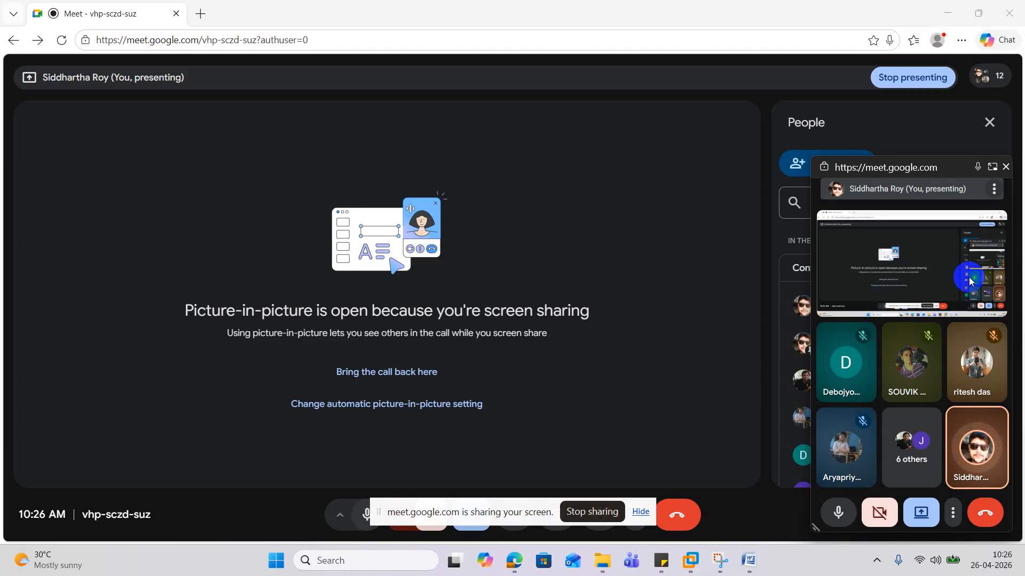
- Bring the Meet call back into its tab, then minimise the browser to reveal VMware Workstation
{"action": "left_click", "coordinate": [991, 166]}
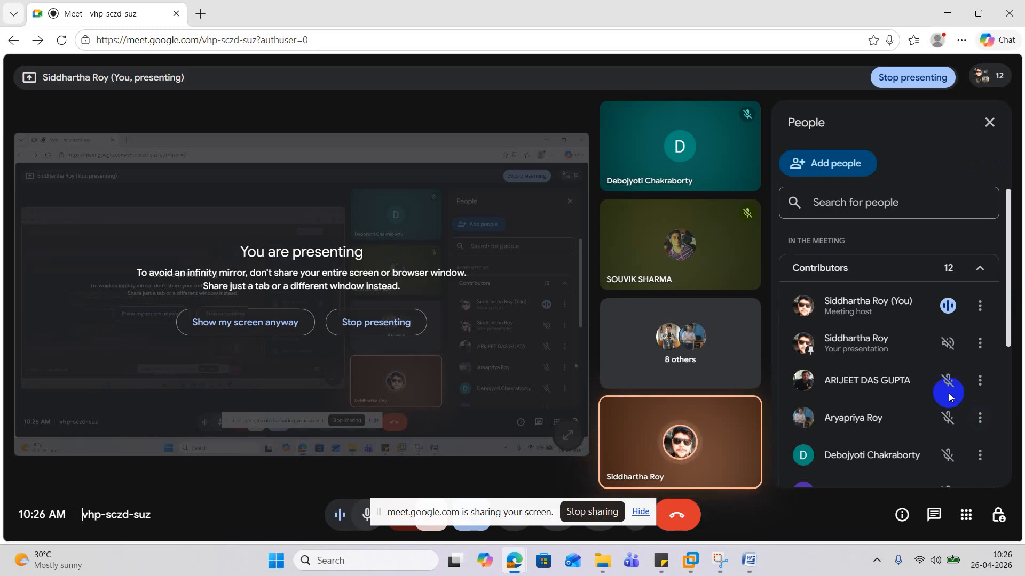
{"action": "scroll", "coordinate": [902, 346], "scroll_direction": "down", "scroll_amount": 5}
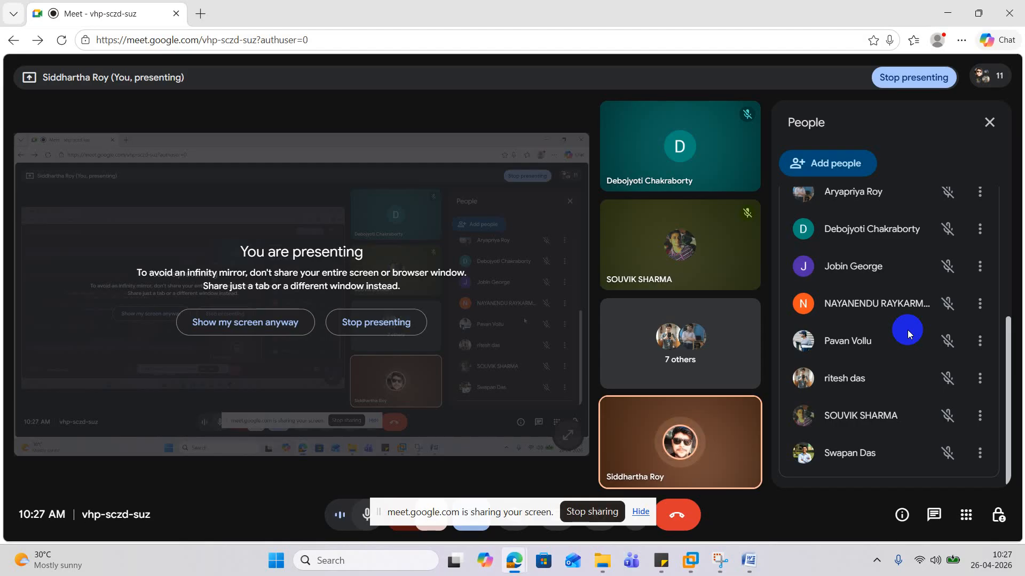
{"action": "left_click", "coordinate": [946, 12]}
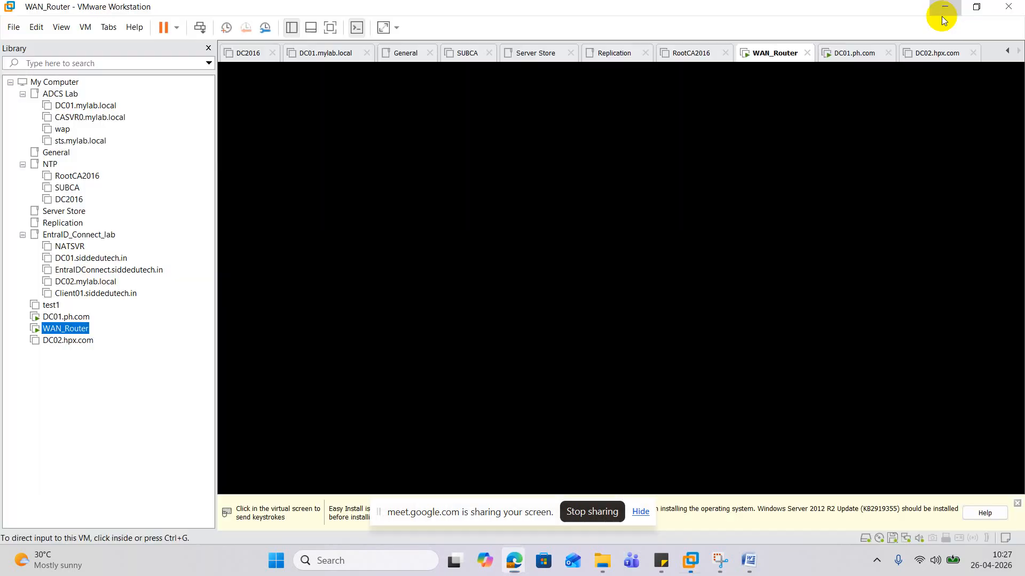
- Select DC01.ph.com, dismiss the screen-sharing notice, and cancel an unintended WAN_Router rename
{"action": "left_click", "coordinate": [67, 317]}
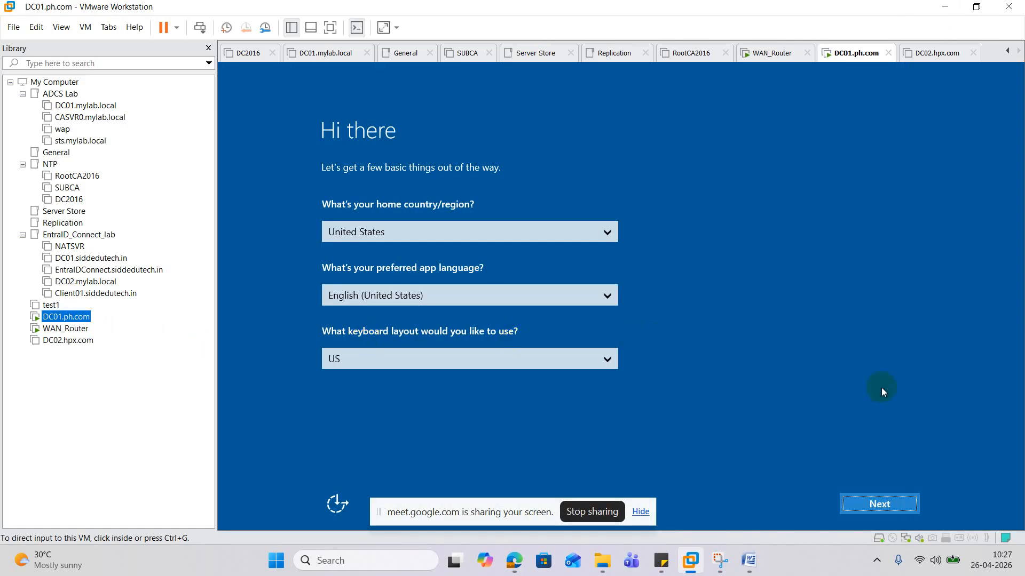
{"action": "left_click", "coordinate": [641, 512]}
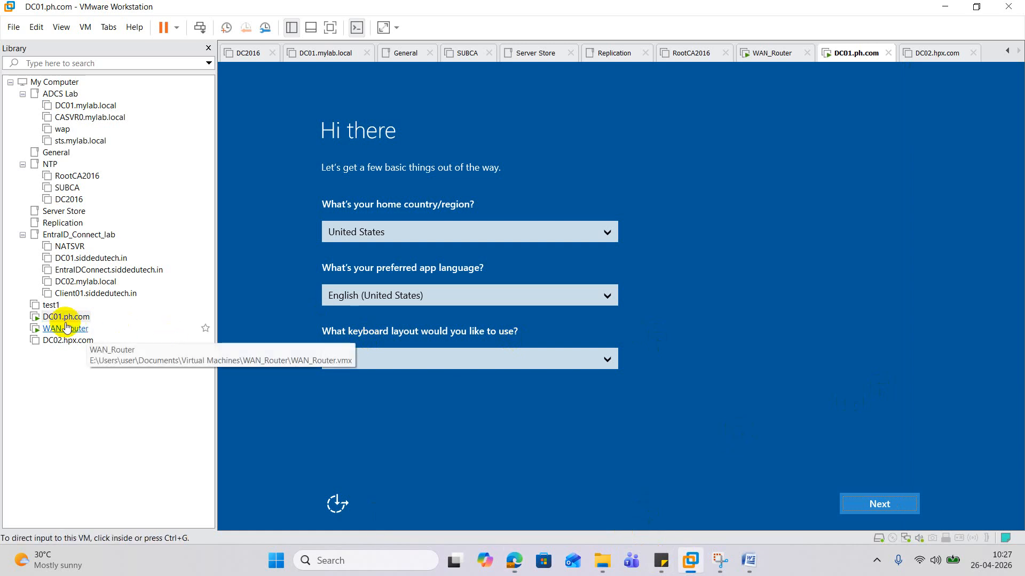
{"action": "right_click", "coordinate": [83, 331]}
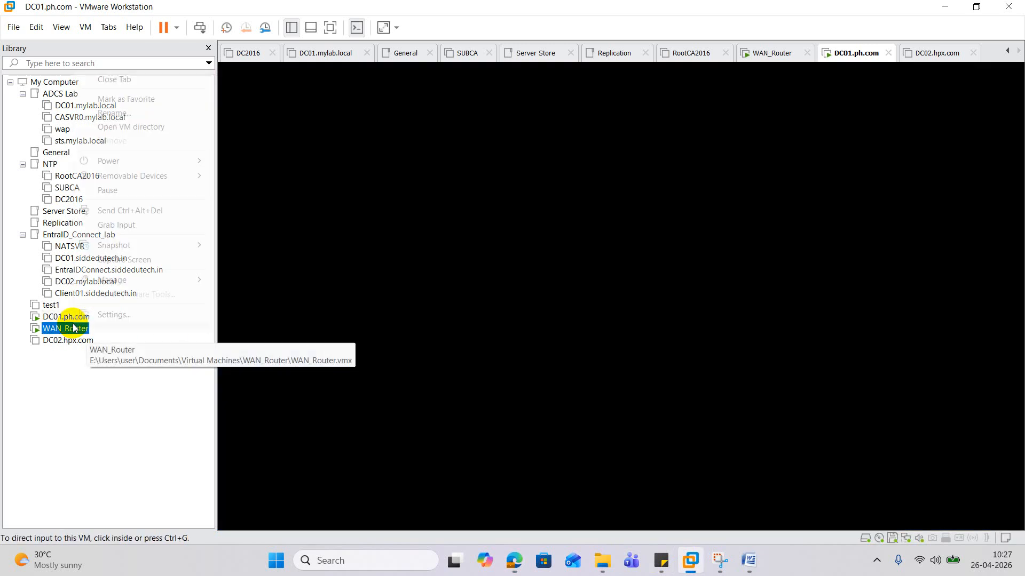
{"action": "left_click", "coordinate": [130, 113]}
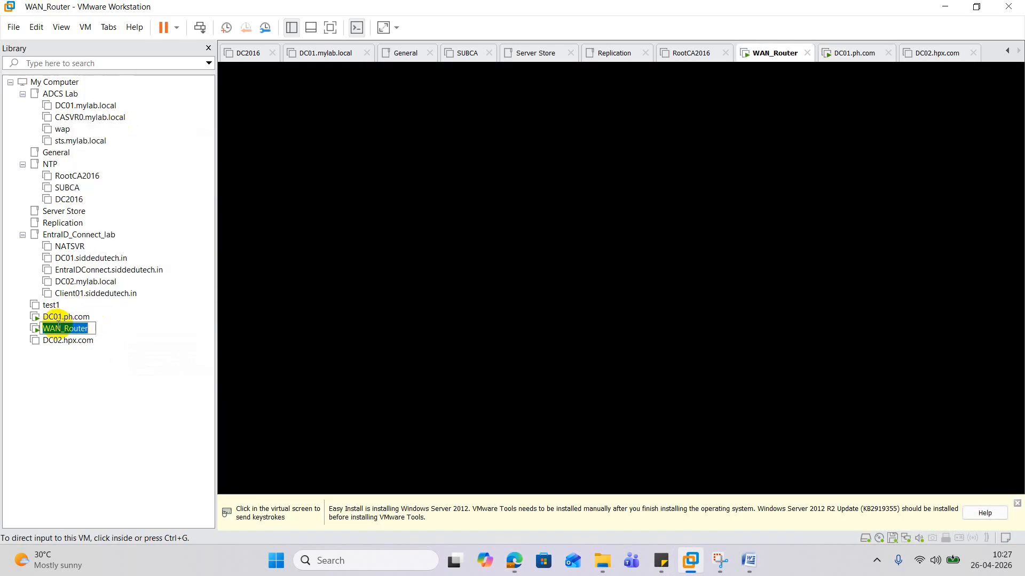
{"action": "left_click", "coordinate": [116, 360]}
- Rename the DC01.ph.com virtual machine to DC01.phx.com
{"action": "right_click", "coordinate": [74, 321]}
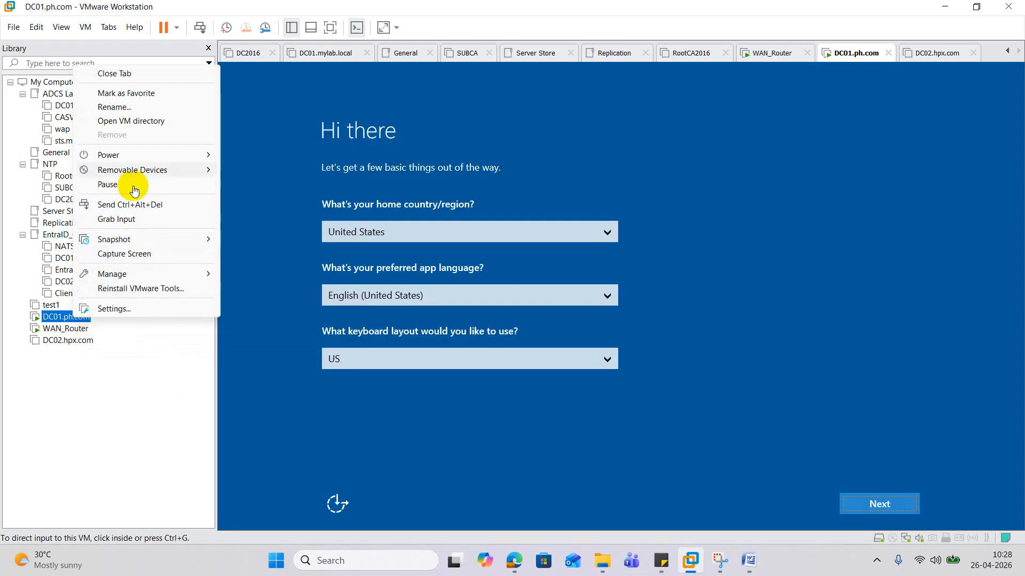
{"action": "left_click", "coordinate": [126, 103]}
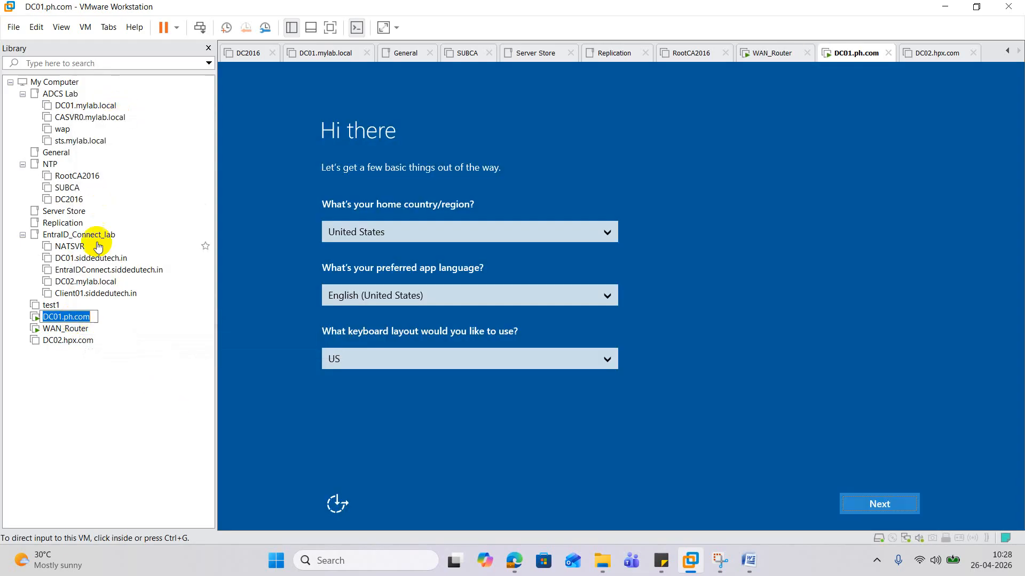
{"action": "left_click", "coordinate": [73, 317]}
{"action": "type", "text": "x"}
{"action": "key", "text": "Return"}
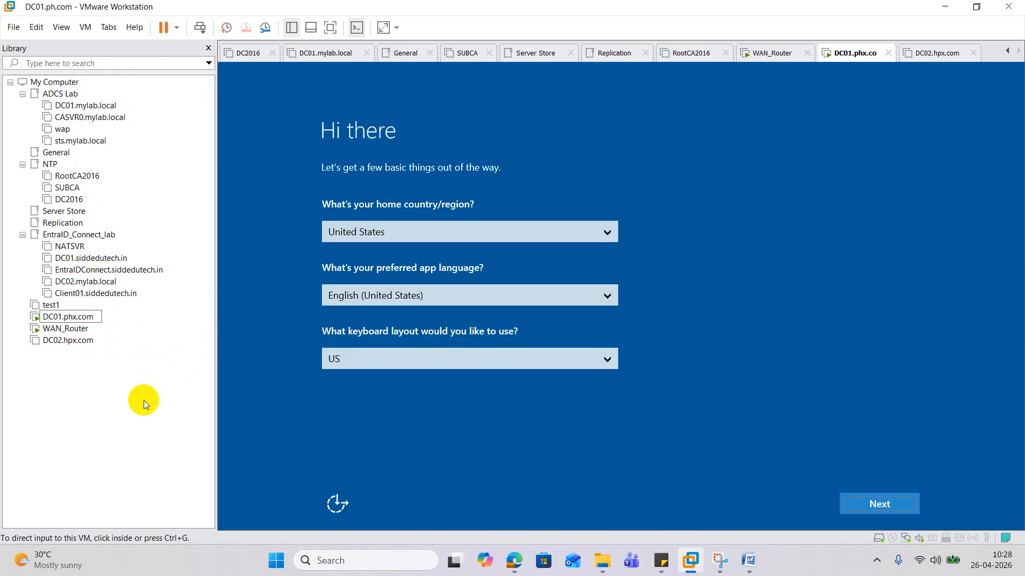
- Switch to the DC01.phx.com console and give it input control
{"action": "left_click", "coordinate": [74, 342]}
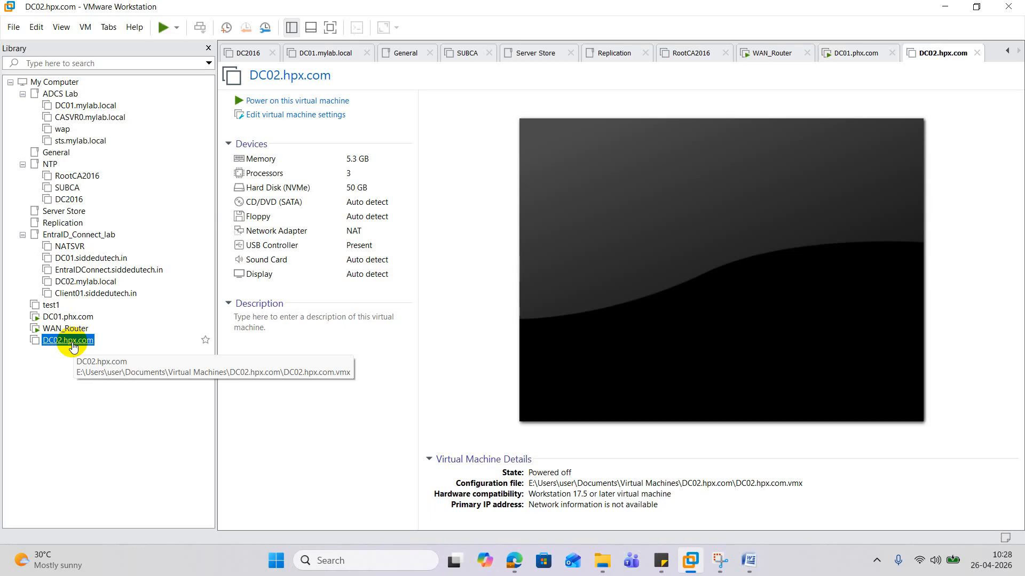
{"action": "left_click", "coordinate": [78, 328]}
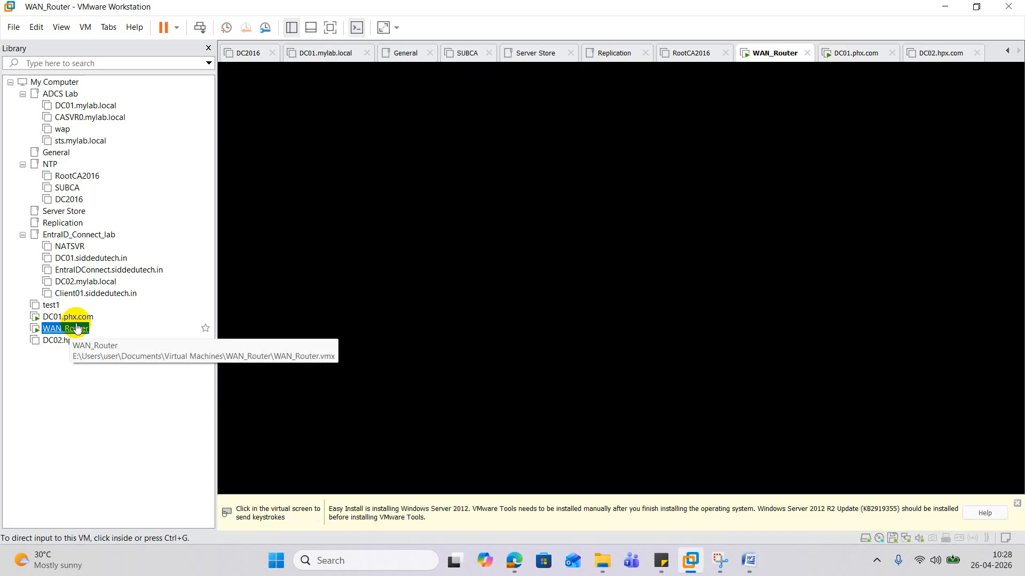
{"action": "left_click", "coordinate": [70, 316]}
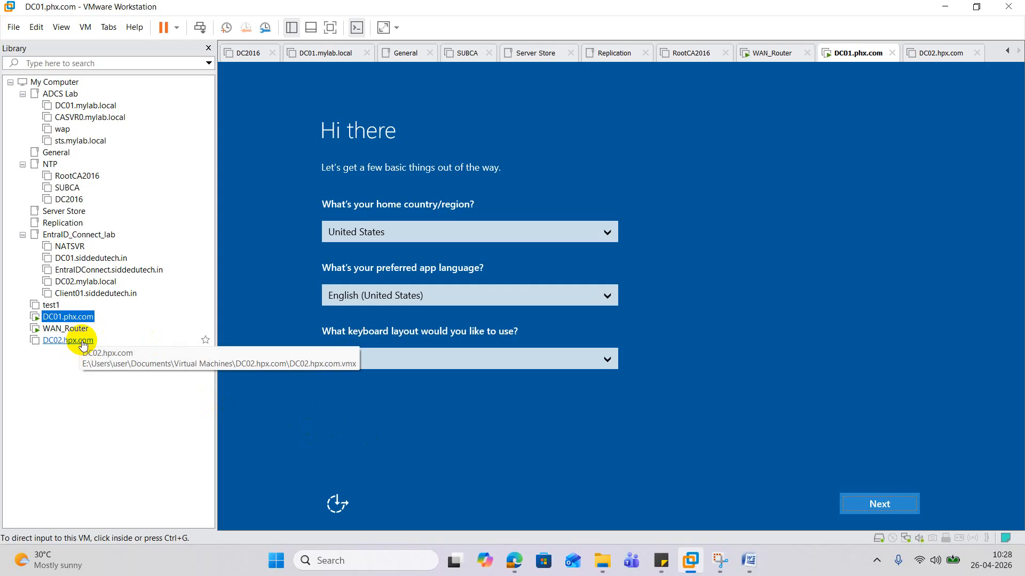
{"action": "left_click", "coordinate": [584, 528]}
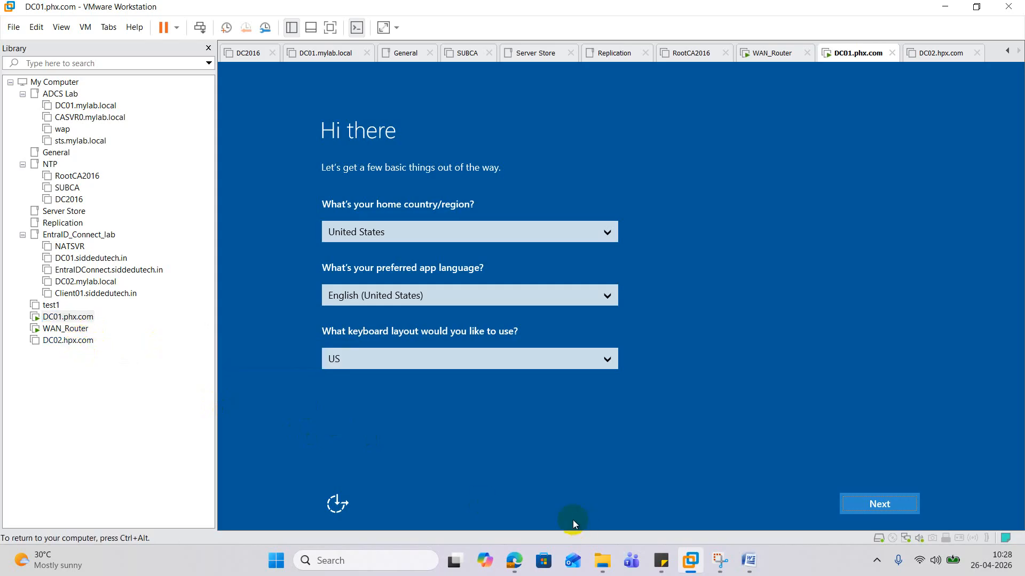
- Accept the default region settings and licence, then set and confirm the Administrator password
{"action": "left_click", "coordinate": [895, 499]}
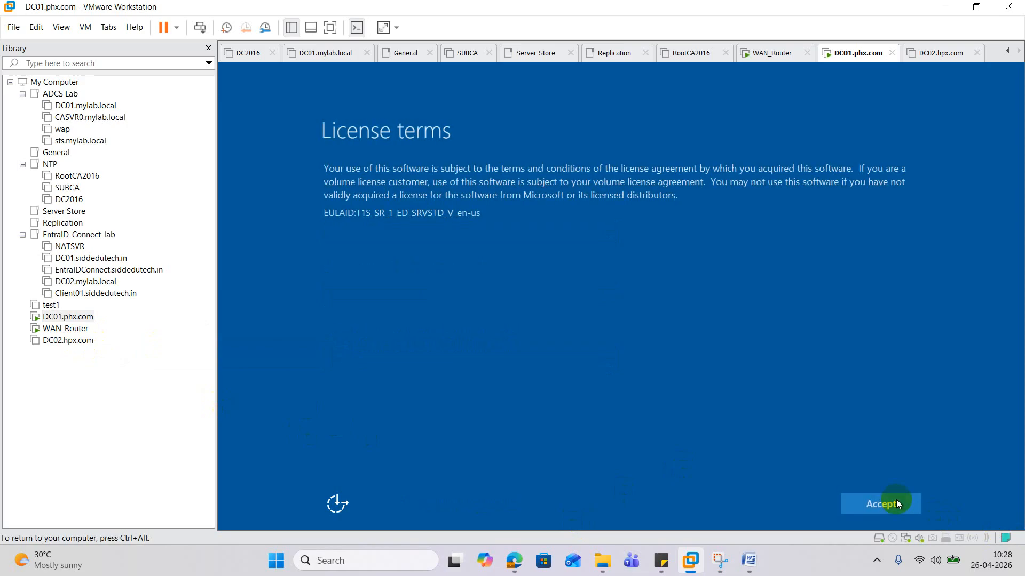
{"action": "left_click", "coordinate": [896, 502]}
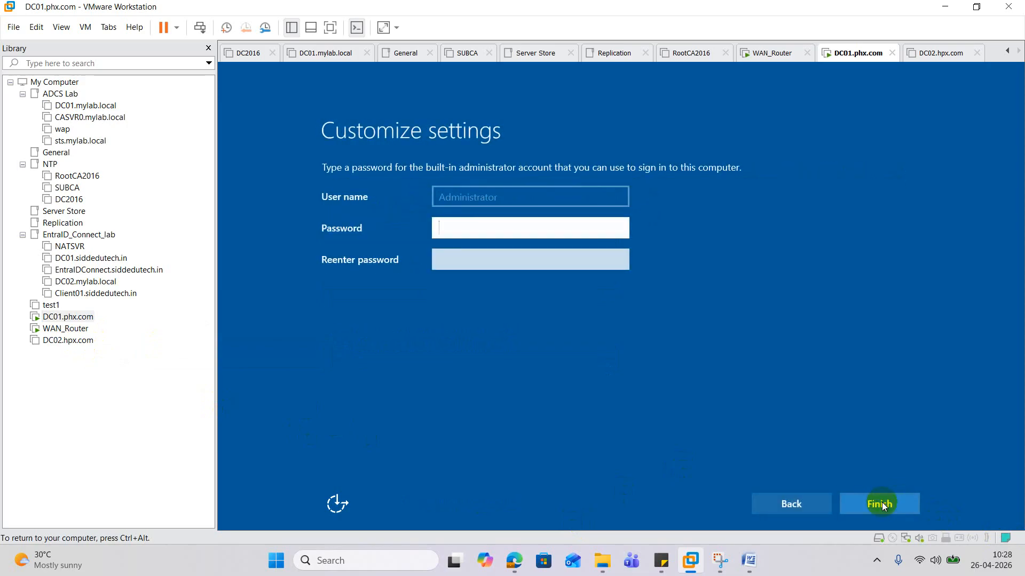
{"action": "type", "text": "••••••••••••"}
{"action": "key", "text": "Tab"}
{"action": "type", "text": "•"}
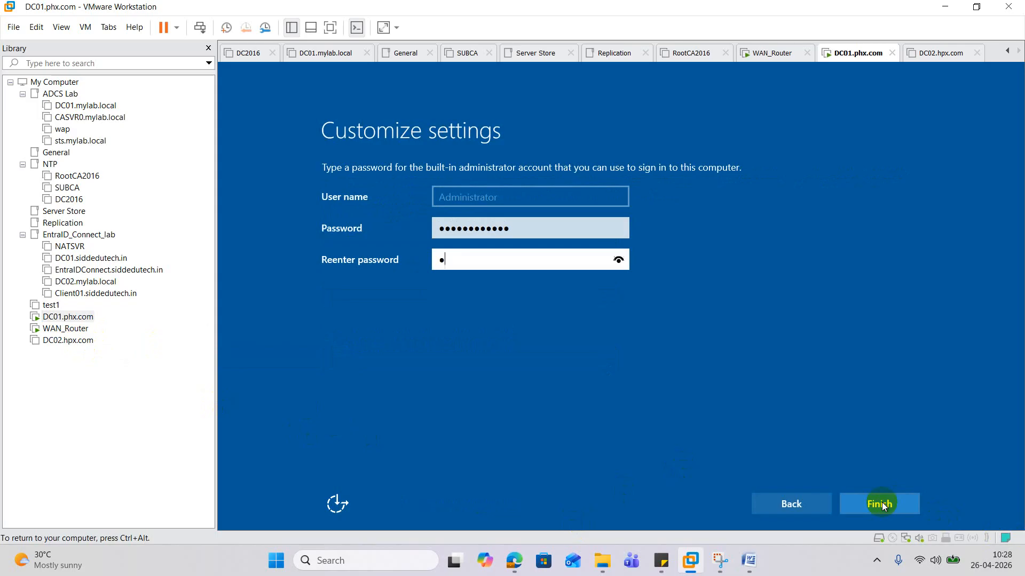
{"action": "type", "text": "•••••••••••"}
{"action": "left_click", "coordinate": [884, 504]}
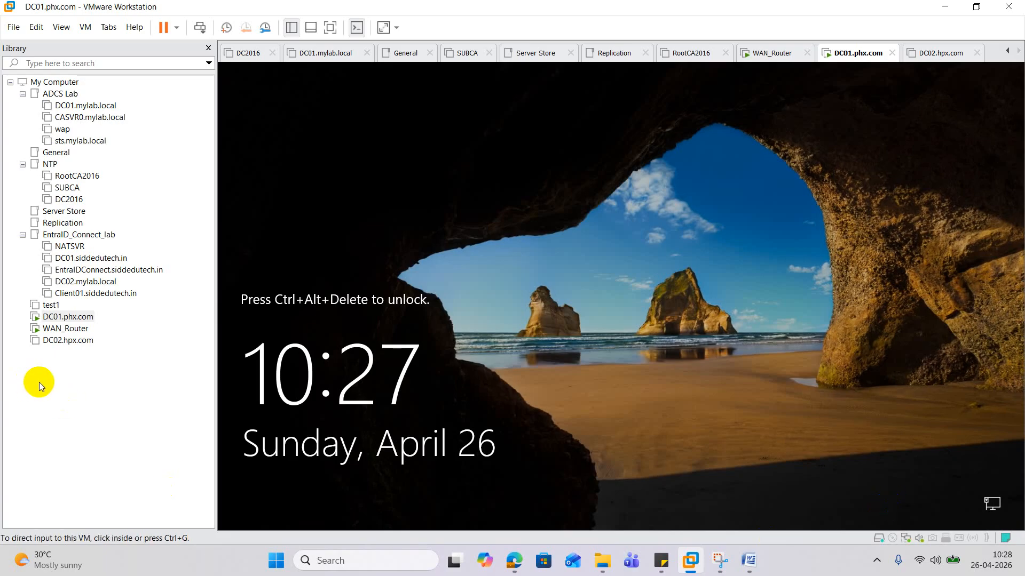
- Send Ctrl+Alt+Del to DC01.phx.com and enter the Administrator password to sign in
{"action": "right_click", "coordinate": [80, 319]}
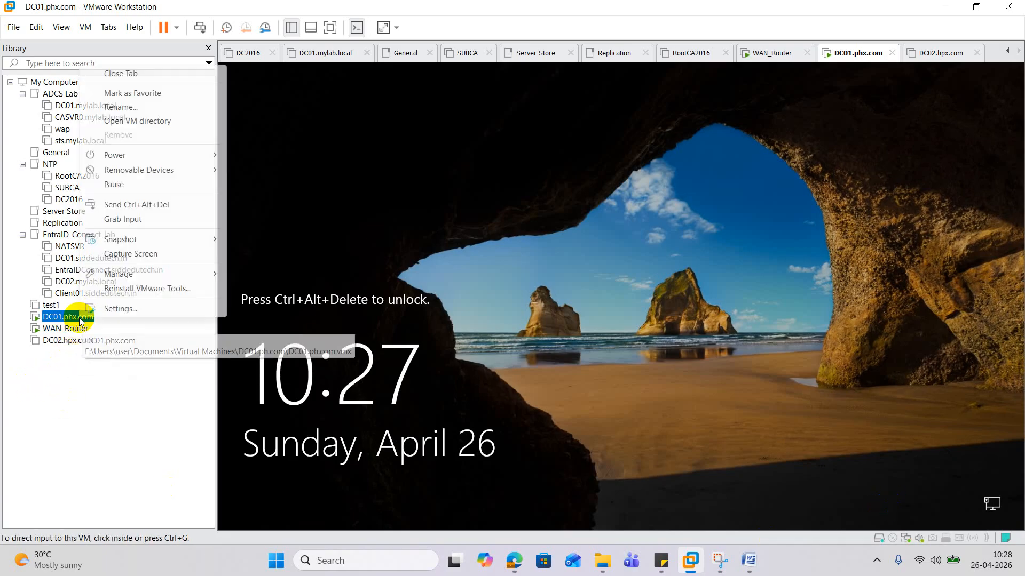
{"action": "left_click", "coordinate": [183, 204]}
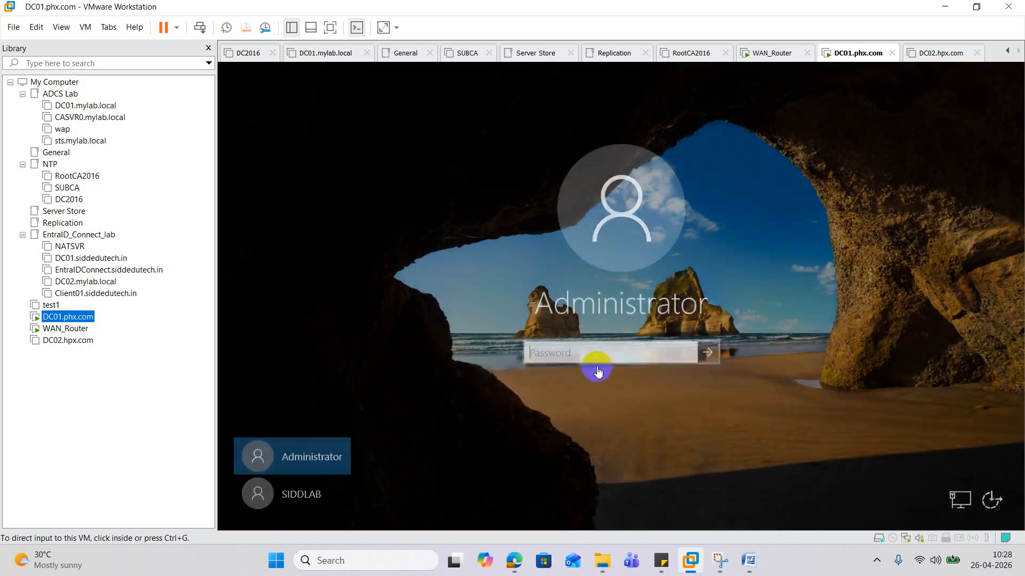
{"action": "left_click", "coordinate": [582, 378]}
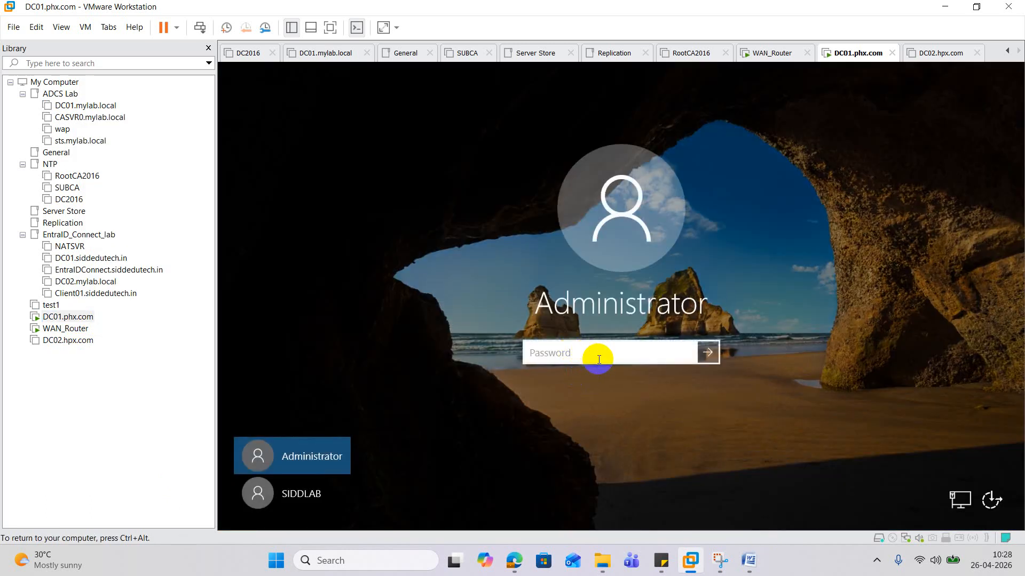
{"action": "type", "text": "************"}
{"action": "key", "text": "Return"}
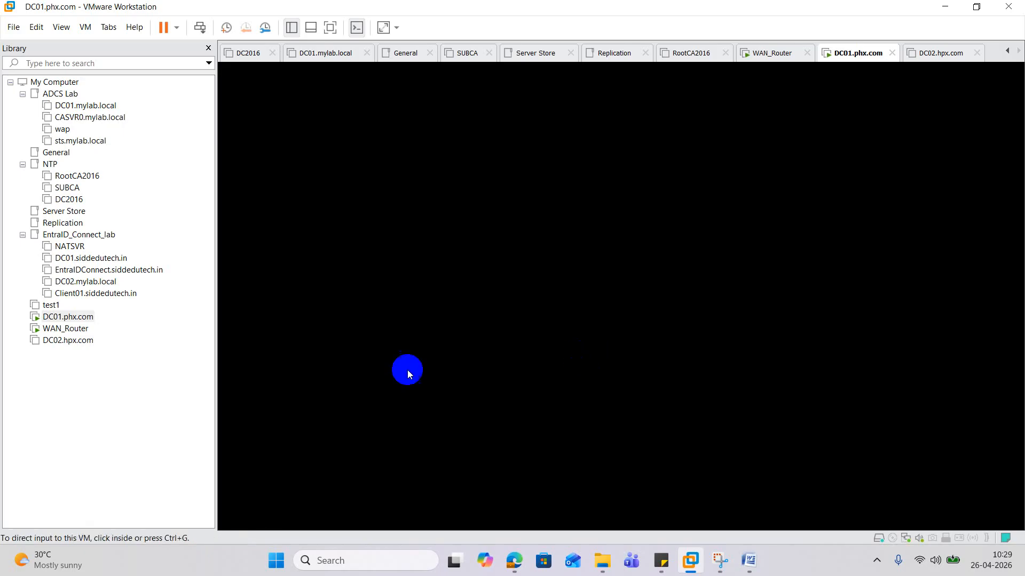
- Power on DC02.hpx.com, keep retrying the missing drive, then switch to DC01.phx.com's console
{"action": "left_click", "coordinate": [88, 341]}
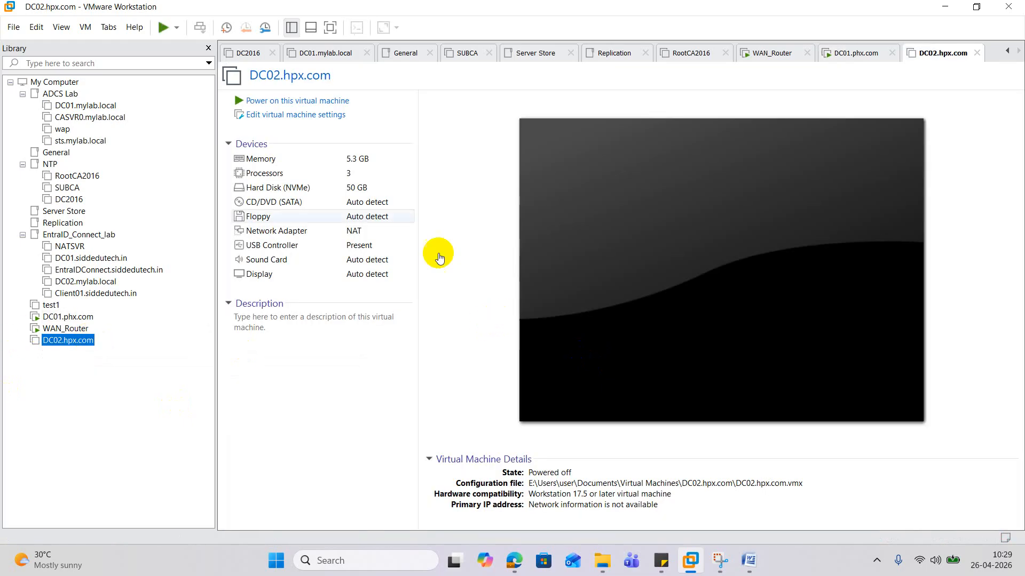
{"action": "left_click", "coordinate": [272, 99]}
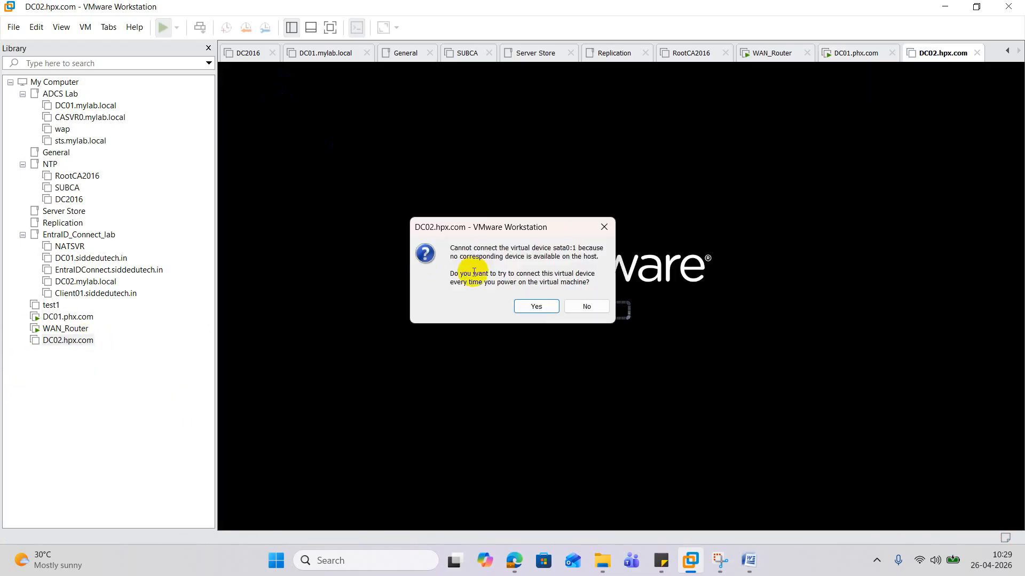
{"action": "left_click", "coordinate": [538, 305]}
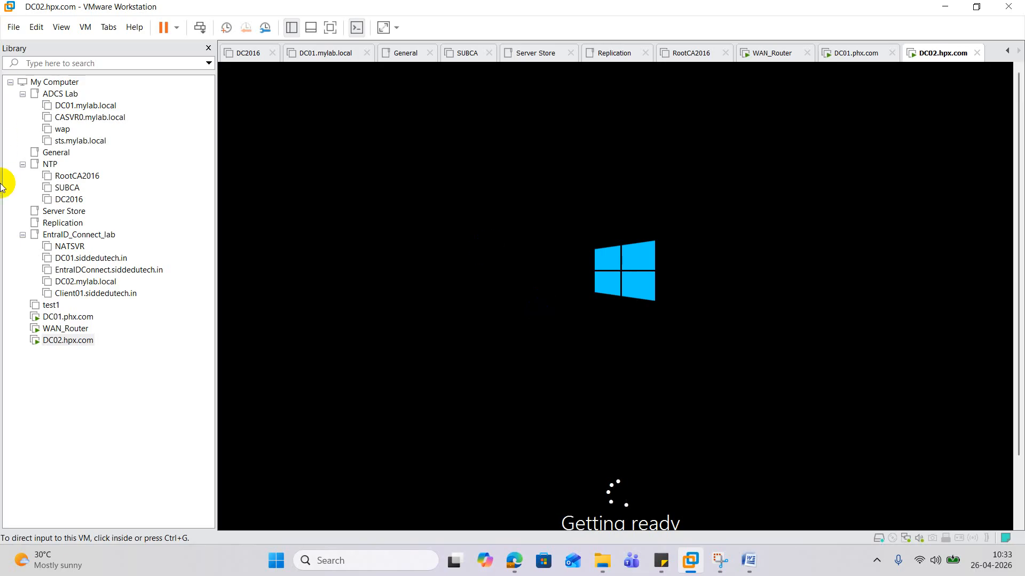
{"action": "left_click", "coordinate": [93, 318]}
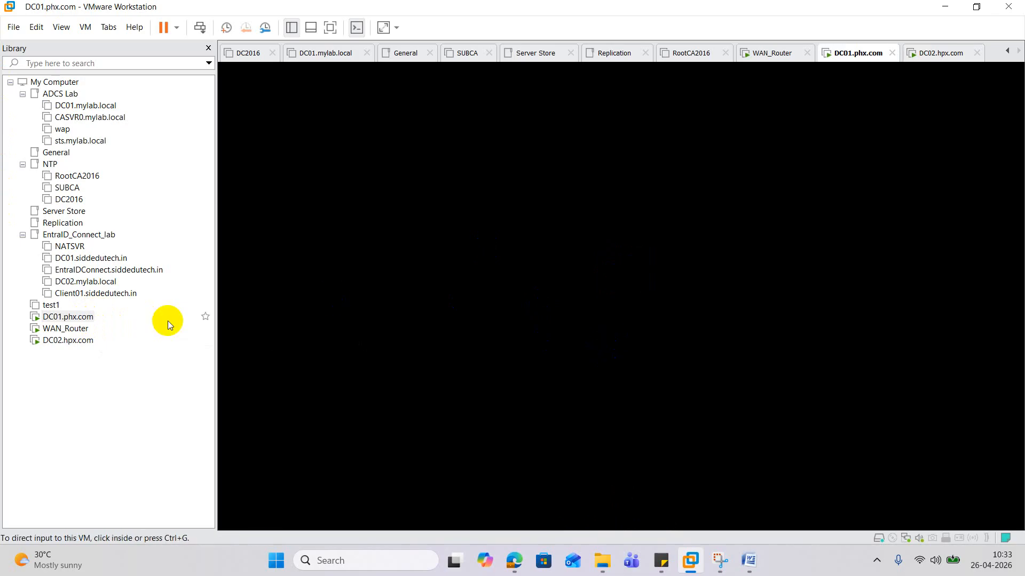
- Send Ctrl+Alt+Del to DC01 and check on the booting DC02.hpx.com console
{"action": "right_click", "coordinate": [69, 319]}
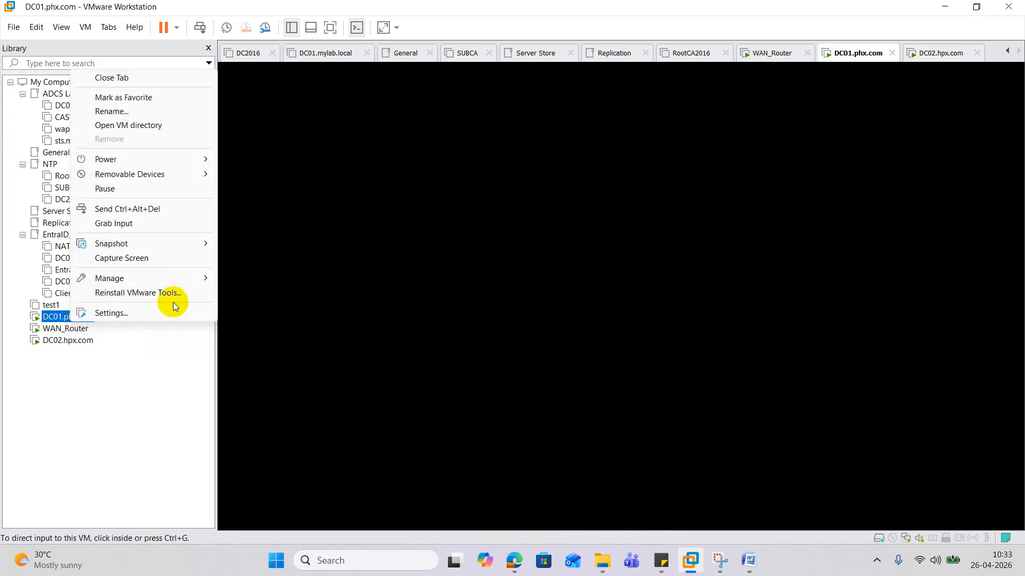
{"action": "left_click", "coordinate": [198, 209]}
{"action": "left_click", "coordinate": [624, 286]}
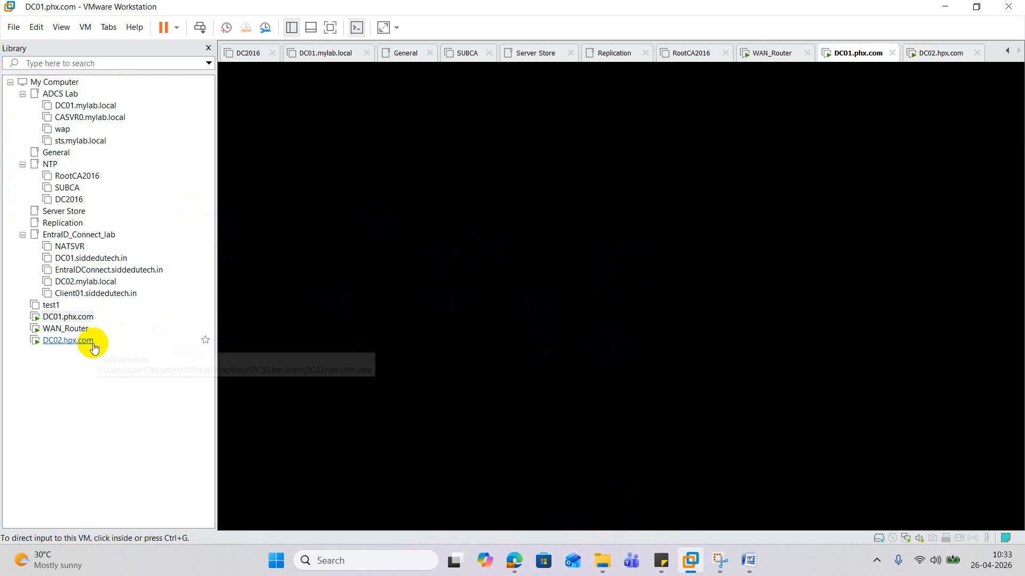
{"action": "left_click", "coordinate": [68, 340]}
{"action": "left_click", "coordinate": [626, 400]}
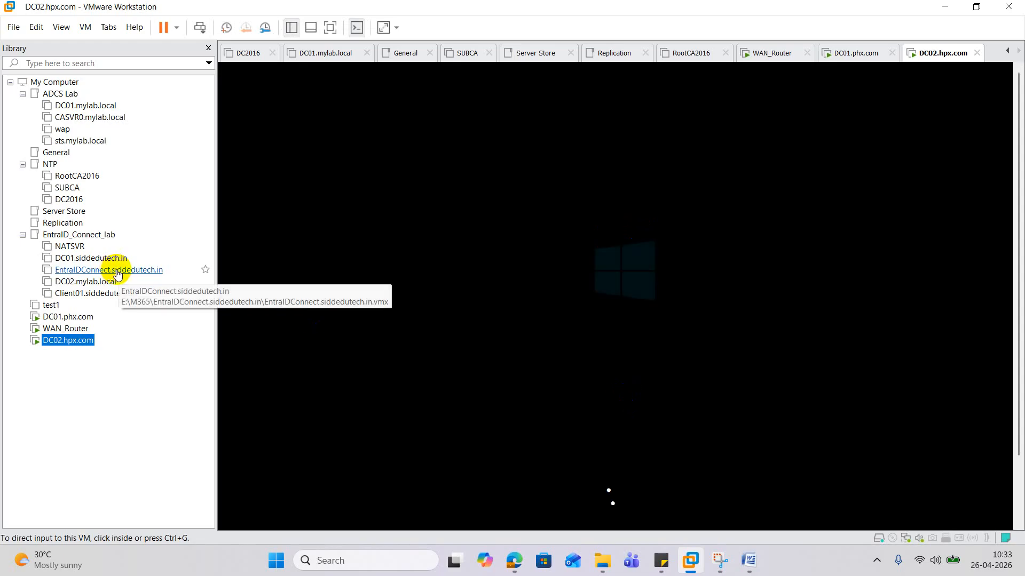
- Restart DC01.phx.com's guest OS via Power > Restart Guest, then return to DC02.hpx.com
{"action": "left_click", "coordinate": [78, 319]}
{"action": "right_click", "coordinate": [78, 320]}
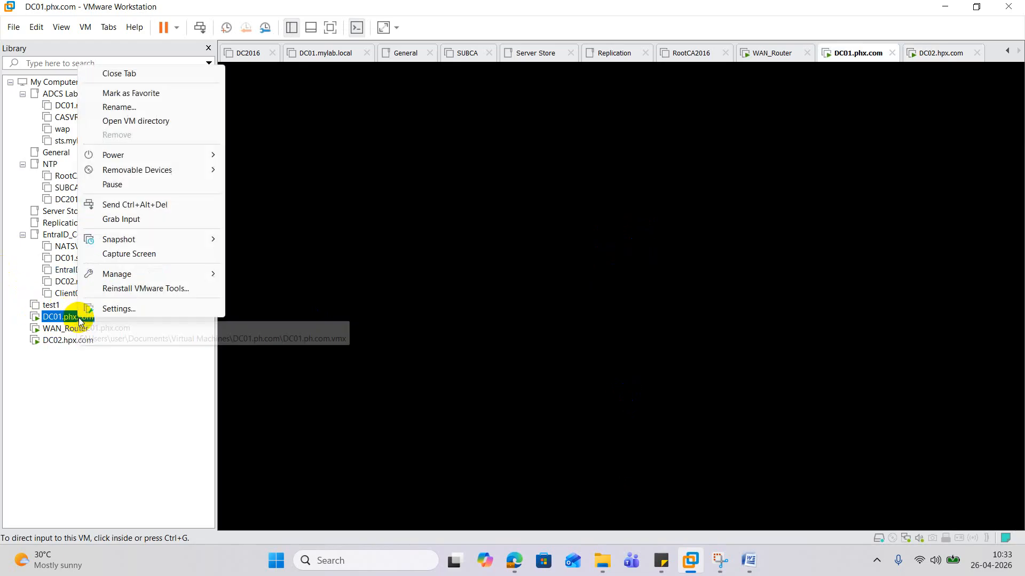
{"action": "mouse_move", "coordinate": [149, 155]}
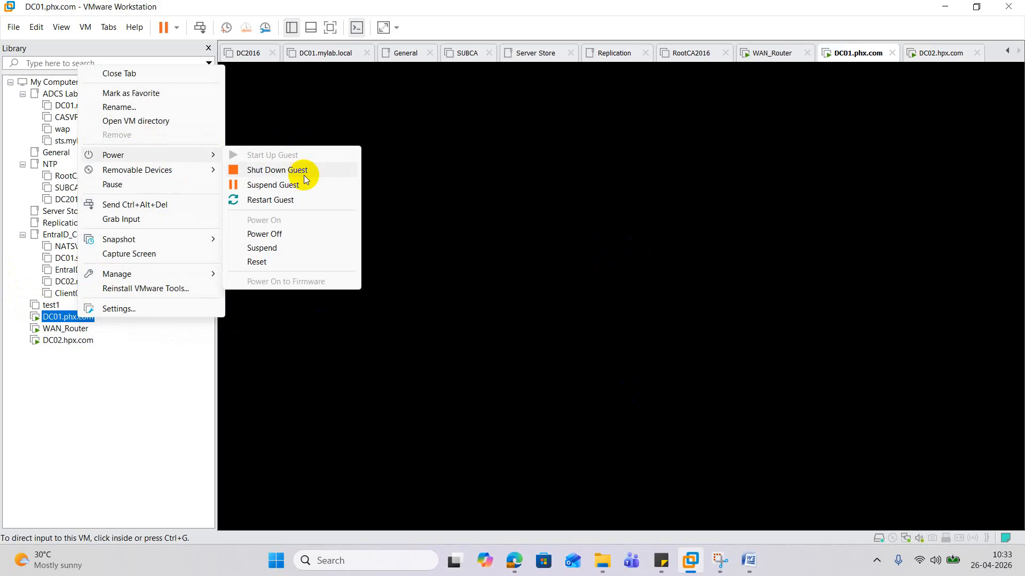
{"action": "left_click", "coordinate": [264, 200]}
{"action": "left_click", "coordinate": [528, 302]}
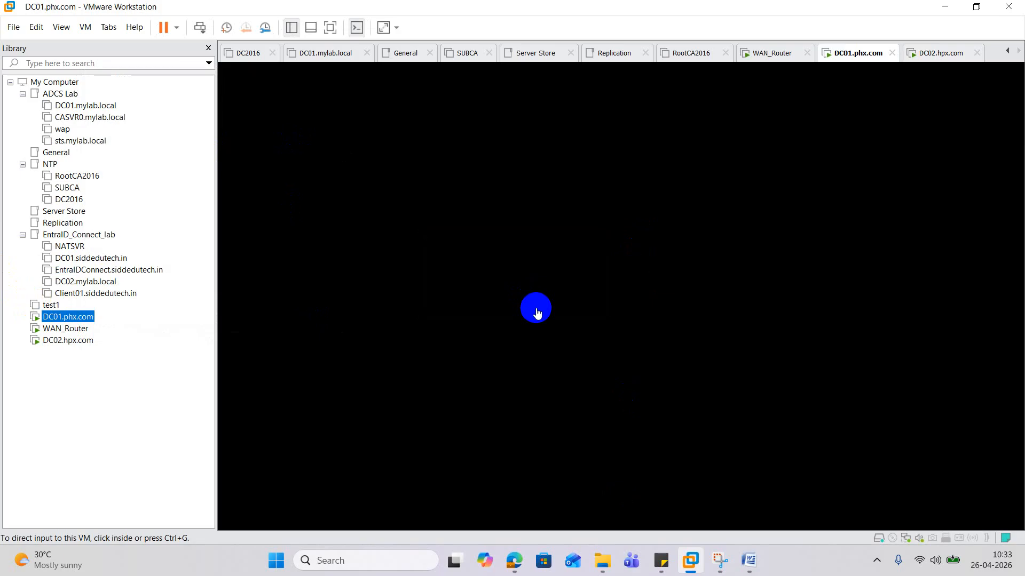
{"action": "left_click", "coordinate": [555, 301]}
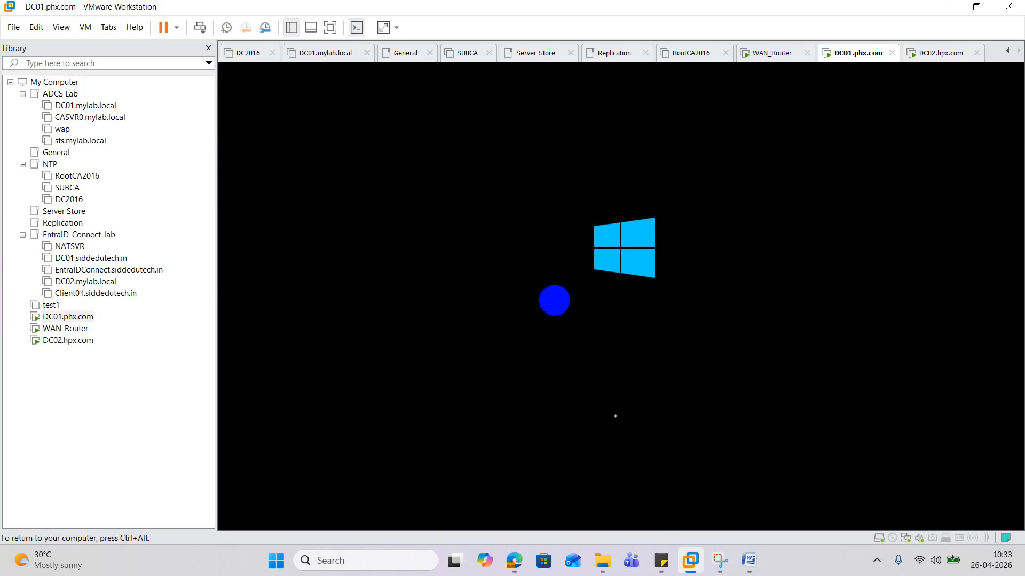
{"action": "key", "text": "ctrl+alt"}
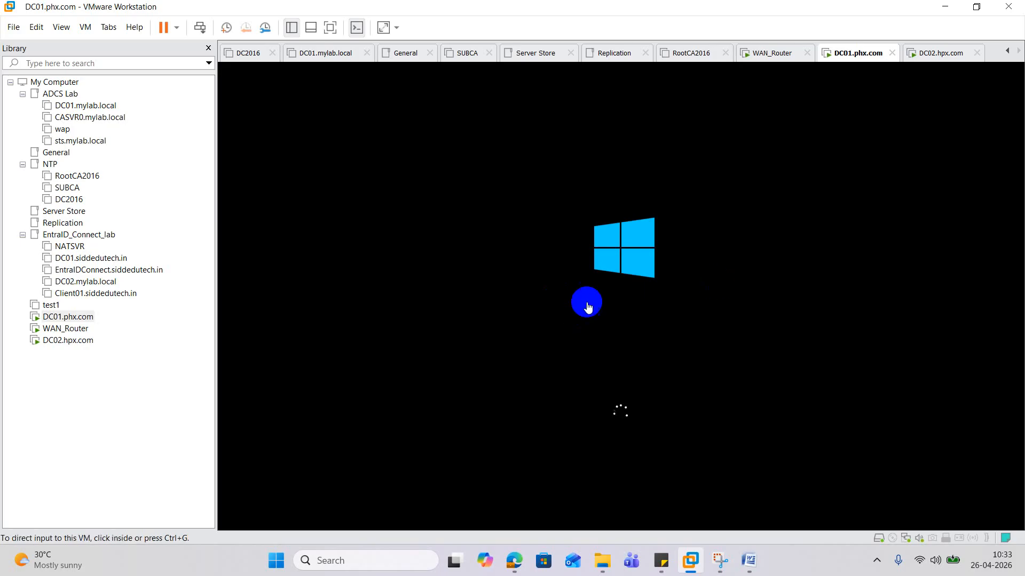
{"action": "left_click", "coordinate": [75, 341]}
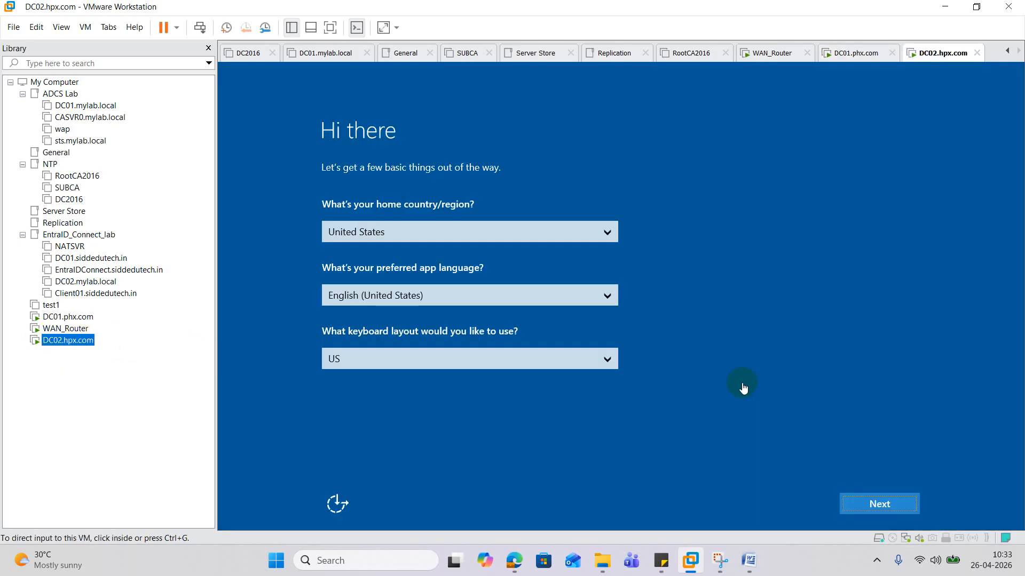
- Accept DC02's default region settings and licence, then set and confirm the Administrator password
{"action": "left_click", "coordinate": [743, 384]}
{"action": "left_click", "coordinate": [881, 507]}
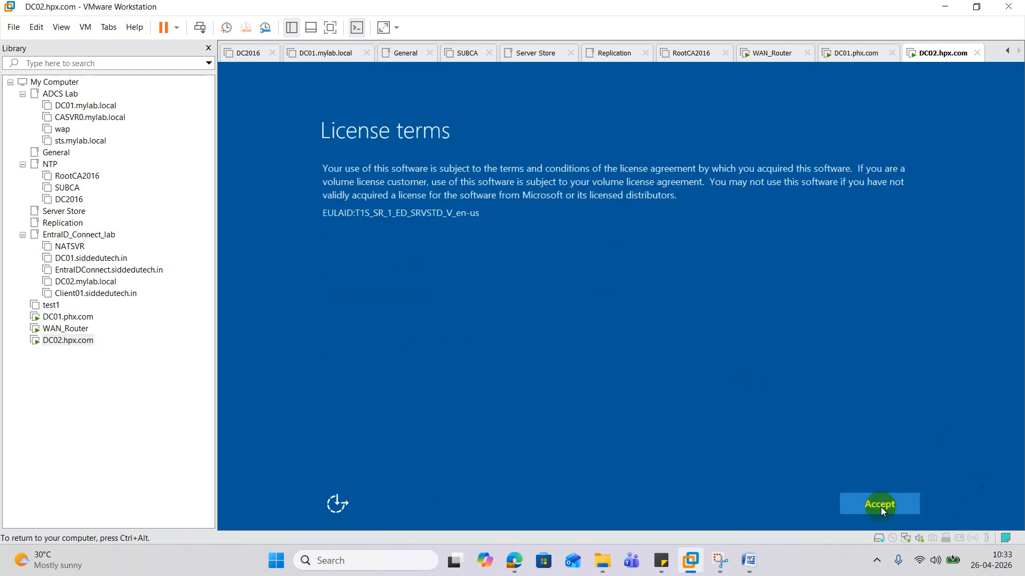
{"action": "left_click", "coordinate": [881, 507]}
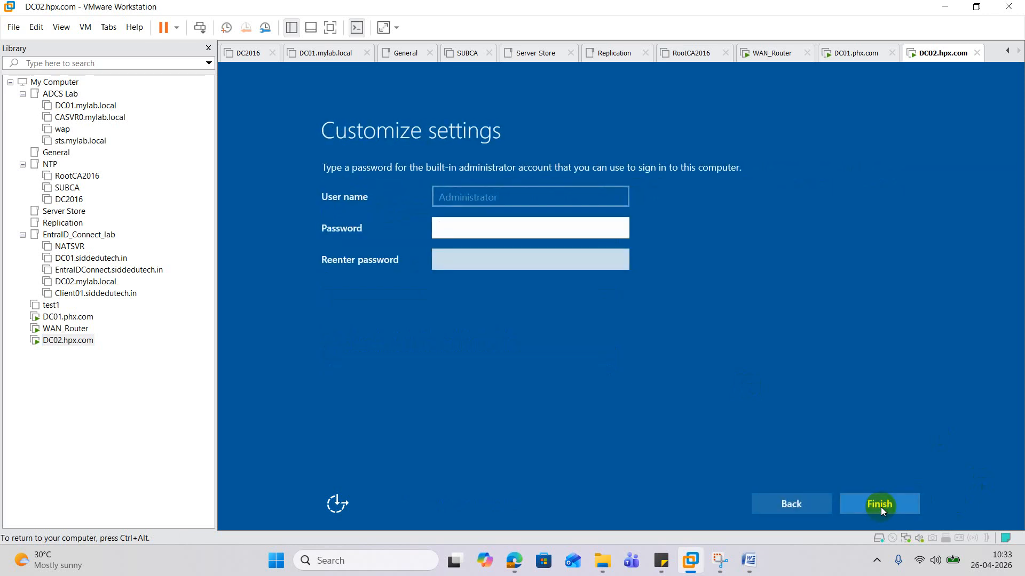
{"action": "type", "text": "P@ssw0rd"}
{"action": "type", "text": "••••"}
{"action": "key", "text": "Tab"}
{"action": "type", "text": "•"}
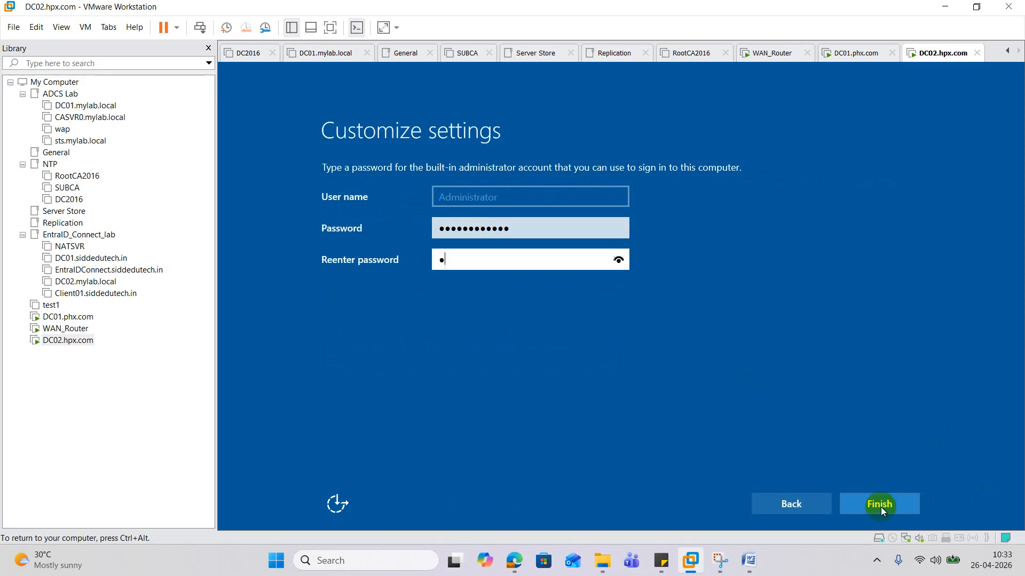
{"action": "type", "text": "•••••••••••"}
{"action": "left_click", "coordinate": [883, 505]}
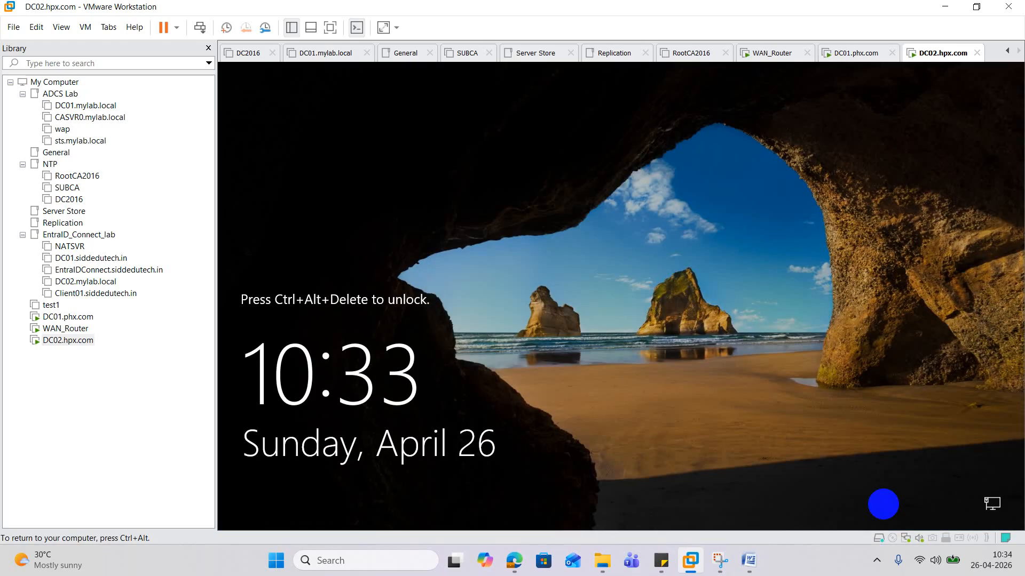
- Sign in to DC02.hpx.com as Administrator using Send Ctrl+Alt+Del and the password
{"action": "right_click", "coordinate": [83, 349]}
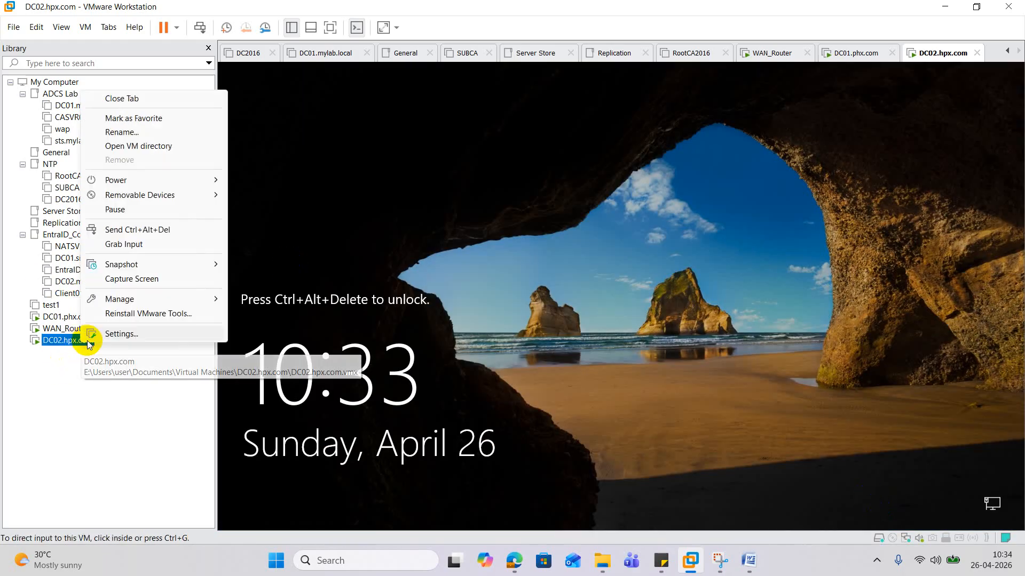
{"action": "left_click", "coordinate": [182, 228]}
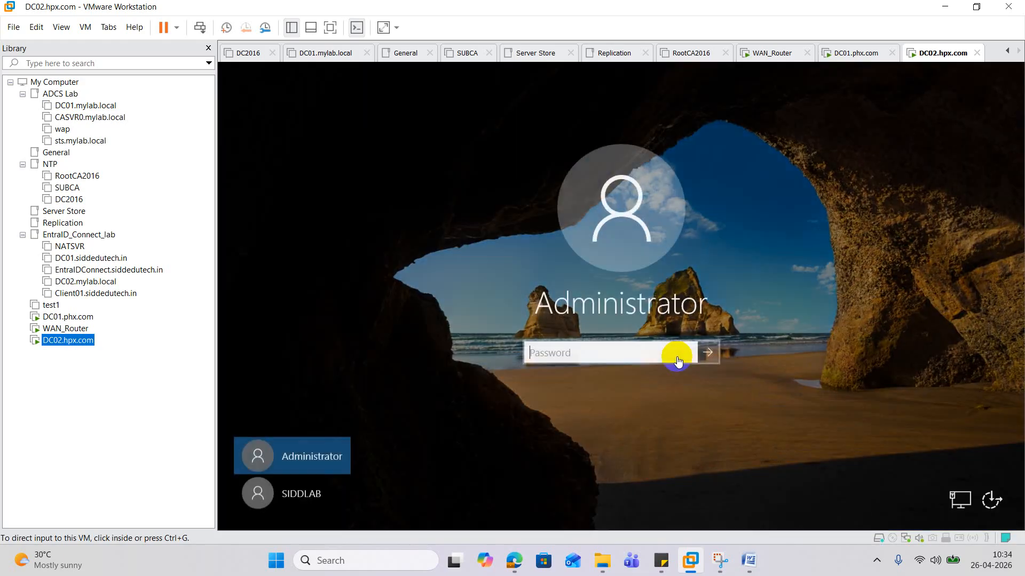
{"action": "left_click", "coordinate": [677, 361]}
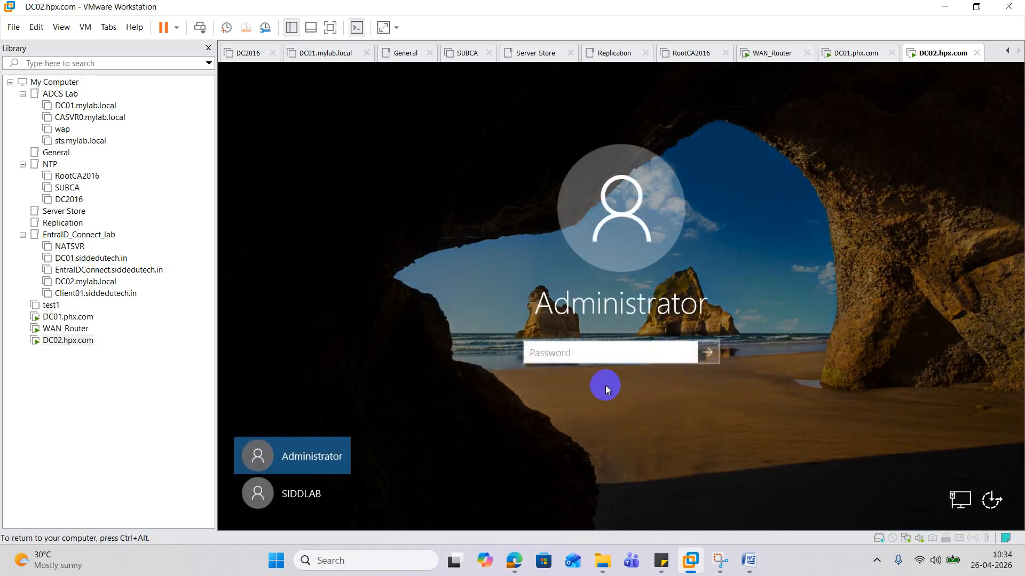
{"action": "left_click", "coordinate": [551, 351]}
{"action": "type", "text": "*********"}
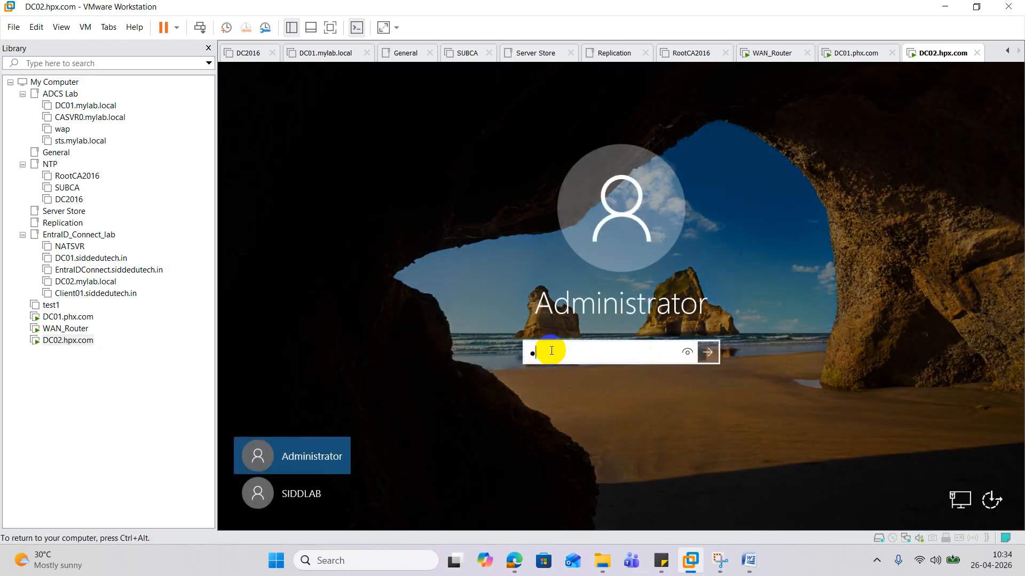
{"action": "type", "text": "*****"}
{"action": "key", "text": "Return"}
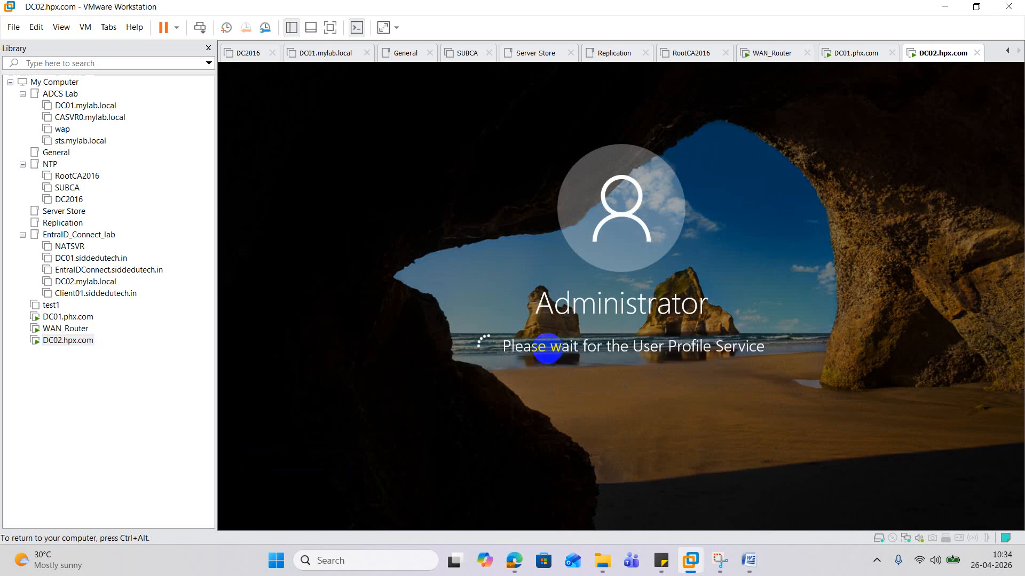
{"action": "key", "text": "ctrl+alt"}
- Sign in to DC01.phx.com as Administrator using Send Ctrl+Alt+Del and the password
{"action": "left_click", "coordinate": [67, 317]}
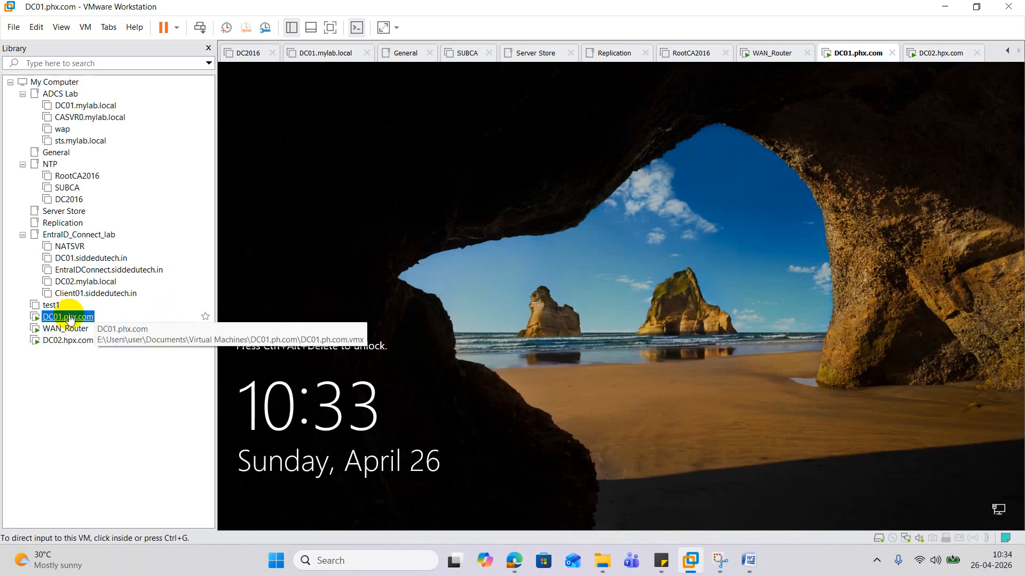
{"action": "right_click", "coordinate": [67, 317]}
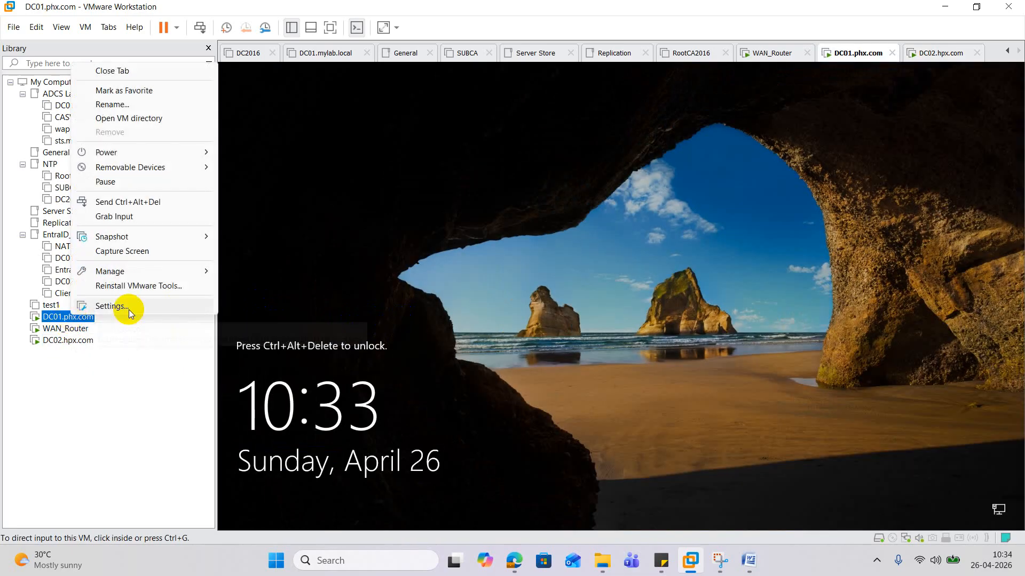
{"action": "left_click", "coordinate": [181, 196]}
{"action": "left_click", "coordinate": [587, 338]}
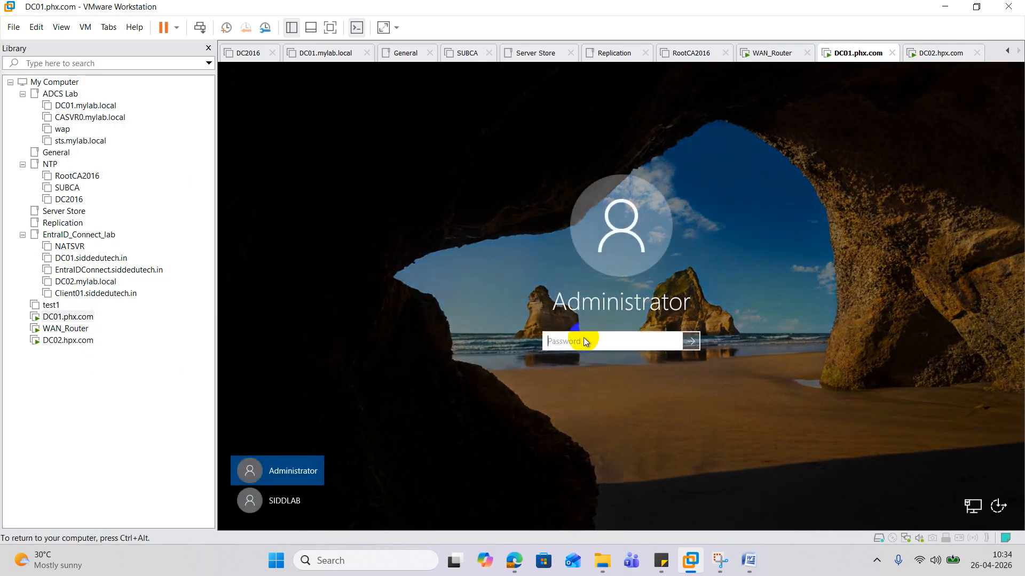
{"action": "type", "text": "•••••••••"}
{"action": "key", "text": "Return"}
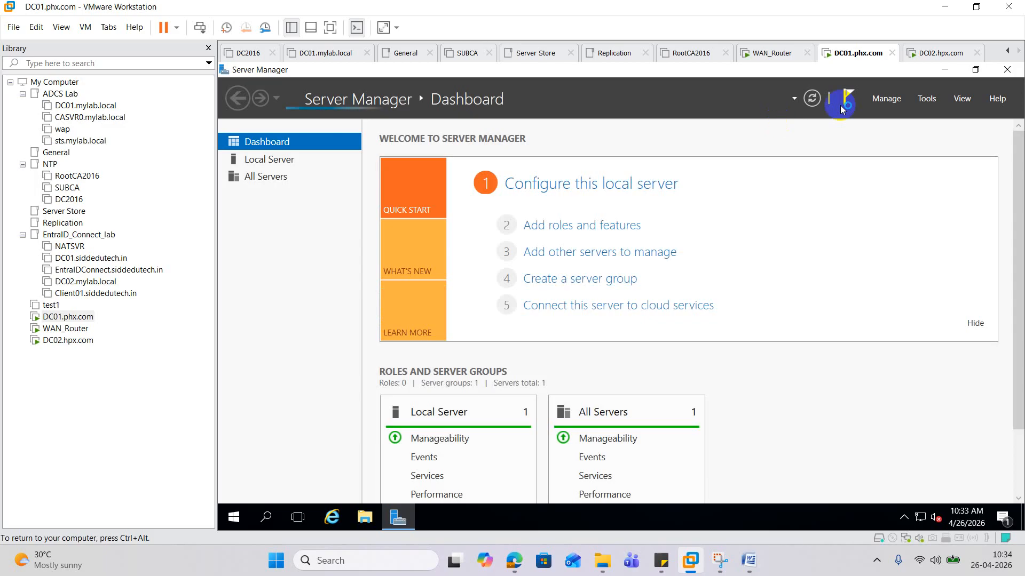
- Close Server Manager and open Ethernet0's properties through ncpa.cpl
{"action": "left_click", "coordinate": [1009, 76]}
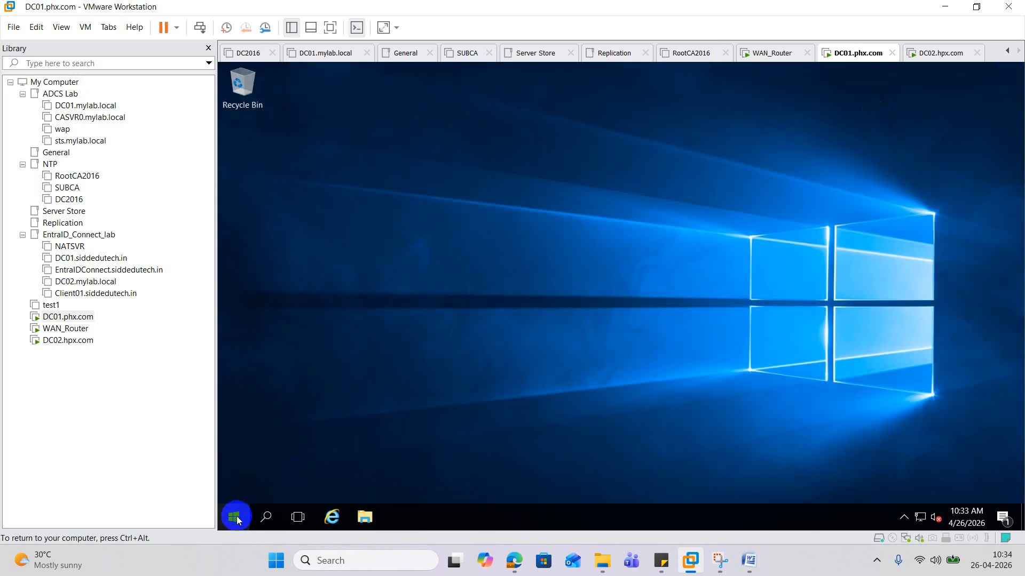
{"action": "right_click", "coordinate": [238, 520]}
{"action": "left_click", "coordinate": [293, 451]}
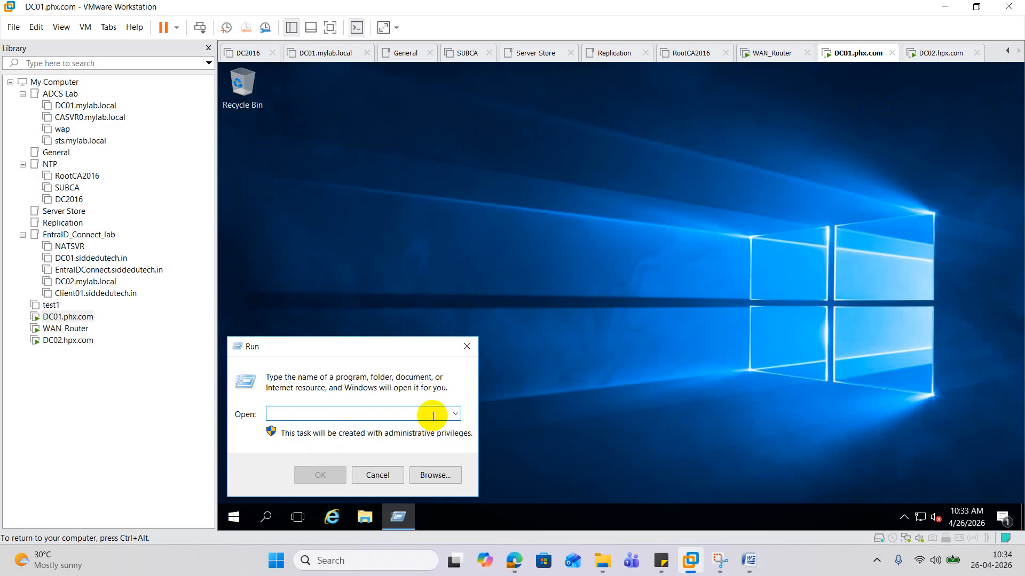
{"action": "type", "text": "ncpa.cpl"}
{"action": "key", "text": "Return"}
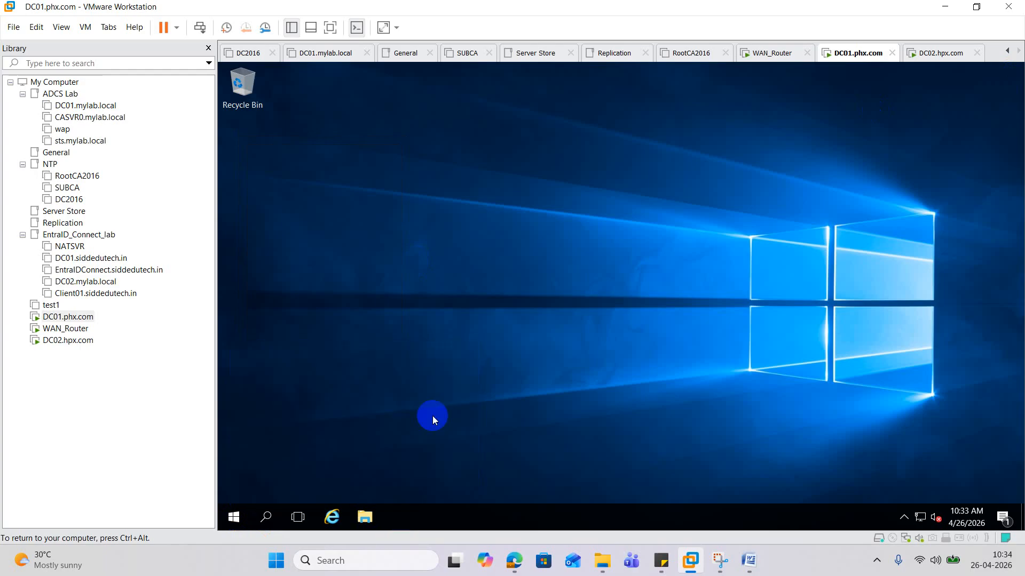
{"action": "left_click", "coordinate": [425, 179]}
{"action": "right_click", "coordinate": [424, 173]}
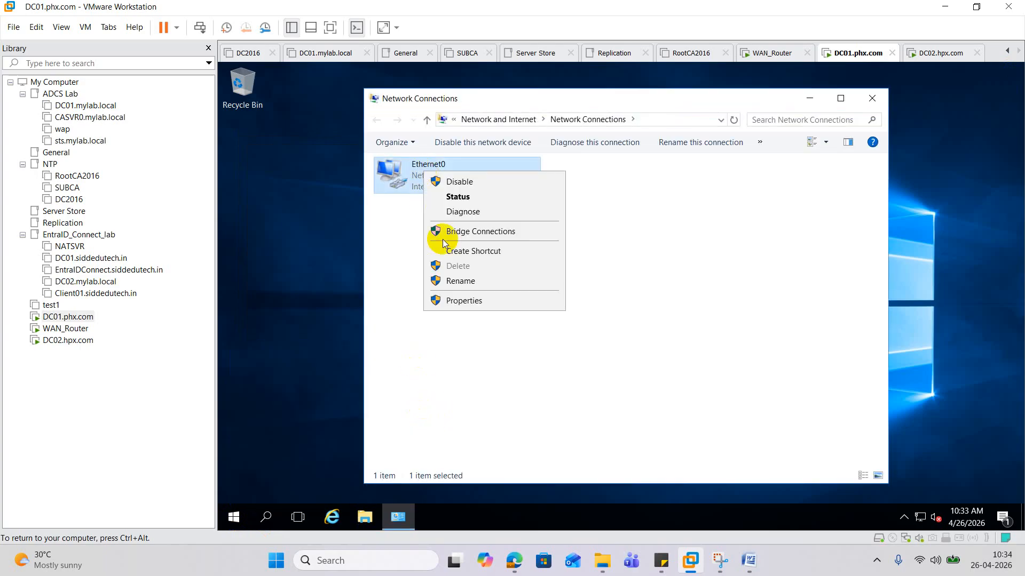
{"action": "left_click", "coordinate": [462, 300]}
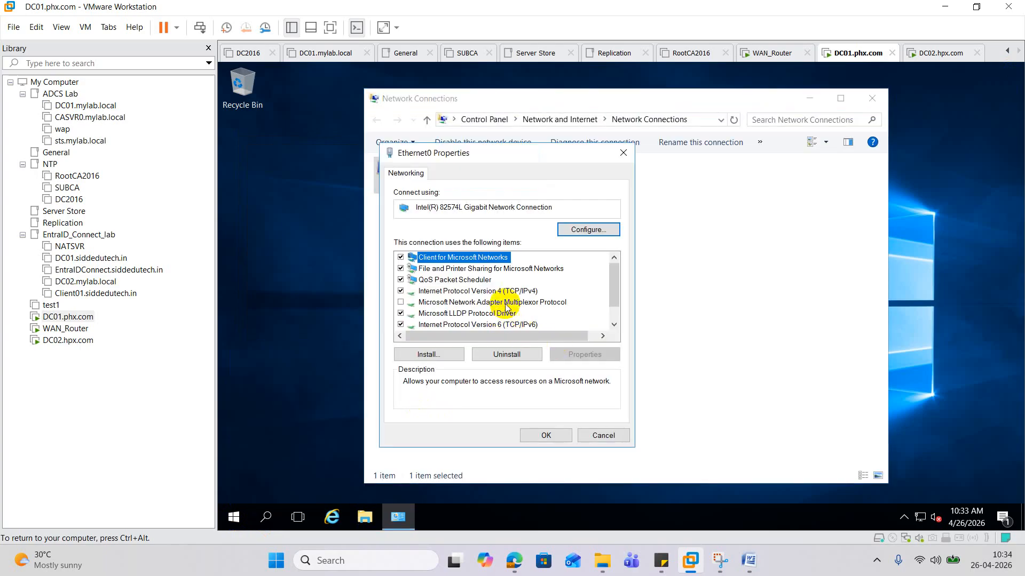
- Set static IPv4 10.10.10.10, mask 255.0.0.0, gateway 10.10.10.11, DNS 10.10.10.10
{"action": "double_click", "coordinate": [486, 291]}
{"action": "left_click", "coordinate": [424, 294]}
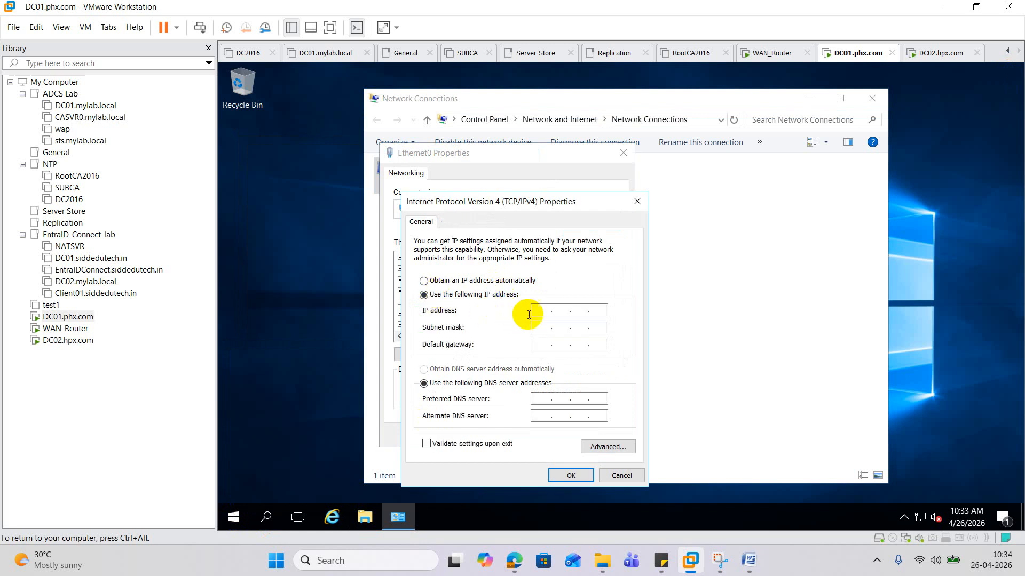
{"action": "left_click", "coordinate": [531, 312]}
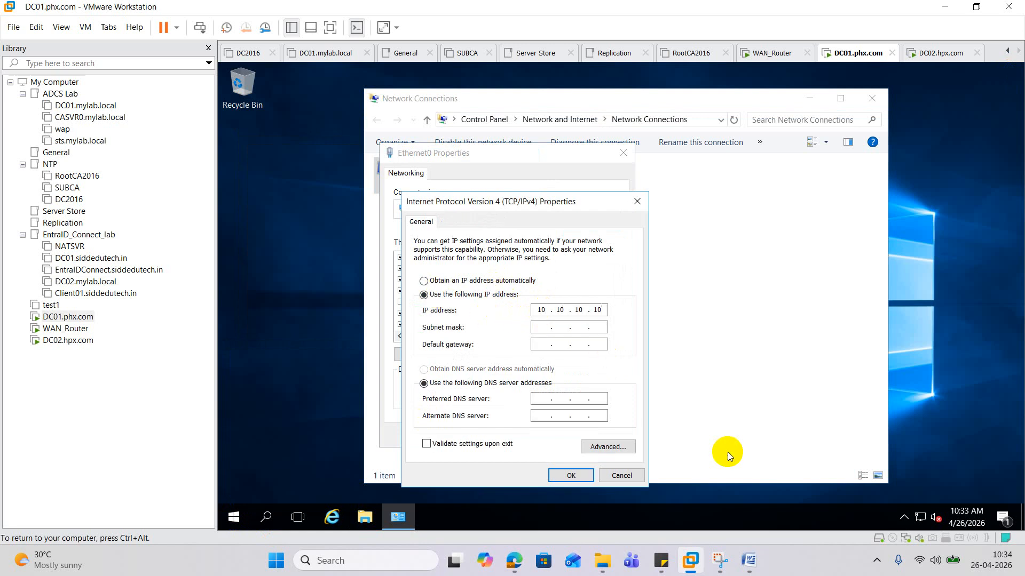
{"action": "key", "text": "Tab"}
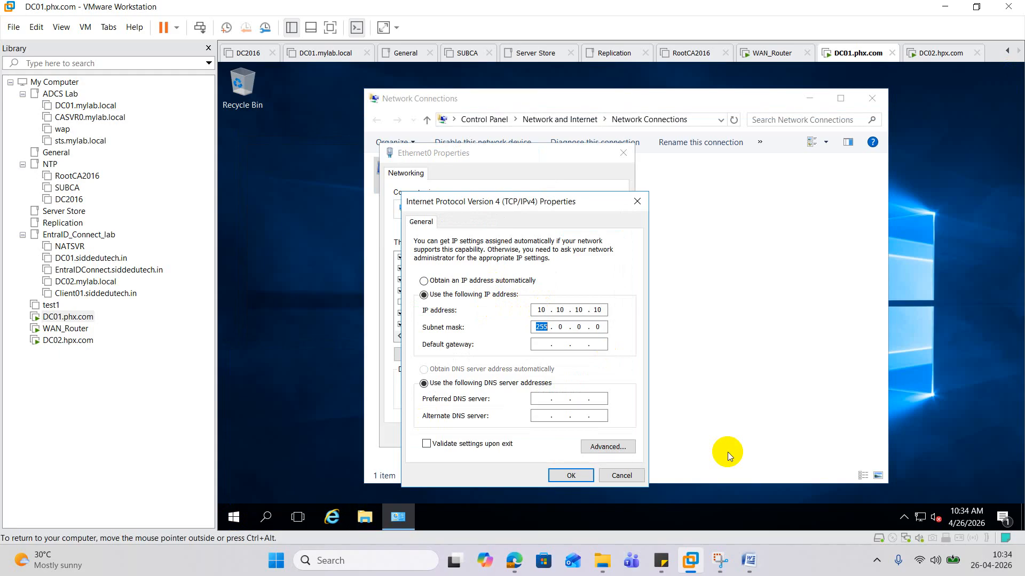
{"action": "key", "text": "Tab"}
{"action": "left_click", "coordinate": [541, 399]}
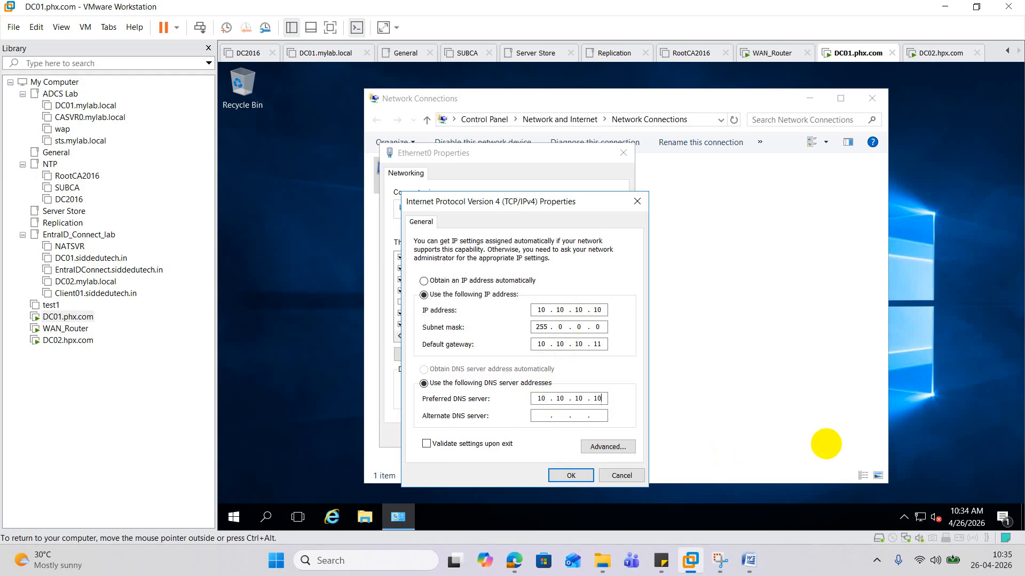
{"action": "left_click", "coordinate": [571, 475]}
{"action": "left_click", "coordinate": [545, 435]}
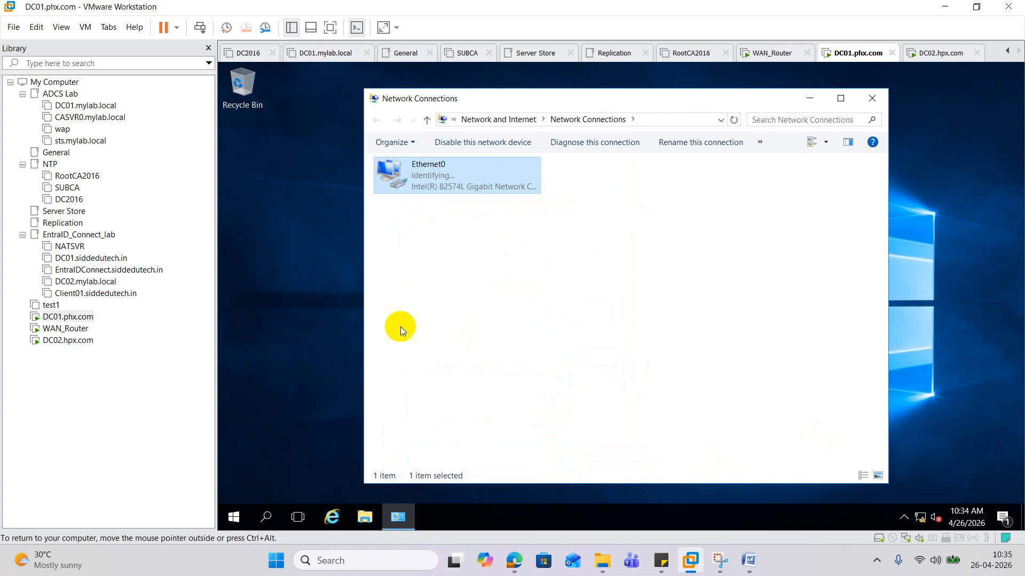
- Open the Firewall control panel from Run and turn Windows Firewall off for private and public networks
{"action": "right_click", "coordinate": [233, 516]}
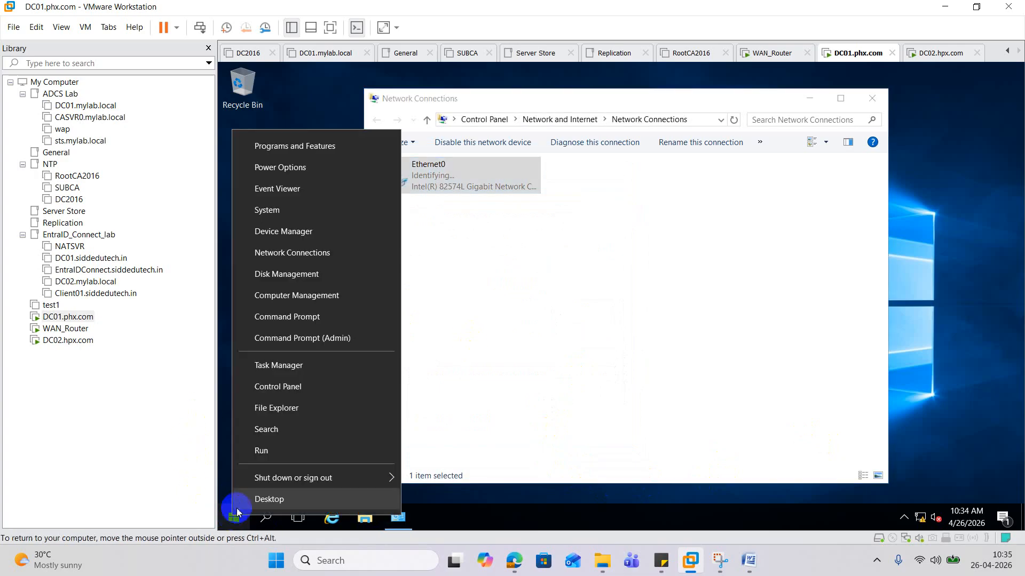
{"action": "left_click", "coordinate": [280, 457]}
{"action": "type", "text": "f"}
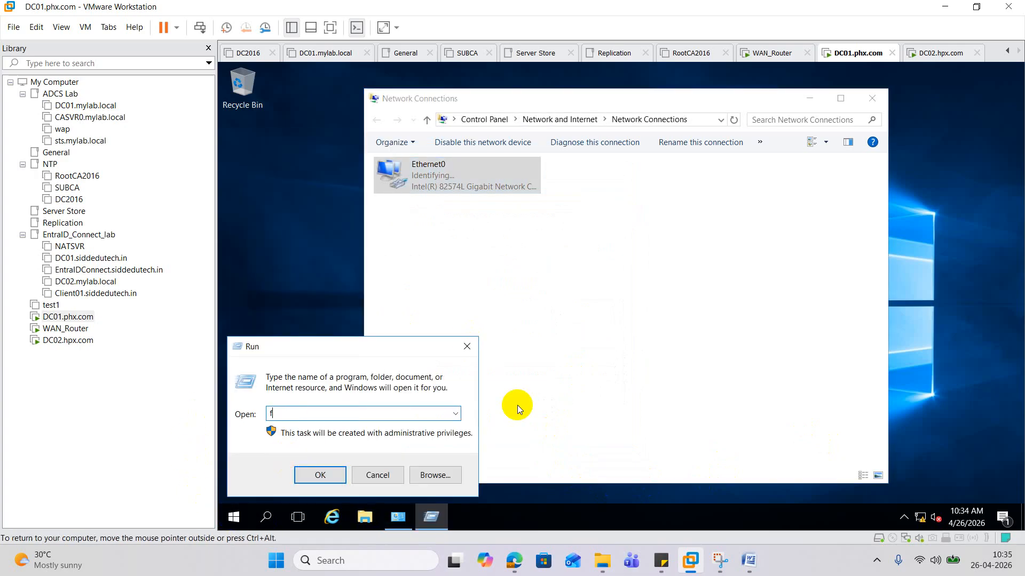
{"action": "type", "text": "irew"}
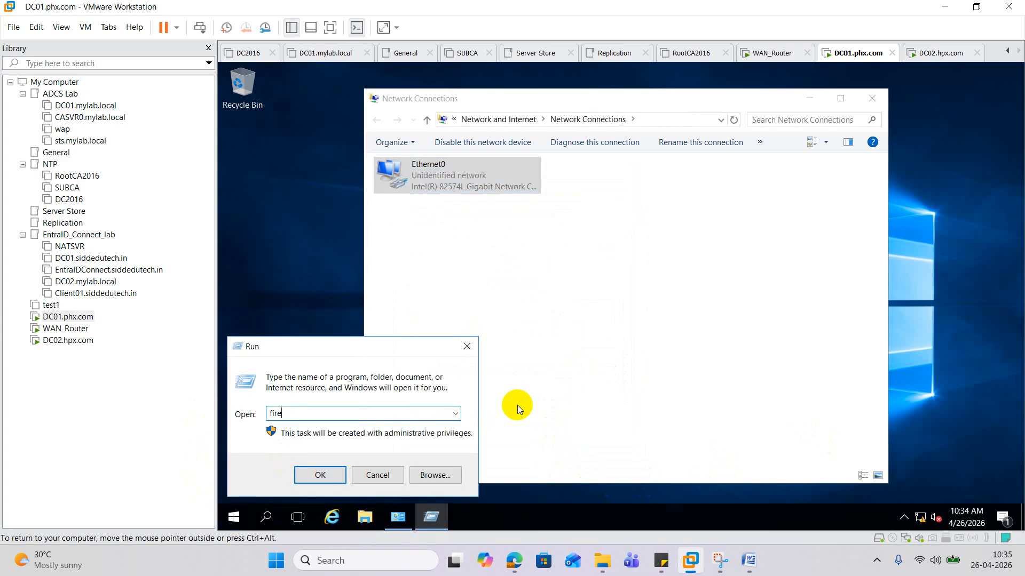
{"action": "key", "text": "BackSpace"}
{"action": "key", "text": "BackSpace"}
{"action": "key", "text": "BackSpace"}
{"action": "key", "text": "BackSpace"}
{"action": "key", "text": "BackSpace"}
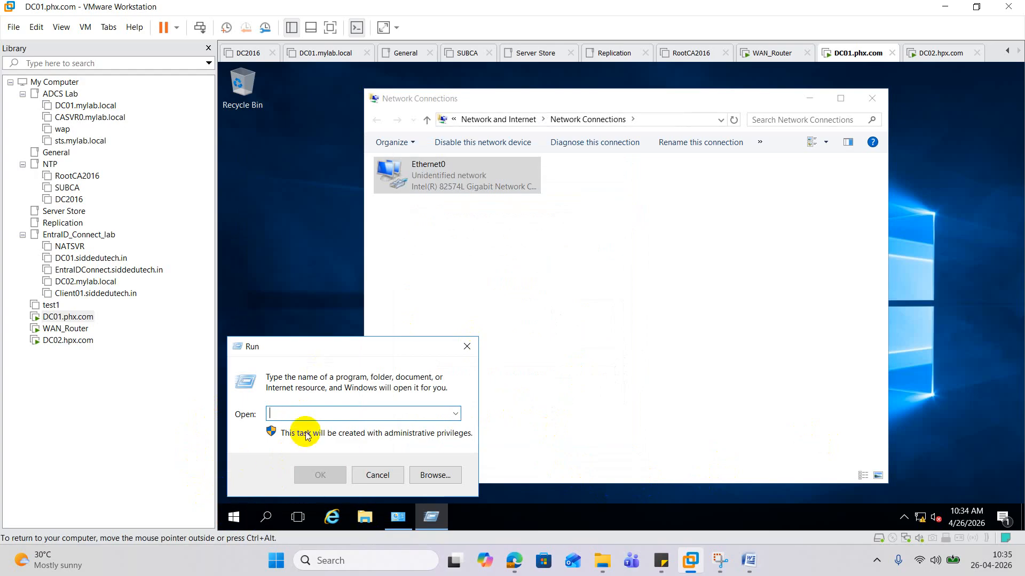
{"action": "type", "text": "firewall.cpl"}
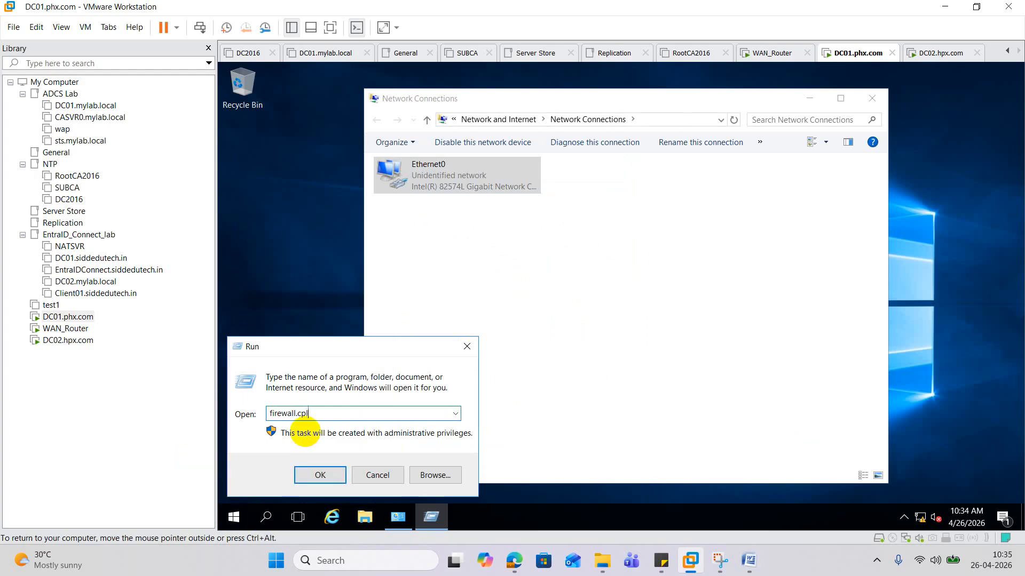
{"action": "key", "text": "Return"}
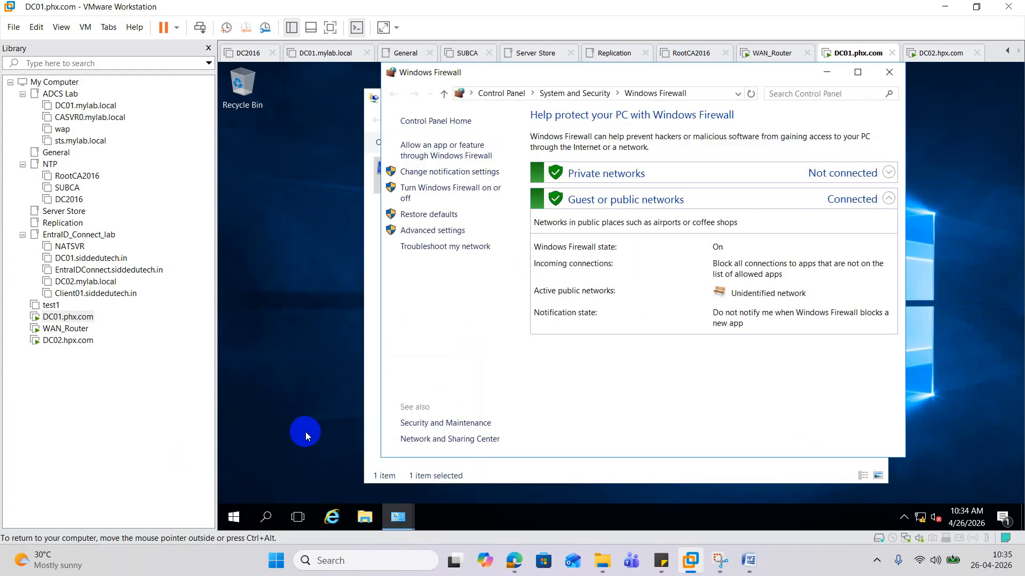
{"action": "left_click", "coordinate": [413, 193]}
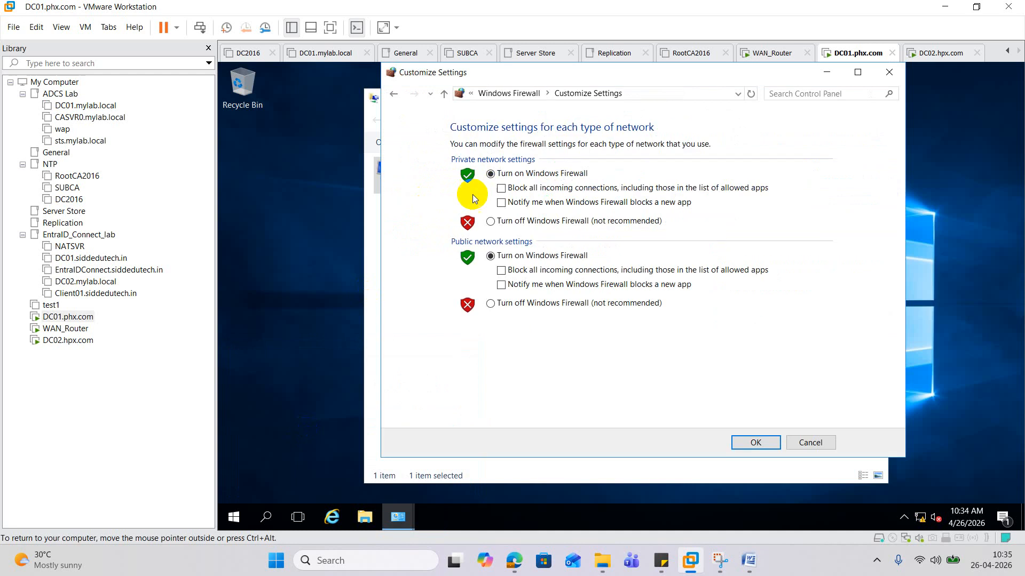
{"action": "left_click", "coordinate": [507, 221]}
{"action": "left_click", "coordinate": [520, 315]}
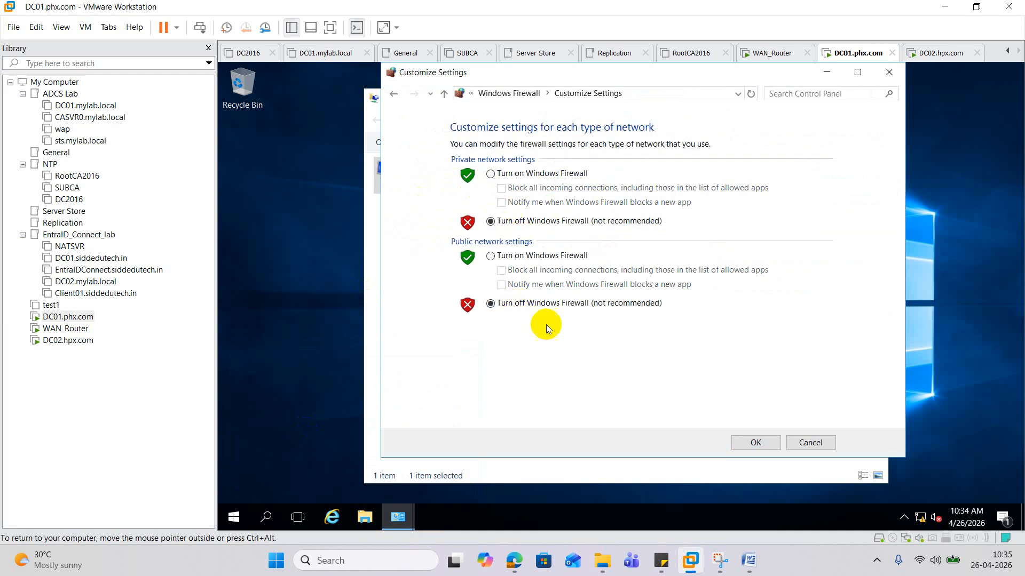
{"action": "left_click", "coordinate": [764, 438]}
{"action": "left_click", "coordinate": [268, 527]}
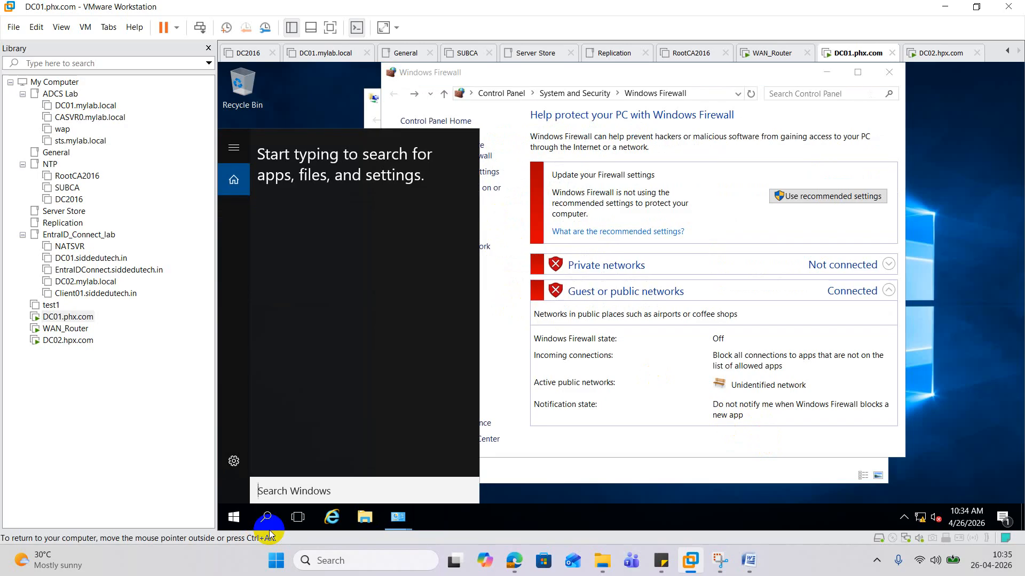
- From This PC's Properties, change the computer name to DC01PHX
{"action": "type", "text": "this"}
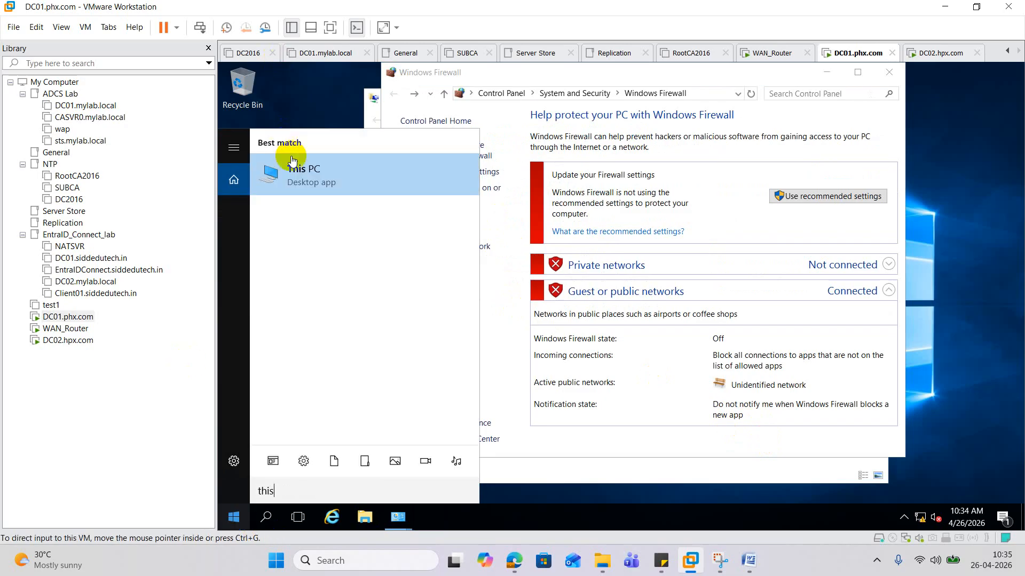
{"action": "right_click", "coordinate": [307, 172]}
{"action": "left_click", "coordinate": [337, 295]}
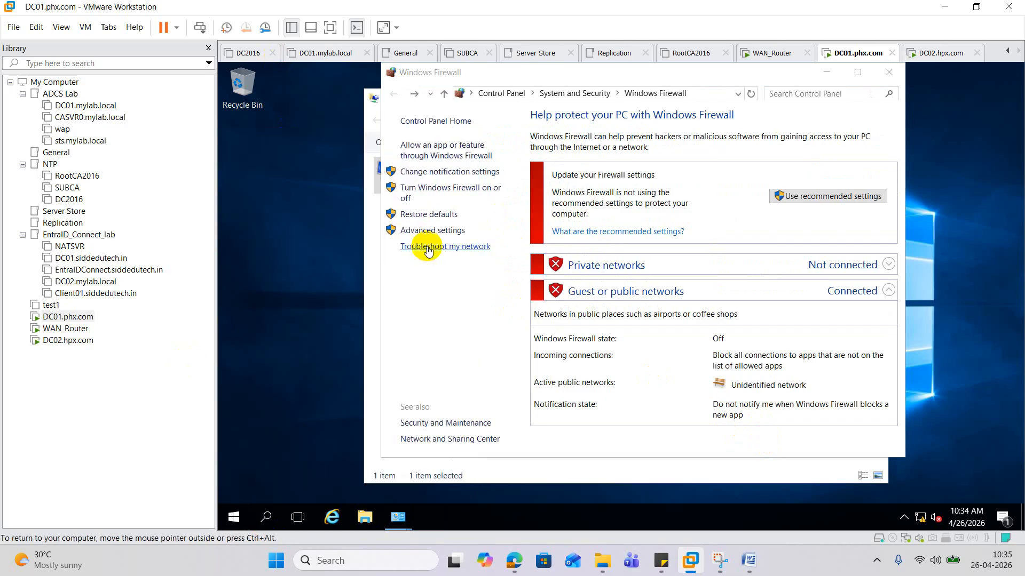
{"action": "left_click", "coordinate": [427, 182]}
{"action": "left_click", "coordinate": [302, 146]}
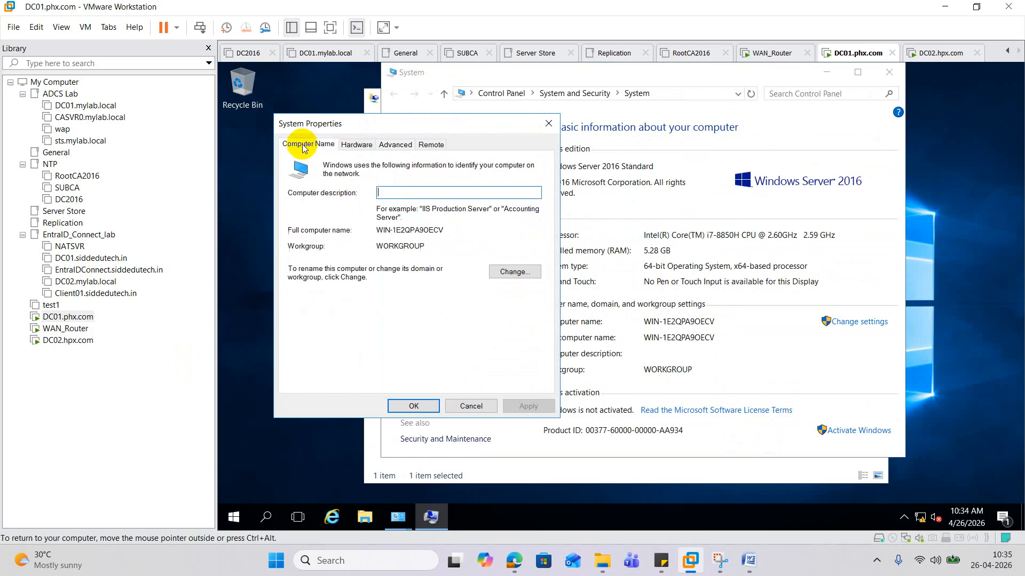
{"action": "left_click", "coordinate": [504, 272]}
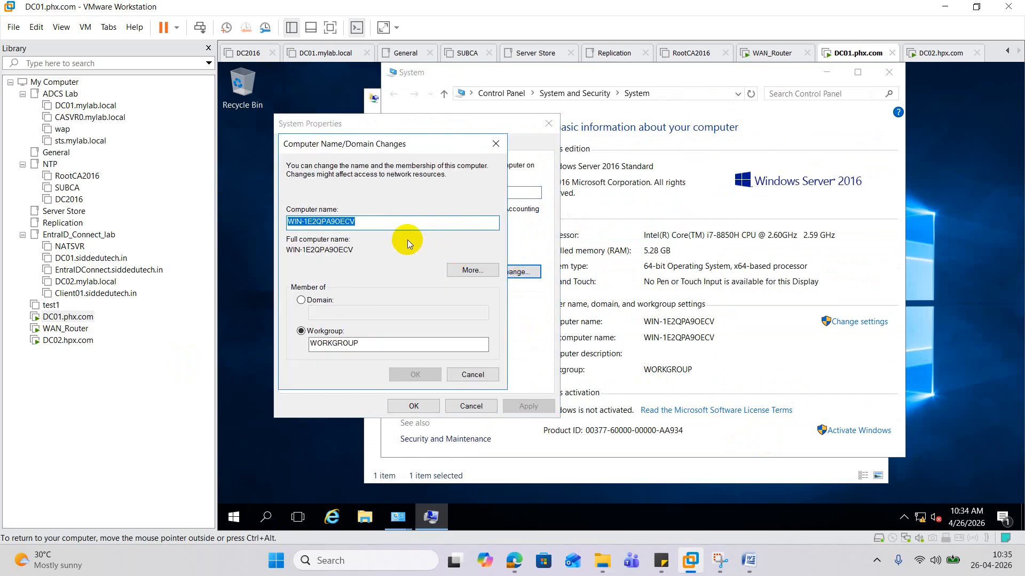
{"action": "type", "text": "DC01PHX"}
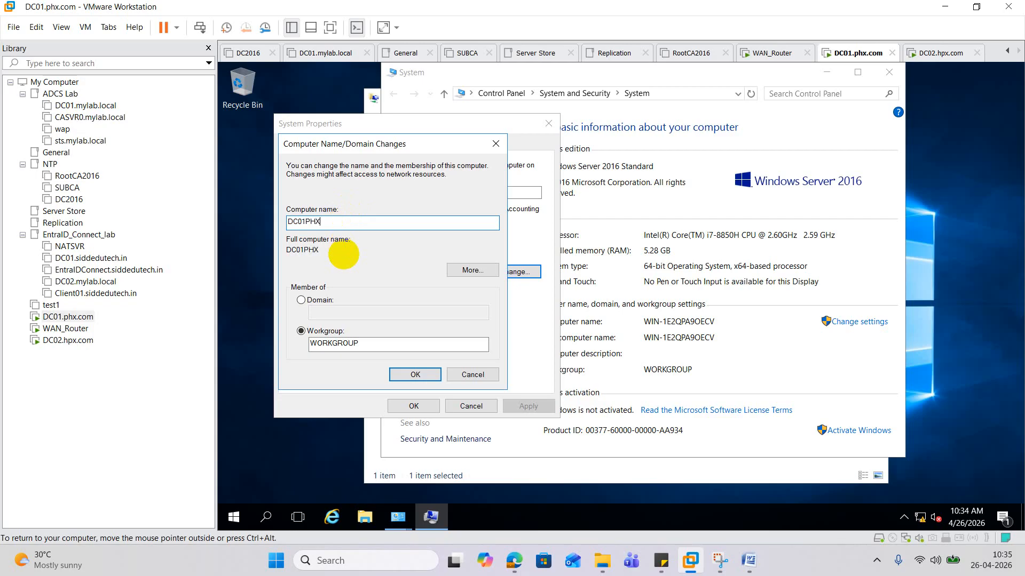
{"action": "left_click", "coordinate": [419, 376]}
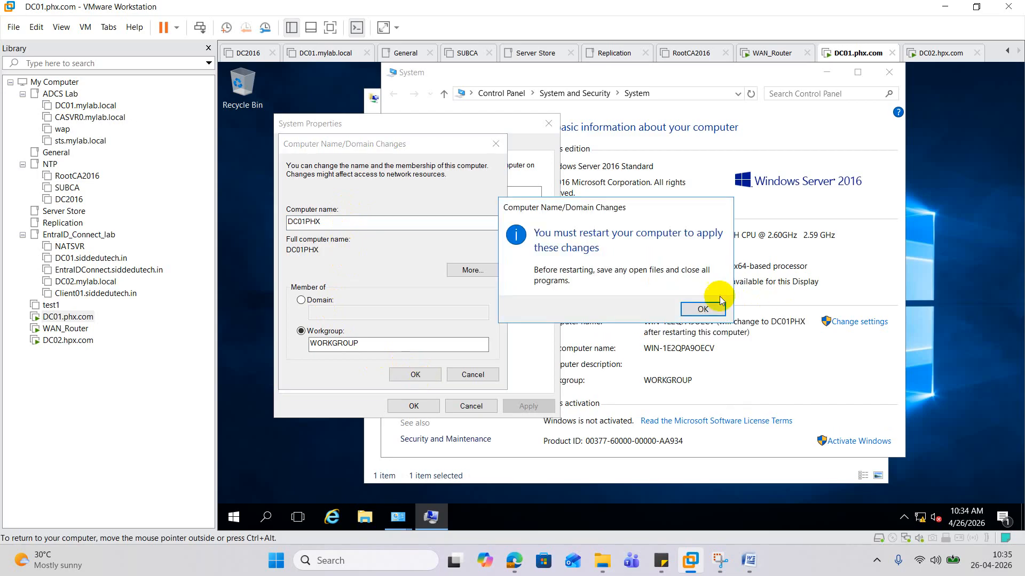
- Acknowledge the restart notice, close System Properties and restart the guest now
{"action": "left_click", "coordinate": [710, 311]}
{"action": "left_click", "coordinate": [416, 407]}
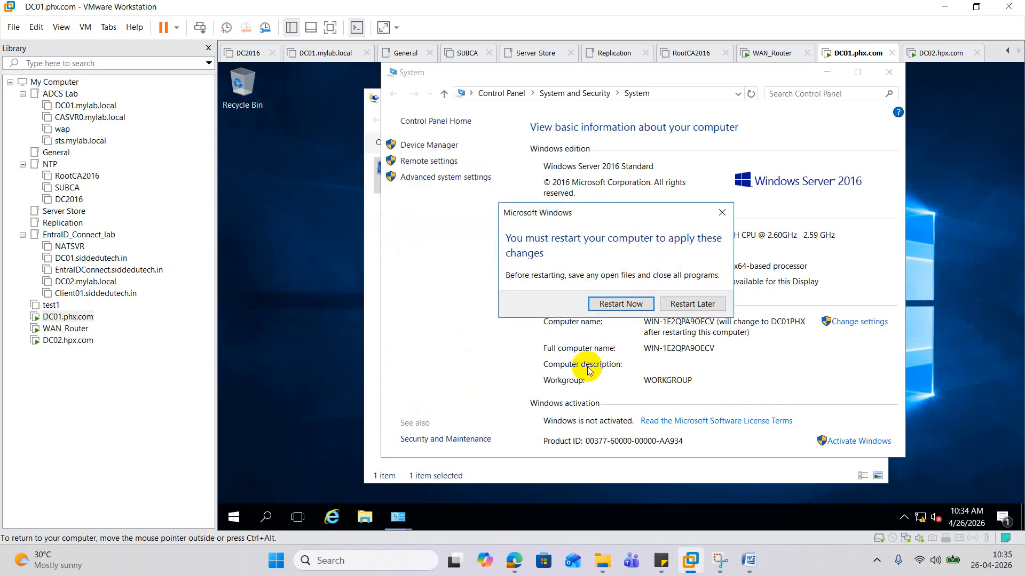
{"action": "left_click", "coordinate": [621, 304]}
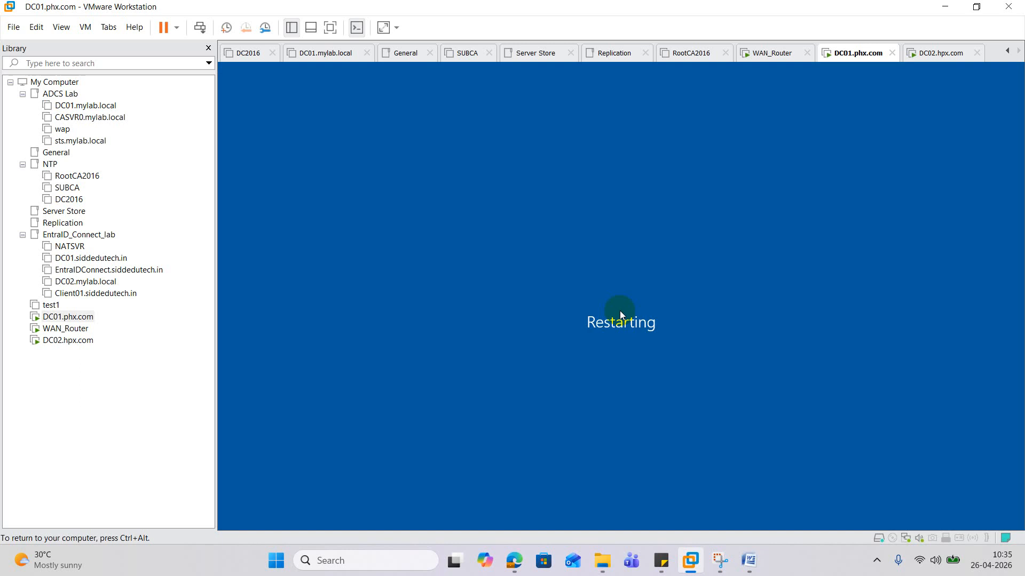
- Switch to the DC02.hpx.com virtual machine and try its console
{"action": "left_click", "coordinate": [87, 342]}
{"action": "left_click", "coordinate": [455, 336]}
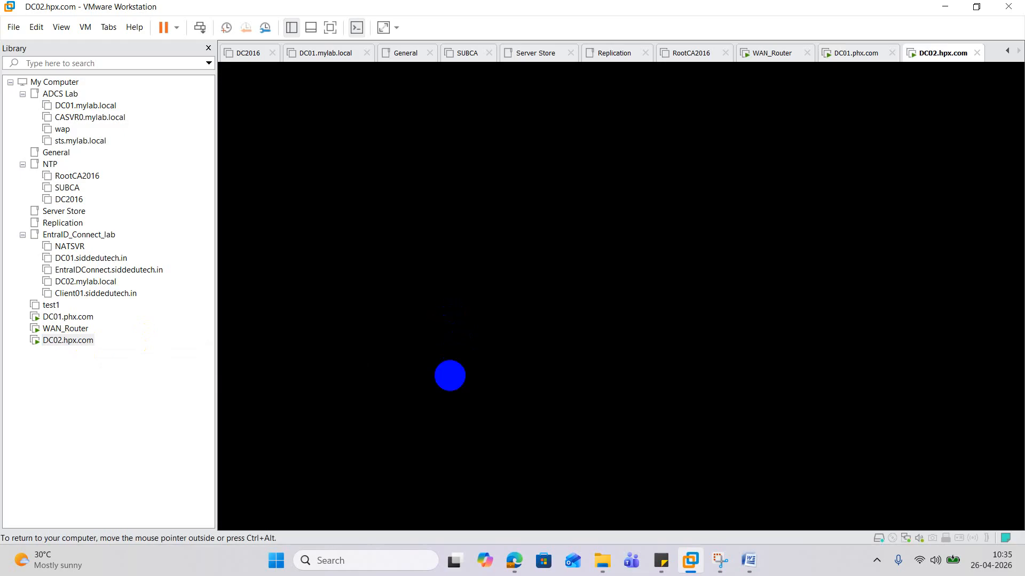
{"action": "key", "text": "ctrl+alt"}
{"action": "right_click", "coordinate": [82, 340]}
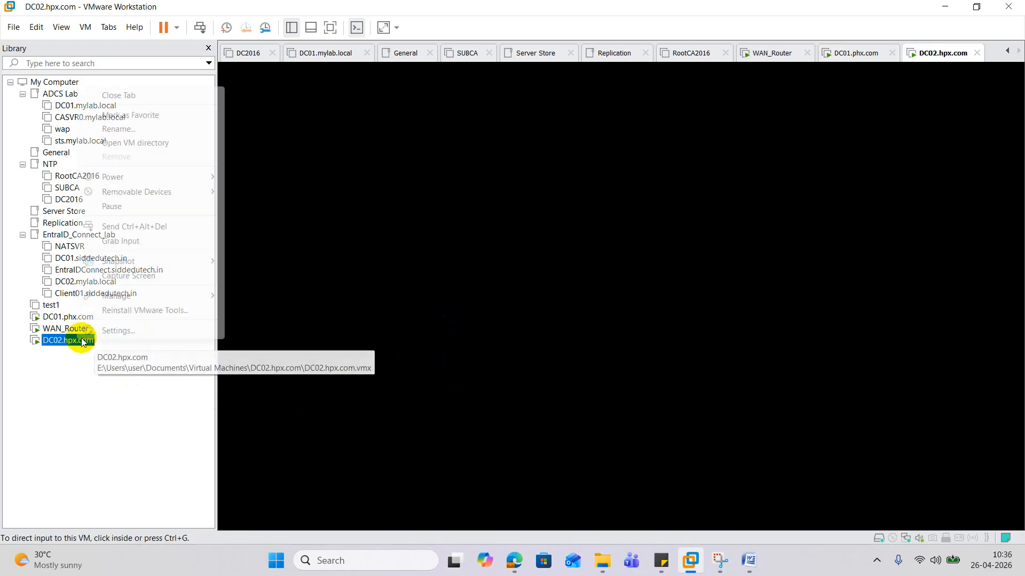
{"action": "left_click", "coordinate": [170, 228]}
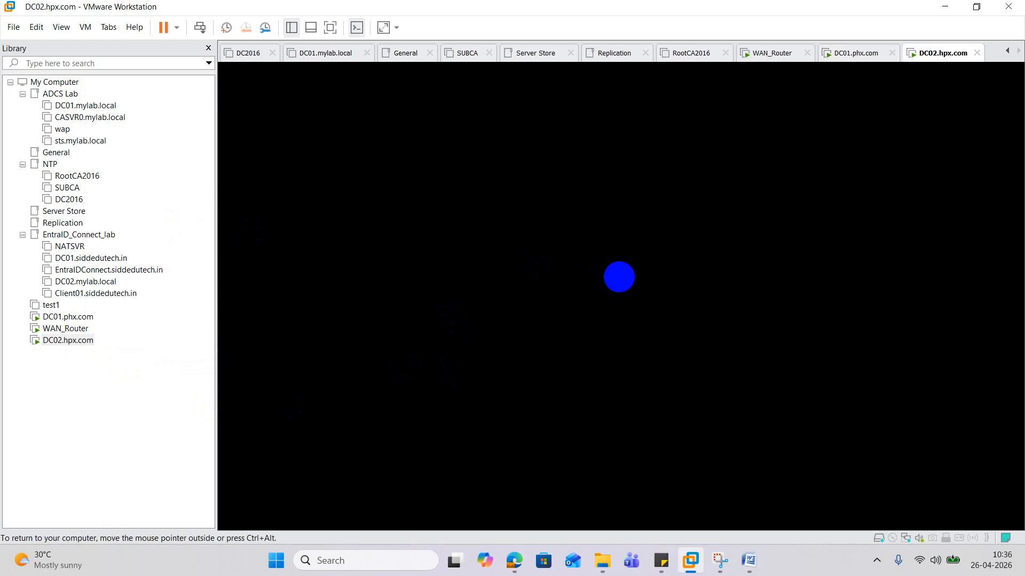
{"action": "key", "text": "ctrl+alt"}
{"action": "left_click", "coordinate": [620, 283]}
{"action": "key", "text": "ctrl+alt"}
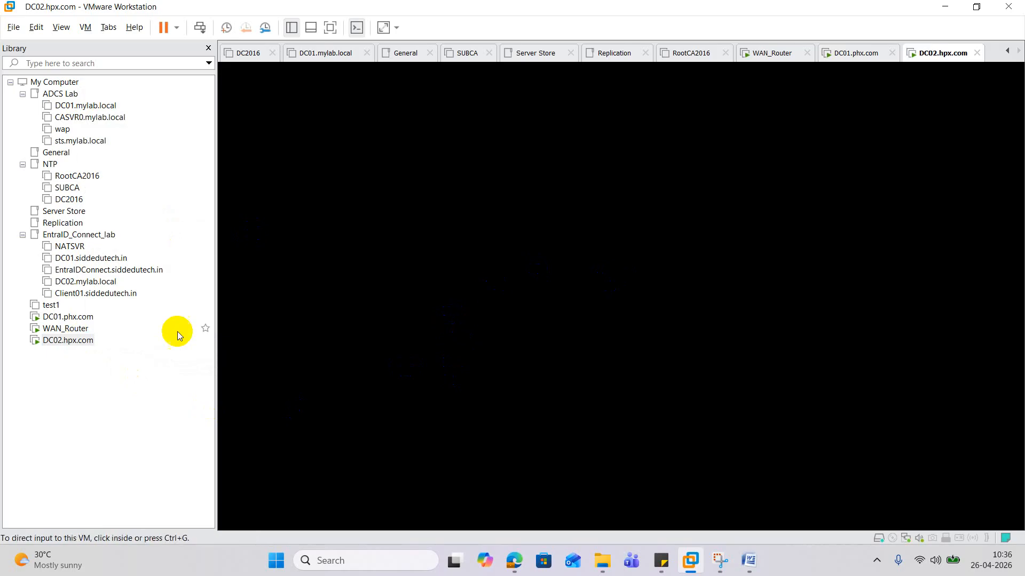
- Reset DC02.hpx.com through Power > Reset, then switch back to DC01.phx.com
{"action": "right_click", "coordinate": [72, 343]}
{"action": "mouse_move", "coordinate": [162, 171]}
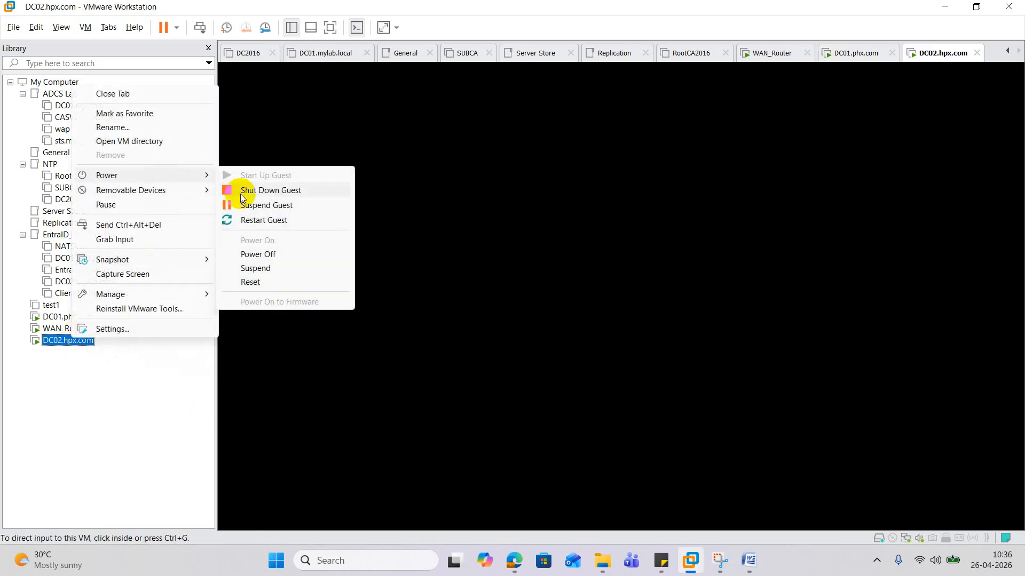
{"action": "left_click", "coordinate": [265, 284]}
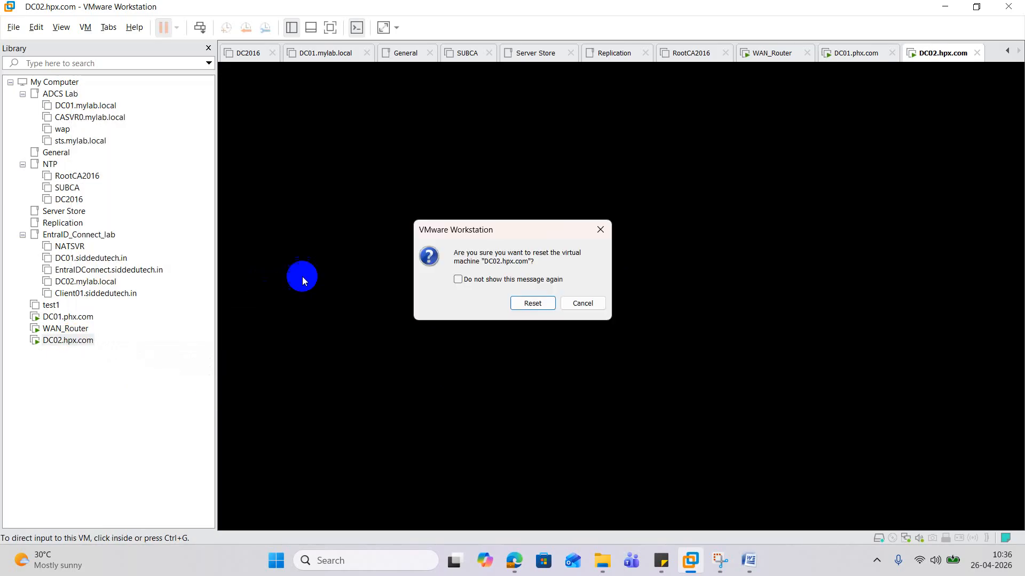
{"action": "left_click", "coordinate": [534, 304]}
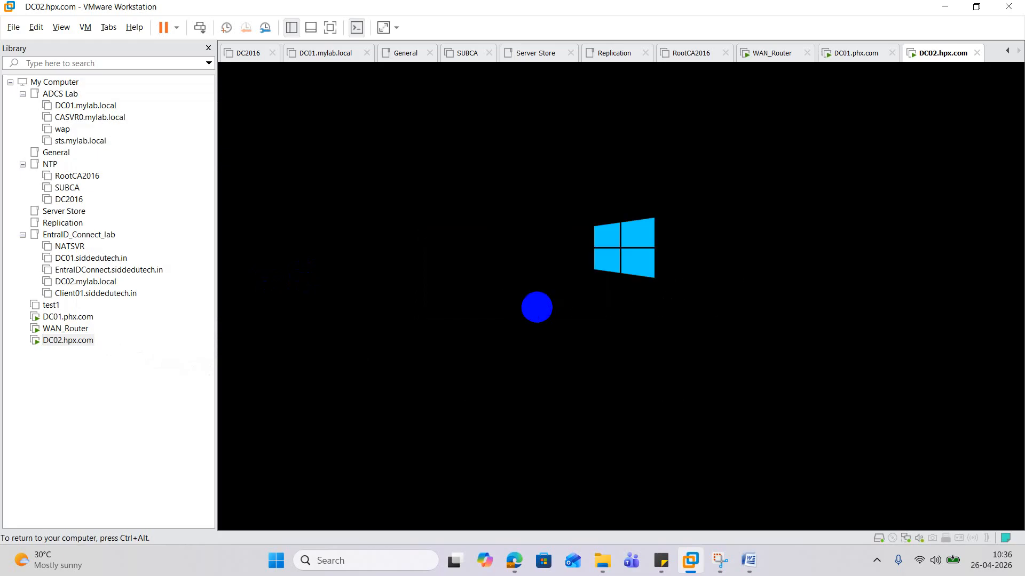
{"action": "key", "text": "ctrl+alt"}
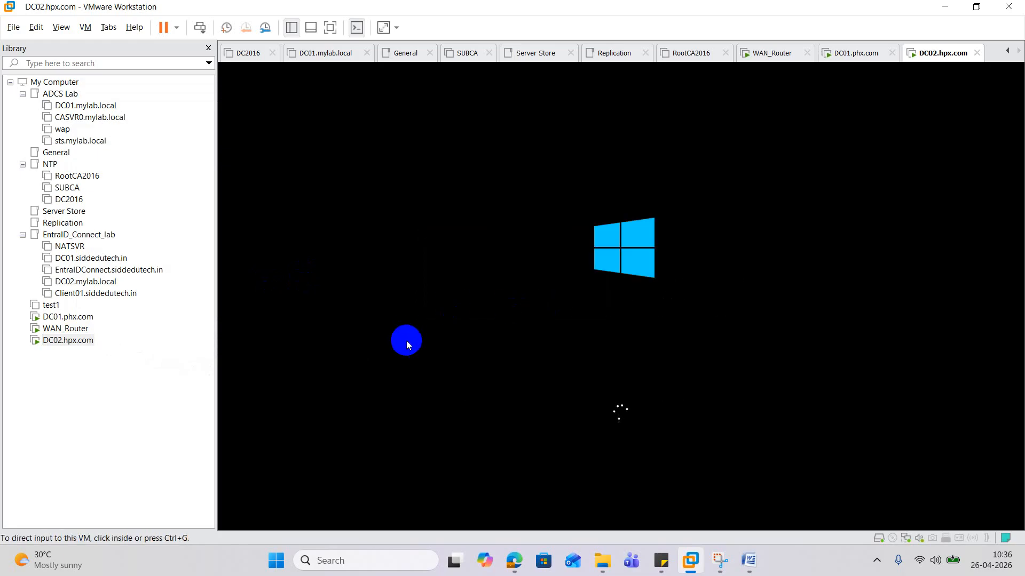
{"action": "left_click", "coordinate": [70, 320]}
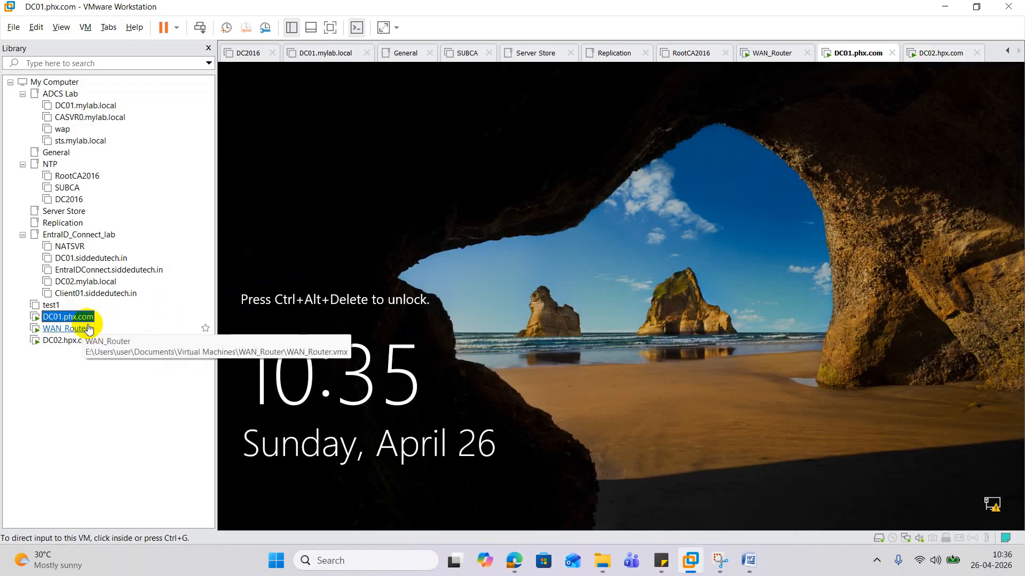
- Send Ctrl+Alt+Del to DC01.phx.com and sign in with the administrator password
{"action": "right_click", "coordinate": [92, 324]}
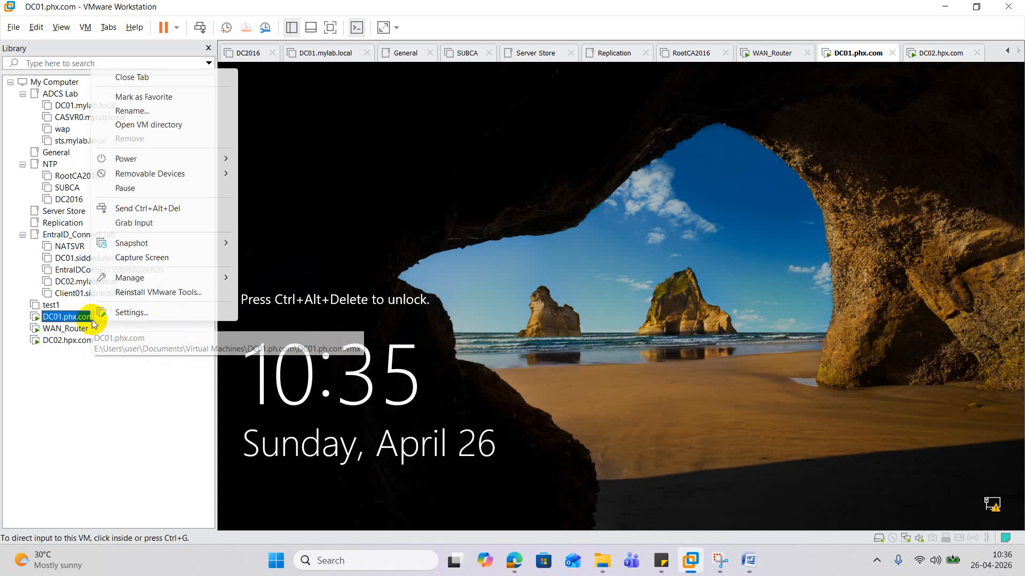
{"action": "left_click", "coordinate": [210, 207]}
{"action": "left_click", "coordinate": [659, 321]}
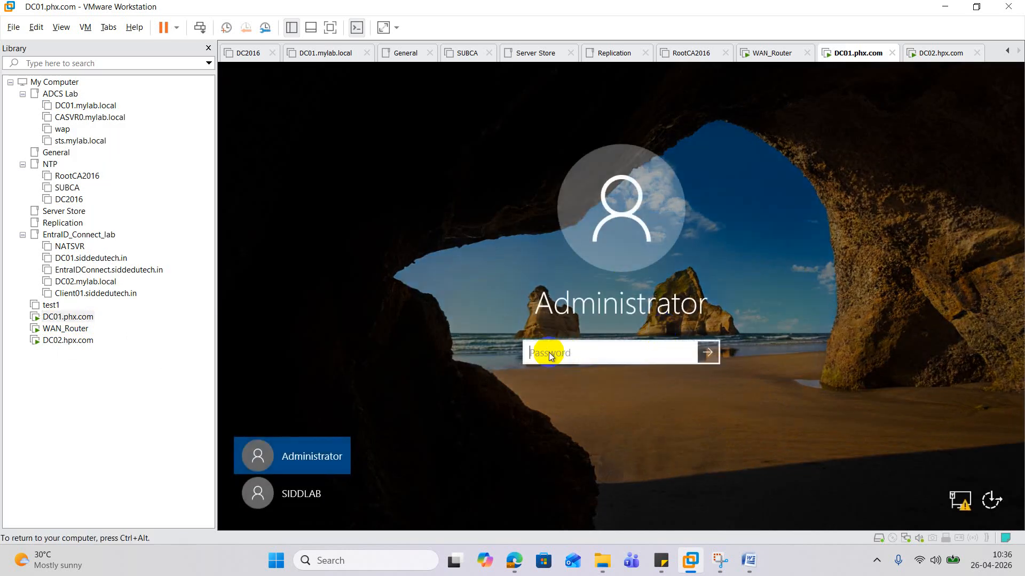
{"action": "type", "text": "*************"}
{"action": "key", "text": "Return"}
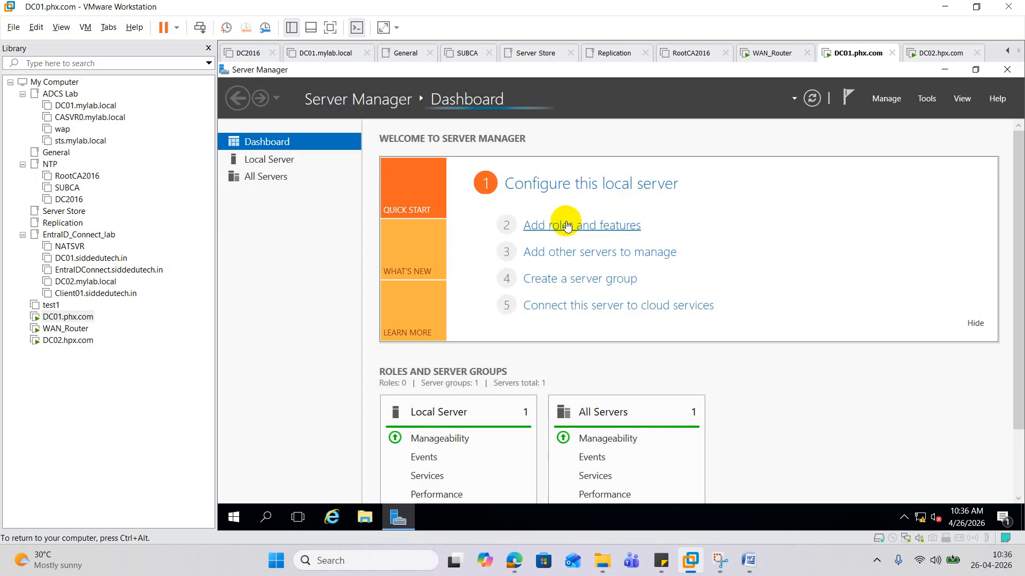
- Open Add Roles and Features for a role-based installation on this server
{"action": "left_click", "coordinate": [567, 227]}
{"action": "left_click", "coordinate": [761, 260]}
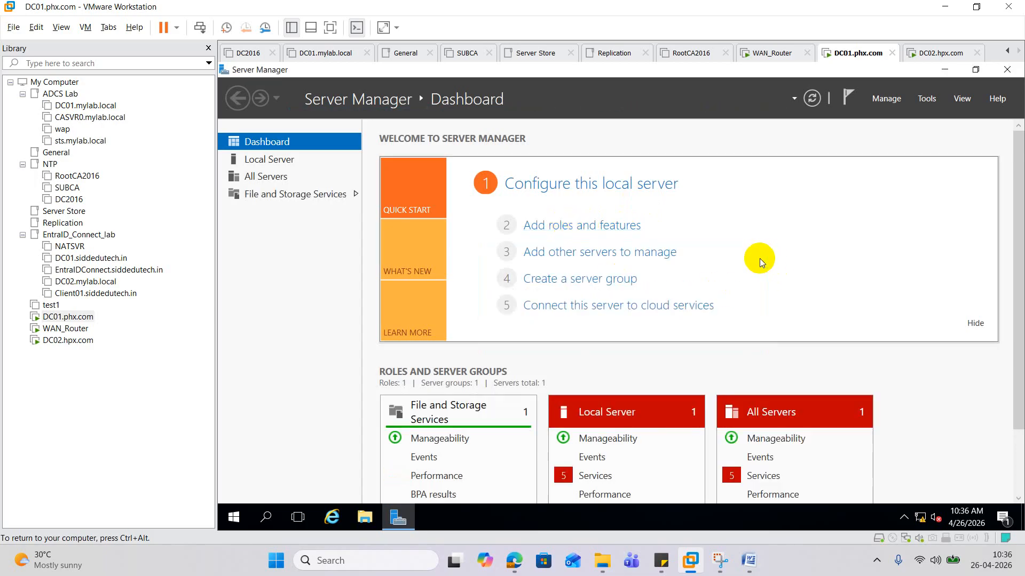
{"action": "left_click", "coordinate": [582, 225]}
{"action": "left_click", "coordinate": [806, 176]}
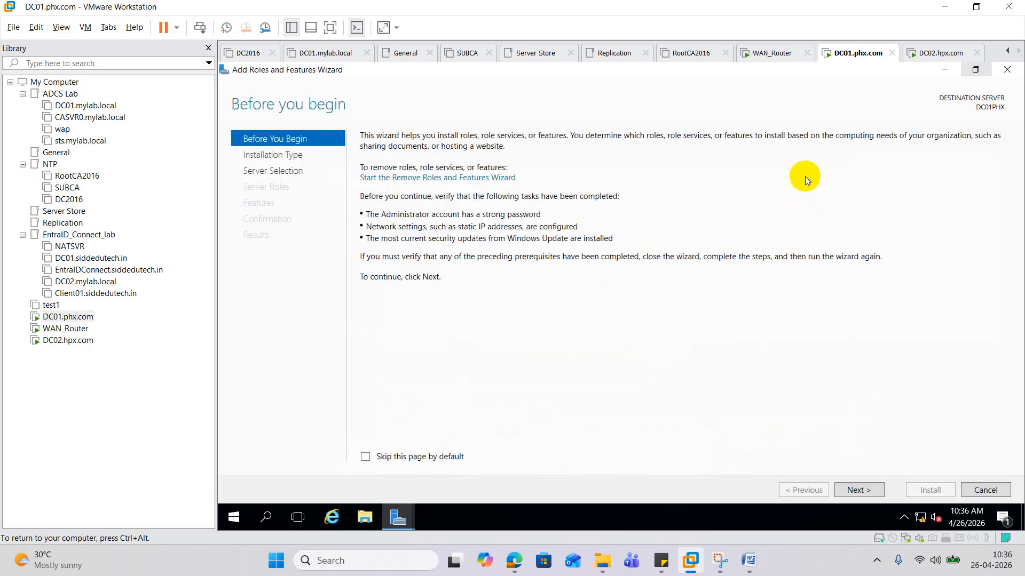
{"action": "left_click", "coordinate": [867, 491]}
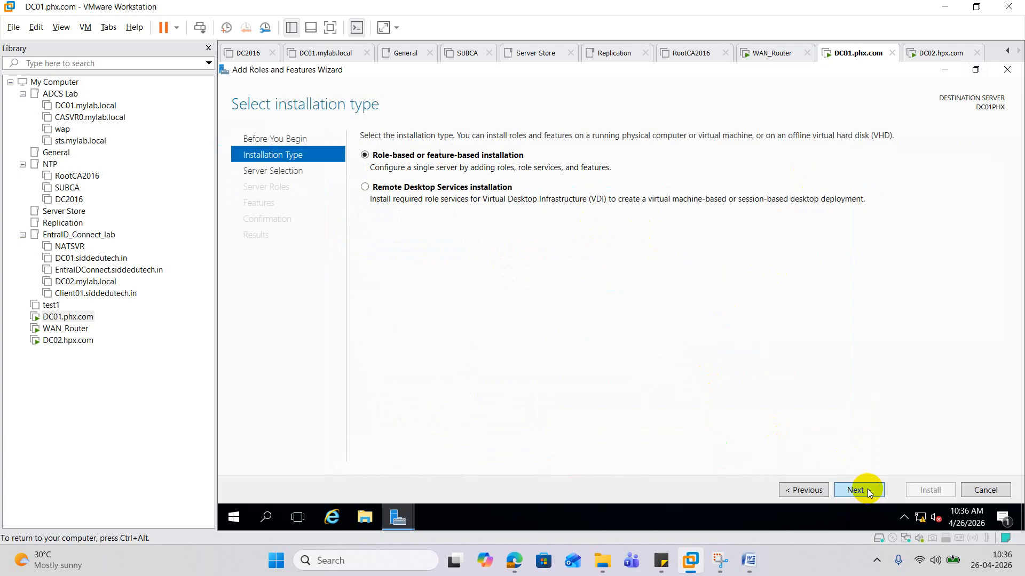
{"action": "left_click", "coordinate": [867, 491]}
{"action": "left_click", "coordinate": [867, 491]}
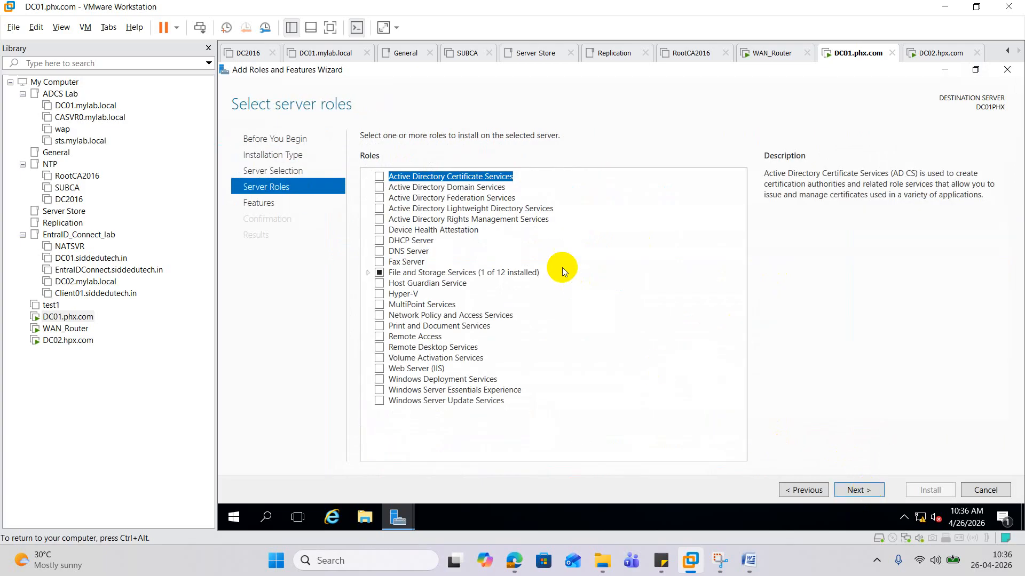
- Select Active Directory Domain Services with its management tools and install it
{"action": "left_click", "coordinate": [459, 188]}
{"action": "left_click", "coordinate": [380, 188]}
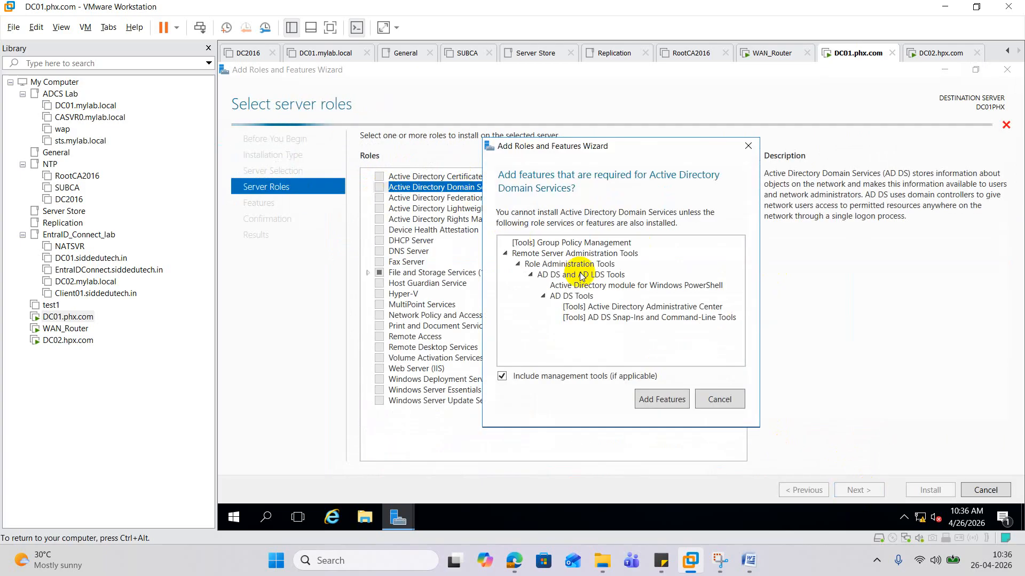
{"action": "left_click", "coordinate": [662, 398]}
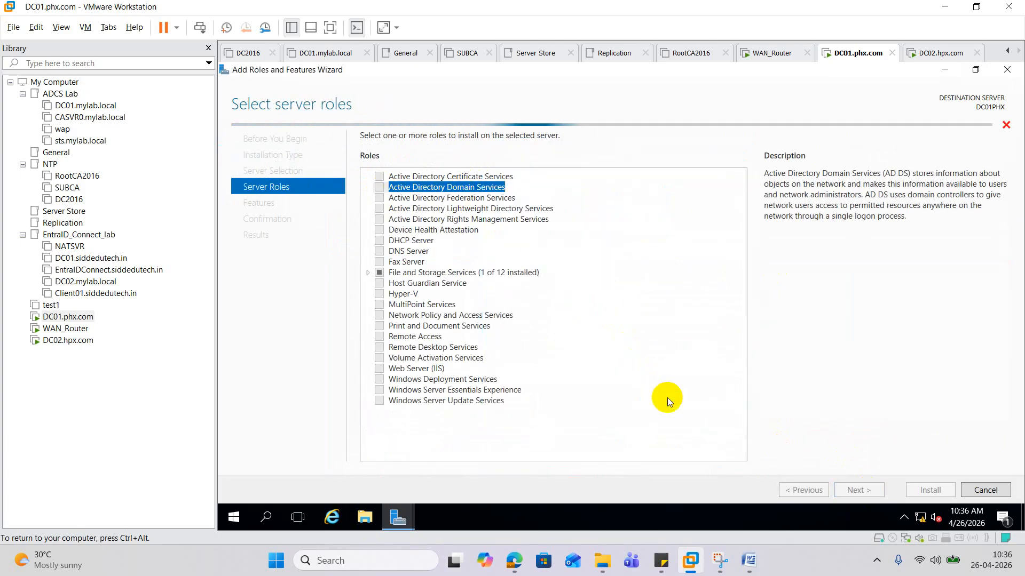
{"action": "left_click", "coordinate": [853, 492]}
{"action": "left_click", "coordinate": [853, 492]}
{"action": "left_click", "coordinate": [853, 492]}
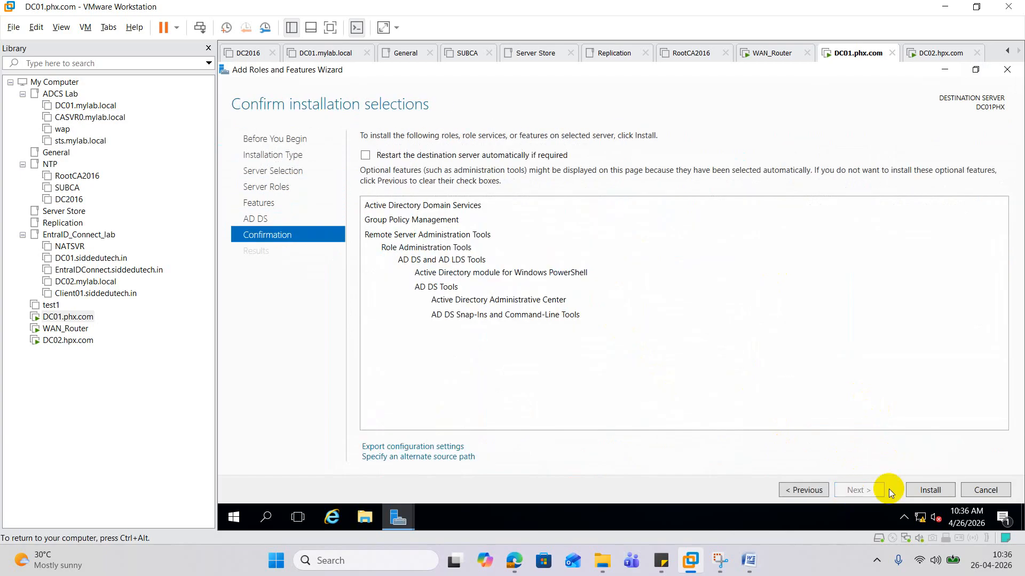
{"action": "left_click", "coordinate": [937, 491]}
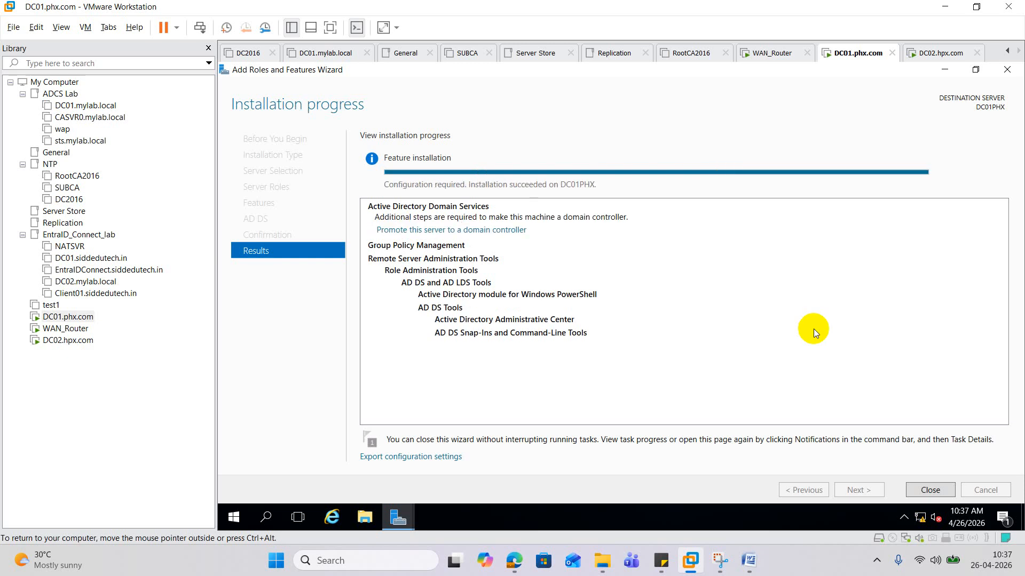
- Launch the domain controller promotion wizard and choose Add a new forest
{"action": "left_click", "coordinate": [483, 231]}
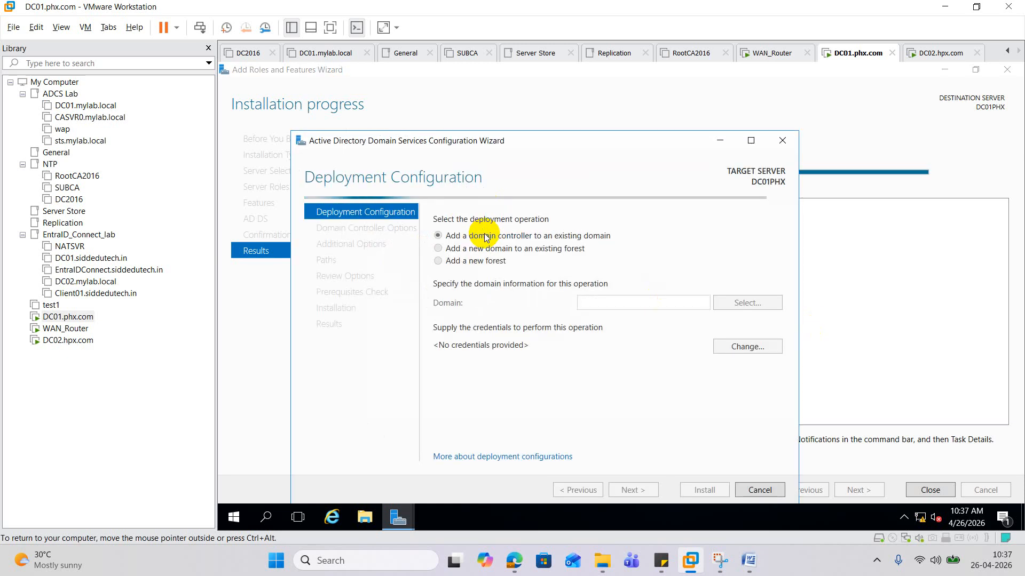
{"action": "left_click", "coordinate": [751, 141]}
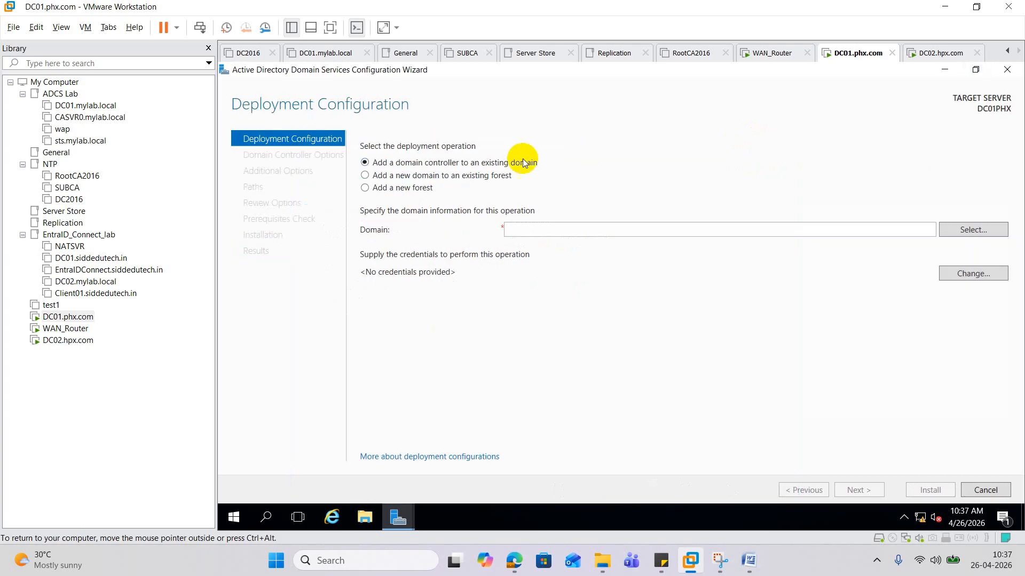
{"action": "left_click", "coordinate": [403, 188]}
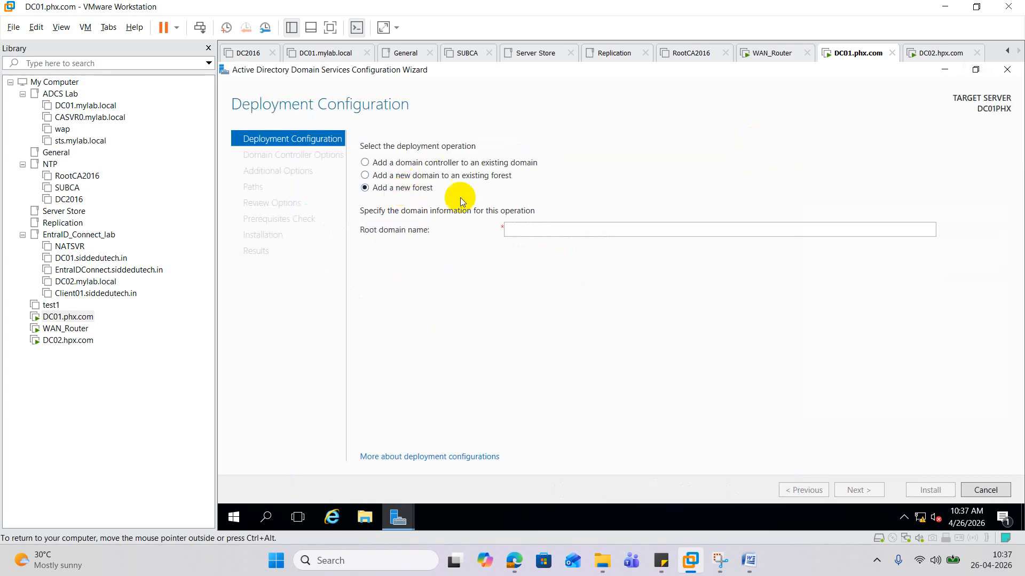
- Enter PHX.com as the root domain name and continue
{"action": "left_click", "coordinate": [512, 228]}
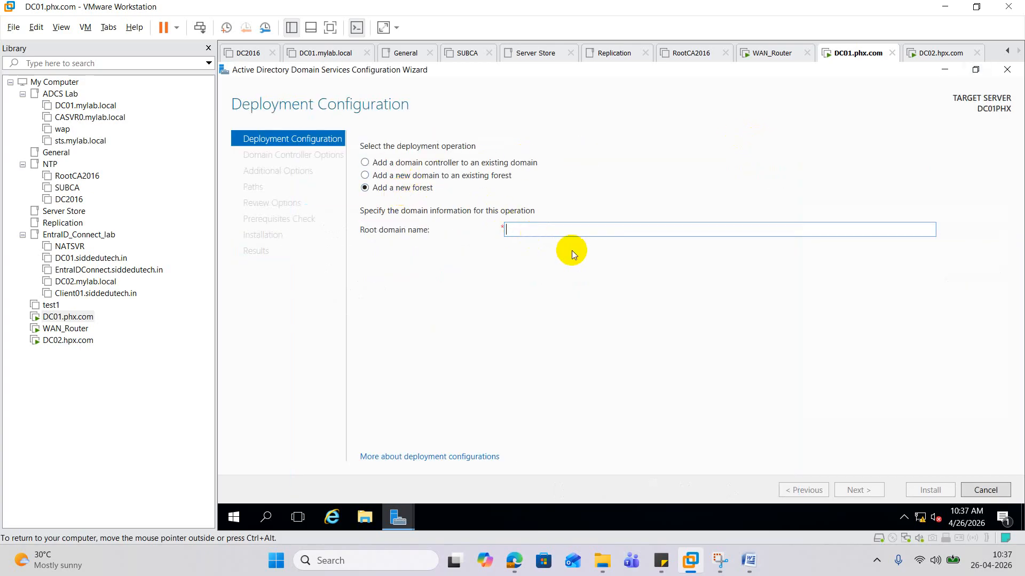
{"action": "type", "text": "mylab."}
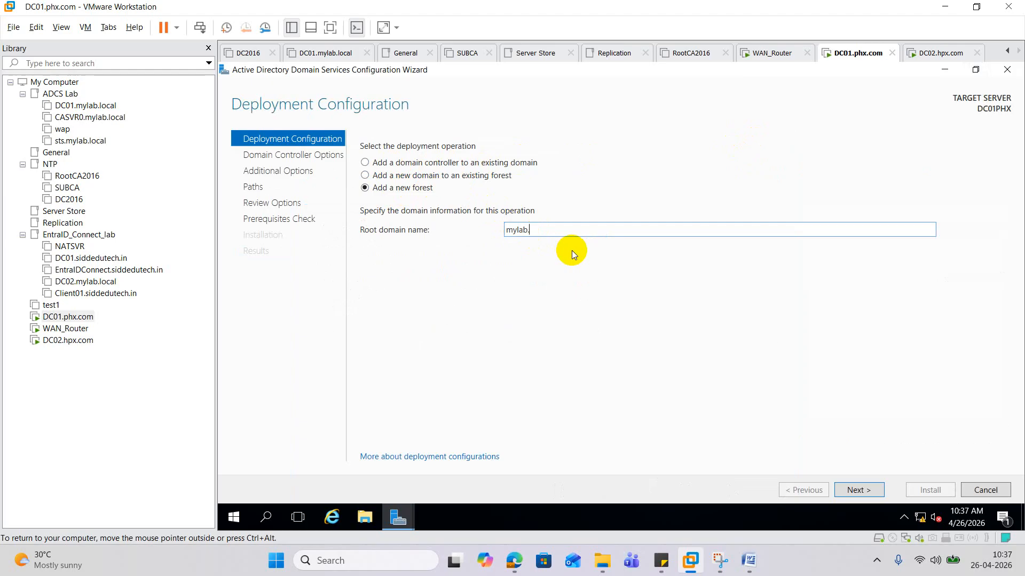
{"action": "type", "text": "local"}
{"action": "key", "text": "ctrl+a"}
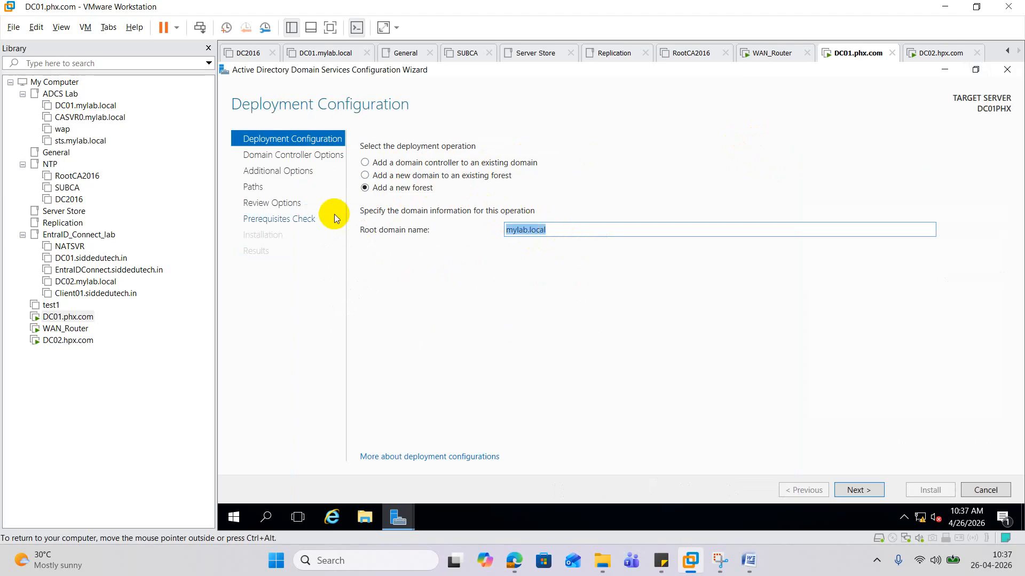
{"action": "type", "text": "DHX"}
{"action": "key", "text": "BackSpace"}
{"action": "key", "text": "BackSpace"}
{"action": "key", "text": "BackSpace"}
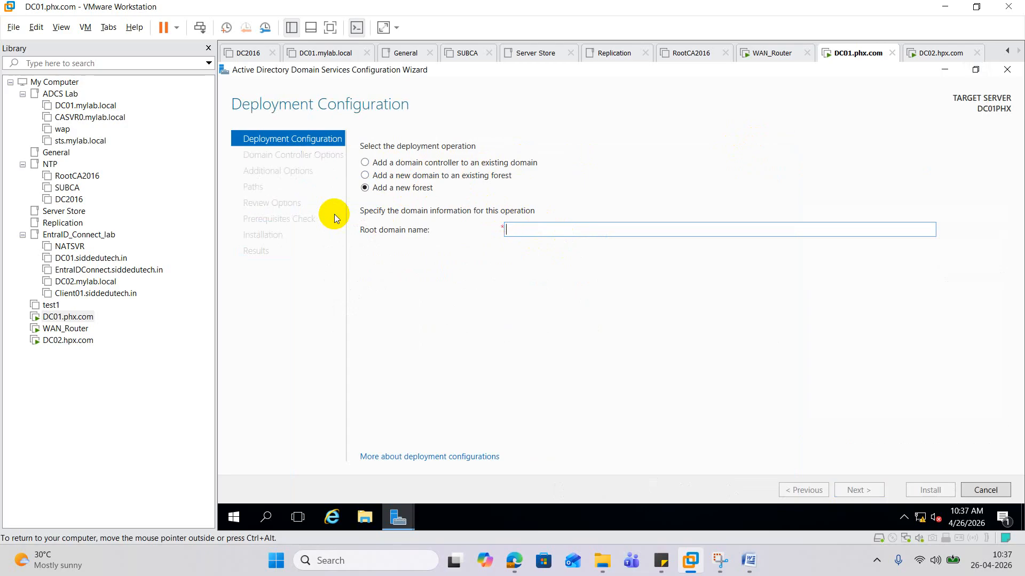
{"action": "type", "text": "PHX"}
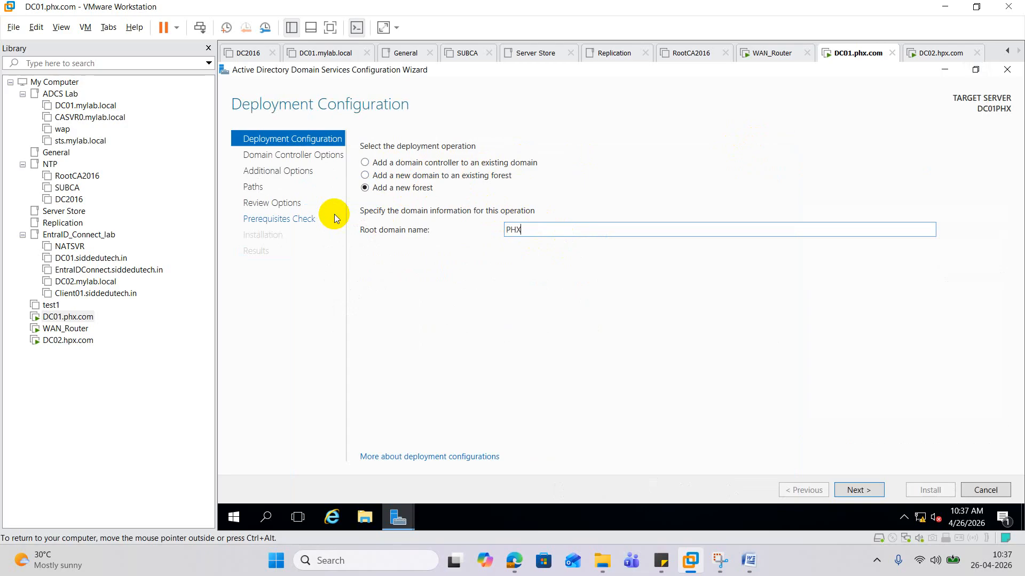
{"action": "type", "text": ".om"}
{"action": "left_click", "coordinate": [525, 231]}
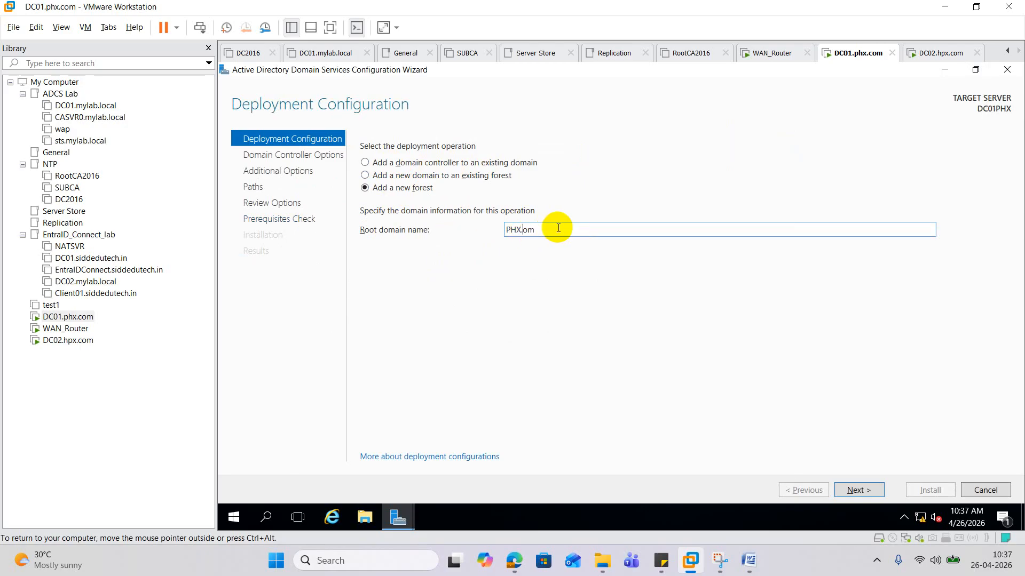
{"action": "type", "text": "c"}
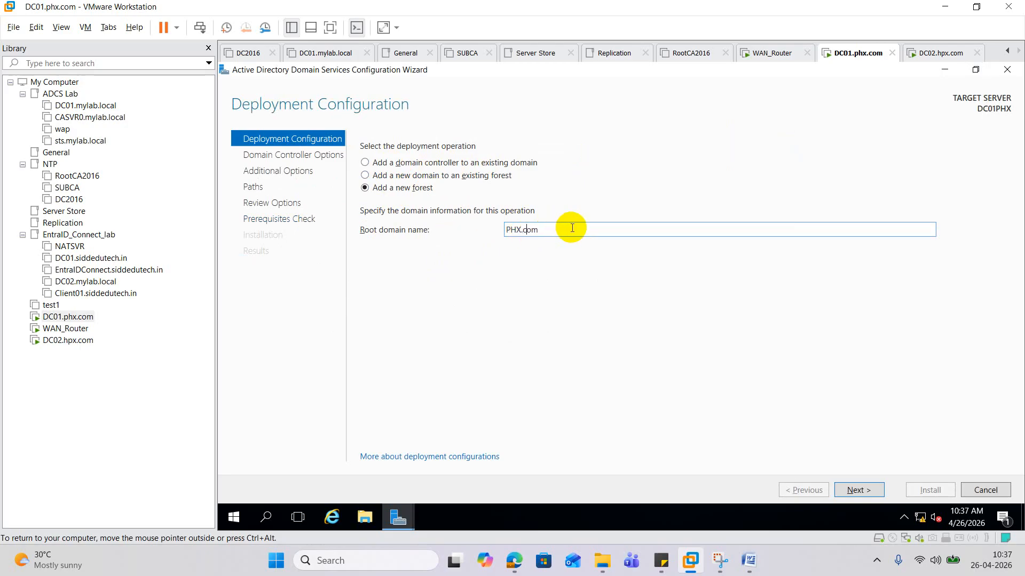
{"action": "left_click", "coordinate": [861, 491]}
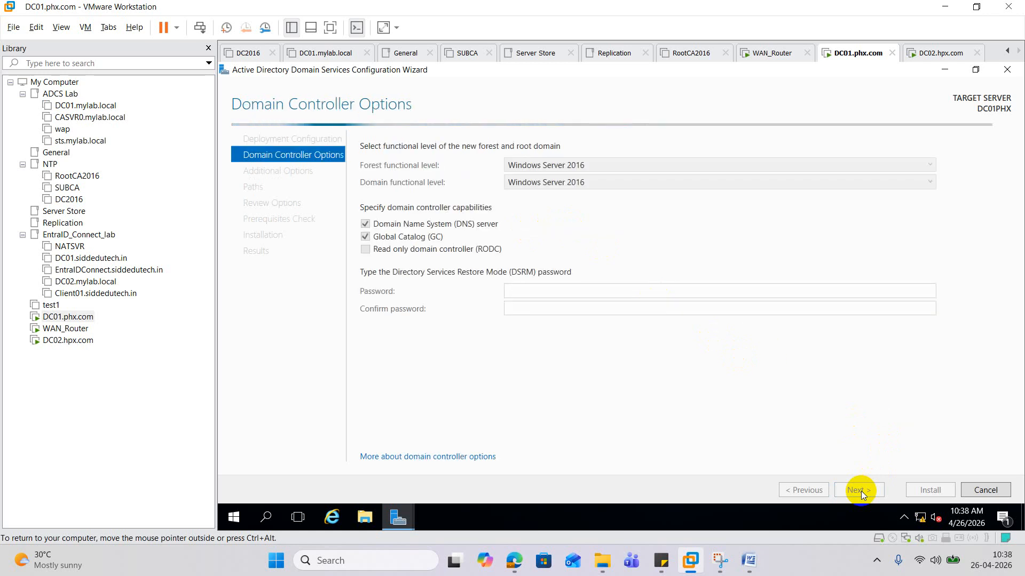
- Enter and confirm the Directory Services Restore Mode password
{"action": "left_click", "coordinate": [535, 289]}
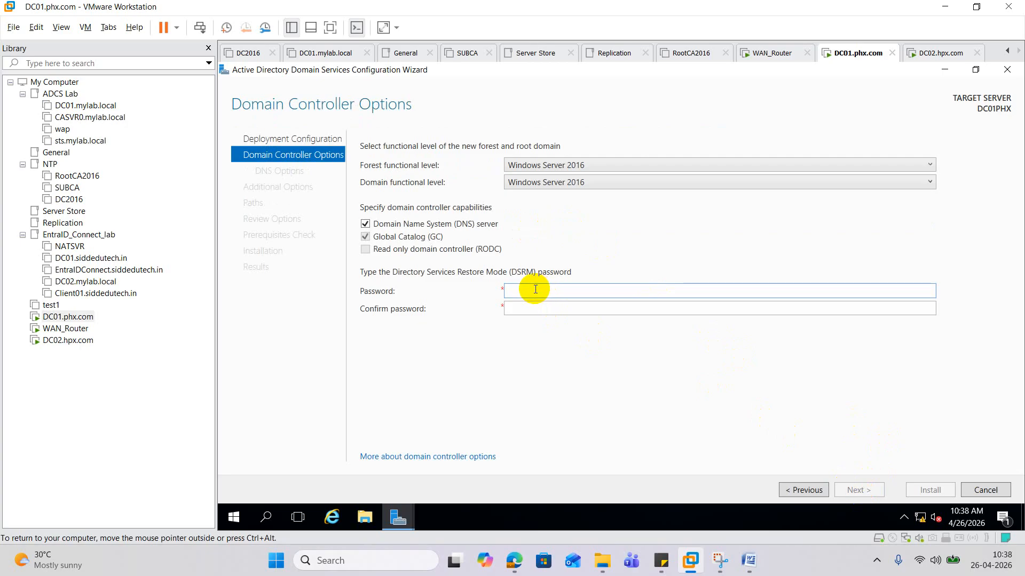
{"action": "type", "text": "•••••••••••"}
{"action": "key", "text": "Tab"}
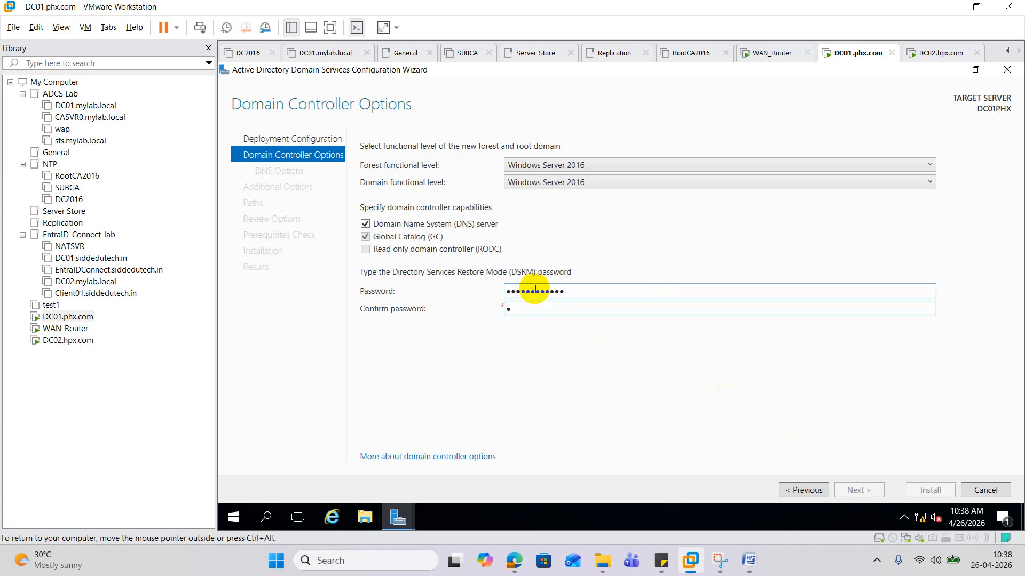
{"action": "type", "text": "••••••••••••"}
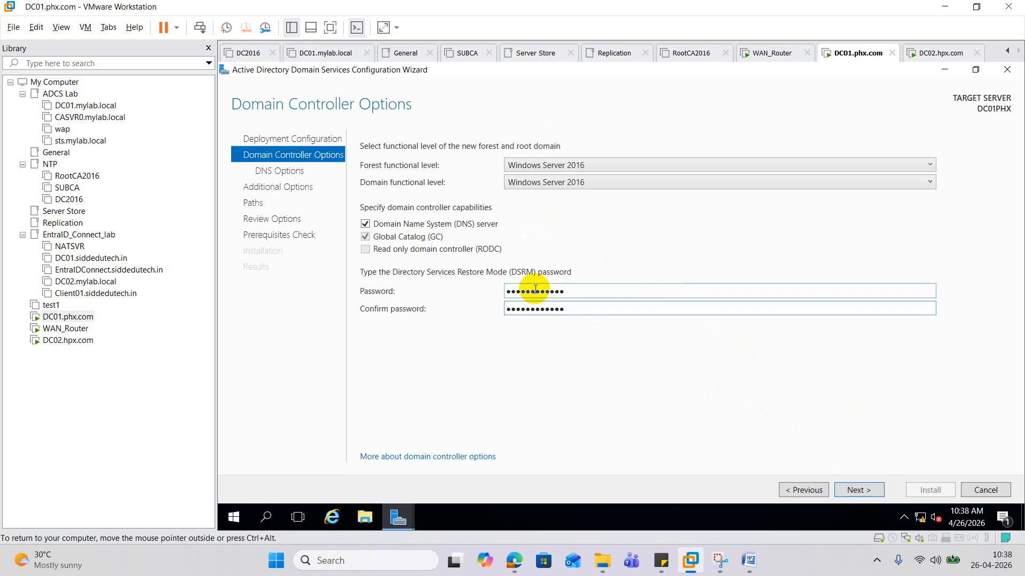
{"action": "left_click", "coordinate": [867, 489]}
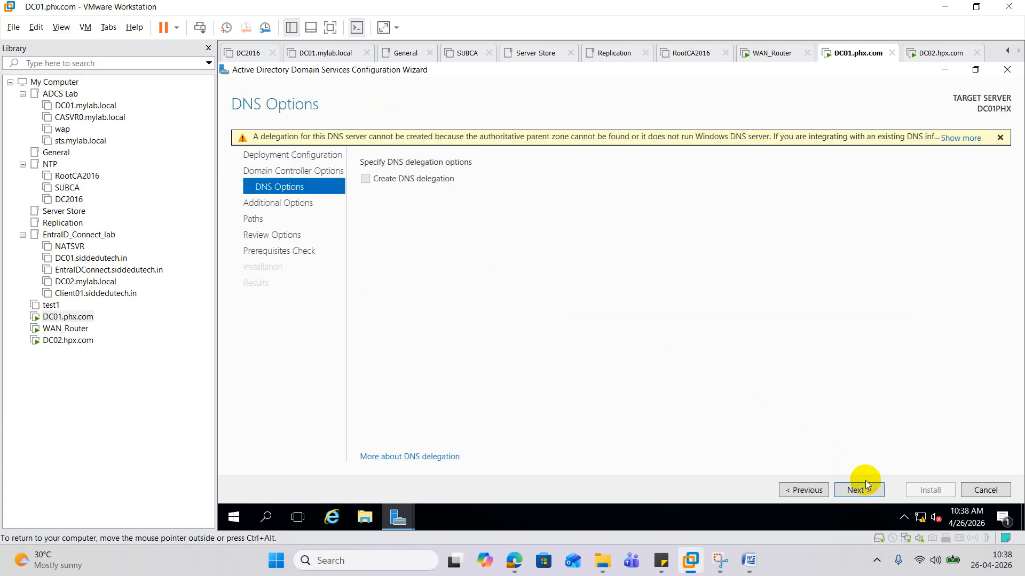
- Keep default DNS, NetBIOS name PHX and default paths, then run prerequisite checks
{"action": "left_click", "coordinate": [863, 490]}
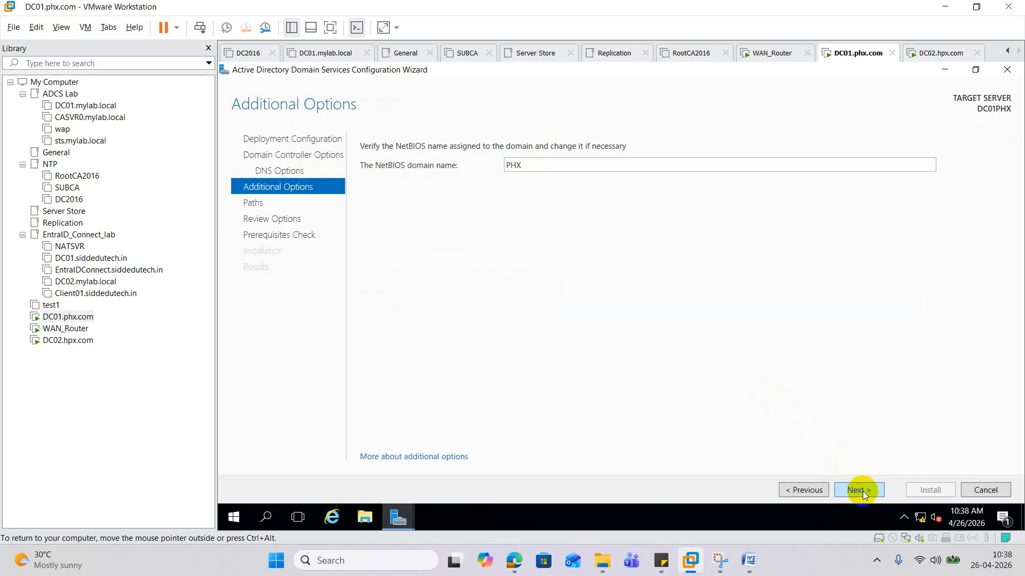
{"action": "left_click", "coordinate": [863, 491]}
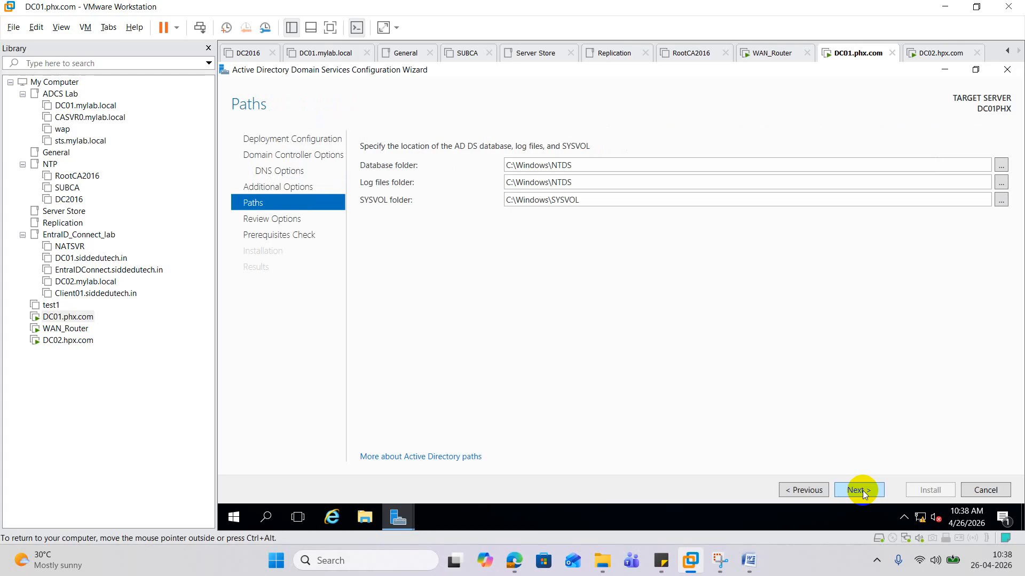
{"action": "left_click", "coordinate": [861, 492]}
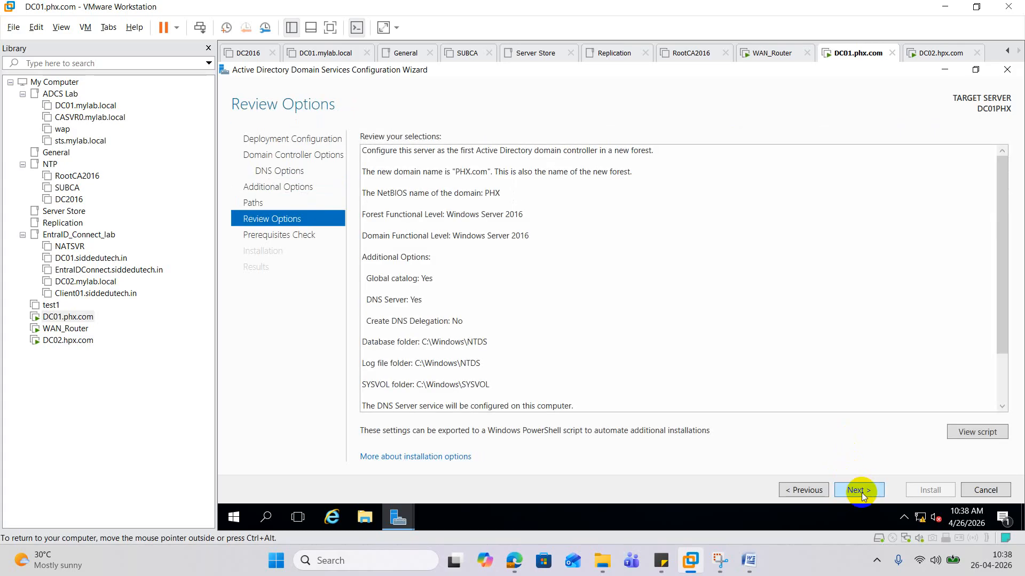
{"action": "left_click", "coordinate": [862, 492]}
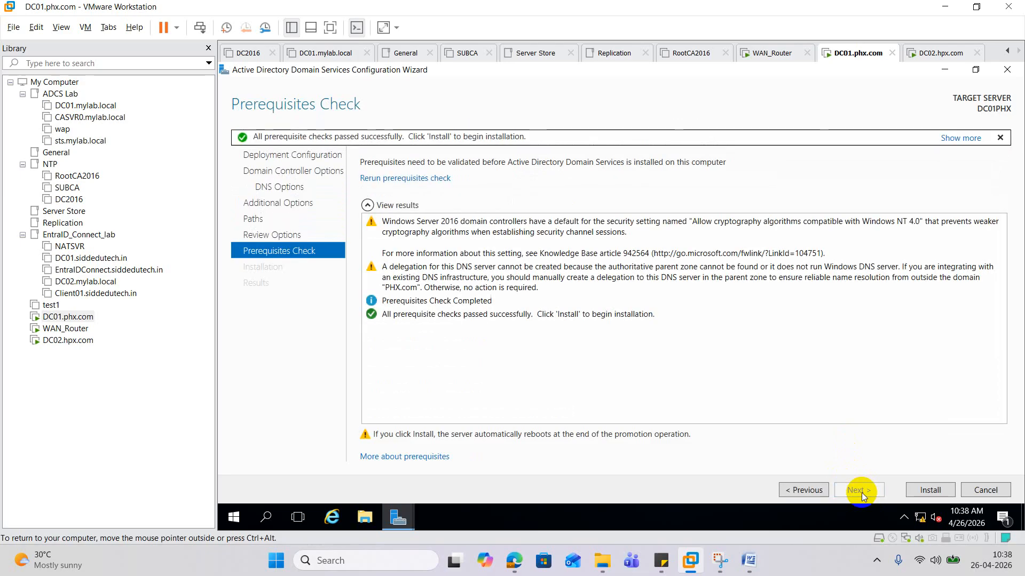
- Run the promotion, then close both wizards and Server Manager on DC01.phx.com
{"action": "left_click", "coordinate": [934, 489]}
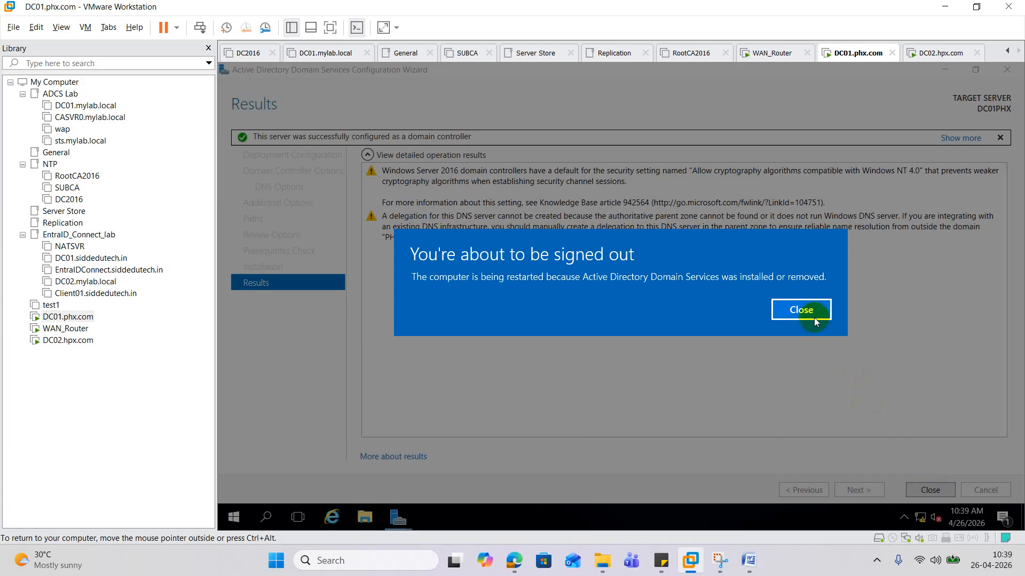
{"action": "left_click", "coordinate": [815, 319]}
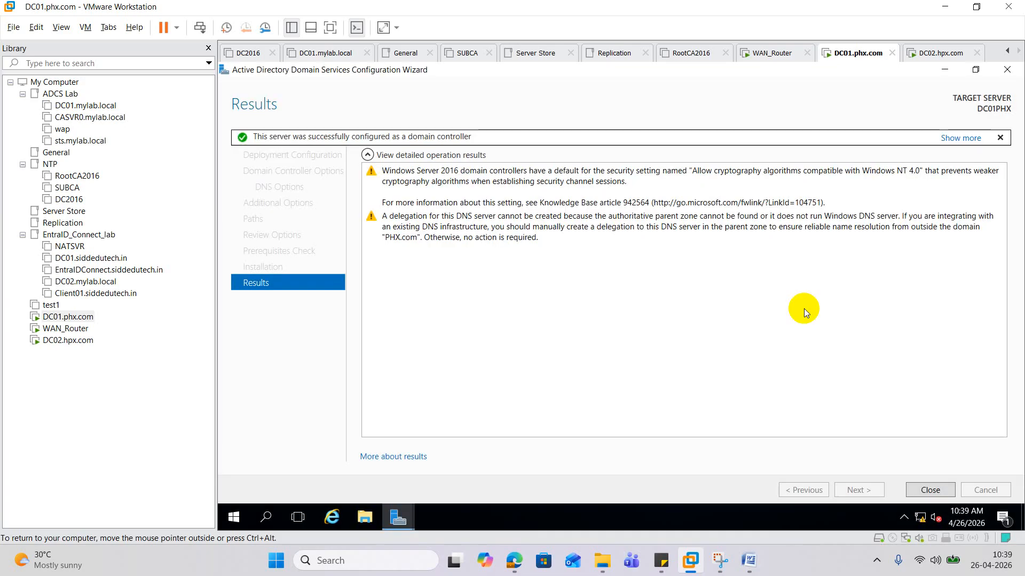
{"action": "left_click", "coordinate": [936, 494]}
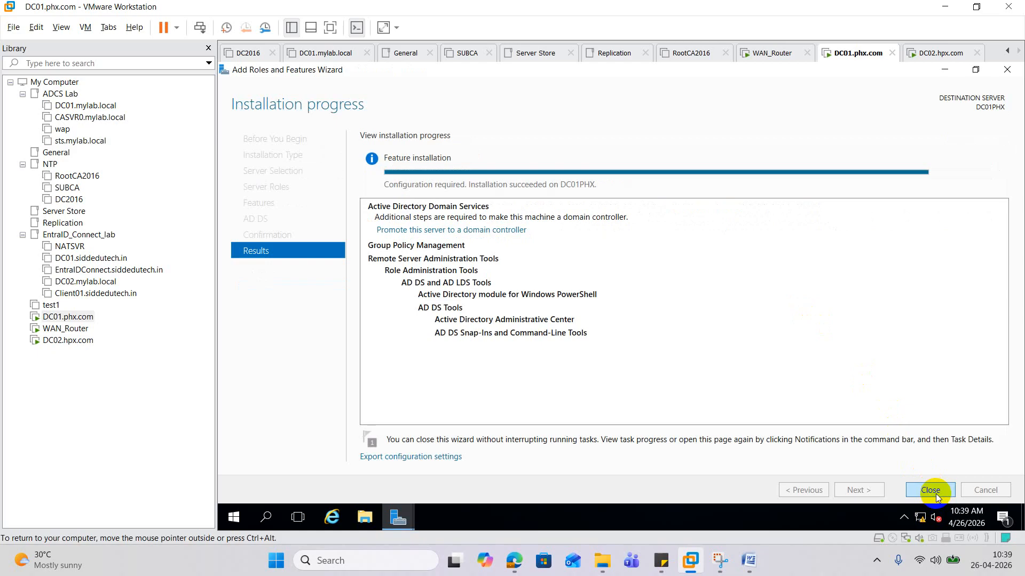
{"action": "left_click", "coordinate": [936, 494]}
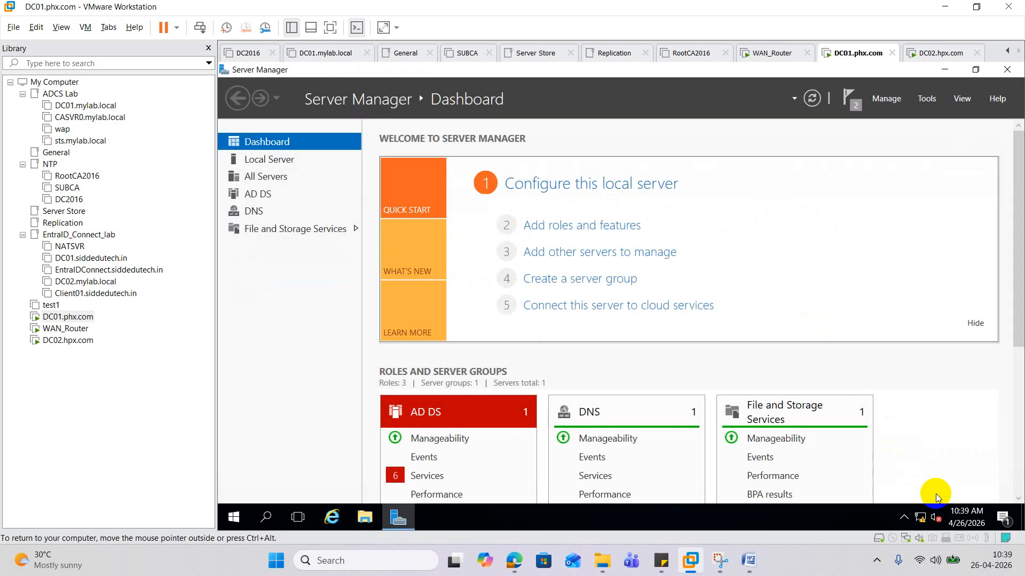
{"action": "left_click", "coordinate": [1006, 70]}
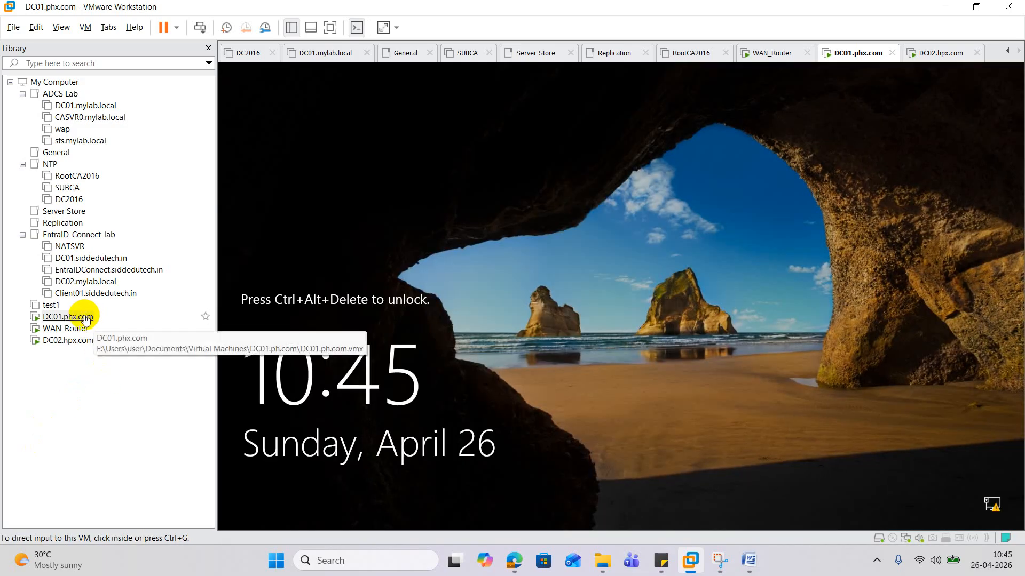
- Send Ctrl+Alt+Del to DC01 and sign in with the administrator password
{"action": "right_click", "coordinate": [80, 316]}
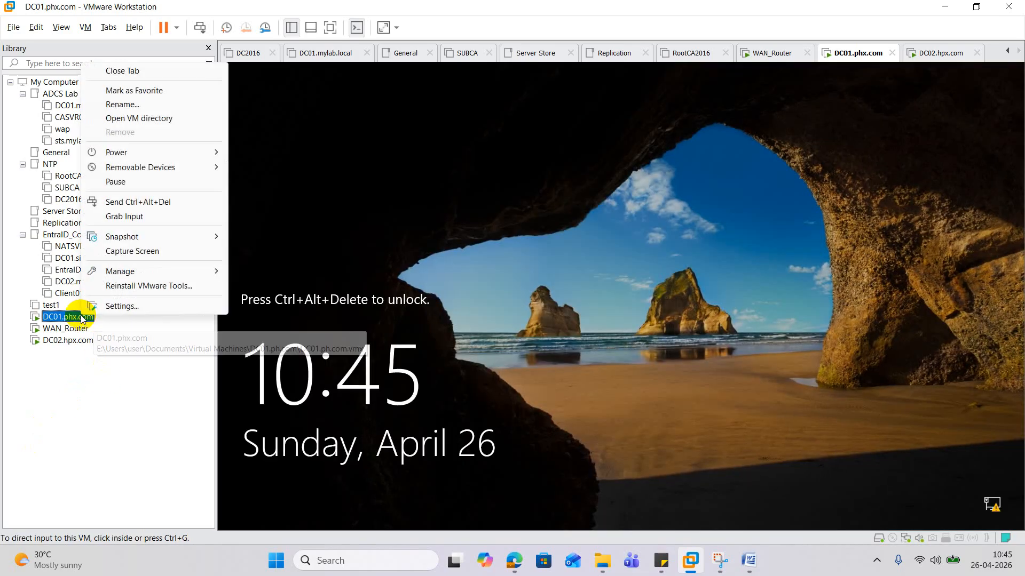
{"action": "left_click", "coordinate": [133, 201]}
{"action": "left_click", "coordinate": [661, 355]}
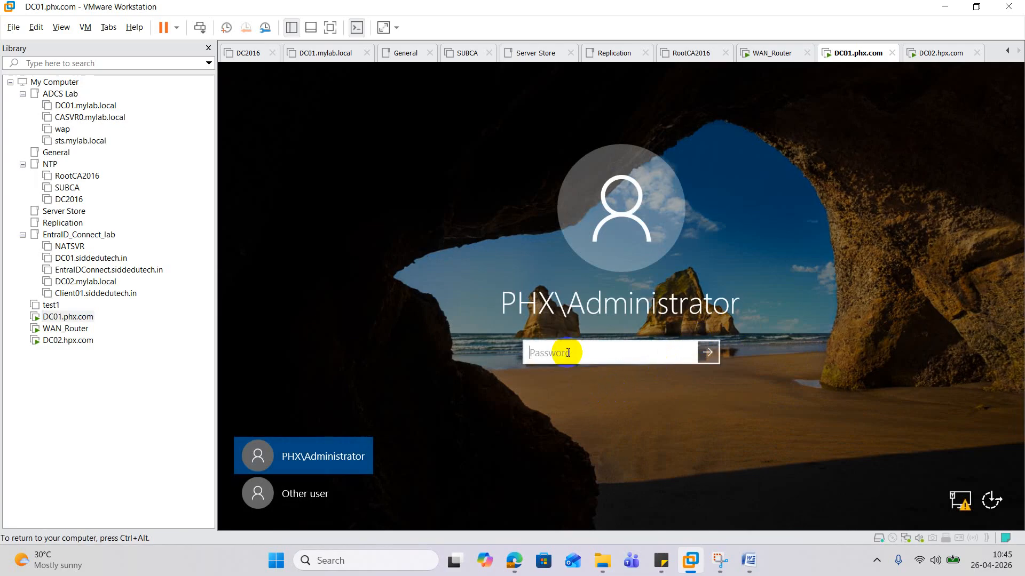
{"action": "type", "text": "**************"}
{"action": "key", "text": "Return"}
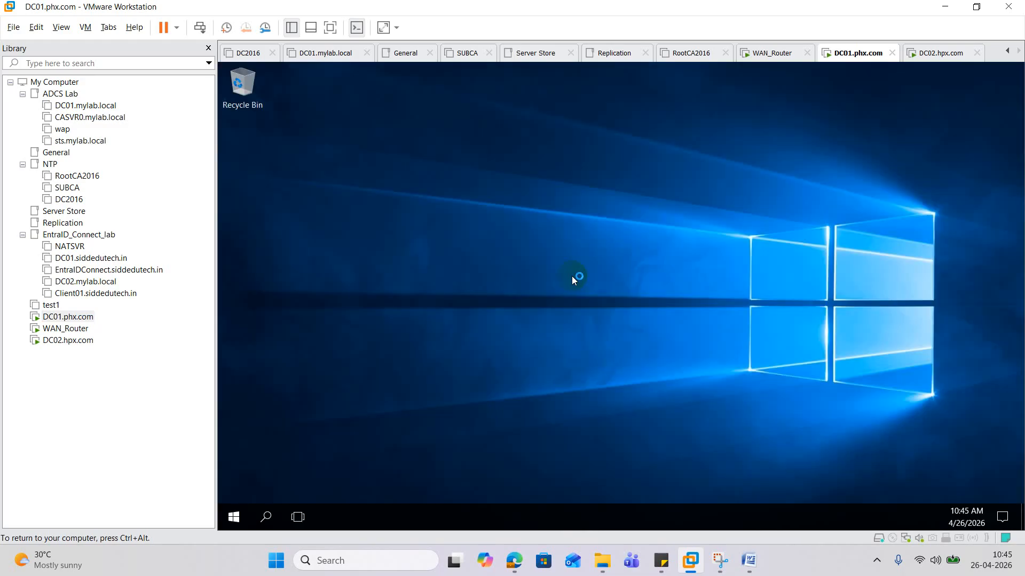
- Launch Active Directory Users and Computers by running dsa.msc
{"action": "right_click", "coordinate": [243, 516]}
{"action": "left_click", "coordinate": [316, 447]}
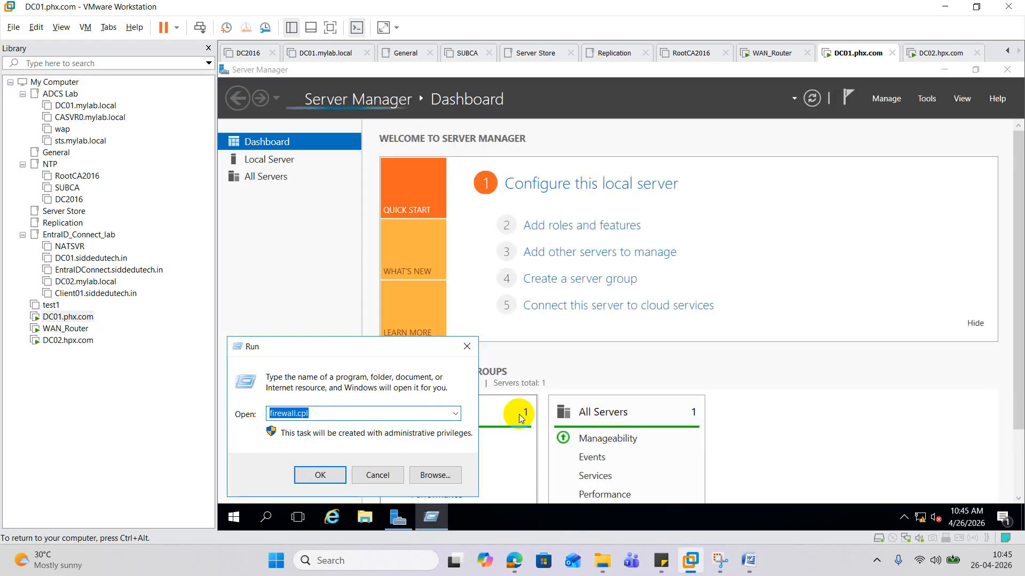
{"action": "type", "text": "dsa.msc"}
{"action": "key", "text": "Return"}
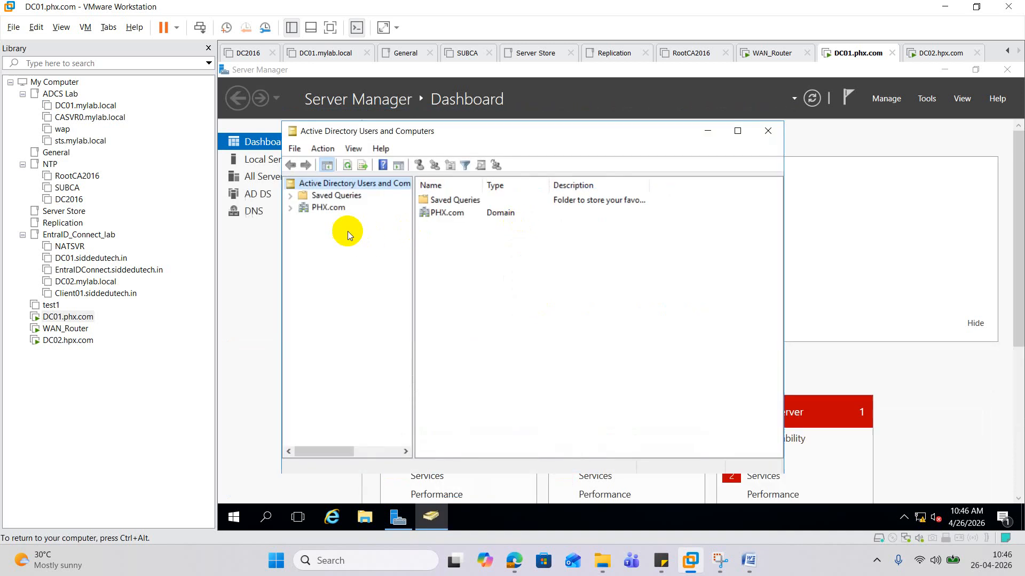
- Create an organizational unit named ODC under PHX.com
{"action": "left_click", "coordinate": [290, 209]}
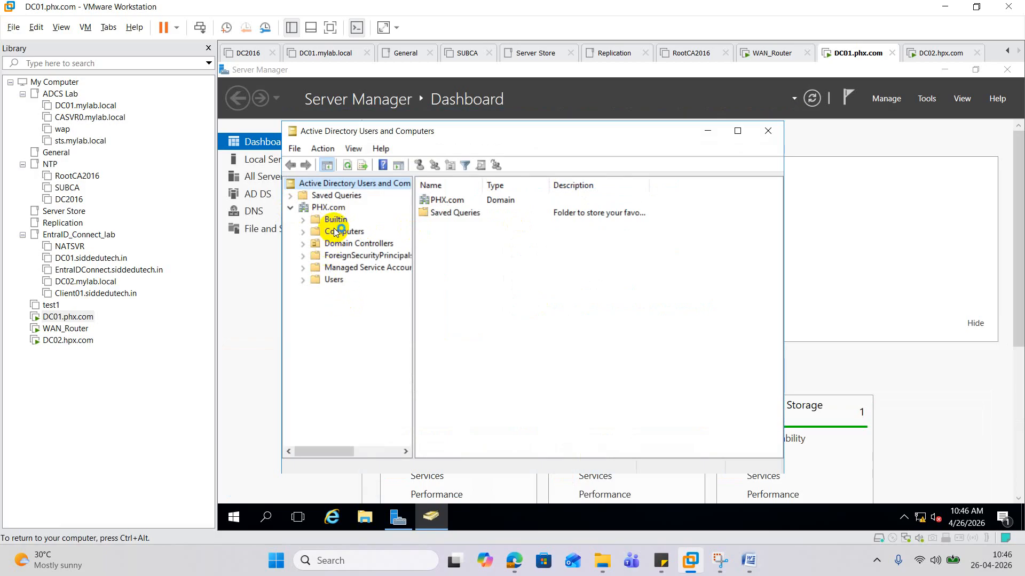
{"action": "right_click", "coordinate": [338, 209]}
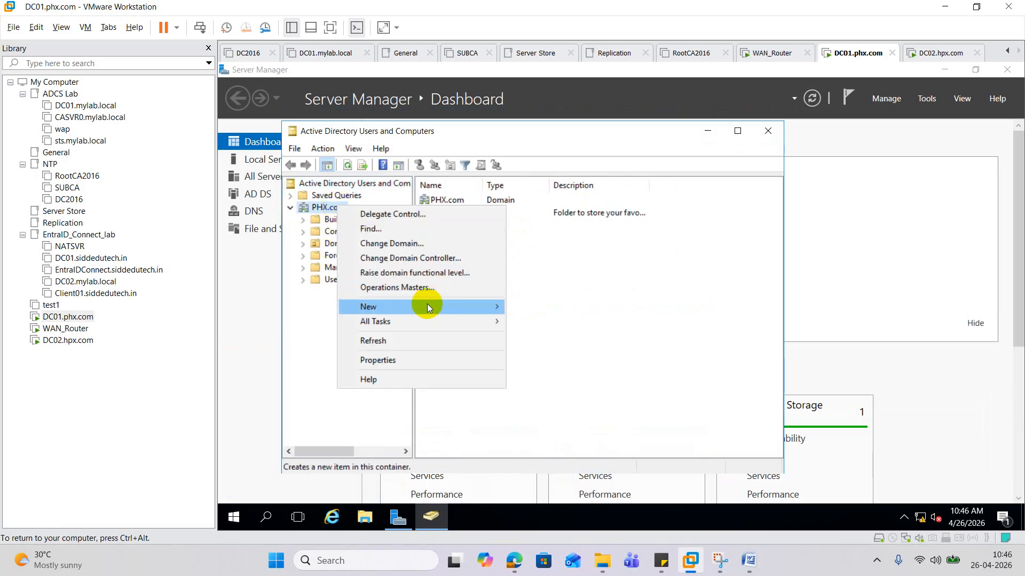
{"action": "mouse_move", "coordinate": [427, 303]}
{"action": "left_click", "coordinate": [576, 410]}
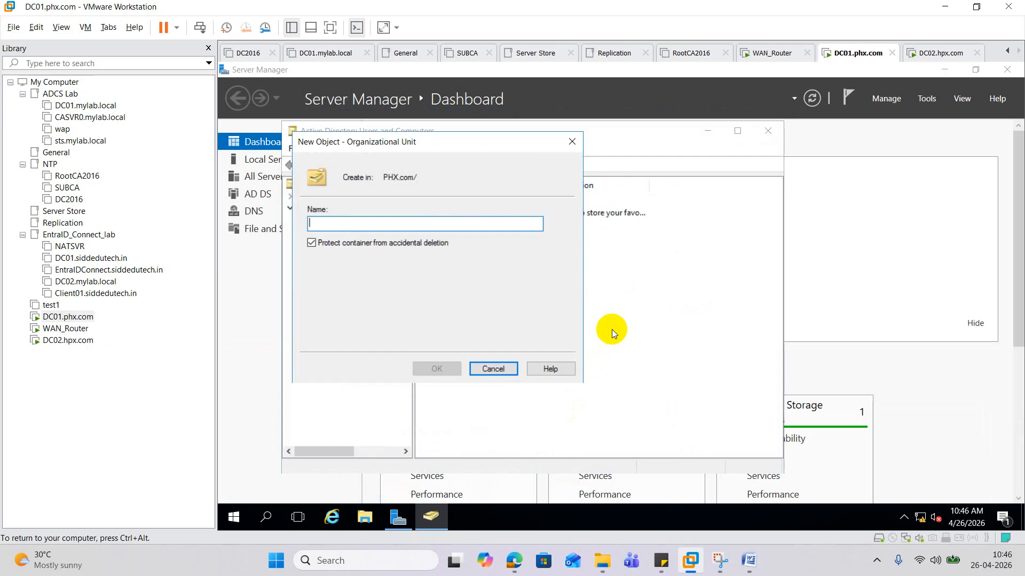
{"action": "type", "text": "ODC"}
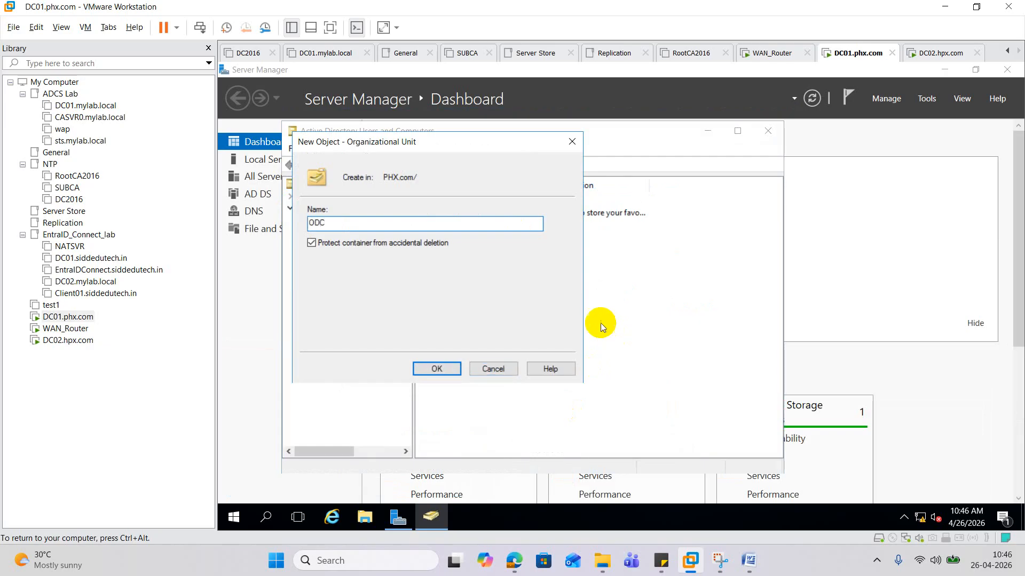
{"action": "left_click", "coordinate": [437, 370]}
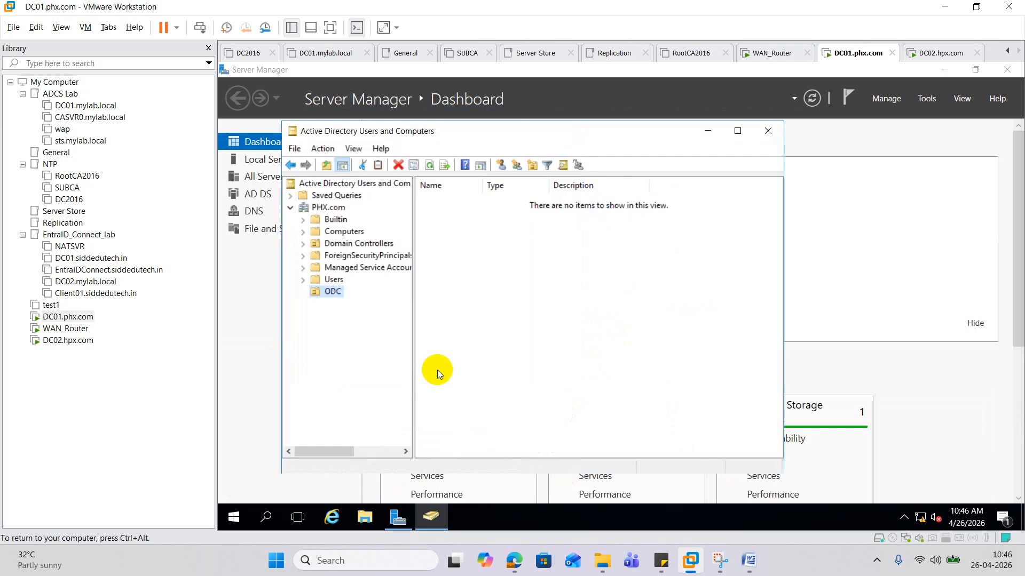
- Start a new user in ODC and fill in the user's name and logon name
{"action": "right_click", "coordinate": [333, 292]}
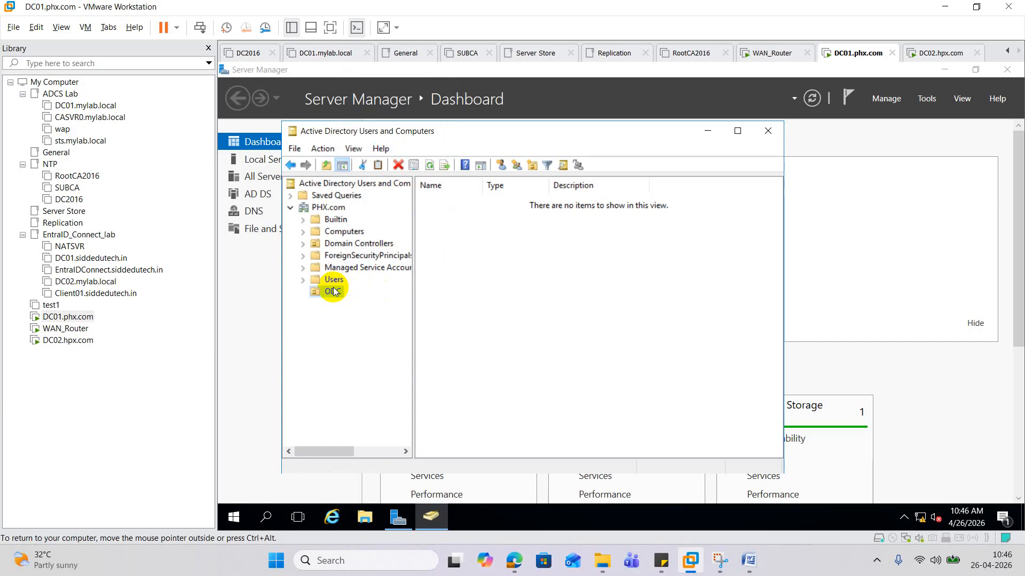
{"action": "right_click", "coordinate": [334, 291]}
{"action": "mouse_move", "coordinate": [446, 121]}
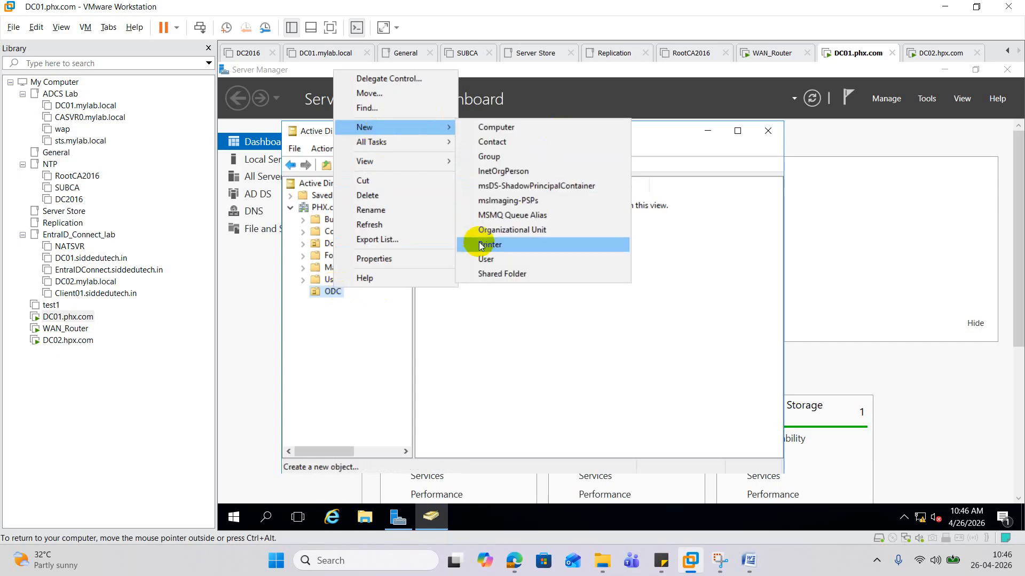
{"action": "left_click", "coordinate": [487, 258]}
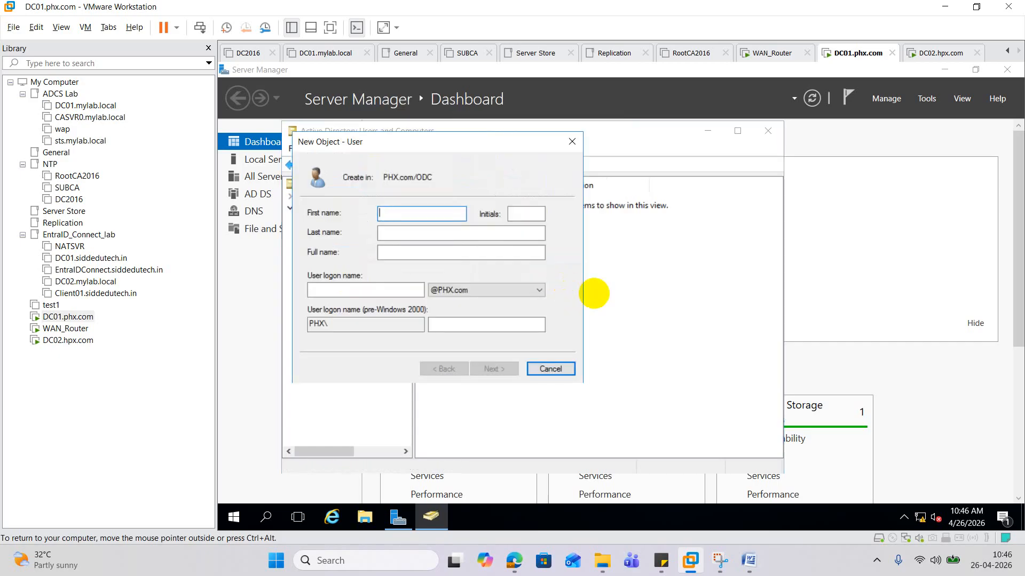
{"action": "type", "text": "Siddhartha"}
{"action": "key", "text": "Tab"}
{"action": "key", "text": "Tab"}
{"action": "key", "text": "Tab"}
{"action": "key", "text": "Tab"}
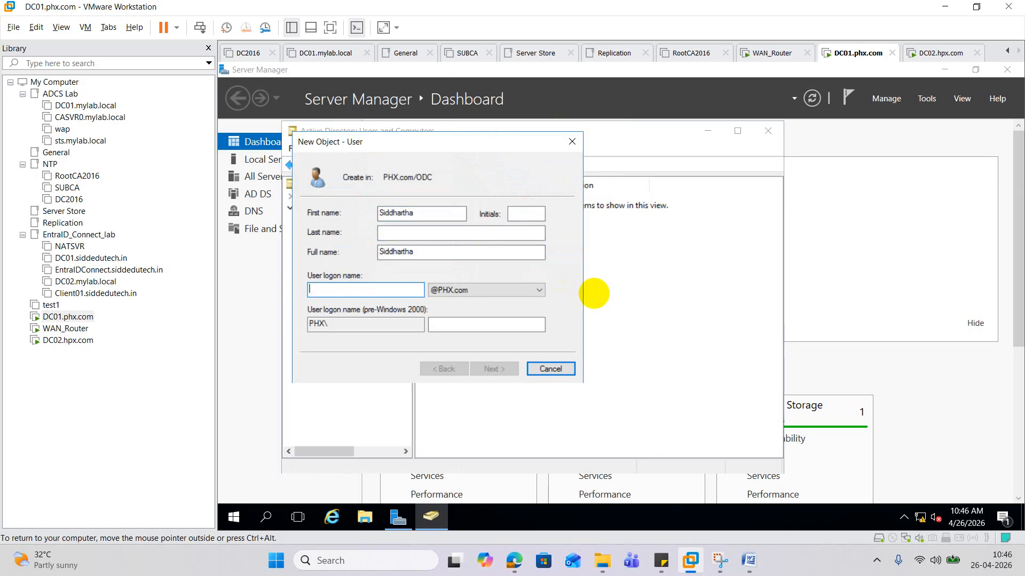
{"action": "type", "text": "siddr"}
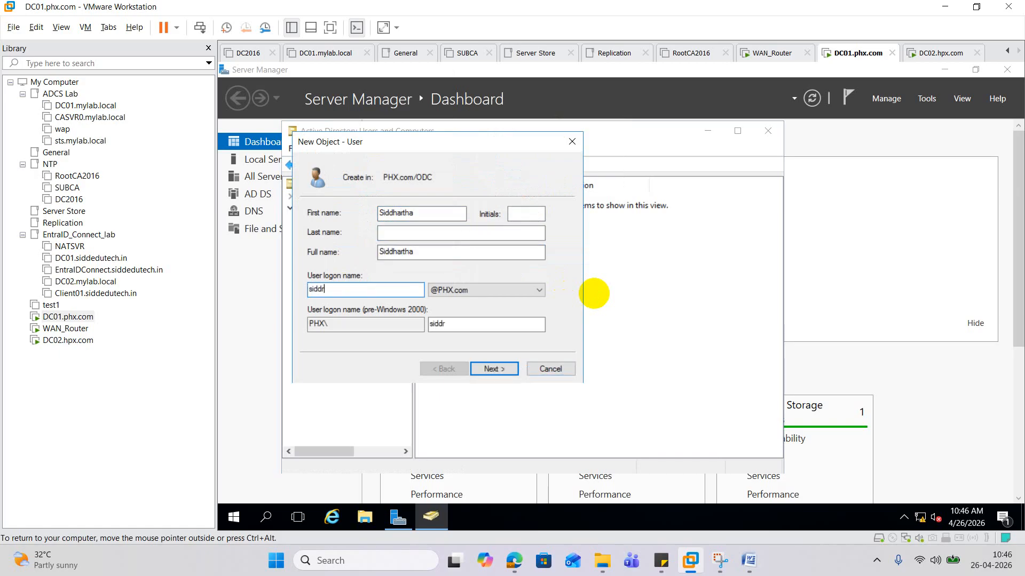
- Set the account password, turn off must-change at next logon, and finish
{"action": "left_click", "coordinate": [501, 369]}
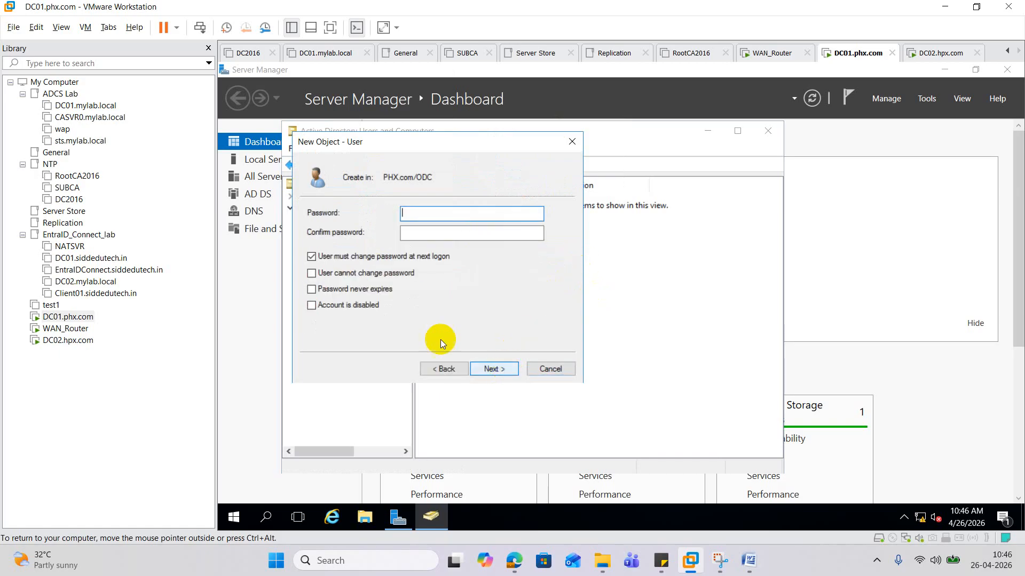
{"action": "left_click", "coordinate": [336, 257]}
{"action": "left_click", "coordinate": [432, 211]}
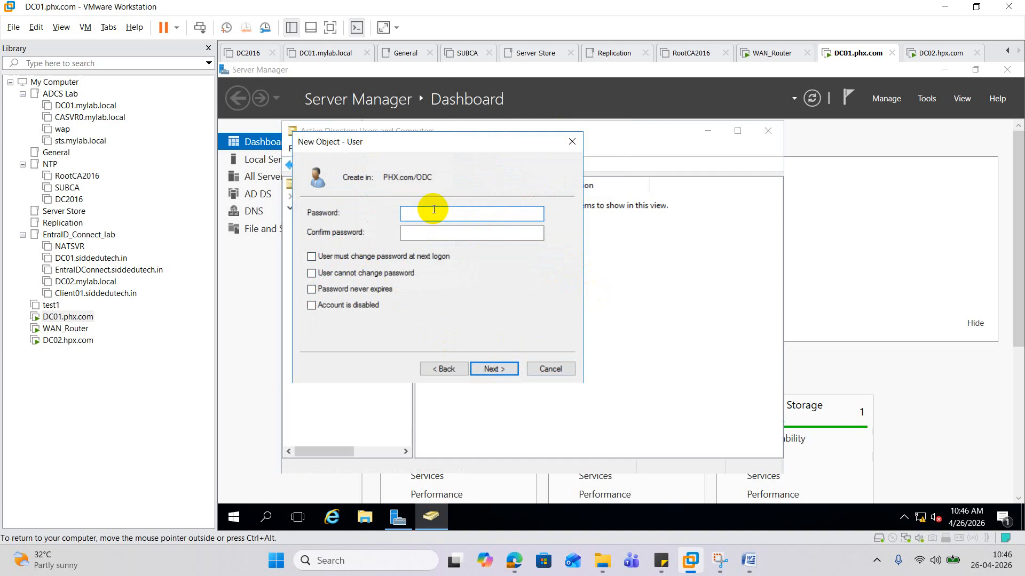
{"action": "type", "text": "••••••••••••"}
{"action": "key", "text": "Tab"}
{"action": "type", "text": "•"}
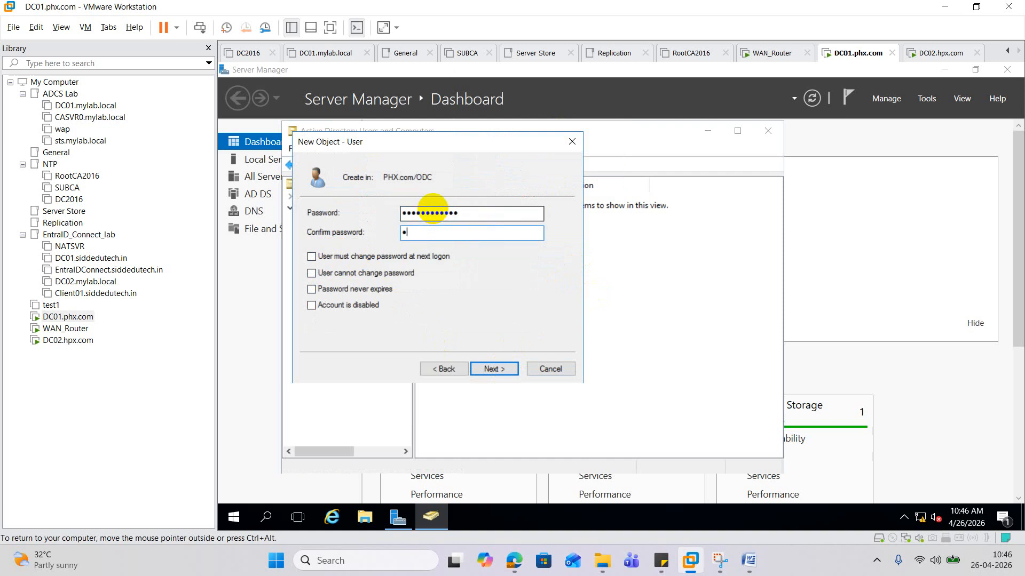
{"action": "type", "text": "•••••••"}
{"action": "left_click", "coordinate": [501, 363]}
{"action": "left_click", "coordinate": [504, 364]}
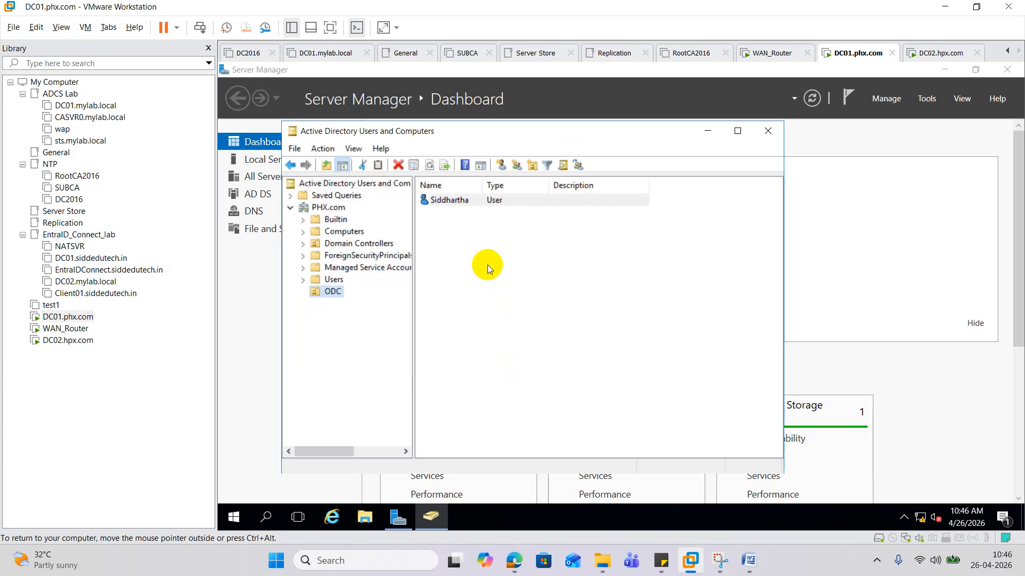
- In the new user's Member Of tab, add the Domain Admins group
{"action": "double_click", "coordinate": [454, 201]}
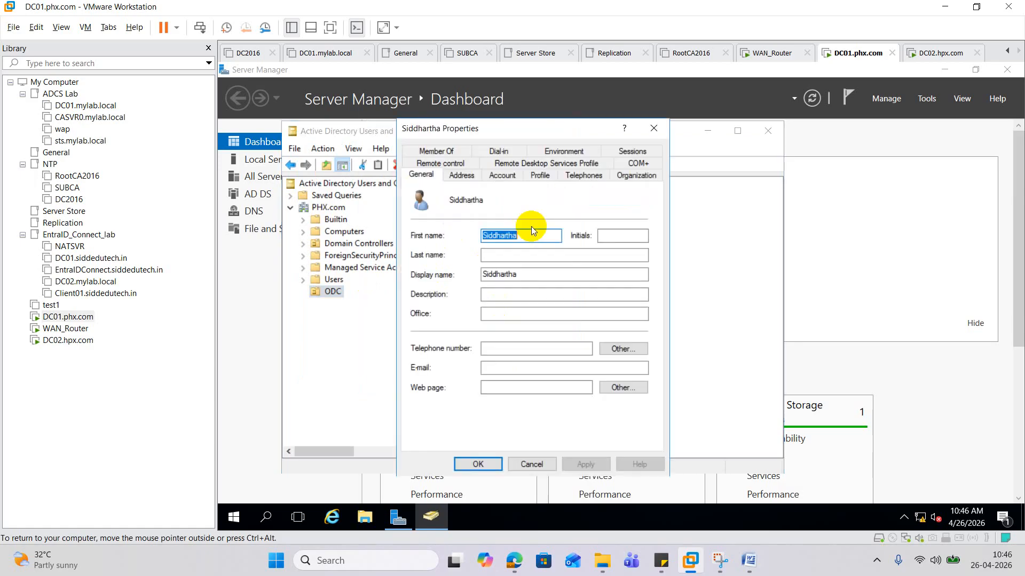
{"action": "left_click", "coordinate": [435, 151]}
{"action": "left_click", "coordinate": [446, 337]}
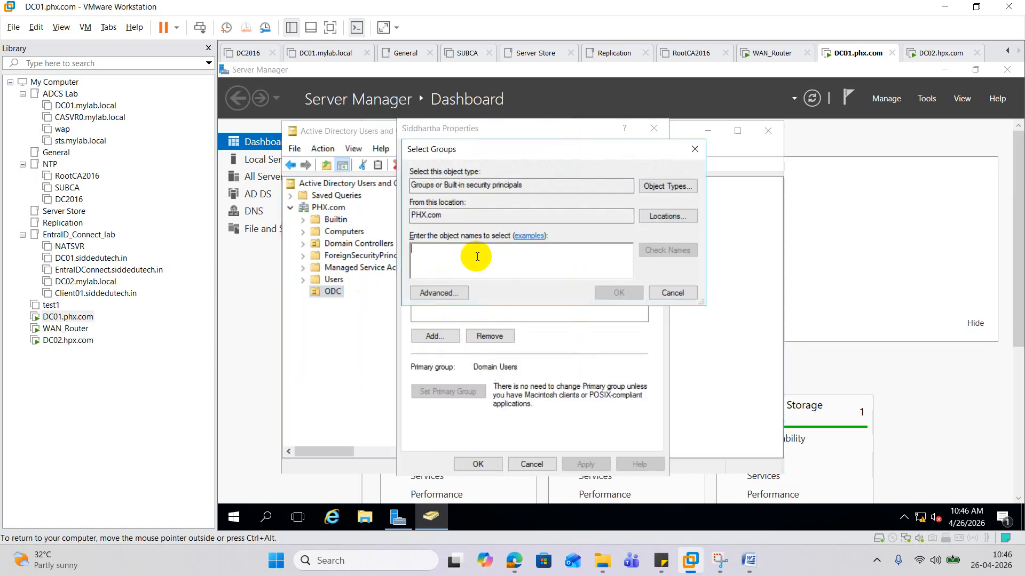
{"action": "type", "text": "domain admin"}
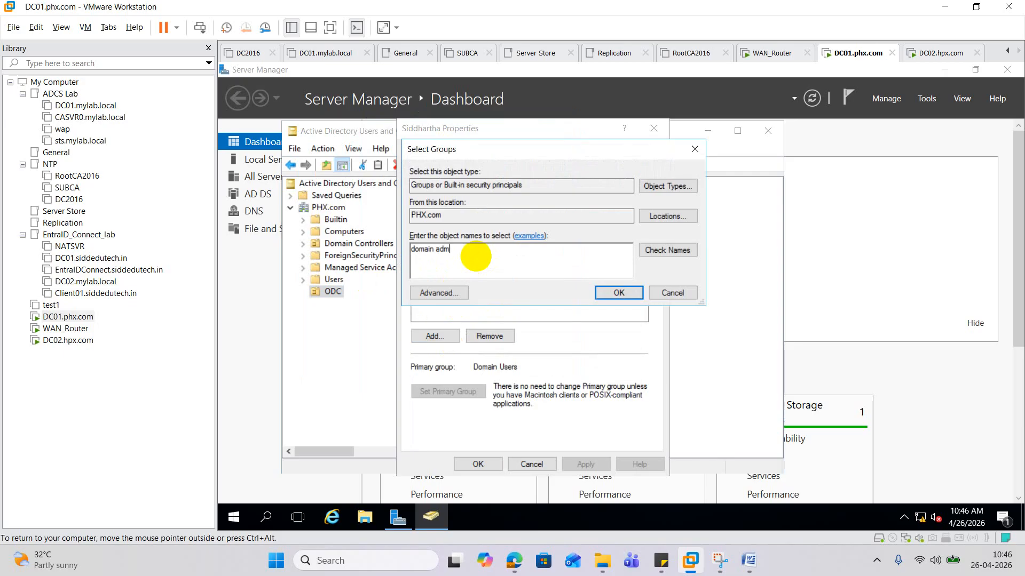
{"action": "left_click", "coordinate": [667, 251]}
{"action": "left_click", "coordinate": [632, 293]}
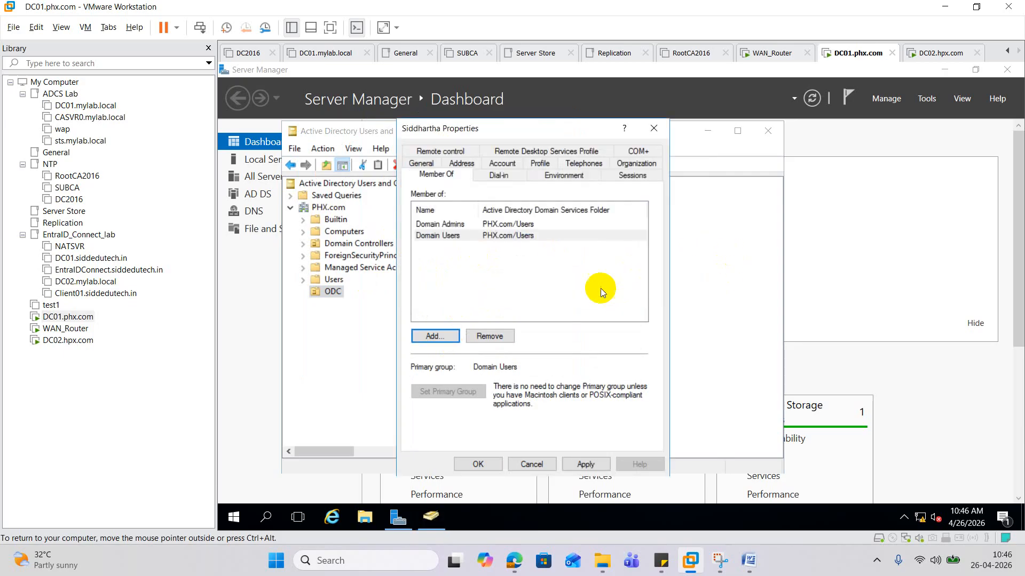
- Add Enterprise Admins to the user's groups, then apply and close the properties
{"action": "left_click", "coordinate": [438, 337]}
{"action": "type", "text": "enter"}
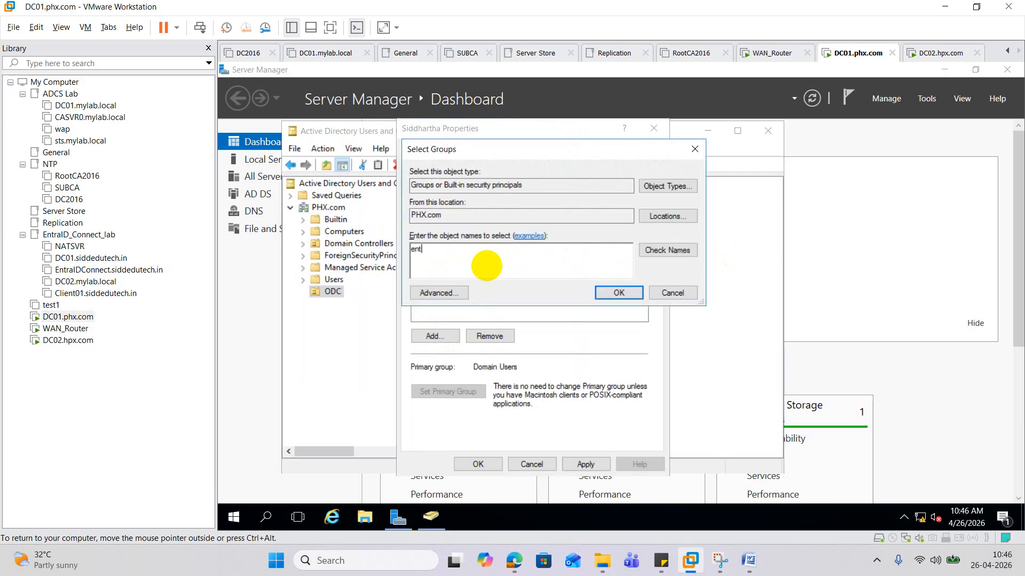
{"action": "left_click", "coordinate": [646, 257]}
{"action": "left_click", "coordinate": [454, 256]}
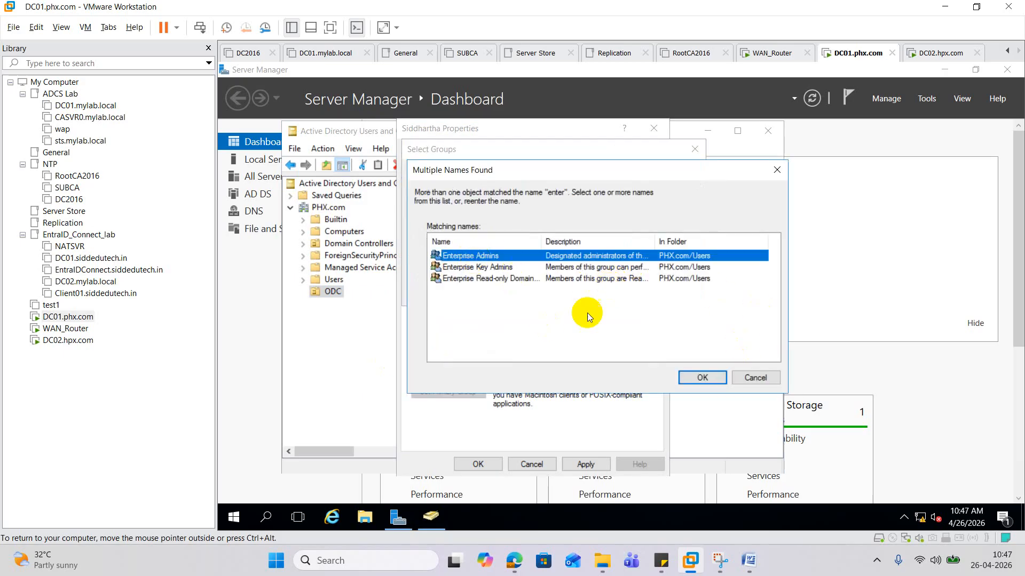
{"action": "left_click", "coordinate": [704, 379]}
{"action": "left_click", "coordinate": [619, 293]}
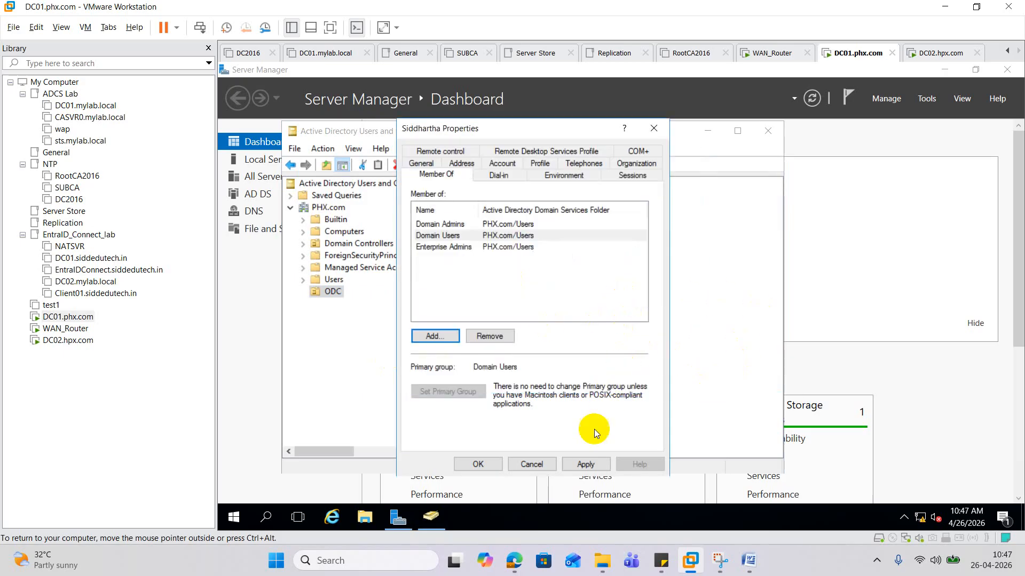
{"action": "left_click", "coordinate": [585, 465]}
{"action": "left_click", "coordinate": [494, 462]}
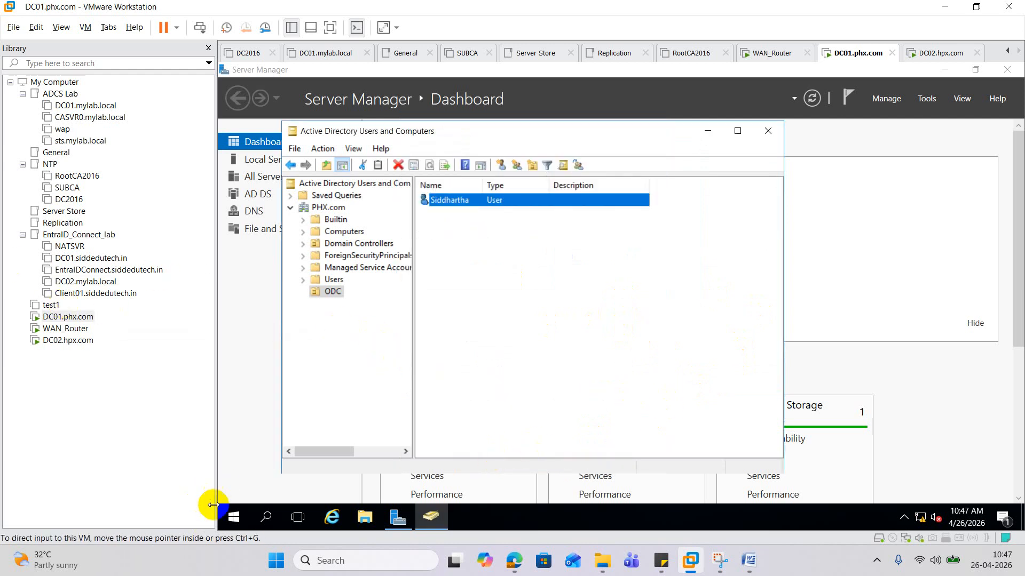
- Run ipconfig /all in a DC01 command prompt and check the default gateway address
{"action": "right_click", "coordinate": [233, 516]}
{"action": "left_click", "coordinate": [296, 457]}
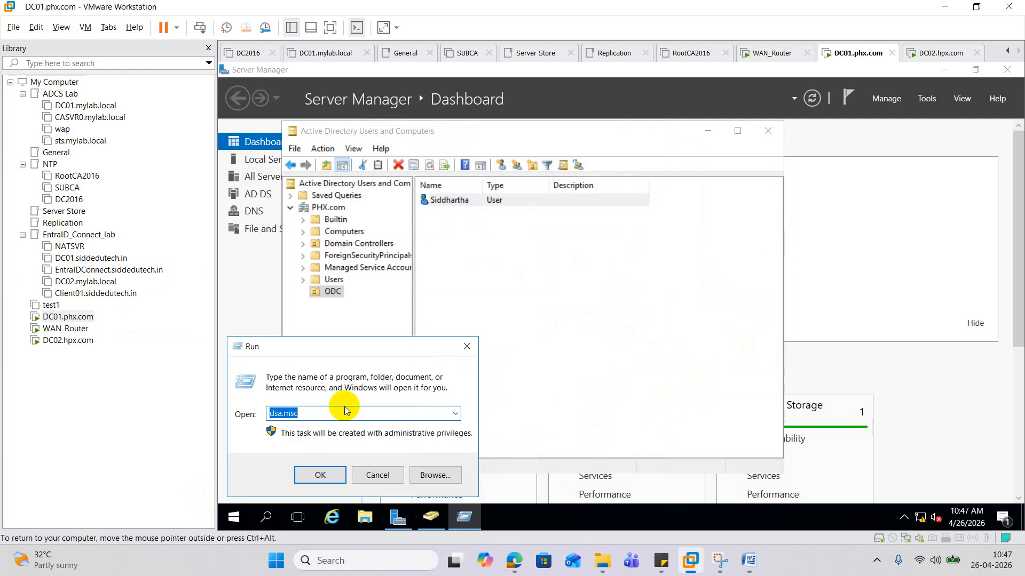
{"action": "type", "text": "cmd"}
{"action": "key", "text": "Return"}
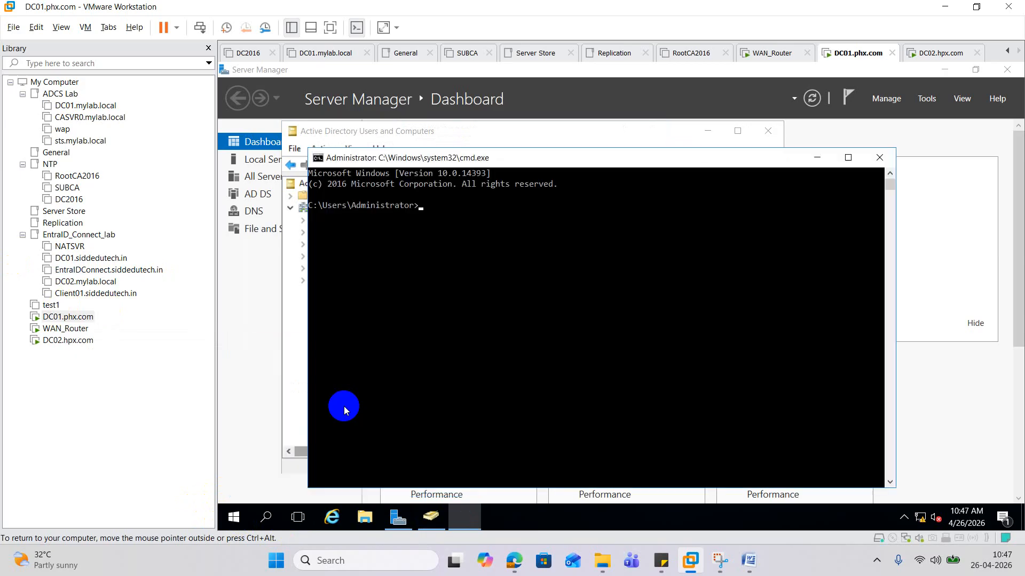
{"action": "type", "text": "ipconfig /all"}
{"action": "key", "text": "Return"}
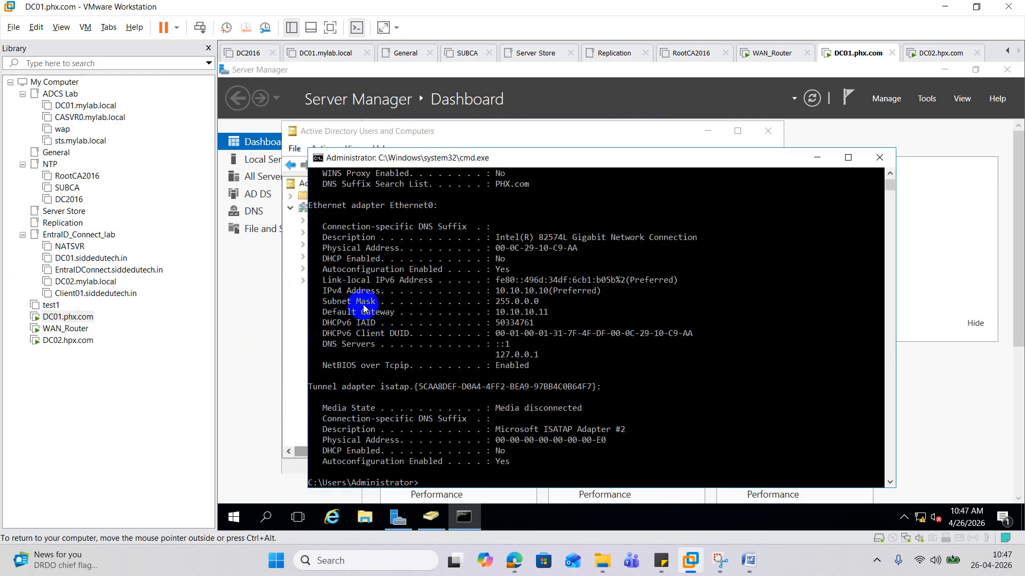
{"action": "scroll", "coordinate": [407, 323], "scroll_direction": "up", "scroll_amount": 3}
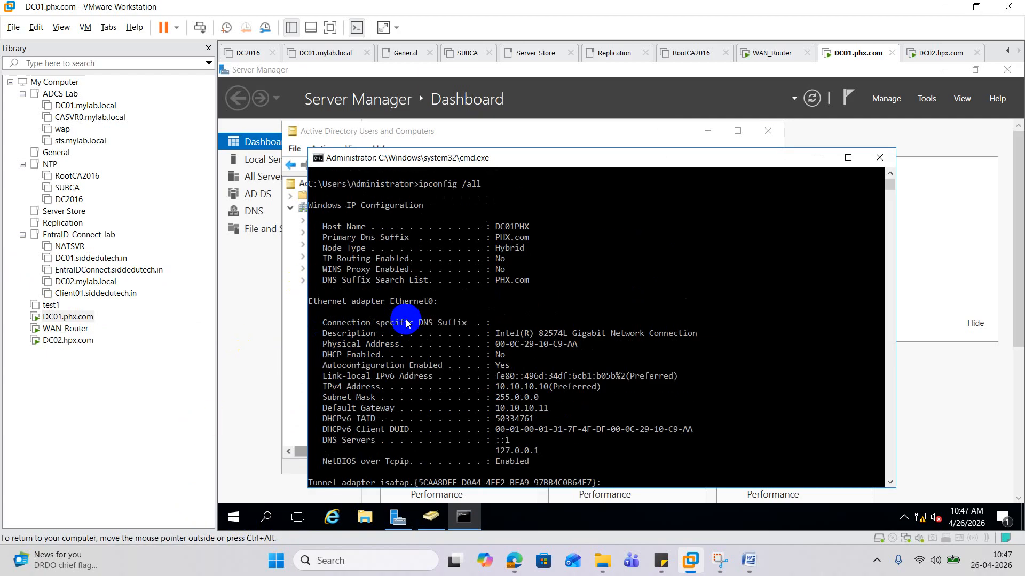
{"action": "scroll", "coordinate": [586, 368], "scroll_direction": "down", "scroll_amount": 1}
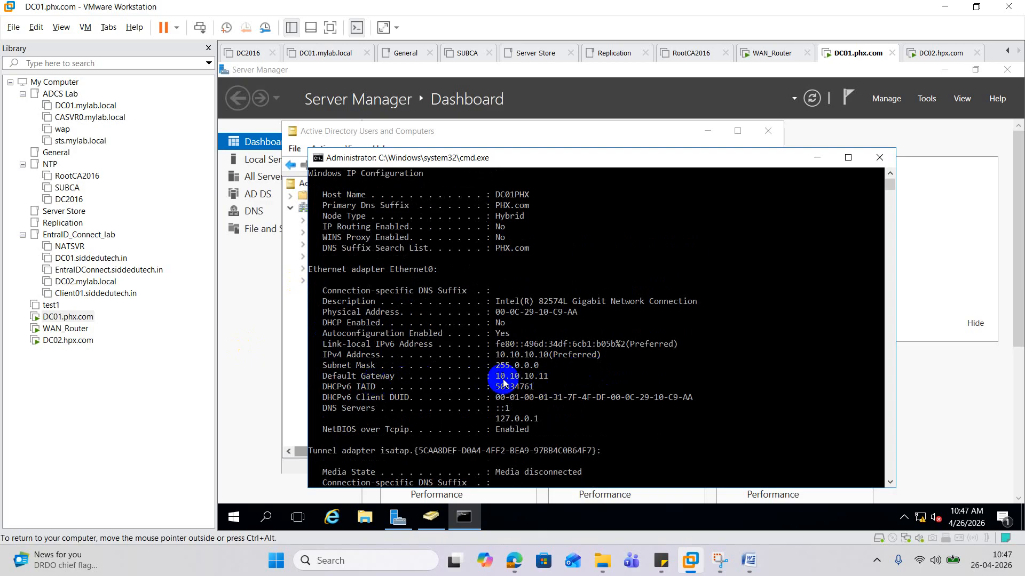
{"action": "left_click_drag", "start_coordinate": [503, 379], "coordinate": [561, 376]}
{"action": "left_click", "coordinate": [577, 410]}
- Turn Windows Firewall off for all network types via firewall.cpl, then switch to DC02
{"action": "type", "text": "f"}
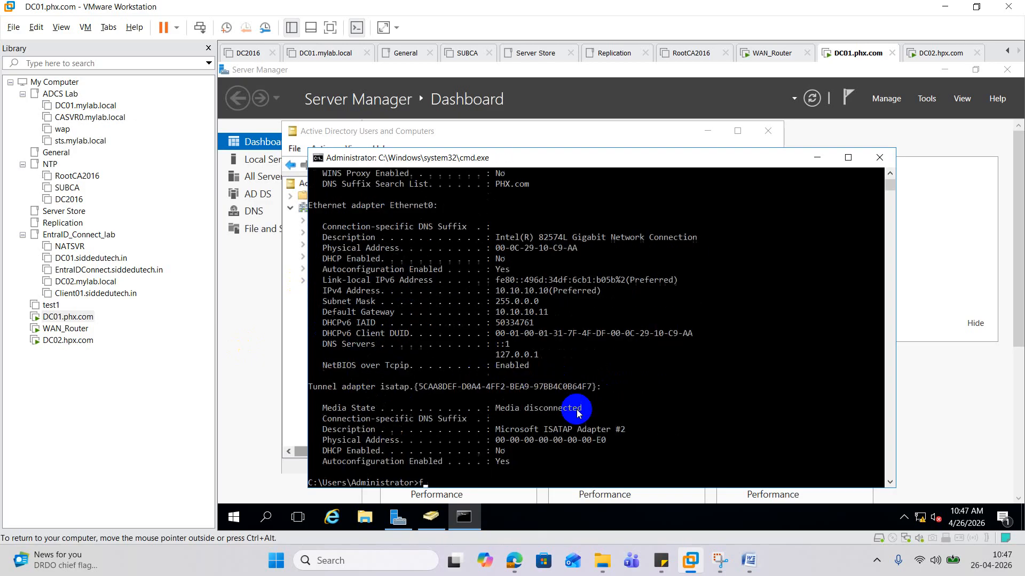
{"action": "type", "text": "irewall.cpl"}
{"action": "key", "text": "Return"}
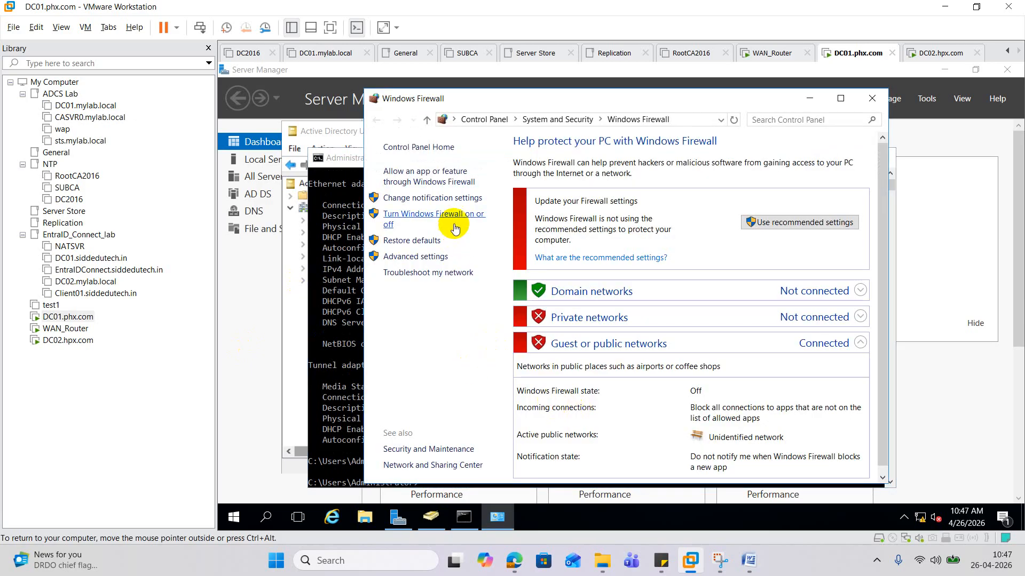
{"action": "left_click", "coordinate": [453, 224]}
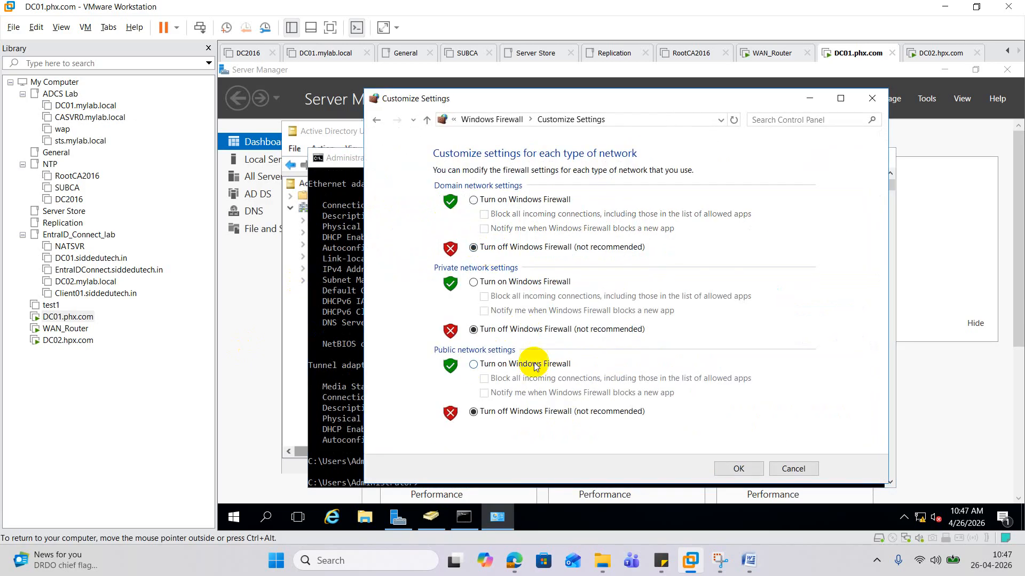
{"action": "left_click", "coordinate": [736, 469]}
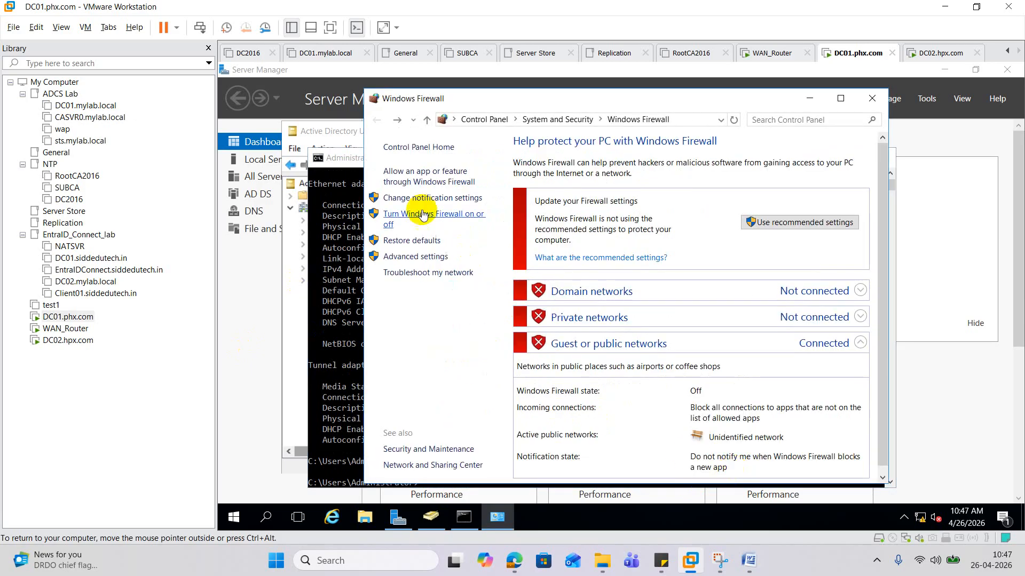
{"action": "left_click", "coordinate": [99, 340]}
{"action": "left_click", "coordinate": [457, 348]}
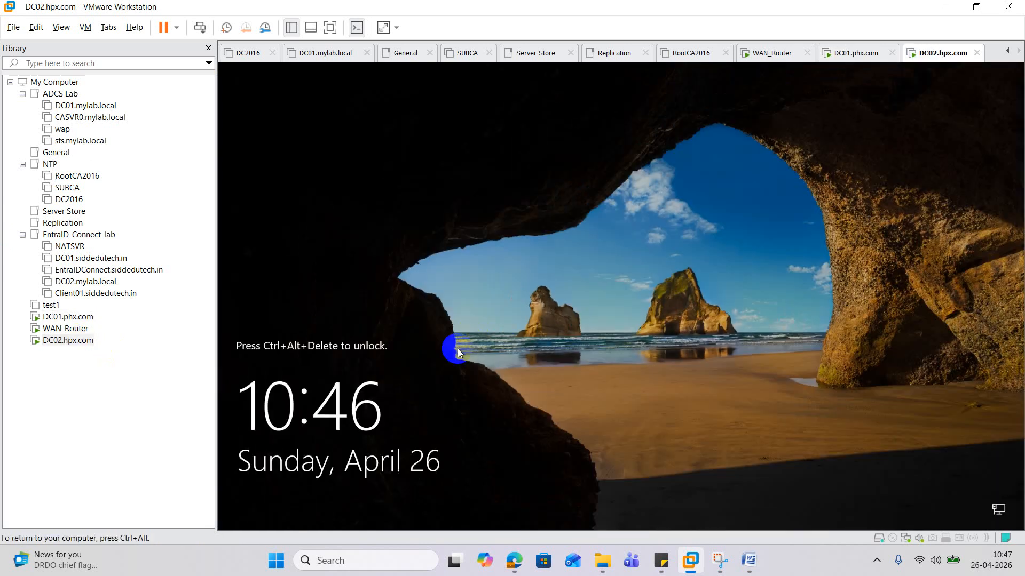
- Send Ctrl+Alt+Del to DC02 and sign in as Administrator with the account password
{"action": "right_click", "coordinate": [72, 340]}
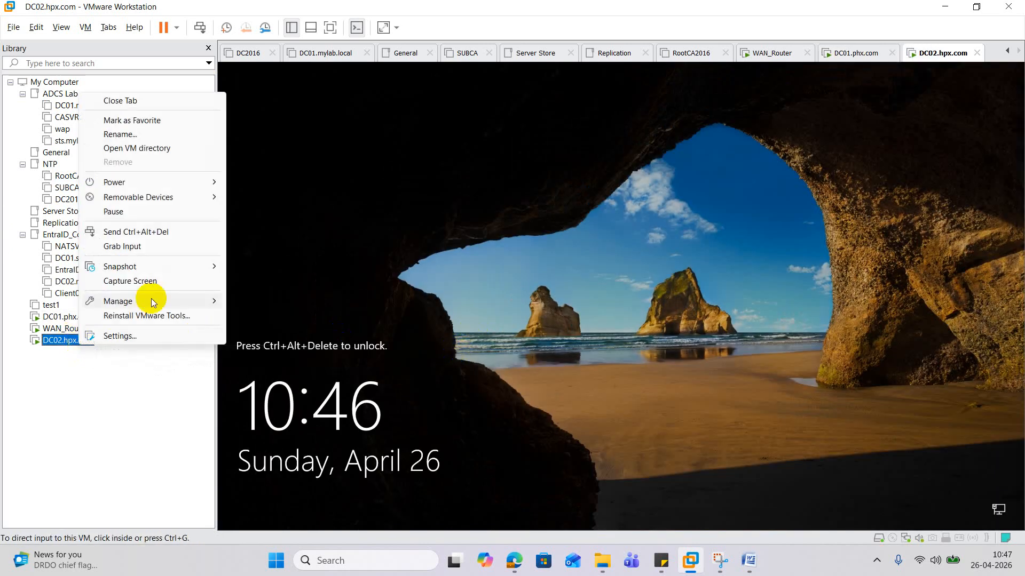
{"action": "left_click", "coordinate": [165, 235]}
{"action": "left_click", "coordinate": [590, 348]}
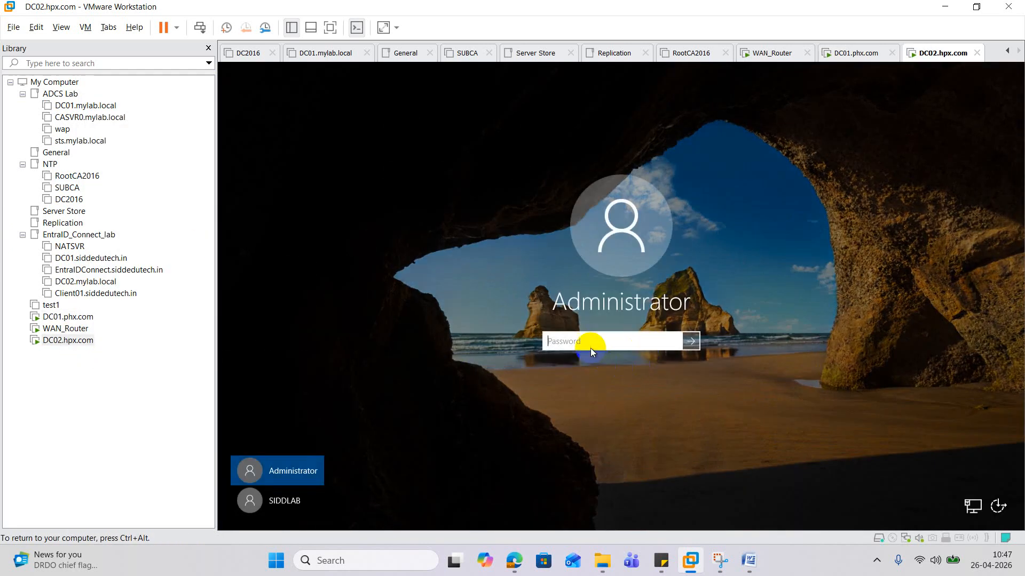
{"action": "type", "text": "****"}
{"action": "key", "text": "Return"}
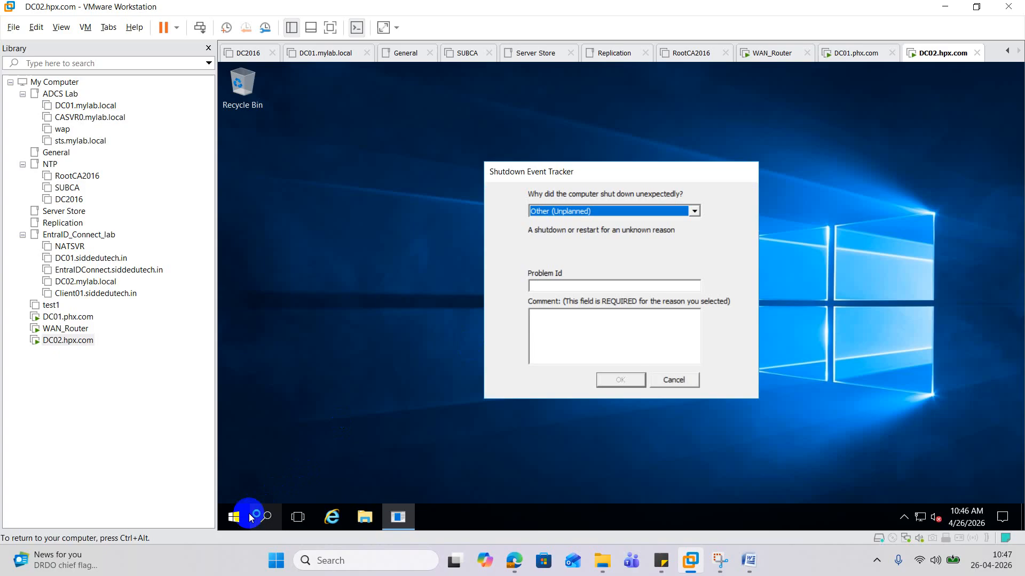
- Open the Network Connections panel with ncpa.cpl from the Run dialog
{"action": "right_click", "coordinate": [249, 517]}
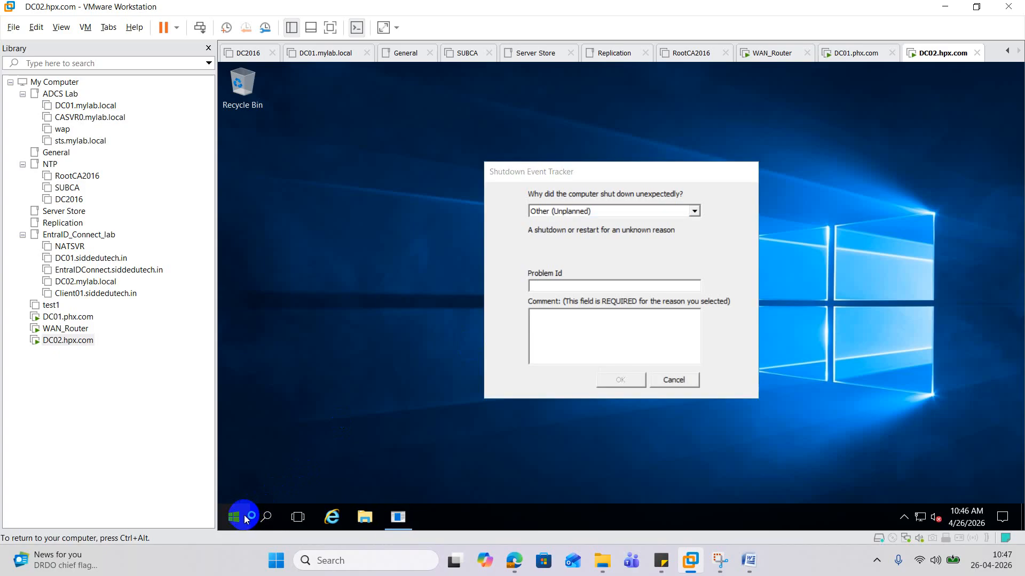
{"action": "left_click", "coordinate": [300, 456]}
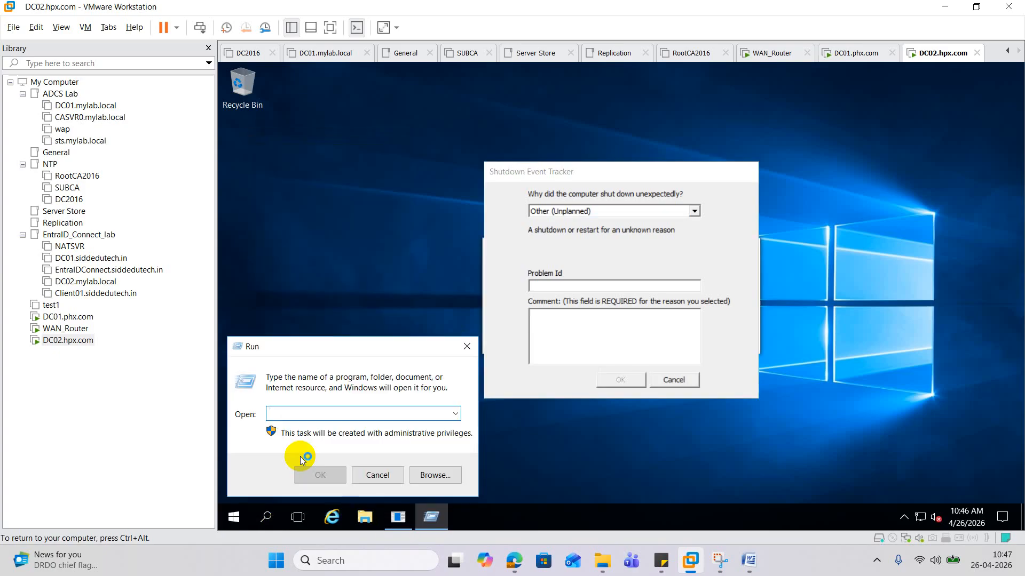
{"action": "type", "text": "ncpa.cpl"}
{"action": "key", "text": "Return"}
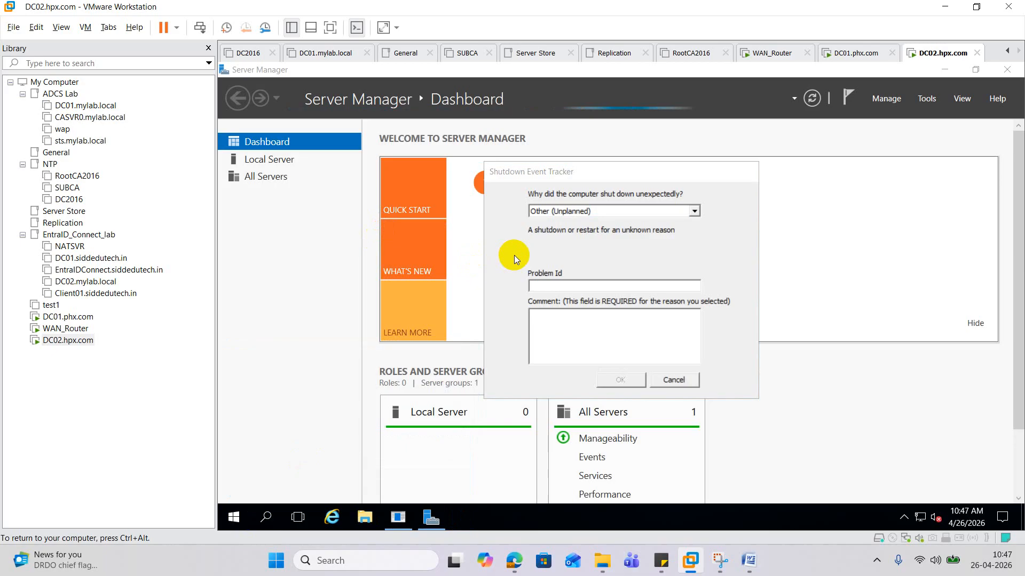
- Disable IPv6 in the Ethernet0 adapter's properties
{"action": "left_click", "coordinate": [408, 174]}
{"action": "right_click", "coordinate": [411, 177]}
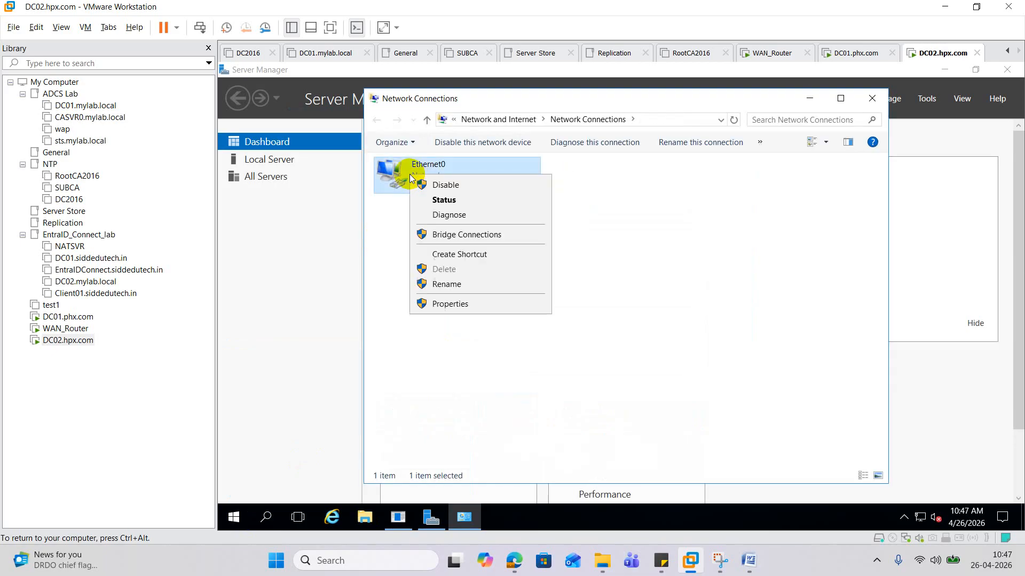
{"action": "left_click", "coordinate": [471, 301]}
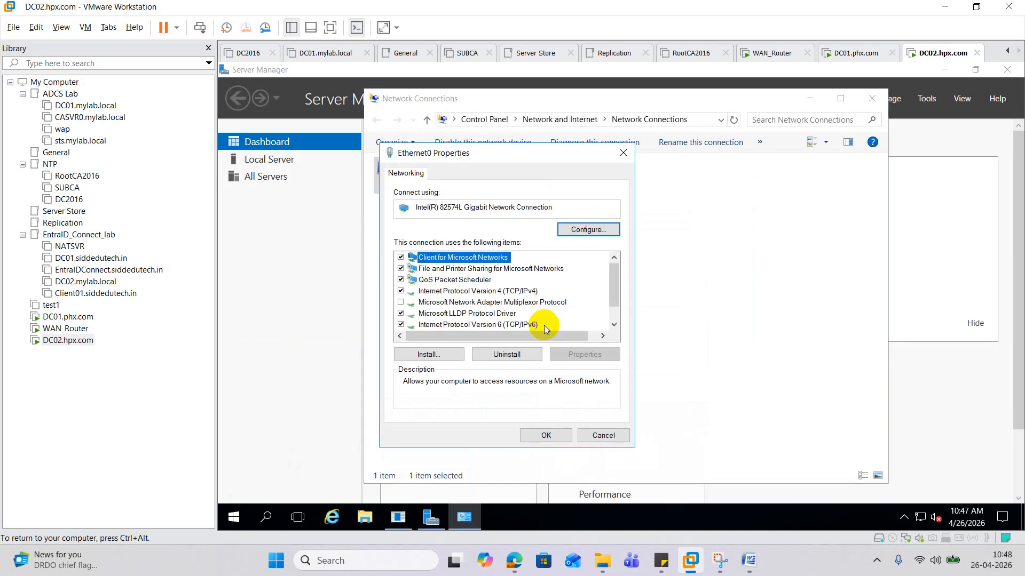
{"action": "left_click", "coordinate": [400, 324]}
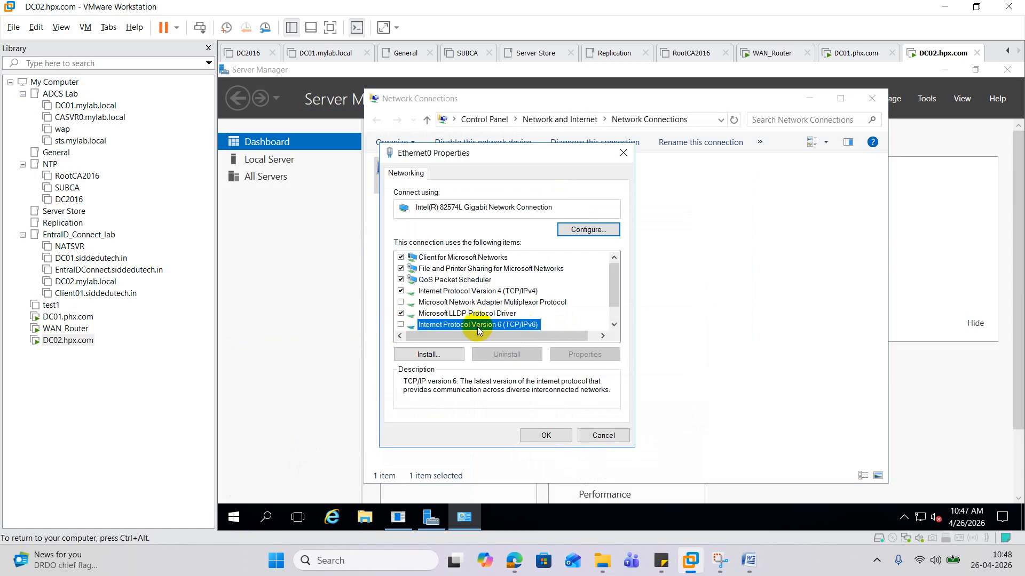
- Set static IPv4 20.20.20.20, mask 255.0.0.0, gateway 20.20.20.21, DNS 20.20.20.20, and save
{"action": "double_click", "coordinate": [480, 291]}
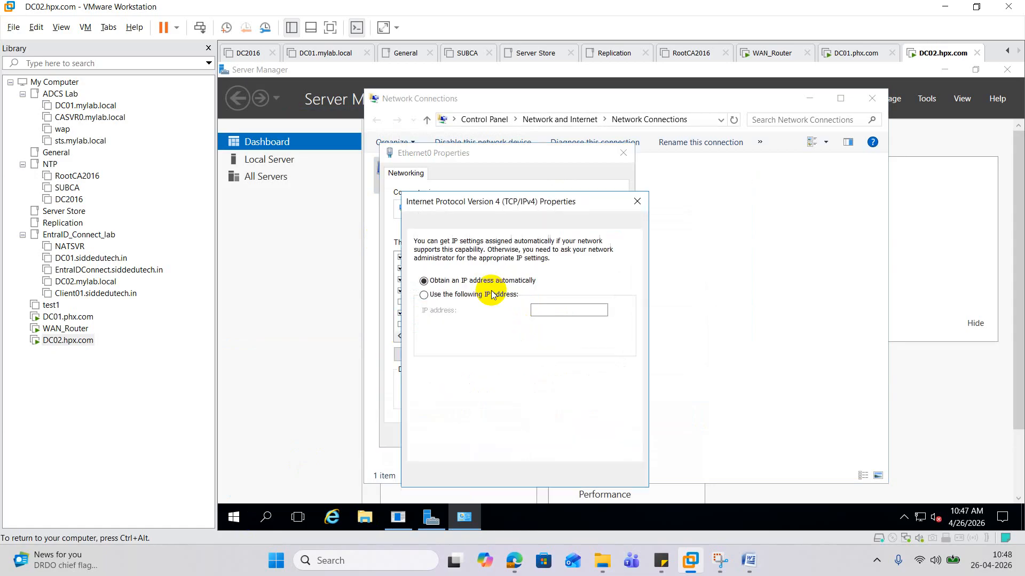
{"action": "left_click", "coordinate": [464, 295]}
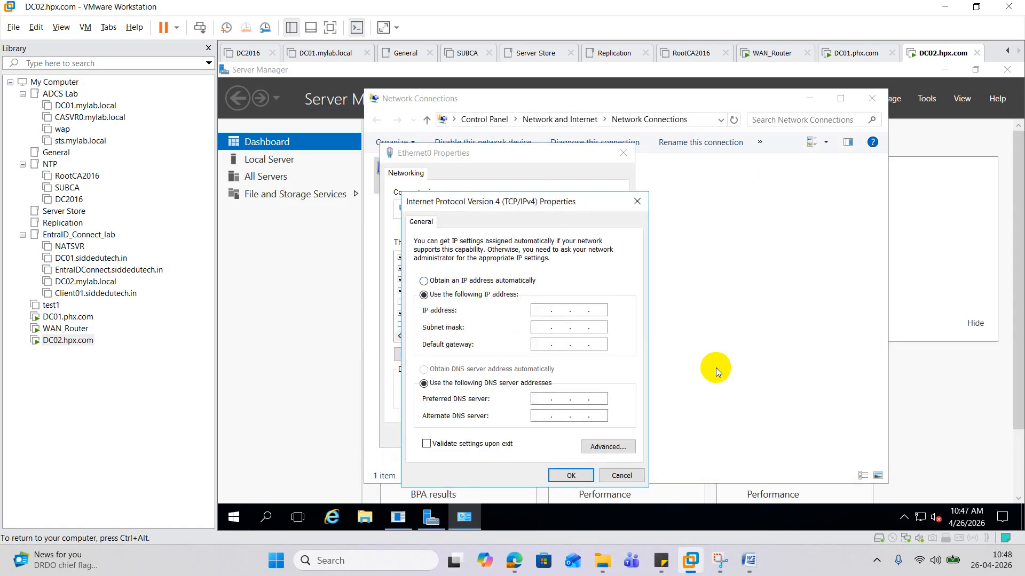
{"action": "type", "text": "20.20.2"}
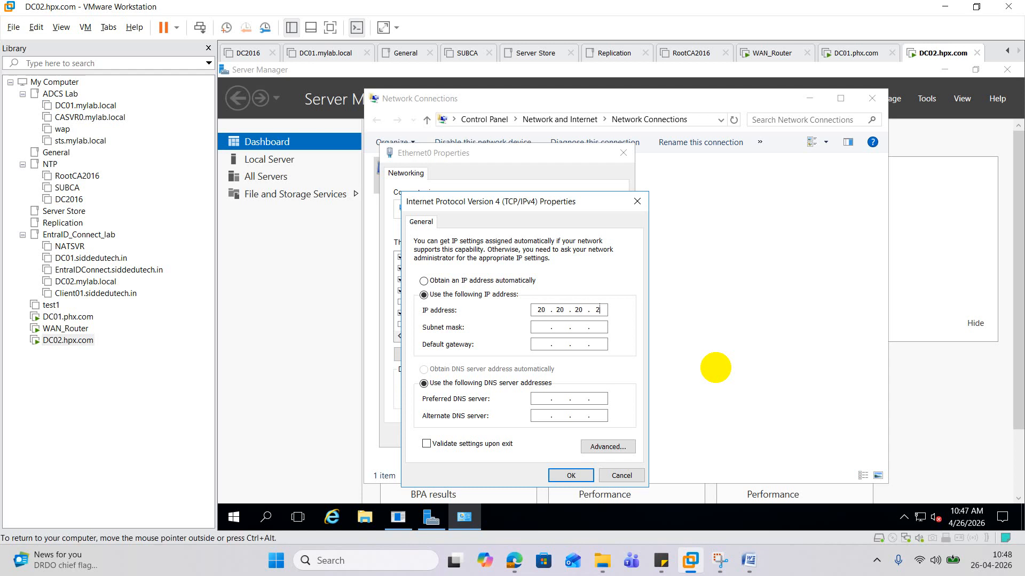
{"action": "type", "text": "0.20"}
{"action": "key", "text": "Tab"}
{"action": "key", "text": "Tab"}
{"action": "type", "text": "20.20.20.21"}
{"action": "key", "text": "Tab"}
{"action": "key", "text": "Tab"}
{"action": "type", "text": "20 . 2"}
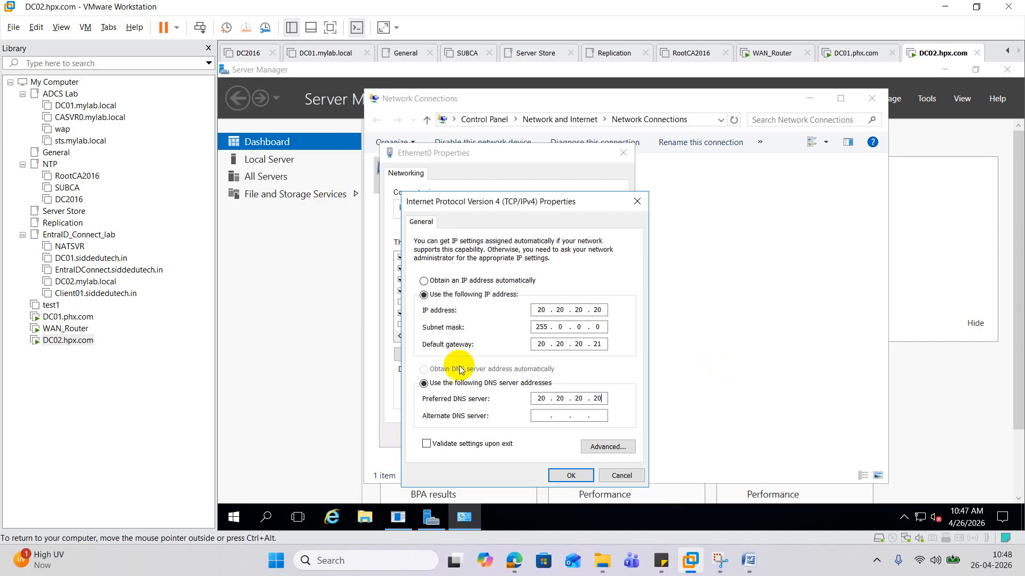
{"action": "left_click", "coordinate": [570, 475]}
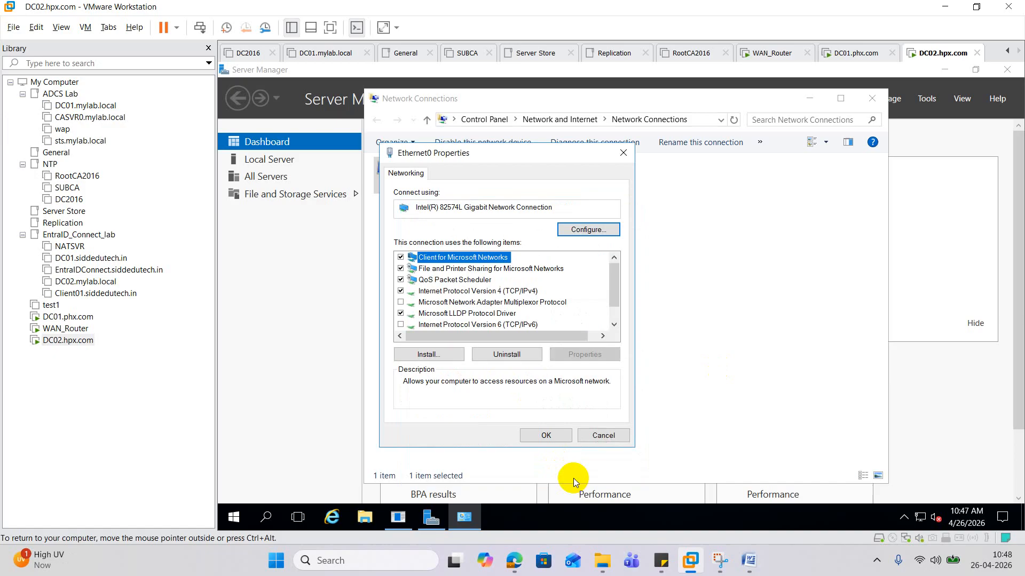
{"action": "left_click", "coordinate": [546, 436]}
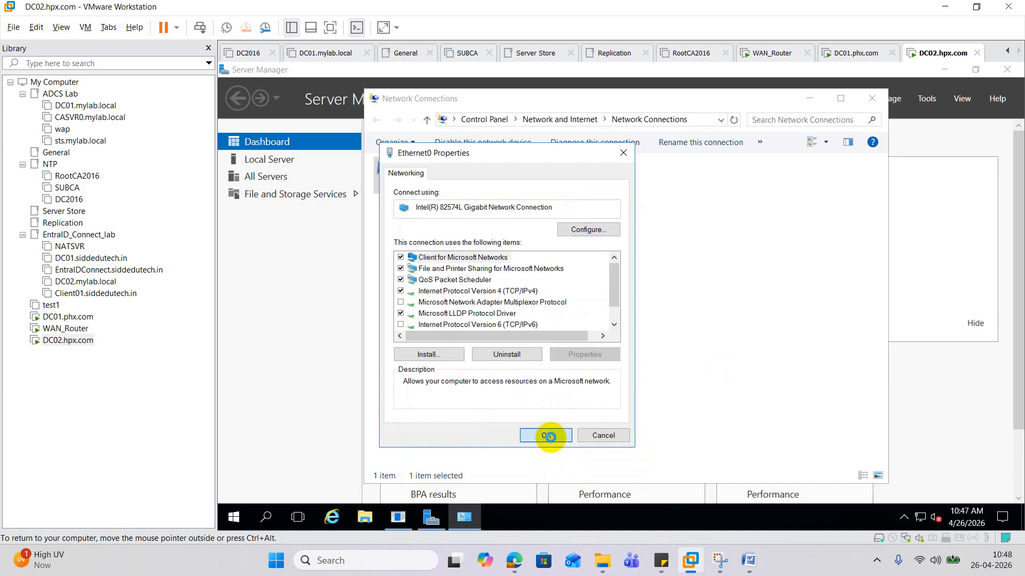
- Close Network Connections, dismiss the Shutdown Event Tracker, and close Server Manager
{"action": "left_click", "coordinate": [883, 107]}
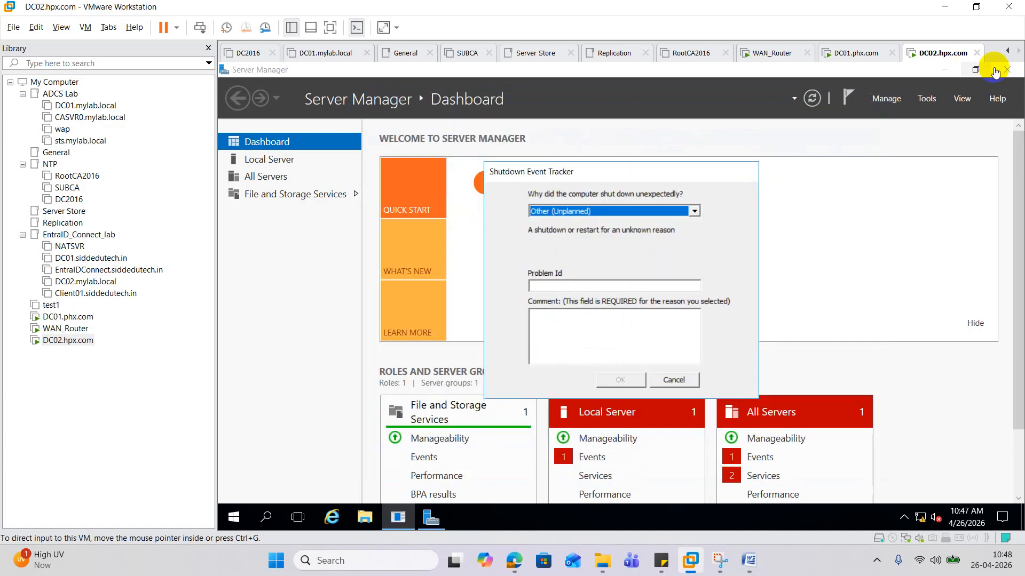
{"action": "left_click", "coordinate": [675, 384]}
{"action": "left_click", "coordinate": [1007, 70]}
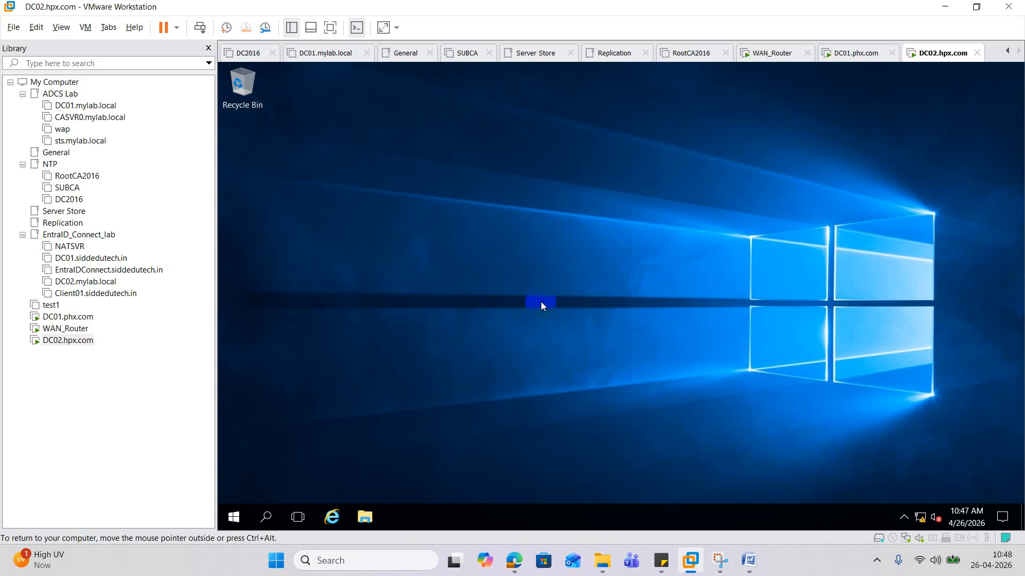
- Find This PC via search and open its System Properties Computer Name tab
{"action": "left_click", "coordinate": [251, 513]}
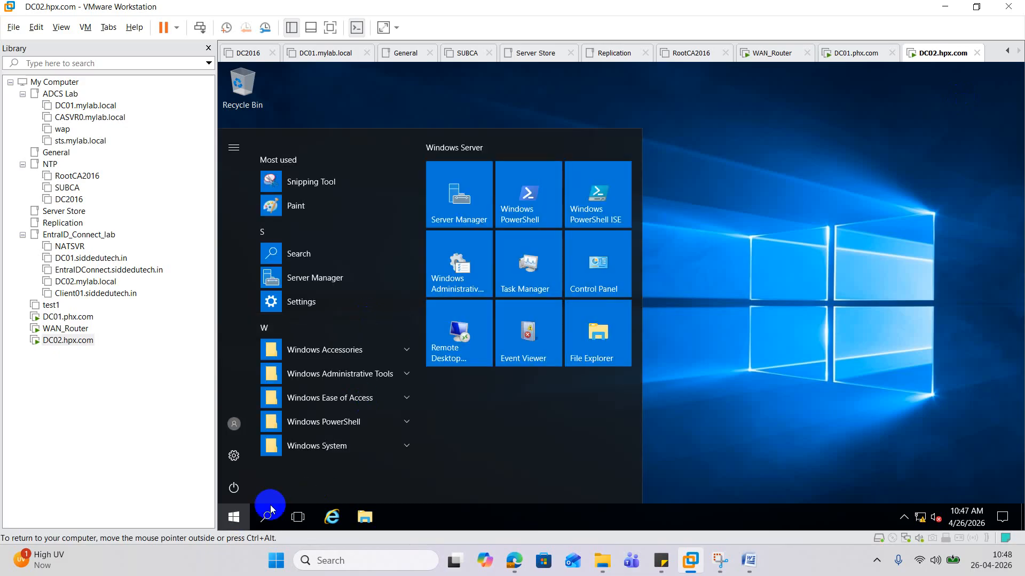
{"action": "left_click", "coordinate": [259, 522]}
{"action": "type", "text": "t"}
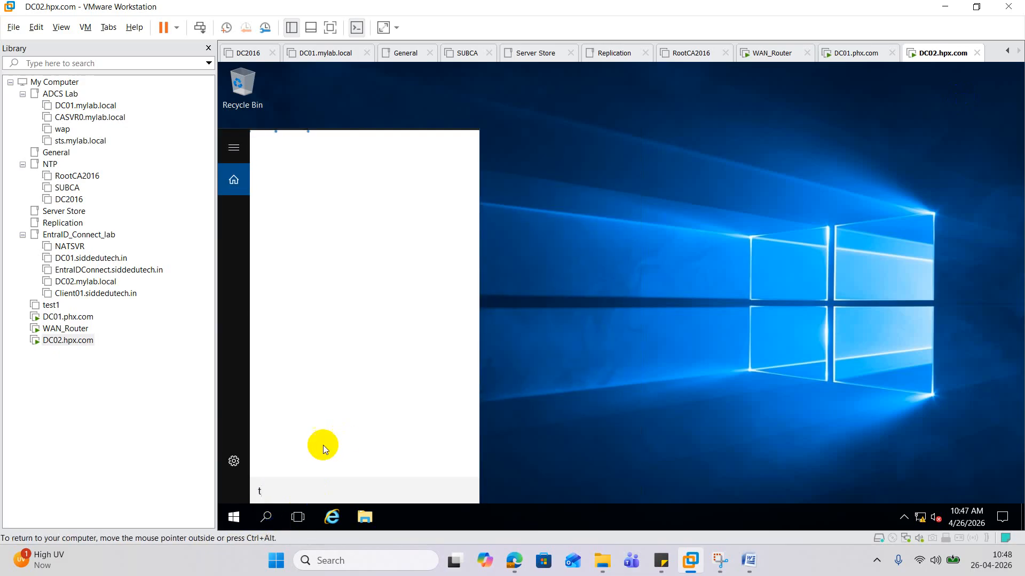
{"action": "type", "text": "h"}
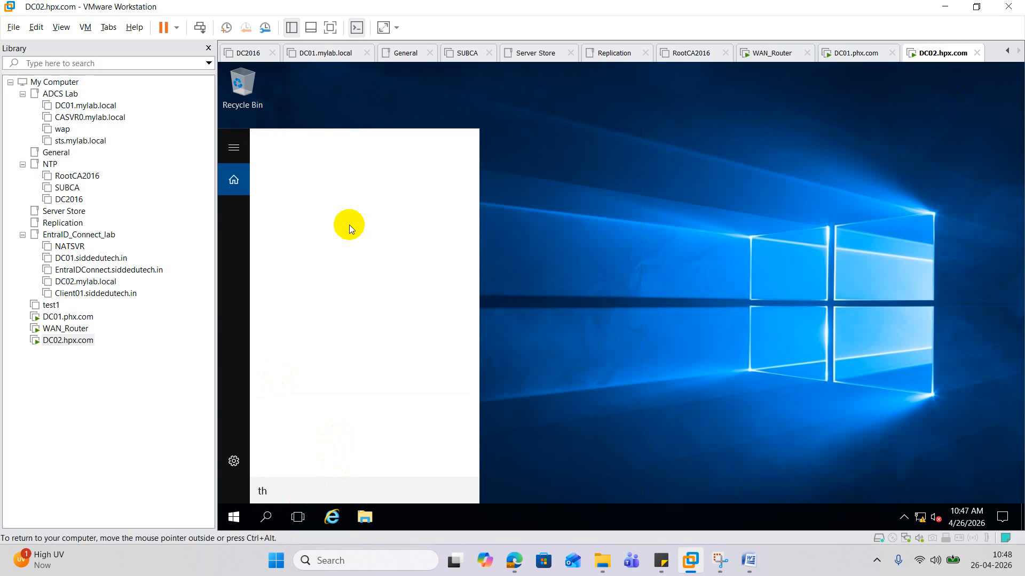
{"action": "type", "text": "is"}
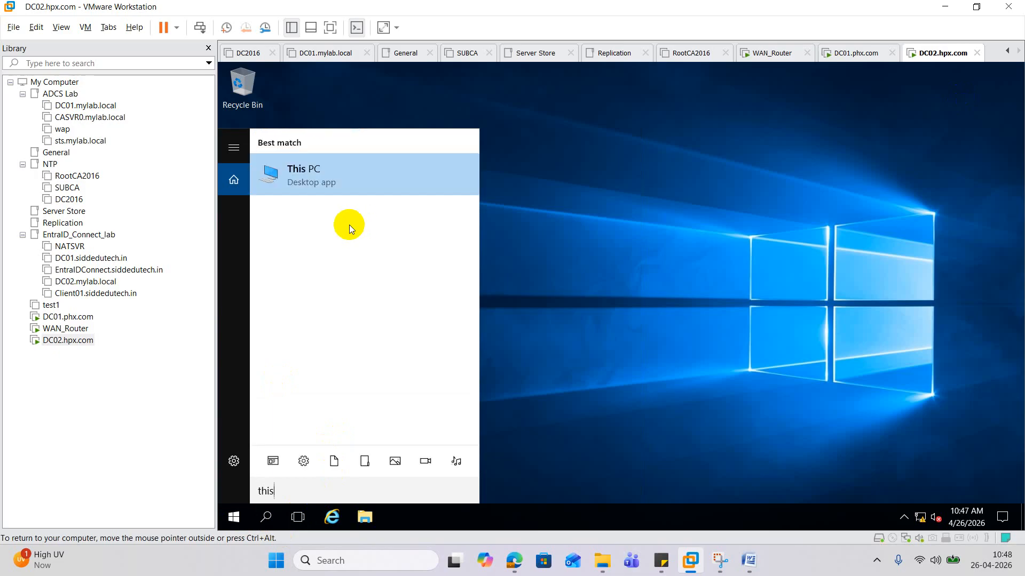
{"action": "right_click", "coordinate": [290, 165]}
{"action": "left_click", "coordinate": [357, 286]}
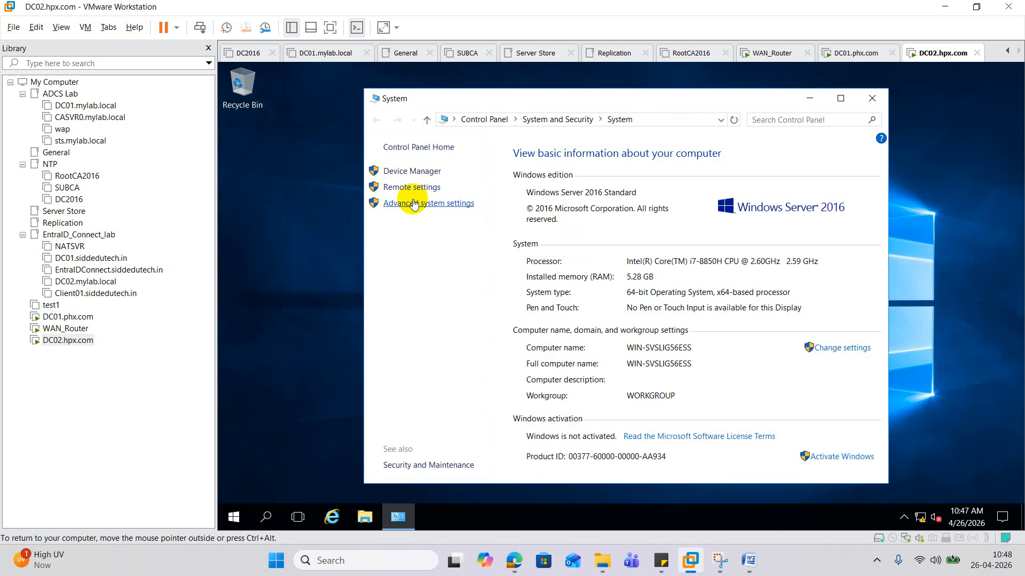
{"action": "left_click", "coordinate": [399, 201]}
{"action": "left_click", "coordinate": [327, 162]}
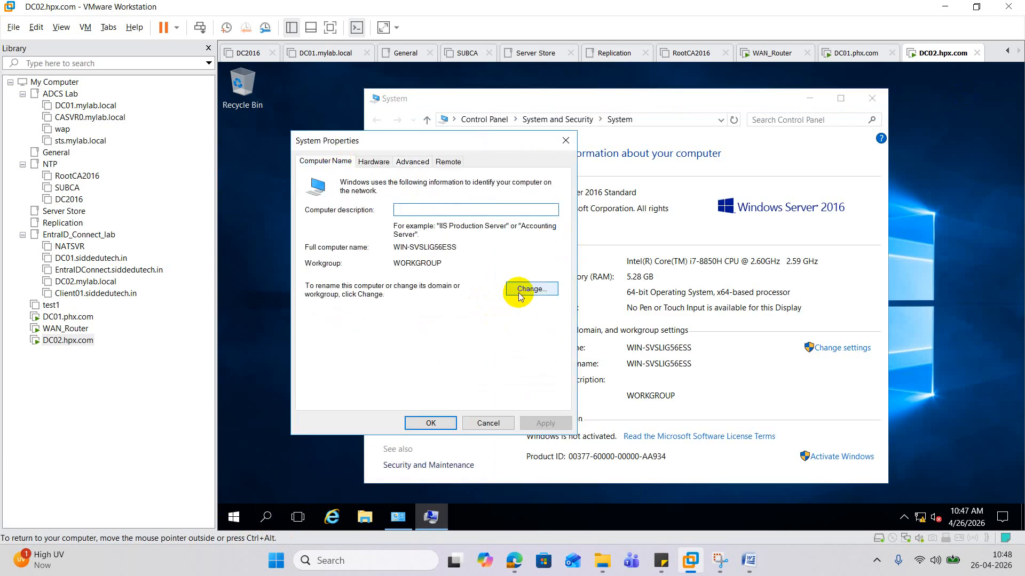
- Change the computer name from WIN-SVSLIG56ESS to DC02 and restart now
{"action": "left_click", "coordinate": [524, 289]}
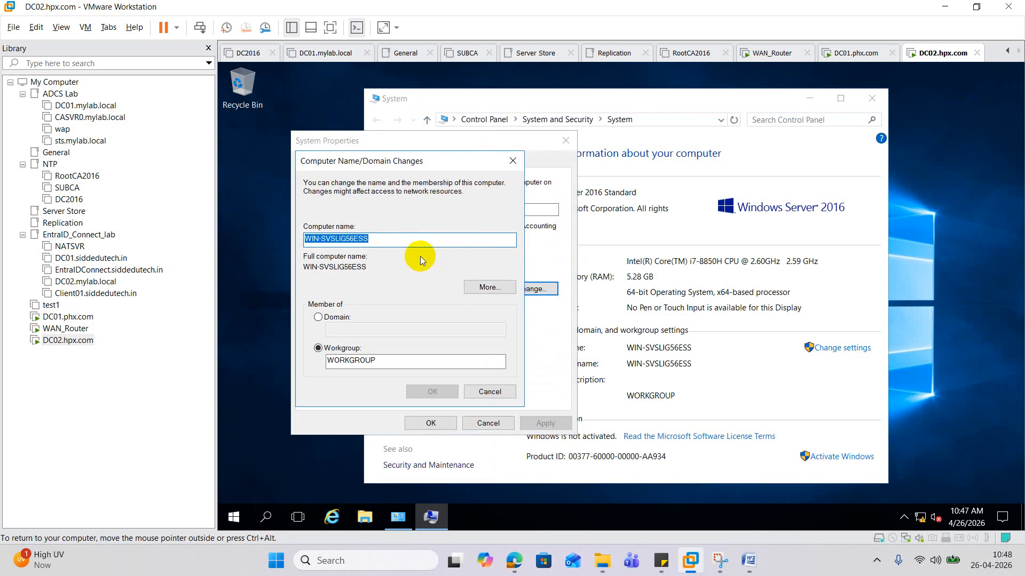
{"action": "type", "text": "D"}
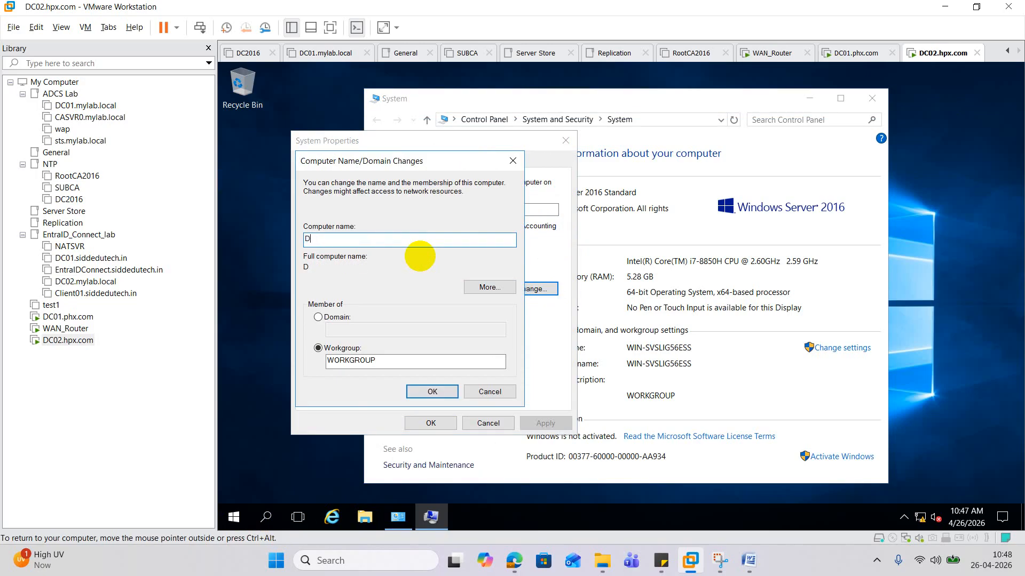
{"action": "type", "text": "C02"}
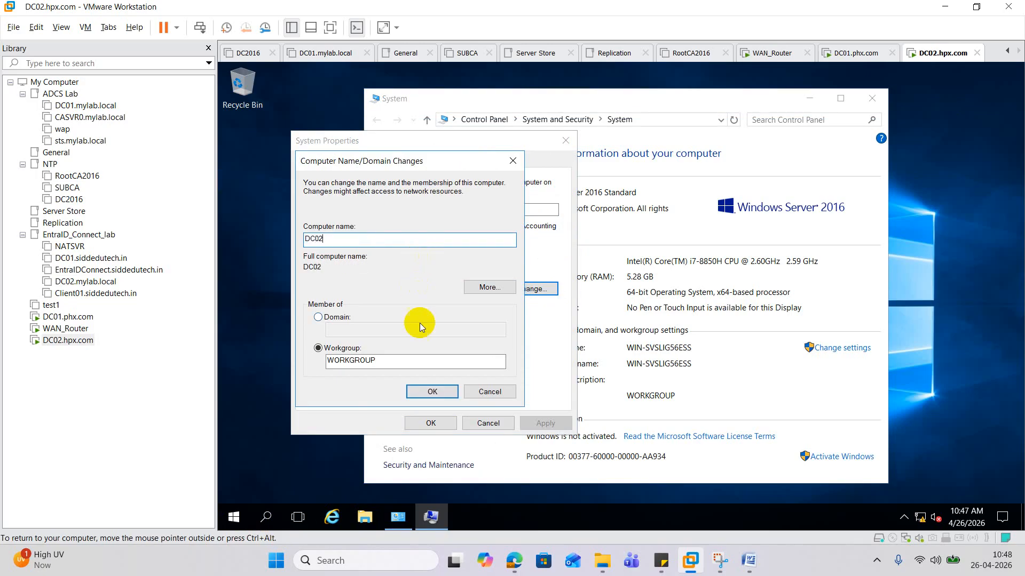
{"action": "left_click", "coordinate": [432, 392]}
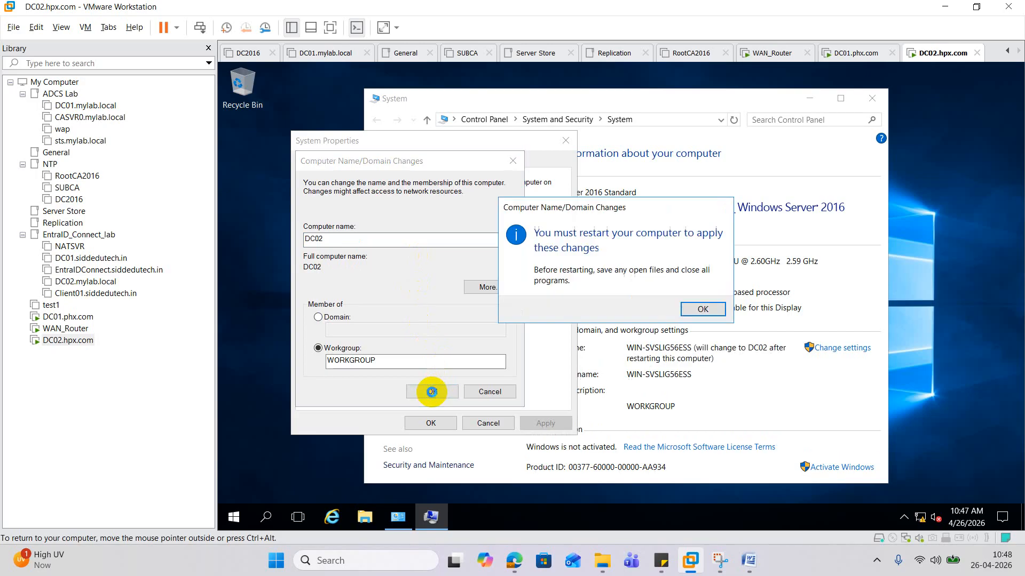
{"action": "left_click", "coordinate": [701, 310]}
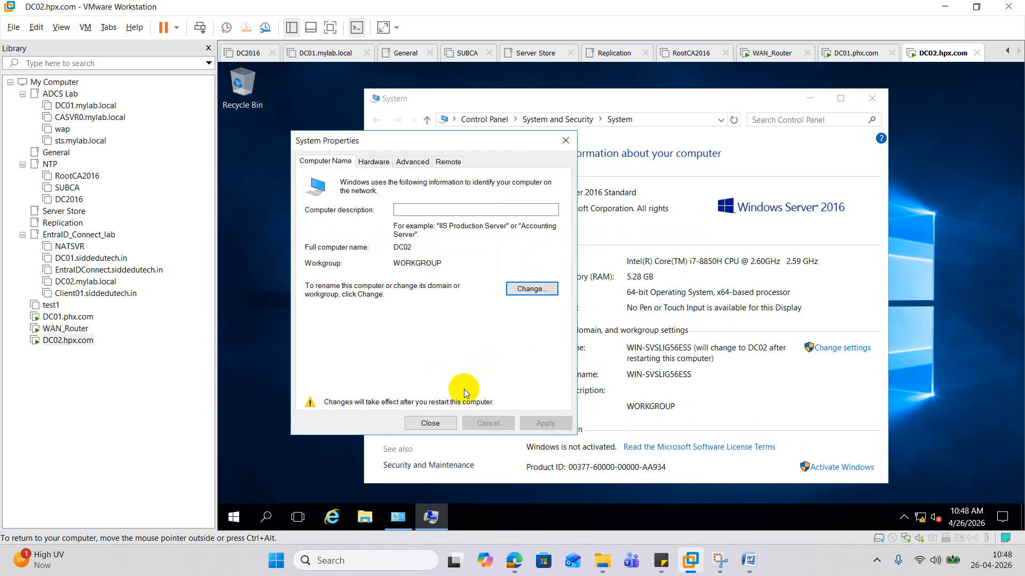
{"action": "left_click", "coordinate": [430, 422]}
{"action": "left_click", "coordinate": [643, 300]}
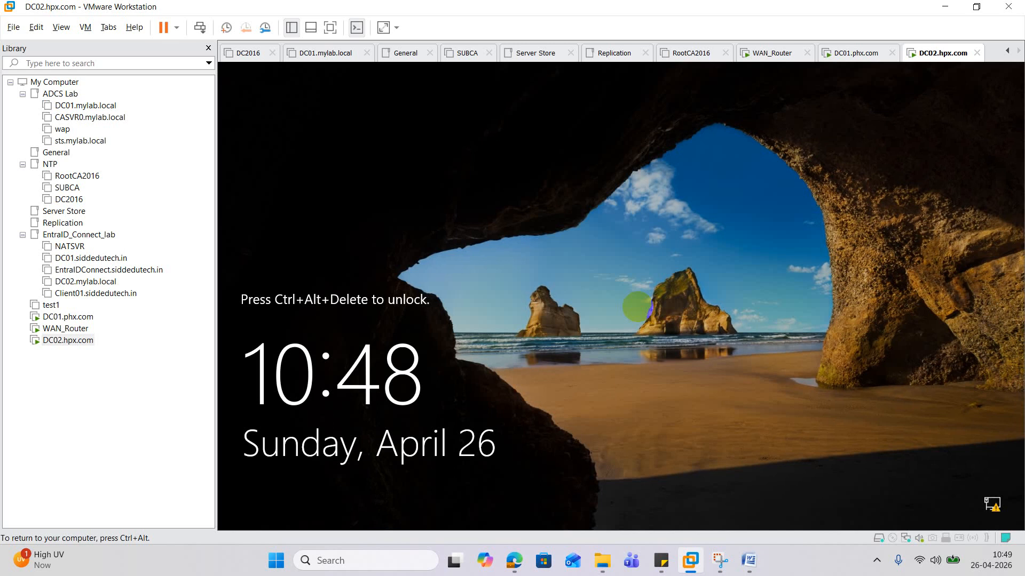
- Send Ctrl+Alt+Del to the restarted DC02 and sign in with the Administrator password
{"action": "right_click", "coordinate": [66, 341]}
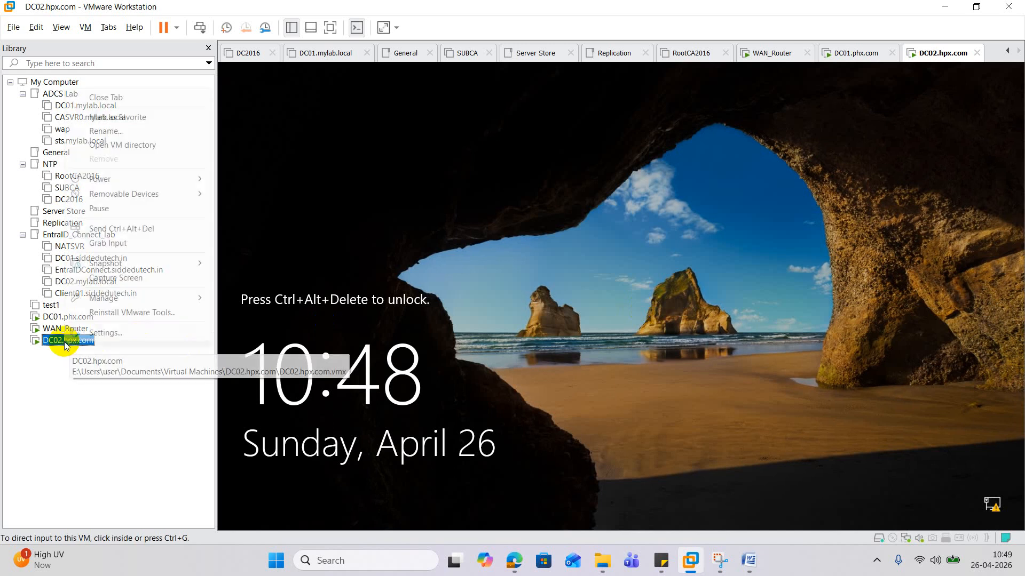
{"action": "left_click", "coordinate": [167, 229]}
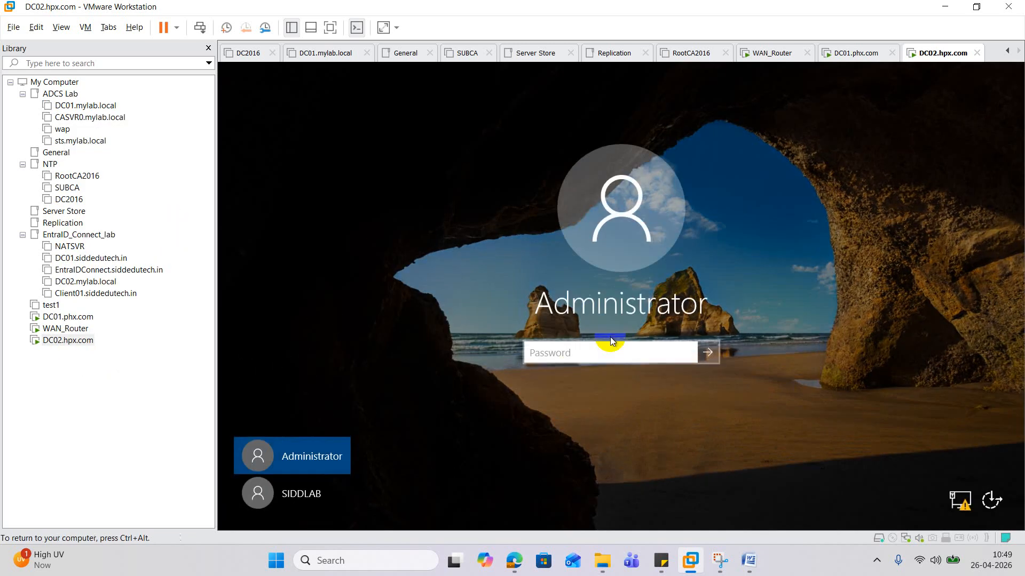
{"action": "type", "text": "••••••••"}
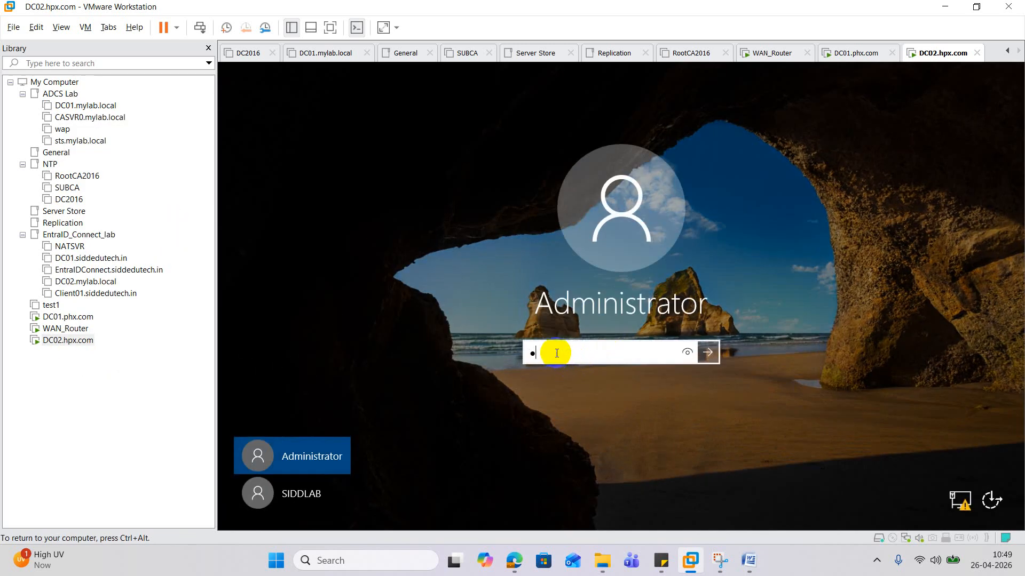
{"action": "type", "text": "••••"}
{"action": "key", "text": "Return"}
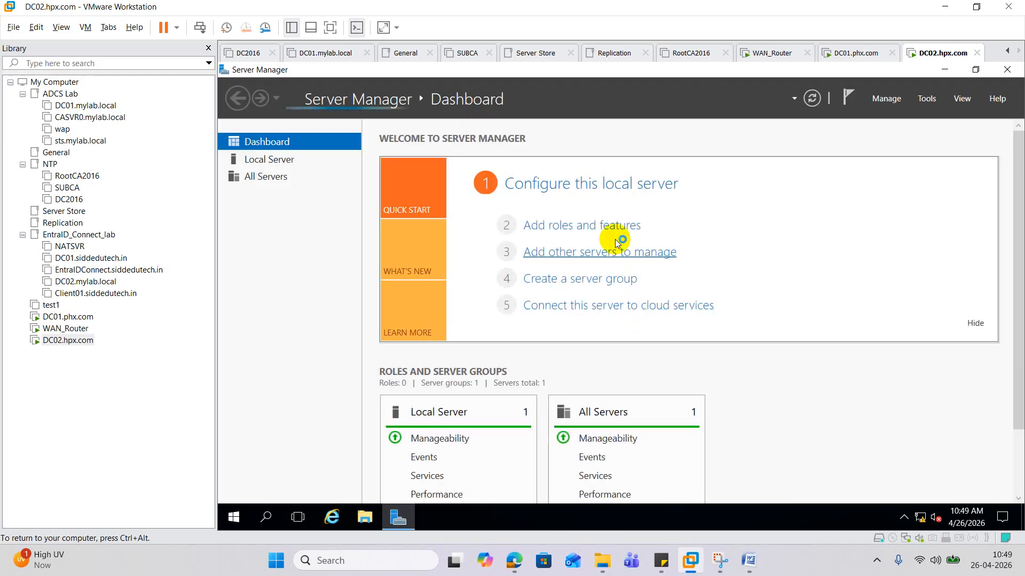
- Open the Add Roles and Features wizard maximized and advance through role-based installation to server roles
{"action": "left_click", "coordinate": [590, 226]}
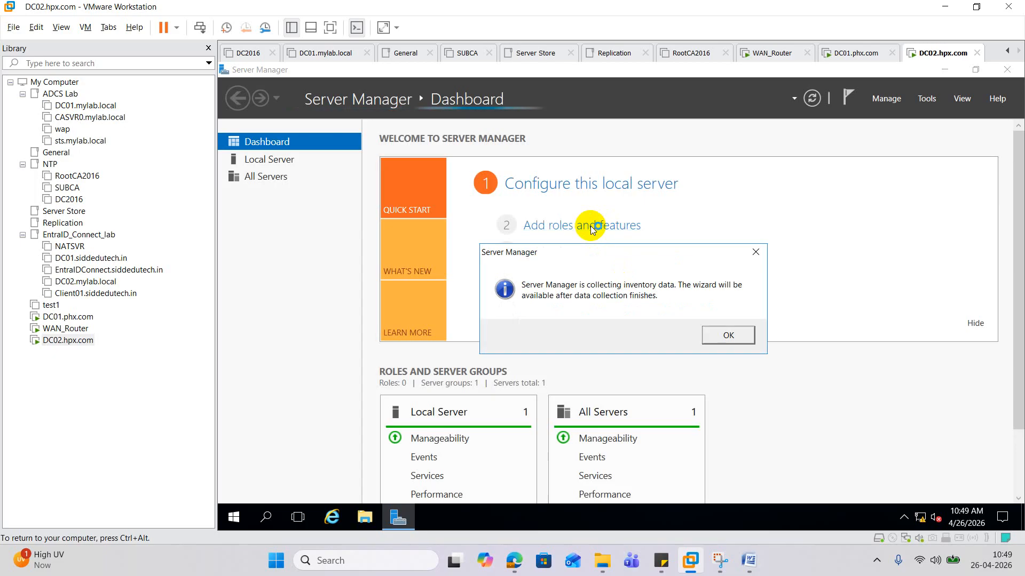
{"action": "left_click", "coordinate": [754, 255]}
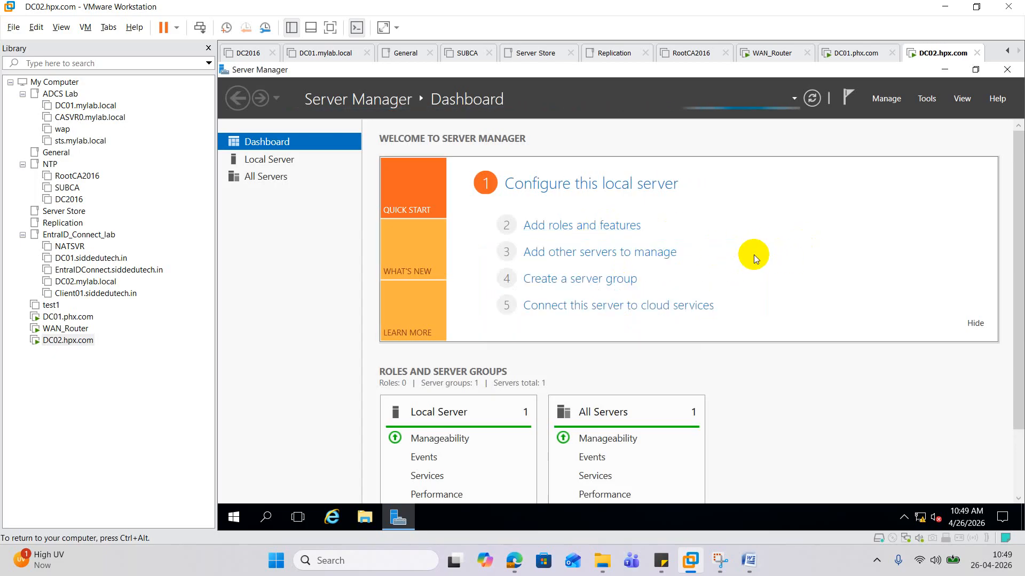
{"action": "left_click", "coordinate": [603, 225]}
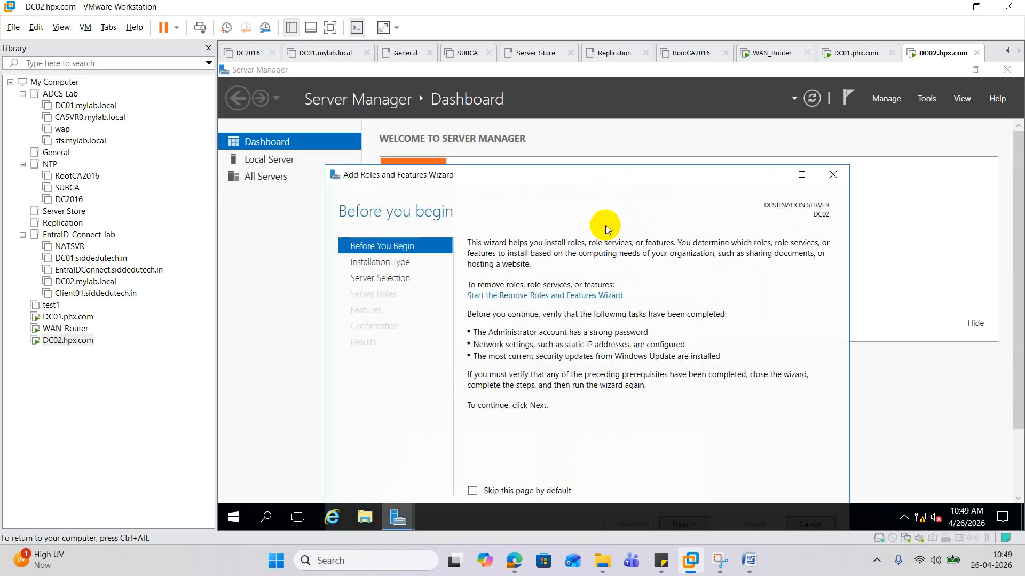
{"action": "left_click", "coordinate": [801, 175]}
{"action": "left_click", "coordinate": [857, 490]}
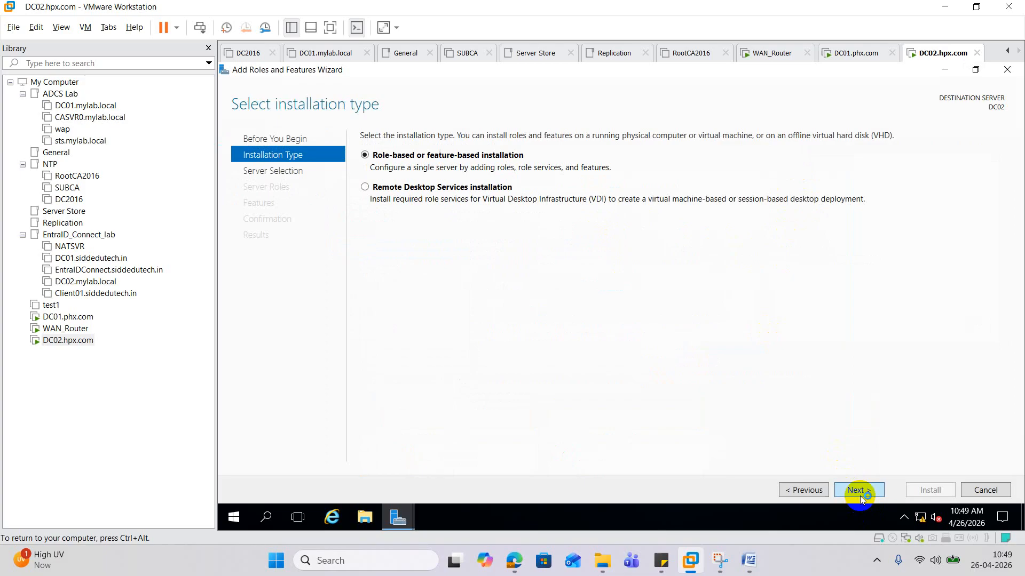
{"action": "left_click", "coordinate": [859, 494]}
{"action": "left_click", "coordinate": [860, 492]}
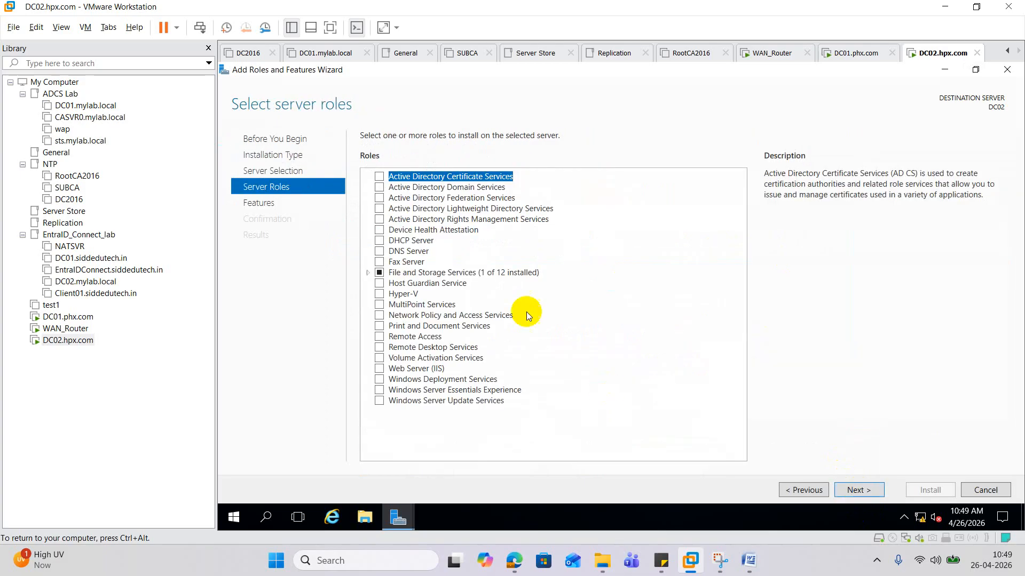
- Select Active Directory Domain Services with its management tools and start the installation
{"action": "left_click", "coordinate": [414, 188]}
{"action": "left_click", "coordinate": [378, 187]}
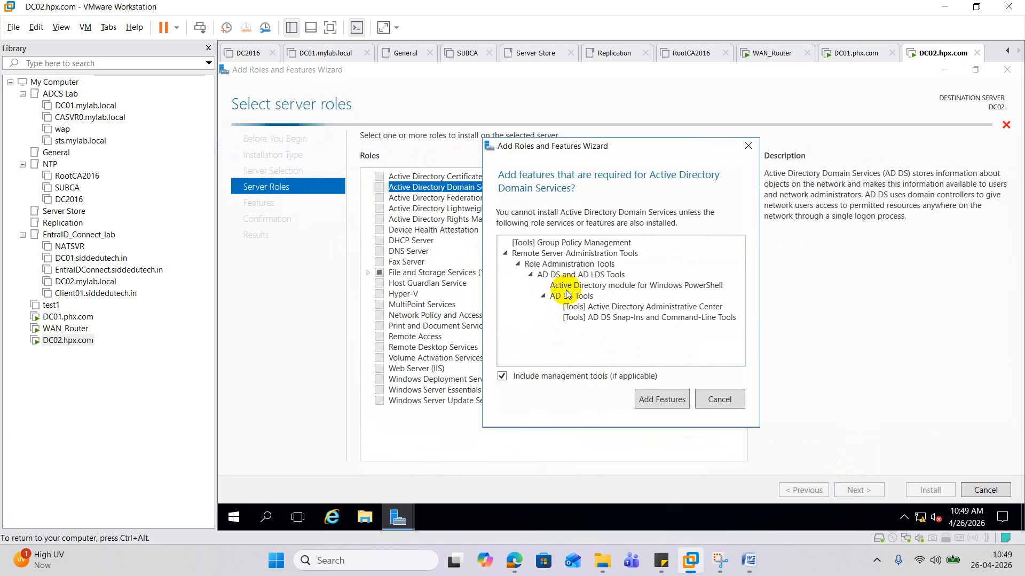
{"action": "left_click", "coordinate": [668, 403]}
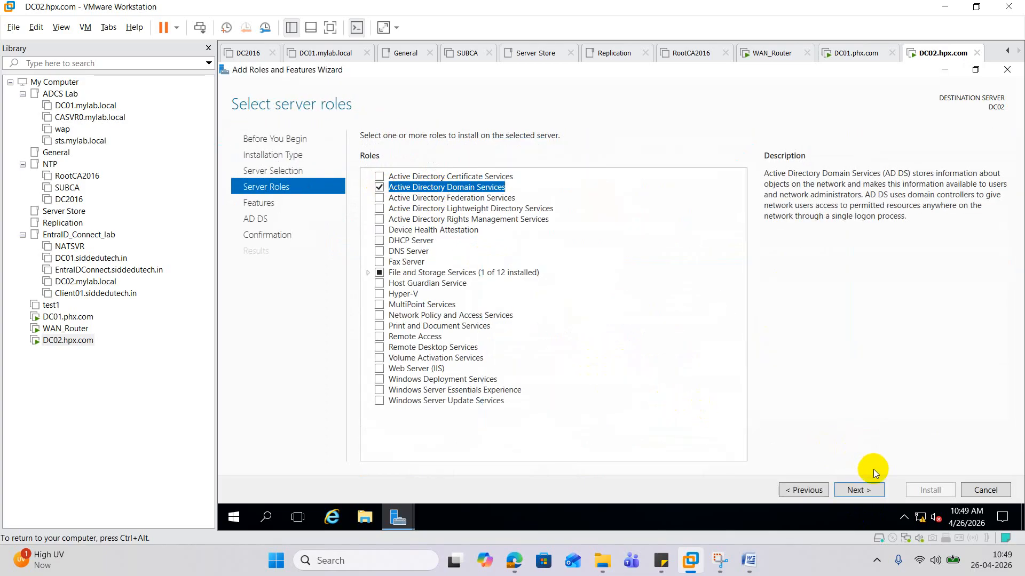
{"action": "left_click", "coordinate": [875, 490]}
{"action": "left_click", "coordinate": [876, 489]}
{"action": "left_click", "coordinate": [874, 490]}
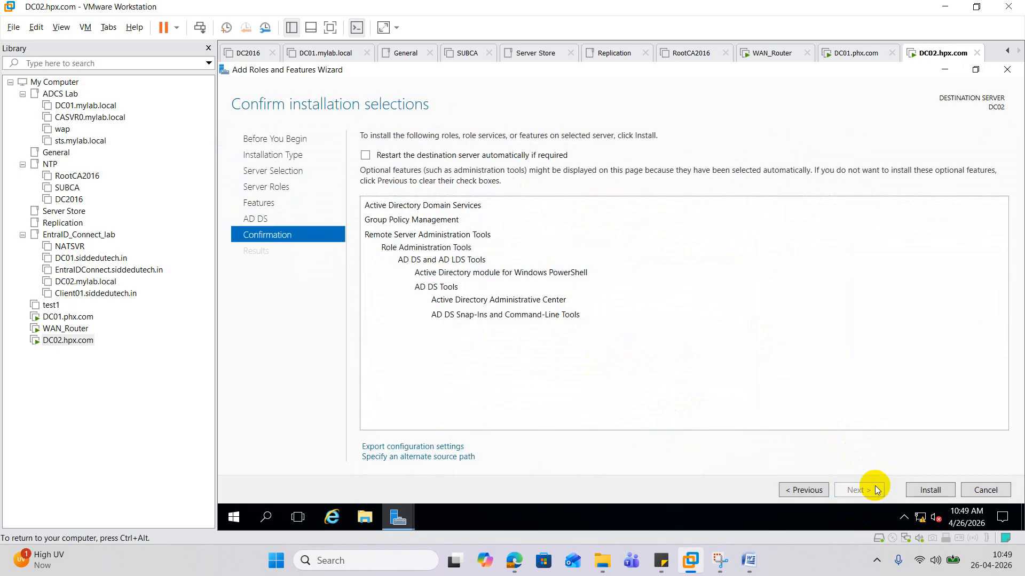
{"action": "left_click", "coordinate": [928, 490]}
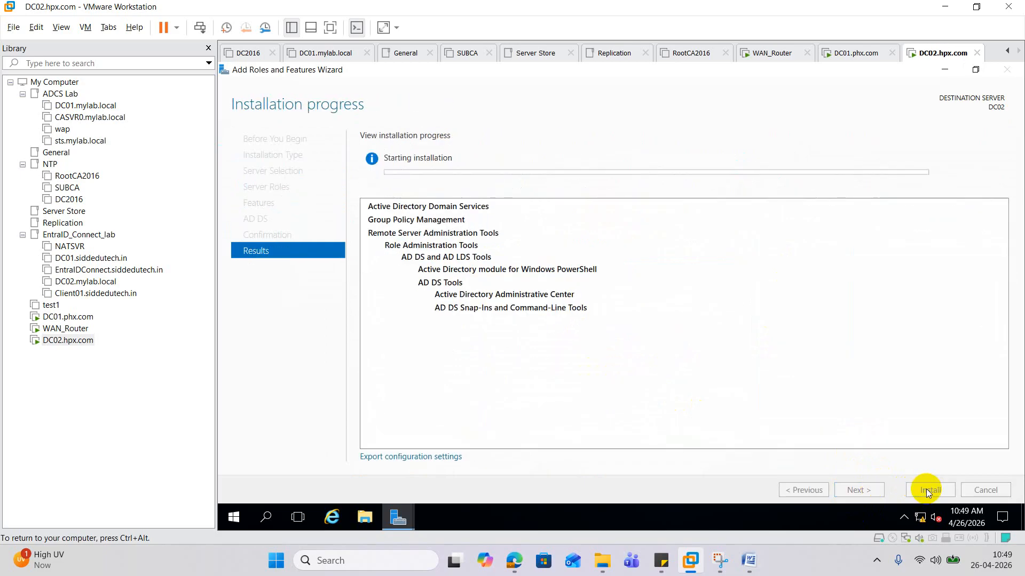
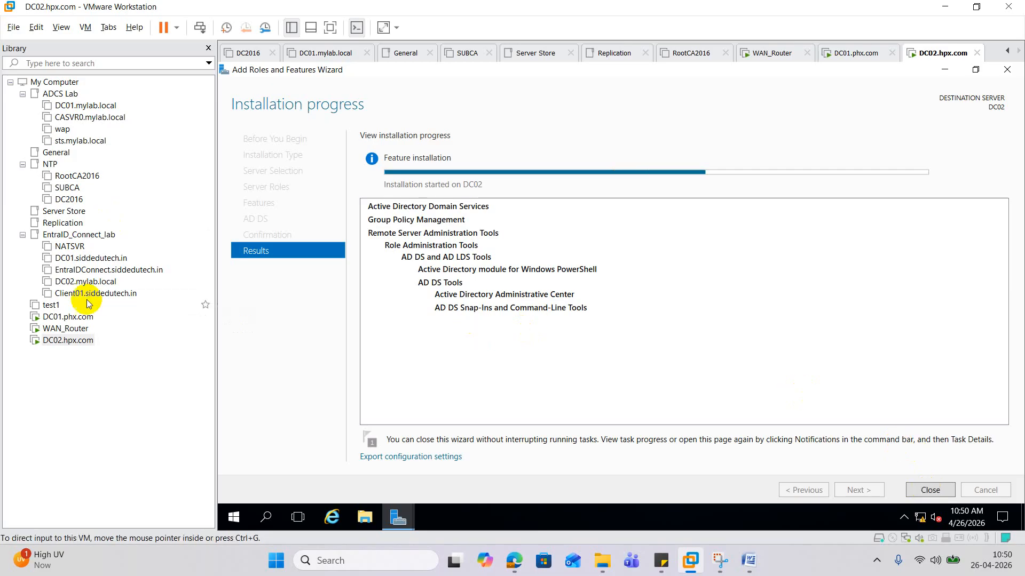
- Add a second network adapter to the WAN_Router virtual machine's hardware
{"action": "left_click", "coordinate": [64, 329]}
{"action": "right_click", "coordinate": [64, 328]}
{"action": "left_click", "coordinate": [113, 317]}
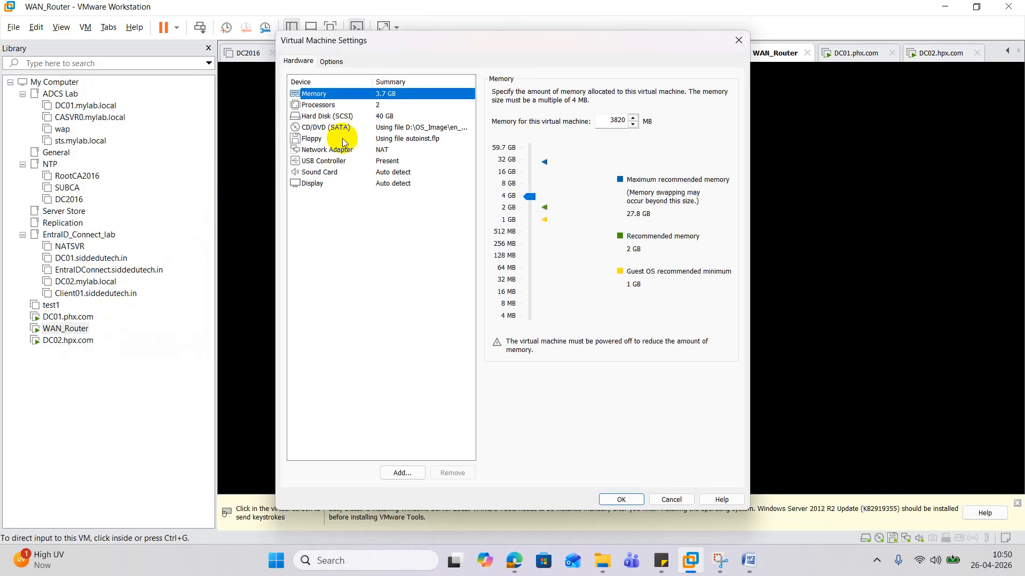
{"action": "left_click", "coordinate": [398, 473]}
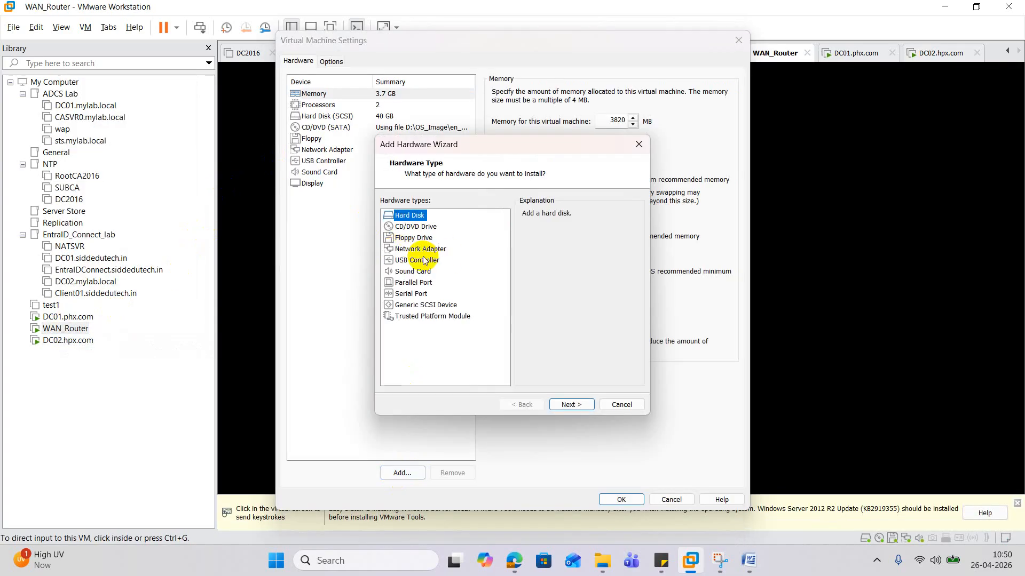
{"action": "left_click", "coordinate": [420, 249]}
{"action": "left_click", "coordinate": [569, 405]}
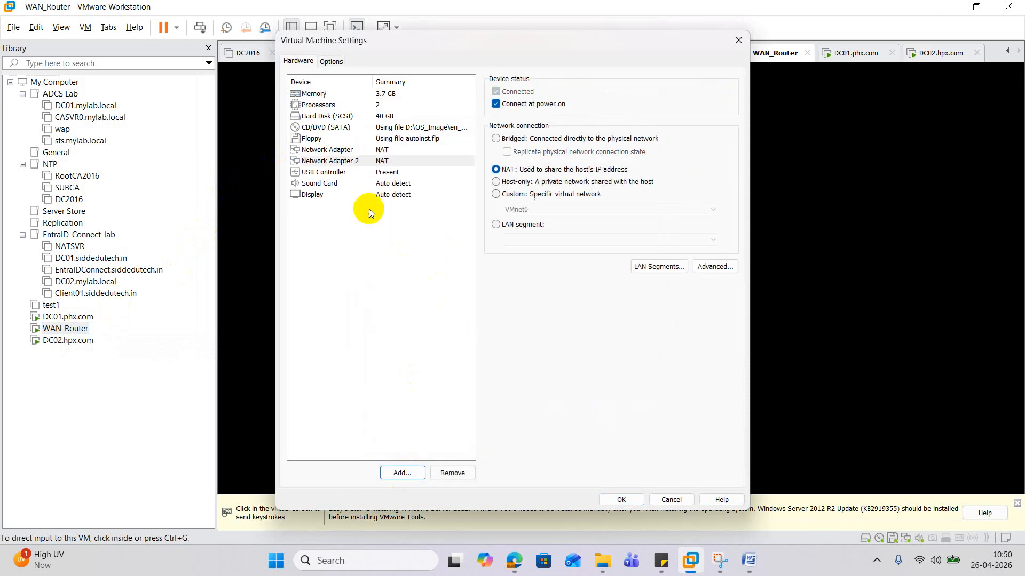
- Put both WAN_Router network adapters on custom VMnet0, save, and return to DC02.hpx.com
{"action": "left_click", "coordinate": [340, 153]}
{"action": "left_click", "coordinate": [496, 195]}
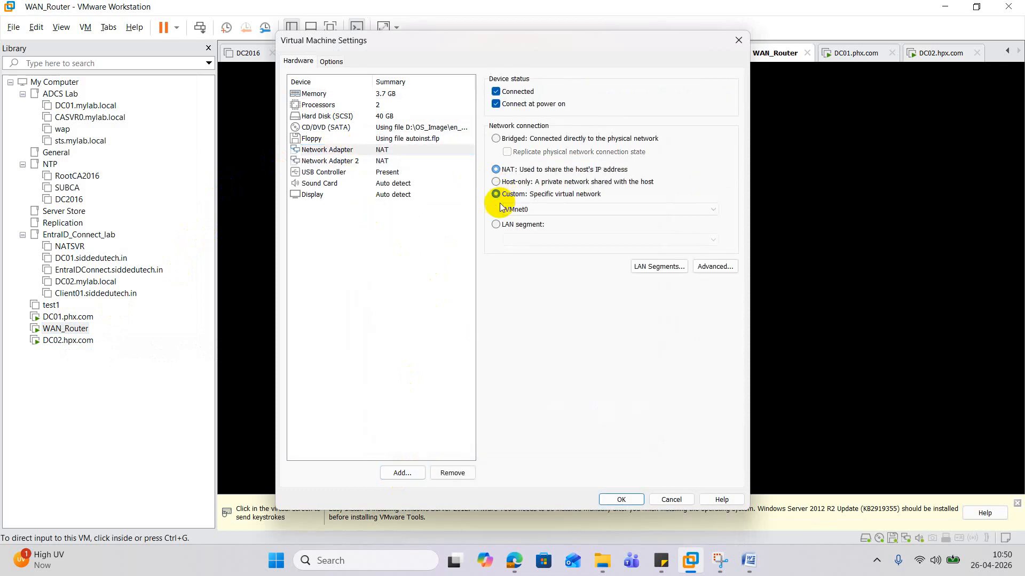
{"action": "left_click", "coordinate": [366, 161]}
{"action": "left_click", "coordinate": [496, 194]}
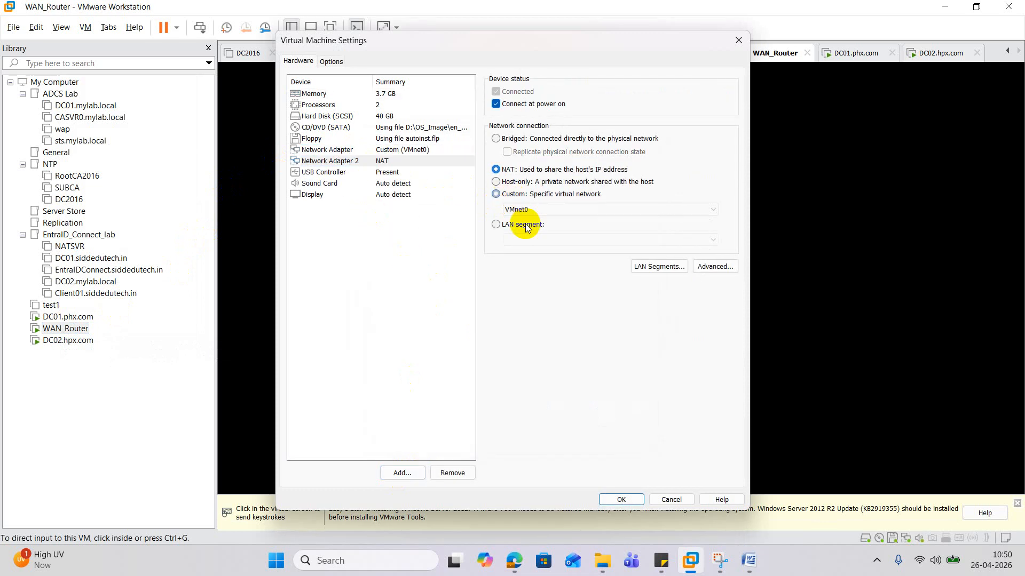
{"action": "left_click", "coordinate": [624, 501]}
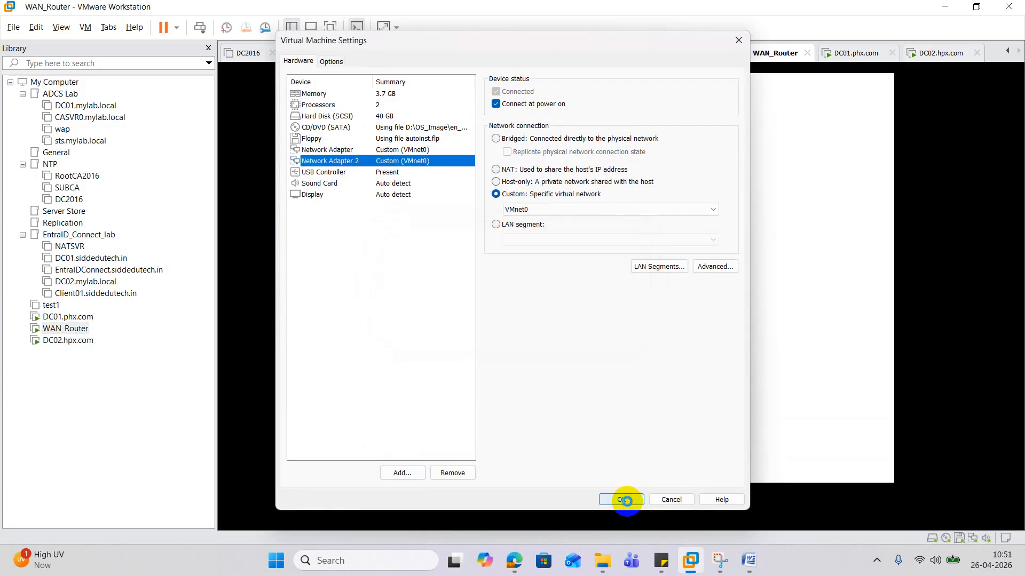
{"action": "left_click", "coordinate": [621, 500]}
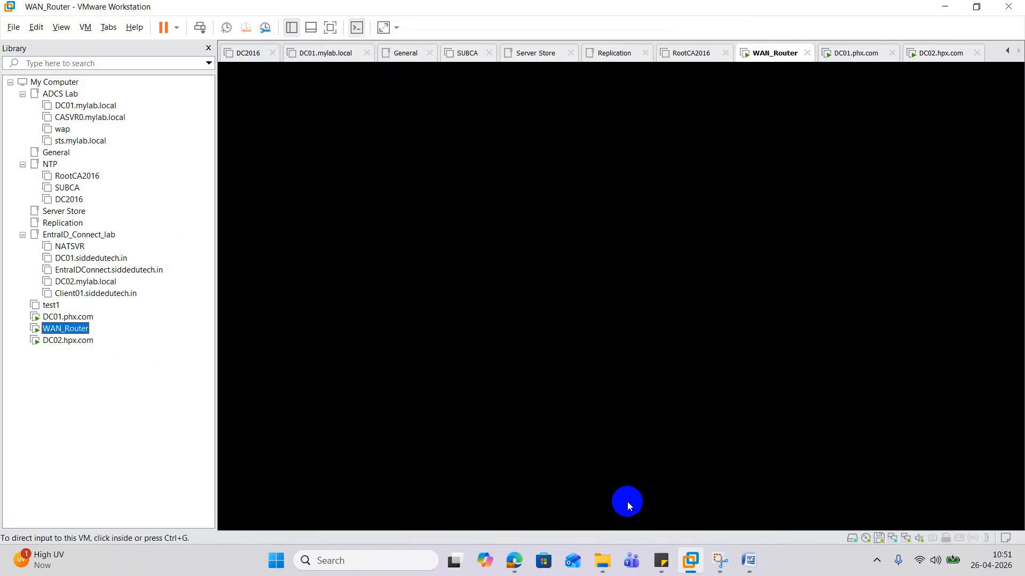
{"action": "left_click", "coordinate": [74, 342]}
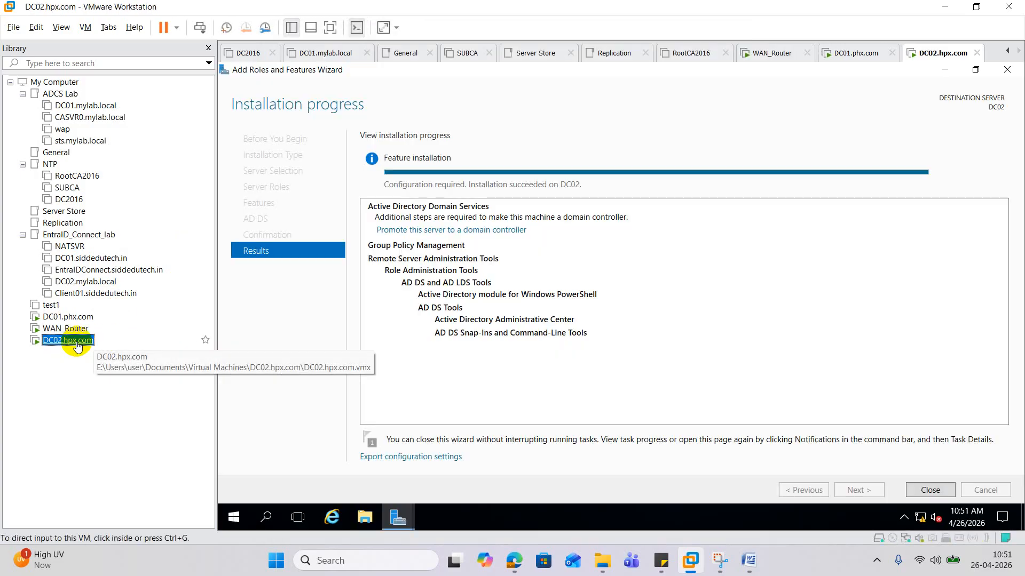
- Launch DC02's promotion wizard and add a new forest with root domain HPX.com
{"action": "left_click", "coordinate": [436, 234]}
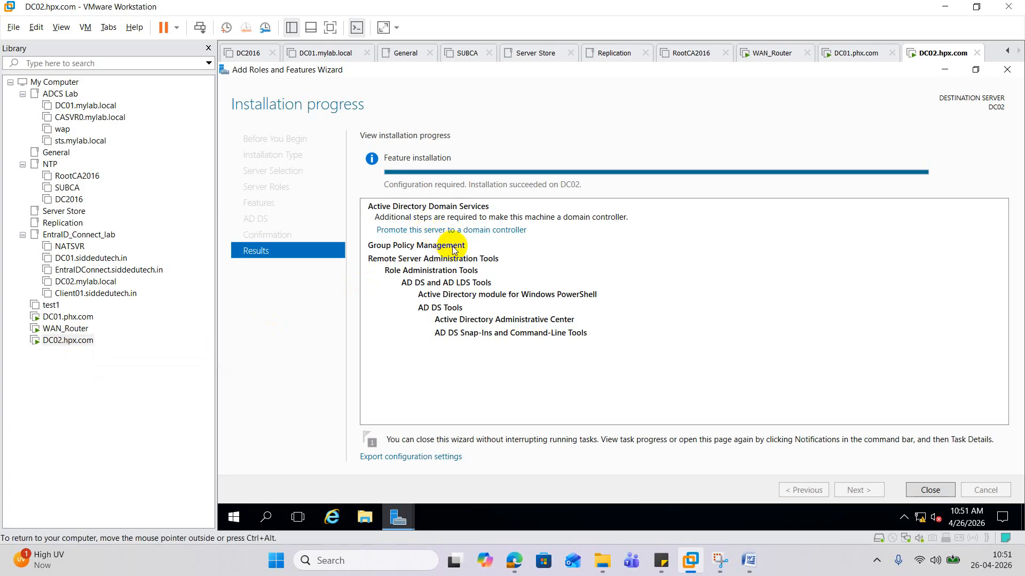
{"action": "left_click", "coordinate": [463, 230]}
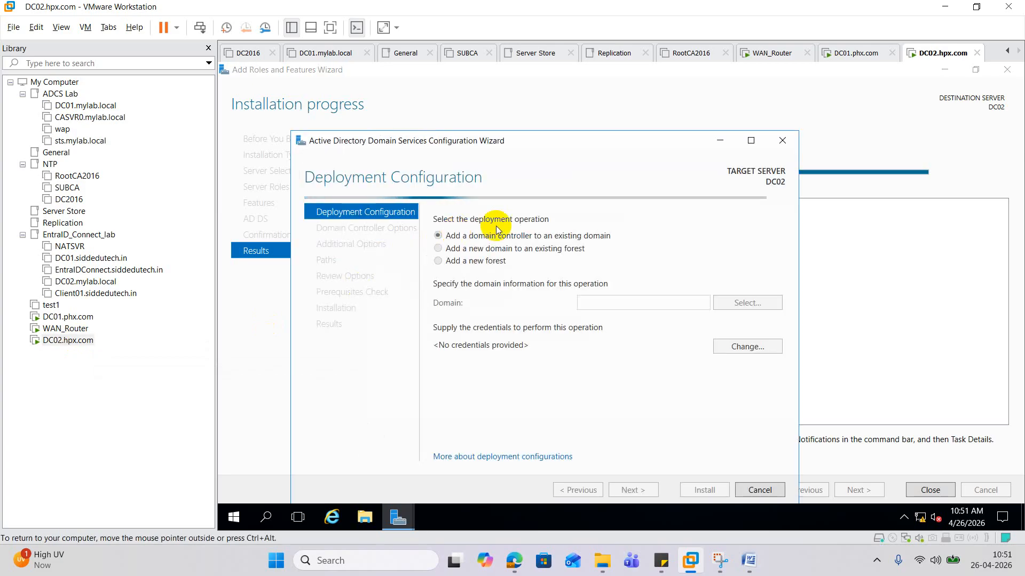
{"action": "left_click", "coordinate": [750, 140]}
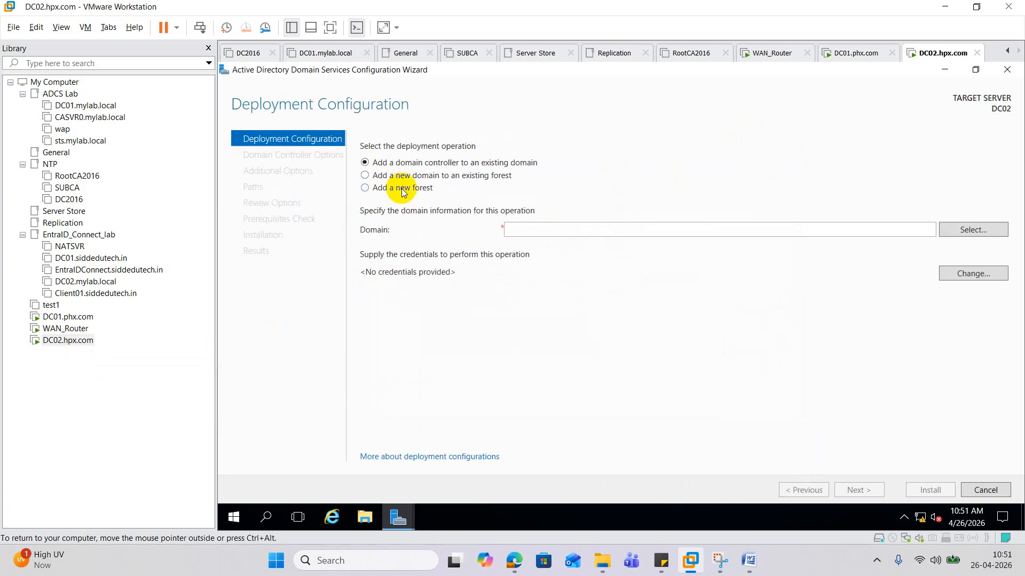
{"action": "left_click", "coordinate": [401, 188]}
{"action": "left_click", "coordinate": [576, 224]}
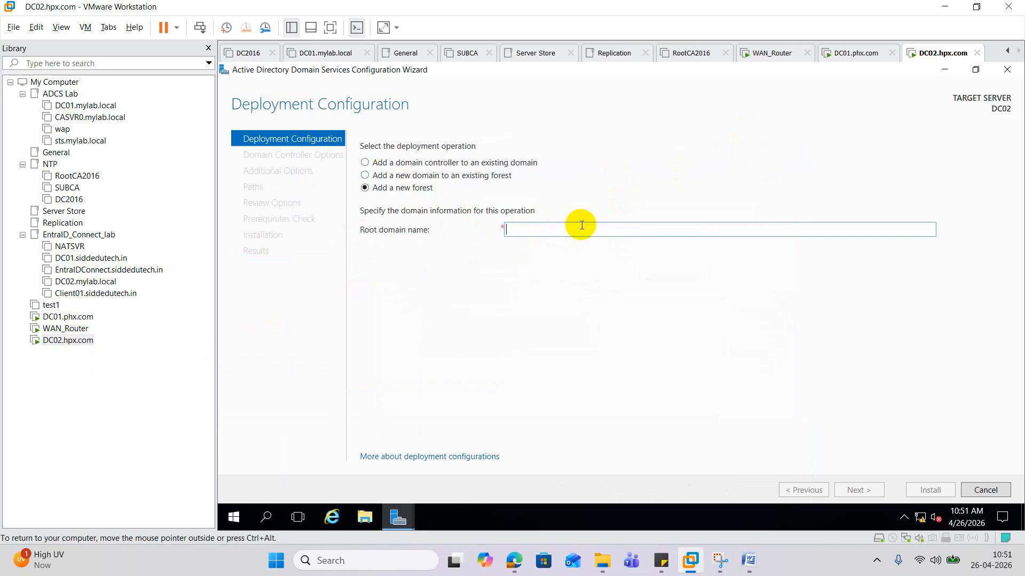
{"action": "type", "text": "HPX"}
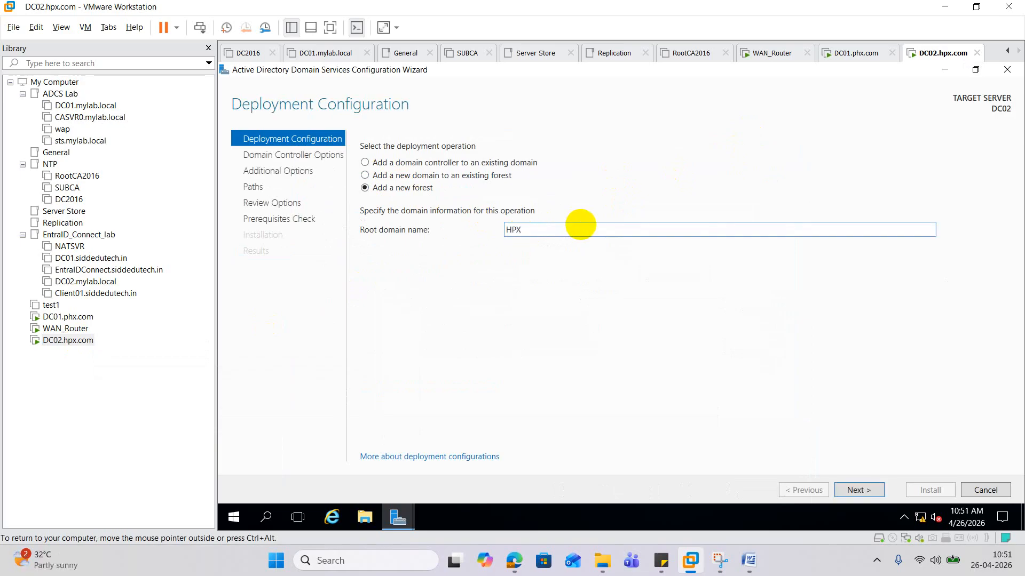
{"action": "type", "text": ".com"}
{"action": "left_click", "coordinate": [860, 491]}
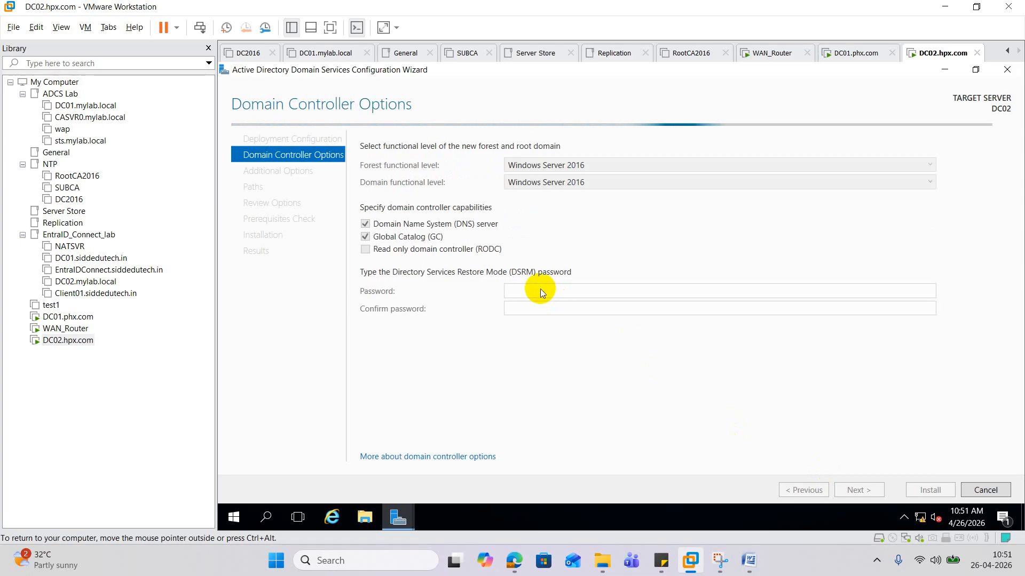
- Enter and confirm the DSRM restore-mode password in Domain Controller Options
{"action": "left_click", "coordinate": [539, 292]}
{"action": "type", "text": "******"}
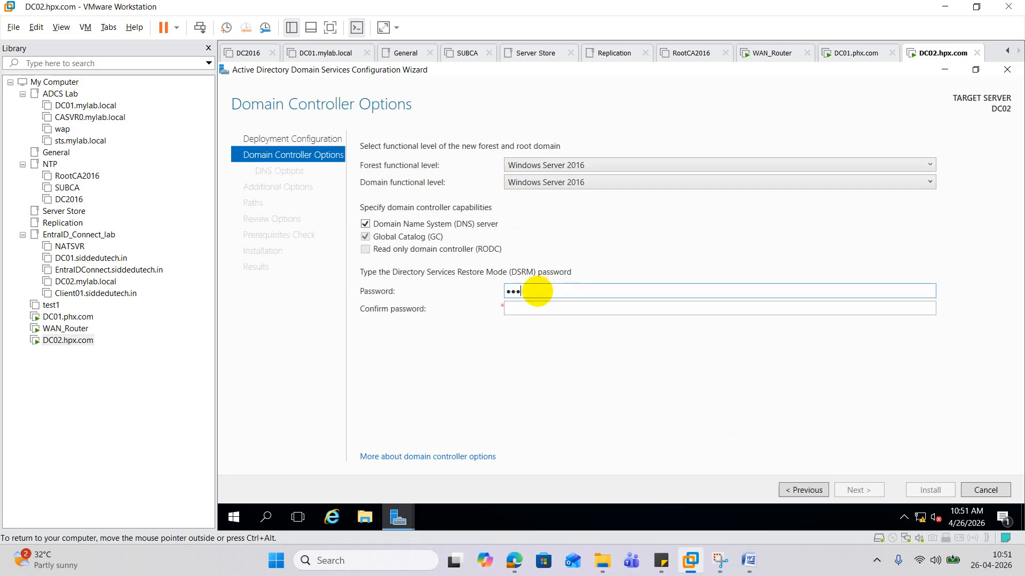
{"action": "type", "text": "******"}
{"action": "key", "text": "Tab"}
{"action": "type", "text": "*********"}
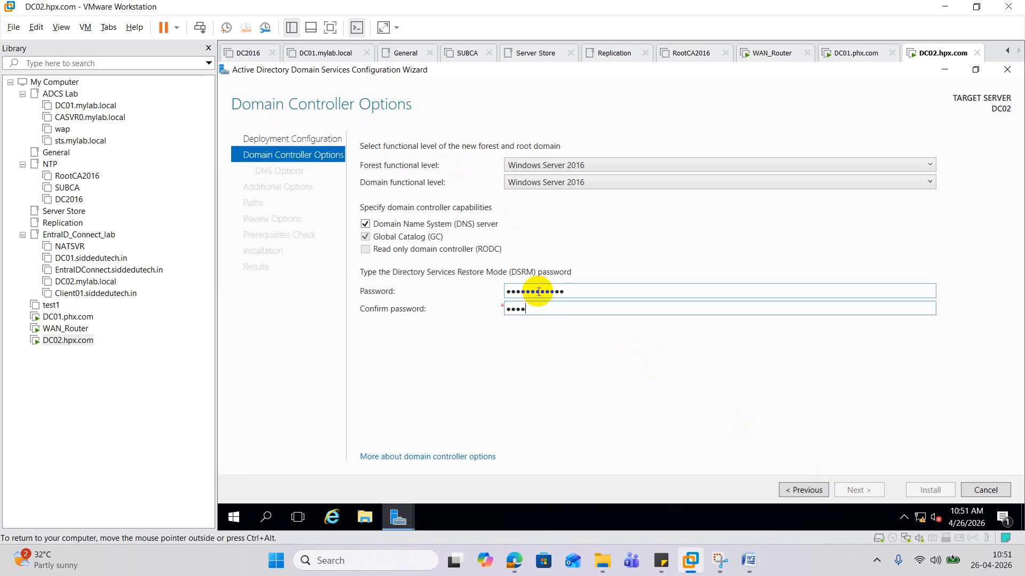
{"action": "type", "text": "***"}
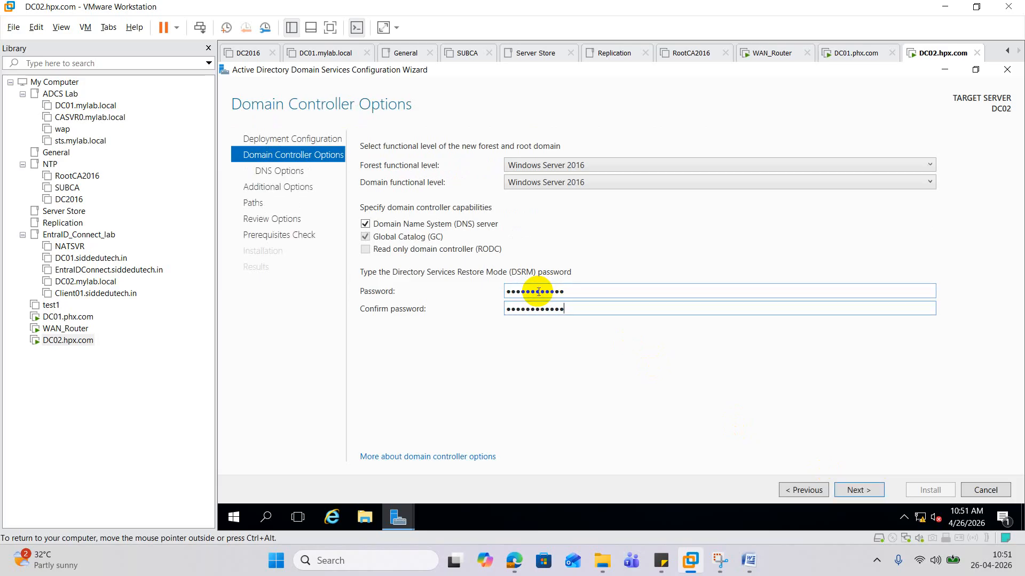
{"action": "left_click", "coordinate": [867, 490]}
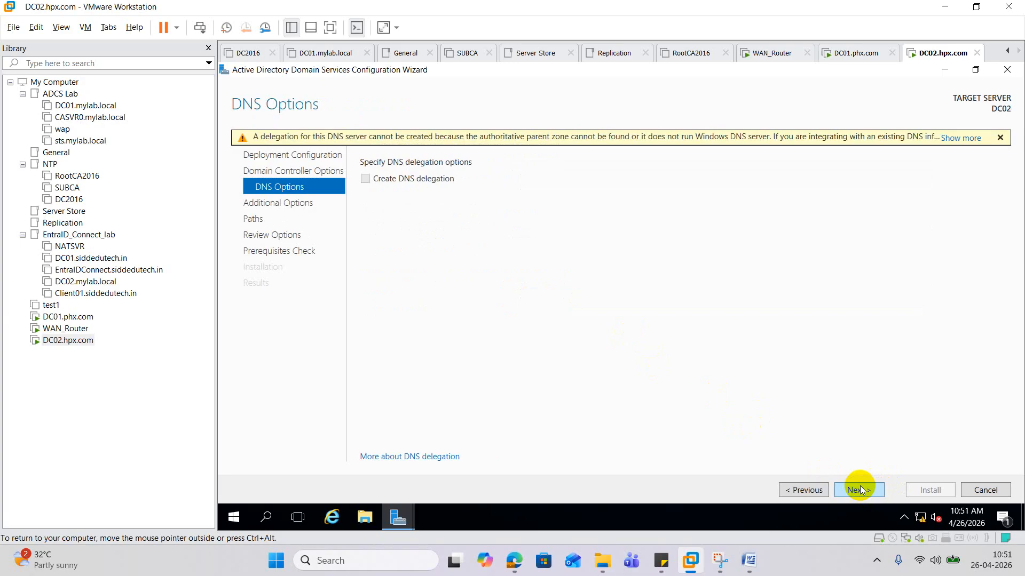
- Accept default DNS options, the HPX NetBIOS name and default paths through to the prerequisites check
{"action": "left_click", "coordinate": [859, 491]}
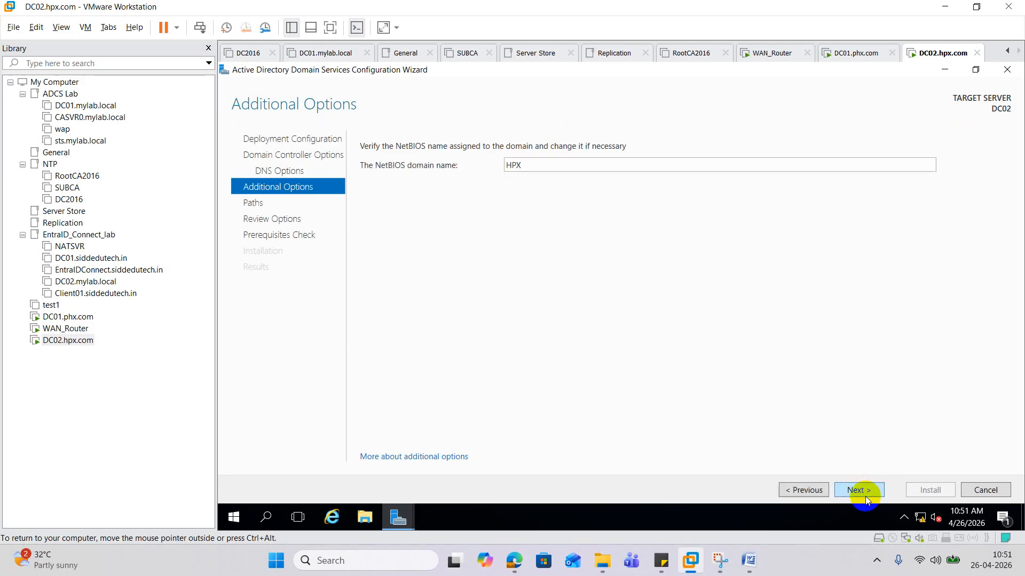
{"action": "left_click", "coordinate": [865, 496]}
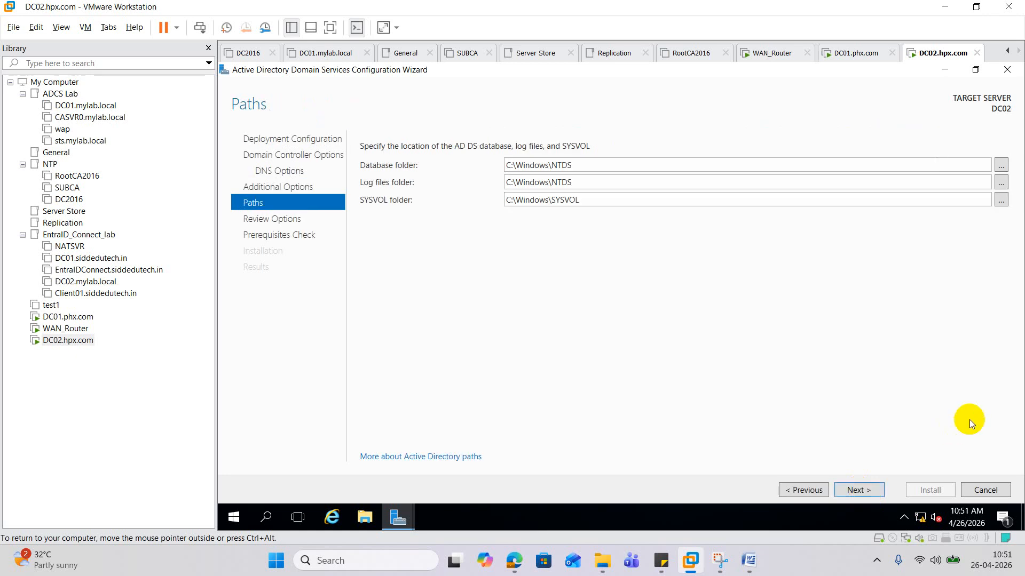
{"action": "left_click", "coordinate": [866, 490]}
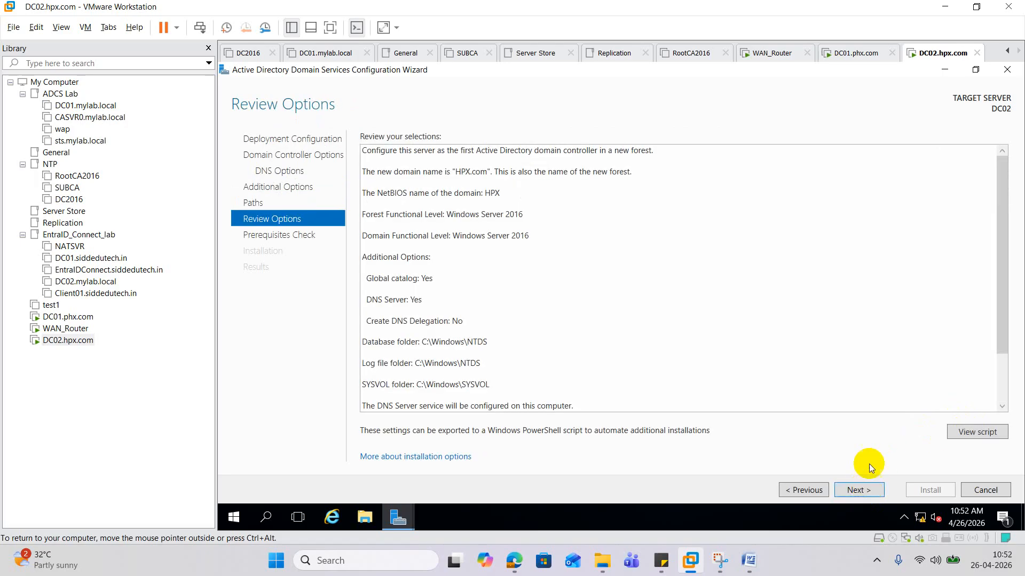
{"action": "left_click", "coordinate": [855, 493]}
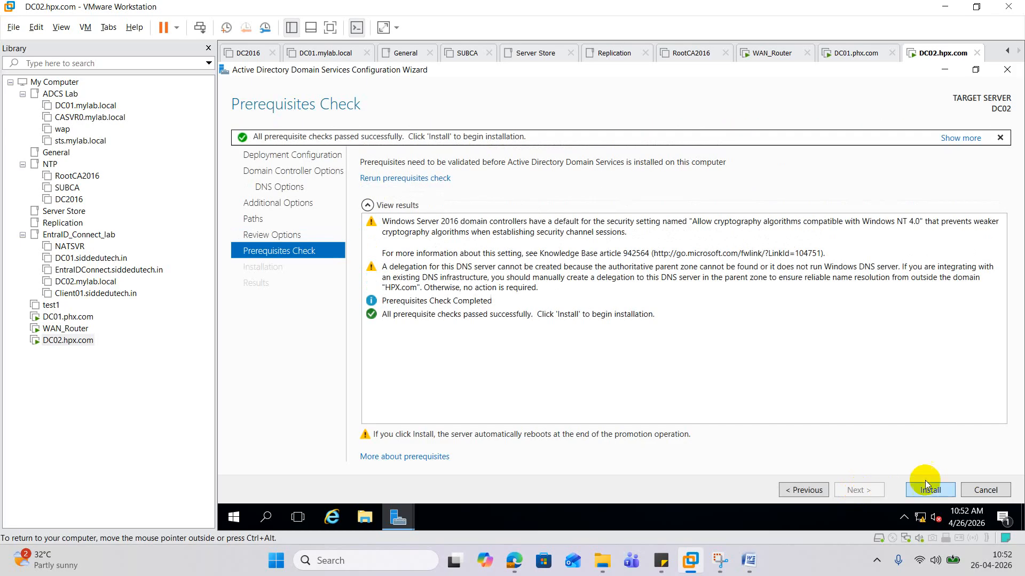
- Install AD DS on DC02, close the results page and let it restart
{"action": "left_click", "coordinate": [935, 492]}
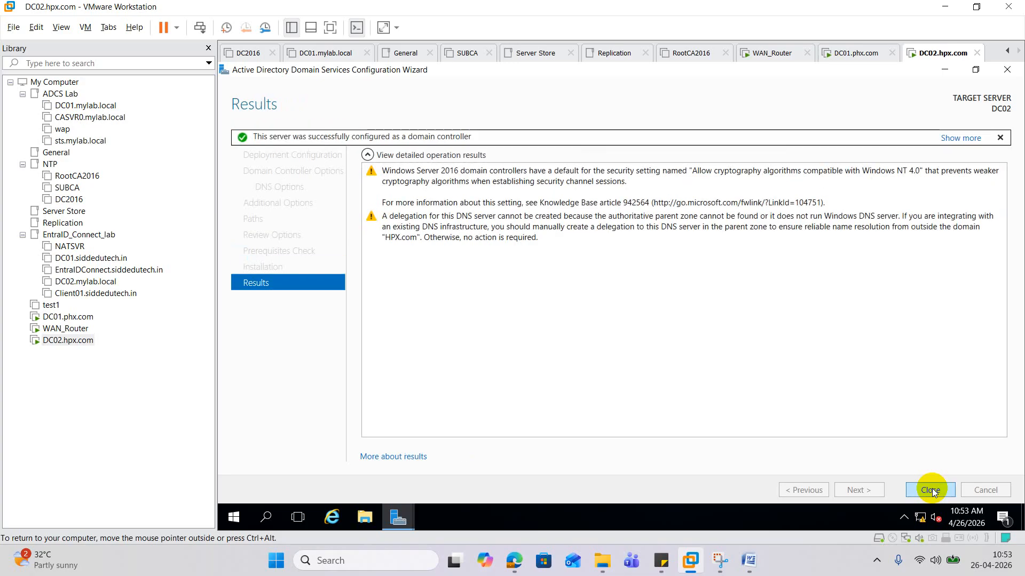
{"action": "left_click", "coordinate": [930, 490]}
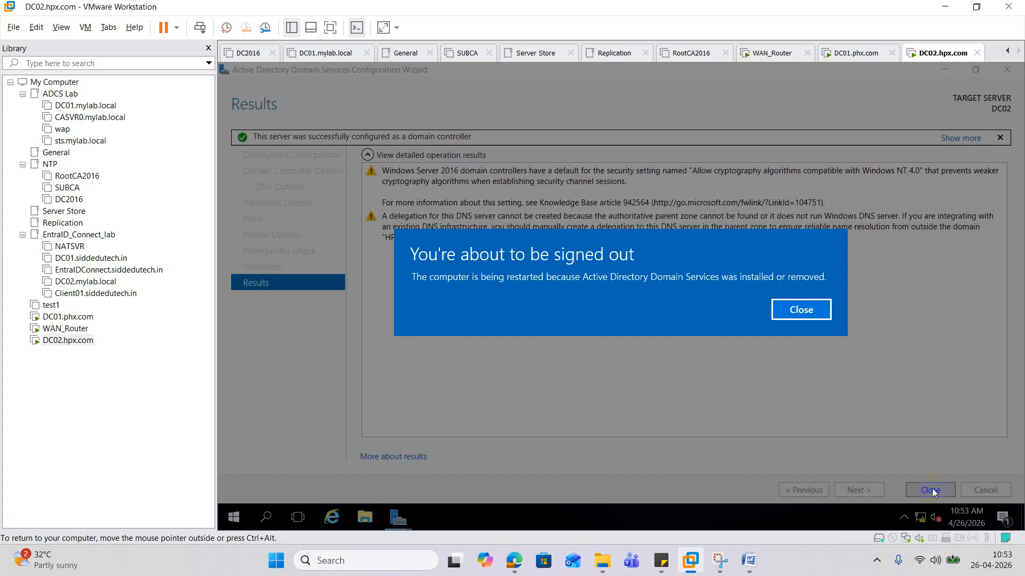
{"action": "left_click", "coordinate": [806, 312]}
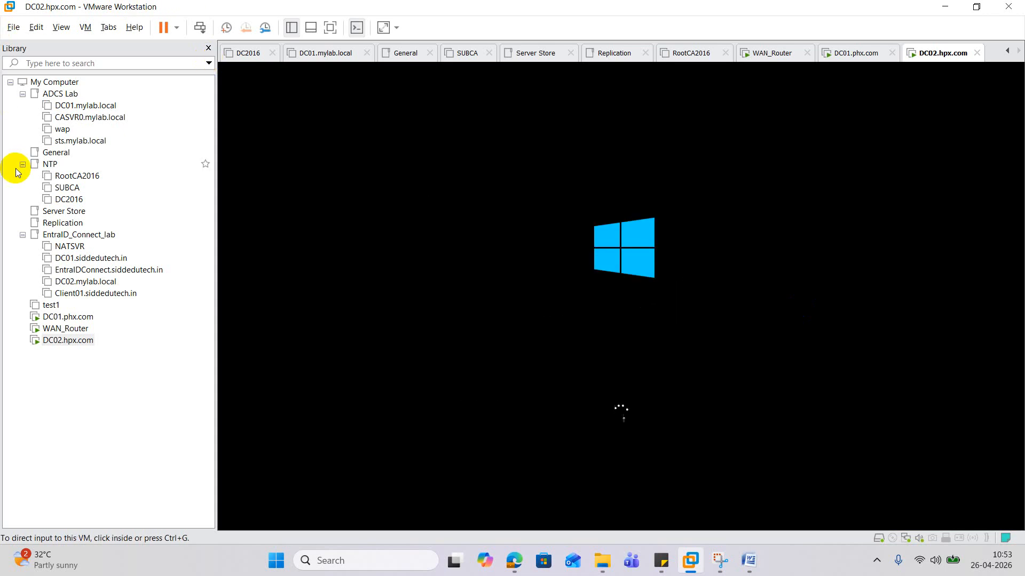
- Switch WAN_Router's floppy drive from an image file to a physical drive and dismiss the error
{"action": "left_click", "coordinate": [77, 329]}
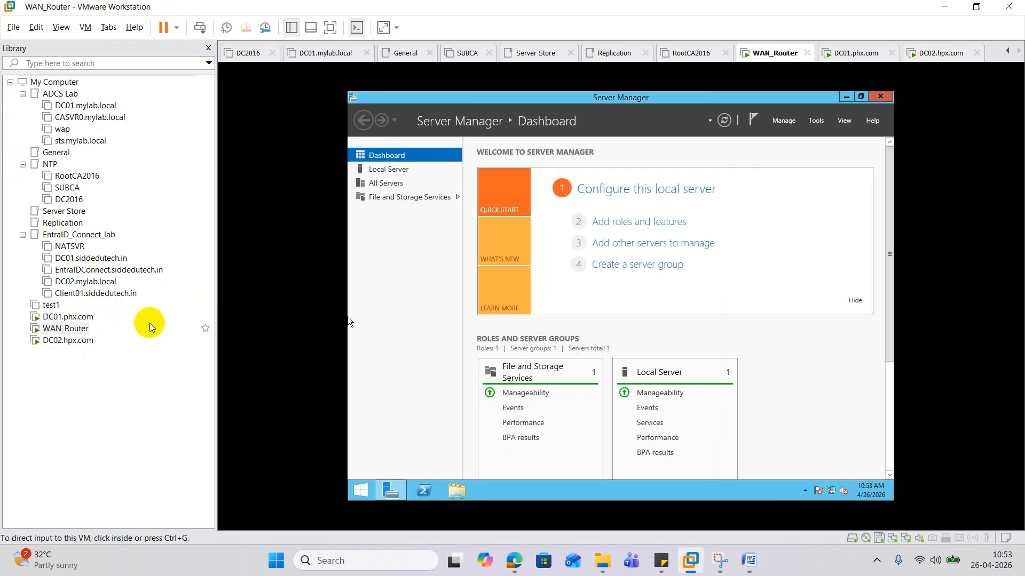
{"action": "right_click", "coordinate": [82, 328]}
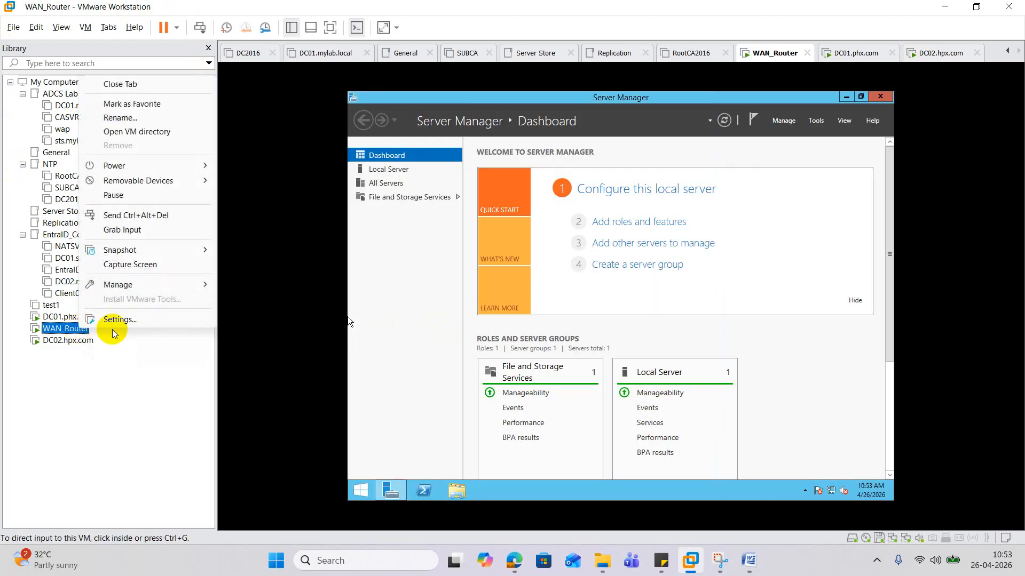
{"action": "left_click", "coordinate": [120, 320]}
{"action": "right_click", "coordinate": [285, 188]}
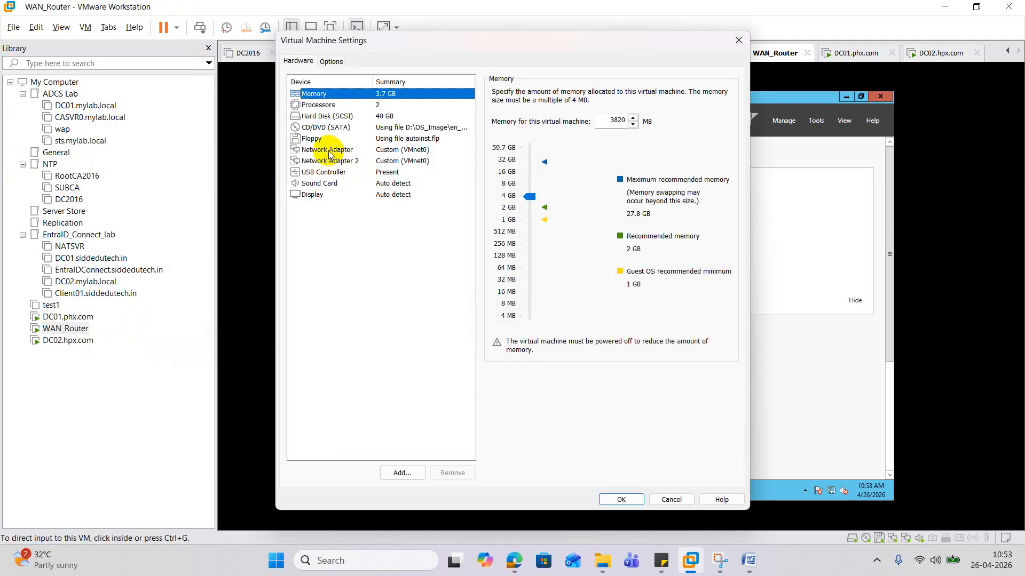
{"action": "left_click", "coordinate": [309, 138]}
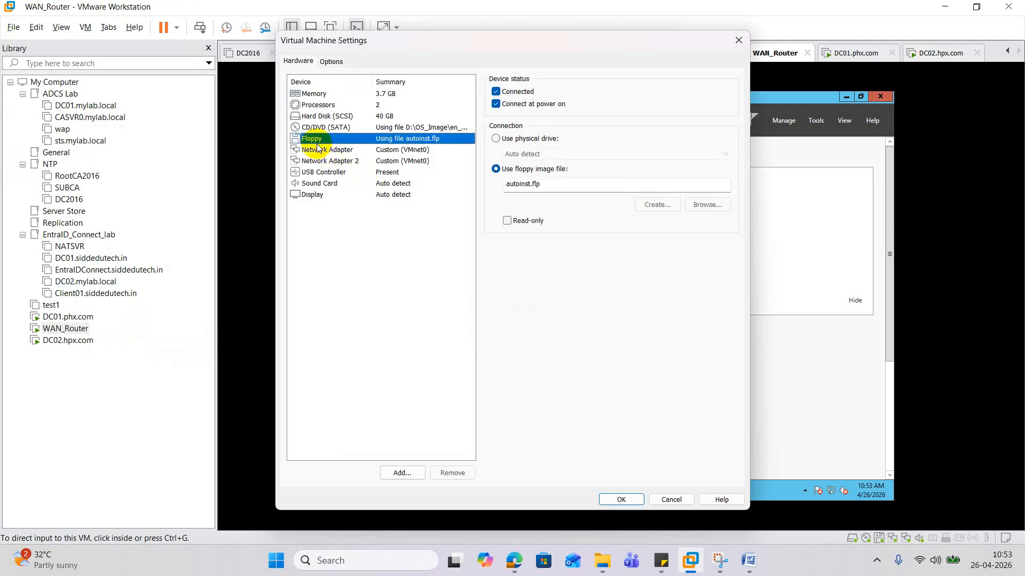
{"action": "left_click", "coordinate": [502, 142]}
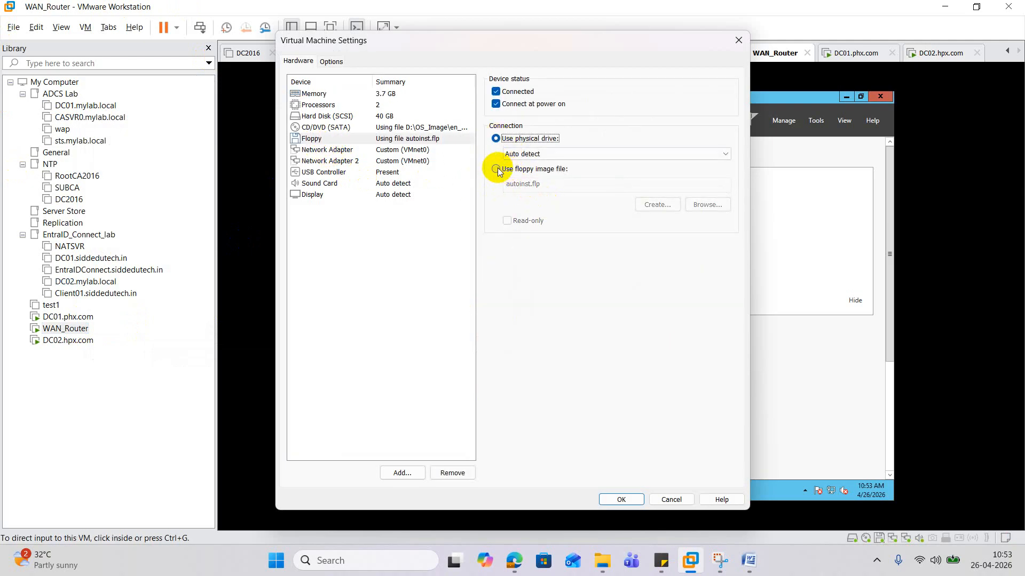
{"action": "left_click", "coordinate": [621, 498]}
{"action": "left_click", "coordinate": [539, 306]}
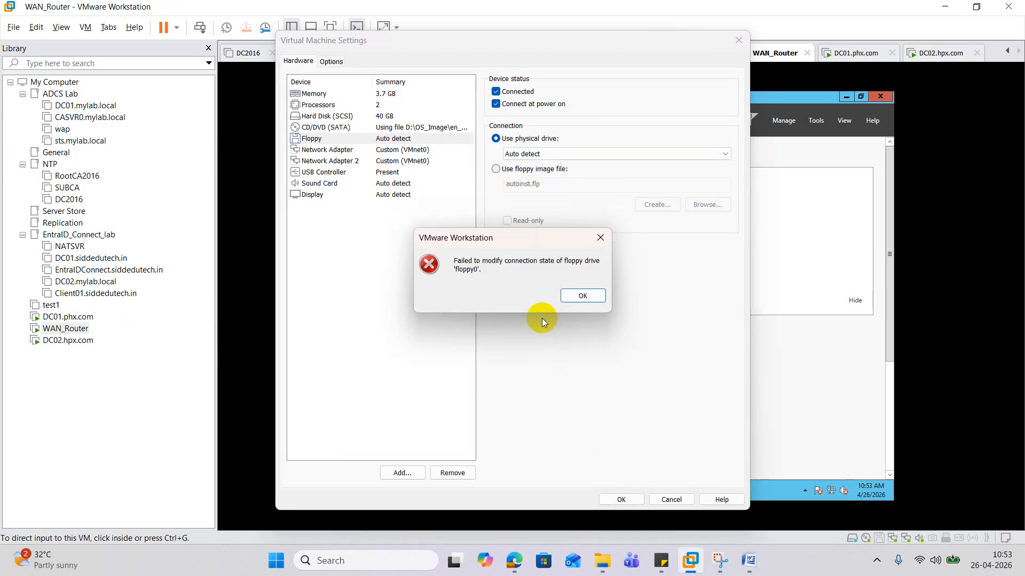
{"action": "left_click", "coordinate": [587, 296]}
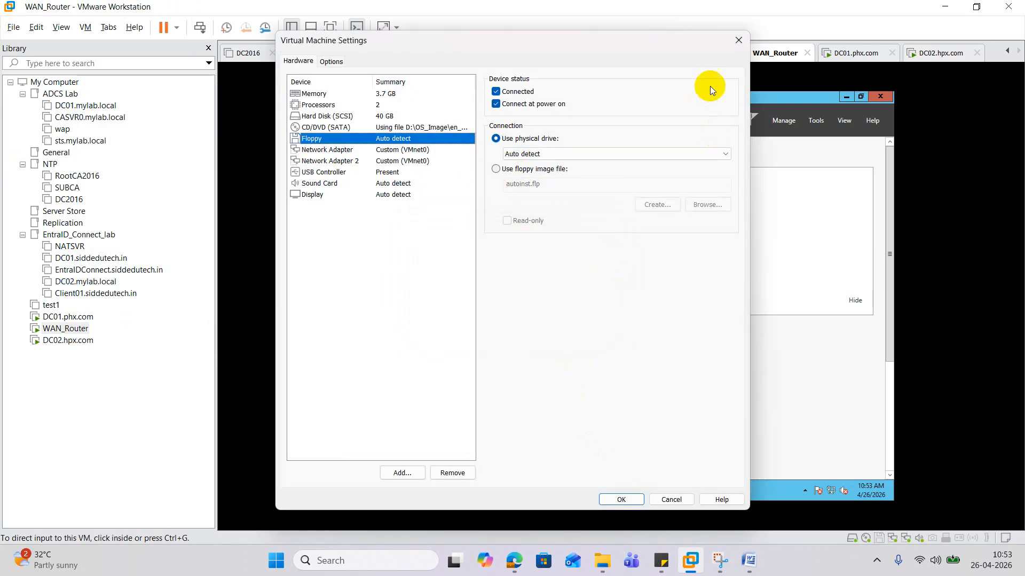
- Close WAN_Router's settings and start the VMware Tools installation on it
{"action": "left_click", "coordinate": [738, 40]}
{"action": "right_click", "coordinate": [77, 326]}
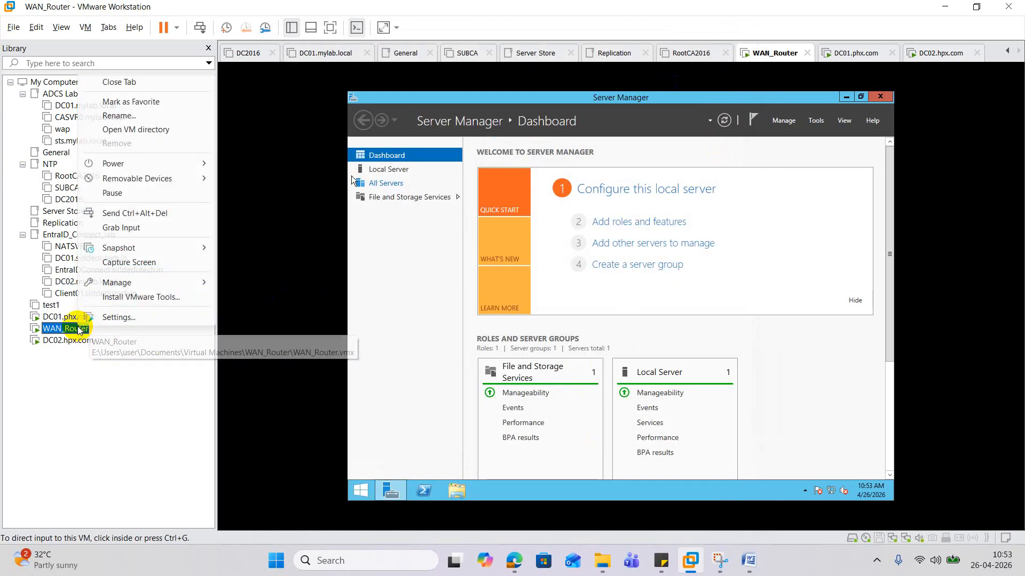
{"action": "left_click", "coordinate": [141, 298]}
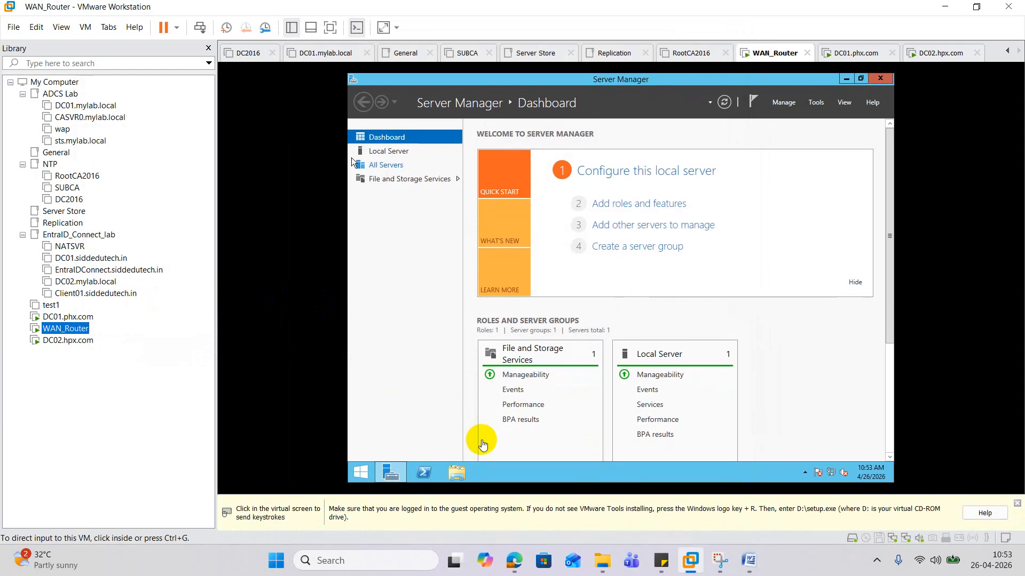
- Launch the VMware Tools installer from the guest's DVD drive and approve the UAC prompt
{"action": "left_click", "coordinate": [461, 472]}
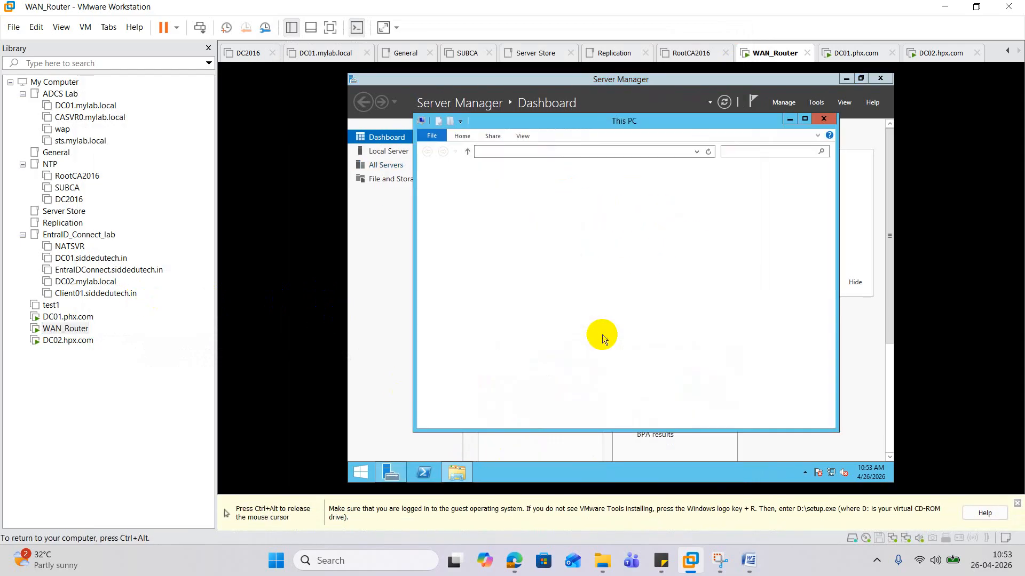
{"action": "left_click", "coordinate": [534, 332]}
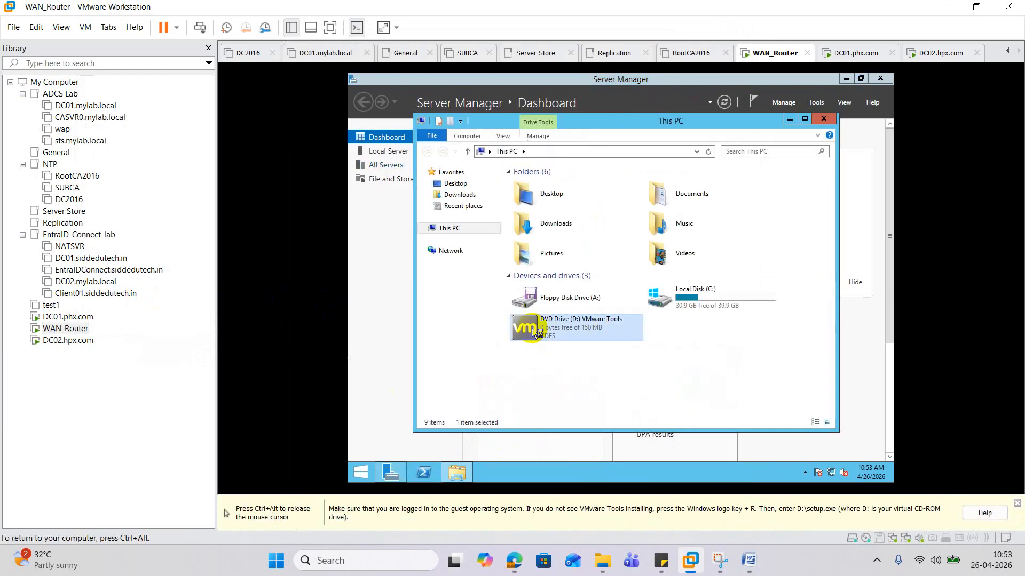
{"action": "double_click", "coordinate": [533, 329]}
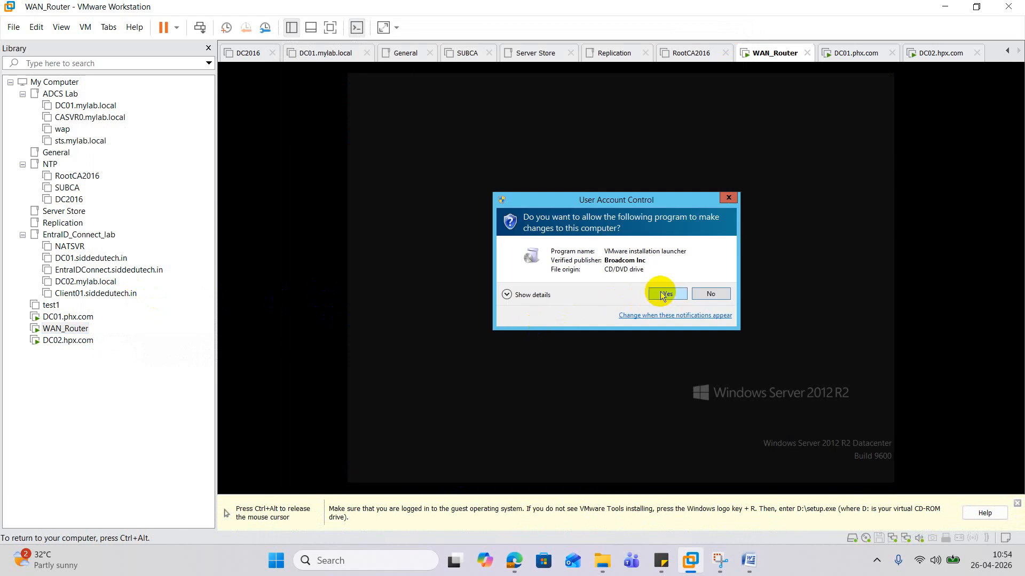
{"action": "left_click", "coordinate": [662, 294]}
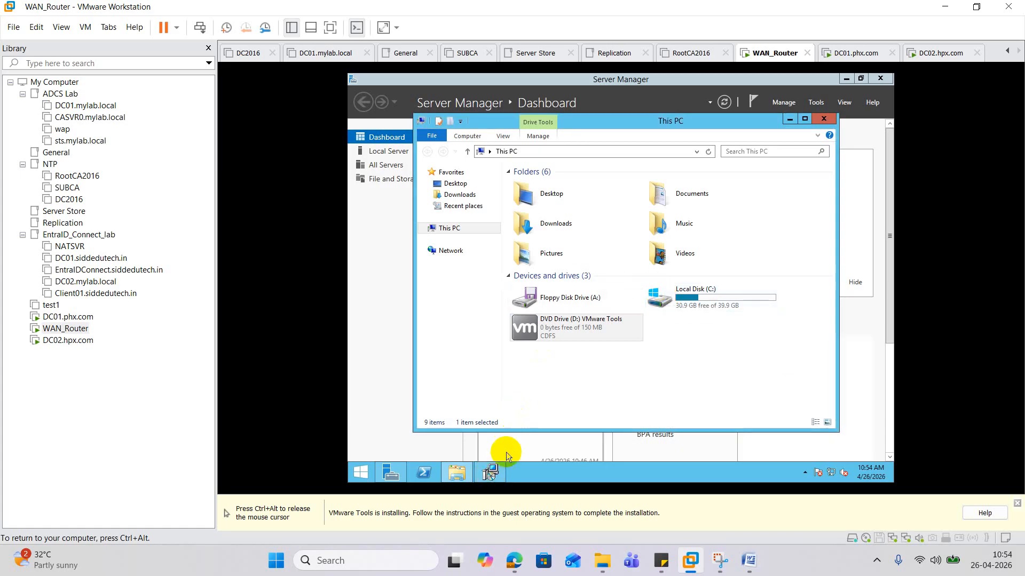
- Run the VMware Tools setup wizard with the default setup type and finish it
{"action": "left_click", "coordinate": [493, 473]}
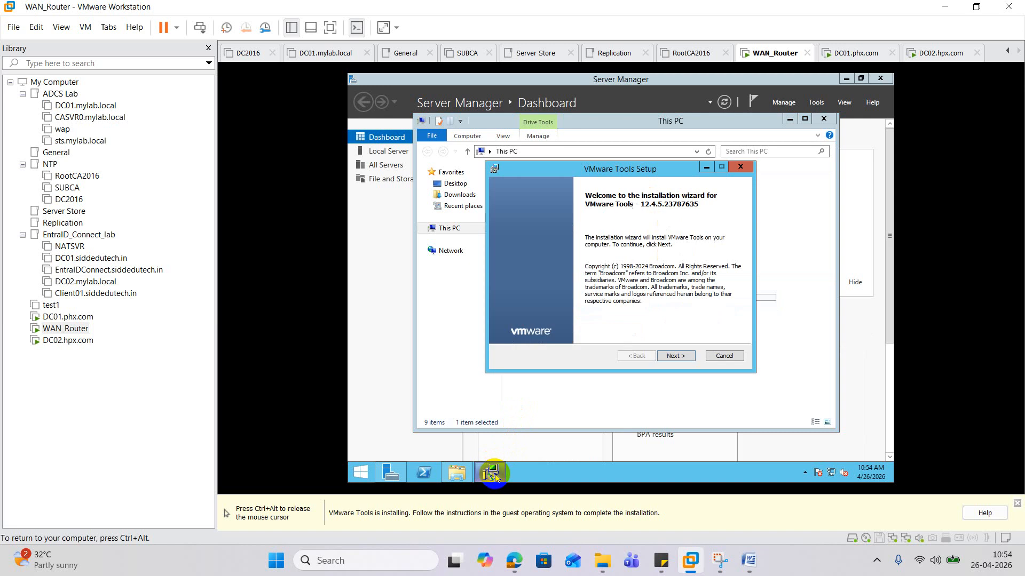
{"action": "left_click", "coordinate": [683, 356]}
{"action": "left_click", "coordinate": [684, 358]}
{"action": "left_click", "coordinate": [683, 358]}
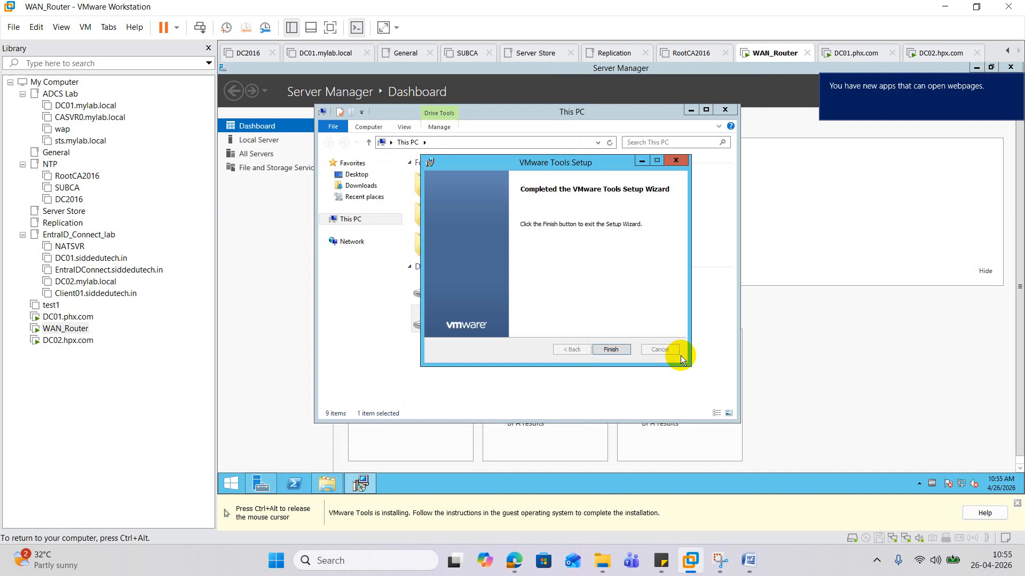
{"action": "left_click", "coordinate": [614, 352]}
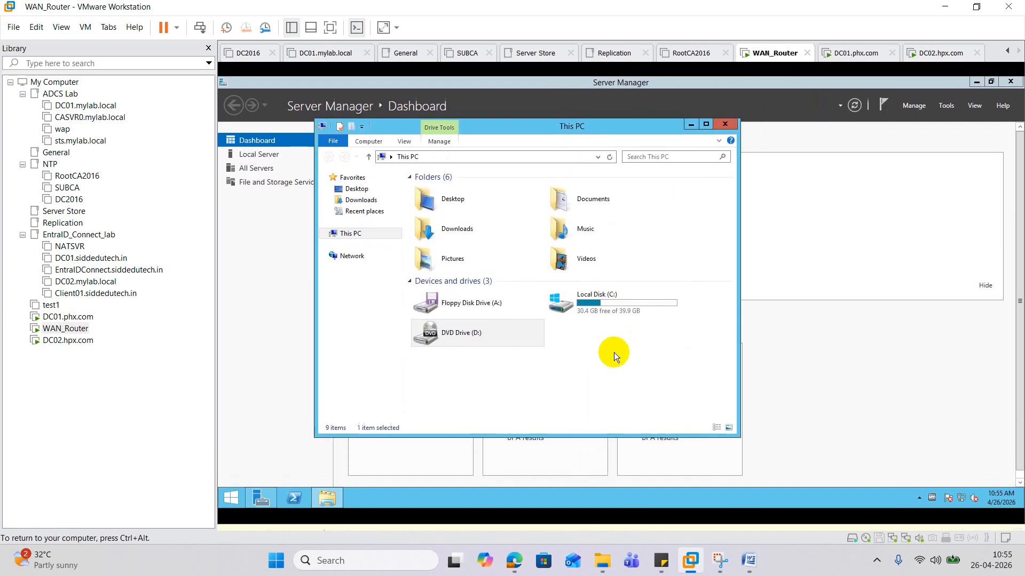
- Restart WAN_Router to complete VMware Tools, then return to its desktop
{"action": "left_click", "coordinate": [592, 315]}
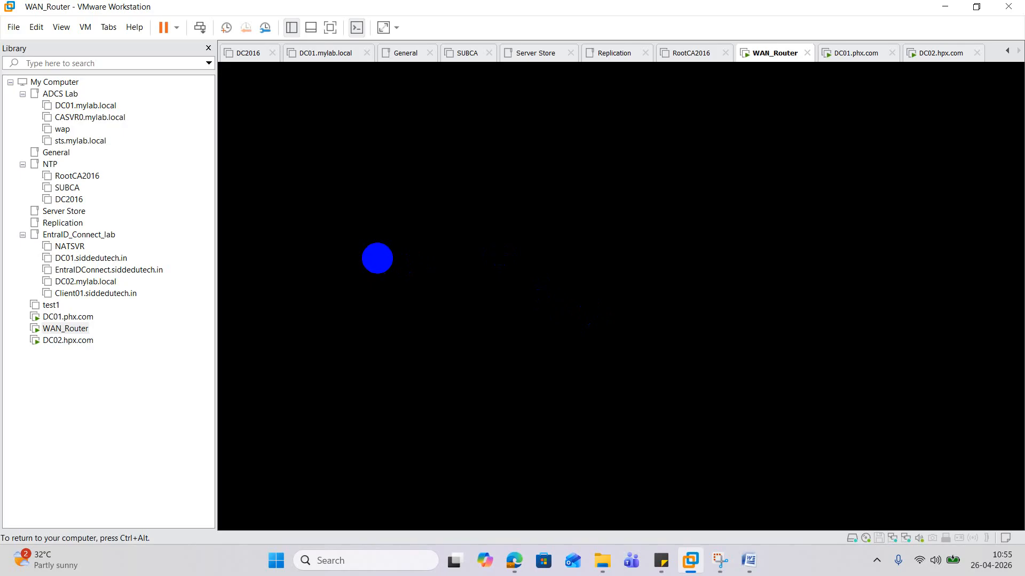
{"action": "key", "text": "ctrl+alt"}
{"action": "left_click", "coordinate": [75, 340]}
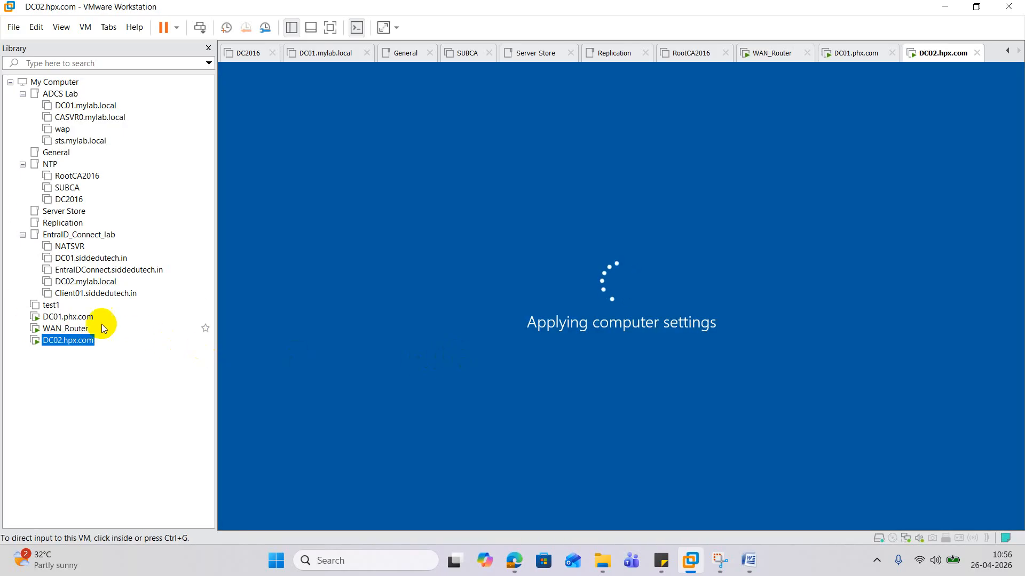
{"action": "left_click", "coordinate": [65, 331]}
{"action": "left_click", "coordinate": [428, 305]}
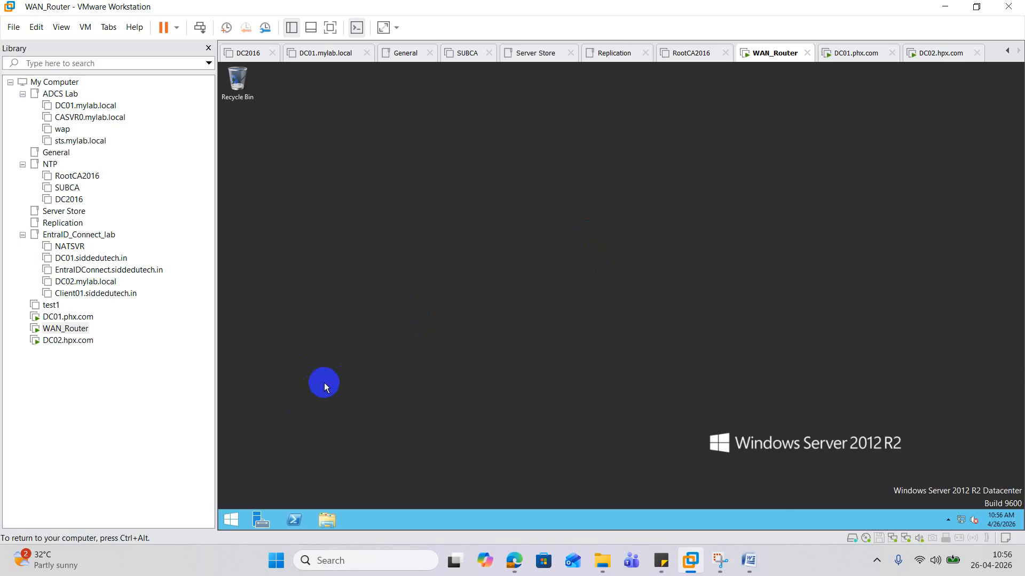
- Via ncpa, assign Ethernet0 static IPv4 10.10.10.11 with subnet mask 255.0.0.0
{"action": "right_click", "coordinate": [231, 521]}
{"action": "left_click", "coordinate": [276, 483]}
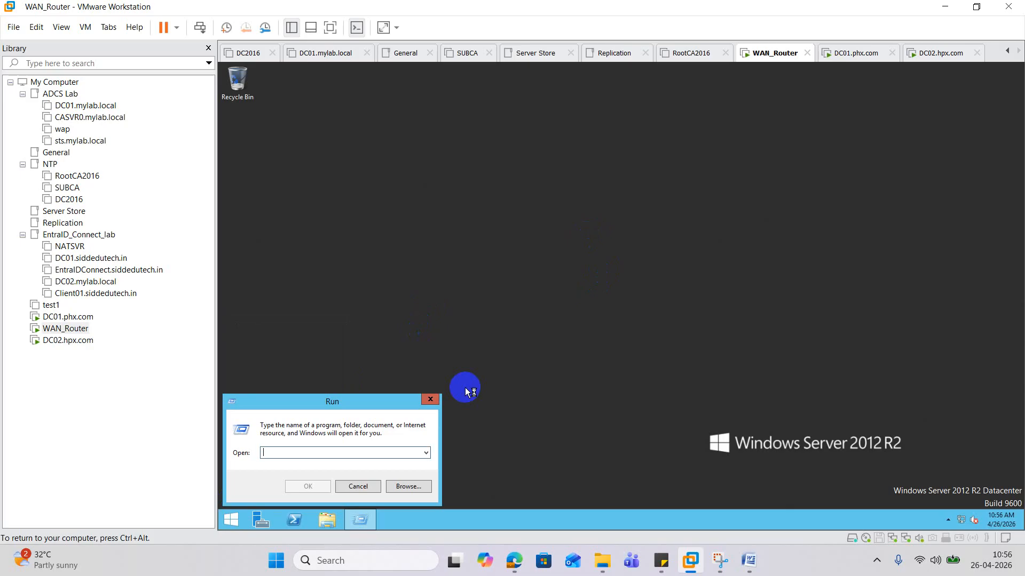
{"action": "type", "text": "ncpa.cpl"}
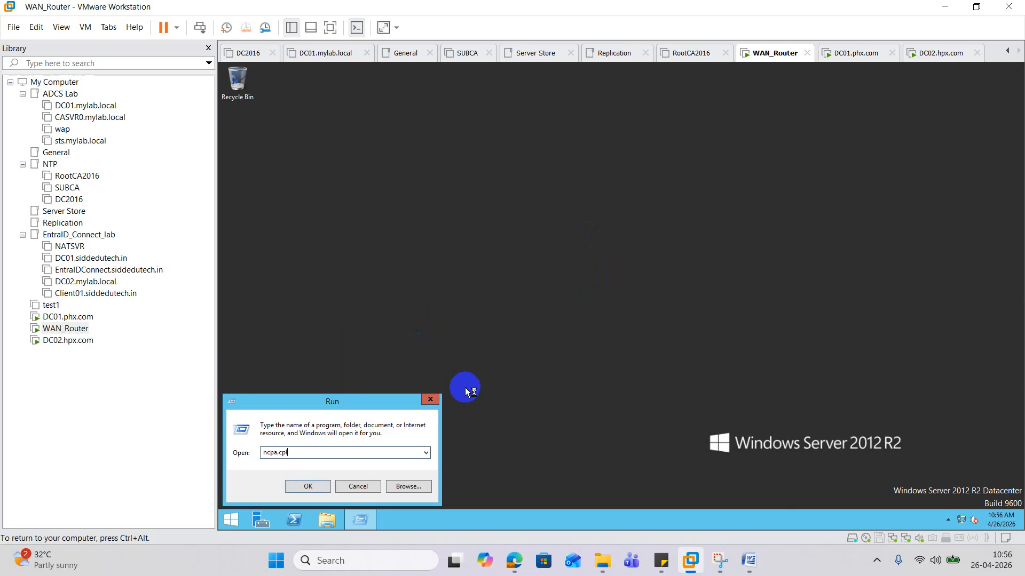
{"action": "key", "text": "Return"}
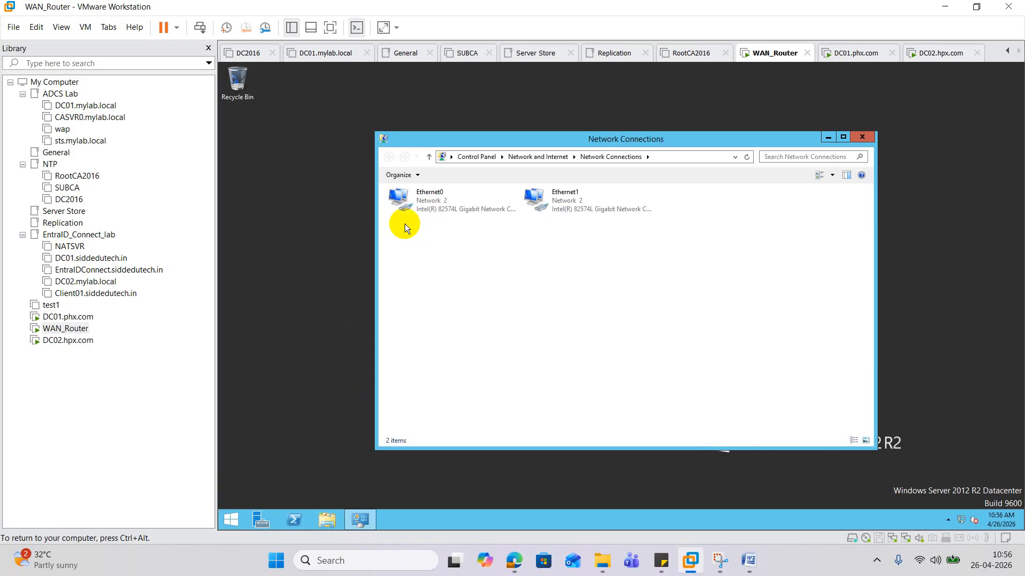
{"action": "right_click", "coordinate": [416, 201]}
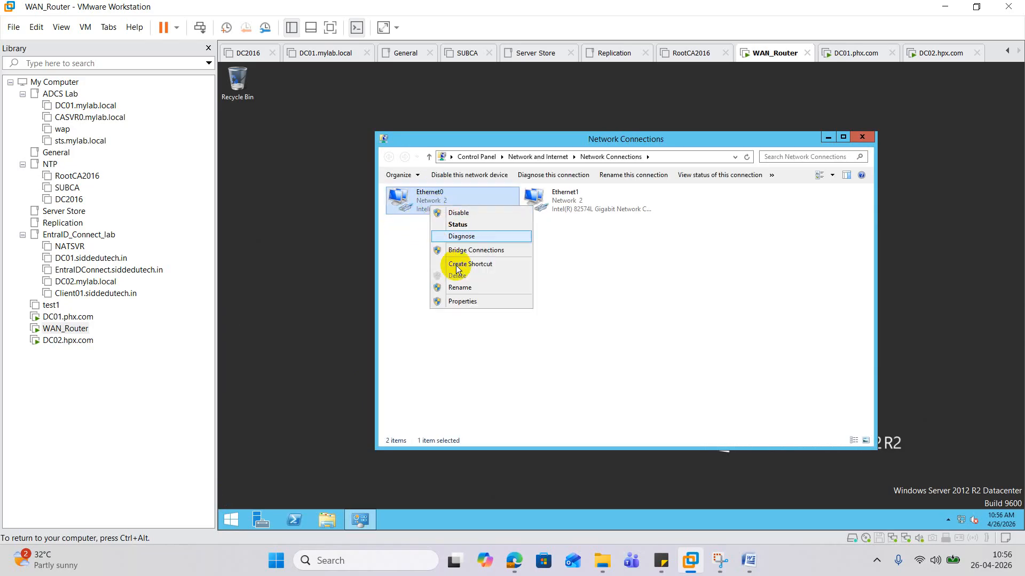
{"action": "left_click", "coordinate": [467, 304]}
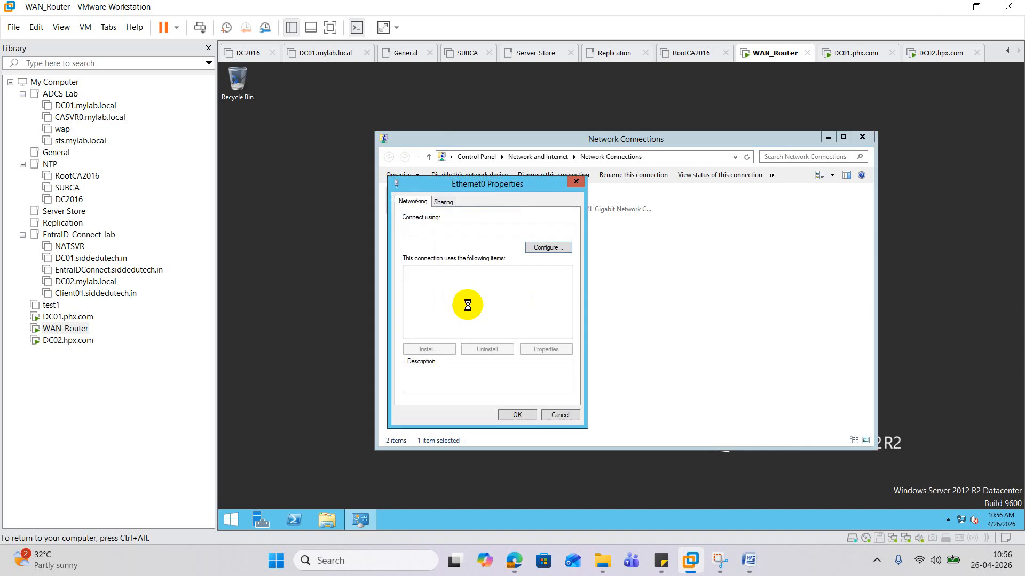
{"action": "left_click", "coordinate": [743, 260]}
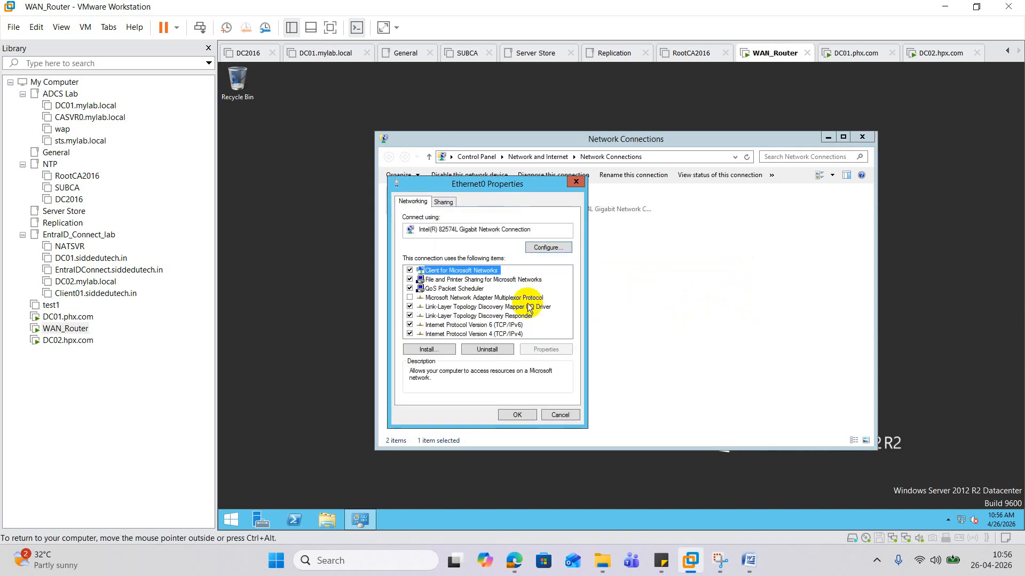
{"action": "double_click", "coordinate": [458, 333]}
{"action": "left_click", "coordinate": [458, 303]}
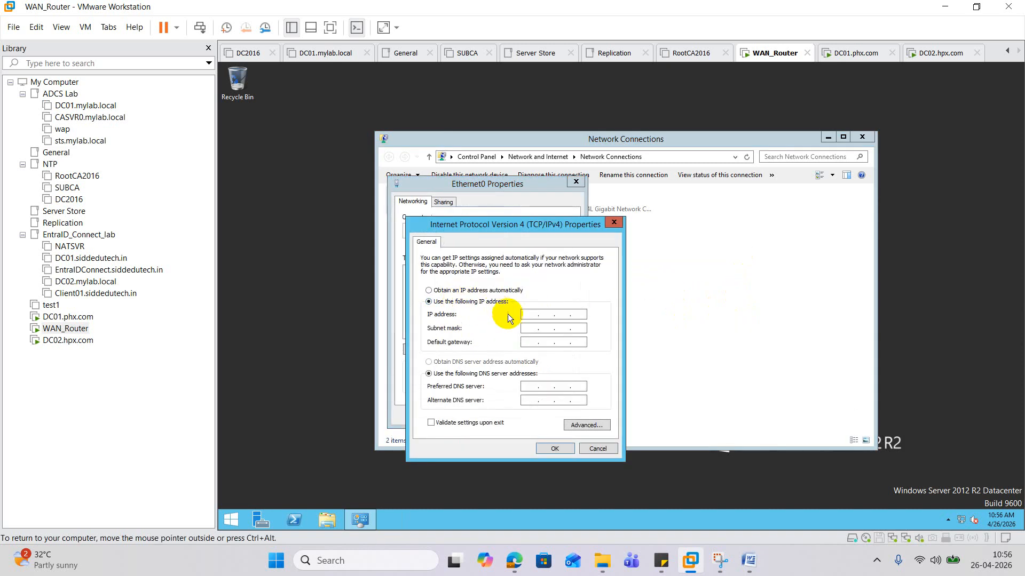
{"action": "type", "text": "10"}
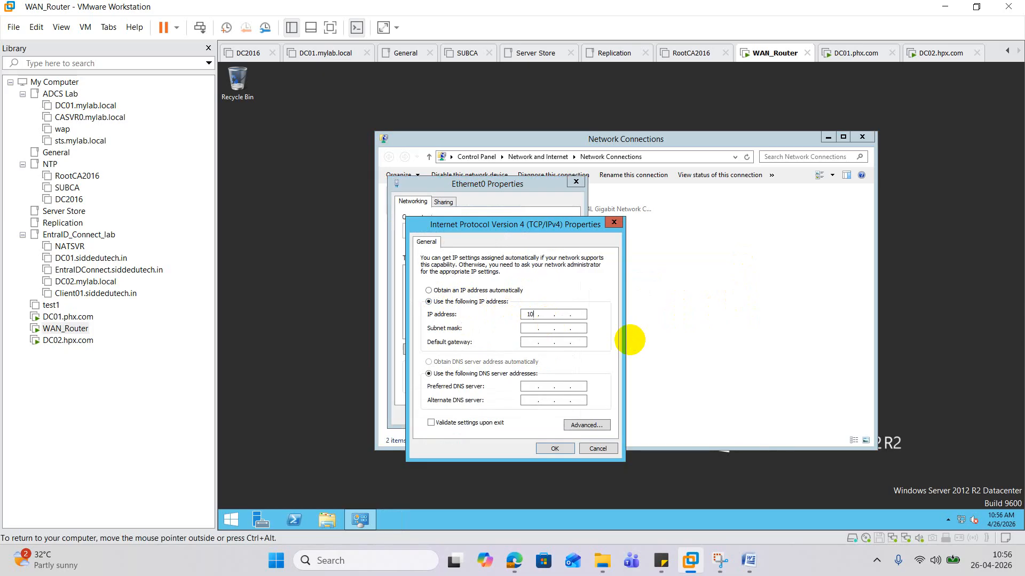
{"action": "type", "text": ".10.10."}
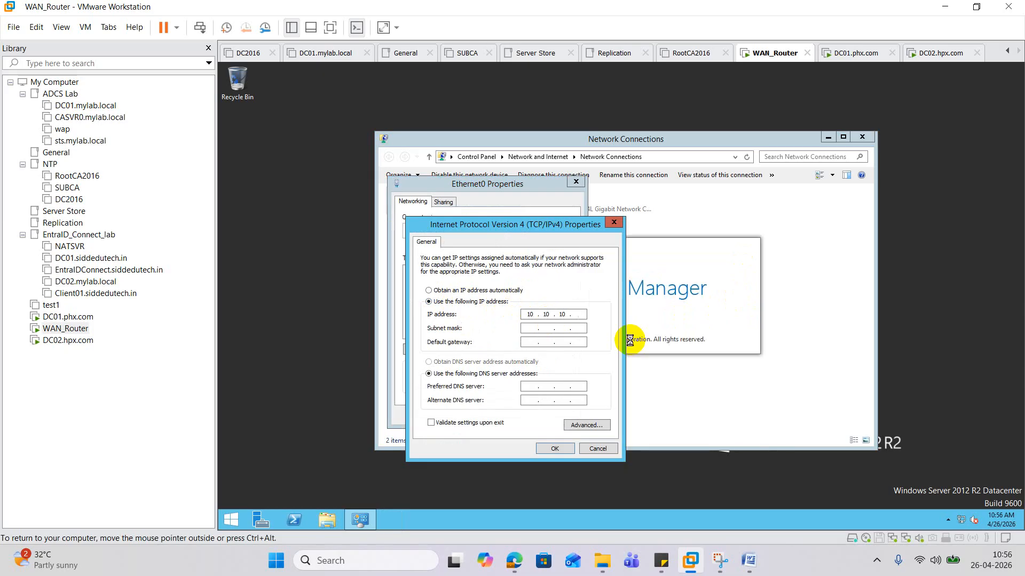
{"action": "type", "text": "11"}
{"action": "key", "text": "Tab"}
{"action": "key", "text": "Tab"}
{"action": "key", "text": "Tab"}
{"action": "key", "text": "Tab"}
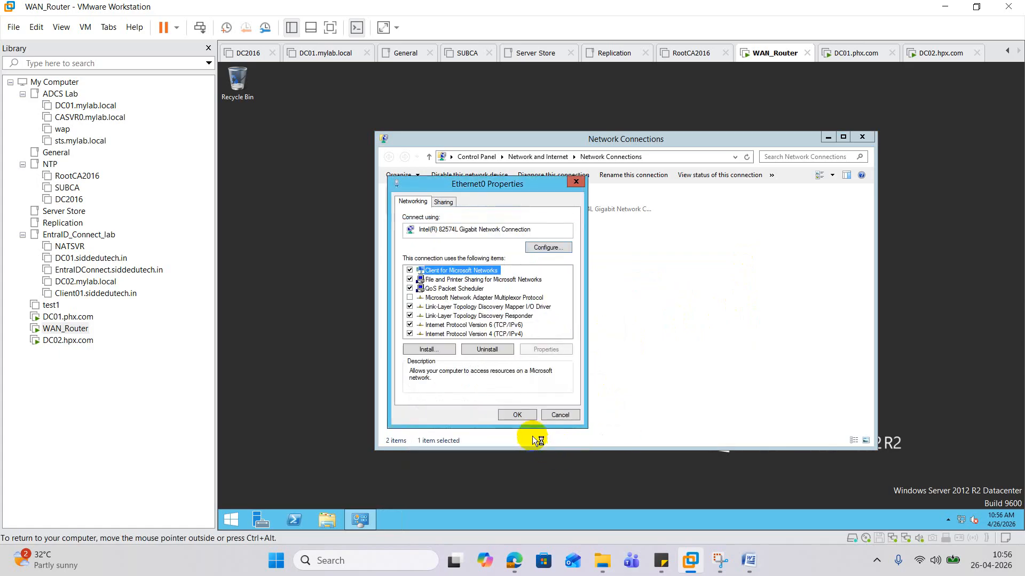
{"action": "left_click", "coordinate": [521, 418]}
- Open Ethernet1's properties and turn off IPv6 on it
{"action": "left_click", "coordinate": [568, 206]}
{"action": "right_click", "coordinate": [568, 206]}
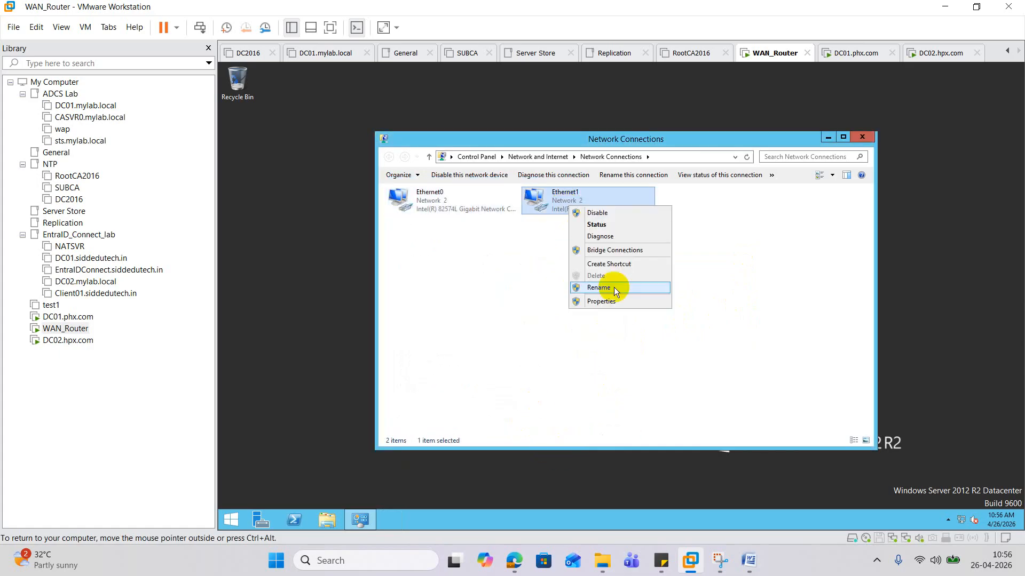
{"action": "left_click", "coordinate": [615, 306]}
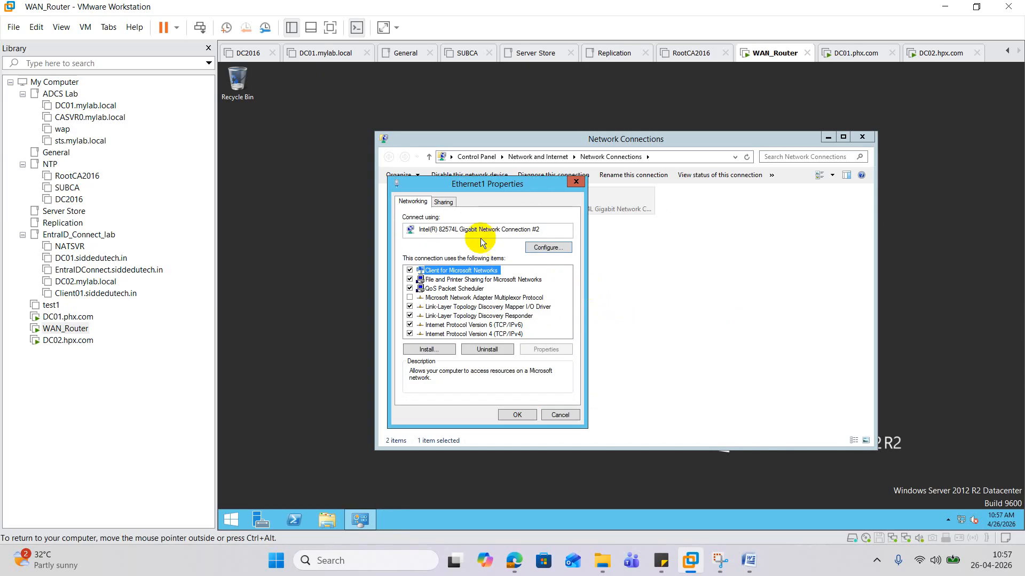
{"action": "left_click", "coordinate": [427, 326]}
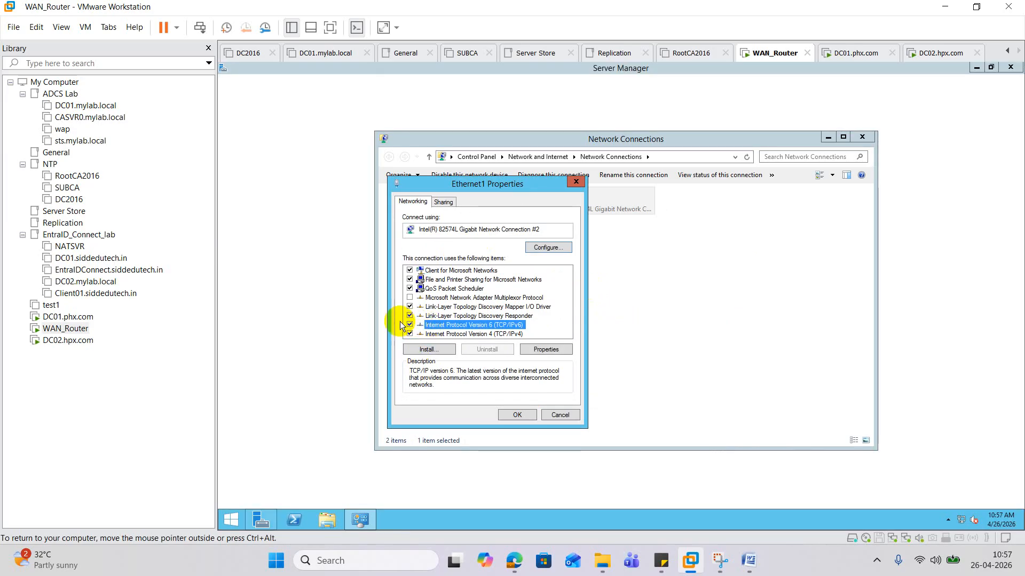
{"action": "left_click", "coordinate": [410, 325]}
- Give Ethernet1 static IPv4 20.20.20.21 with mask 255.0.0.0 and close Network Connections
{"action": "double_click", "coordinate": [472, 334]}
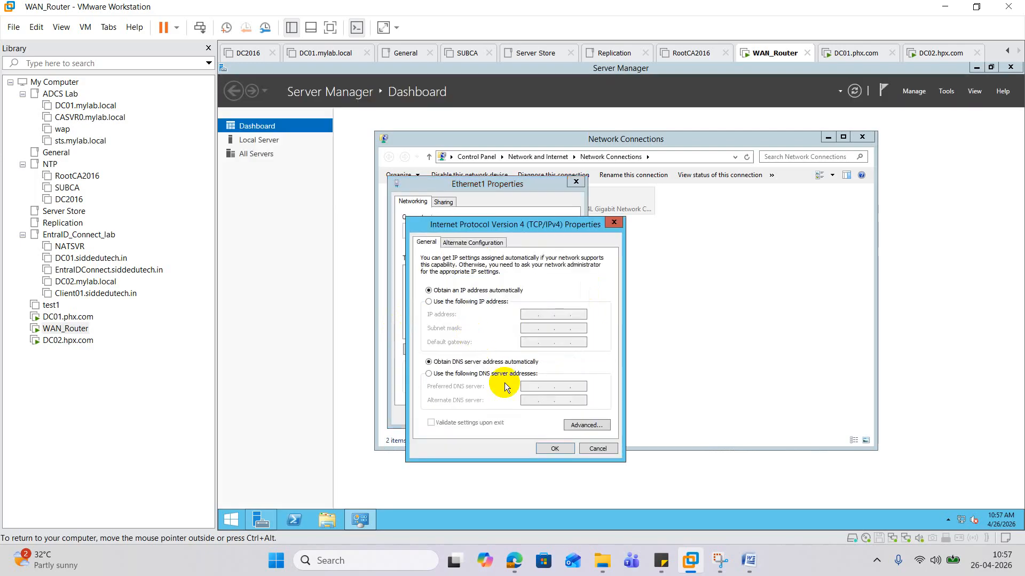
{"action": "left_click", "coordinate": [472, 303]}
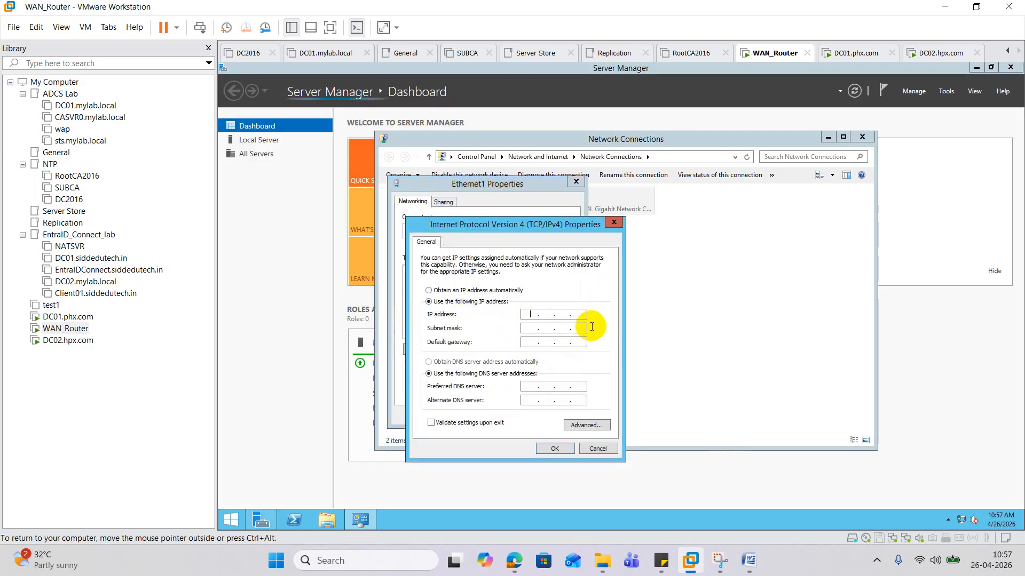
{"action": "type", "text": "2"}
{"action": "type", "text": "0.2"}
{"action": "type", "text": "0.20"}
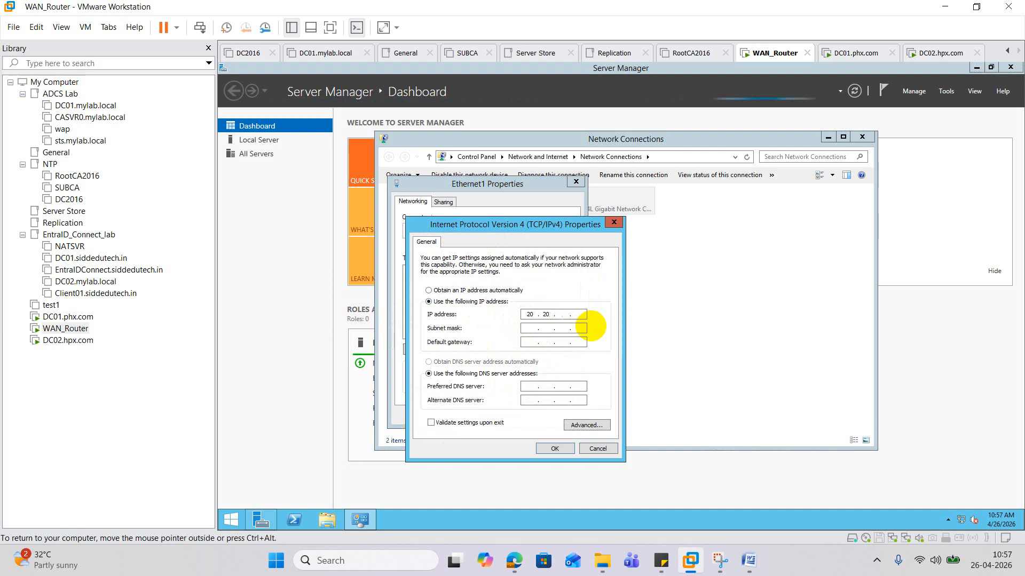
{"action": "type", "text": ".21"}
{"action": "left_click", "coordinate": [582, 327]}
{"action": "left_click", "coordinate": [558, 449]}
{"action": "left_click", "coordinate": [528, 417]}
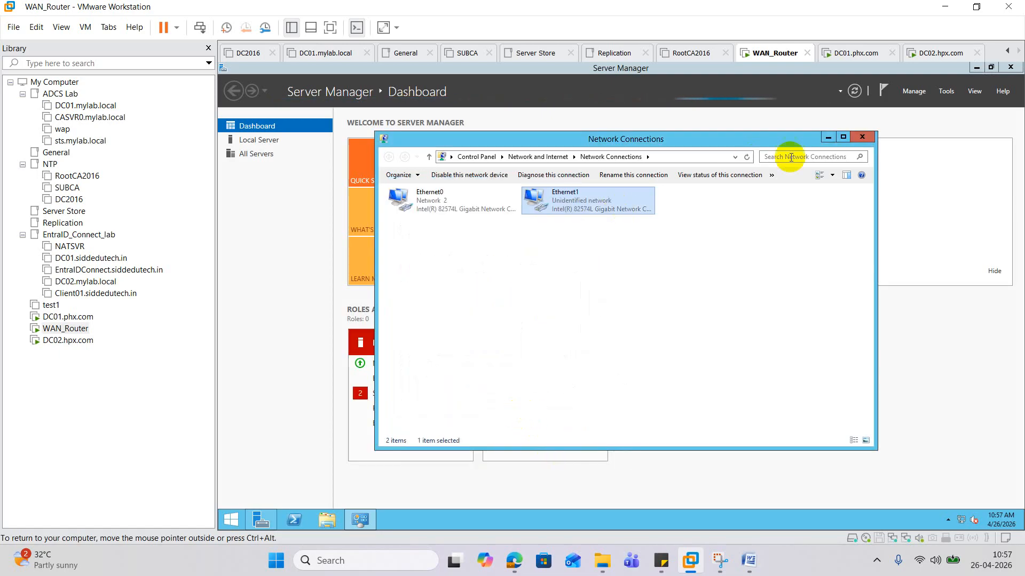
{"action": "left_click", "coordinate": [862, 136]}
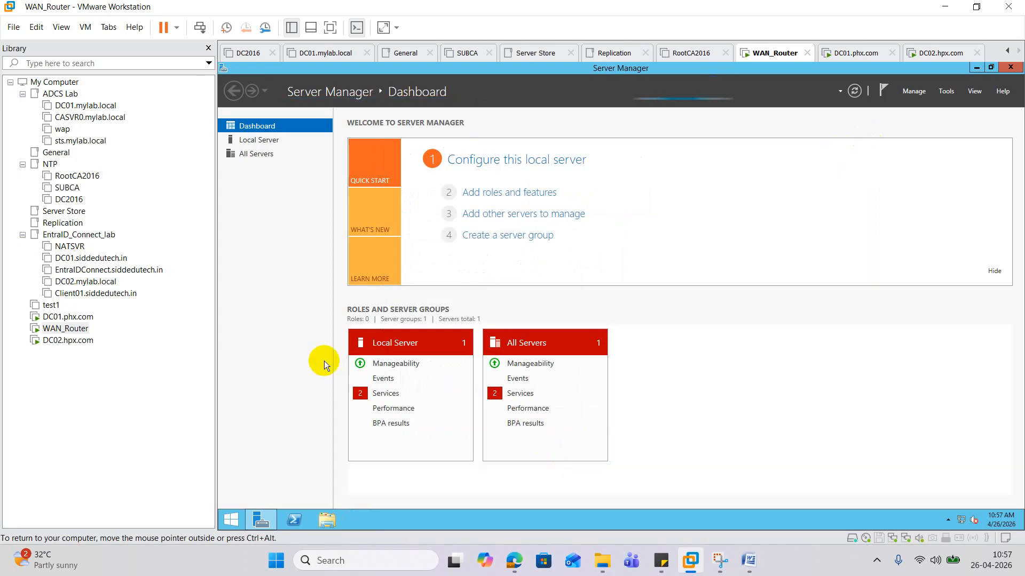
- Through firewall.cpl, turn Windows Firewall off for both private and public networks
{"action": "right_click", "coordinate": [231, 519]}
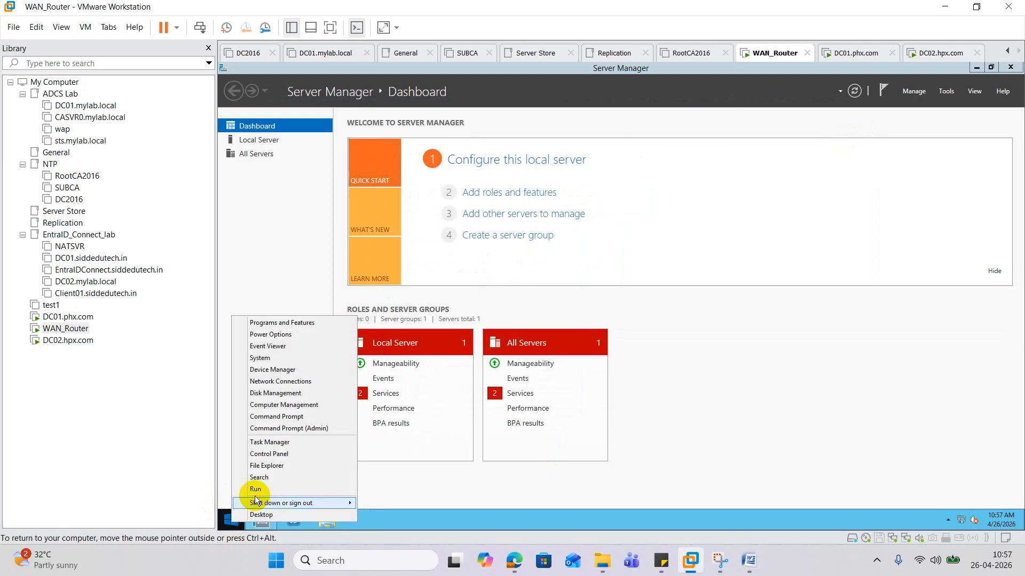
{"action": "left_click", "coordinate": [271, 486]}
{"action": "type", "text": "f"}
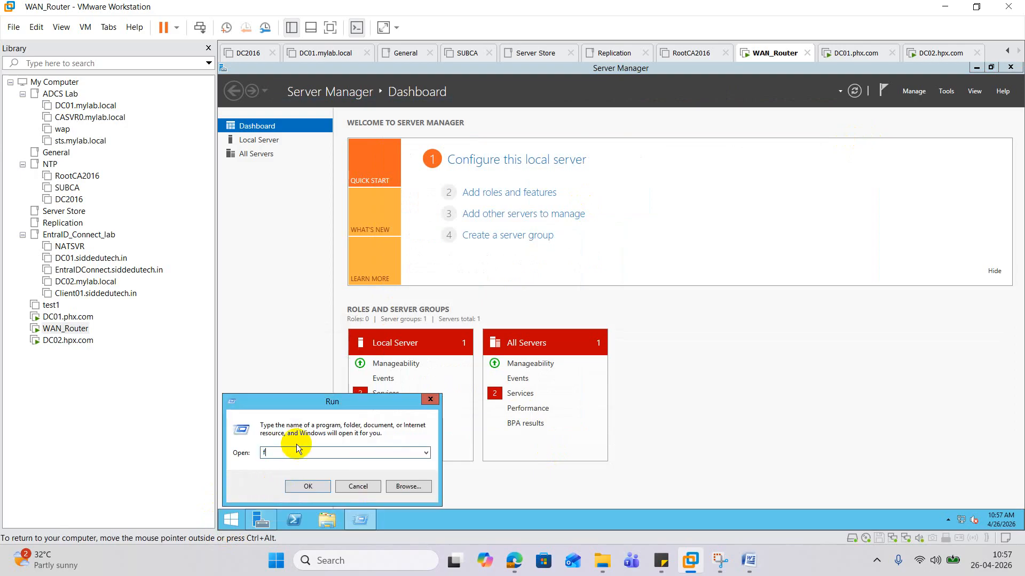
{"action": "type", "text": "irewall.cpl"}
{"action": "key", "text": "Return"}
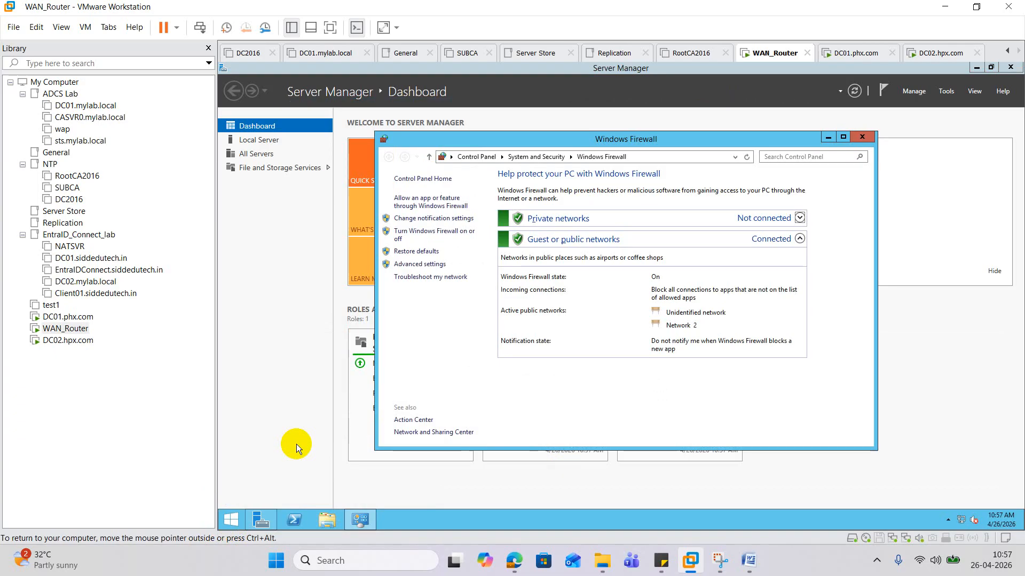
{"action": "left_click", "coordinate": [430, 234]}
{"action": "left_click", "coordinate": [528, 256]}
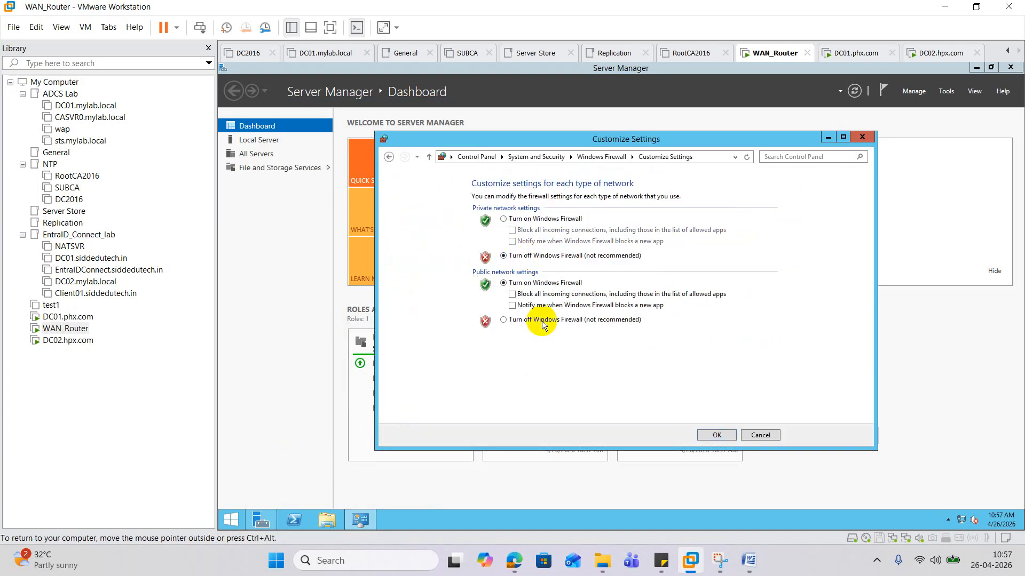
{"action": "left_click", "coordinate": [529, 320]}
{"action": "left_click", "coordinate": [713, 435]}
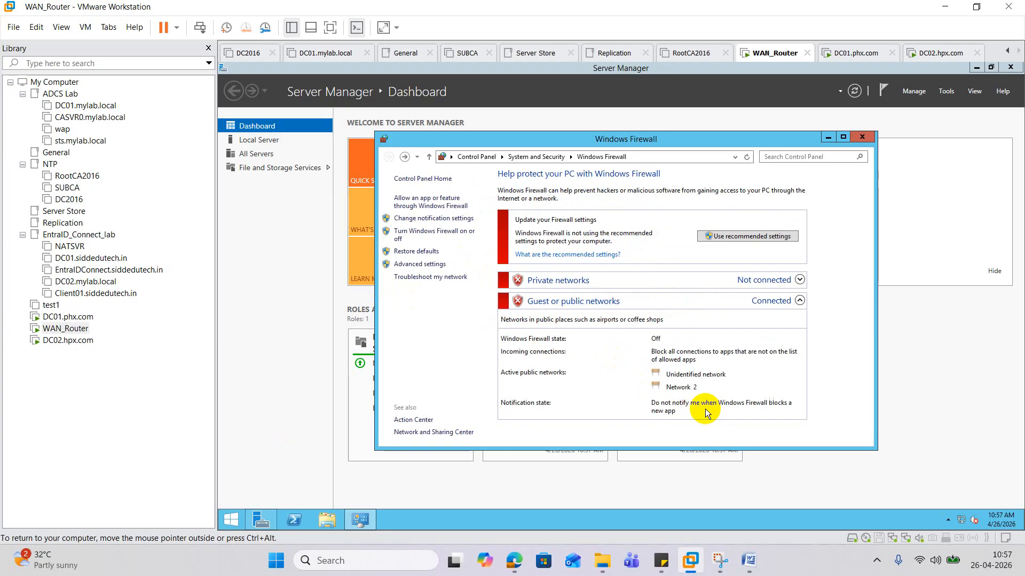
{"action": "left_click", "coordinate": [871, 138]}
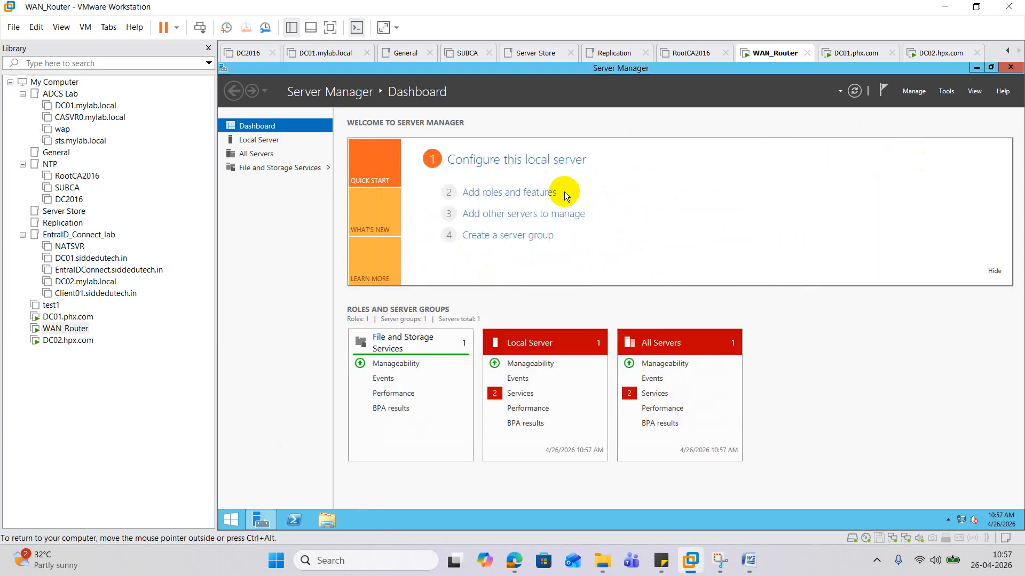
- Launch the Add Roles and Features wizard and move past its first two pages
{"action": "left_click", "coordinate": [518, 192]}
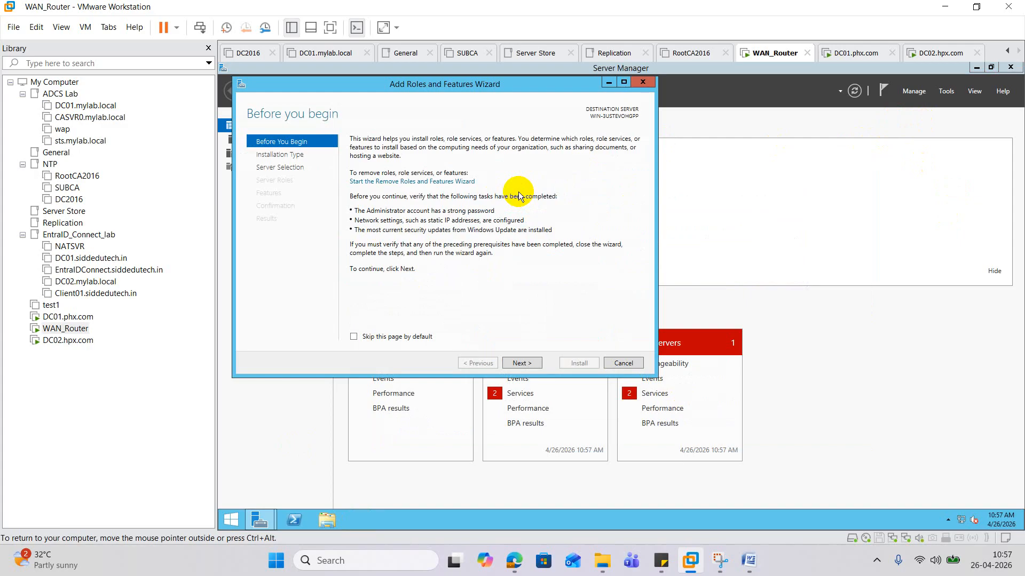
{"action": "left_click", "coordinate": [520, 363]}
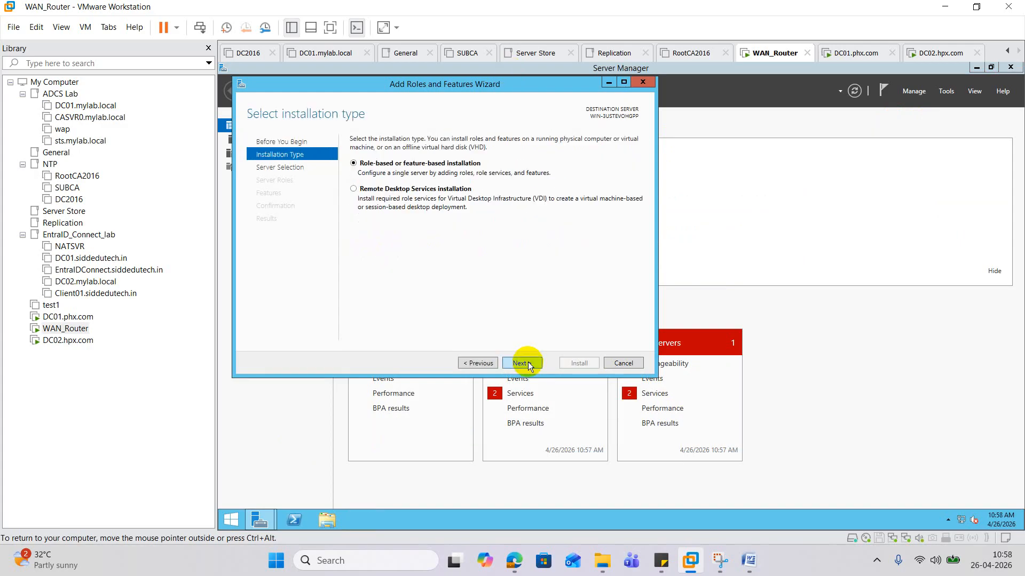
{"action": "left_click", "coordinate": [527, 362]}
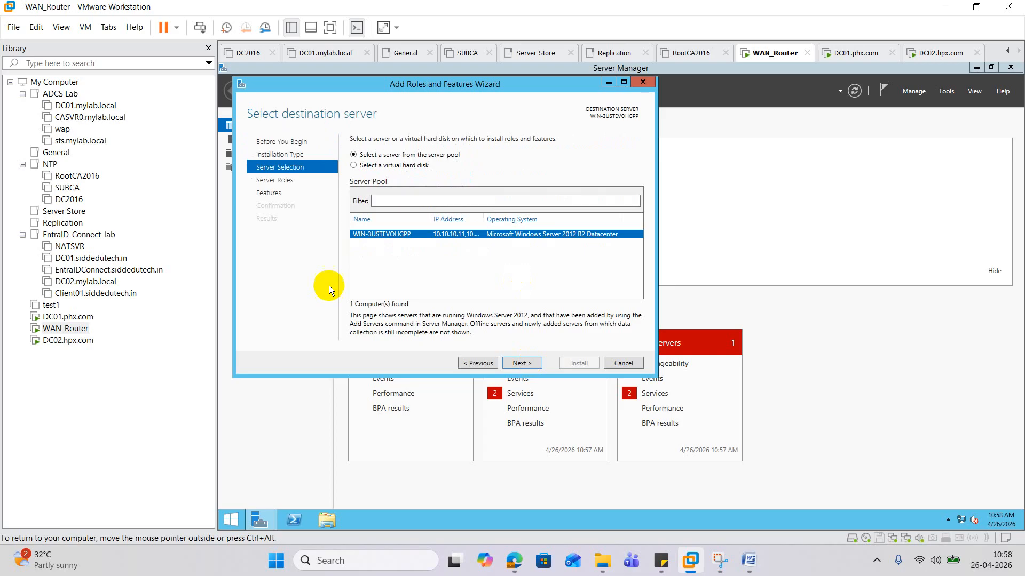
- Close the roles wizard and open This PC's context menu from the Start screen
{"action": "left_click", "coordinate": [230, 519]}
{"action": "right_click", "coordinate": [309, 239]}
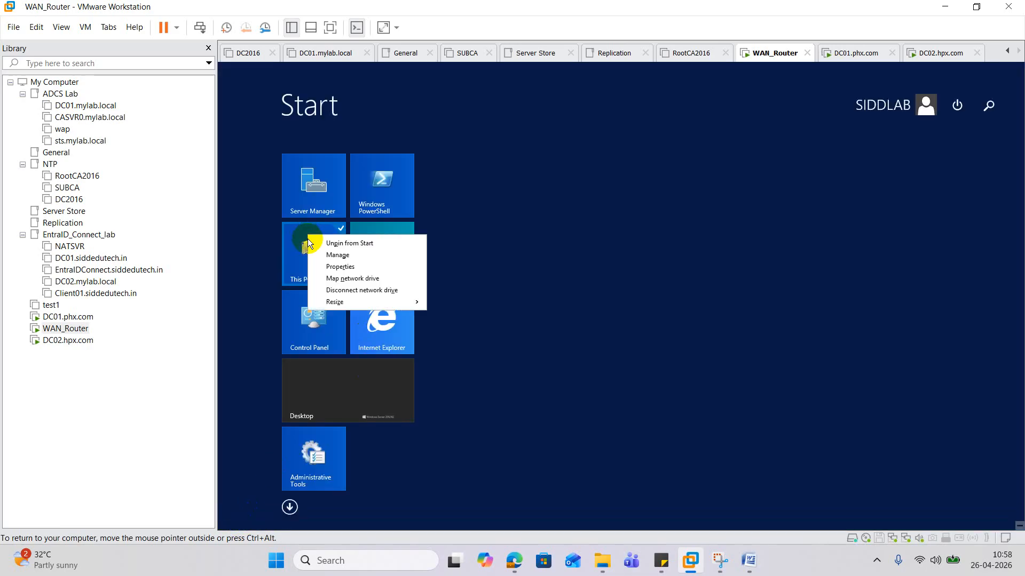
{"action": "left_click", "coordinate": [346, 256]}
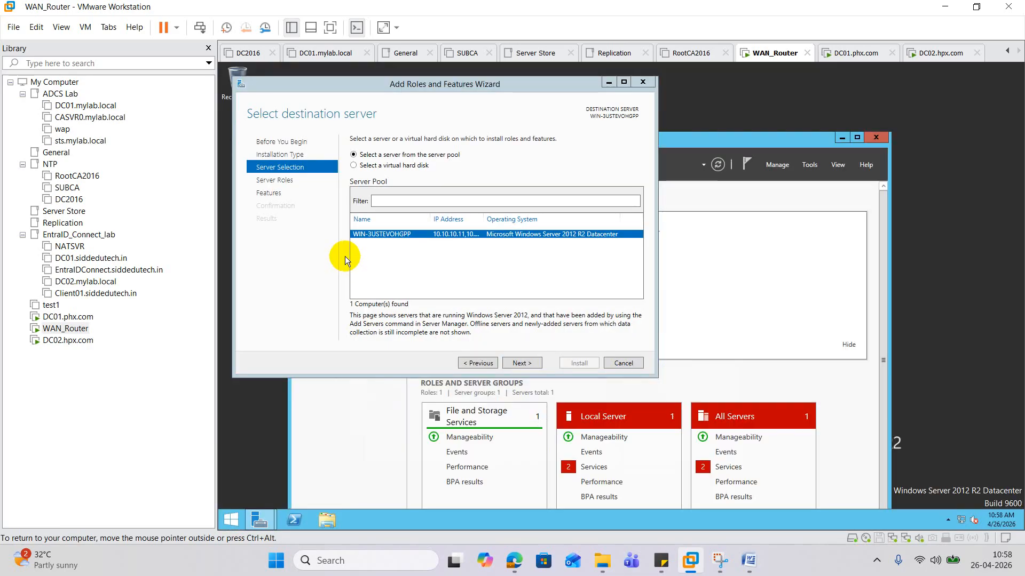
{"action": "left_click", "coordinate": [642, 82]}
{"action": "left_click", "coordinate": [230, 528]}
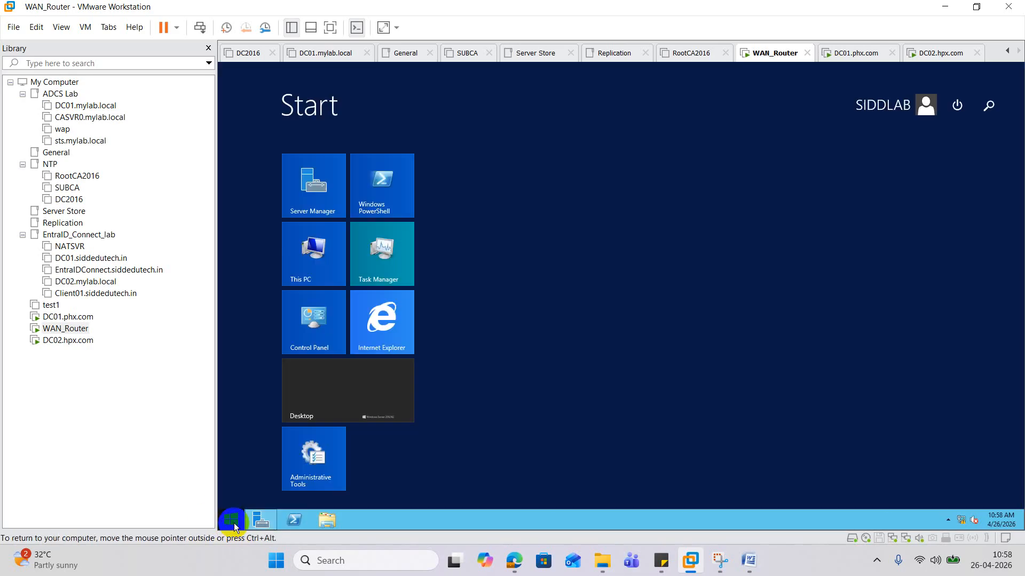
{"action": "right_click", "coordinate": [301, 263]}
- Change the computer name to ROUTER in System Properties and acknowledge the restart notice
{"action": "left_click", "coordinate": [333, 294]}
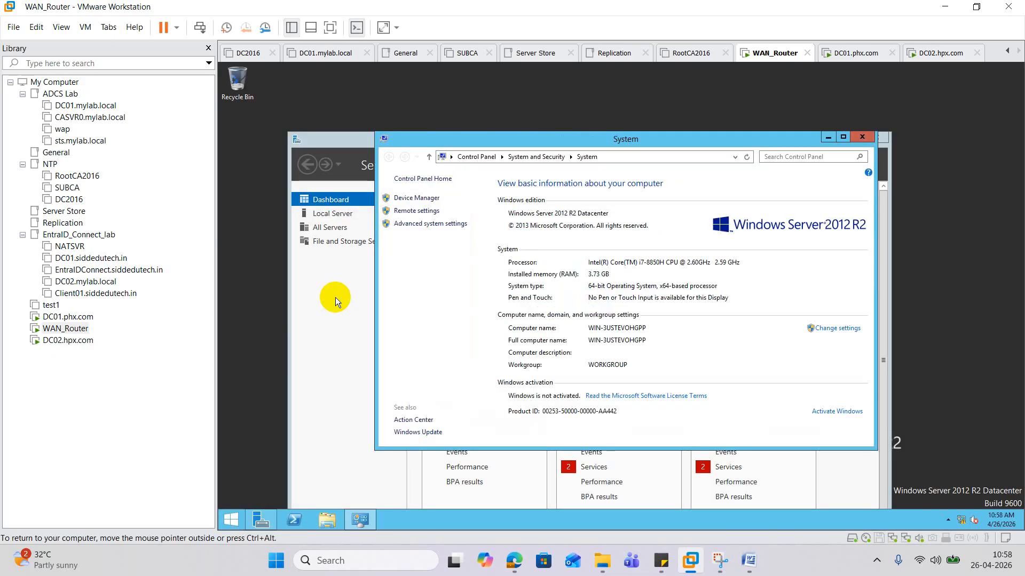
{"action": "left_click", "coordinate": [426, 226]}
{"action": "left_click", "coordinate": [296, 142]}
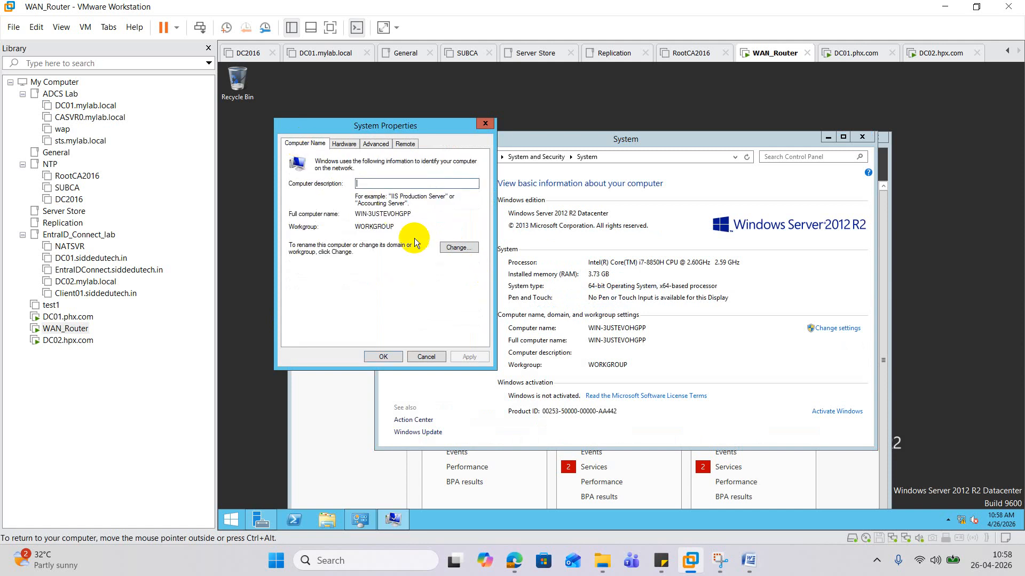
{"action": "left_click", "coordinate": [458, 248]}
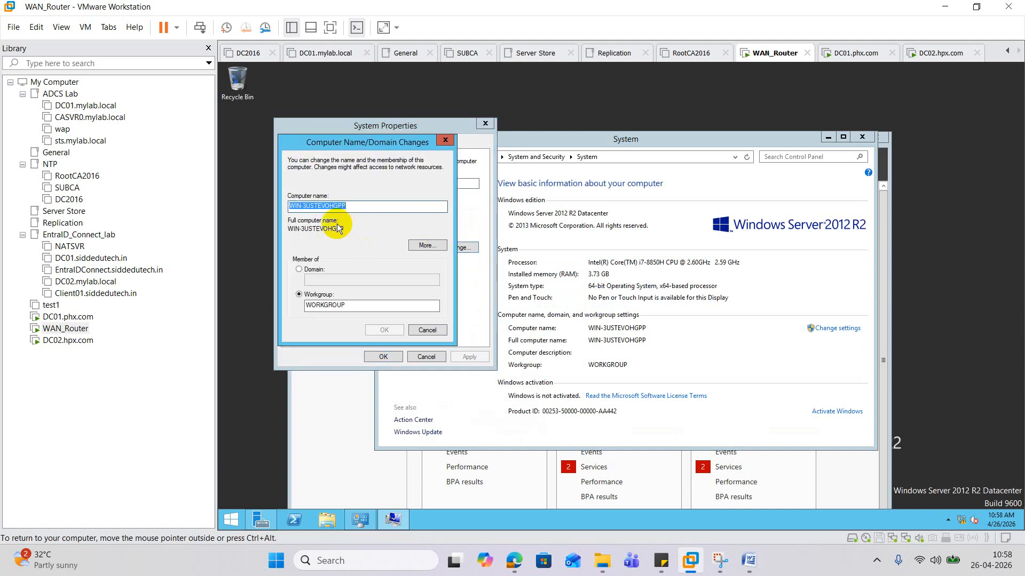
{"action": "type", "text": "ROUTER"}
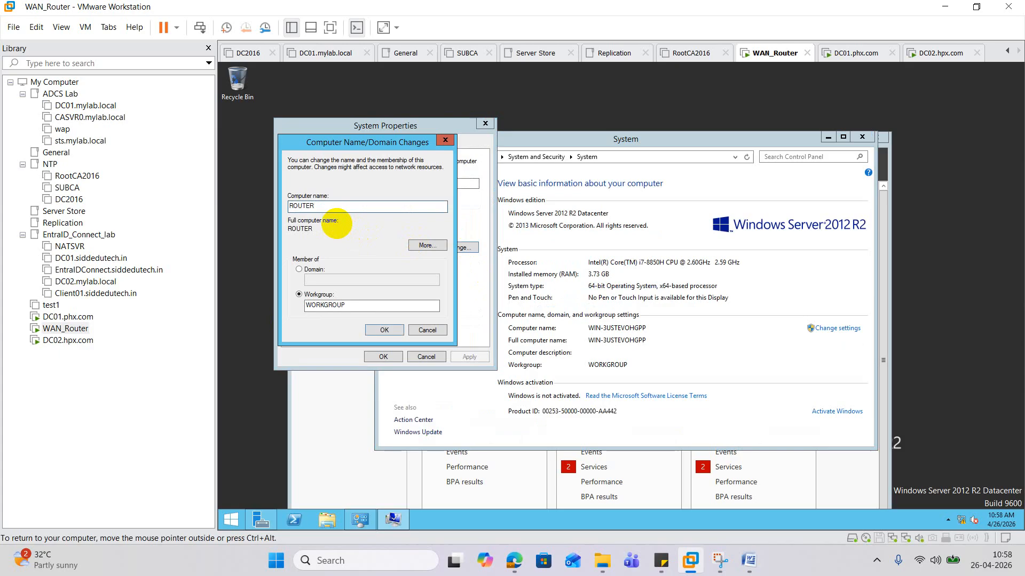
{"action": "left_click", "coordinate": [389, 330]}
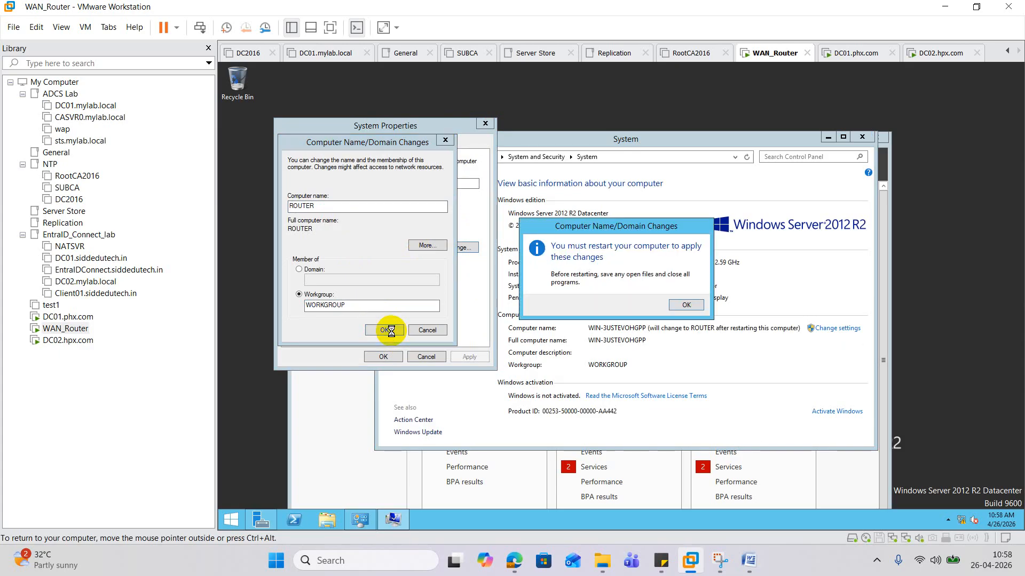
{"action": "left_click", "coordinate": [673, 304]}
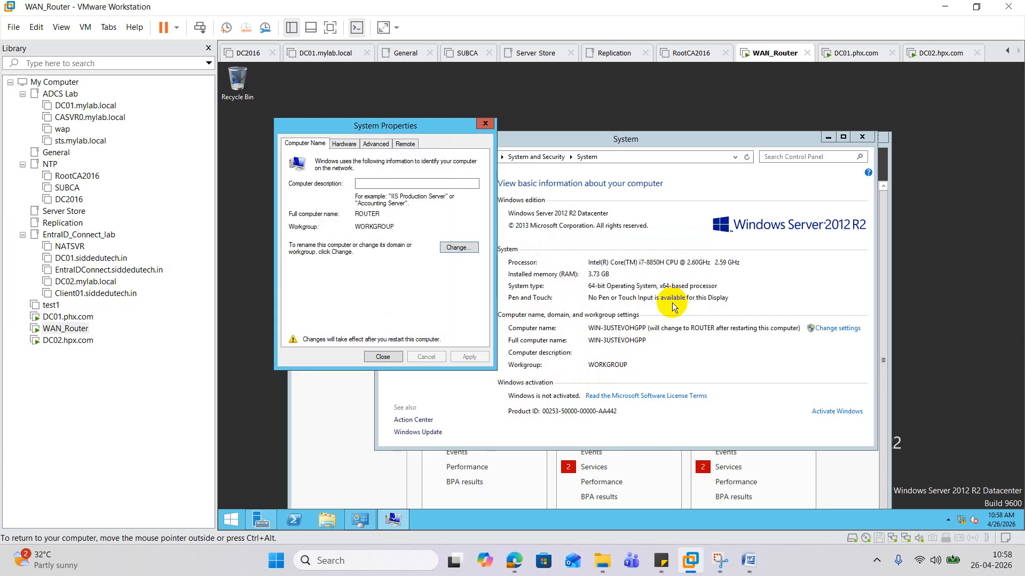
{"action": "left_click", "coordinate": [385, 357]}
- Restart WAN_Router now to apply the ROUTER name, then close Server Manager
{"action": "left_click", "coordinate": [632, 298]}
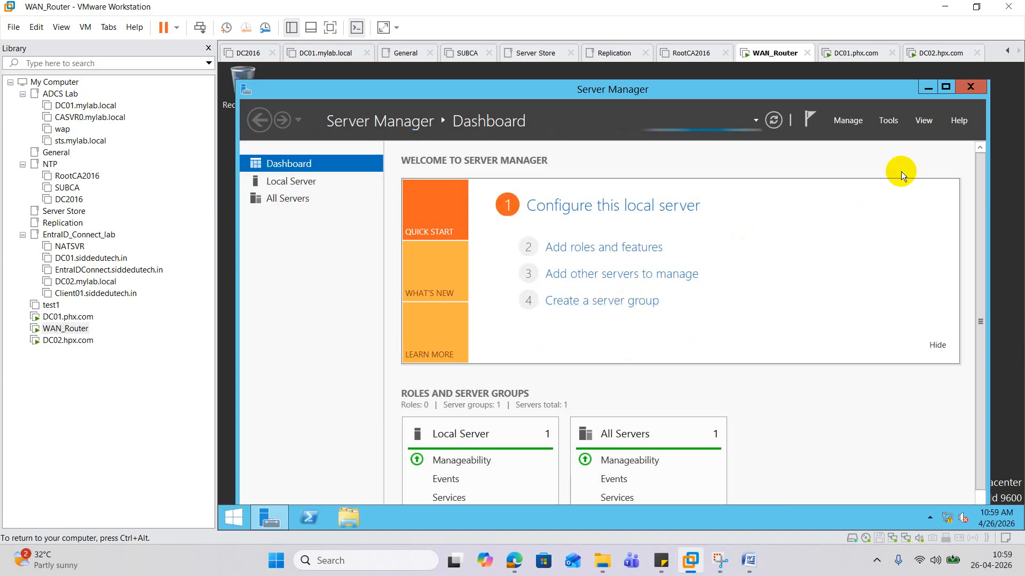
{"action": "left_click", "coordinate": [970, 87]}
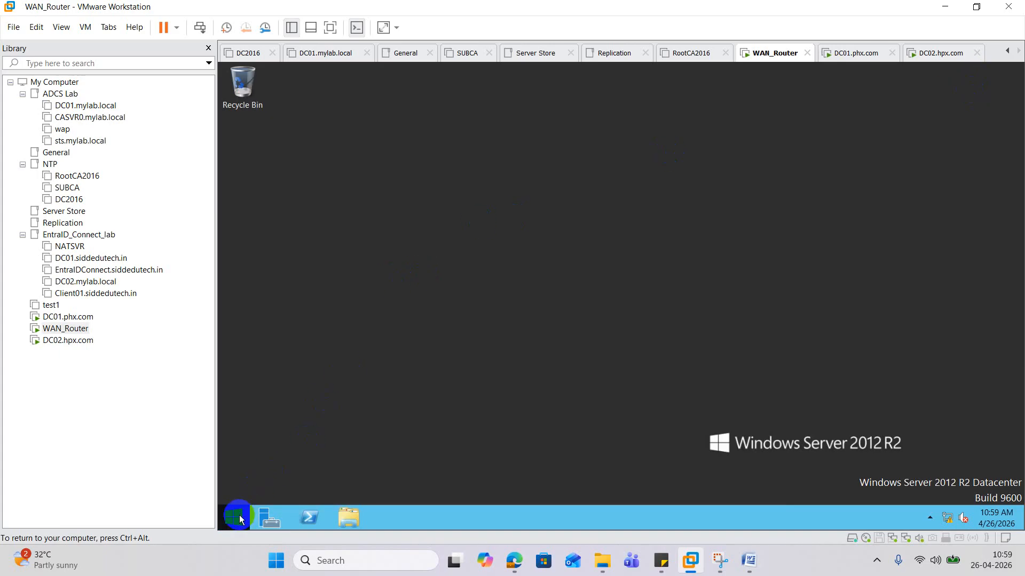
- Open PowerShell and run ipconfig to view the adapter addresses
{"action": "left_click", "coordinate": [315, 514]}
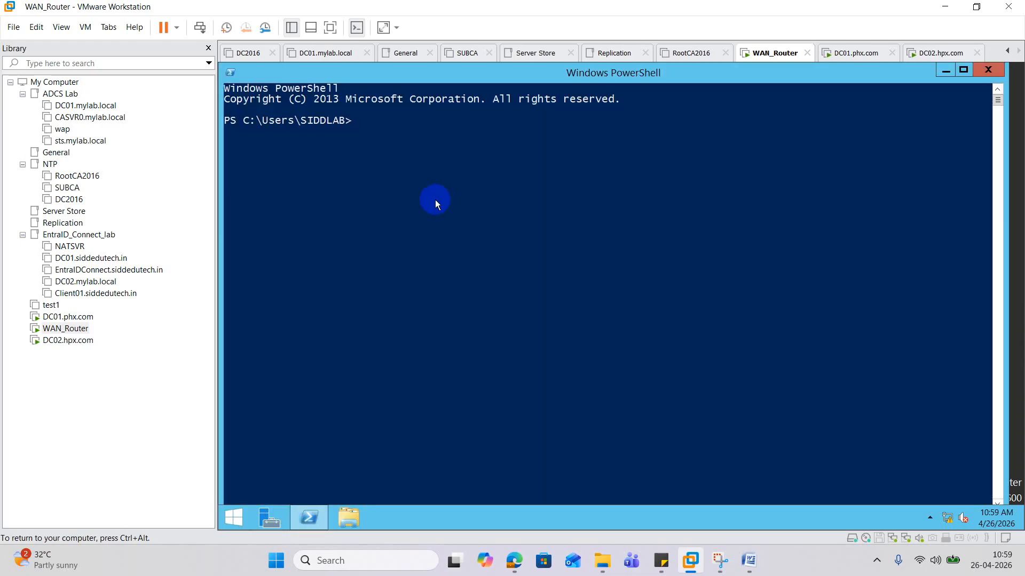
{"action": "left_click", "coordinate": [433, 207]}
{"action": "type", "text": "ipconfig"}
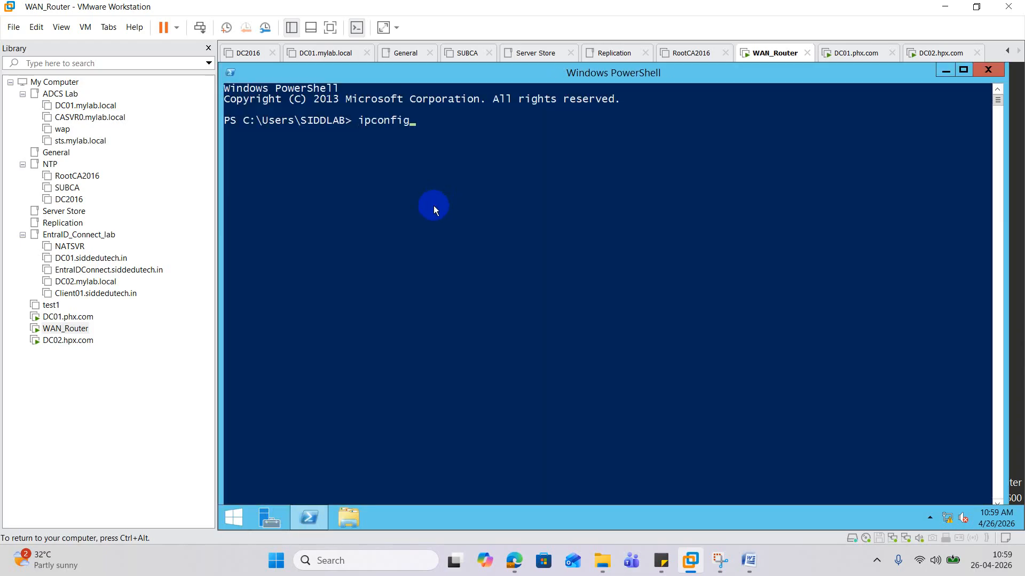
{"action": "key", "text": "Return"}
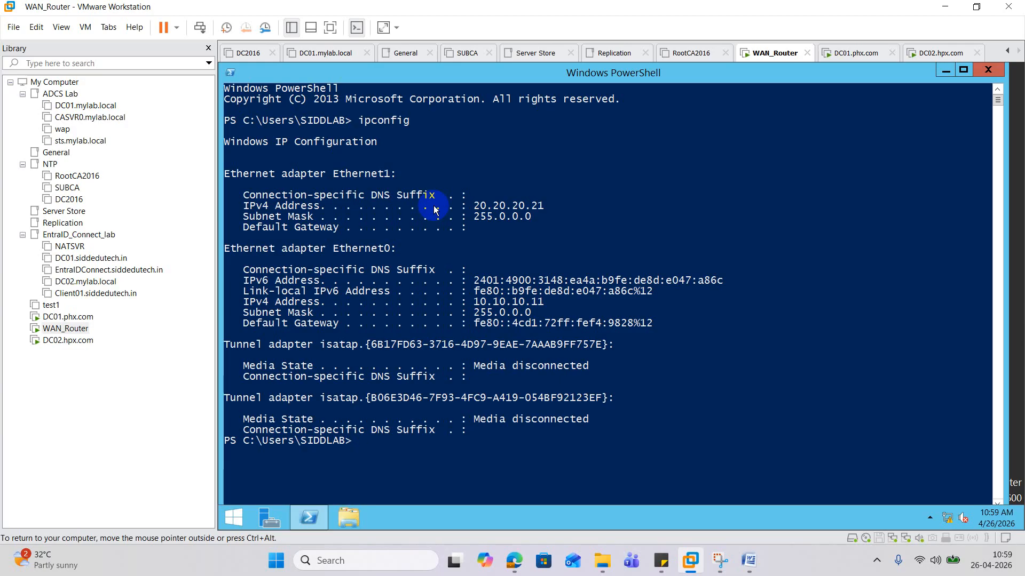
{"action": "left_click_drag", "start_coordinate": [584, 280], "coordinate": [603, 291]}
{"action": "scroll", "coordinate": [601, 285], "scroll_direction": "down", "scroll_amount": 4}
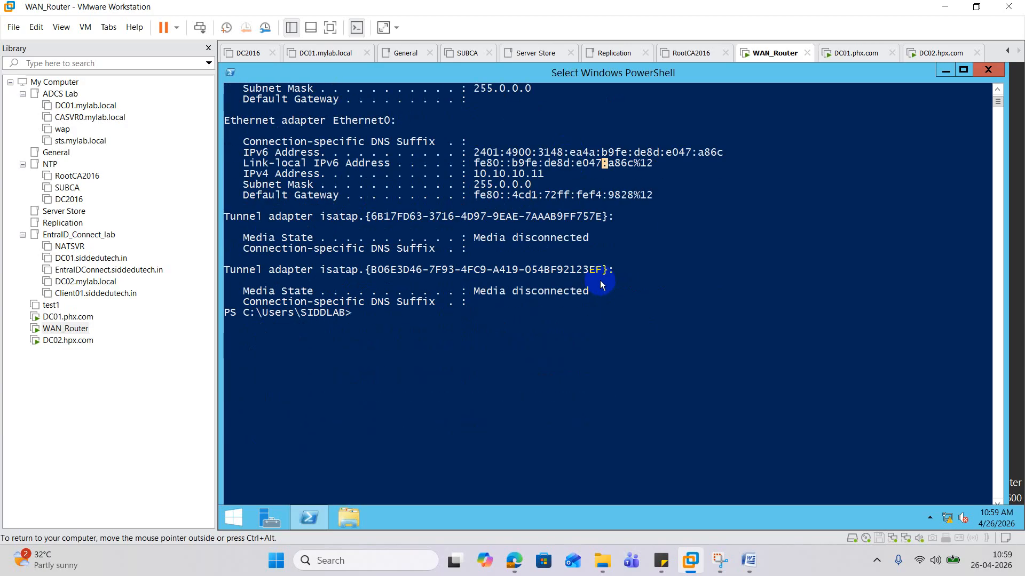
{"action": "scroll", "coordinate": [602, 281], "scroll_direction": "up", "scroll_amount": 4}
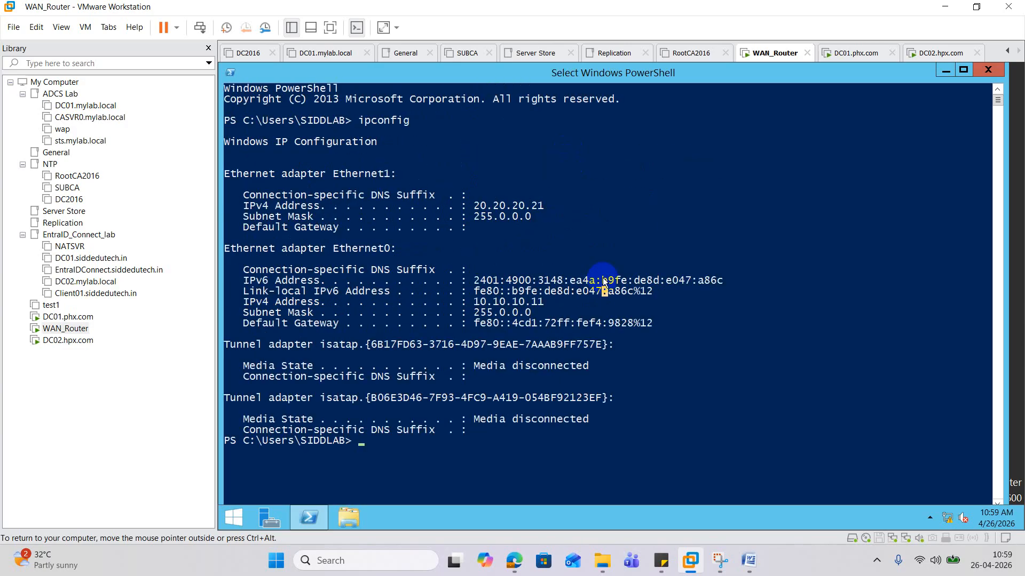
- Rerun ipconfig and scroll the output, confirming 20.20.20.21 and 10.10.10.11
{"action": "type", "text": "ipconfig"}
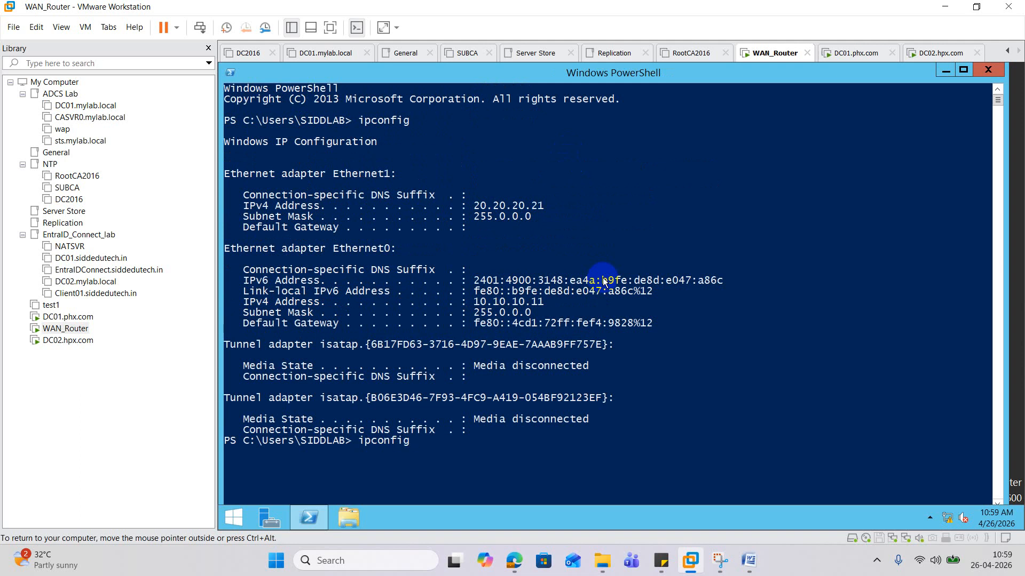
{"action": "type", "text": " /"}
{"action": "key", "text": "Return"}
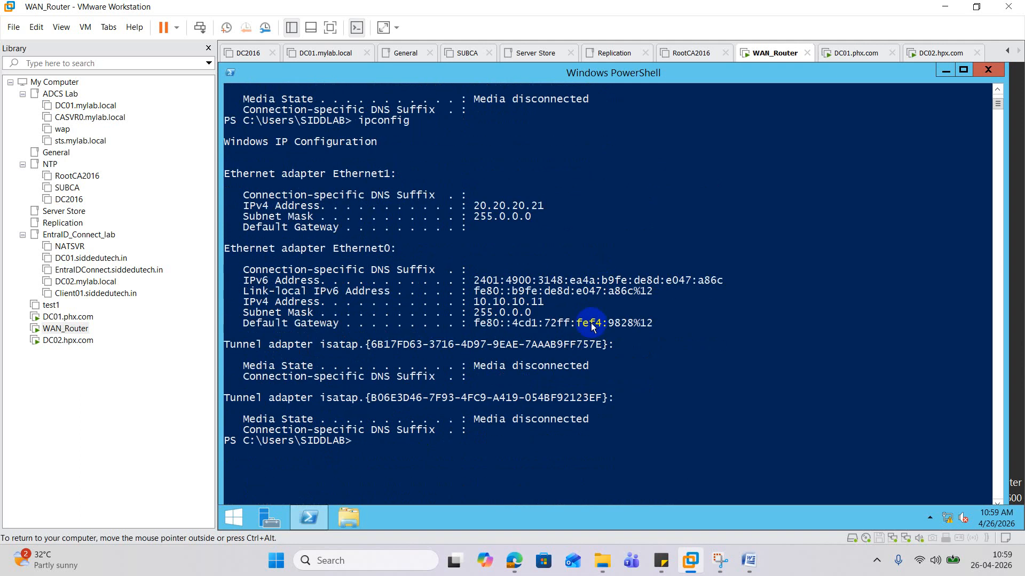
{"action": "scroll", "coordinate": [603, 277], "scroll_direction": "up", "scroll_amount": 7}
{"action": "scroll", "coordinate": [597, 290], "scroll_direction": "up", "scroll_amount": 3}
{"action": "scroll", "coordinate": [597, 285], "scroll_direction": "down", "scroll_amount": 8}
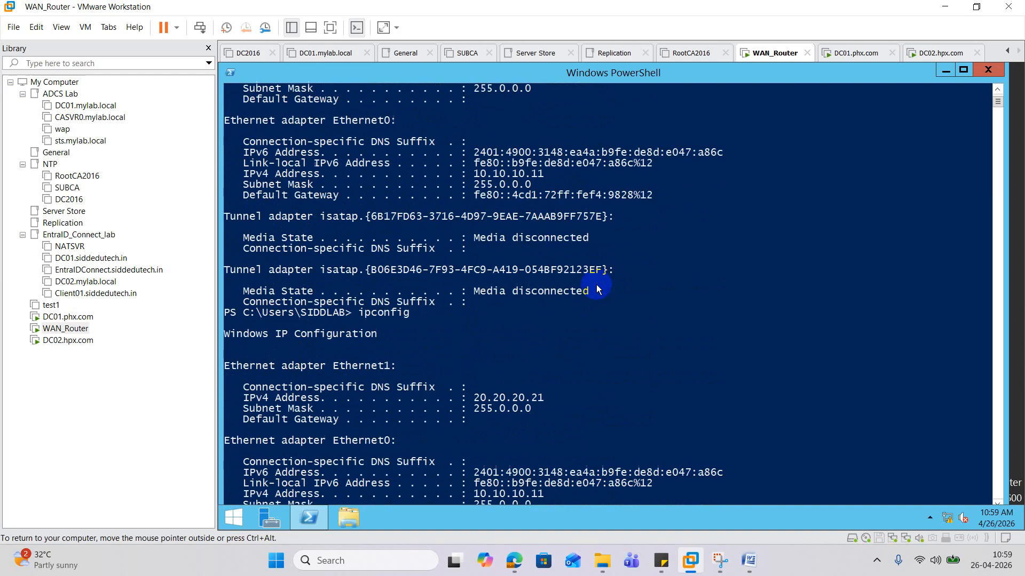
{"action": "scroll", "coordinate": [594, 286], "scroll_direction": "up", "scroll_amount": 3}
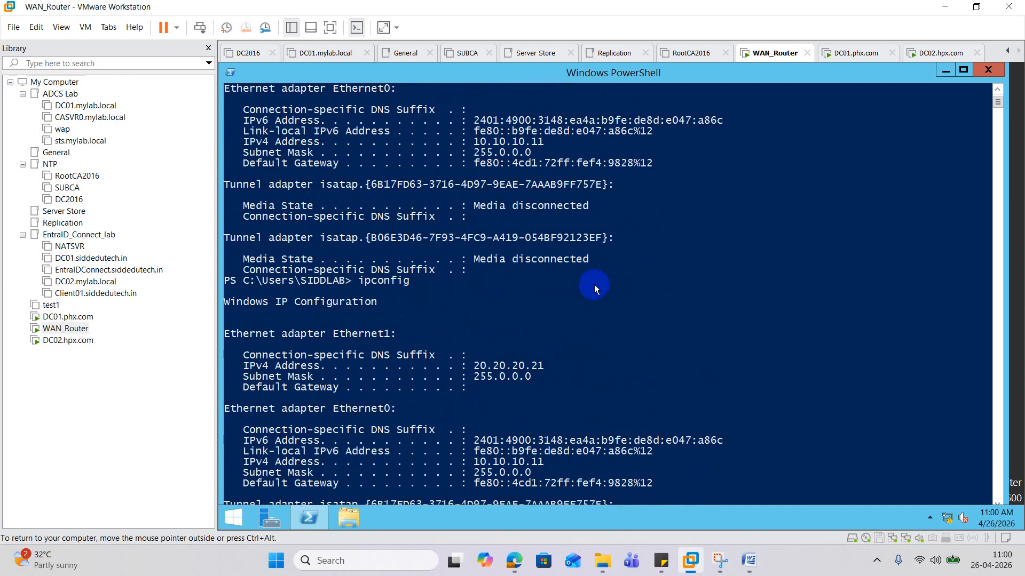
{"action": "scroll", "coordinate": [594, 286], "scroll_direction": "down", "scroll_amount": 8}
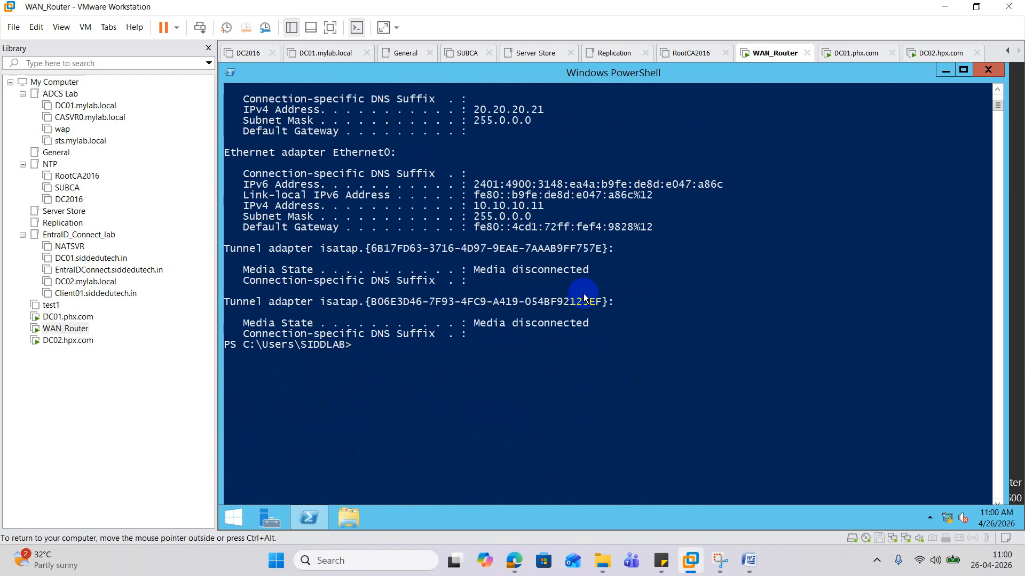
- Open Network Connections with ncpa.cpl and check Ethernet0's IPv4 settings: 10.10.10.11, mask 255.0.0.0
{"action": "type", "text": "ncpa.cpl"}
{"action": "key", "text": "Return"}
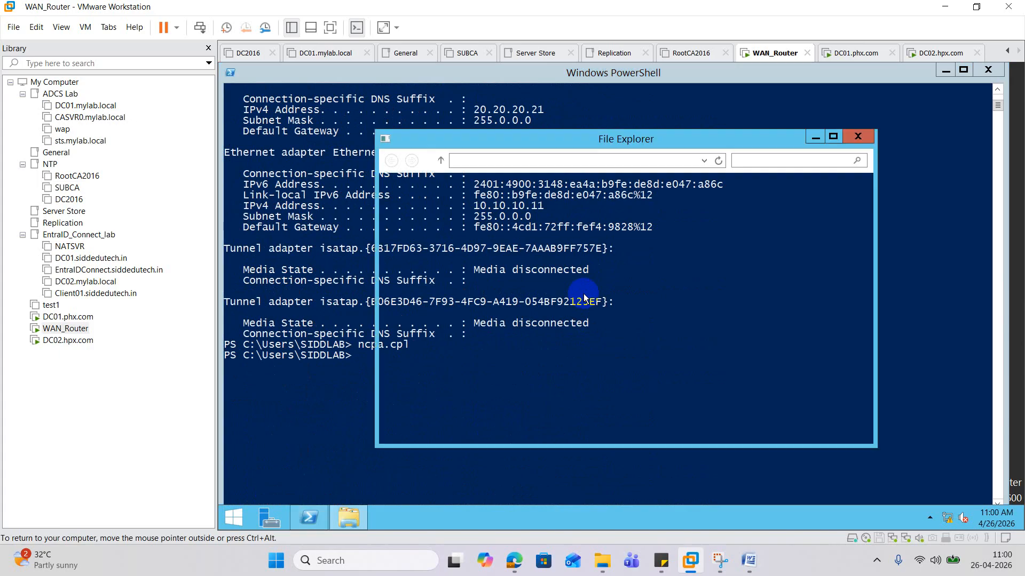
{"action": "right_click", "coordinate": [425, 203]}
{"action": "left_click", "coordinate": [475, 310]}
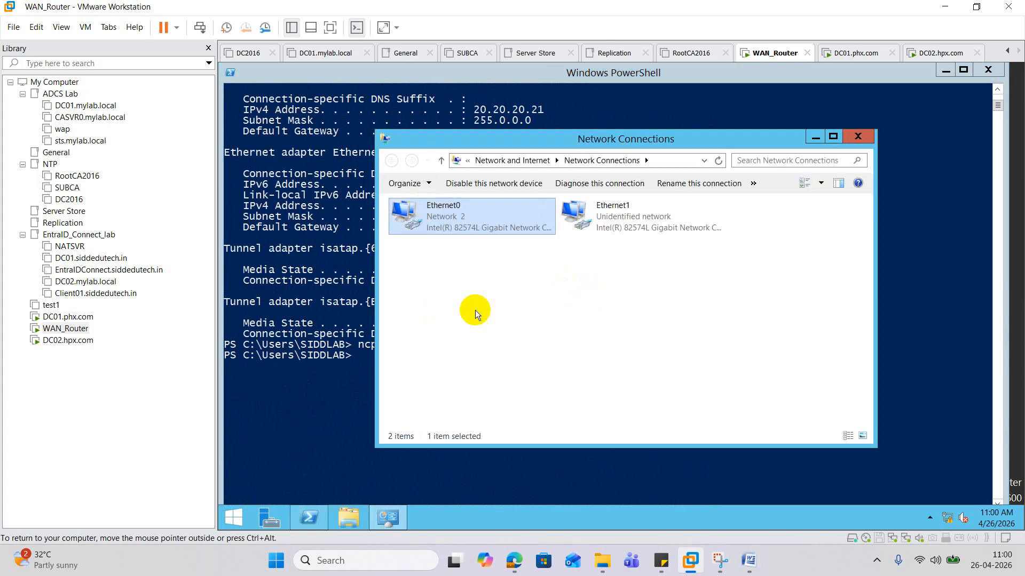
{"action": "double_click", "coordinate": [511, 383]}
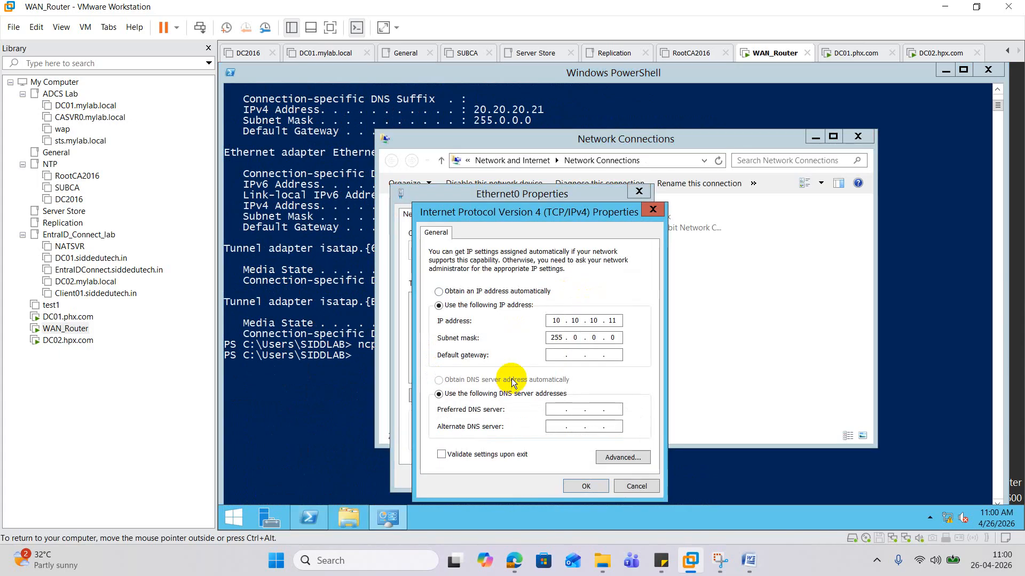
{"action": "left_click", "coordinate": [653, 209]}
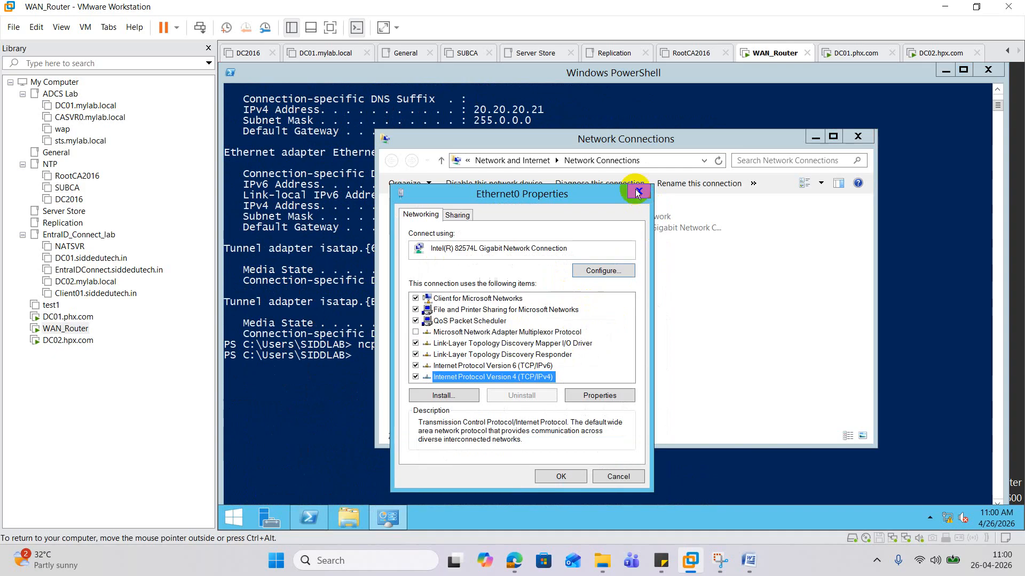
{"action": "left_click", "coordinate": [638, 193]}
- Disable and re-enable the Ethernet0 and Ethernet1 adapters, then return to PowerShell
{"action": "right_click", "coordinate": [463, 206]}
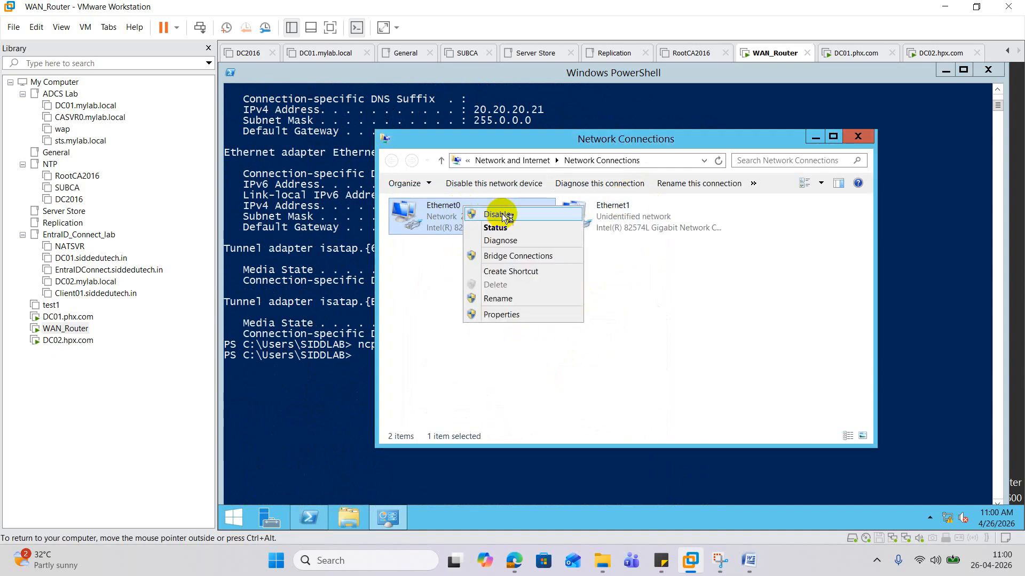
{"action": "left_click", "coordinate": [502, 213]}
{"action": "double_click", "coordinate": [467, 222]}
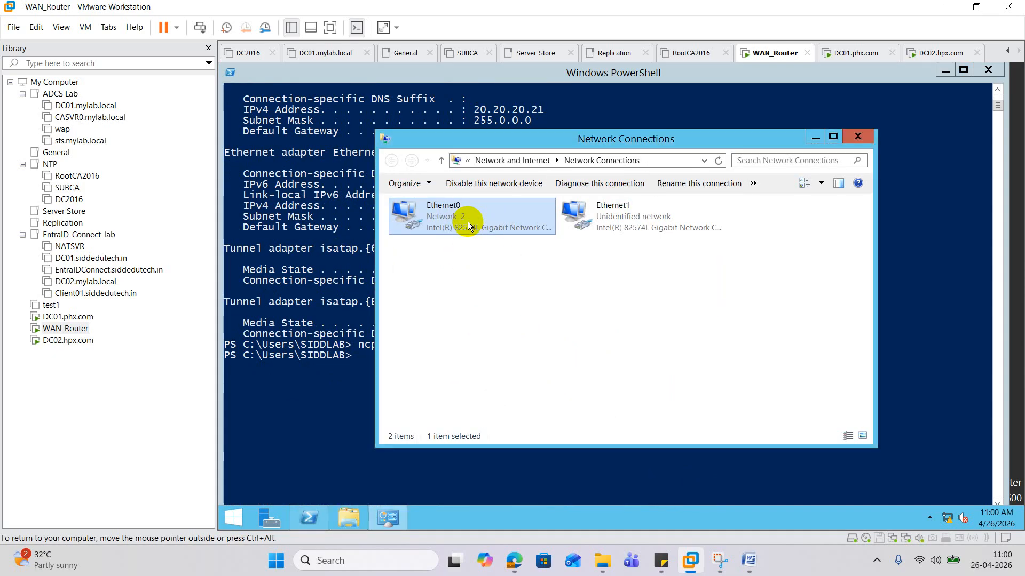
{"action": "right_click", "coordinate": [613, 224]}
{"action": "left_click", "coordinate": [648, 231]}
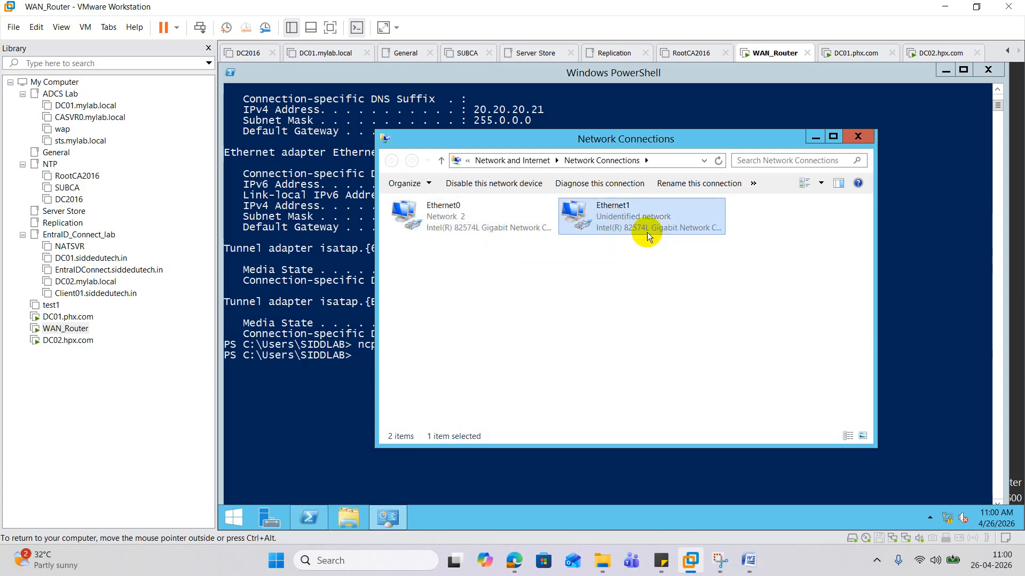
{"action": "double_click", "coordinate": [618, 219]}
{"action": "left_click", "coordinate": [407, 358]}
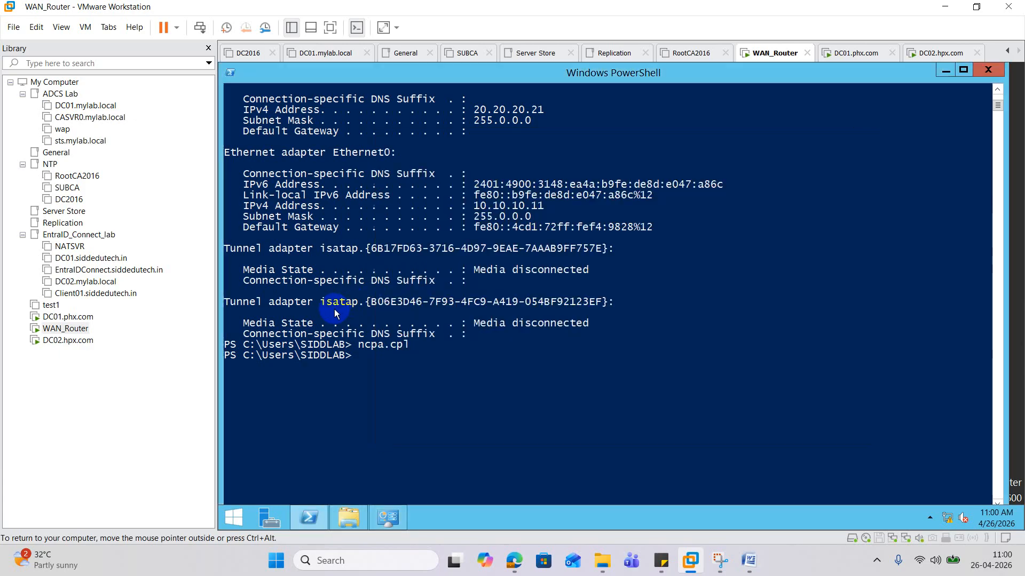
{"action": "left_click", "coordinate": [406, 357]}
- Clear the console with cls, run ipconfig /all, and scroll through the adapter details
{"action": "type", "text": "ck"}
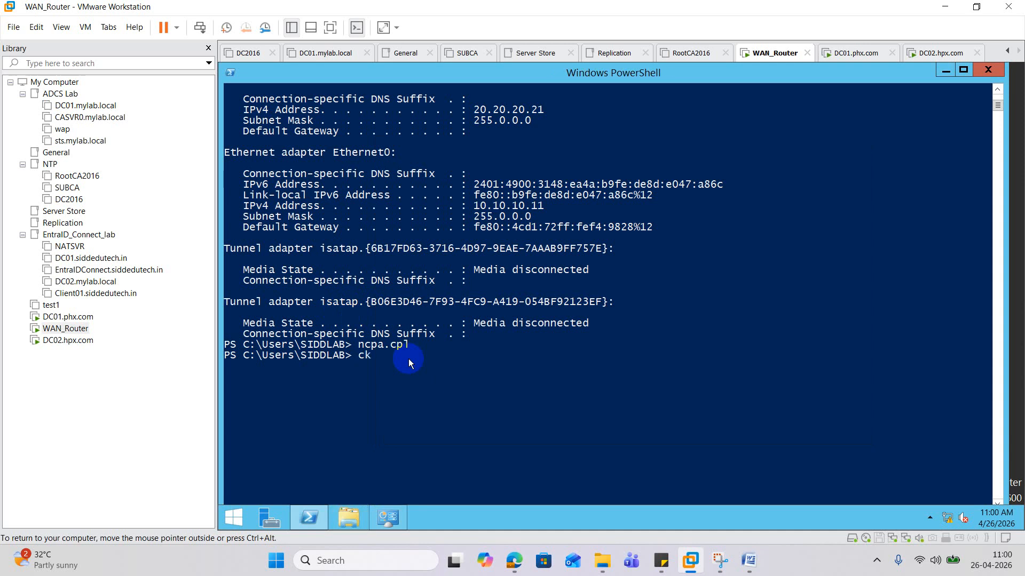
{"action": "key", "text": "BackSpace"}
{"action": "key", "text": "BackSpace"}
{"action": "type", "text": "cls"}
{"action": "key", "text": "Return"}
{"action": "type", "text": "ipco"}
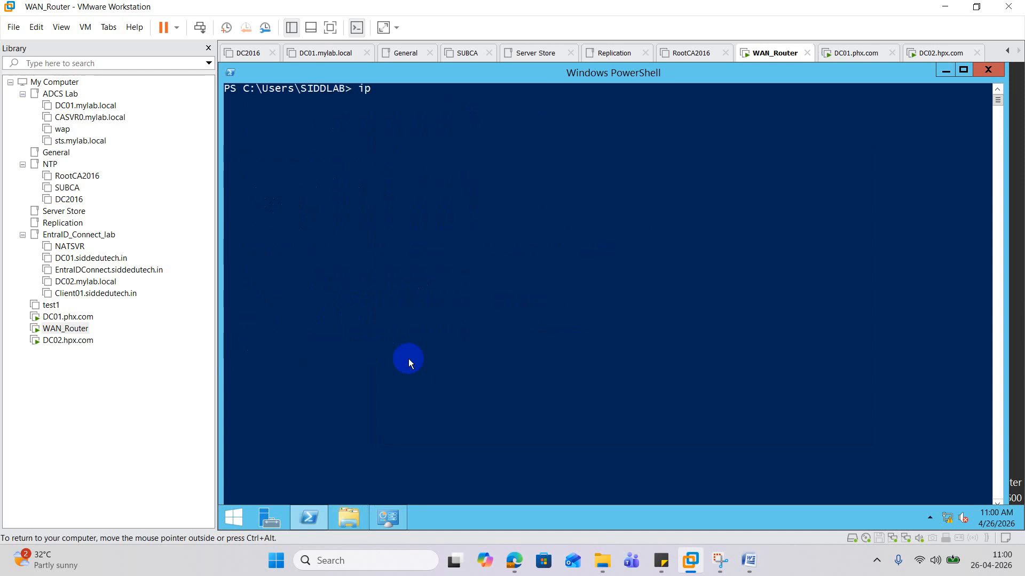
{"action": "type", "text": "nfig /all"}
{"action": "key", "text": "Return"}
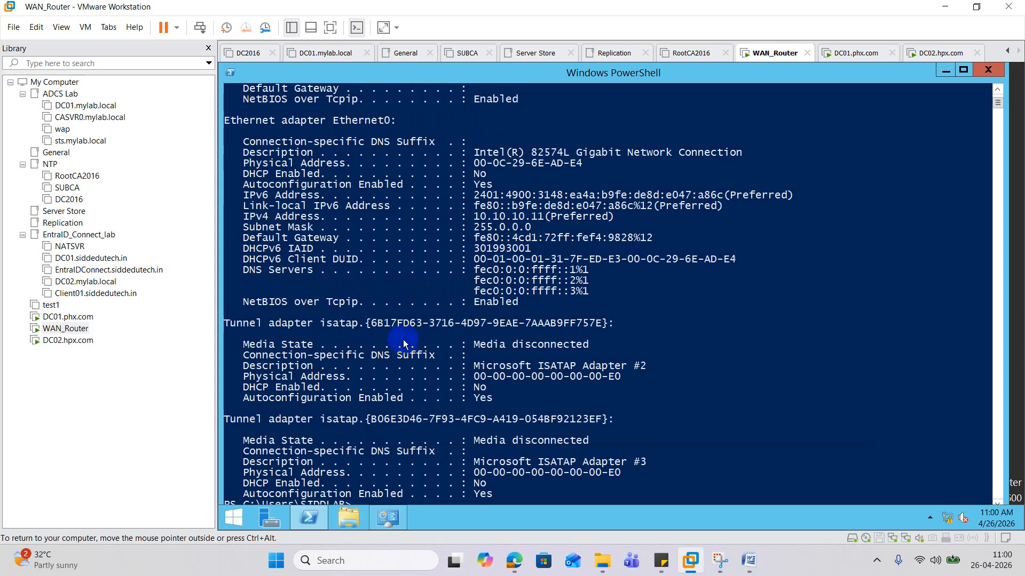
{"action": "scroll", "coordinate": [587, 314], "scroll_direction": "down", "scroll_amount": 6}
{"action": "scroll", "coordinate": [587, 315], "scroll_direction": "up", "scroll_amount": 12}
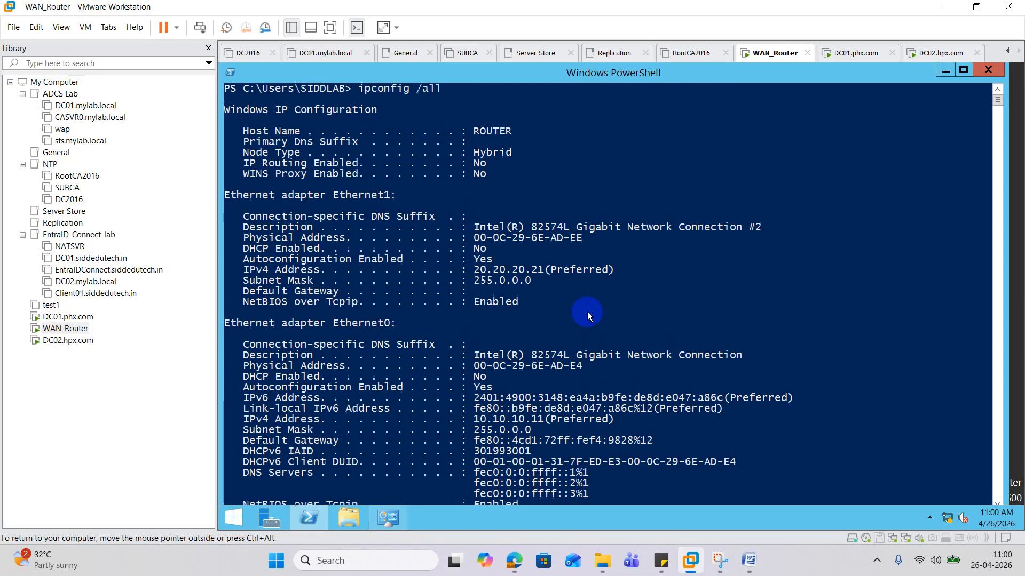
{"action": "scroll", "coordinate": [588, 311], "scroll_direction": "down", "scroll_amount": 2}
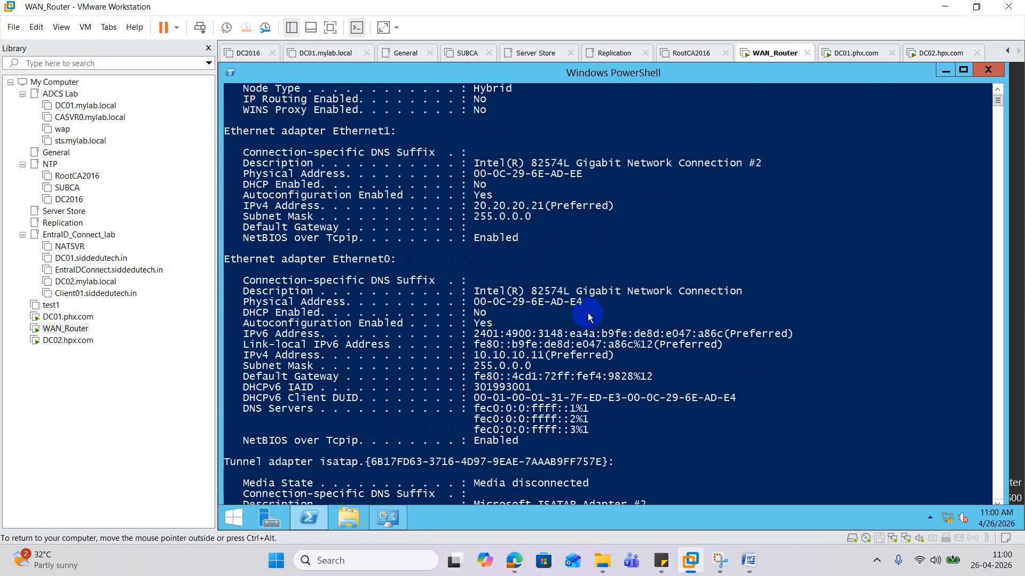
{"action": "scroll", "coordinate": [588, 313], "scroll_direction": "down", "scroll_amount": 5}
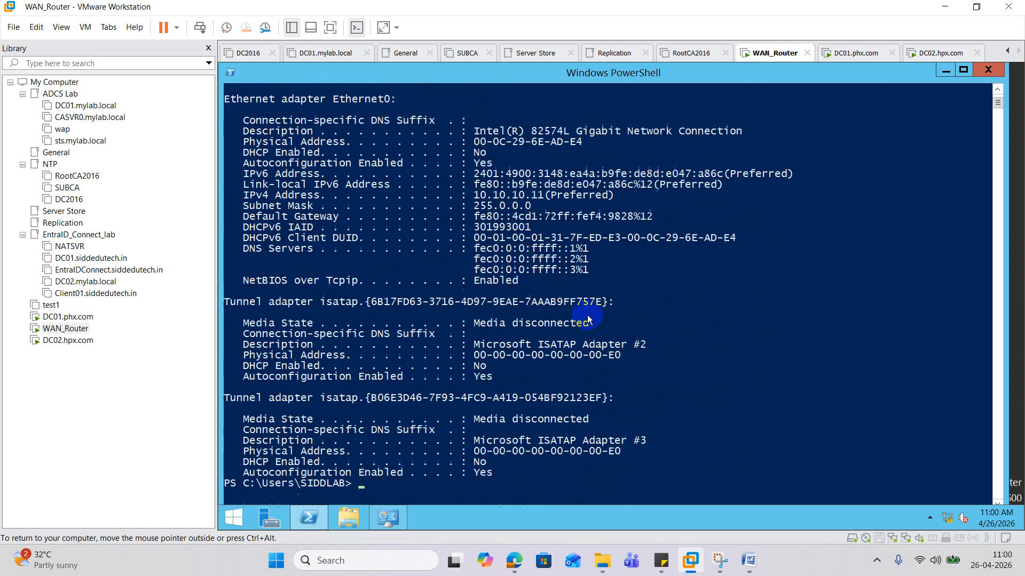
{"action": "scroll", "coordinate": [587, 314], "scroll_direction": "down", "scroll_amount": 3}
{"action": "scroll", "coordinate": [587, 315], "scroll_direction": "up", "scroll_amount": 10}
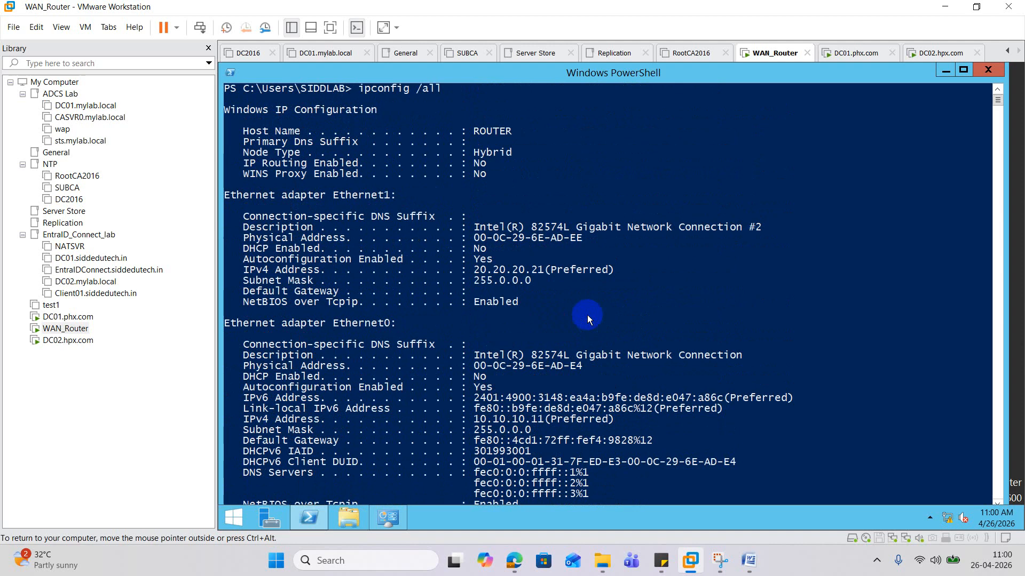
{"action": "scroll", "coordinate": [587, 315], "scroll_direction": "down", "scroll_amount": 2}
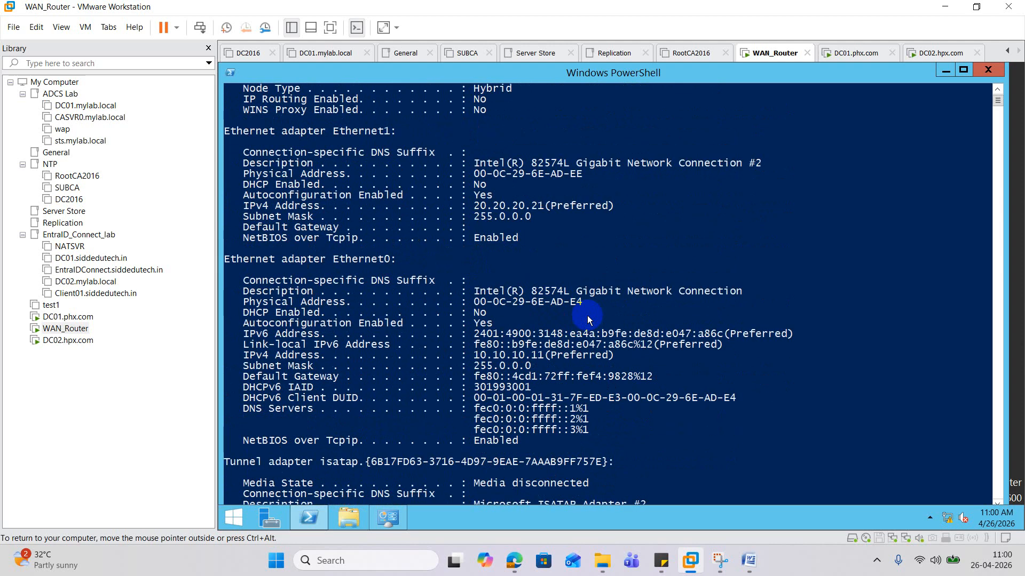
- Close PowerShell and launch Add Roles and Features from a maximized Server Manager
{"action": "left_click", "coordinate": [989, 70]}
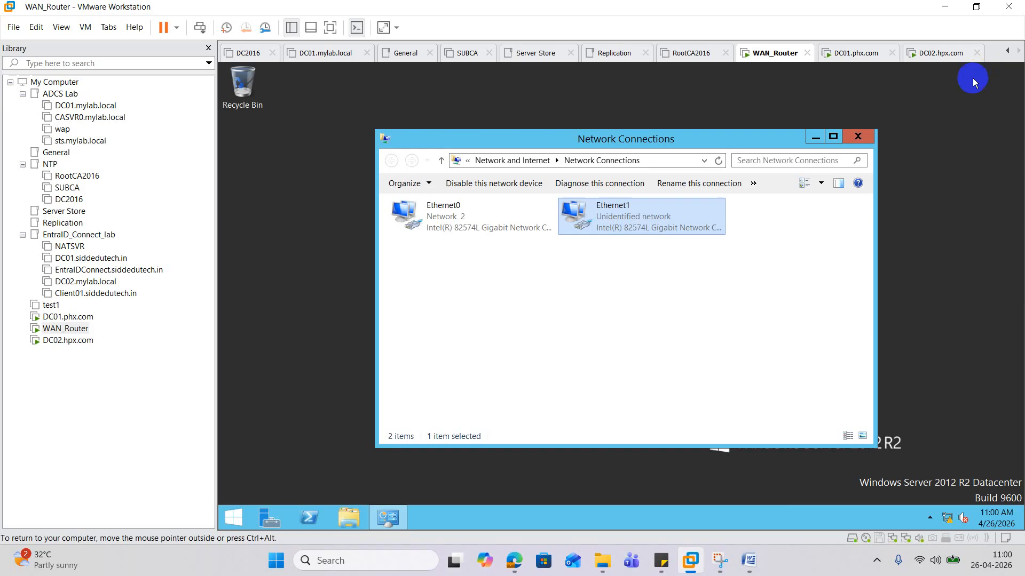
{"action": "right_click", "coordinate": [241, 518]}
{"action": "left_click", "coordinate": [289, 480]}
{"action": "key", "text": "Return"}
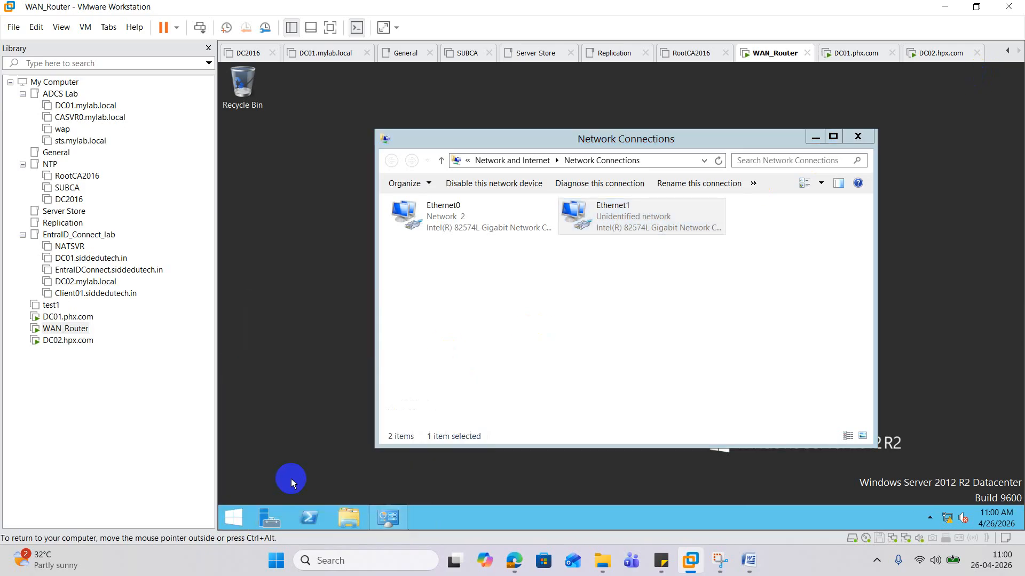
{"action": "left_click", "coordinate": [272, 520]}
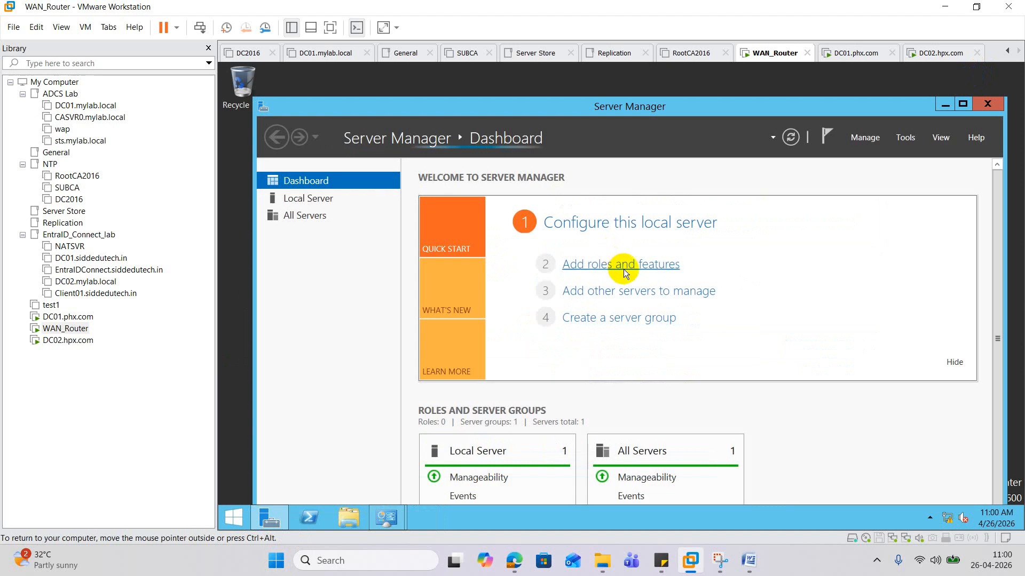
{"action": "left_click", "coordinate": [626, 272]}
{"action": "left_click", "coordinate": [752, 252]}
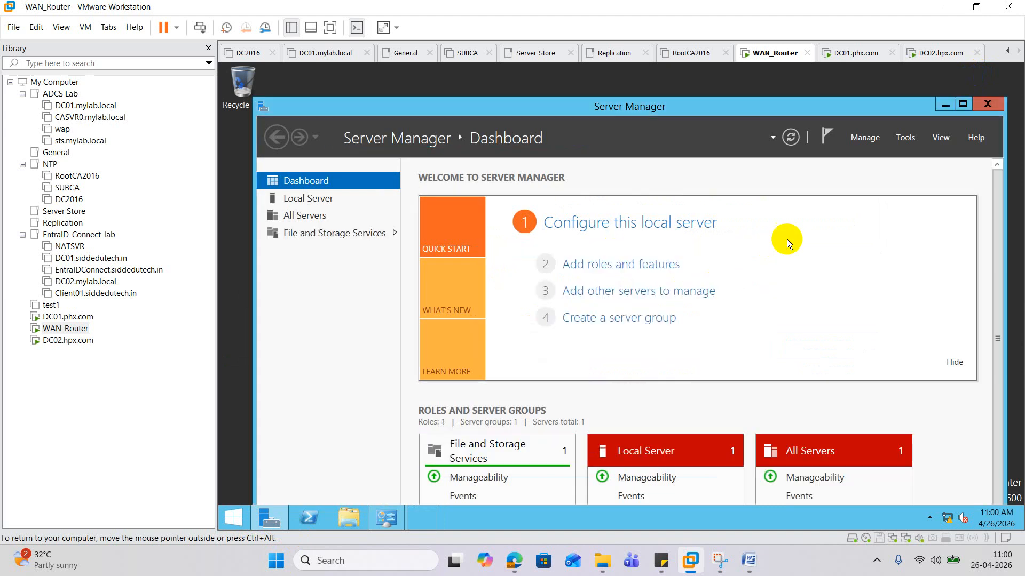
{"action": "left_click", "coordinate": [962, 104]}
{"action": "left_click", "coordinate": [575, 226]}
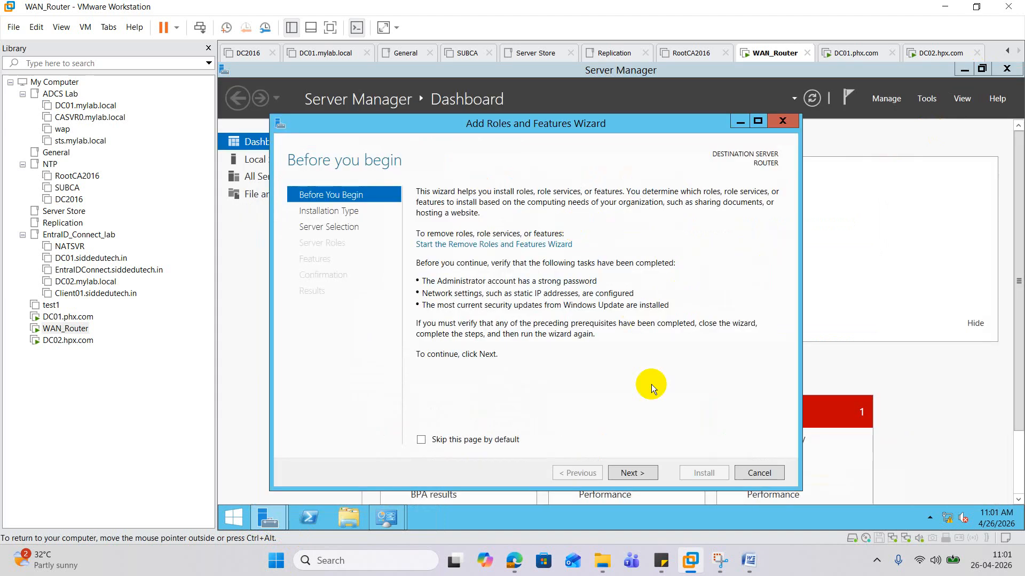
- Keep role-based installation on ROUTER and select the Remote Access server role
{"action": "left_click", "coordinate": [639, 474]}
{"action": "left_click", "coordinate": [639, 474]}
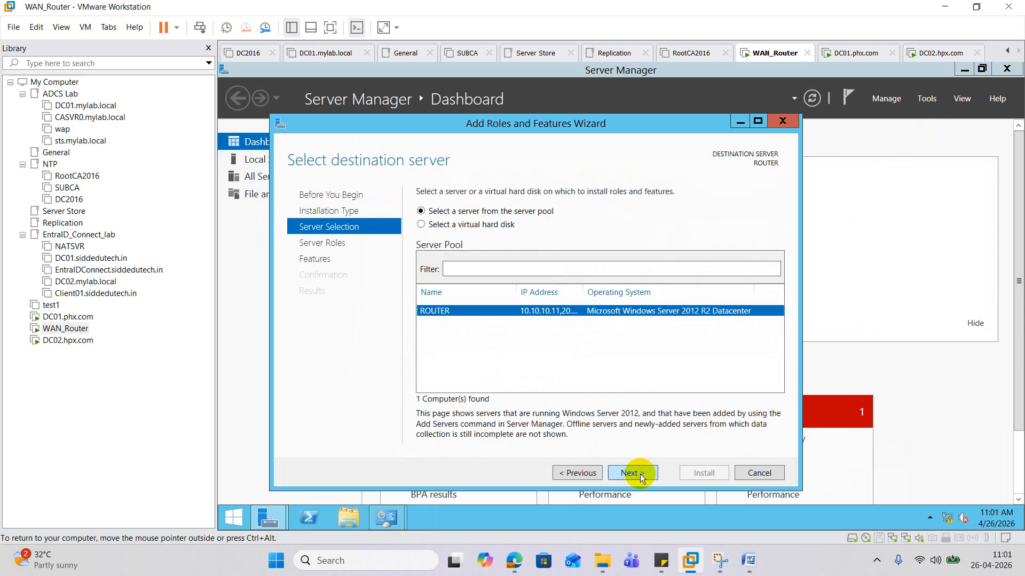
{"action": "left_click", "coordinate": [639, 474]}
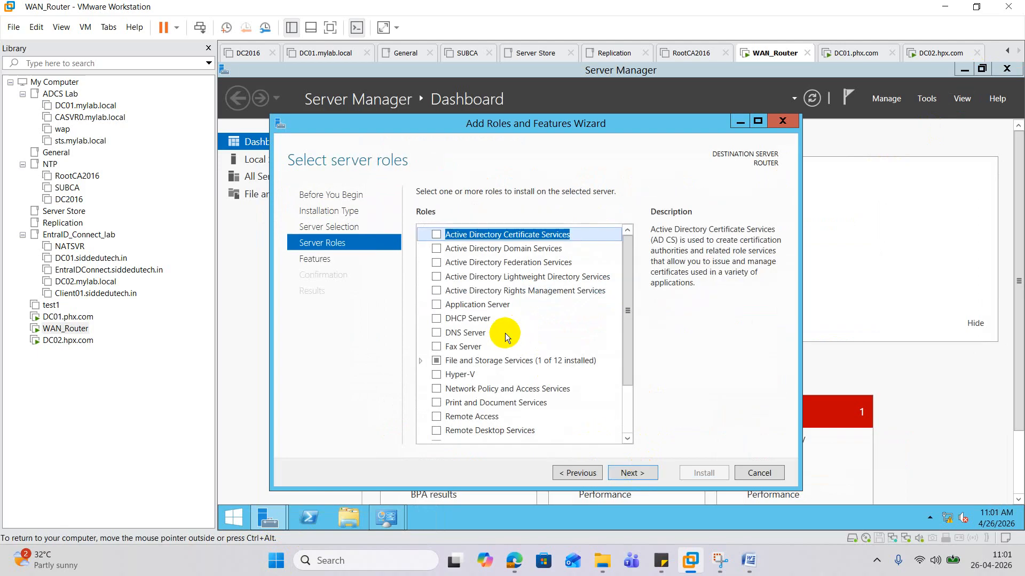
{"action": "scroll", "coordinate": [504, 333], "scroll_direction": "down", "scroll_amount": 2}
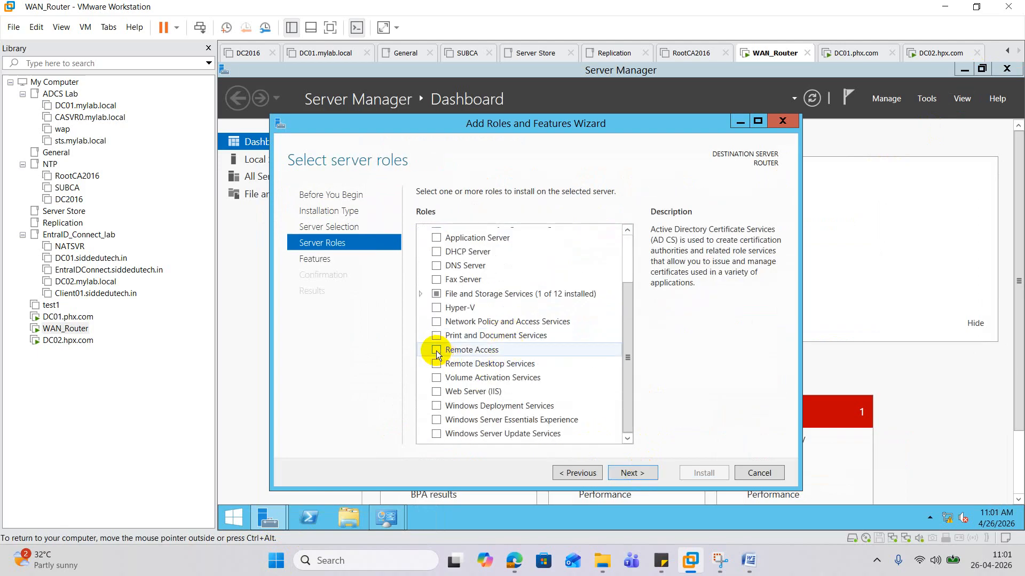
{"action": "left_click", "coordinate": [459, 350]}
{"action": "left_click", "coordinate": [438, 351]}
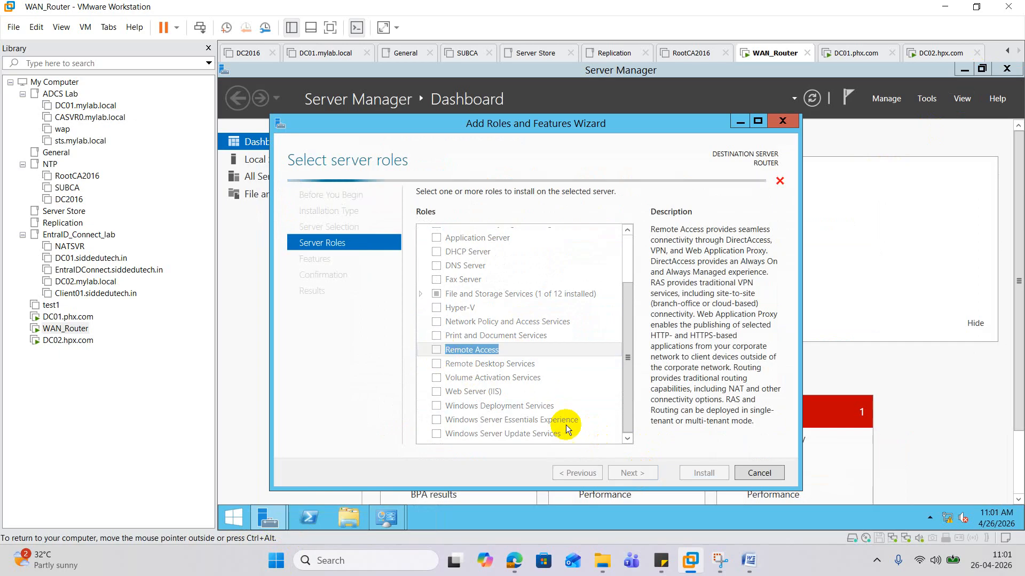
{"action": "left_click", "coordinate": [636, 476]}
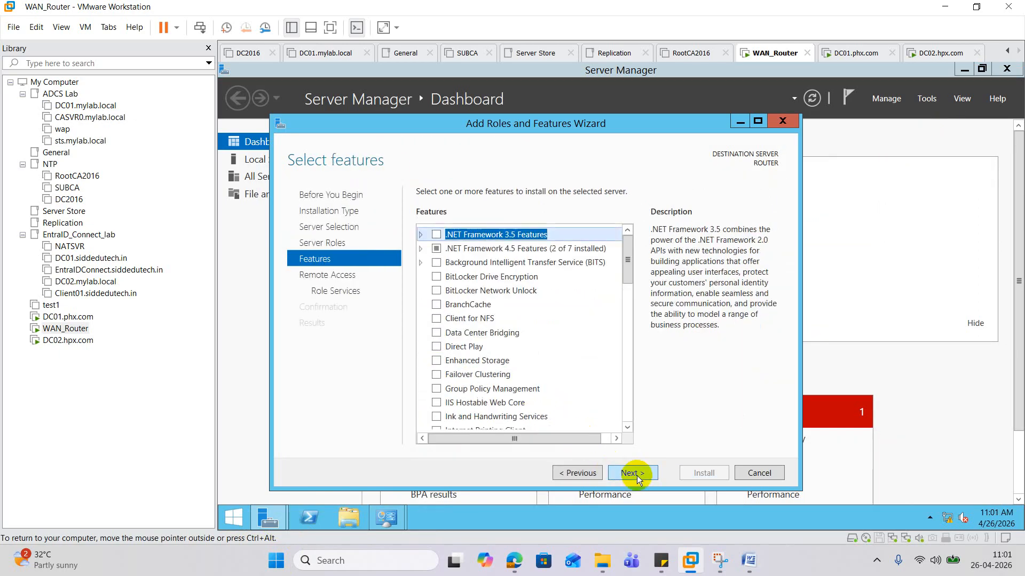
{"action": "left_click", "coordinate": [636, 475]}
{"action": "left_click", "coordinate": [636, 476]}
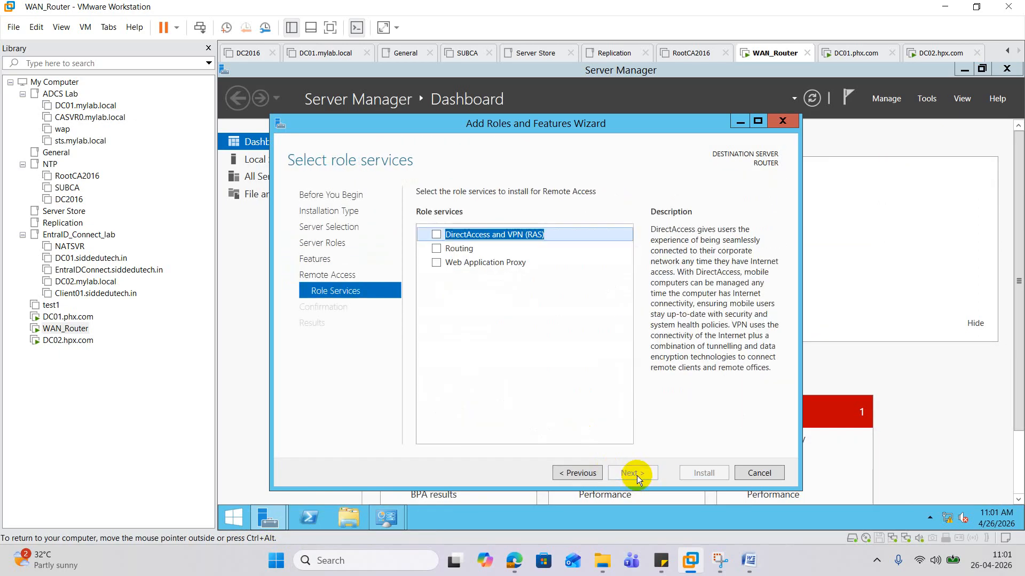
- Add the Routing role service with its required features and start the installation
{"action": "left_click", "coordinate": [436, 249]}
{"action": "left_click", "coordinate": [591, 408]}
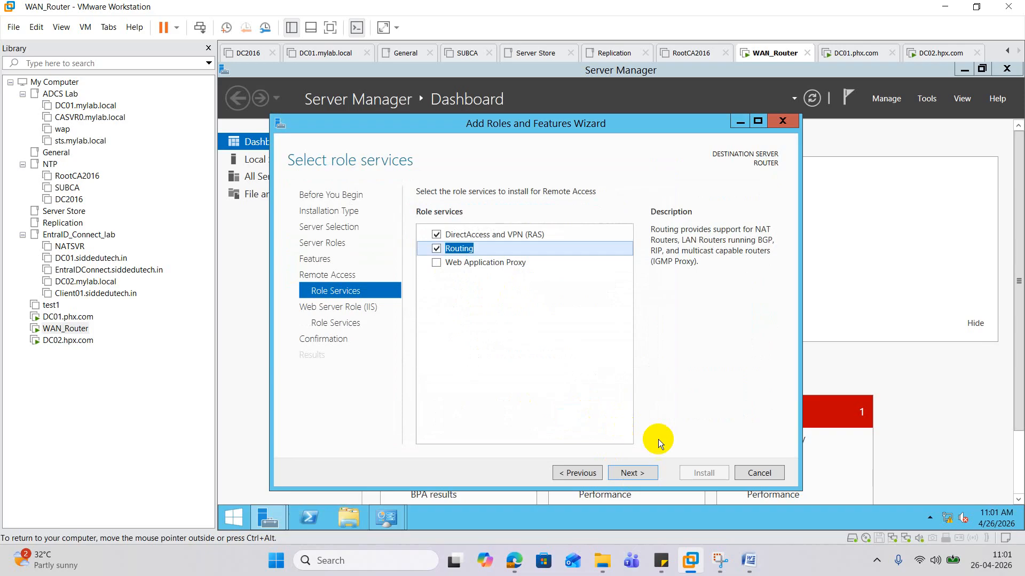
{"action": "left_click", "coordinate": [638, 474]}
{"action": "left_click", "coordinate": [639, 476]}
{"action": "left_click", "coordinate": [638, 476]}
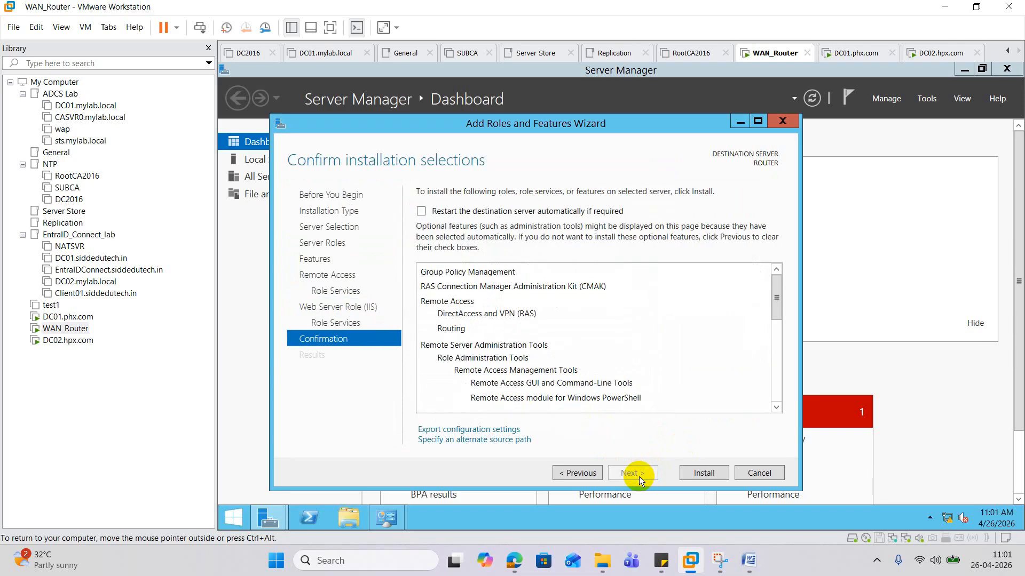
{"action": "left_click", "coordinate": [697, 476]}
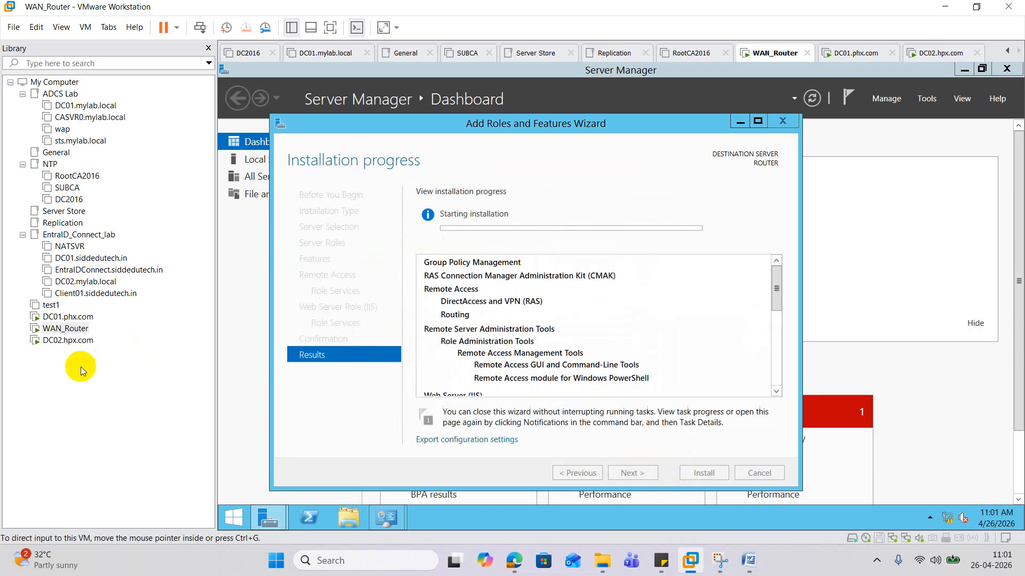
{"action": "left_click", "coordinate": [69, 345]}
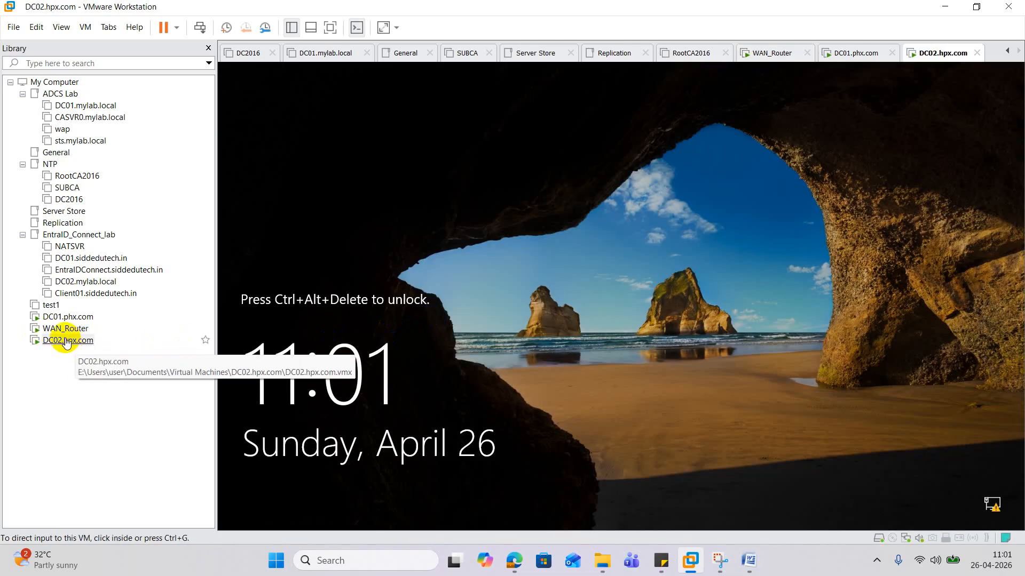
- Send Ctrl+Alt+Del to DC02 and sign in with the Administrator password
{"action": "right_click", "coordinate": [68, 341]}
{"action": "left_click", "coordinate": [160, 226]}
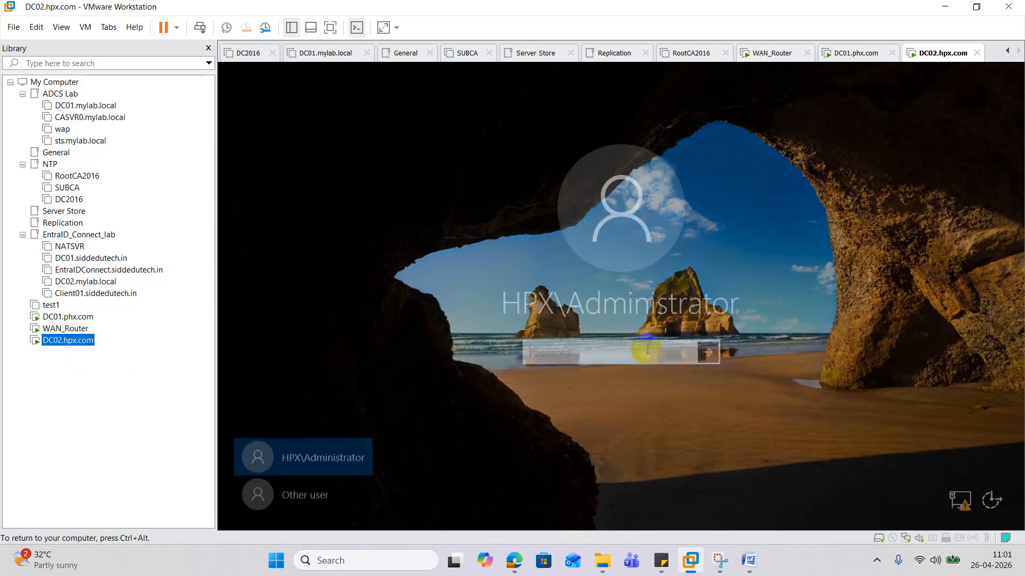
{"action": "left_click", "coordinate": [582, 389]}
{"action": "left_click", "coordinate": [537, 349]}
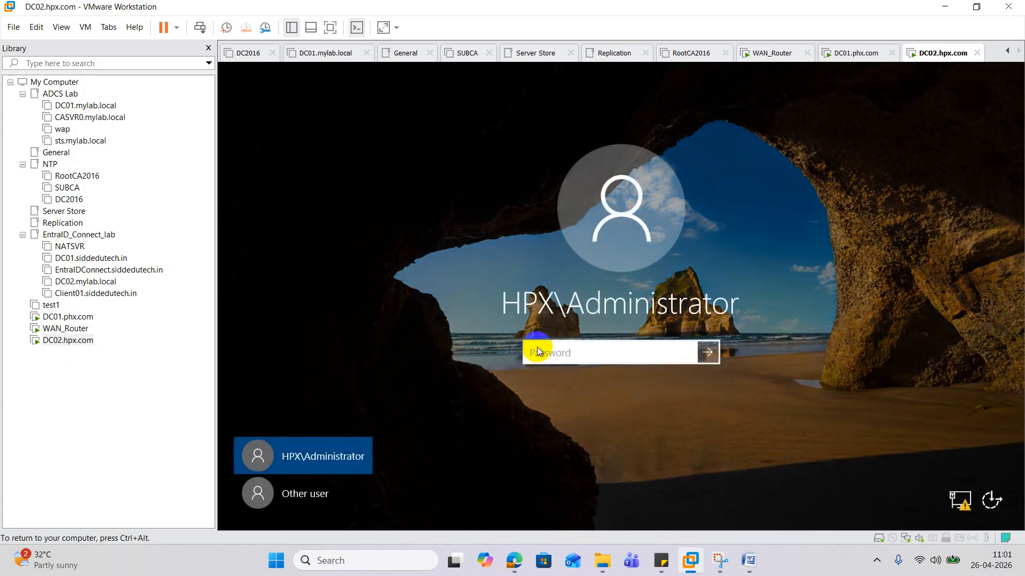
{"action": "type", "text": "**********"}
{"action": "key", "text": "BackSpace"}
{"action": "key", "text": "BackSpace"}
{"action": "key", "text": "BackSpace"}
{"action": "key", "text": "BackSpace"}
{"action": "key", "text": "BackSpace"}
{"action": "key", "text": "BackSpace"}
{"action": "key", "text": "BackSpace"}
{"action": "key", "text": "BackSpace"}
{"action": "key", "text": "BackSpace"}
{"action": "key", "text": "BackSpace"}
{"action": "type", "text": "************"}
{"action": "key", "text": "Return"}
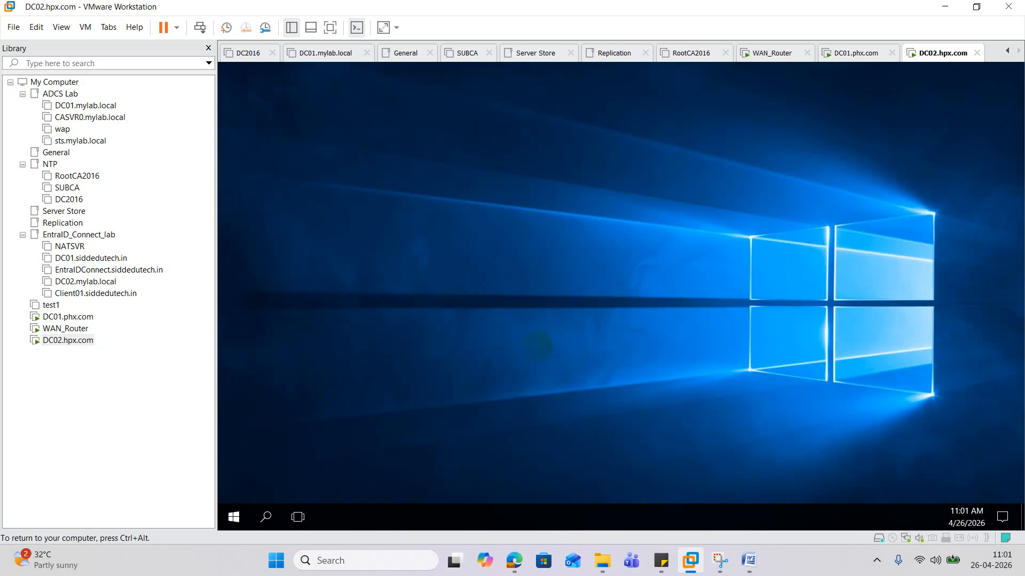
- Run dsa.msc, close Server Manager, and show the HPX.com Users container maximized
{"action": "right_click", "coordinate": [238, 520]}
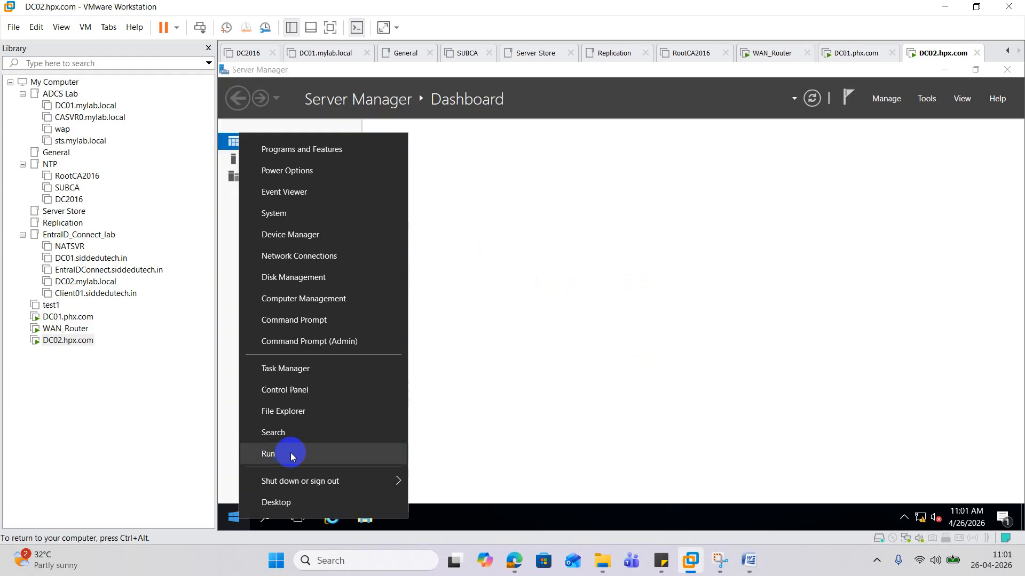
{"action": "left_click", "coordinate": [290, 452]}
{"action": "type", "text": "dsa.msc"}
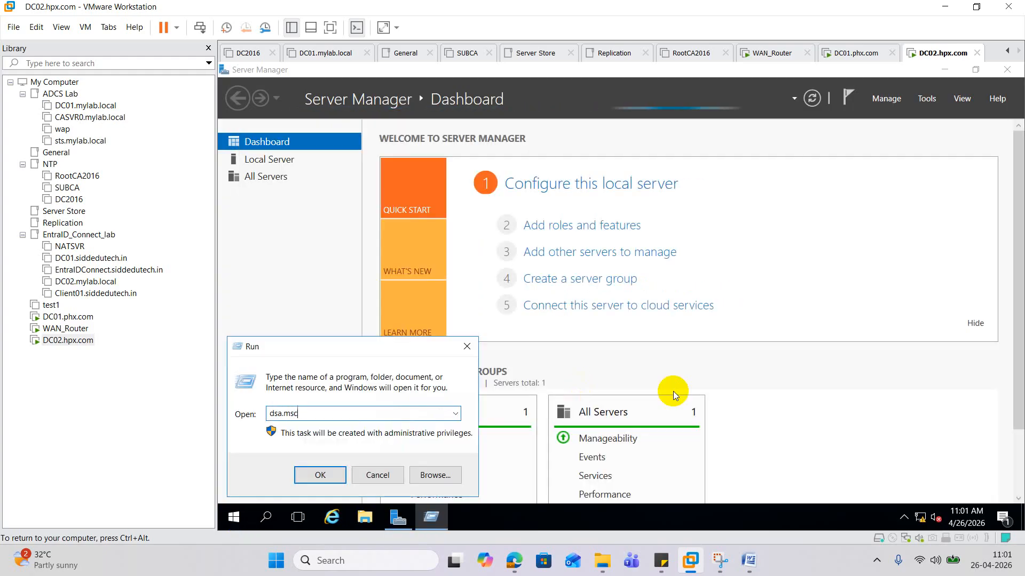
{"action": "key", "text": "Return"}
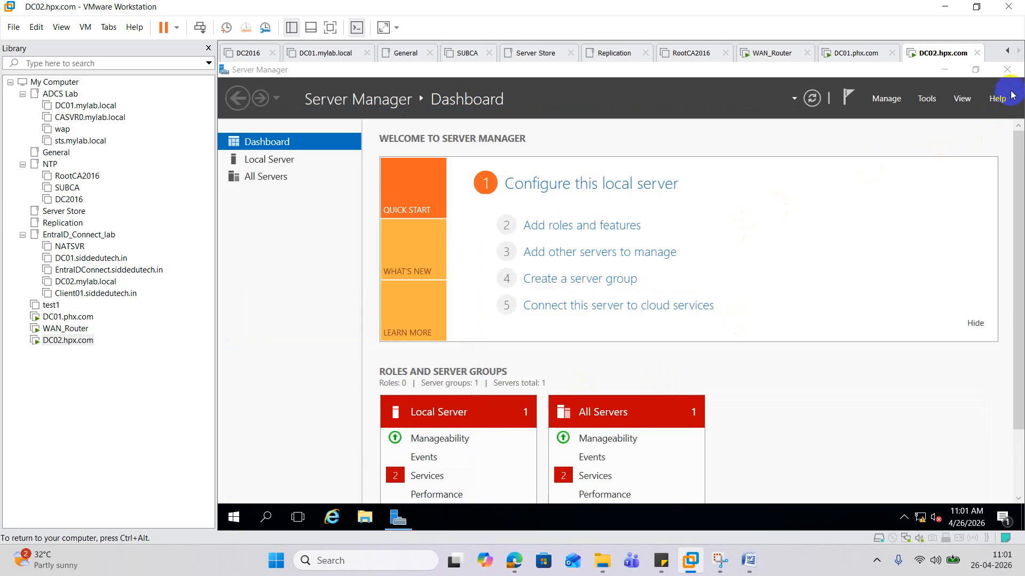
{"action": "left_click", "coordinate": [1007, 71]}
{"action": "left_click", "coordinate": [1008, 70]}
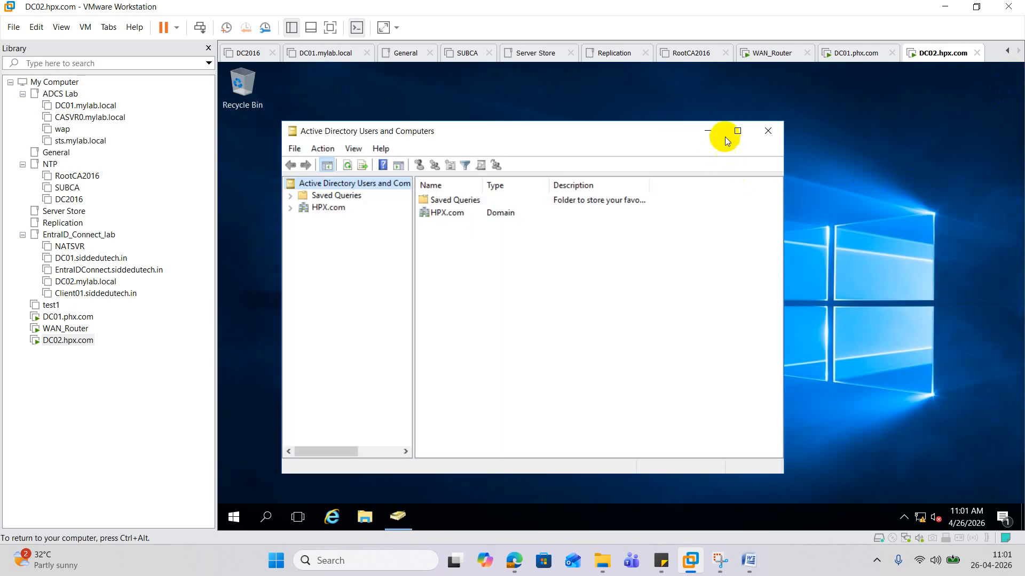
{"action": "left_click", "coordinate": [744, 127]}
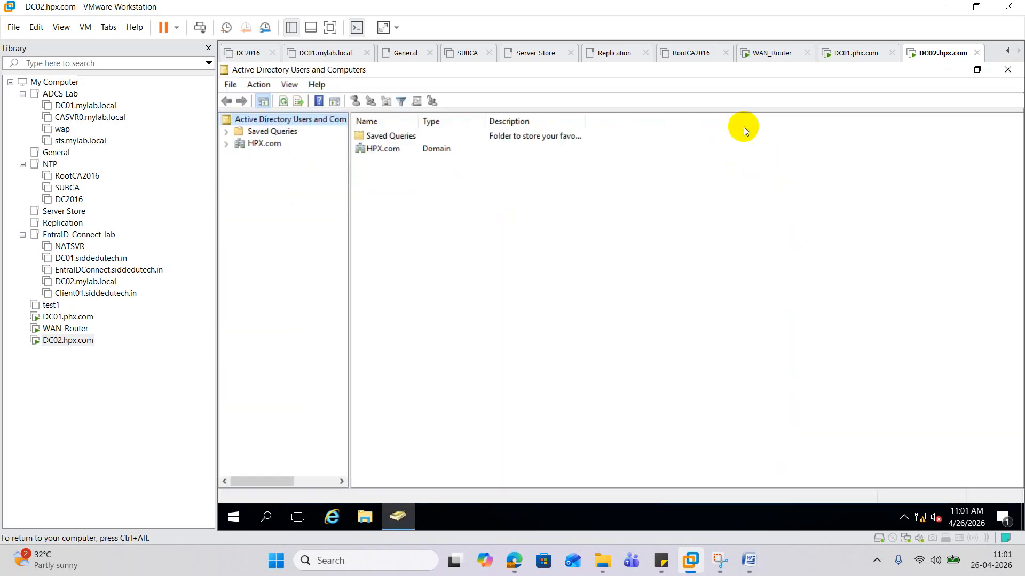
{"action": "left_click", "coordinate": [228, 143]}
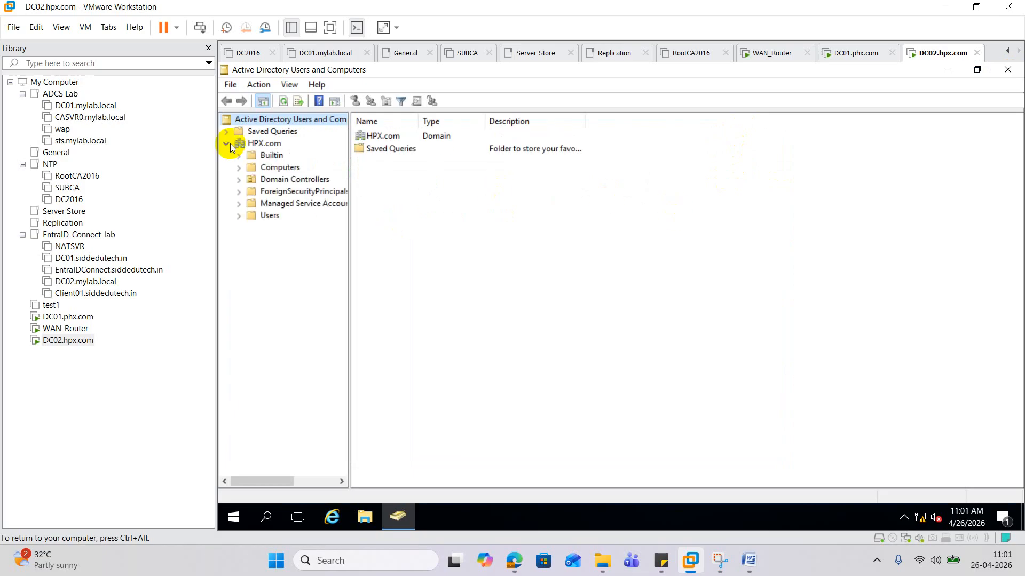
{"action": "left_click", "coordinate": [271, 217]}
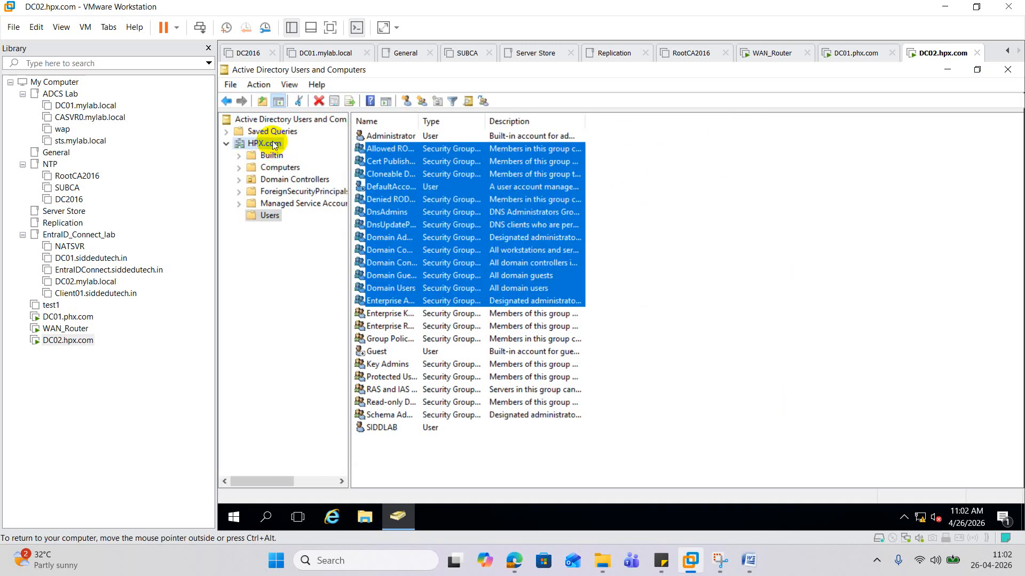
- Create the New_ODC organizational unit under HPX.com
{"action": "right_click", "coordinate": [271, 143]}
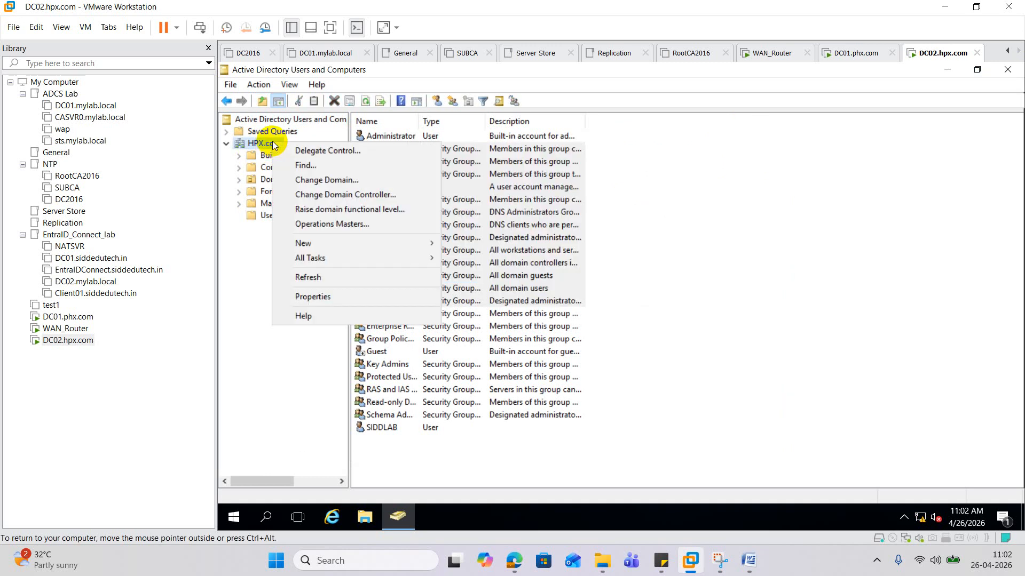
{"action": "mouse_move", "coordinate": [354, 245]}
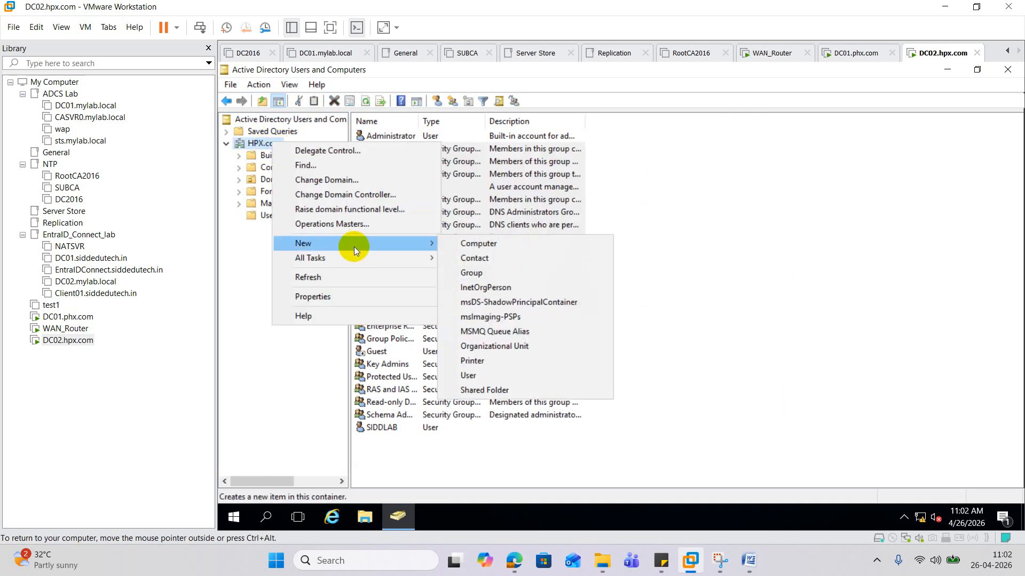
{"action": "left_click", "coordinate": [493, 348]}
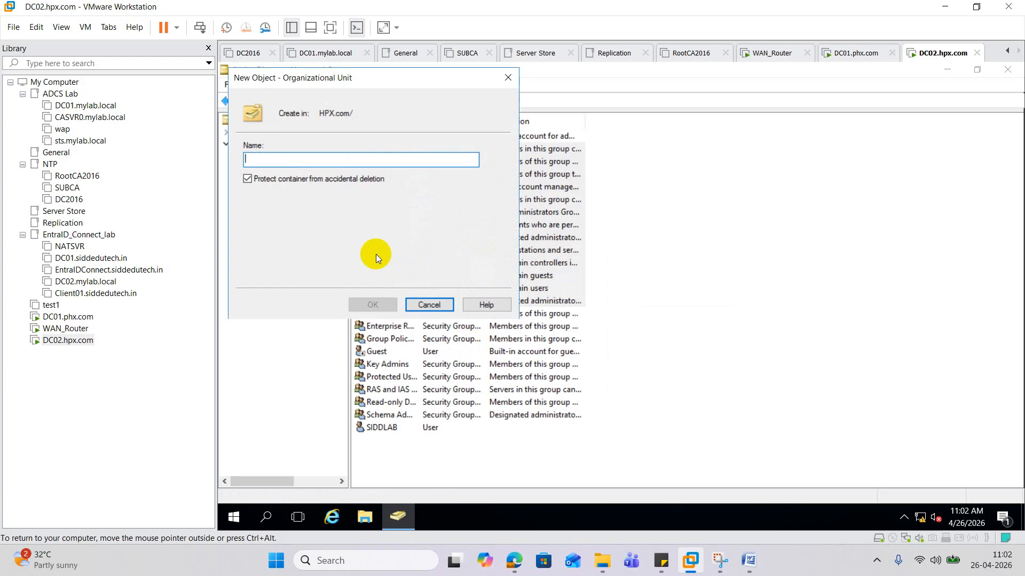
{"action": "type", "text": "N"}
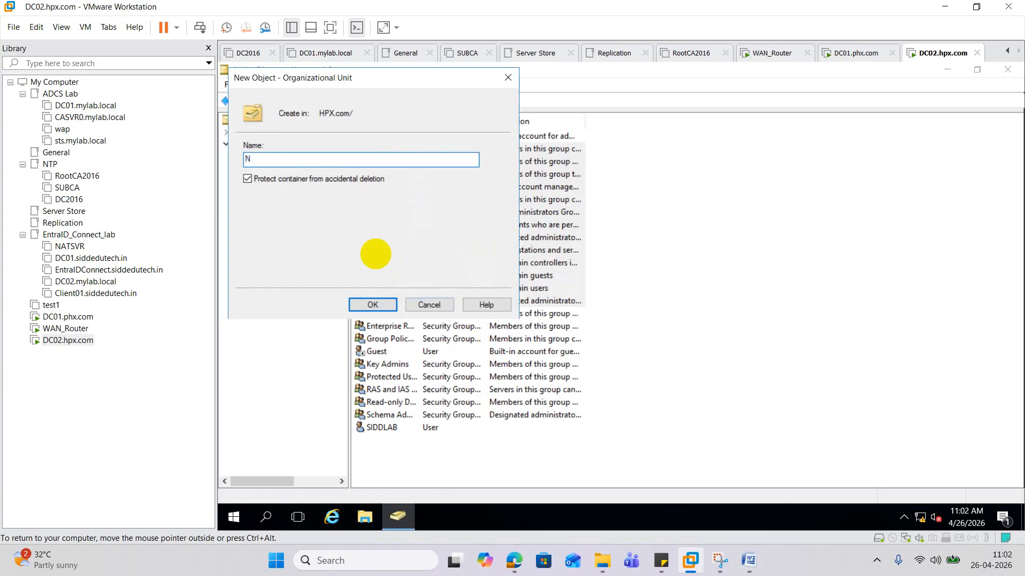
{"action": "type", "text": "ew_ODC"}
{"action": "left_click", "coordinate": [373, 305]}
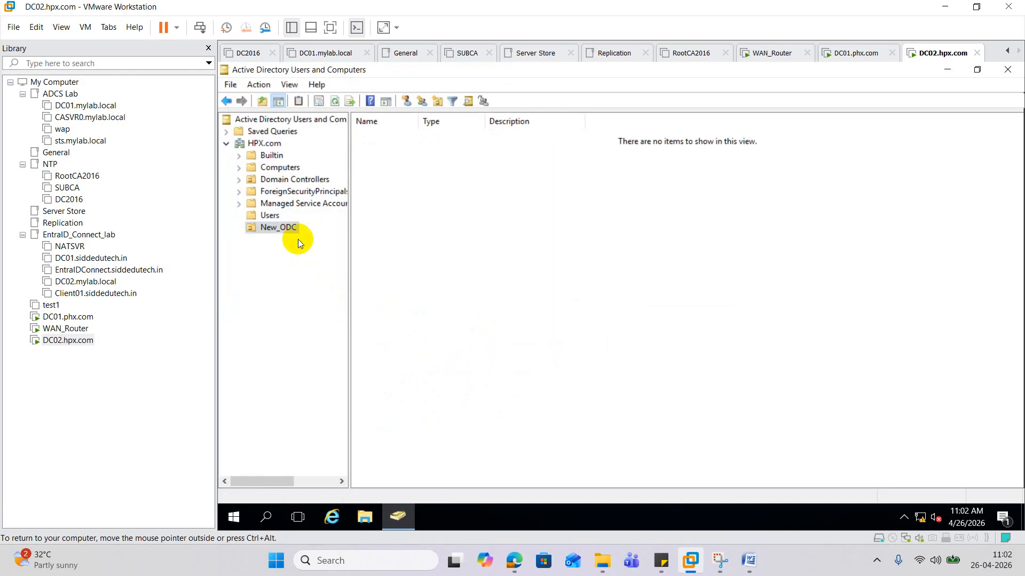
- Start a new user in New_ODC, entering the user's name and logon name
{"action": "right_click", "coordinate": [287, 228]}
{"action": "mouse_move", "coordinate": [361, 287]}
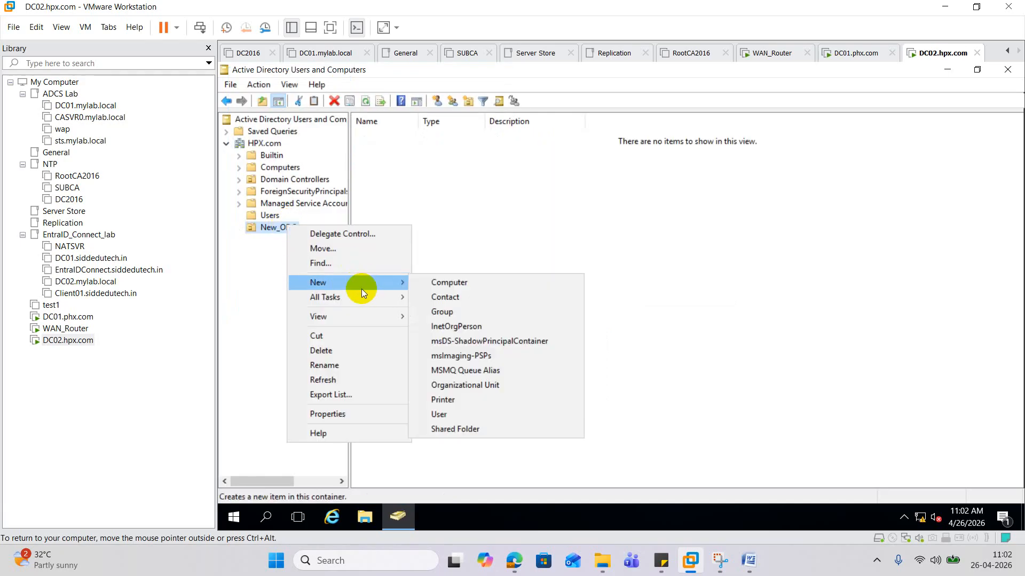
{"action": "left_click", "coordinate": [451, 412]}
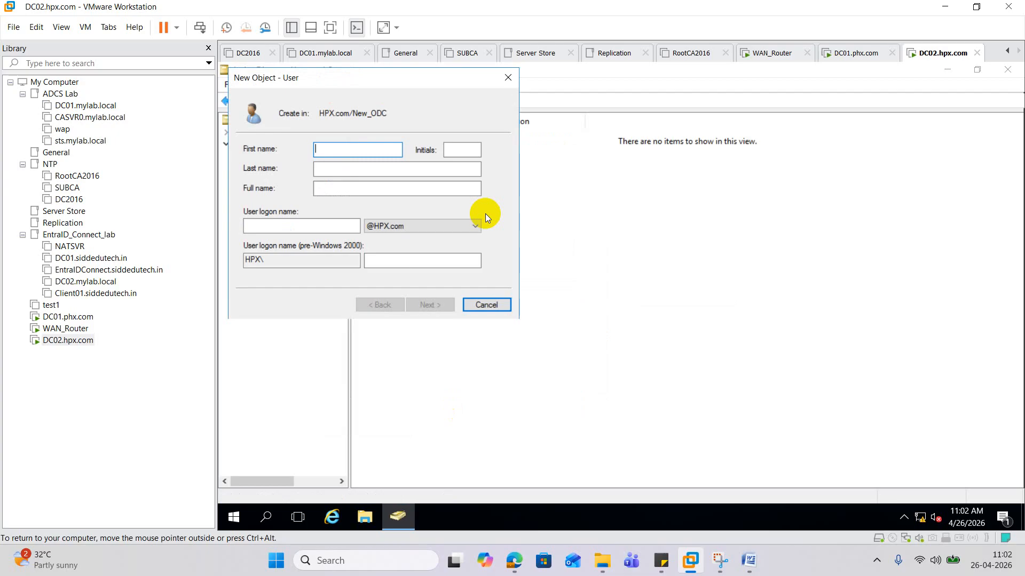
{"action": "type", "text": "Siddo"}
{"action": "key", "text": "Tab"}
{"action": "key", "text": "Tab"}
{"action": "key", "text": "Tab"}
{"action": "key", "text": "Tab"}
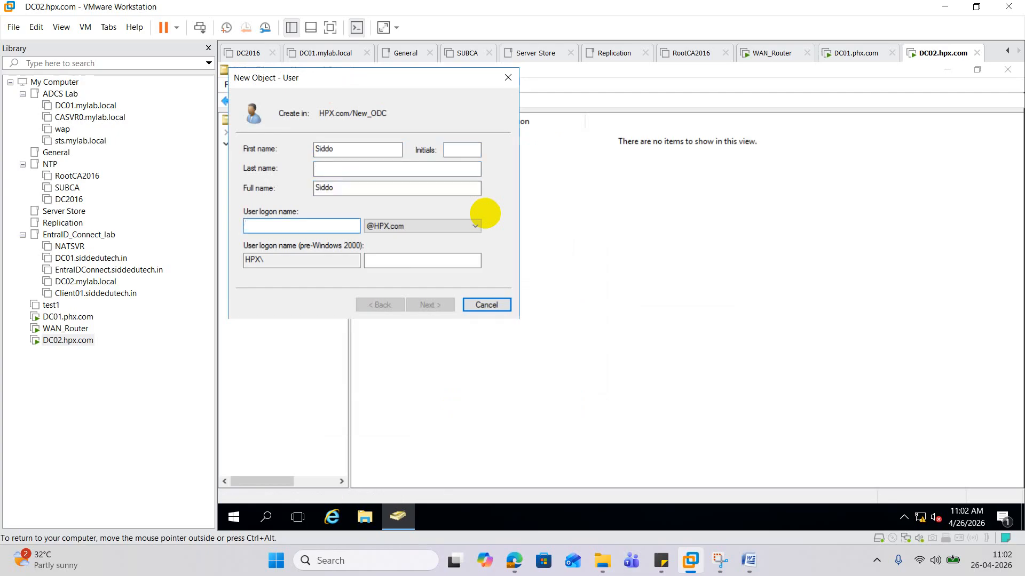
{"action": "type", "text": "siddo"}
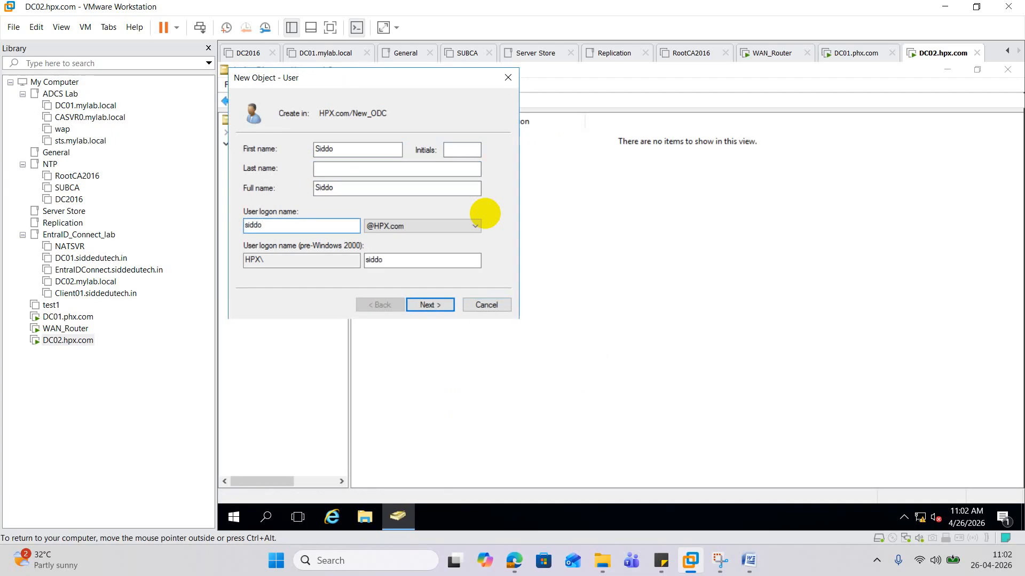
- Turn off password change at next logon and enter the account password twice
{"action": "left_click", "coordinate": [430, 304]}
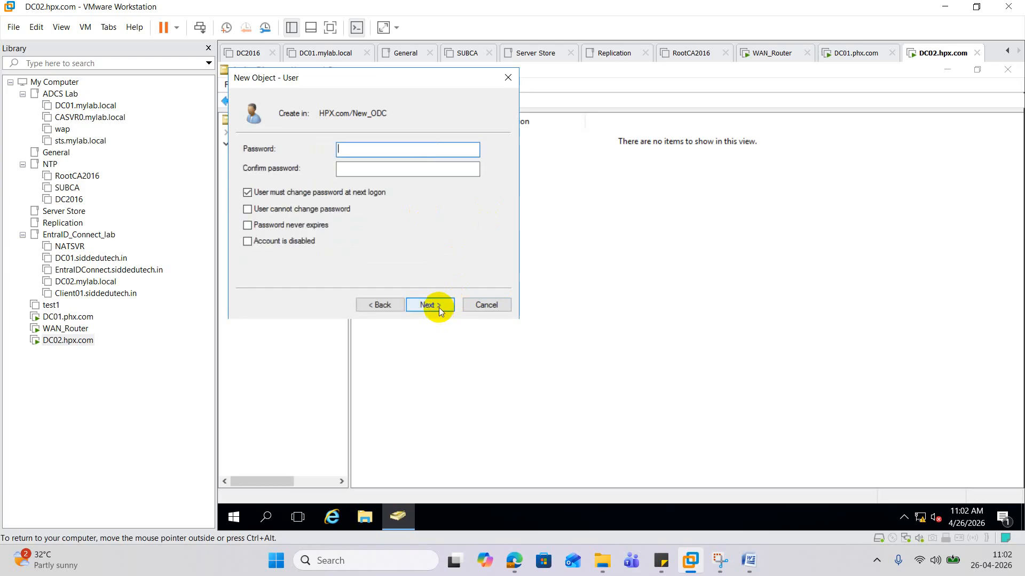
{"action": "left_click", "coordinate": [295, 195]}
{"action": "left_click", "coordinate": [372, 149]}
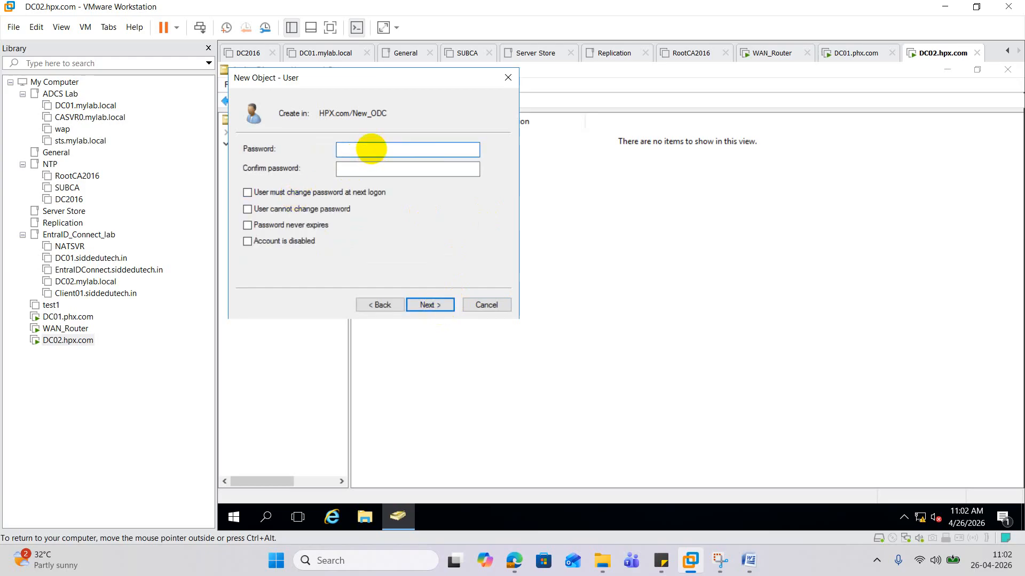
{"action": "type", "text": "Password@123"}
{"action": "key", "text": "Tab"}
{"action": "type", "text": "Pass"}
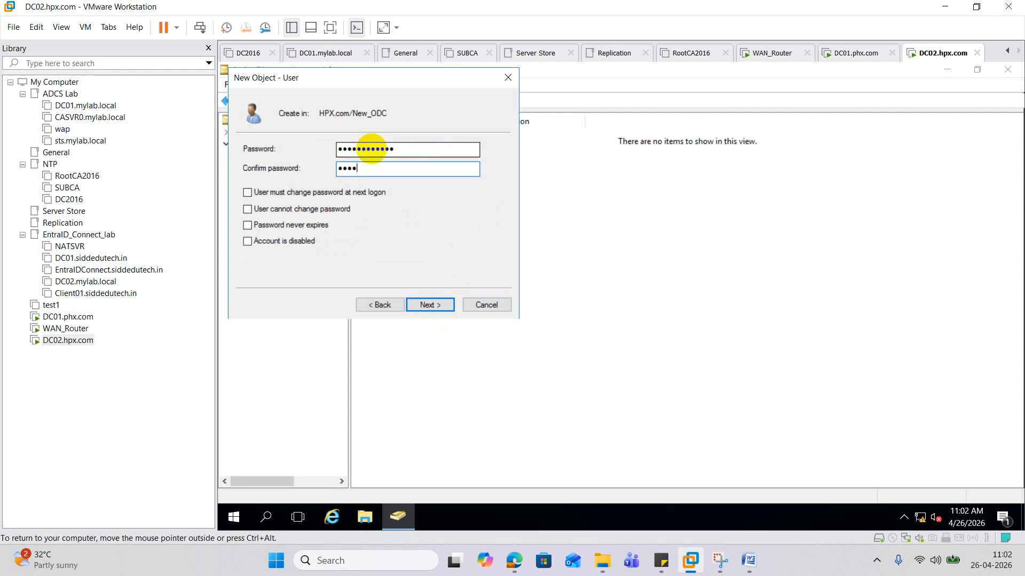
{"action": "type", "text": "word@123"}
- Finish creating the user and open its properties on the Member Of tab
{"action": "left_click", "coordinate": [433, 305]}
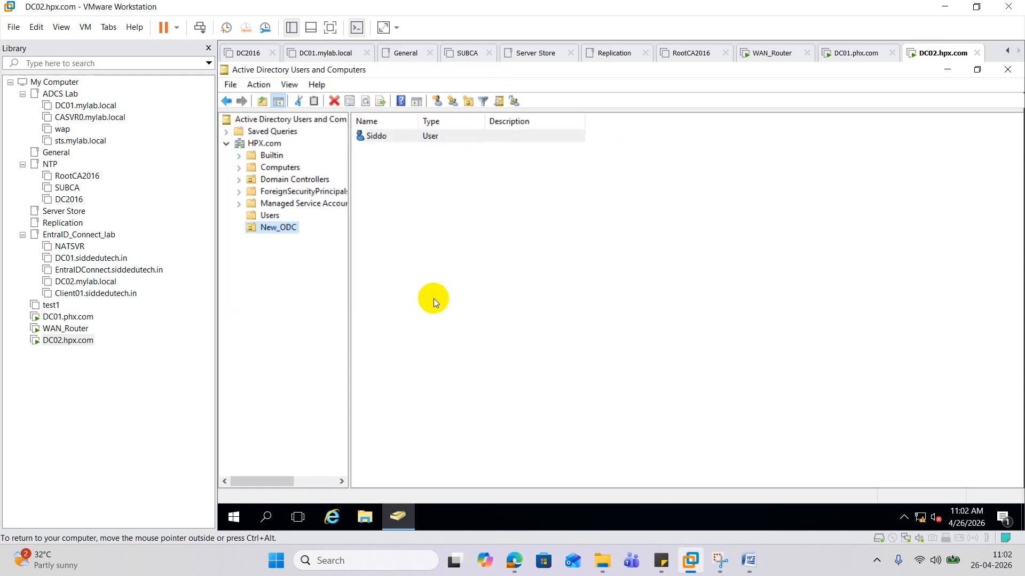
{"action": "left_click", "coordinate": [383, 136]}
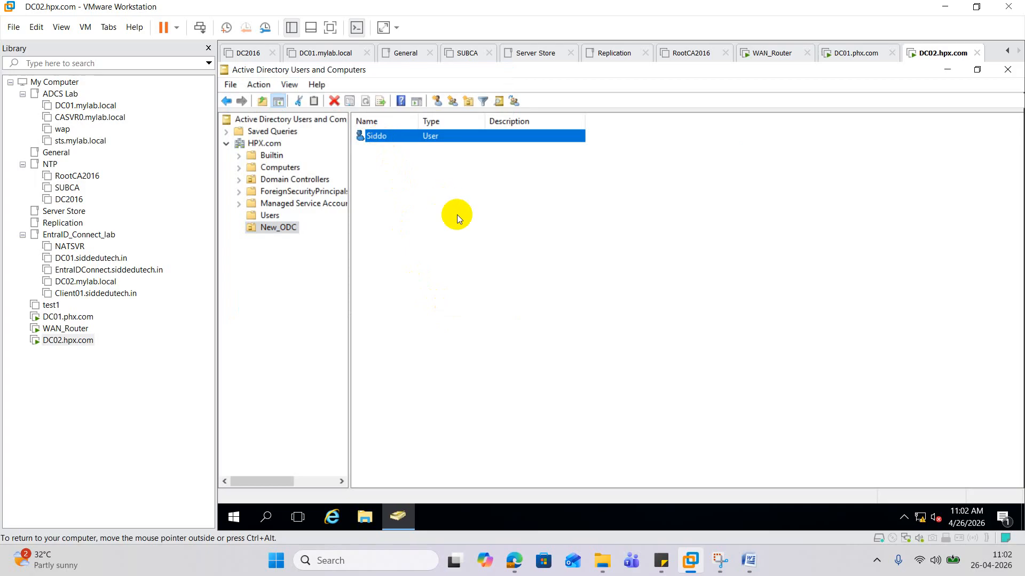
{"action": "key", "text": "Return"}
{"action": "left_click", "coordinate": [522, 136]}
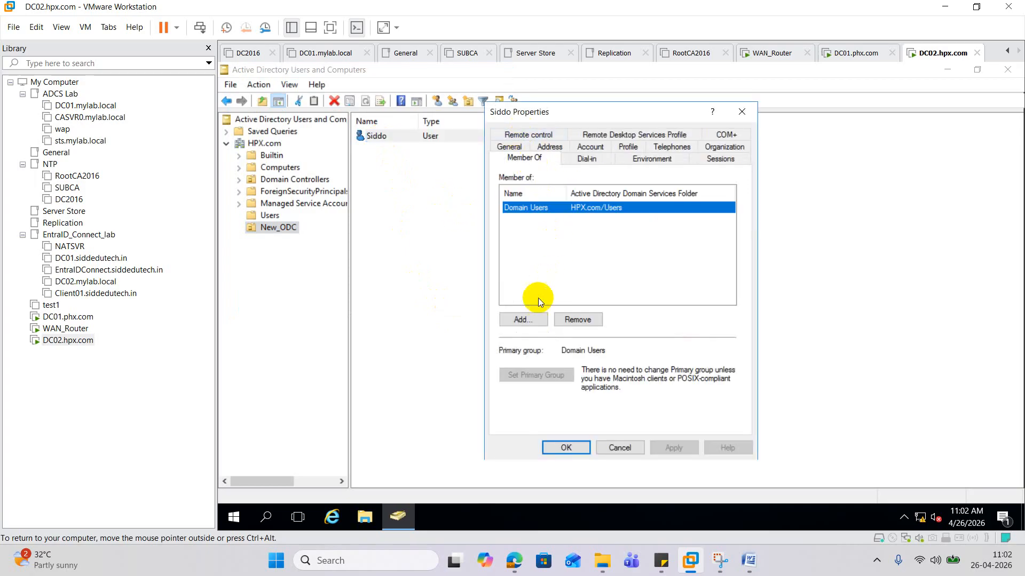
- Add the user to Domain Admins and Enterprise Admins and apply the changes
{"action": "left_click", "coordinate": [523, 320]}
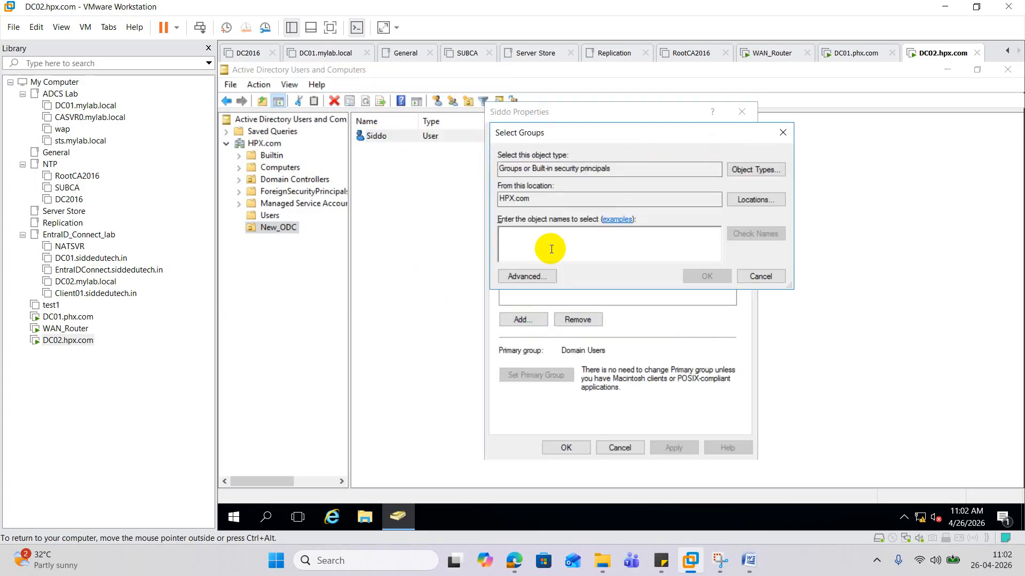
{"action": "type", "text": "domain admi"}
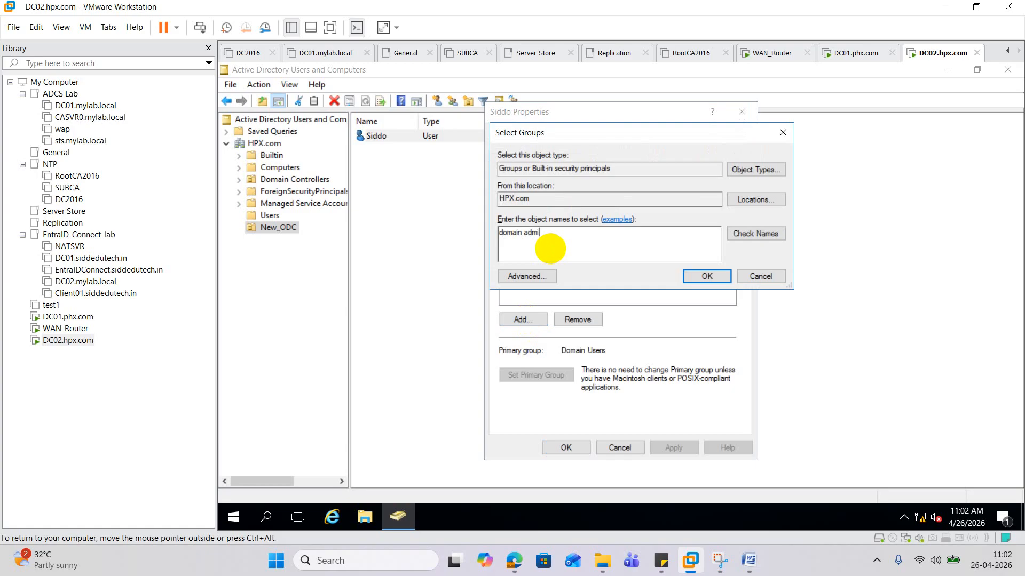
{"action": "type", "text": "n"}
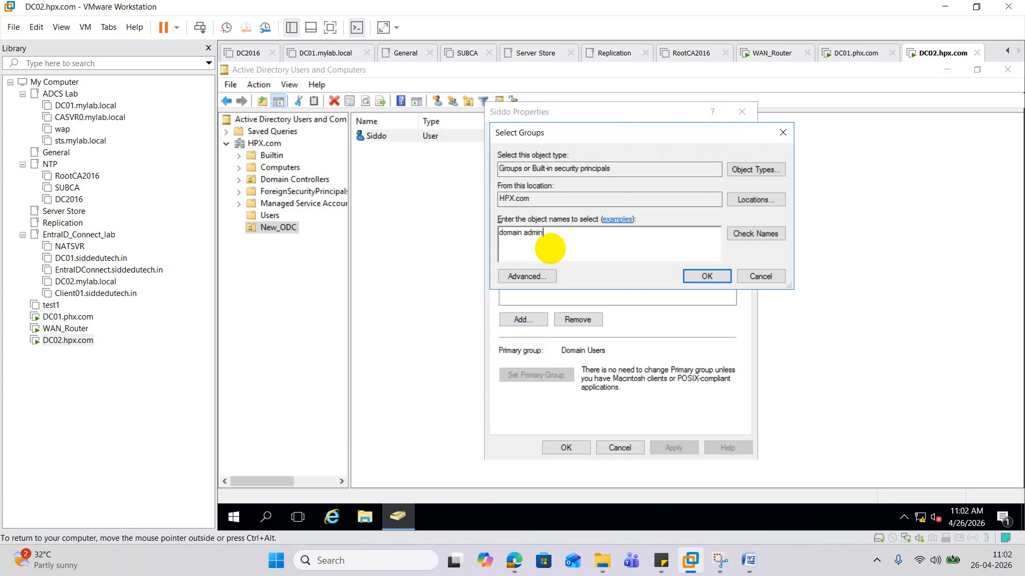
{"action": "left_click", "coordinate": [747, 236]}
{"action": "type", "text": "en"}
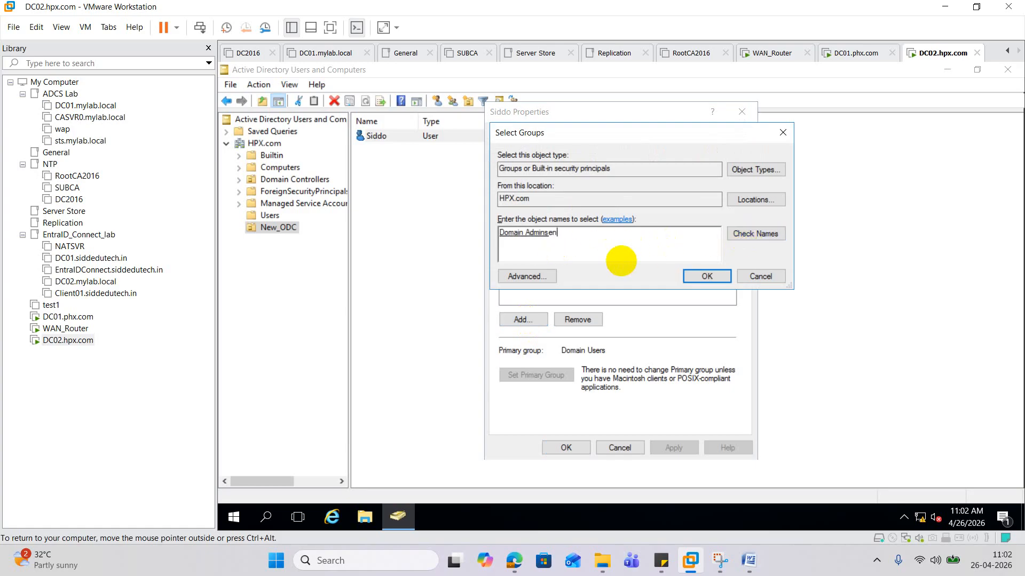
{"action": "type", "text": "ter"}
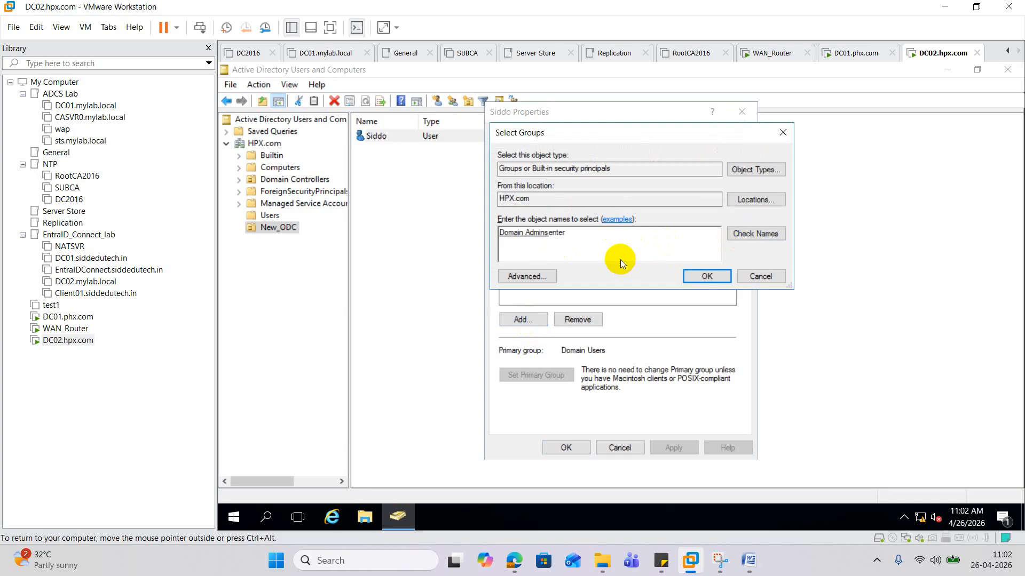
{"action": "left_click", "coordinate": [755, 233]}
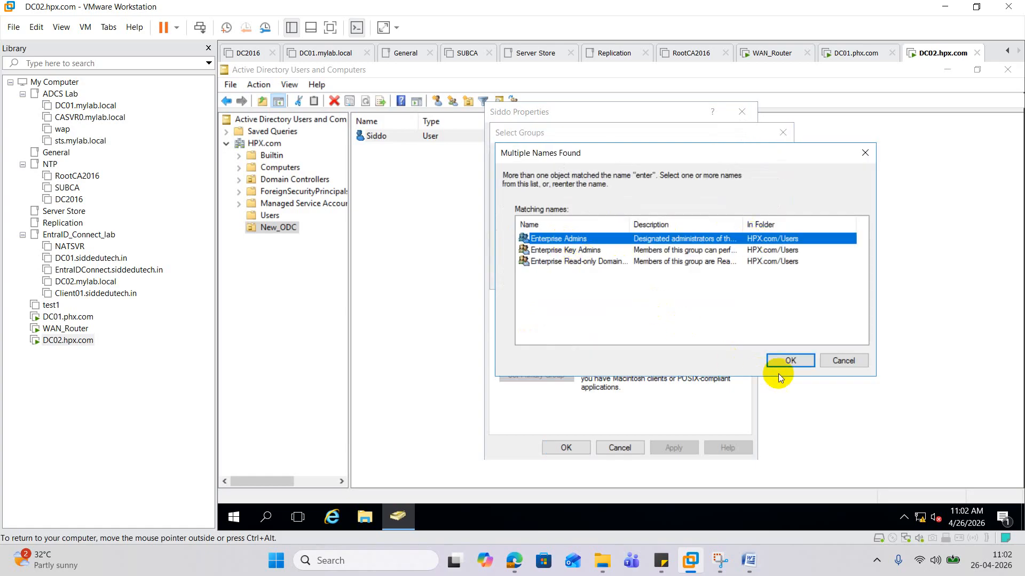
{"action": "left_click", "coordinate": [791, 361]}
{"action": "left_click", "coordinate": [709, 275]}
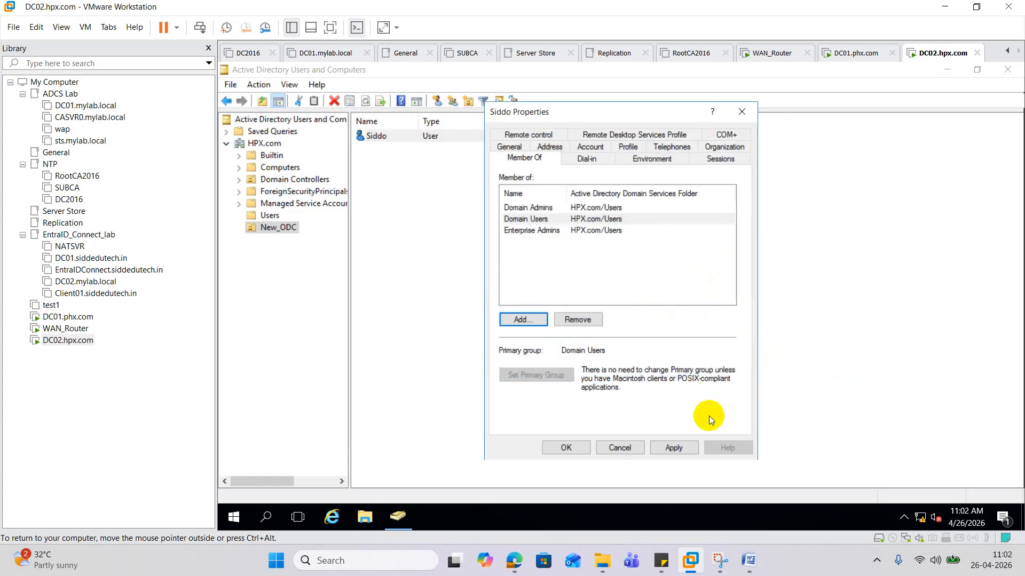
{"action": "left_click", "coordinate": [675, 446]}
{"action": "left_click", "coordinate": [577, 447]}
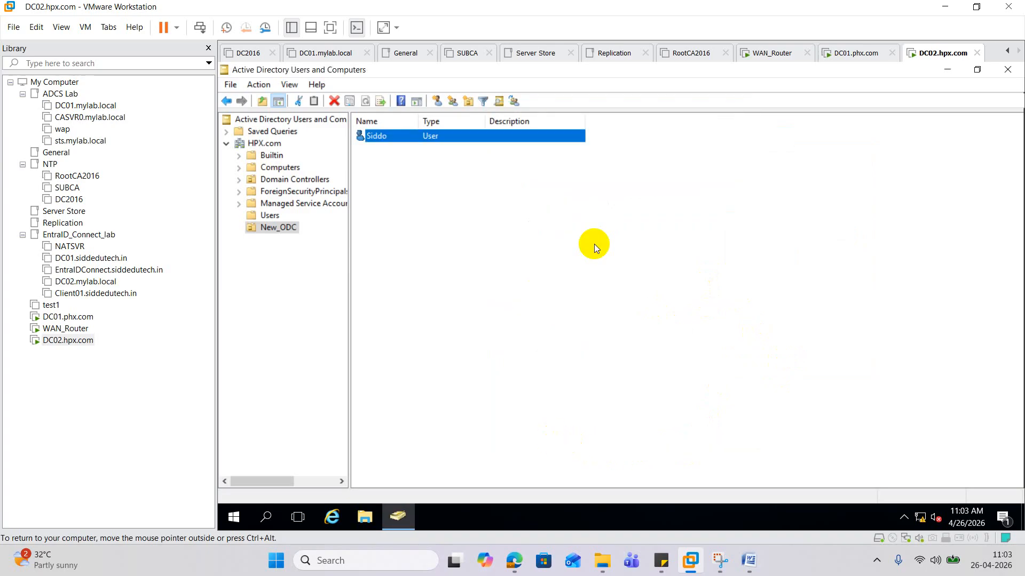
- On WAN_Router, close the finished Add Roles wizard and launch Routing and Remote Access from Server Manager's Tools
{"action": "left_click", "coordinate": [53, 328]}
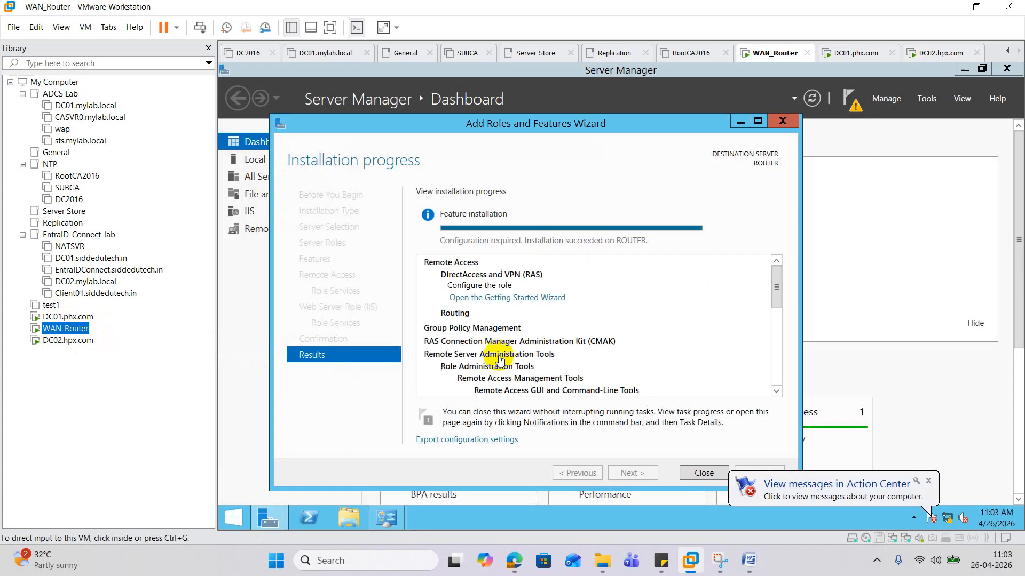
{"action": "left_click", "coordinate": [783, 121]}
{"action": "left_click", "coordinate": [926, 99]}
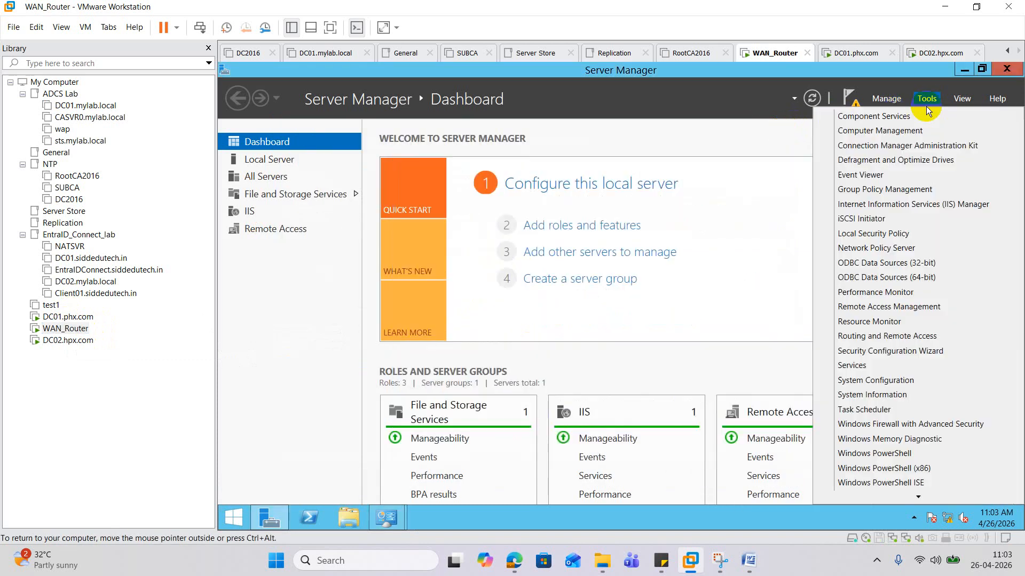
{"action": "scroll", "coordinate": [915, 318], "scroll_direction": "down", "scroll_amount": 1}
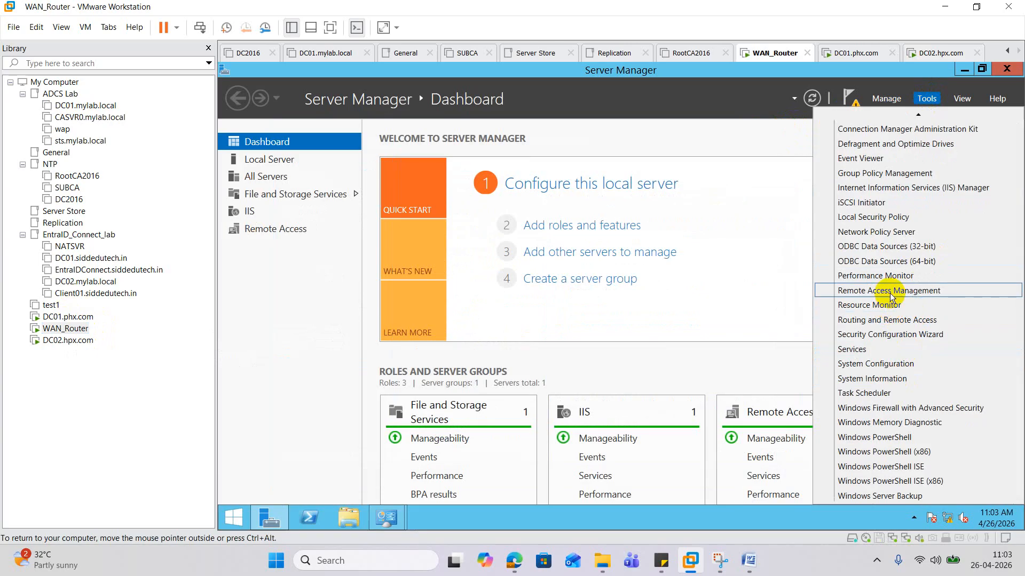
{"action": "left_click", "coordinate": [881, 322]}
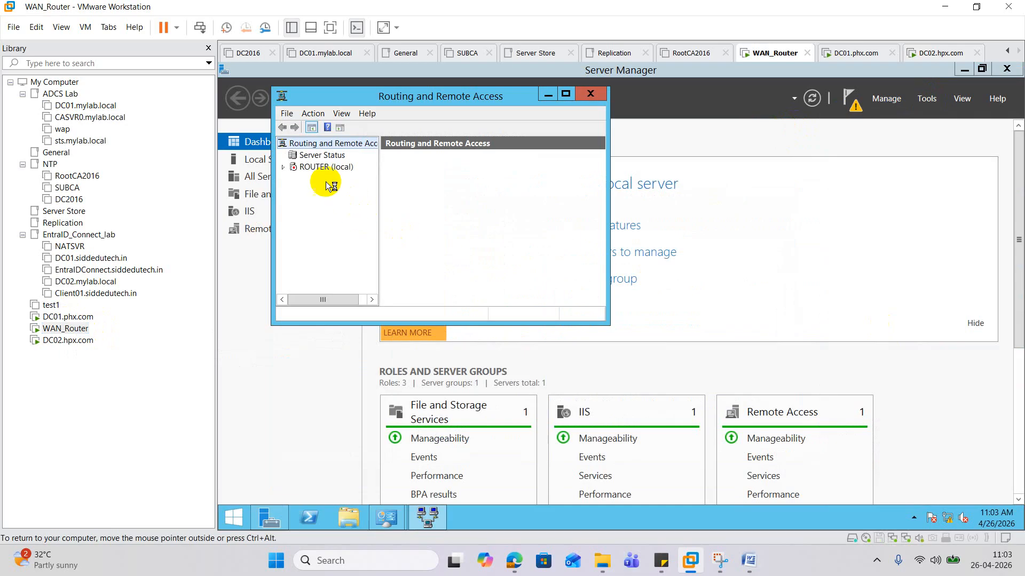
- On DC02, open firewall.cpl and turn Windows Firewall off for domain, private and public networks
{"action": "left_click", "coordinate": [48, 341]}
{"action": "right_click", "coordinate": [232, 518]}
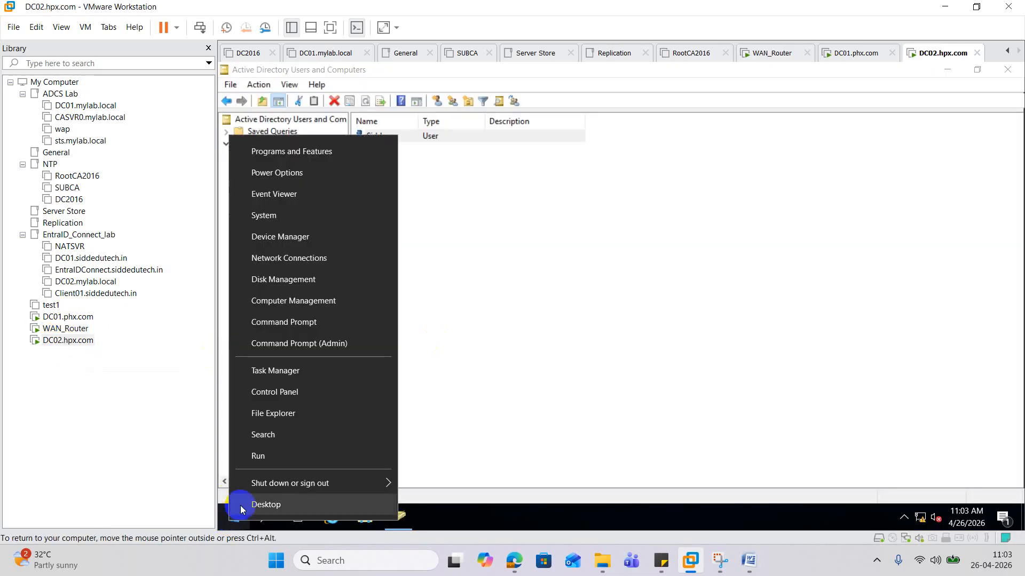
{"action": "left_click", "coordinate": [261, 457]}
{"action": "type", "text": "fi"}
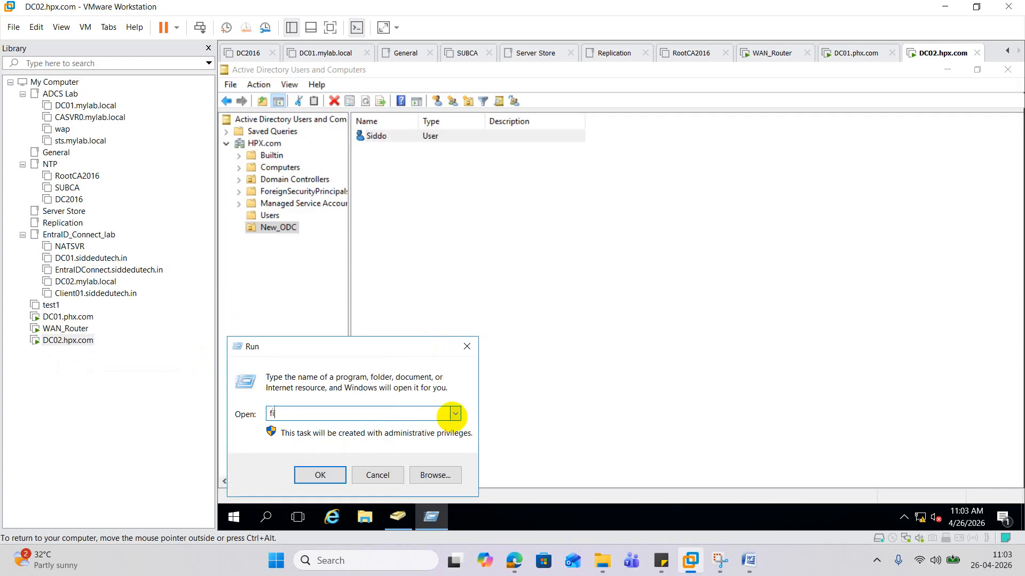
{"action": "type", "text": "rewall.cpl"}
{"action": "key", "text": "Return"}
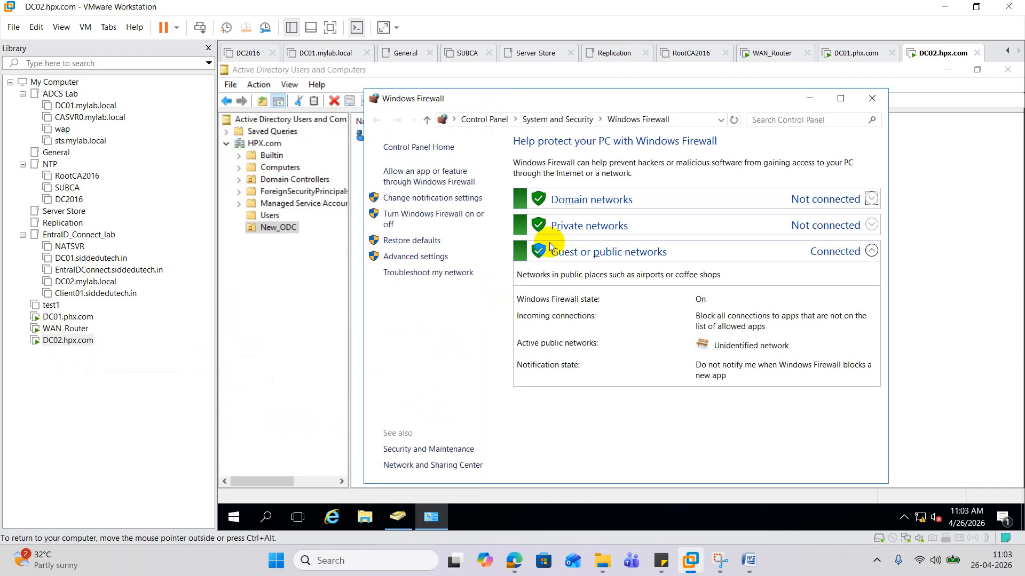
{"action": "left_click", "coordinate": [472, 215]}
{"action": "left_click", "coordinate": [492, 249]}
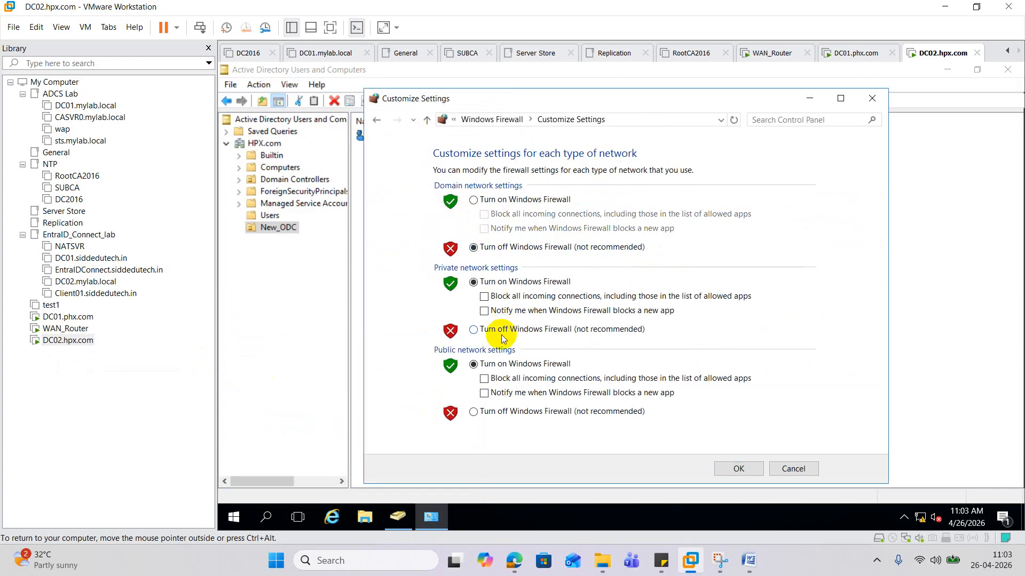
{"action": "left_click", "coordinate": [491, 329]}
{"action": "left_click", "coordinate": [509, 413]}
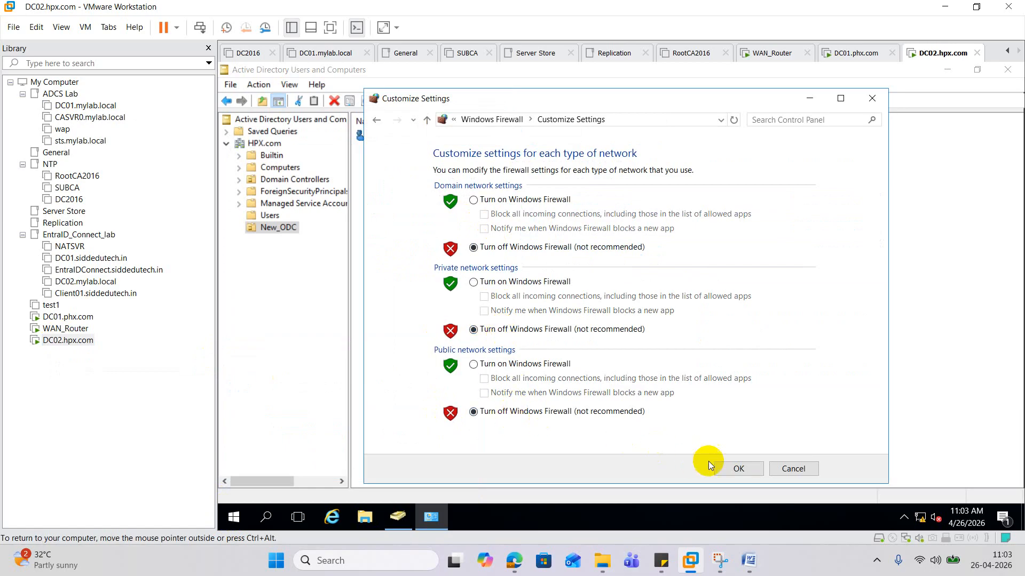
{"action": "left_click", "coordinate": [739, 468]}
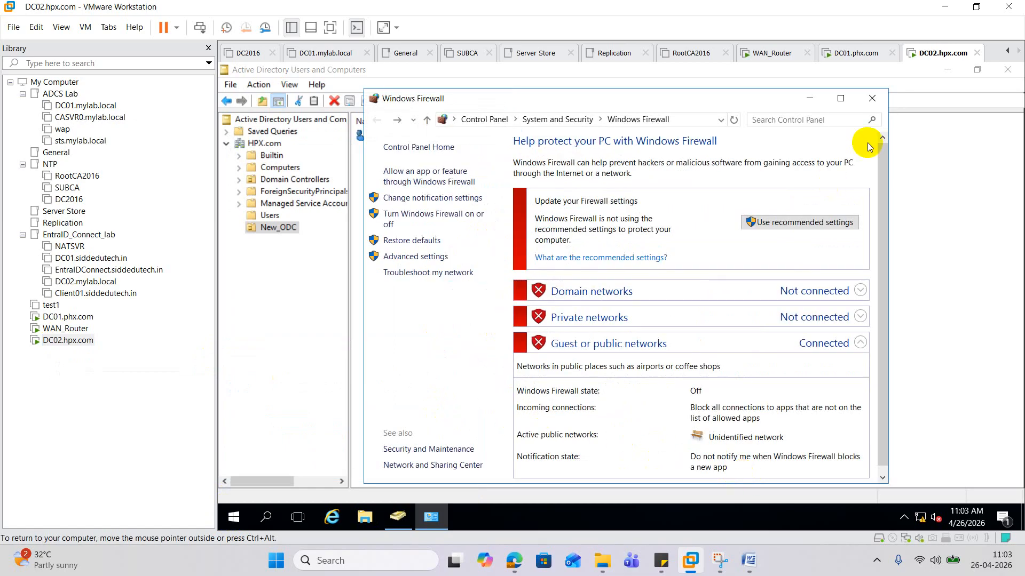
{"action": "left_click", "coordinate": [872, 98]}
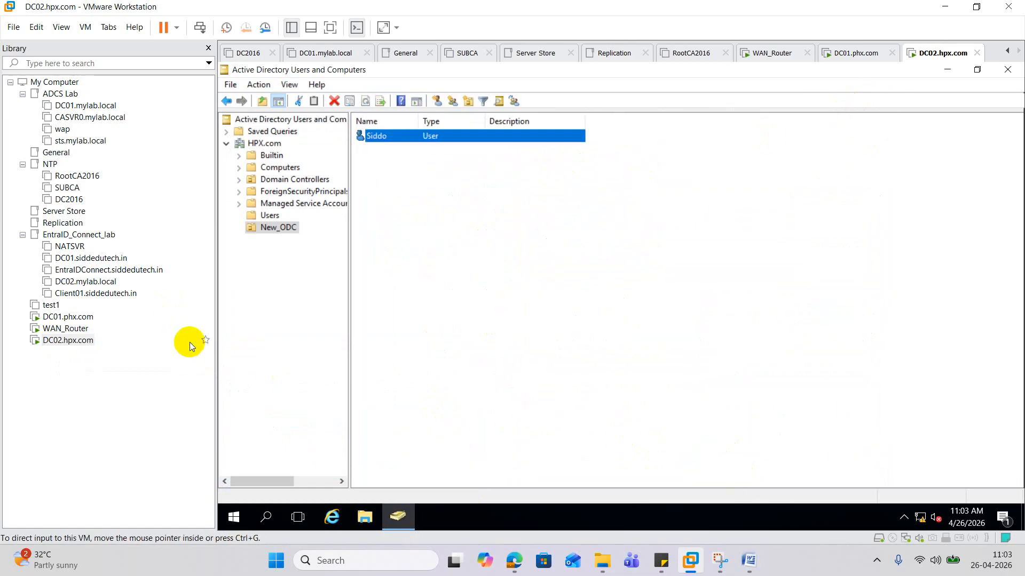
- On WAN_Router, run the RRAS wizard with Custom configuration and LAN routing, then start the service
{"action": "left_click", "coordinate": [81, 329]}
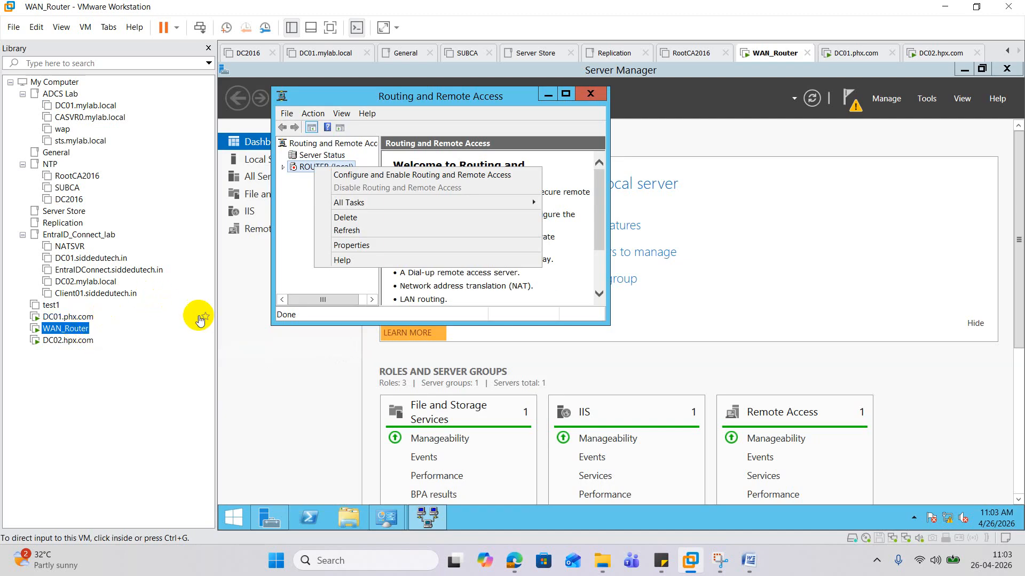
{"action": "left_click", "coordinate": [373, 174]}
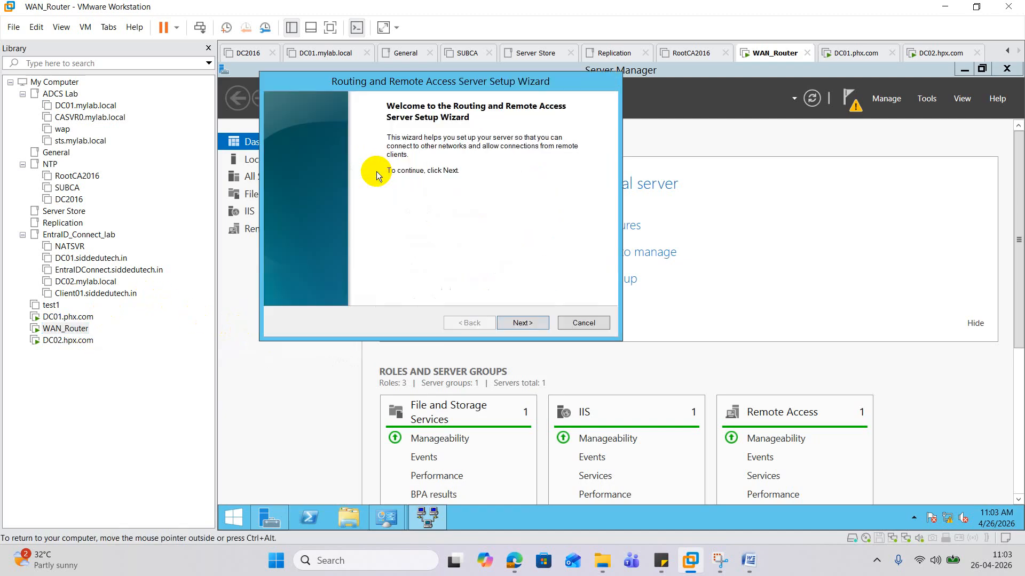
{"action": "right_click", "coordinate": [234, 516]}
{"action": "left_click", "coordinate": [424, 315]}
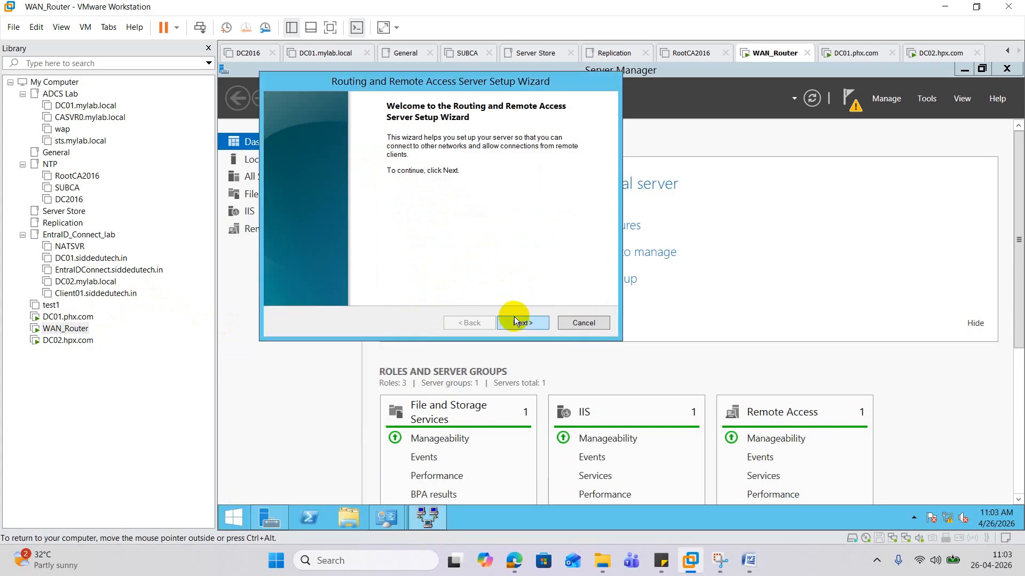
{"action": "left_click", "coordinate": [514, 319]}
{"action": "left_click", "coordinate": [354, 263]}
{"action": "left_click", "coordinate": [521, 323]}
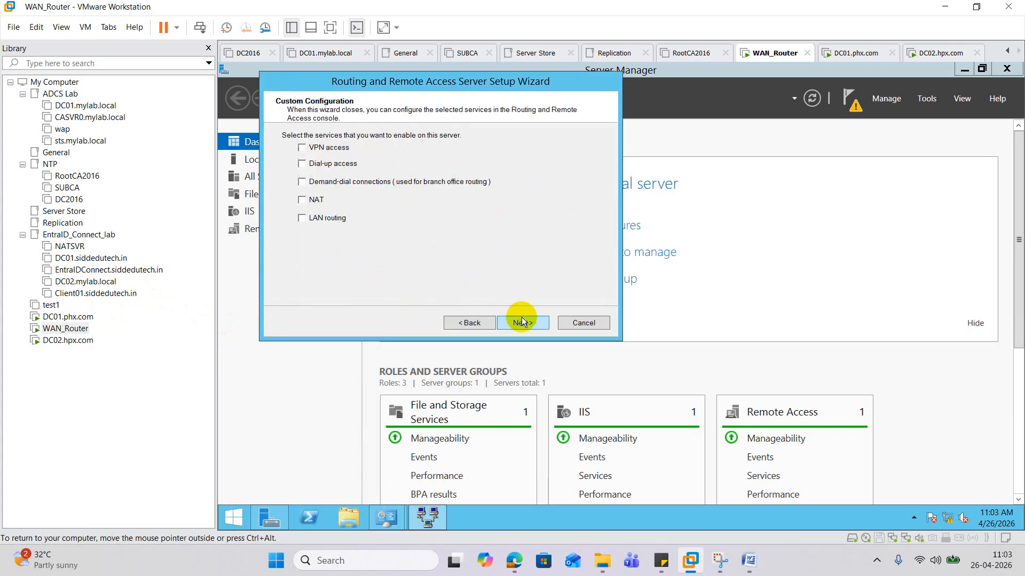
{"action": "left_click", "coordinate": [522, 324]}
{"action": "left_click", "coordinate": [523, 322]}
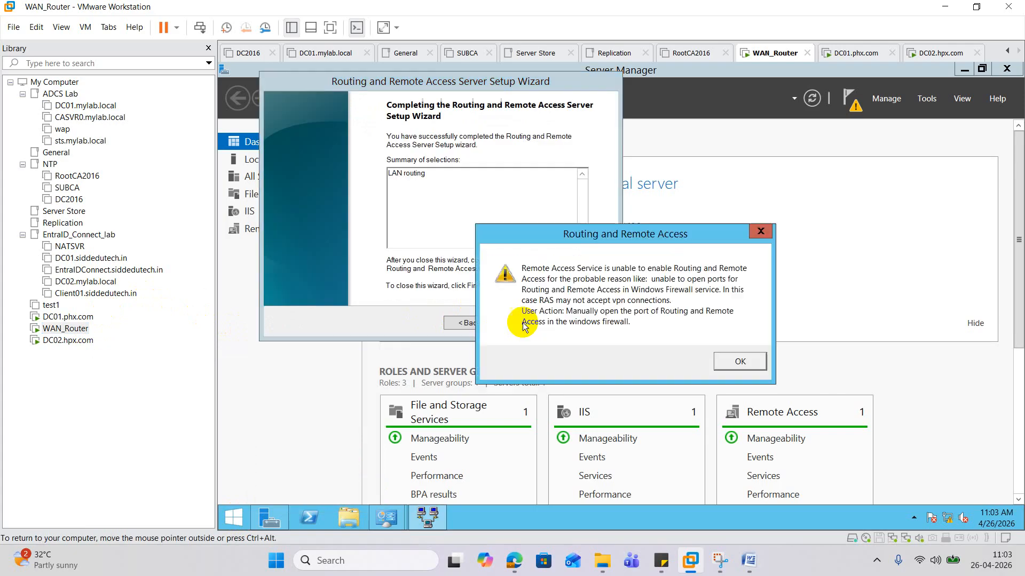
{"action": "left_click", "coordinate": [731, 353]}
{"action": "left_click", "coordinate": [468, 239]}
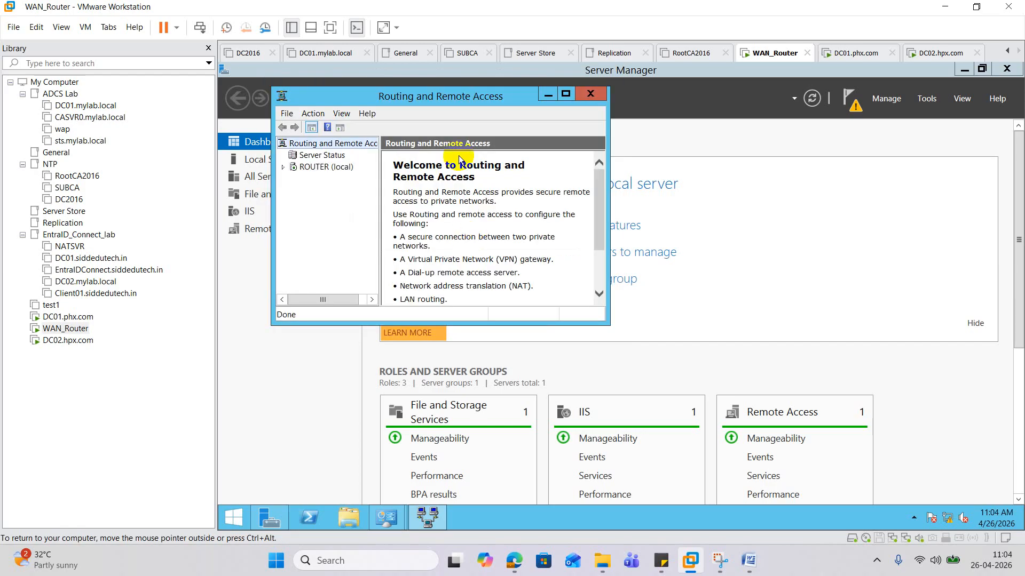
- Send Ctrl+Alt+Del to DC01.phx.com to bring up its sign-in screen
{"action": "left_click", "coordinate": [73, 318]}
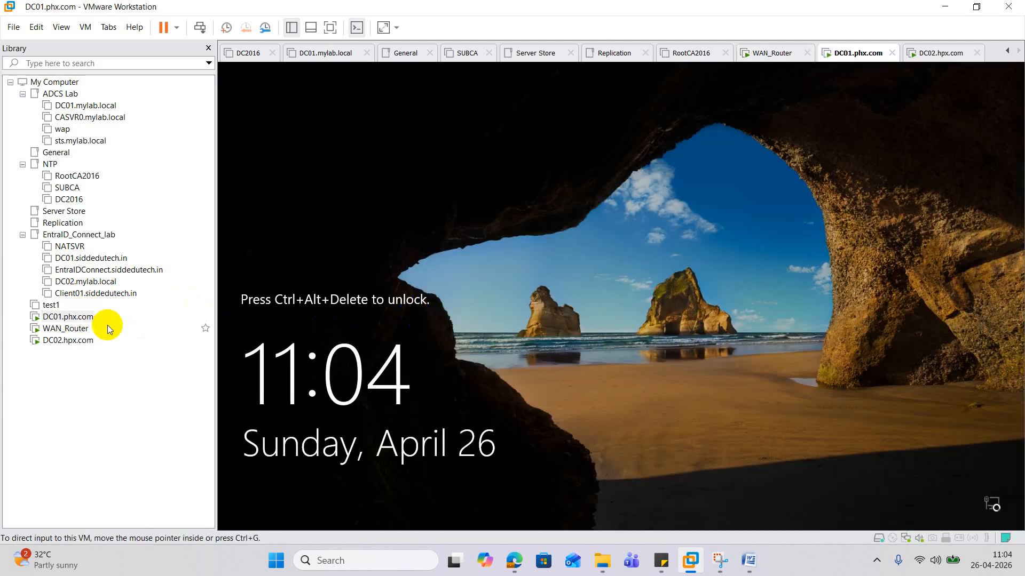
{"action": "right_click", "coordinate": [85, 319]}
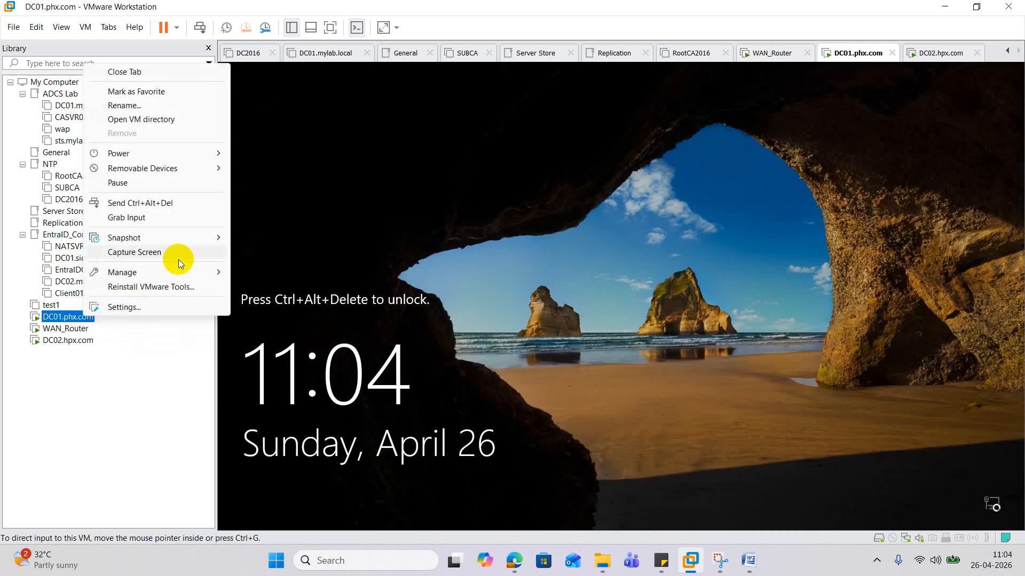
{"action": "left_click", "coordinate": [174, 204]}
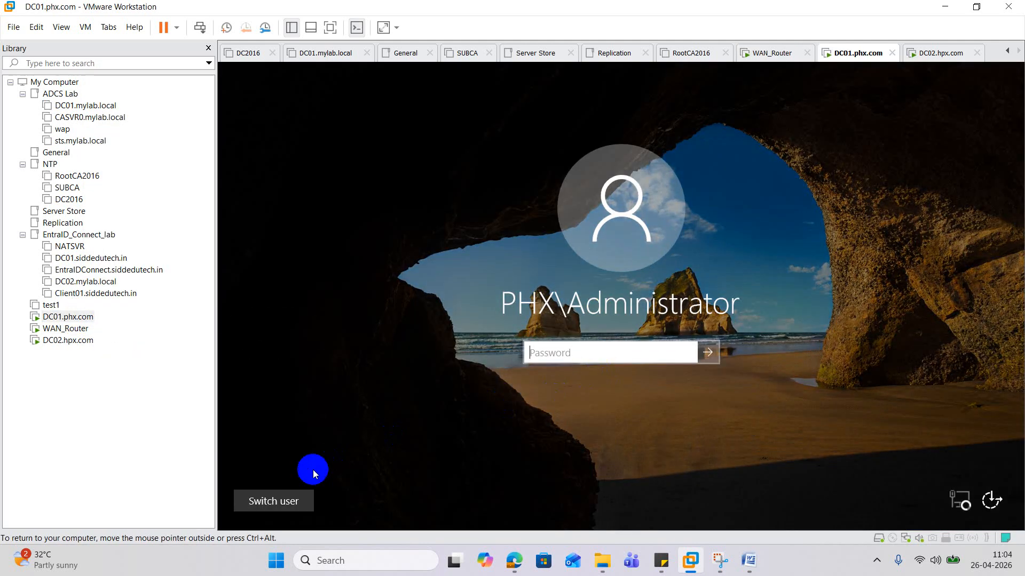
{"action": "left_click", "coordinate": [293, 499]}
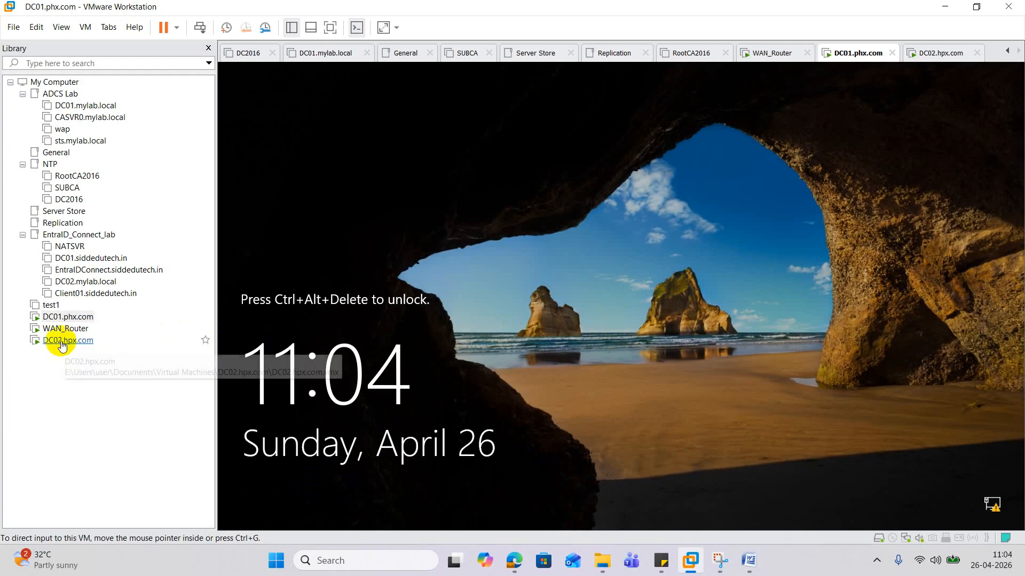
{"action": "right_click", "coordinate": [84, 317]}
{"action": "left_click", "coordinate": [160, 205]}
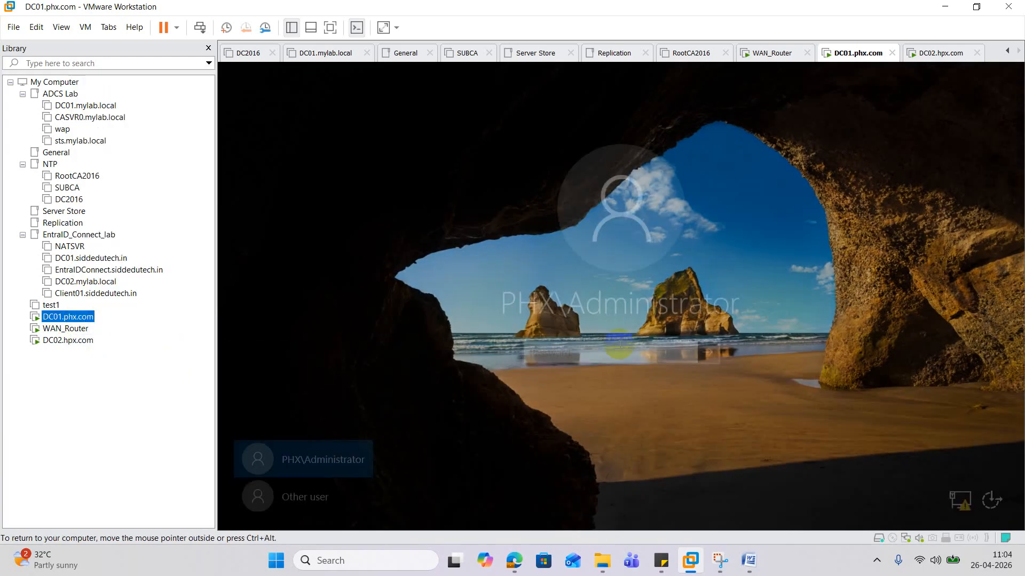
{"action": "left_click", "coordinate": [639, 407]}
- Sign in as Other user with the domain user's name and password
{"action": "left_click", "coordinate": [322, 491]}
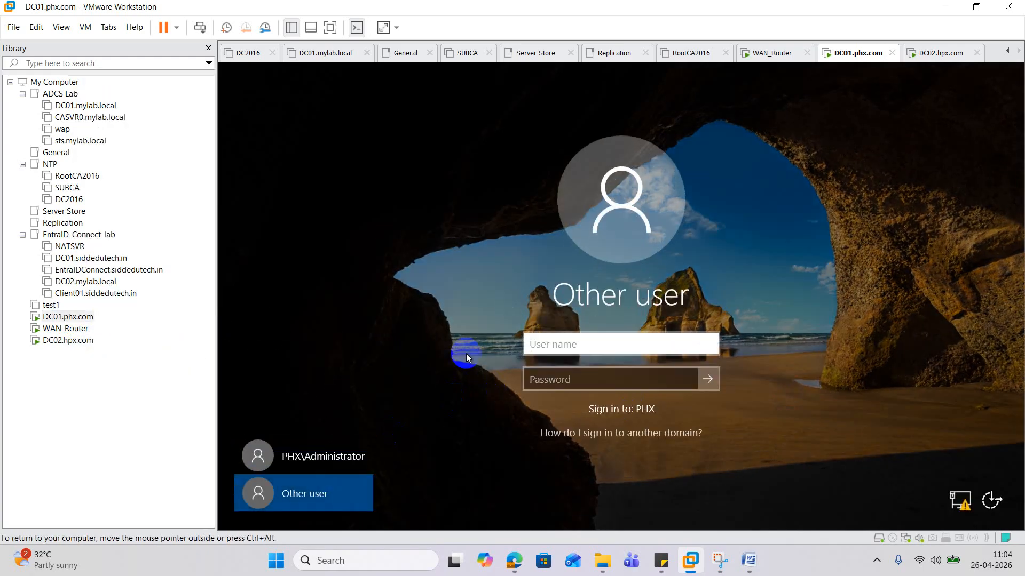
{"action": "type", "text": "siddr"}
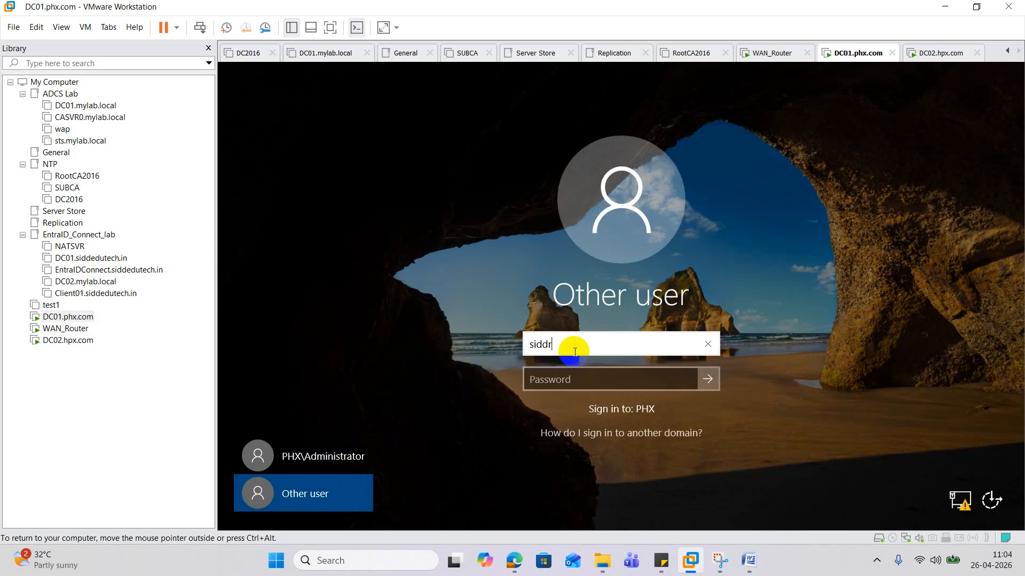
{"action": "key", "text": "Tab"}
{"action": "type", "text": "•••••••"}
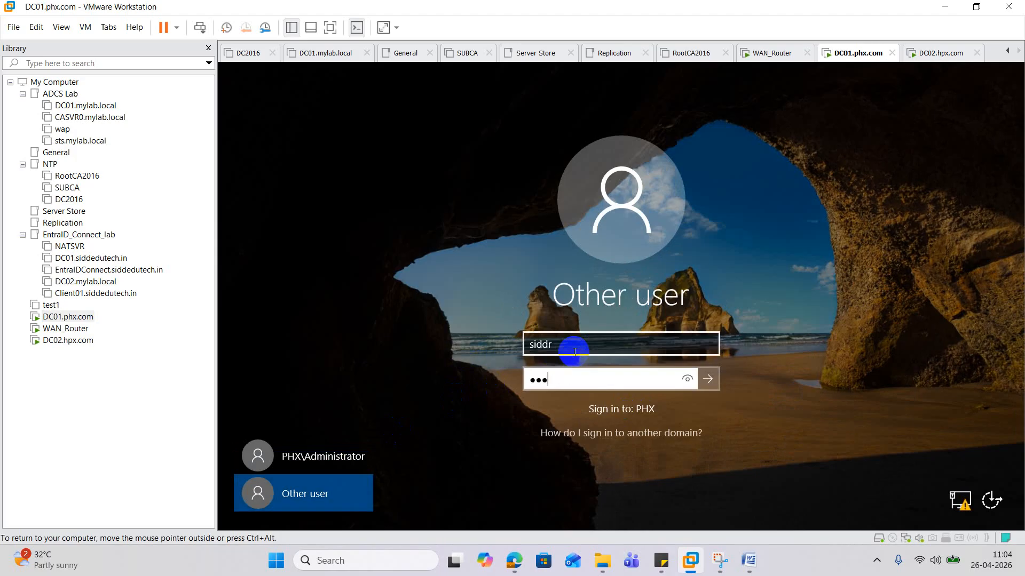
{"action": "type", "text": "•••••"}
{"action": "key", "text": "Return"}
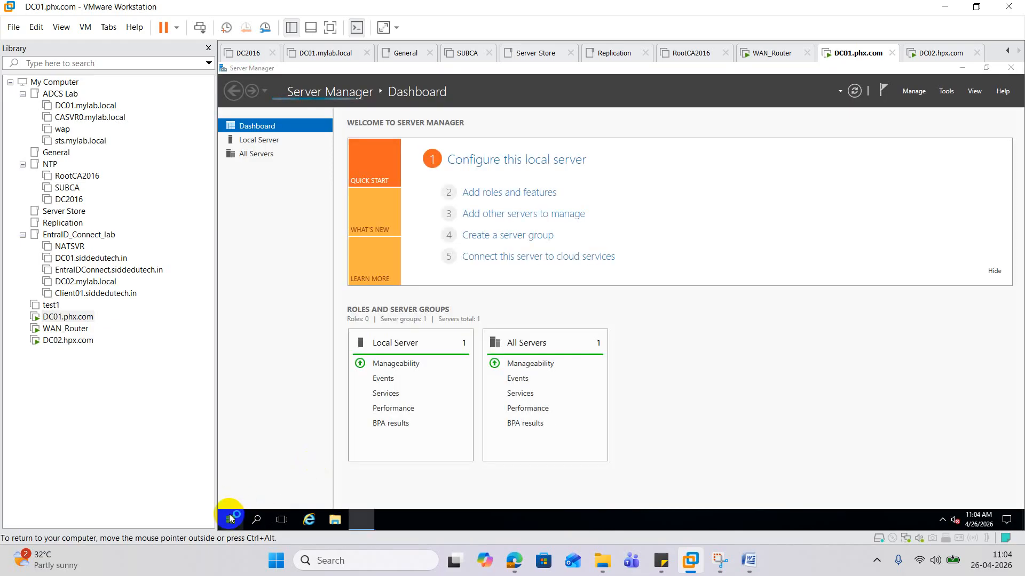
- Open a command prompt on DC01 and run ipconfig, showing 10.10.10.10 with gateway 10.10.10.11
{"action": "right_click", "coordinate": [234, 516]}
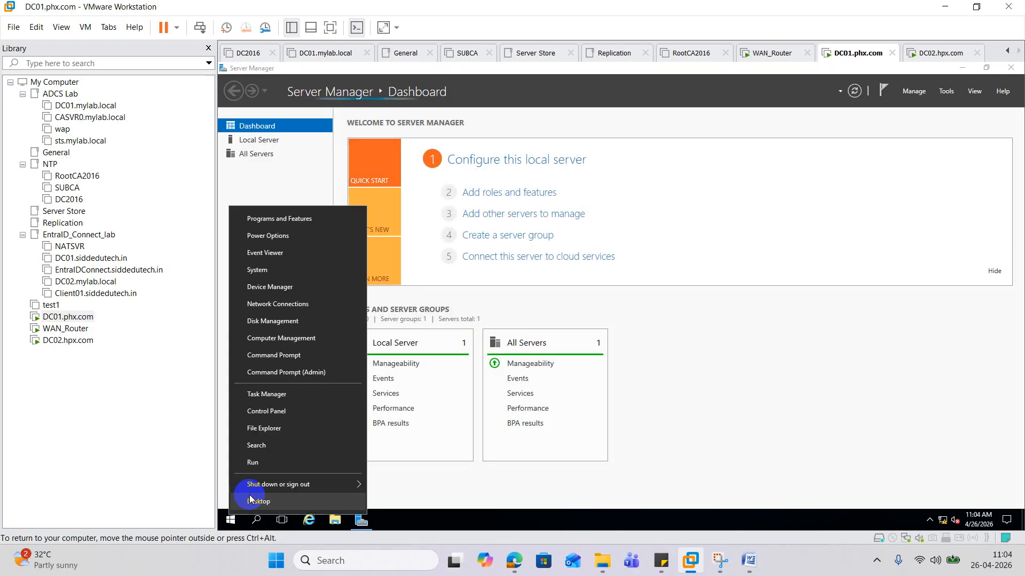
{"action": "left_click", "coordinate": [292, 463]}
{"action": "type", "text": "cmd"}
{"action": "key", "text": "Return"}
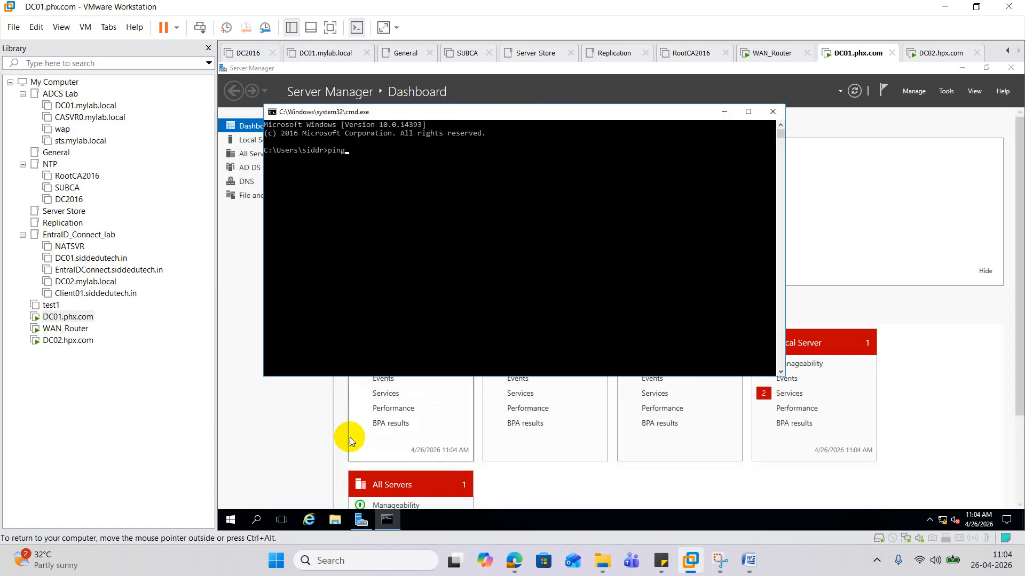
{"action": "key", "text": "BackSpace"}
{"action": "key", "text": "BackSpace"}
{"action": "key", "text": "BackSpace"}
{"action": "key", "text": "BackSpace"}
{"action": "type", "text": "ipco"}
{"action": "key", "text": "Return"}
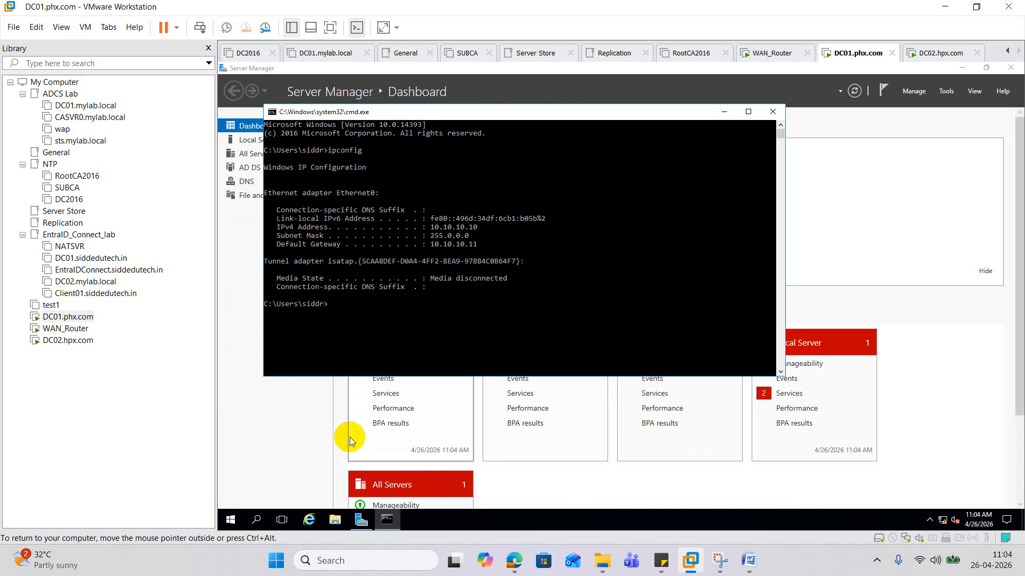
- Ping 20.20.20.20 from DC01, which returns destination host unreachable
{"action": "type", "text": "ping 20.20.20.20"}
{"action": "key", "text": "Return"}
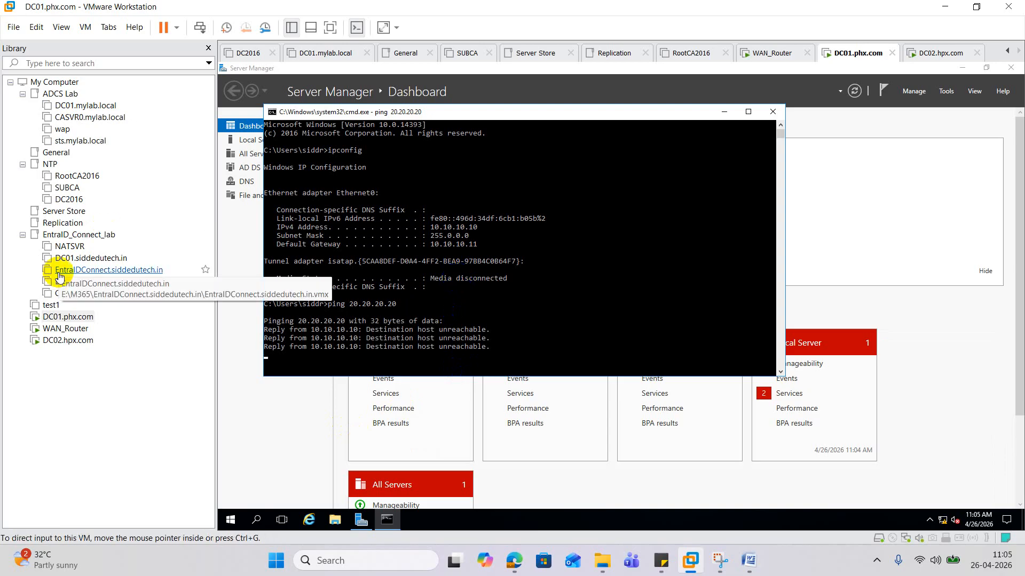
- On DC02, open a command prompt and ping 10.10.10.10, which comes back unreachable, then return to WAN_Router
{"action": "left_click", "coordinate": [65, 342]}
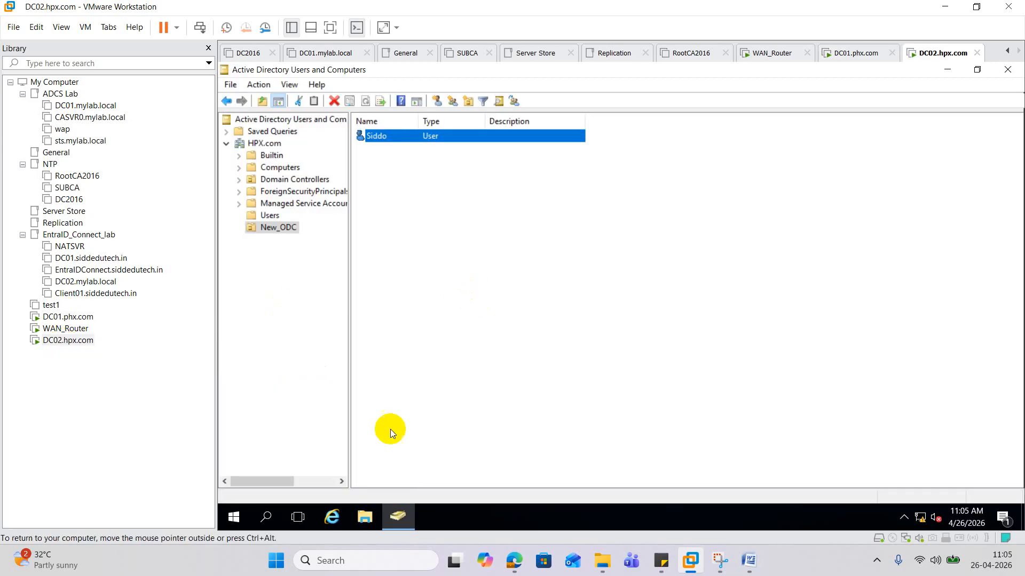
{"action": "right_click", "coordinate": [235, 517]}
{"action": "left_click", "coordinate": [294, 447]}
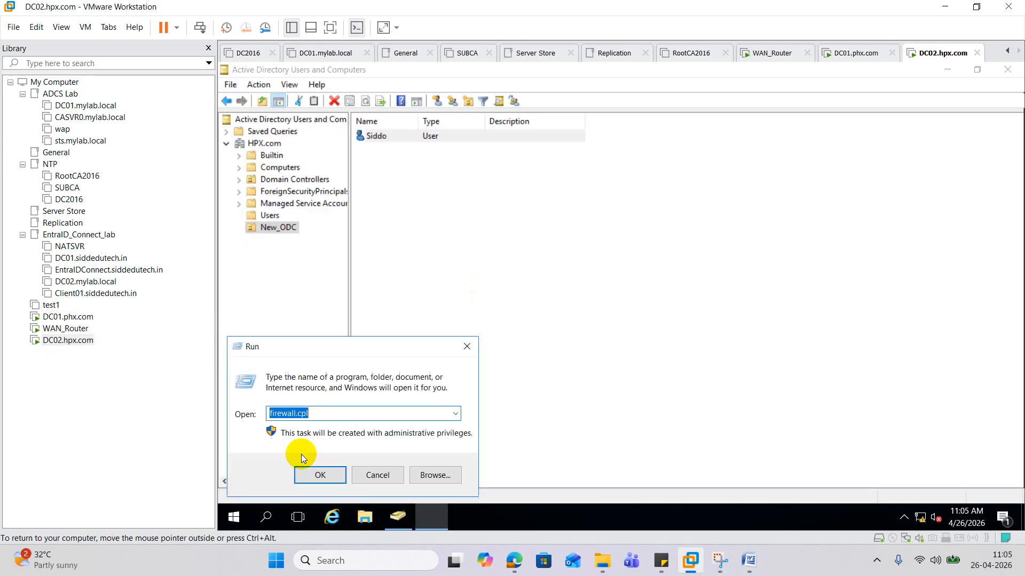
{"action": "type", "text": "cmd"}
{"action": "key", "text": "Return"}
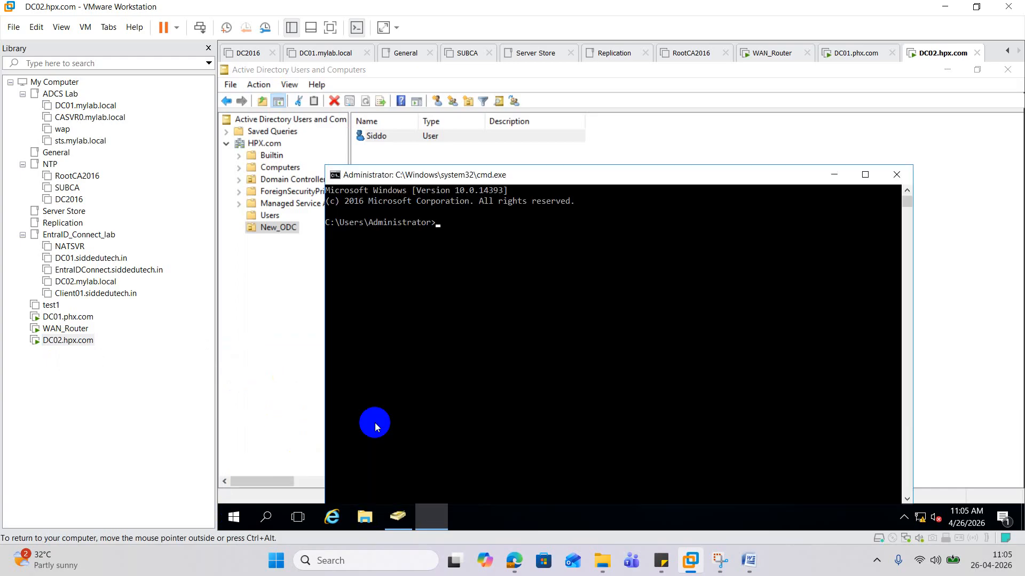
{"action": "type", "text": "ping 10.10.10.10"}
{"action": "key", "text": "Return"}
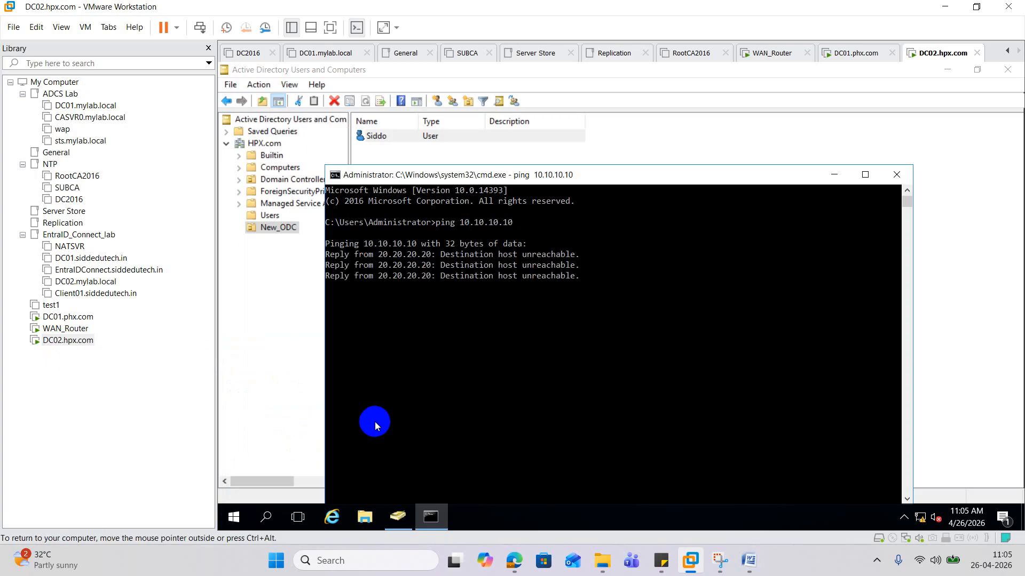
{"action": "left_click", "coordinate": [59, 329]}
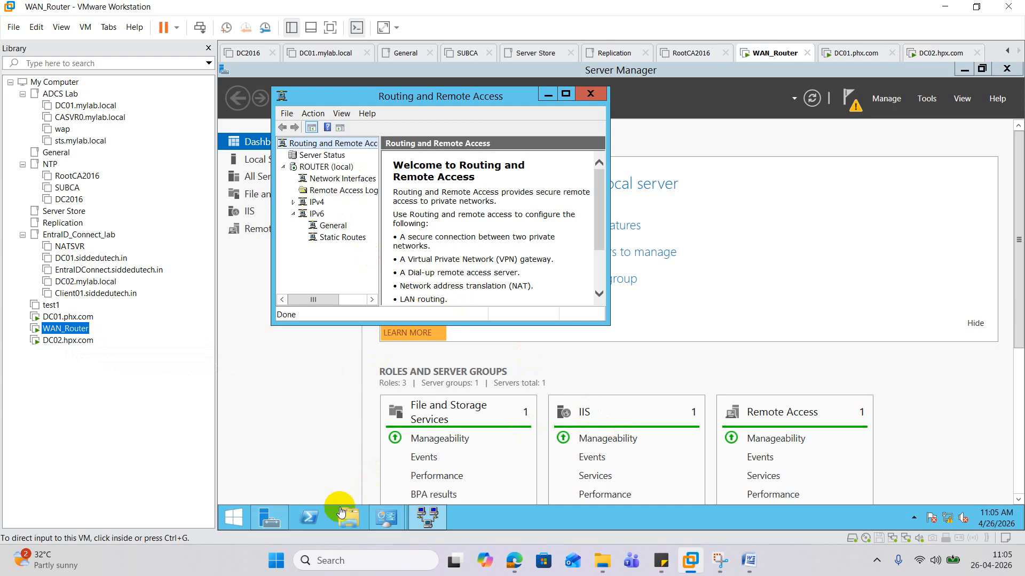
- In WAN_Router's PowerShell, run ipconfig (20.20.20.21, 10.10.10.11) and ping 20.20.20.20, which is unreachable
{"action": "left_click", "coordinate": [309, 515]}
{"action": "left_click", "coordinate": [476, 233]}
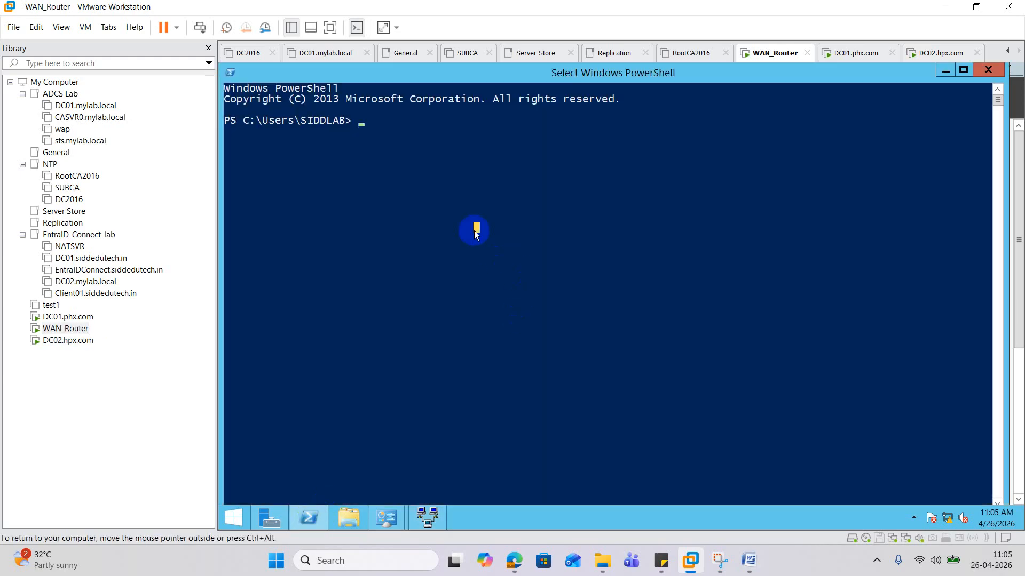
{"action": "type", "text": "ipconfi"}
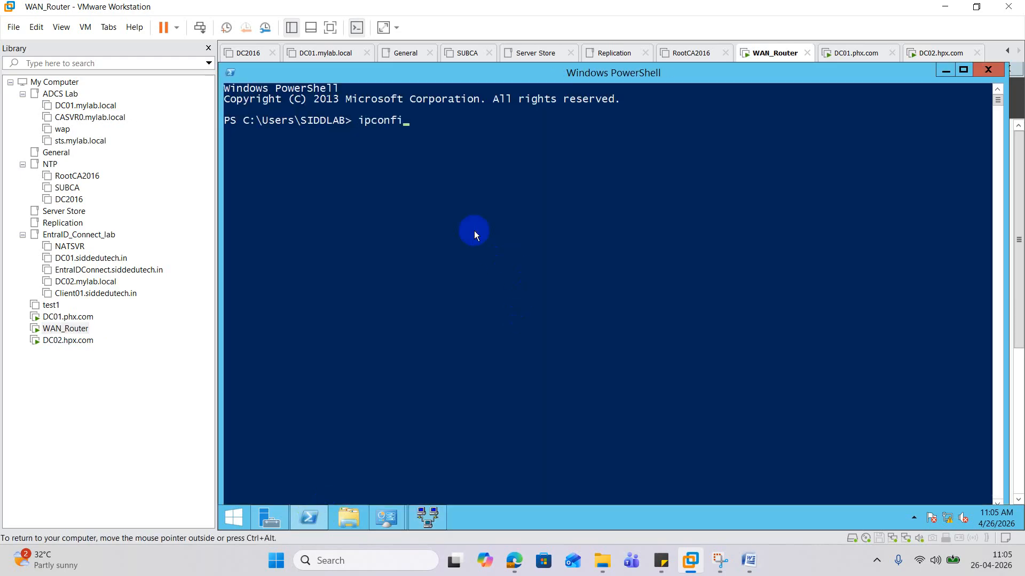
{"action": "type", "text": "g"}
{"action": "key", "text": "Return"}
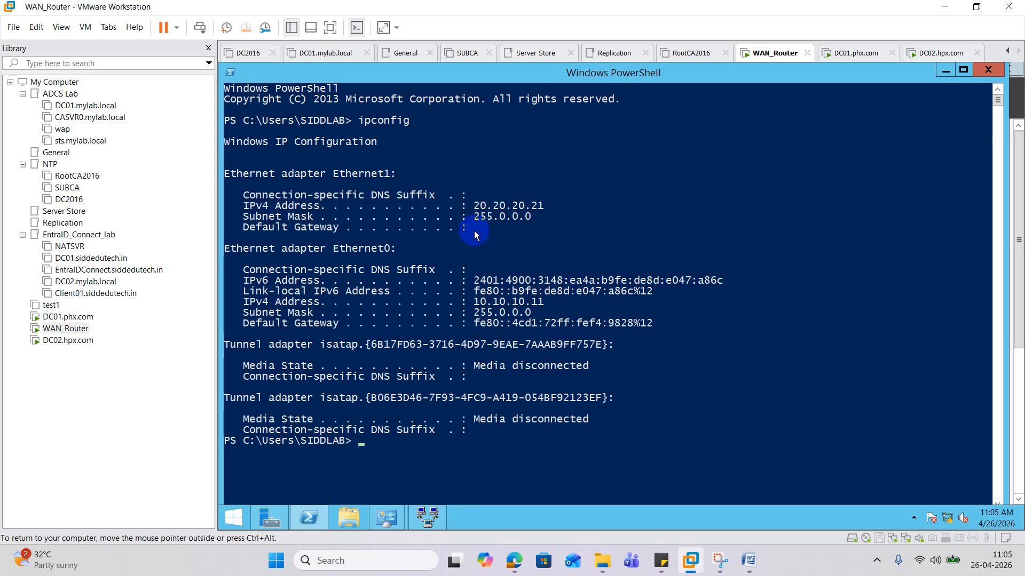
{"action": "type", "text": "ping 20.20"}
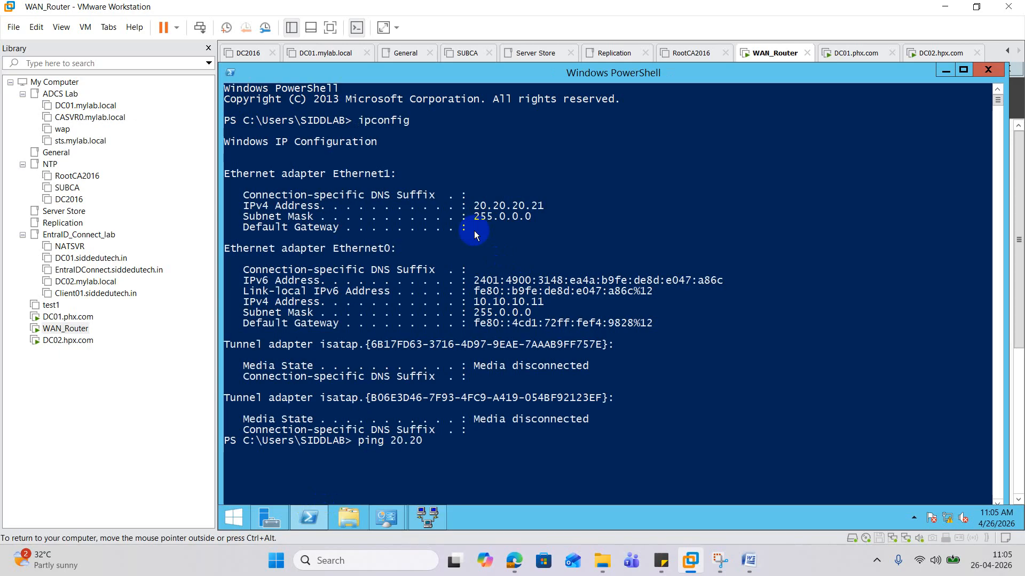
{"action": "type", "text": ".20.20"}
{"action": "key", "text": "Return"}
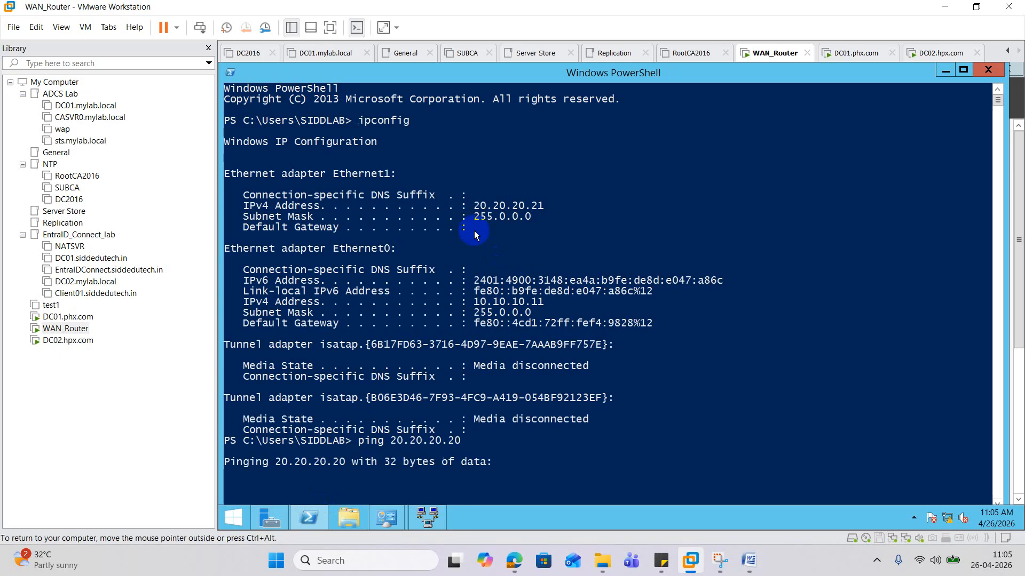
{"action": "scroll", "coordinate": [513, 260], "scroll_direction": "down", "scroll_amount": 2}
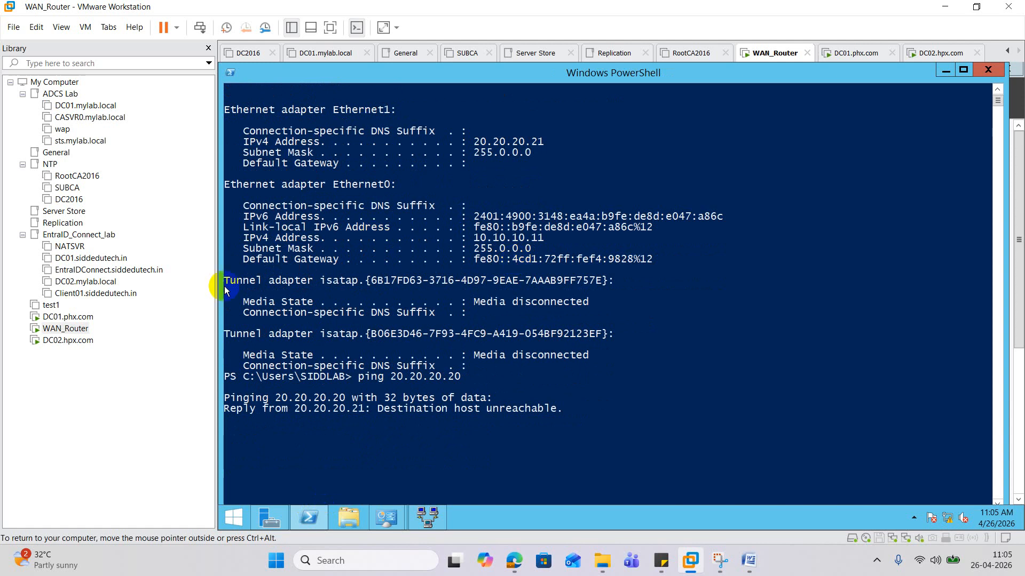
{"action": "left_click", "coordinate": [58, 340]}
- Switch DC02's network adapter from NAT to Custom: VMnet0
{"action": "right_click", "coordinate": [102, 340]}
{"action": "left_click", "coordinate": [247, 309]}
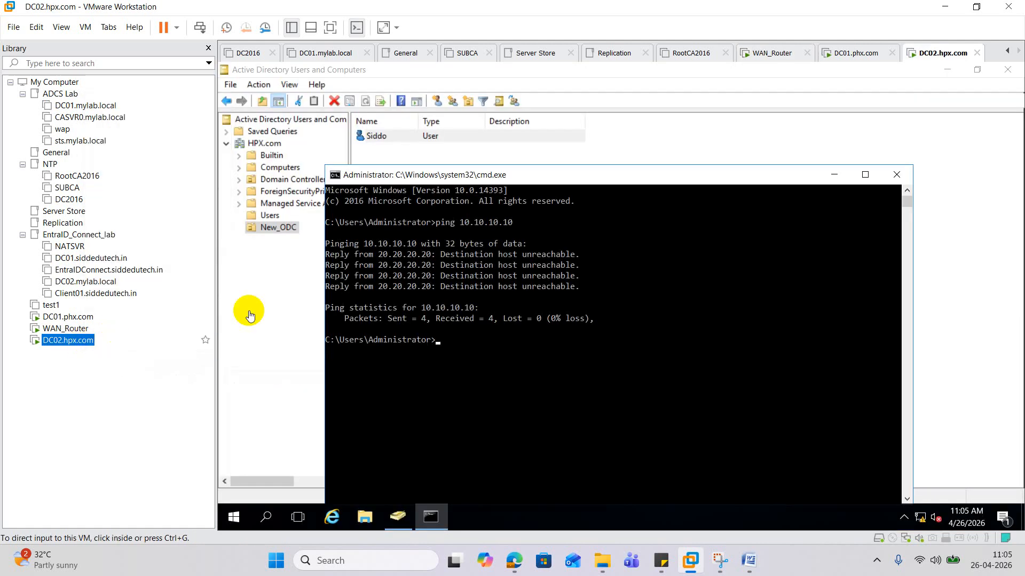
{"action": "key", "text": "ctrl+d"}
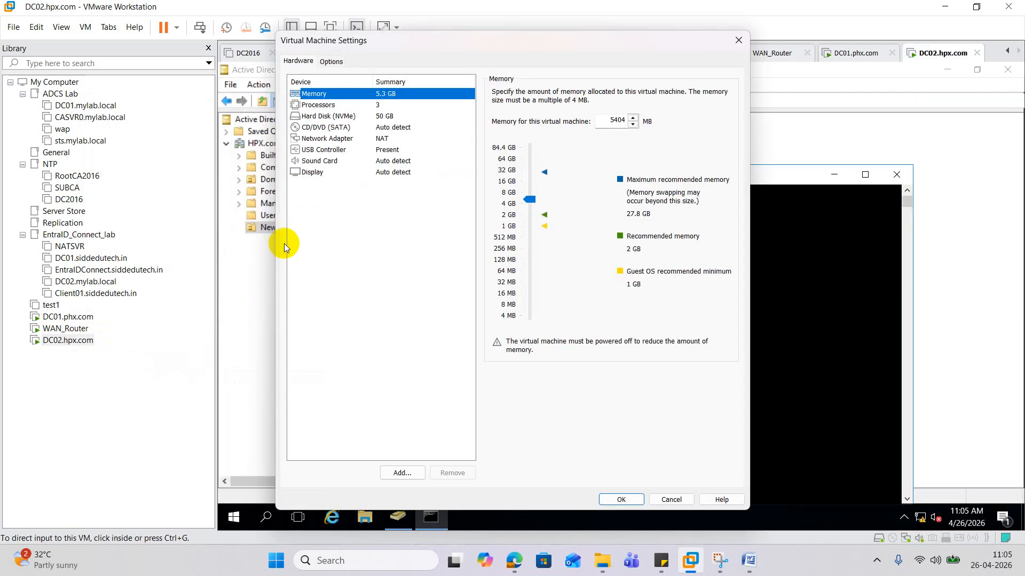
{"action": "left_click", "coordinate": [327, 139]}
{"action": "left_click", "coordinate": [514, 195]}
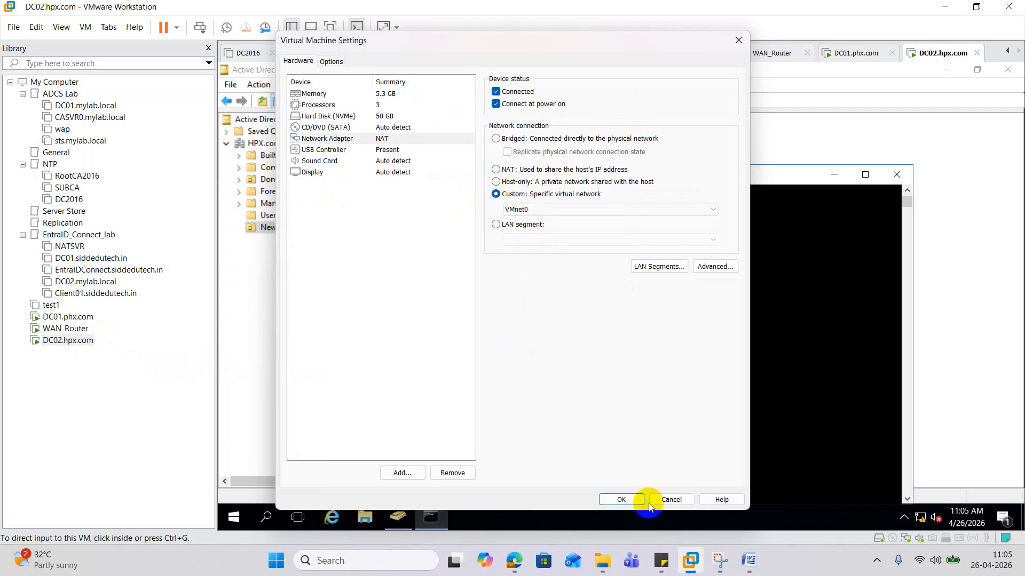
{"action": "left_click", "coordinate": [615, 498]}
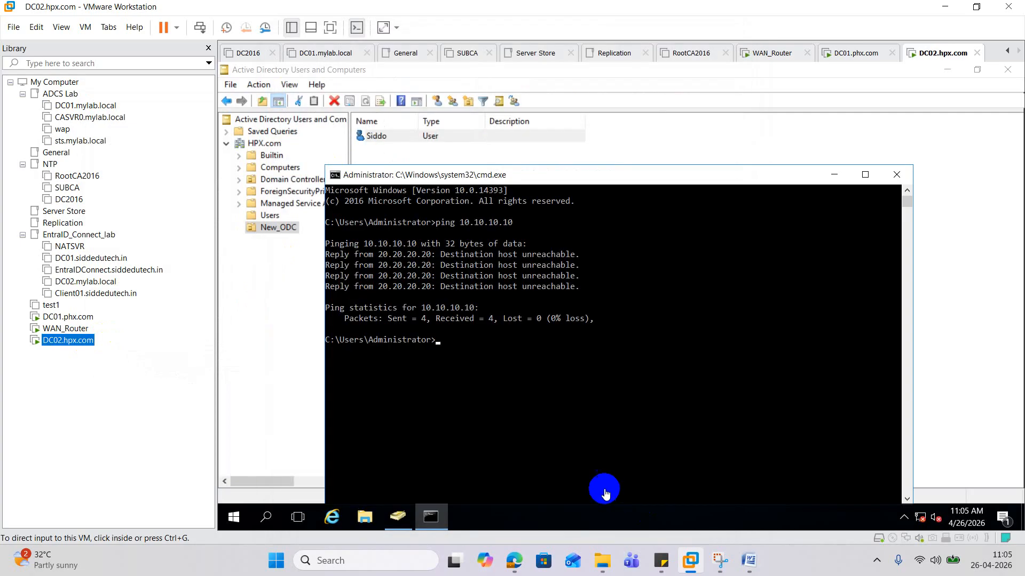
- Switch DC01's network adapter from NAT to Custom: VMnet0
{"action": "right_click", "coordinate": [63, 316]}
{"action": "left_click", "coordinate": [135, 311]}
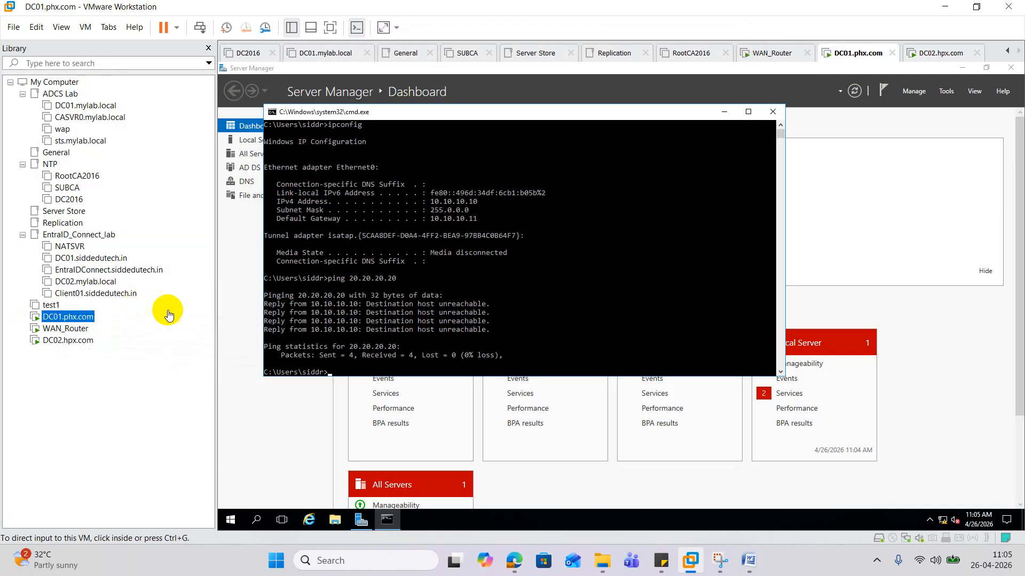
{"action": "key", "text": "ctrl+d"}
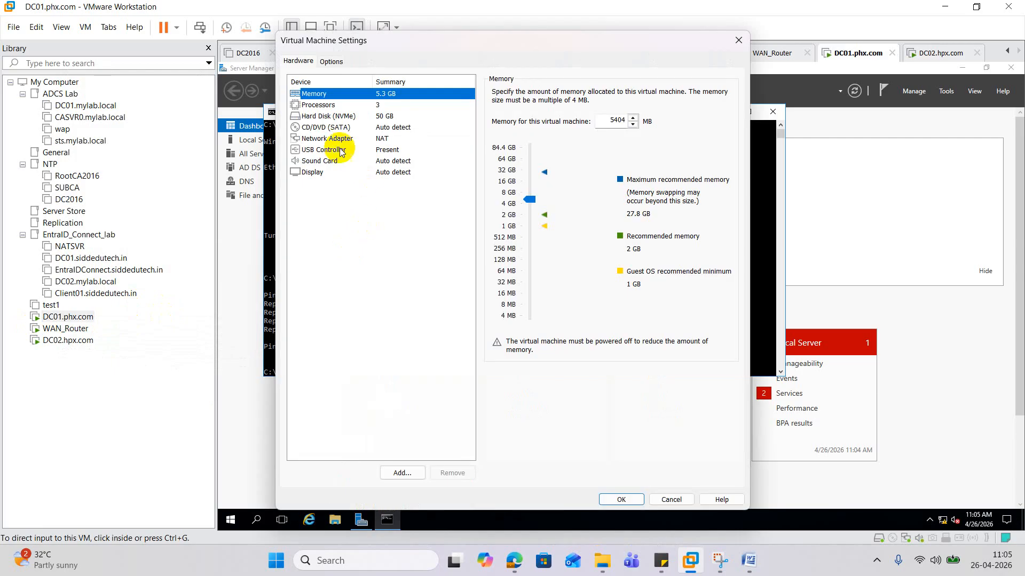
{"action": "left_click", "coordinate": [326, 139]}
{"action": "left_click", "coordinate": [497, 194]}
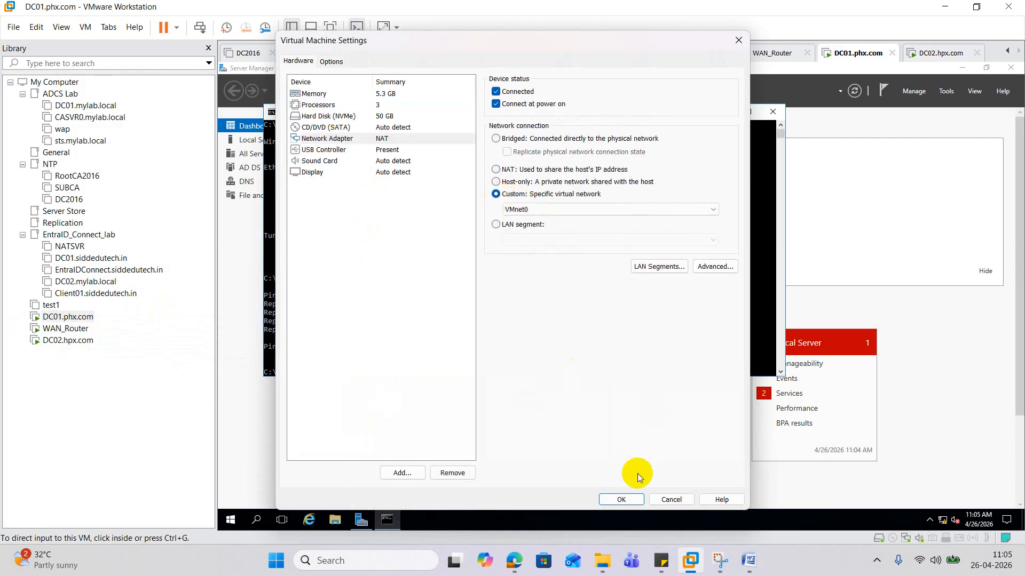
{"action": "left_click", "coordinate": [621, 500]}
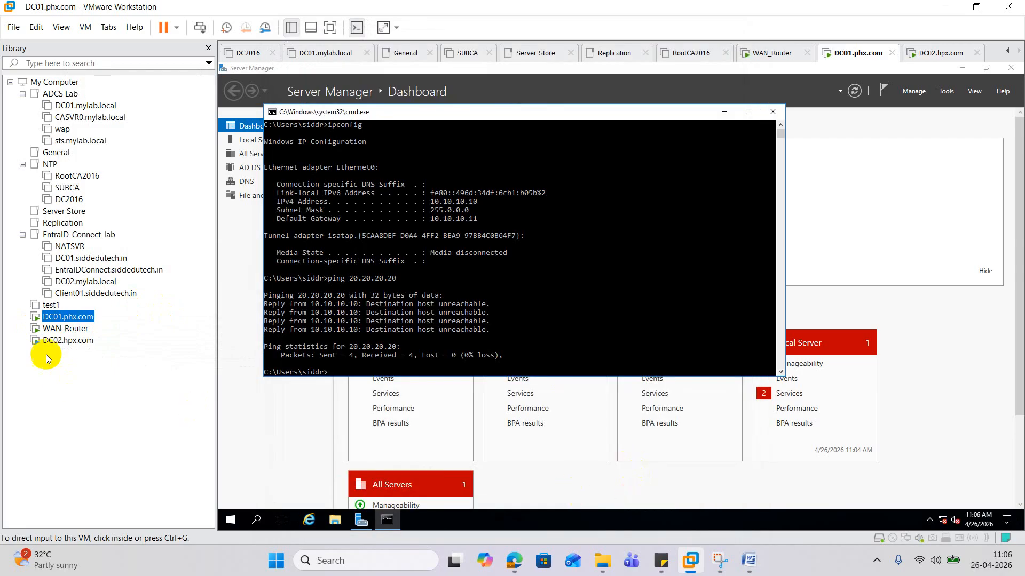
- Check that WAN_Router's network adapters are on VMnet0 and close its settings
{"action": "right_click", "coordinate": [71, 329]}
{"action": "left_click", "coordinate": [114, 318]}
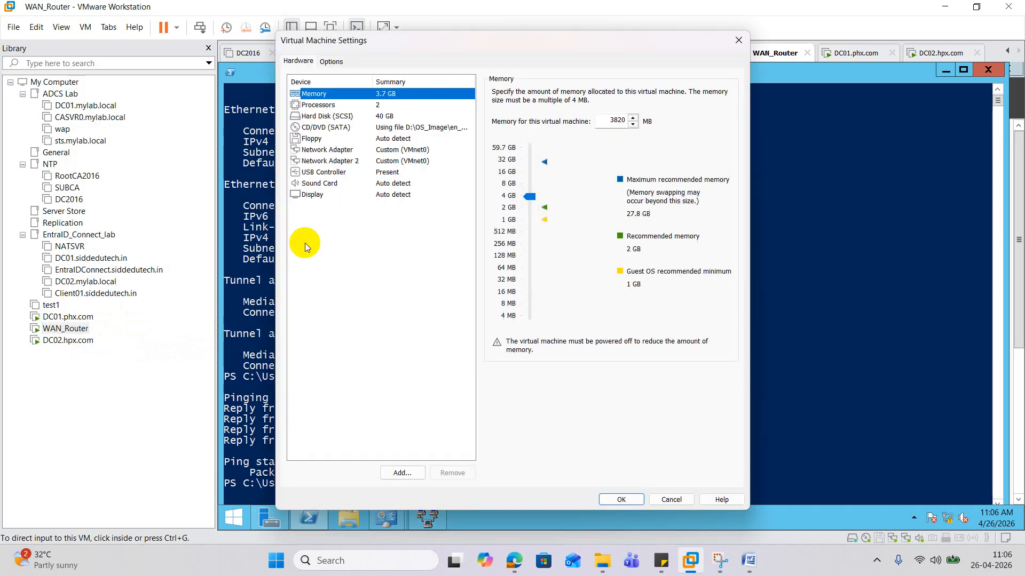
{"action": "left_click", "coordinate": [326, 152]}
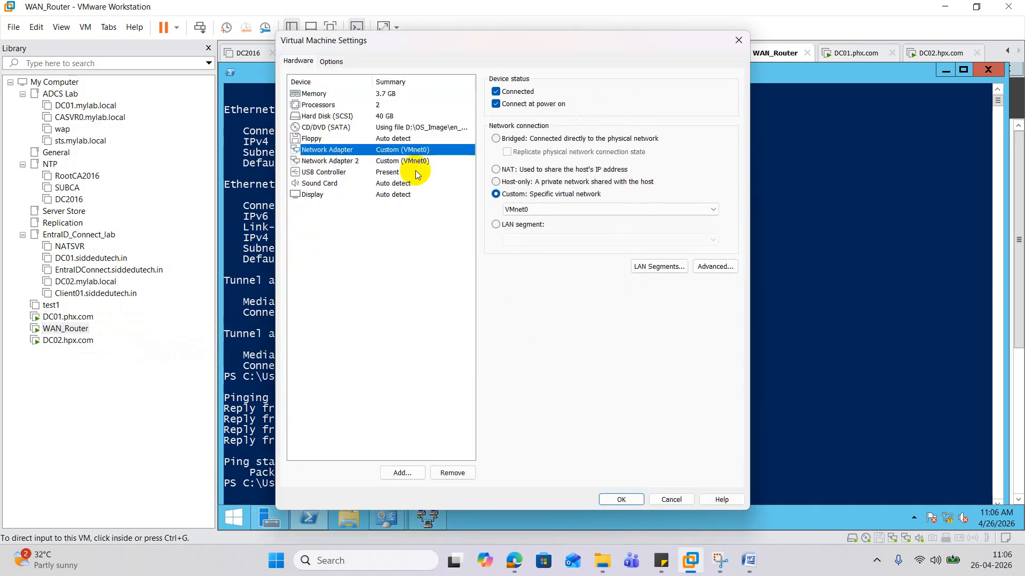
{"action": "left_click", "coordinate": [620, 503]}
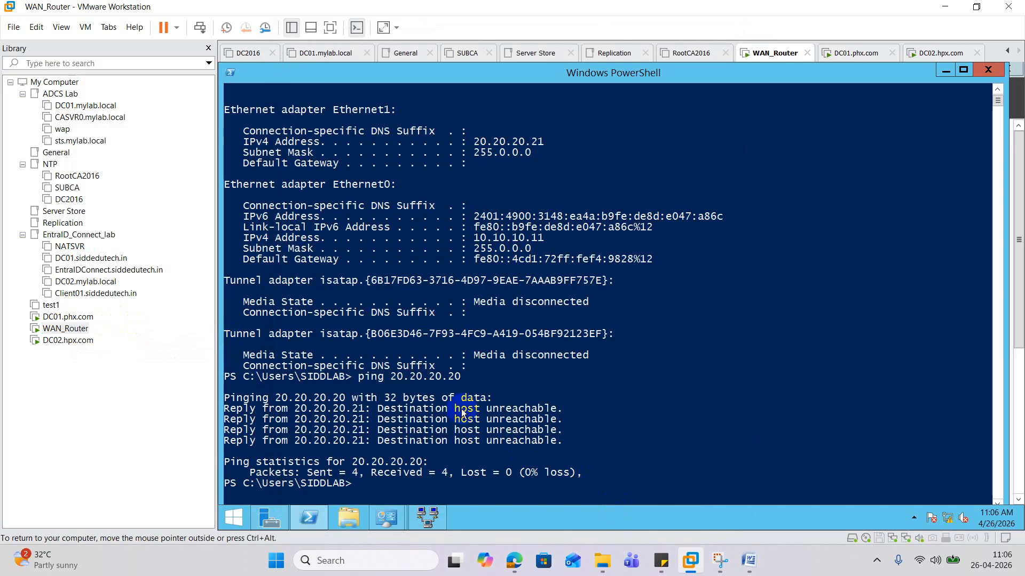
- On DC01, clear the command prompt and ping 20.20.20.20, now getting replies
{"action": "left_click", "coordinate": [80, 317]}
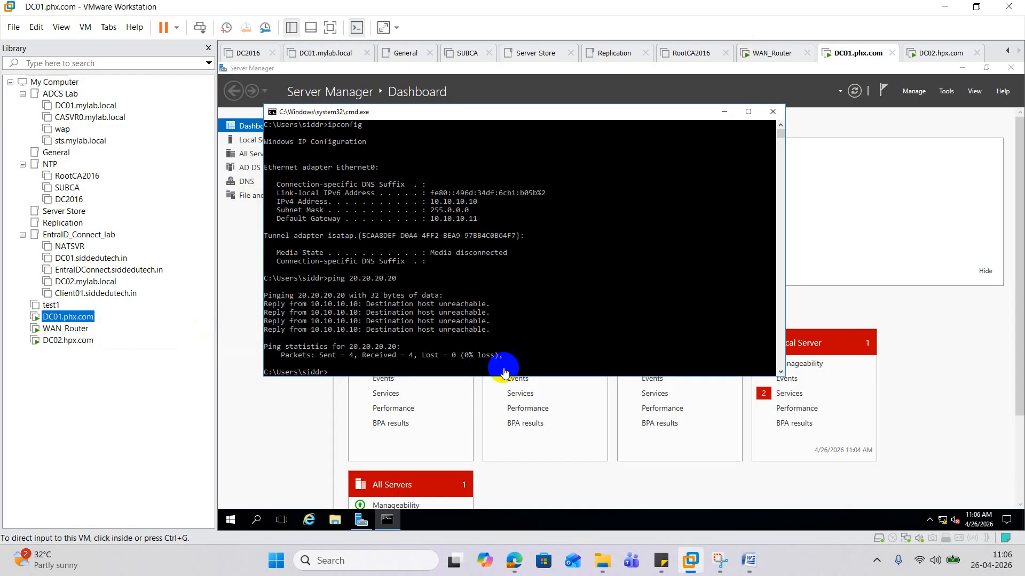
{"action": "left_click", "coordinate": [474, 312]}
{"action": "type", "text": "cls"}
{"action": "key", "text": "Return"}
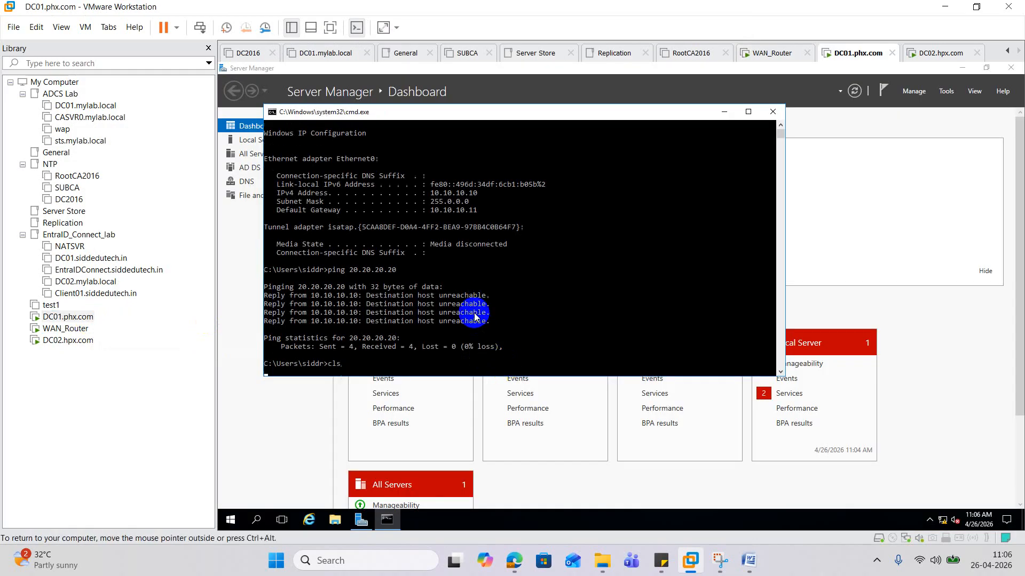
{"action": "type", "text": "ping "}
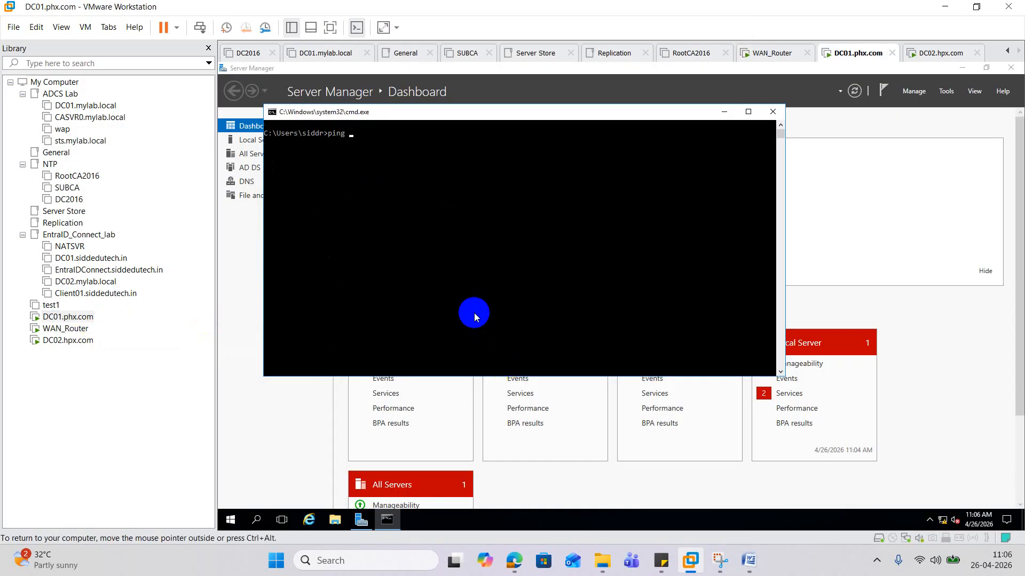
{"action": "type", "text": "10.10.10.10"}
{"action": "key", "text": "BackSpace"}
{"action": "key", "text": "BackSpace"}
{"action": "key", "text": "BackSpace"}
{"action": "key", "text": "BackSpace"}
{"action": "key", "text": "BackSpace"}
{"action": "key", "text": "BackSpace"}
{"action": "key", "text": "BackSpace"}
{"action": "key", "text": "BackSpace"}
{"action": "key", "text": "BackSpace"}
{"action": "key", "text": "BackSpace"}
{"action": "key", "text": "BackSpace"}
{"action": "type", "text": "20.20."}
{"action": "key", "text": "BackSpace"}
{"action": "key", "text": "BackSpace"}
{"action": "key", "text": "BackSpace"}
{"action": "key", "text": "BackSpace"}
{"action": "key", "text": "BackSpace"}
{"action": "key", "text": "BackSpace"}
{"action": "type", "text": "20.20.20.20"}
{"action": "key", "text": "Return"}
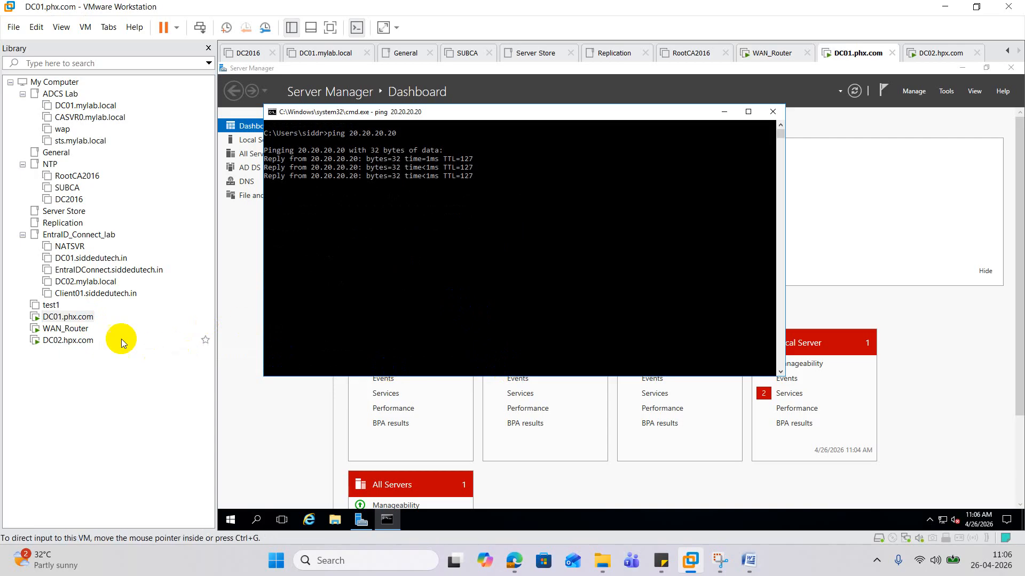
- On DC02, ping 10.10.10.10 and confirm it replies
{"action": "left_click", "coordinate": [92, 340]}
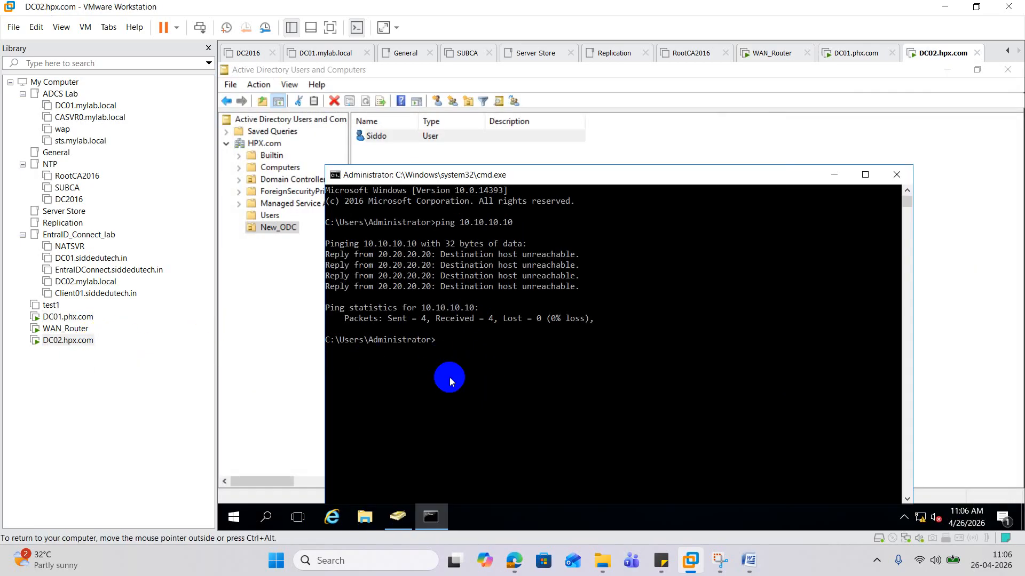
{"action": "type", "text": "ping 10.10.10.10"}
{"action": "key", "text": "Return"}
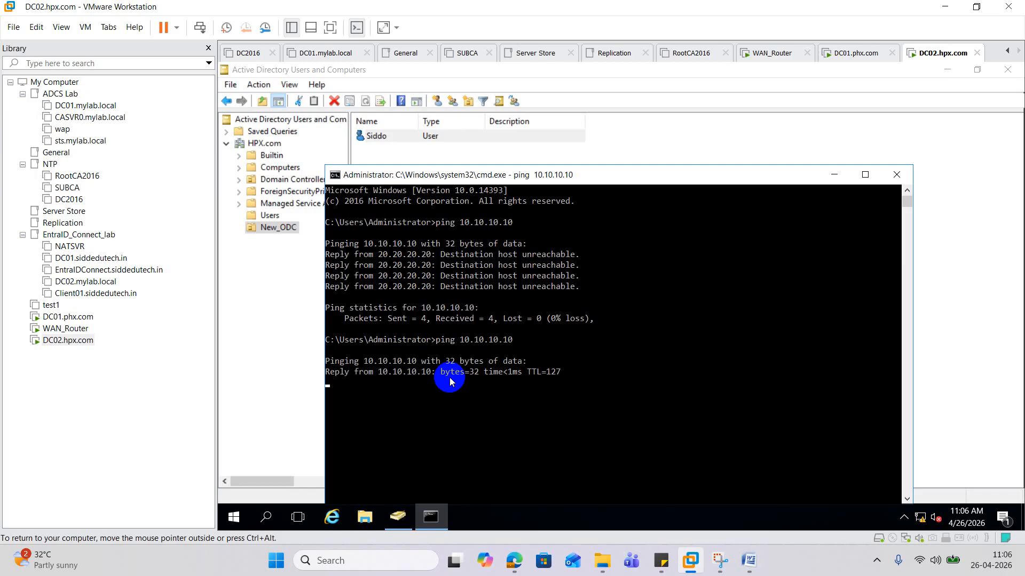
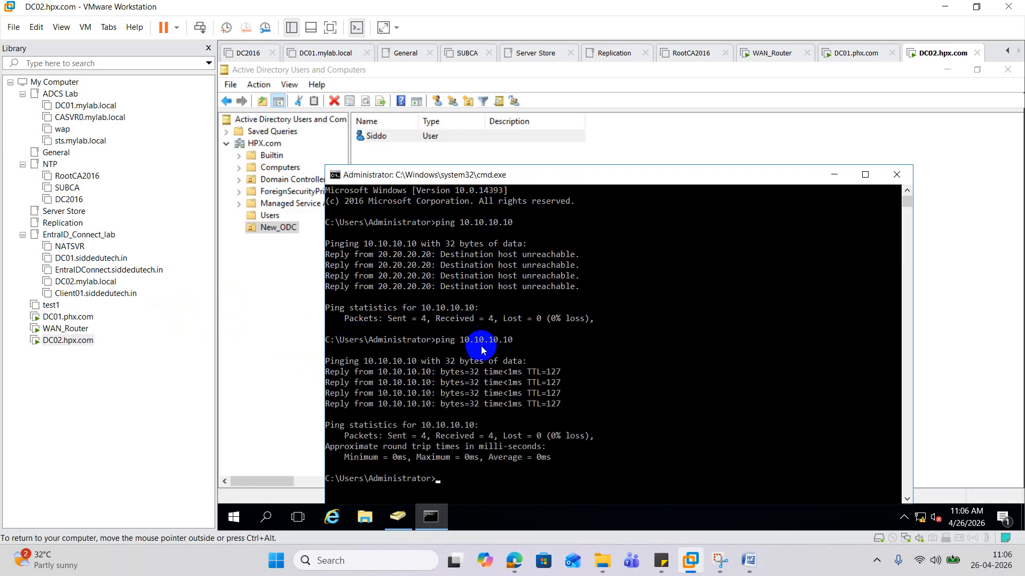
- On DC02, run nslookup phx.com, which times out, then switch to DC01.phx.com
{"action": "scroll", "coordinate": [486, 349], "scroll_direction": "down", "scroll_amount": 3}
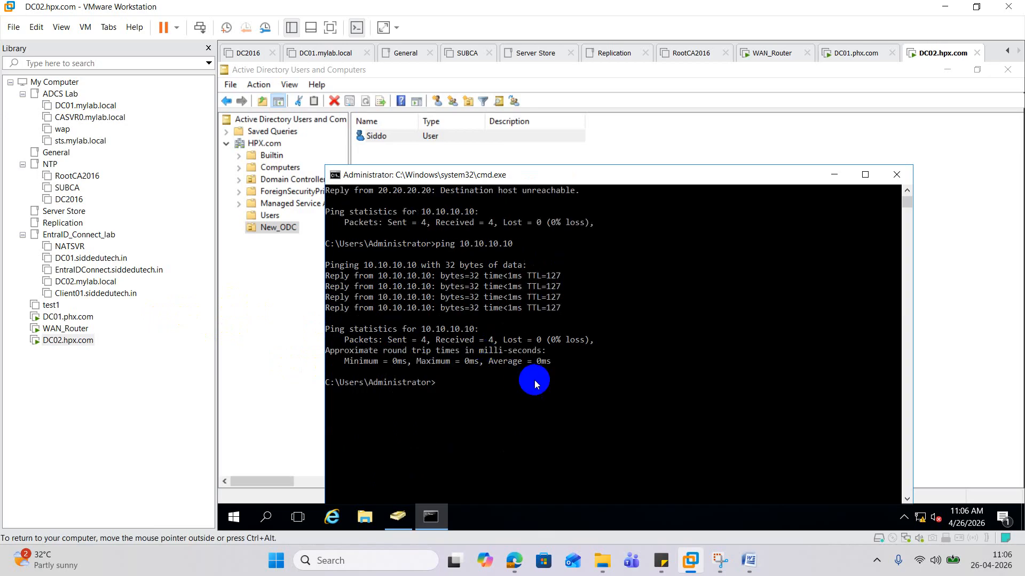
{"action": "type", "text": "nslookup phx"}
{"action": "key", "text": "Return"}
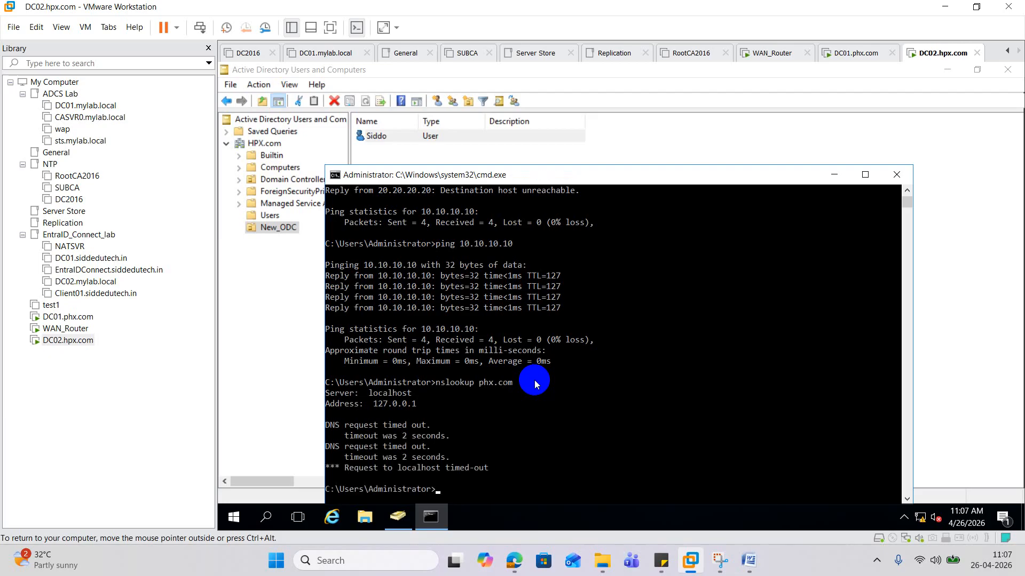
{"action": "left_click", "coordinate": [96, 316]}
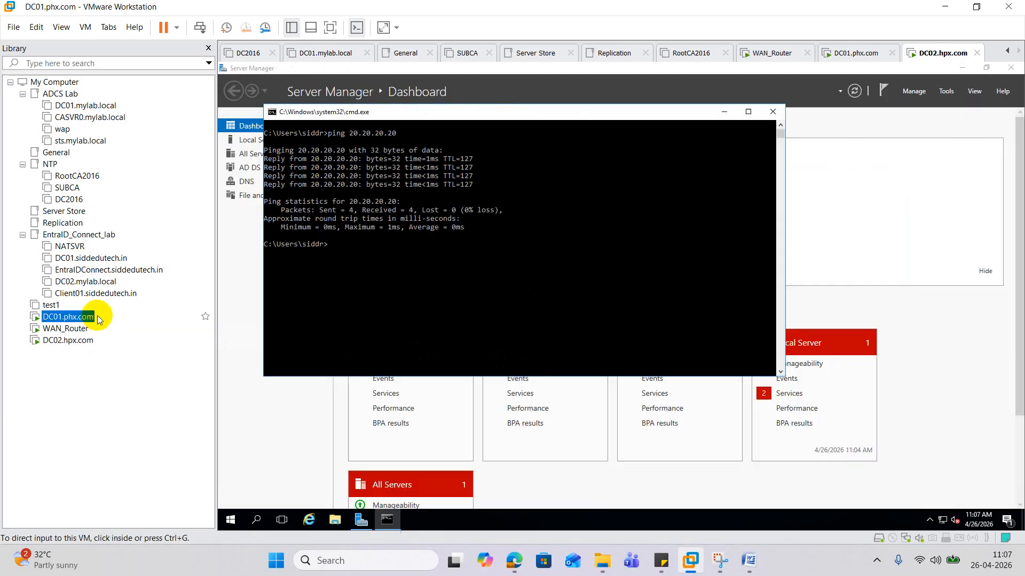
- On DC01, run nslookup hpx.com and see that it also times out
{"action": "left_click", "coordinate": [421, 281]}
{"action": "key", "text": "Escape"}
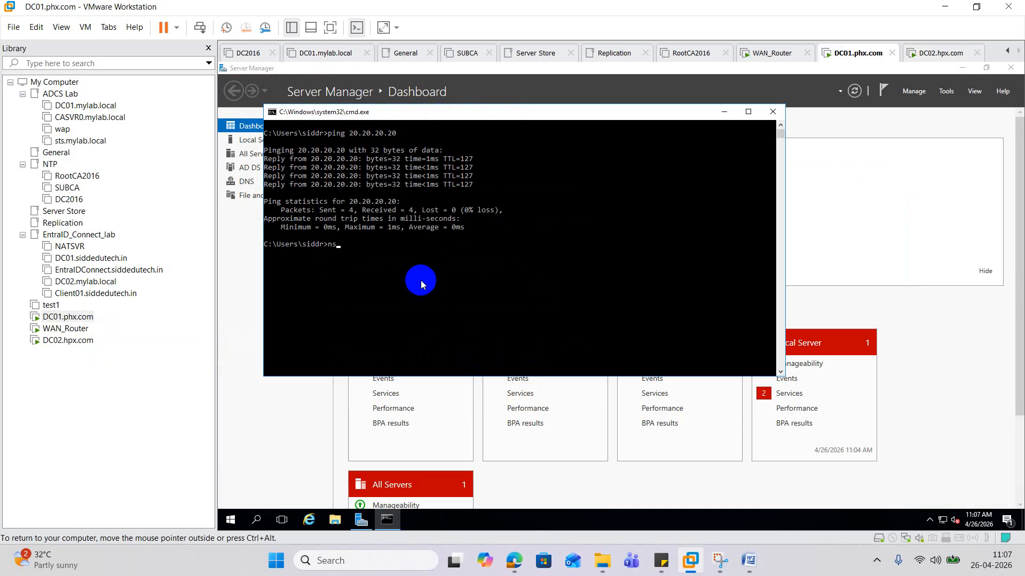
{"action": "type", "text": "nslookup hpx.com"}
{"action": "key", "text": "Return"}
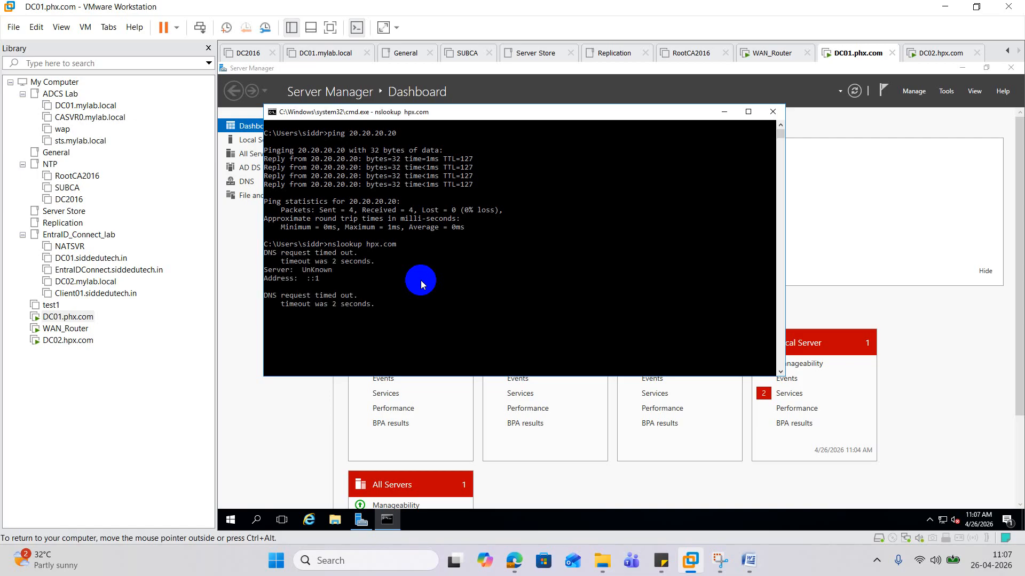
{"action": "right_click", "coordinate": [230, 518]}
- Launch DNS Manager on DC01 with dnsmgmt.msc from the Run box
{"action": "left_click", "coordinate": [256, 462]}
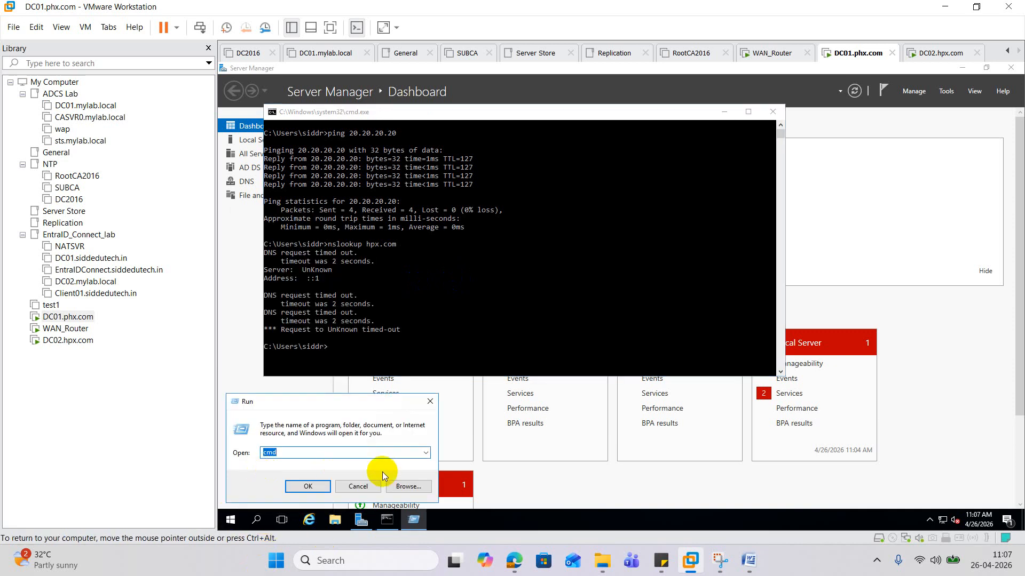
{"action": "type", "text": "dns,"}
{"action": "key", "text": "BackSpace"}
{"action": "key", "text": "BackSpace"}
{"action": "key", "text": "BackSpace"}
{"action": "key", "text": "BackSpace"}
{"action": "type", "text": "dnsmgmt.m"}
{"action": "key", "text": "Return"}
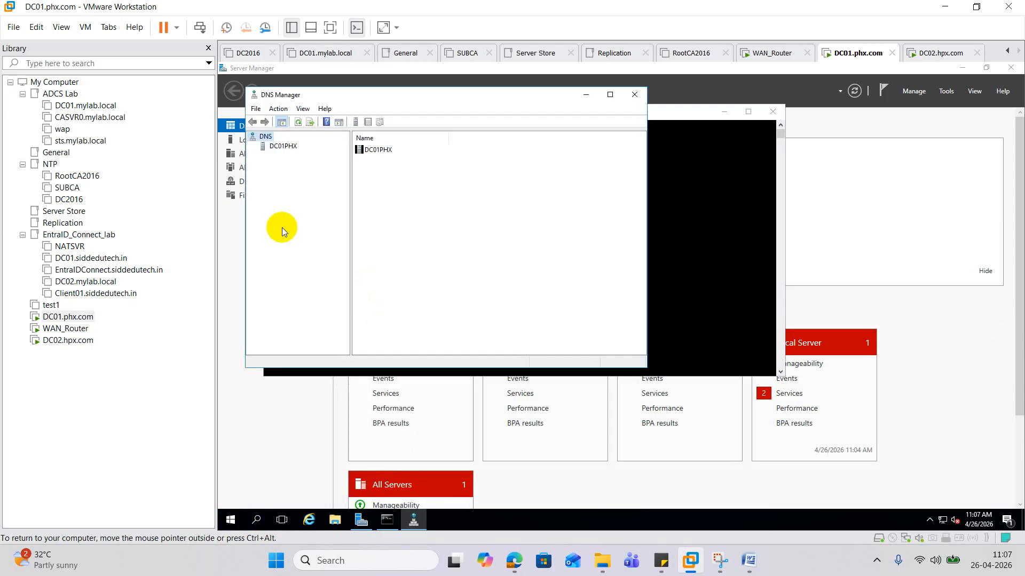
- Under DC01PHX, add an hpx.com conditional forwarder with master server 20.20.20.20
{"action": "double_click", "coordinate": [263, 151]}
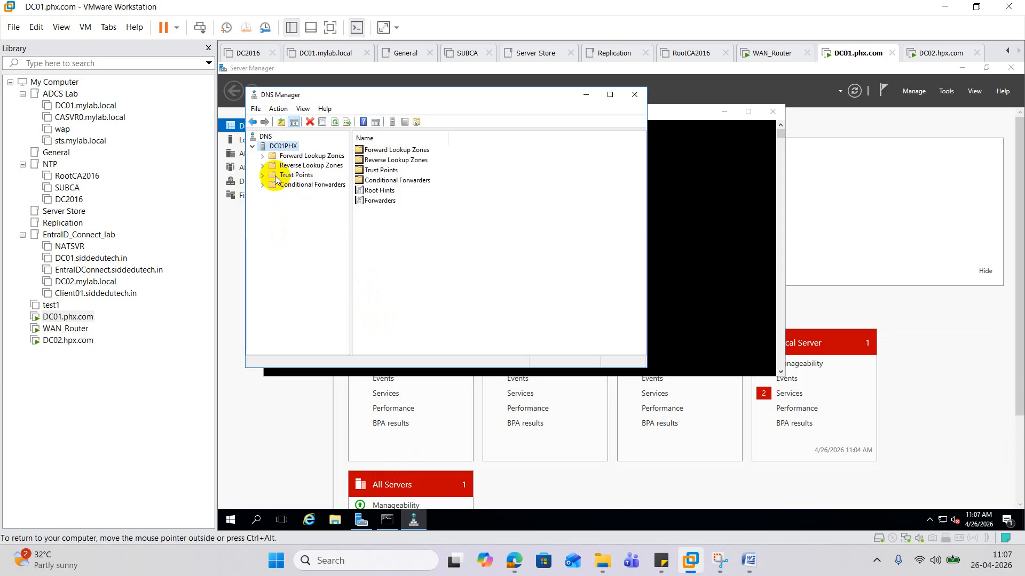
{"action": "left_click", "coordinate": [301, 186]}
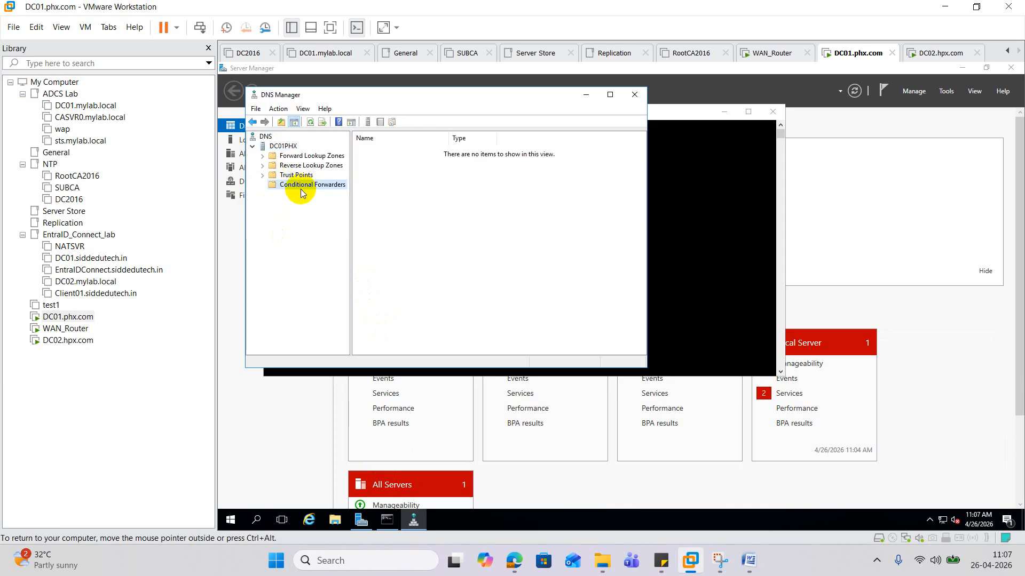
{"action": "right_click", "coordinate": [302, 187]}
{"action": "left_click", "coordinate": [342, 193]}
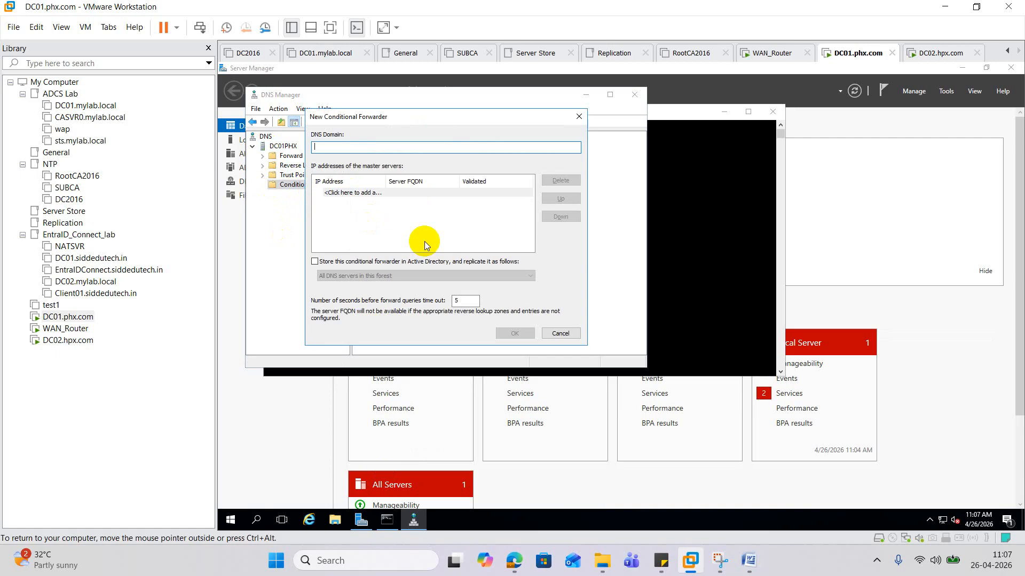
{"action": "type", "text": "hpx.com"}
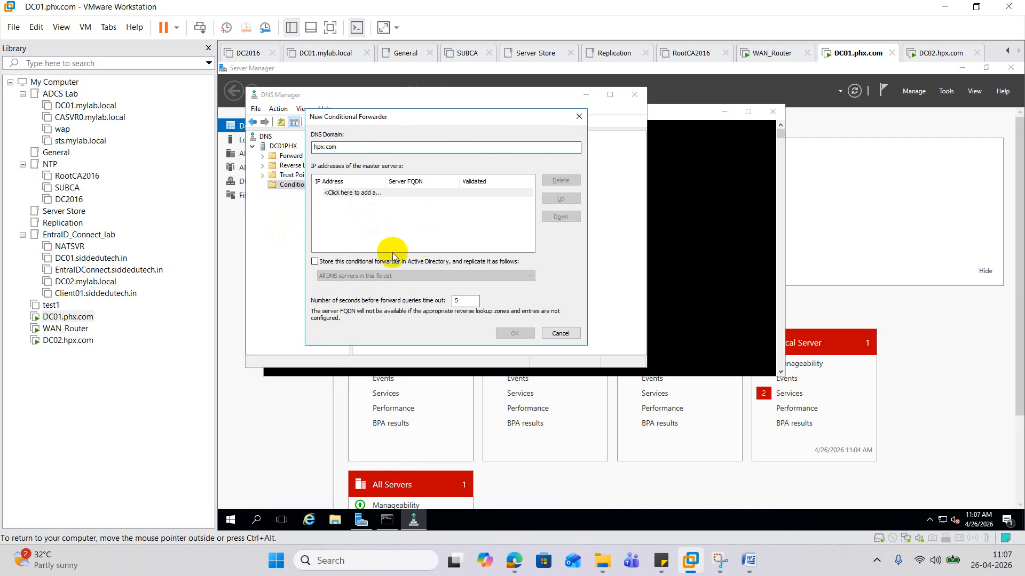
{"action": "left_click", "coordinate": [362, 192]}
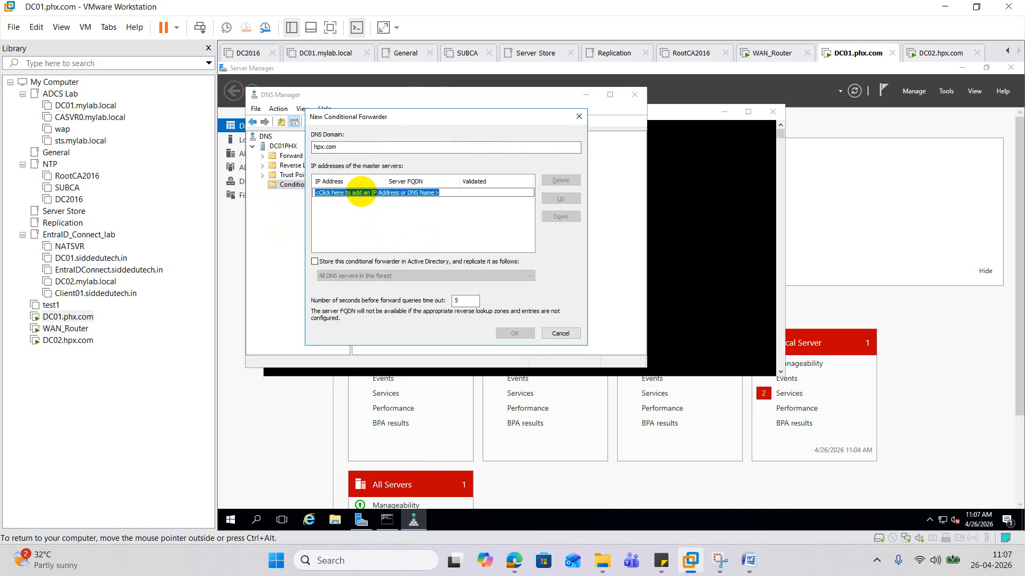
{"action": "type", "text": "20.20.20.20"}
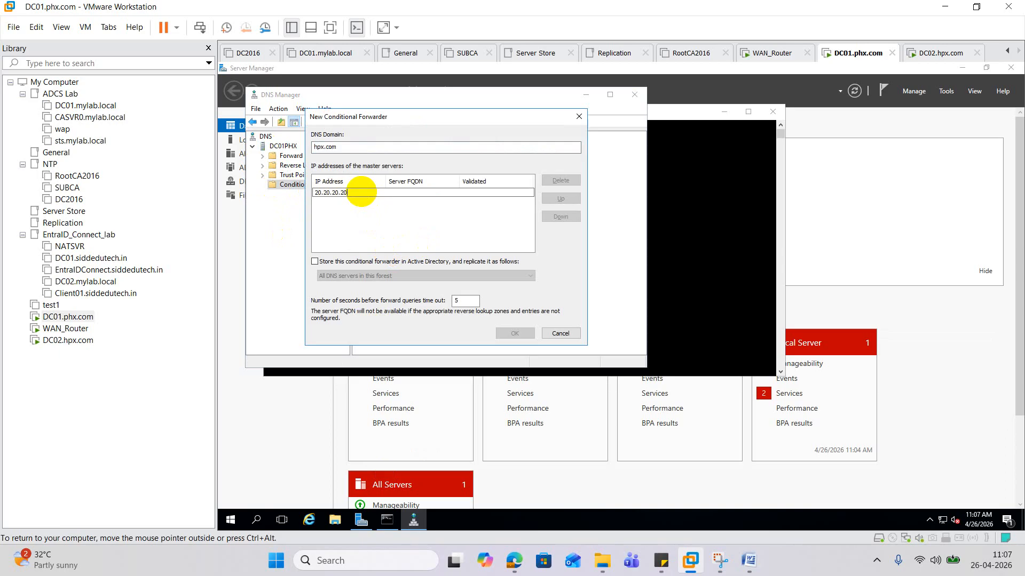
{"action": "left_click", "coordinate": [350, 207]}
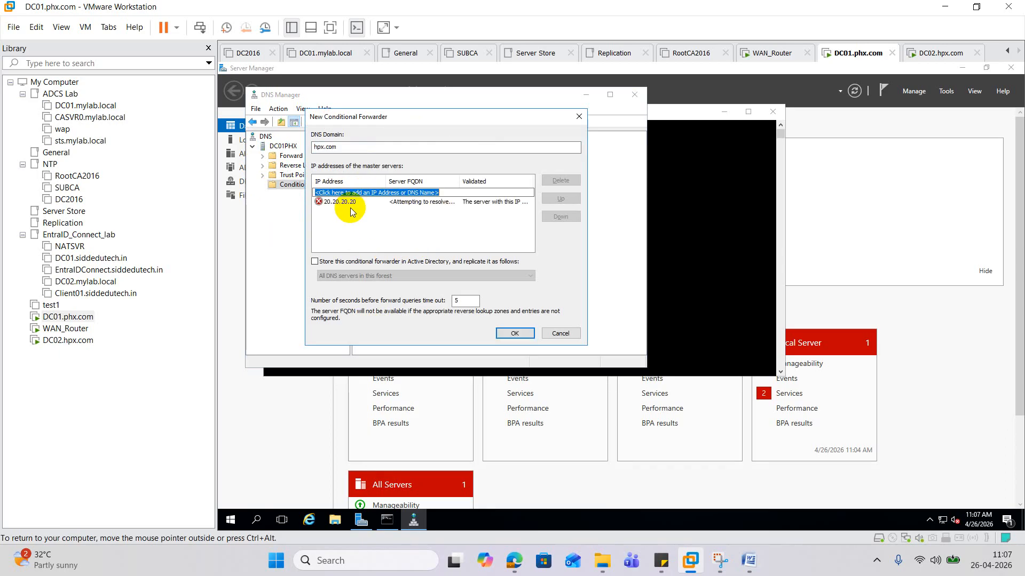
{"action": "left_click", "coordinate": [529, 335]}
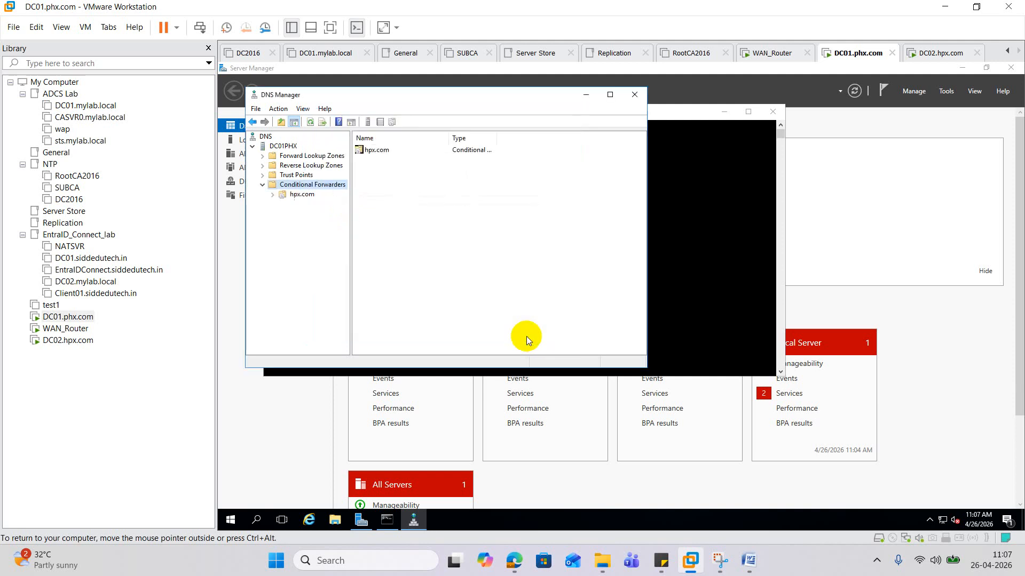
- Rerun nslookup hpx.com on DC01, now resolving to 20.20.20.20, then switch to DC02.hpx.com
{"action": "left_click", "coordinate": [670, 264]}
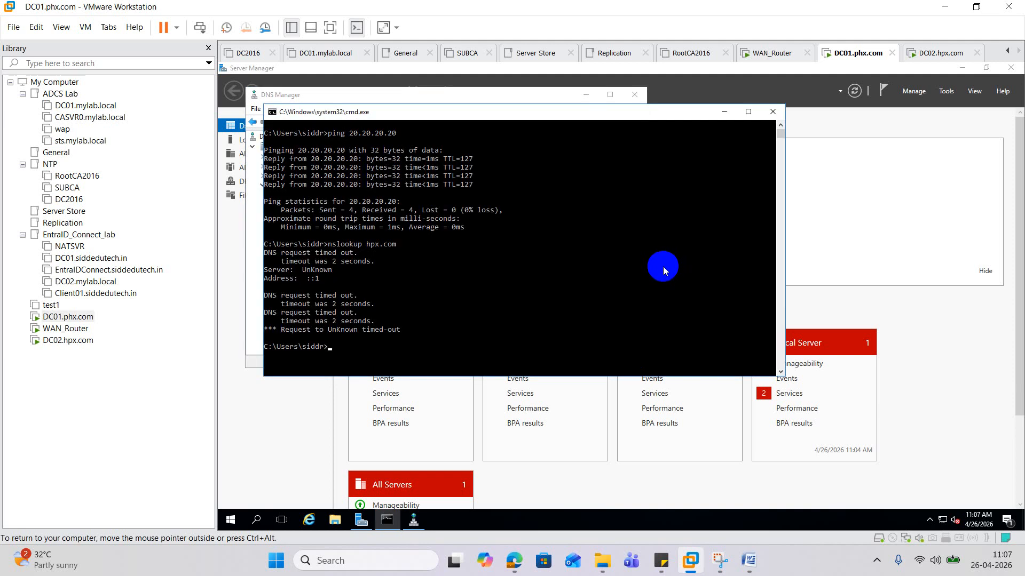
{"action": "key", "text": "Up"}
{"action": "key", "text": "Return"}
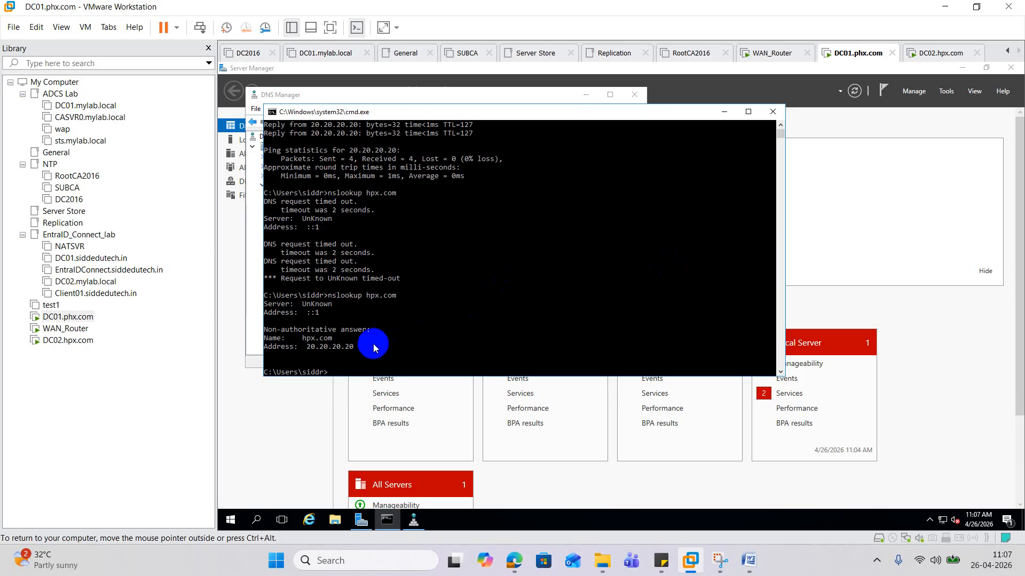
{"action": "left_click", "coordinate": [85, 340]}
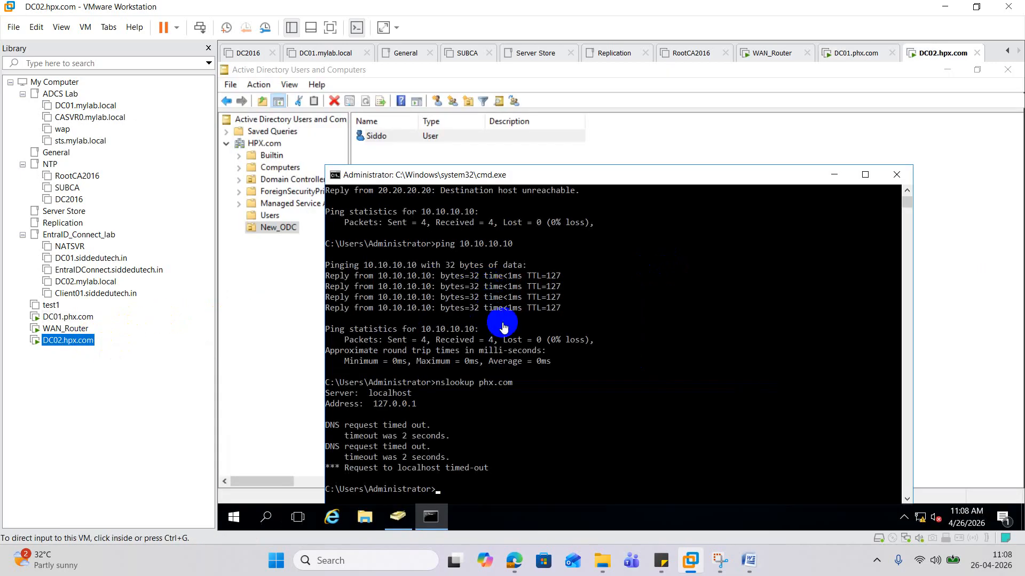
- On DC02, run ipconfig to confirm IPv4 20.20.20.20 and gateway 20.20.20.21
{"action": "left_click", "coordinate": [543, 386]}
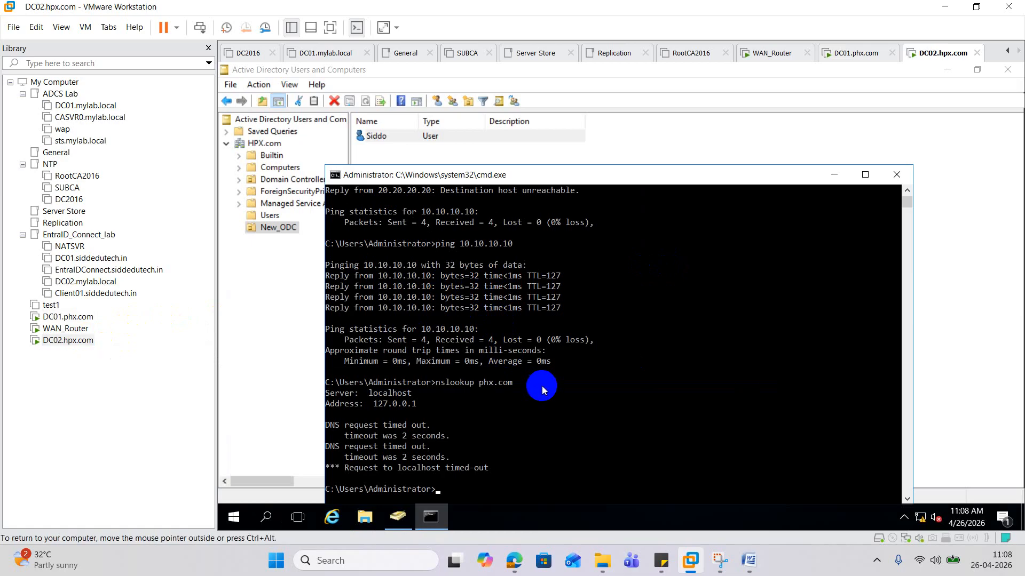
{"action": "type", "text": "ipconfig"}
{"action": "key", "text": "Return"}
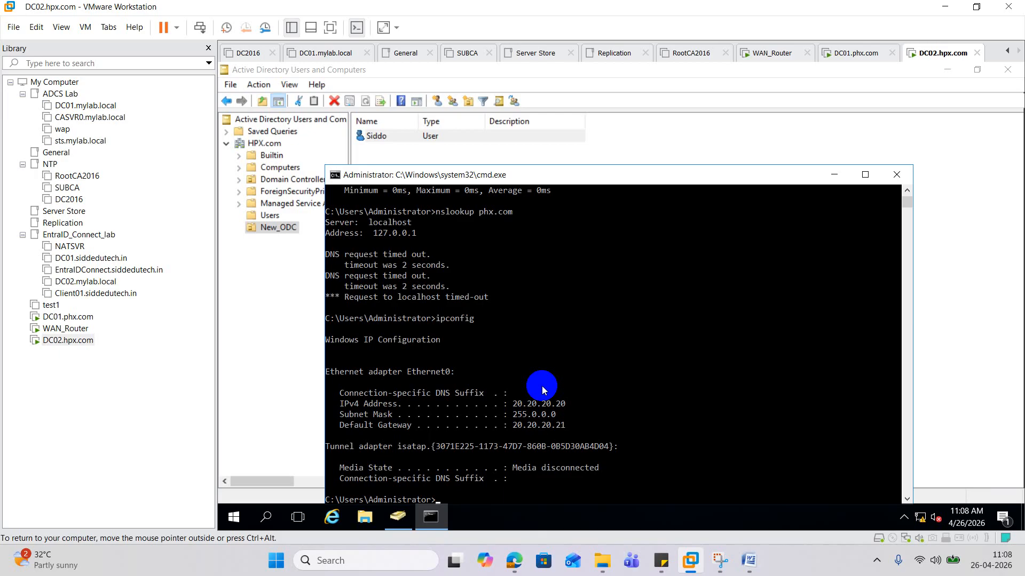
{"action": "type", "text": "dnsmgmt.msc"}
- In DC02's DNS Manager, add a phx.com conditional forwarder with master server 10.10.10.10
{"action": "key", "text": "Return"}
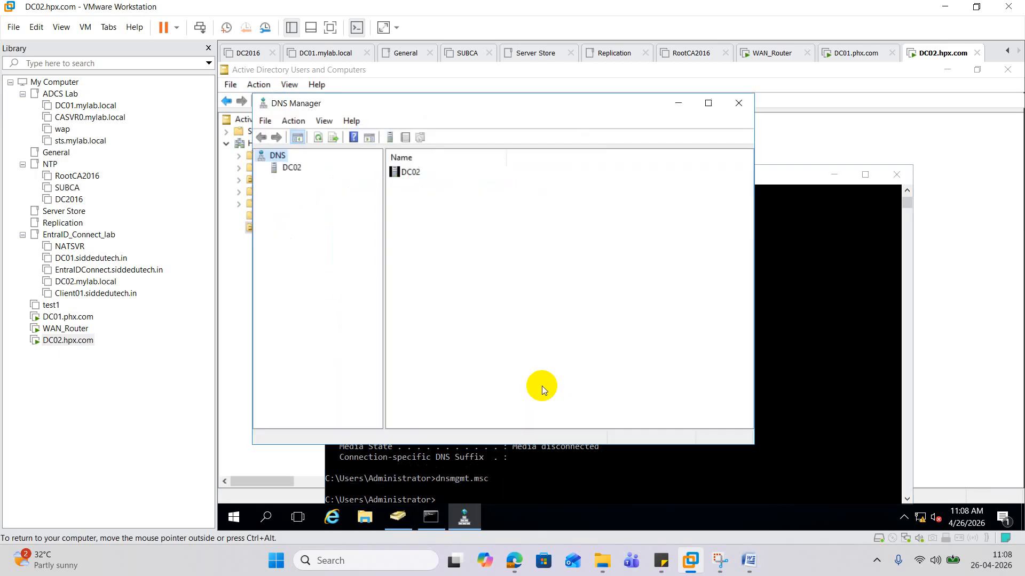
{"action": "left_click", "coordinate": [279, 171]}
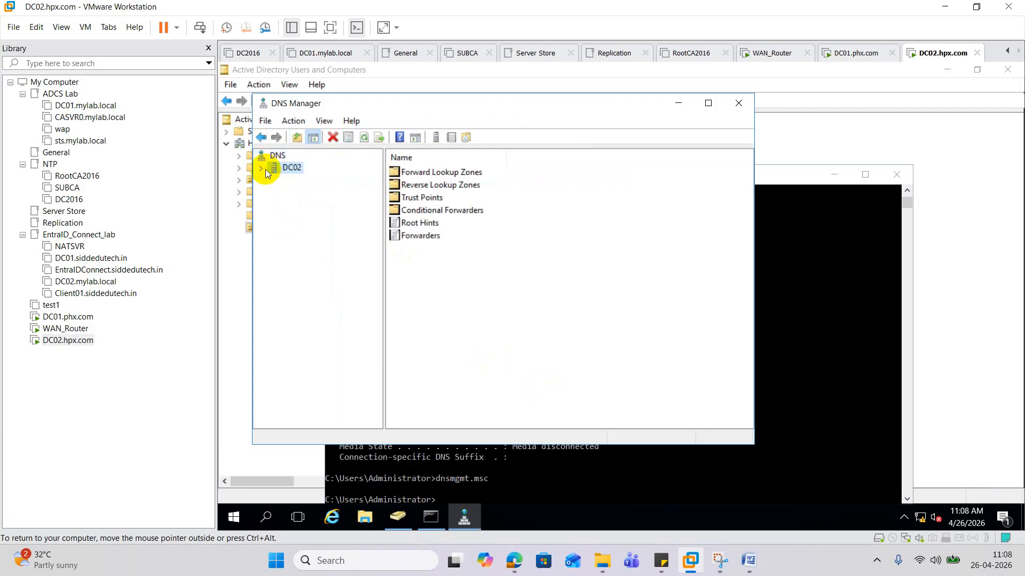
{"action": "left_click", "coordinate": [262, 168]}
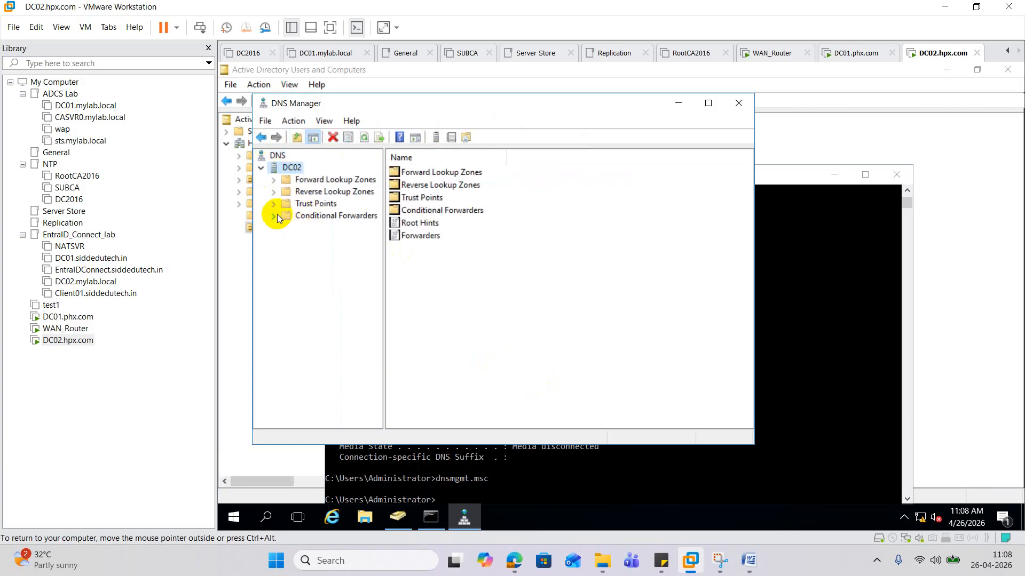
{"action": "left_click", "coordinate": [323, 218]}
{"action": "right_click", "coordinate": [323, 220]}
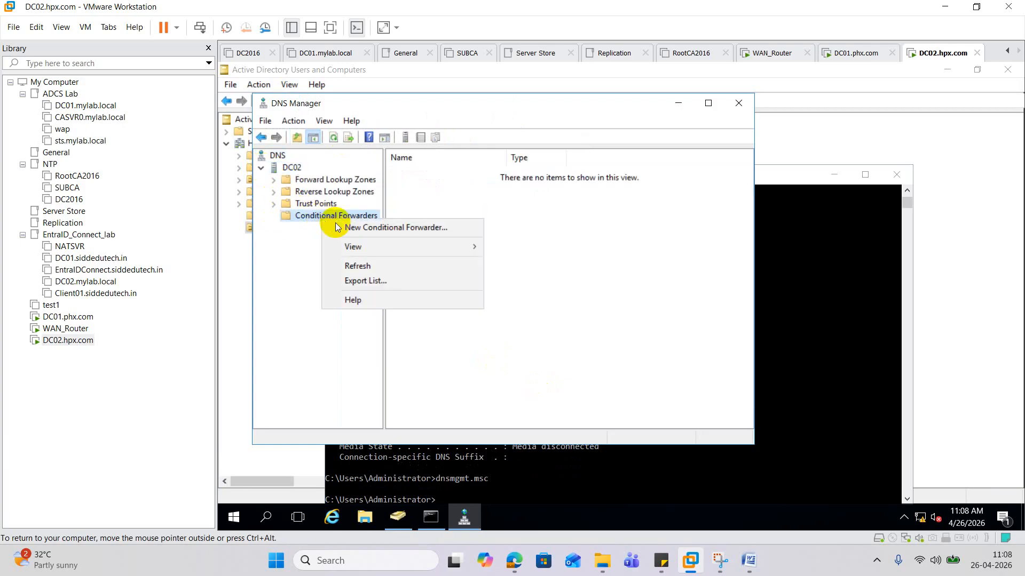
{"action": "left_click", "coordinate": [375, 230]}
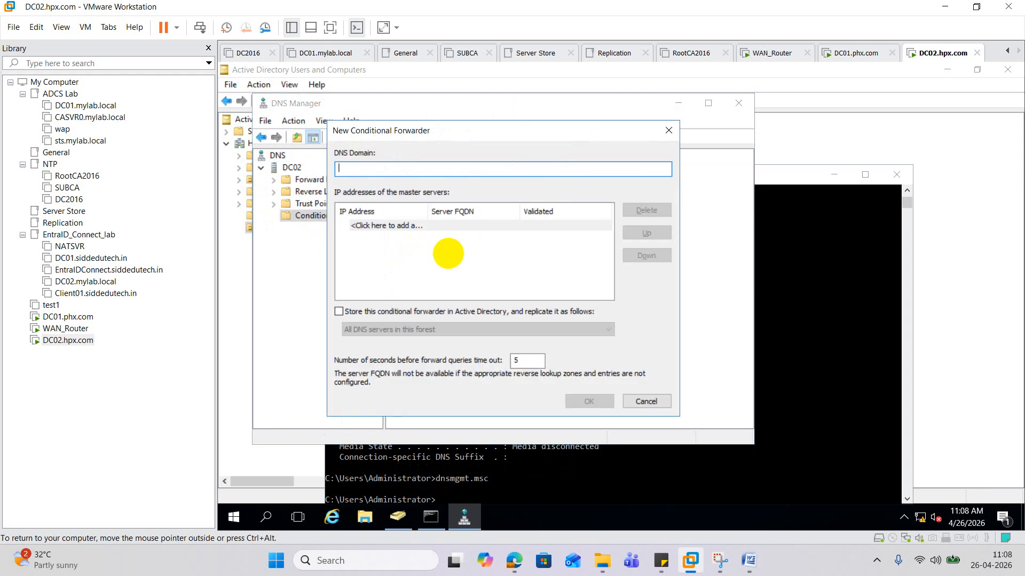
{"action": "type", "text": "phx.com"}
{"action": "left_click", "coordinate": [402, 226]}
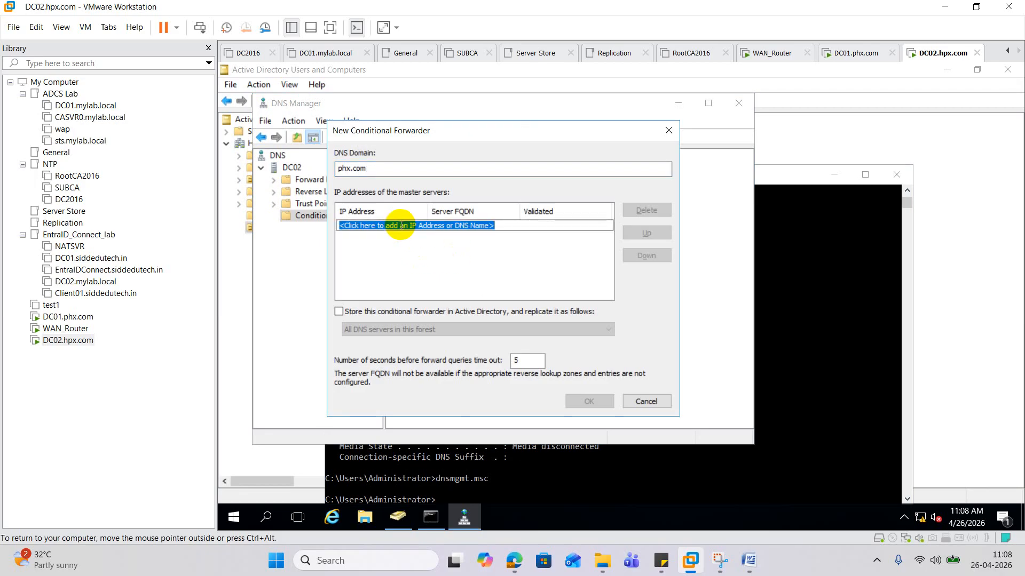
{"action": "type", "text": "10.10.10.10"}
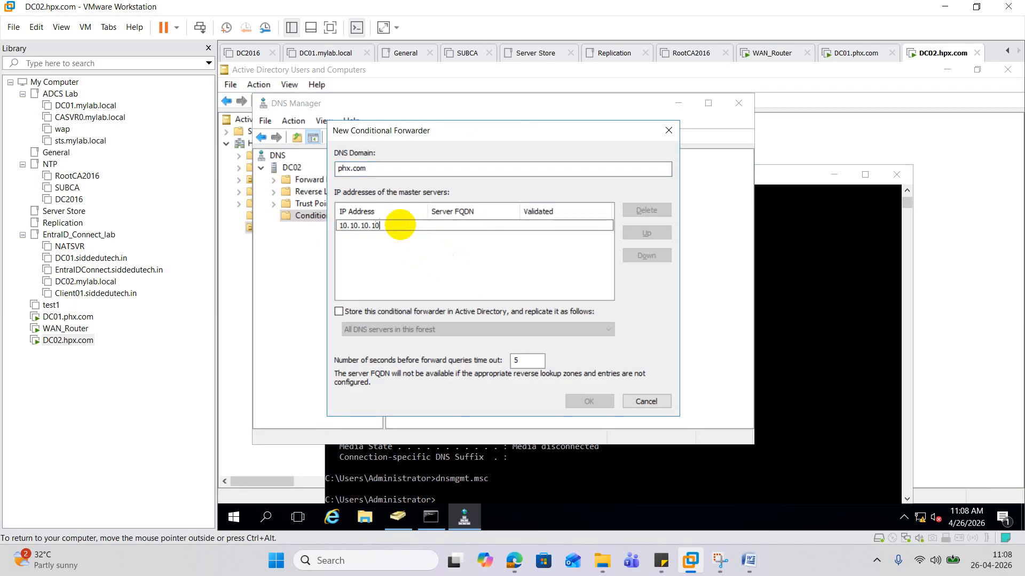
{"action": "key", "text": "Return"}
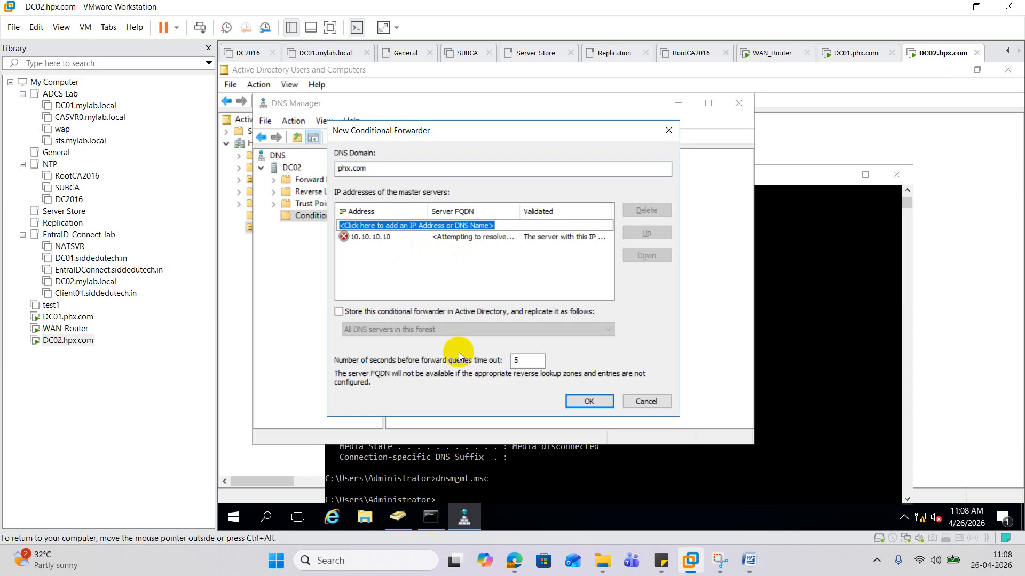
{"action": "left_click", "coordinate": [587, 401]}
{"action": "left_click", "coordinate": [738, 457]}
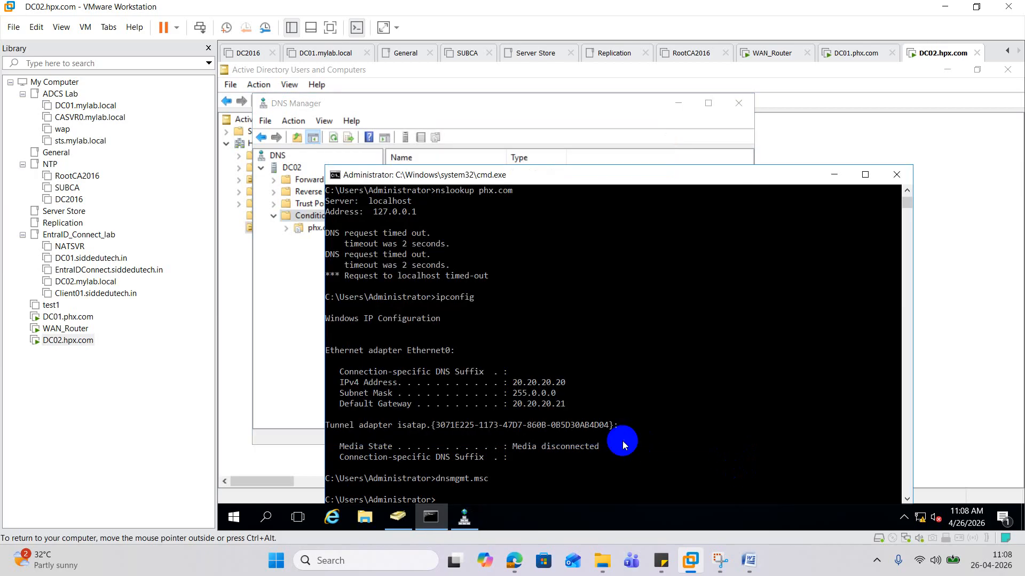
- Rerun nslookup phx.com, now resolving to 10.10.10.10, and ping phx.com successfully
{"action": "scroll", "coordinate": [598, 431], "scroll_direction": "down", "scroll_amount": 4}
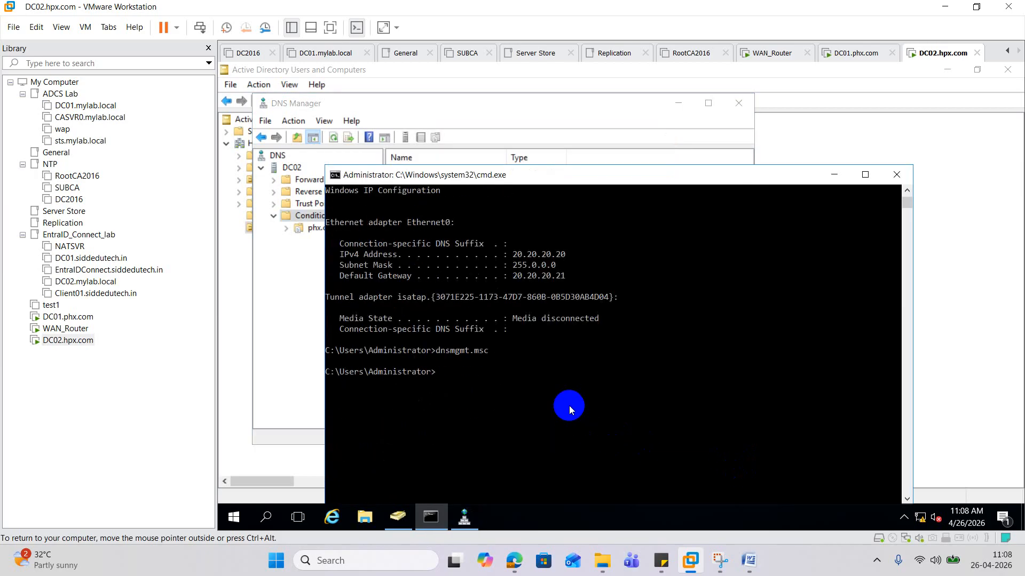
{"action": "type", "text": "ipconfig"}
{"action": "key", "text": "Up"}
{"action": "key", "text": "Return"}
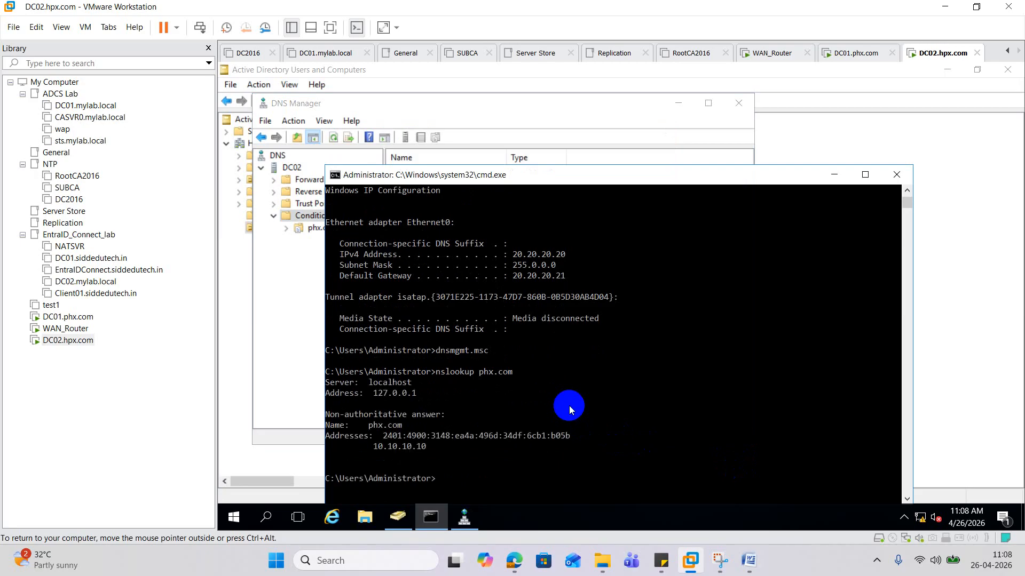
{"action": "type", "text": "ping phx.com"}
{"action": "key", "text": "Return"}
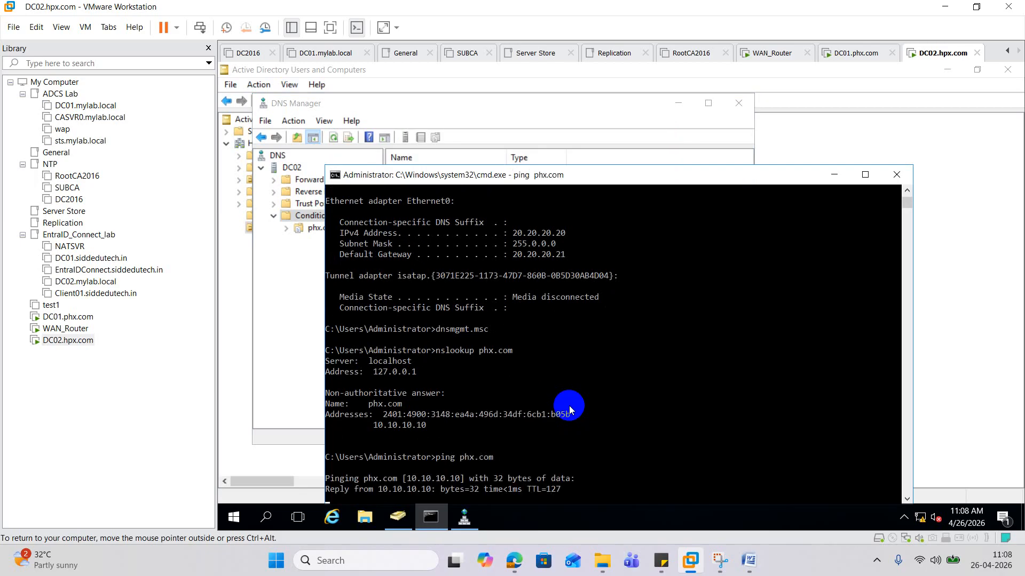
- Ping hpx.com successfully, then close the command prompt
{"action": "left_click", "coordinate": [88, 316]}
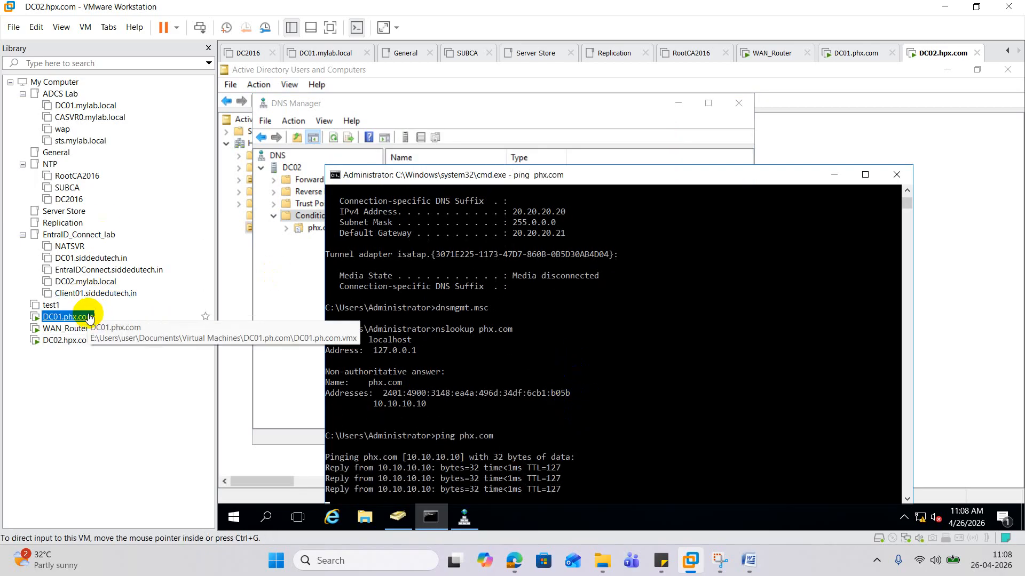
{"action": "double_click", "coordinate": [541, 175]}
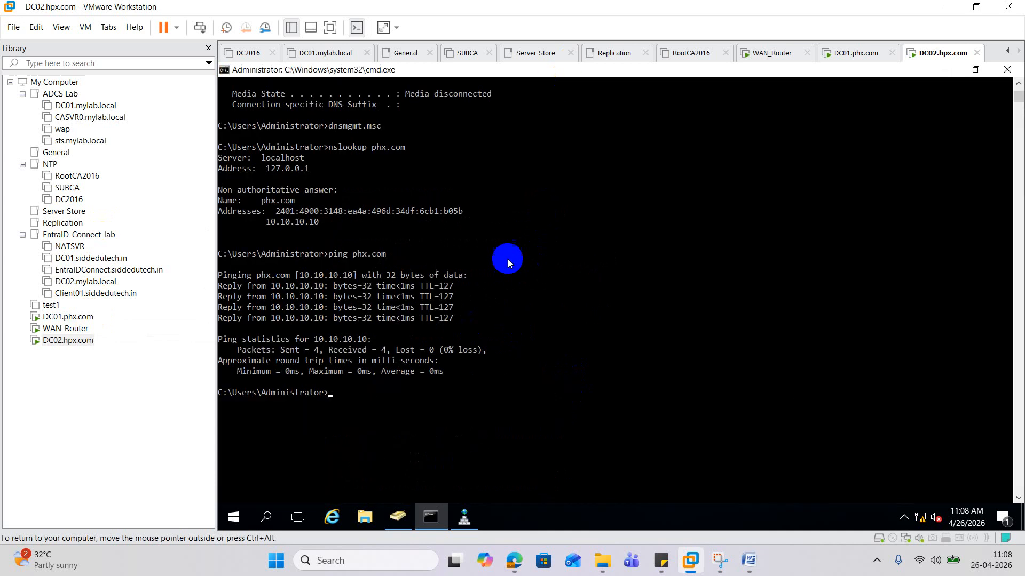
{"action": "left_click", "coordinate": [479, 326]}
{"action": "type", "text": "ping"}
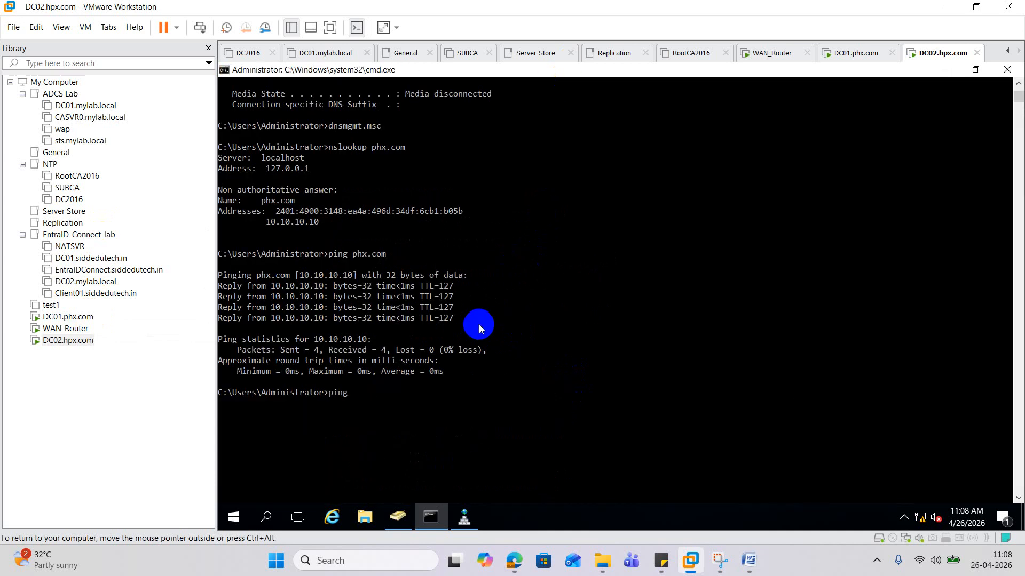
{"action": "type", "text": " hpx.com"}
{"action": "key", "text": "Return"}
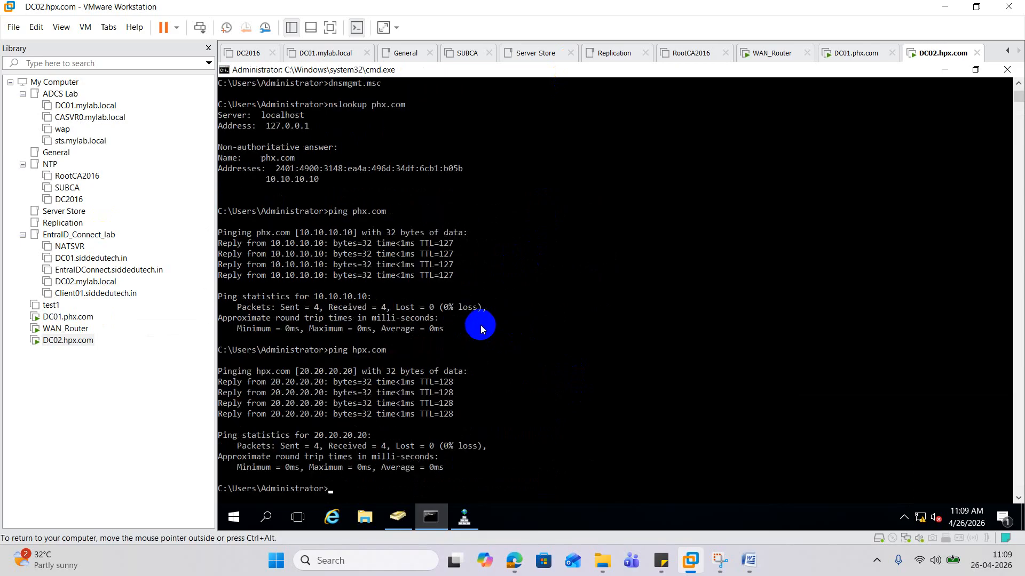
{"action": "left_click", "coordinate": [1007, 69]}
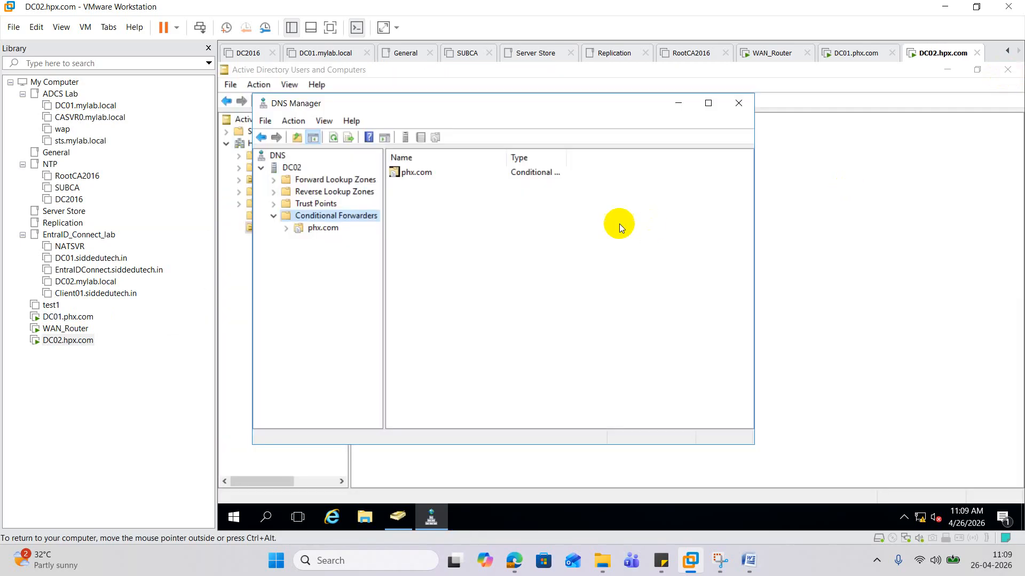
- Close DNS Manager and Users and Computers on DC02, then cmd and DNS Manager on DC01
{"action": "left_click", "coordinate": [739, 103]}
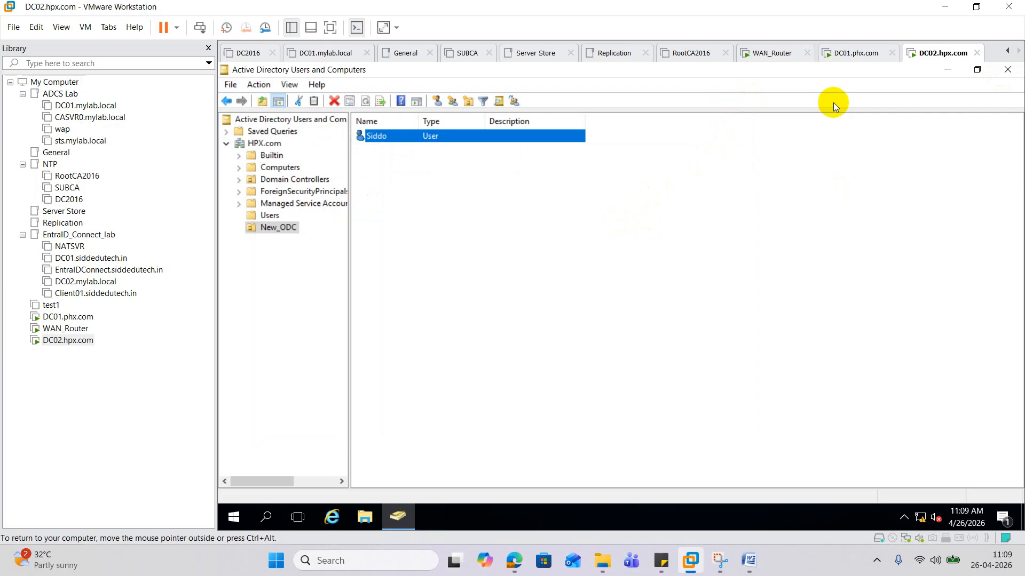
{"action": "left_click", "coordinate": [1007, 69]}
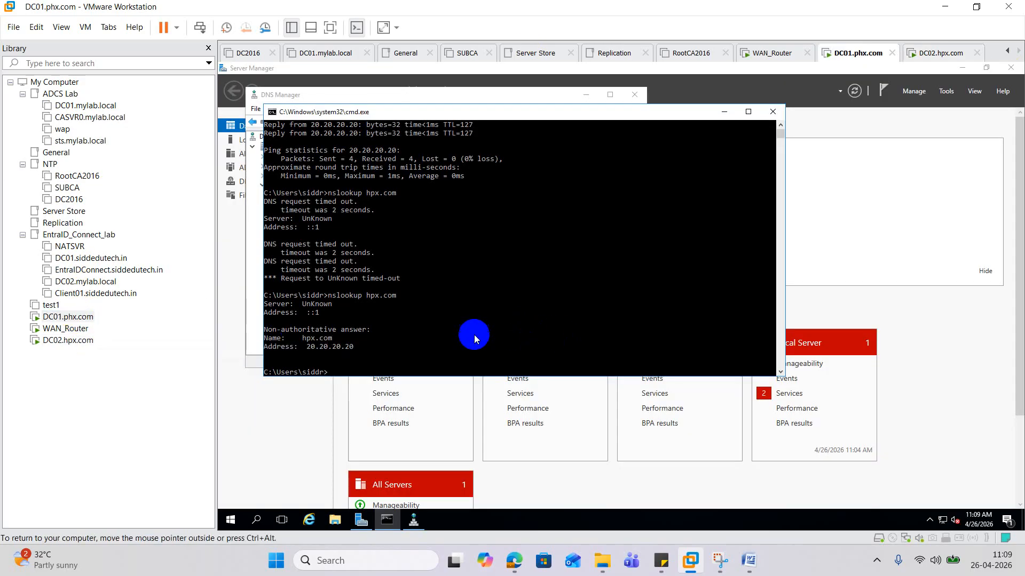
{"action": "left_click", "coordinate": [772, 112]}
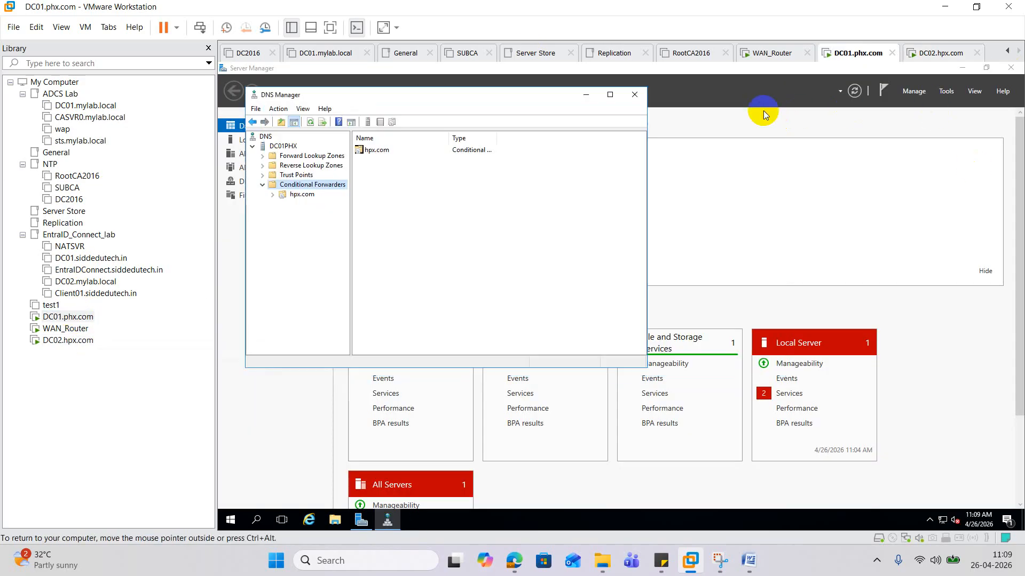
{"action": "left_click", "coordinate": [633, 95]}
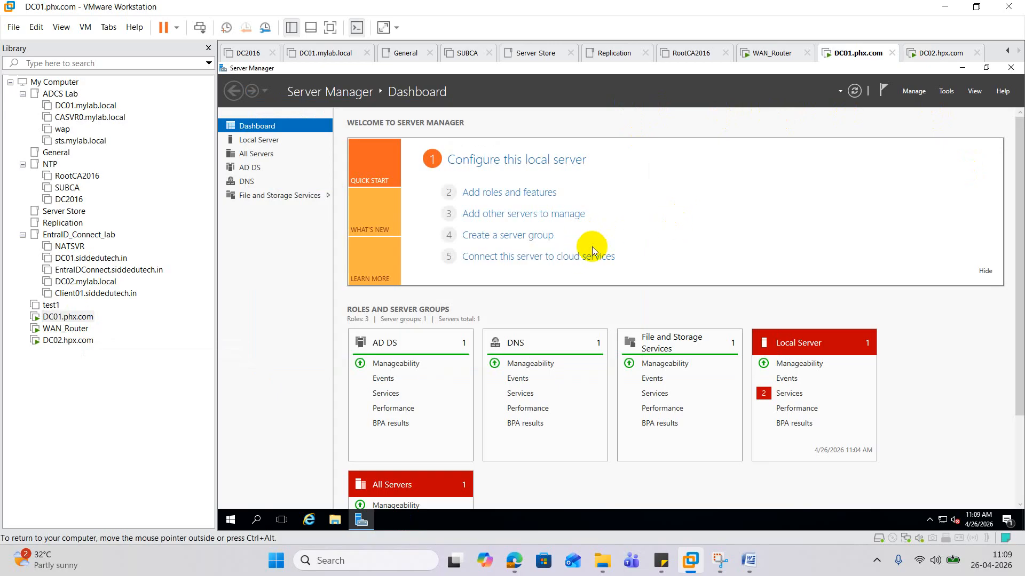
- Launch Active Directory Domains and Trusts on DC01 with domain.msc and maximize it
{"action": "right_click", "coordinate": [238, 526]}
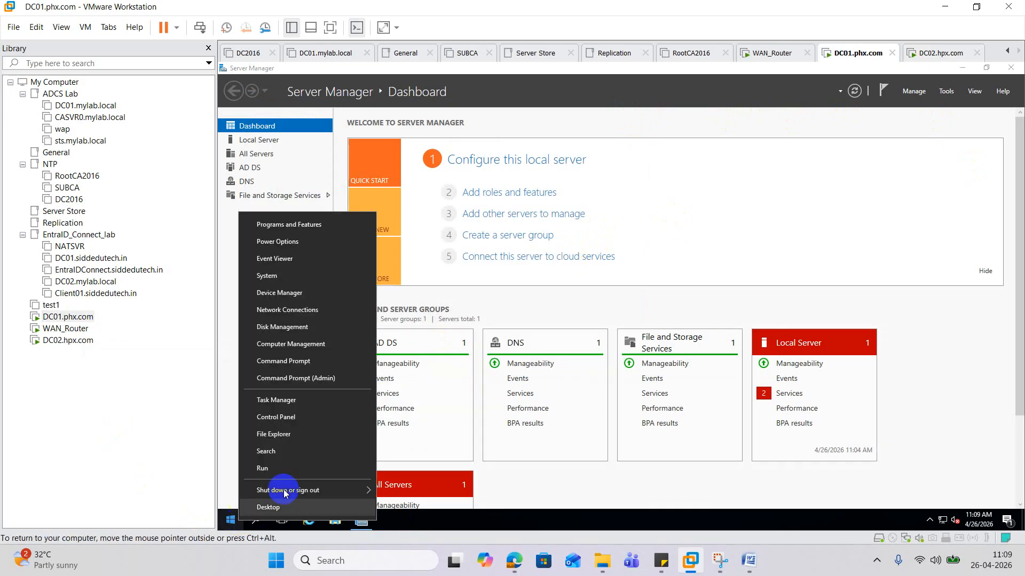
{"action": "left_click", "coordinate": [276, 470]}
{"action": "type", "text": "do"}
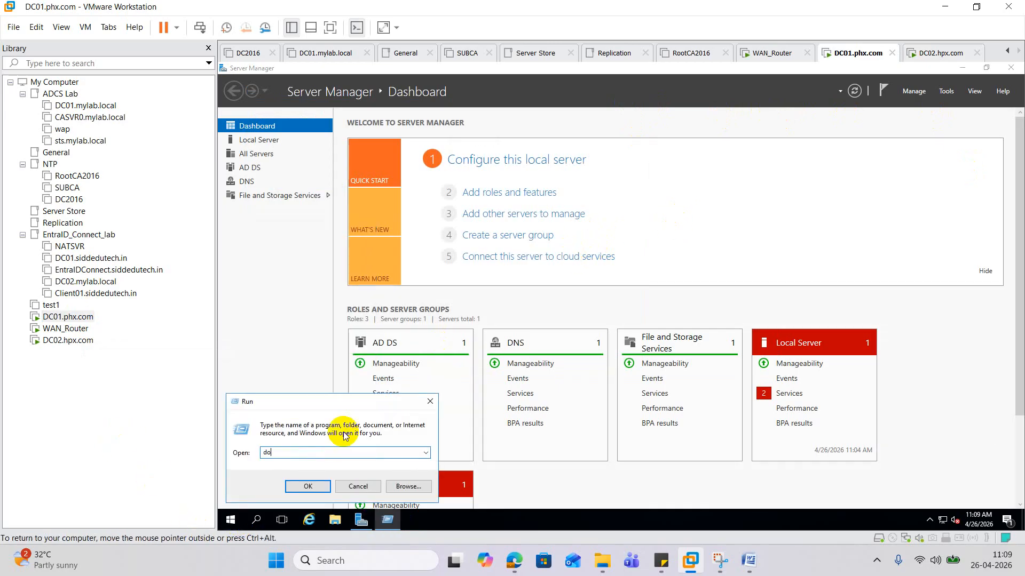
{"action": "type", "text": "main.msc"}
{"action": "key", "text": "Return"}
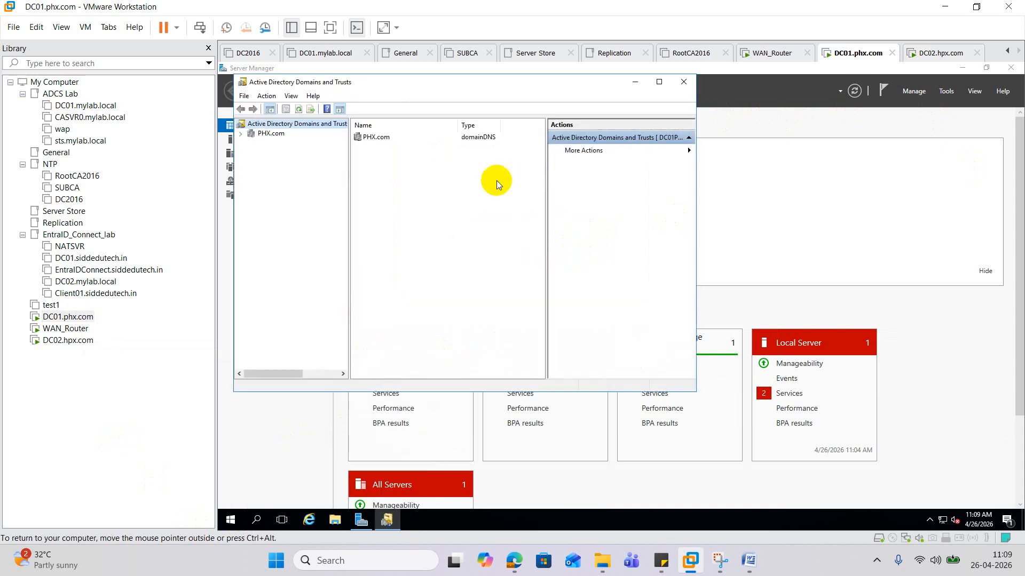
{"action": "left_click", "coordinate": [659, 82]}
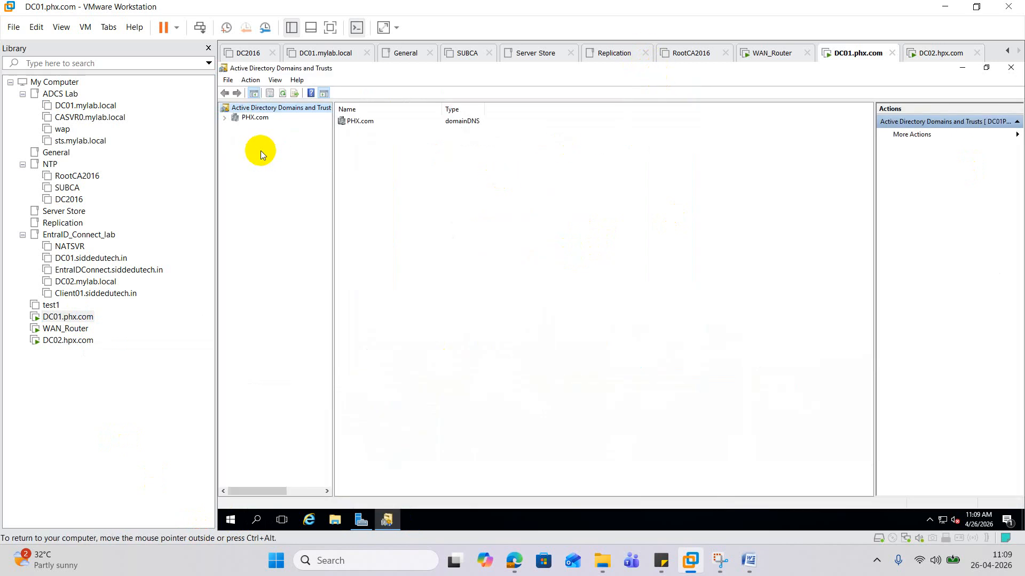
- Open PHX.com's Properties on the Trusts tab, which lists no trusts
{"action": "right_click", "coordinate": [241, 119]}
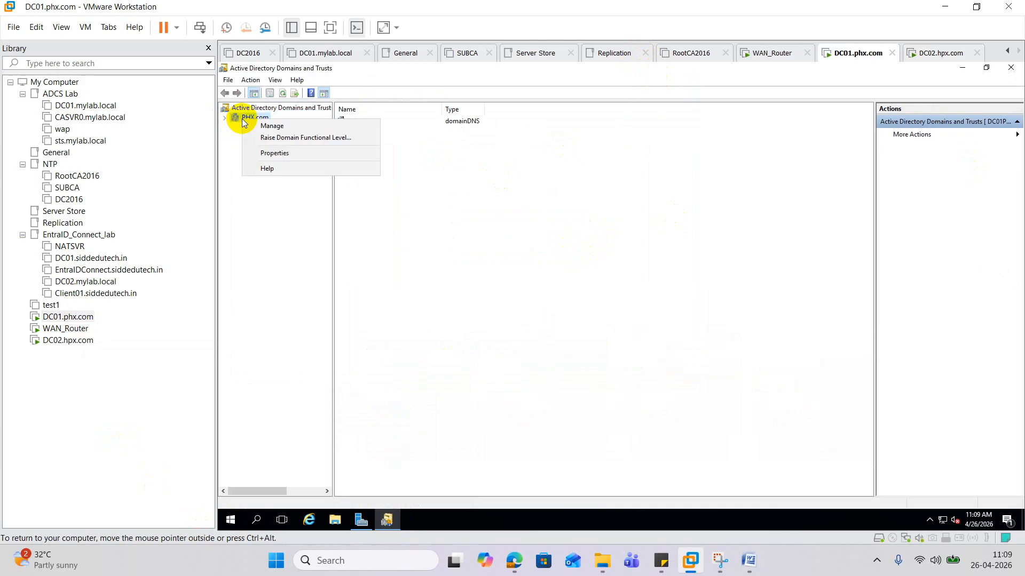
{"action": "left_click", "coordinate": [284, 127]}
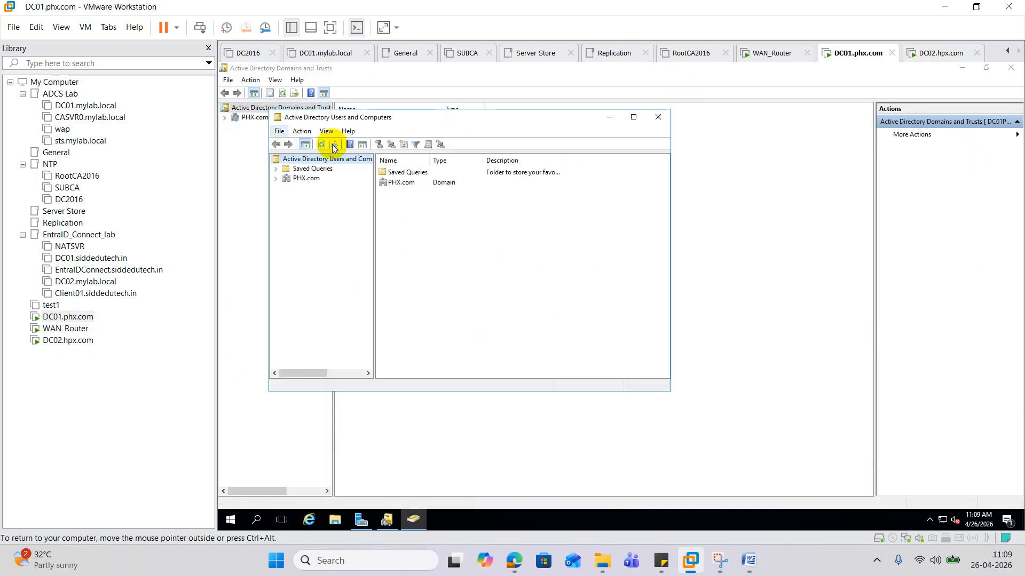
{"action": "left_click", "coordinate": [661, 119]}
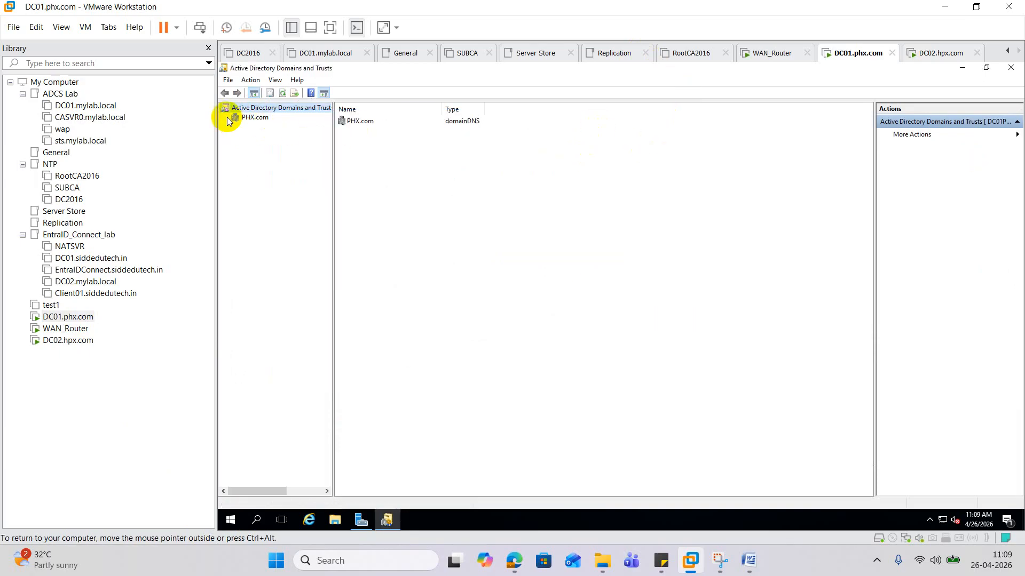
{"action": "left_click", "coordinate": [248, 118]}
{"action": "right_click", "coordinate": [248, 120]}
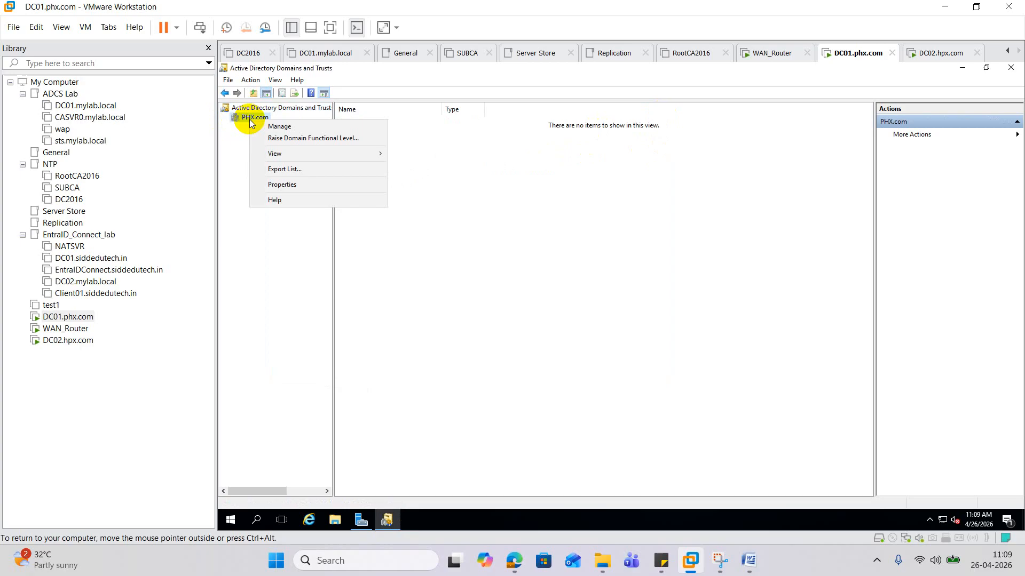
{"action": "left_click", "coordinate": [288, 184]}
{"action": "left_click", "coordinate": [557, 190]}
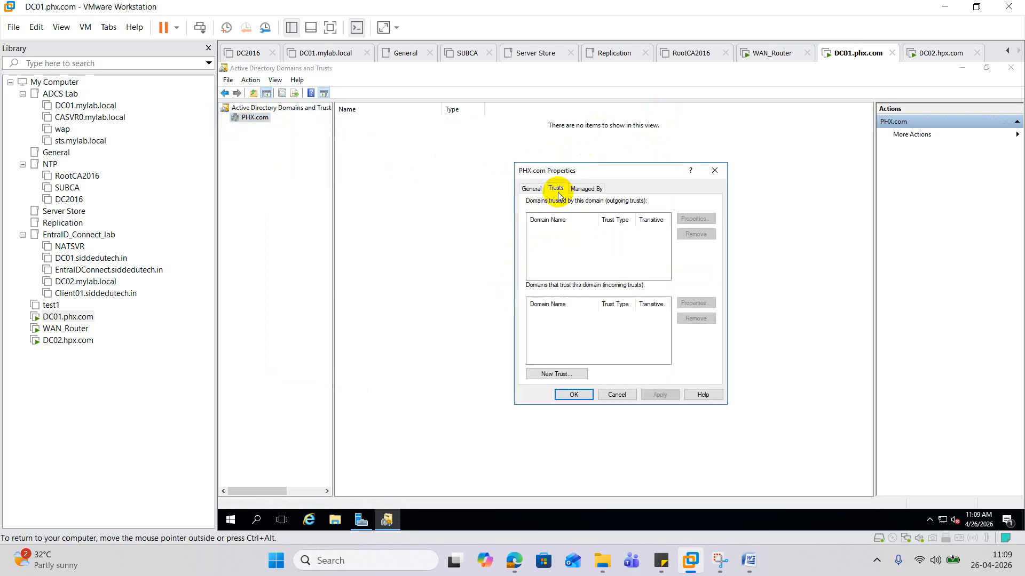
- Start a new trust with hpx.com: forest type, two-way, created on both domains
{"action": "left_click", "coordinate": [557, 373]}
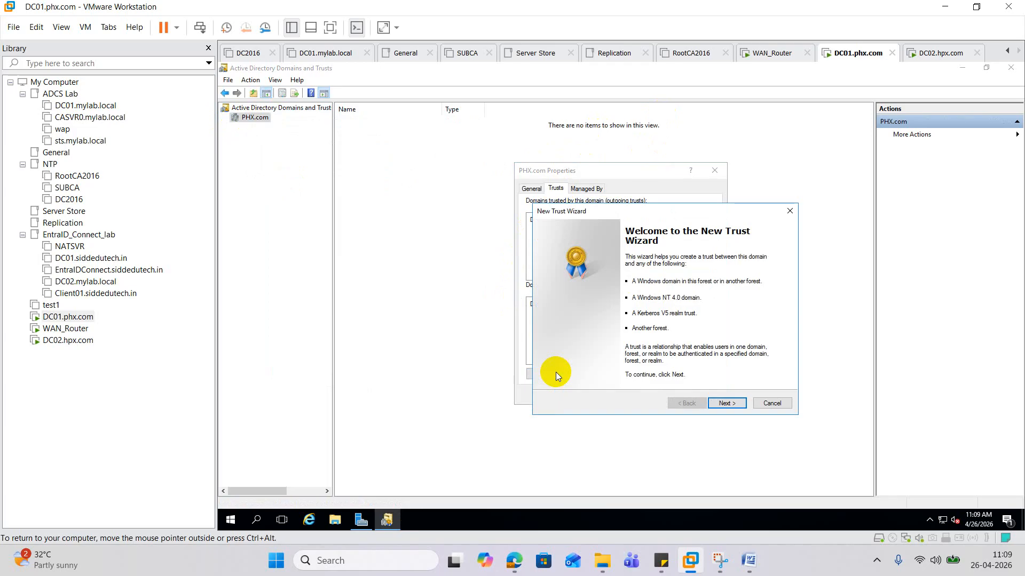
{"action": "left_click", "coordinate": [725, 403]}
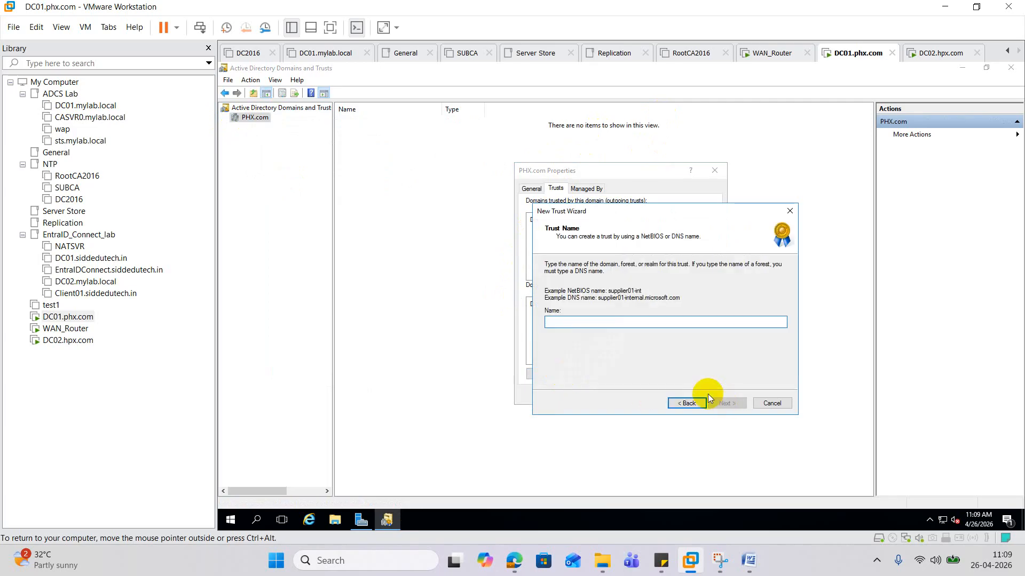
{"action": "type", "text": "hpx"}
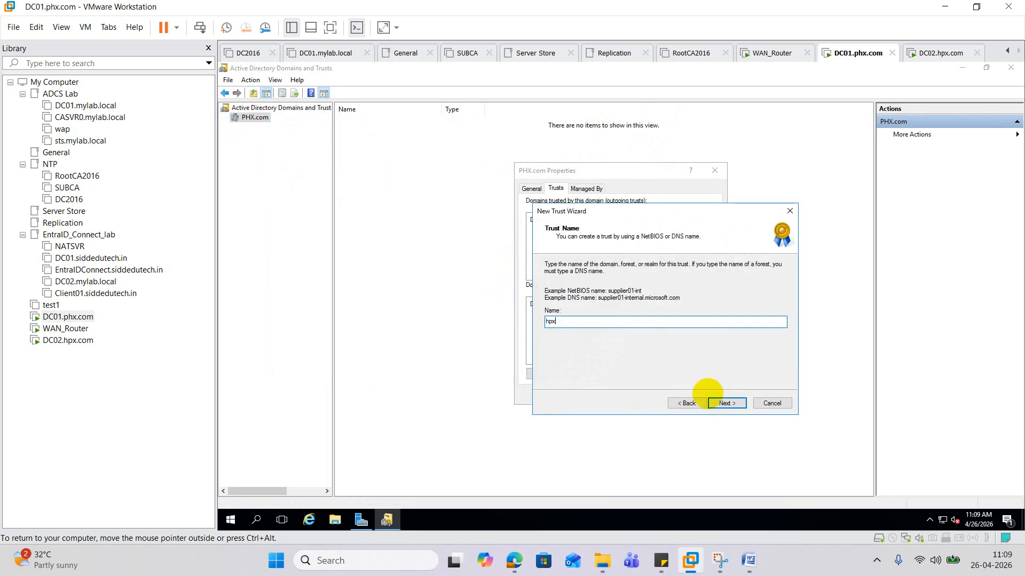
{"action": "type", "text": ".com"}
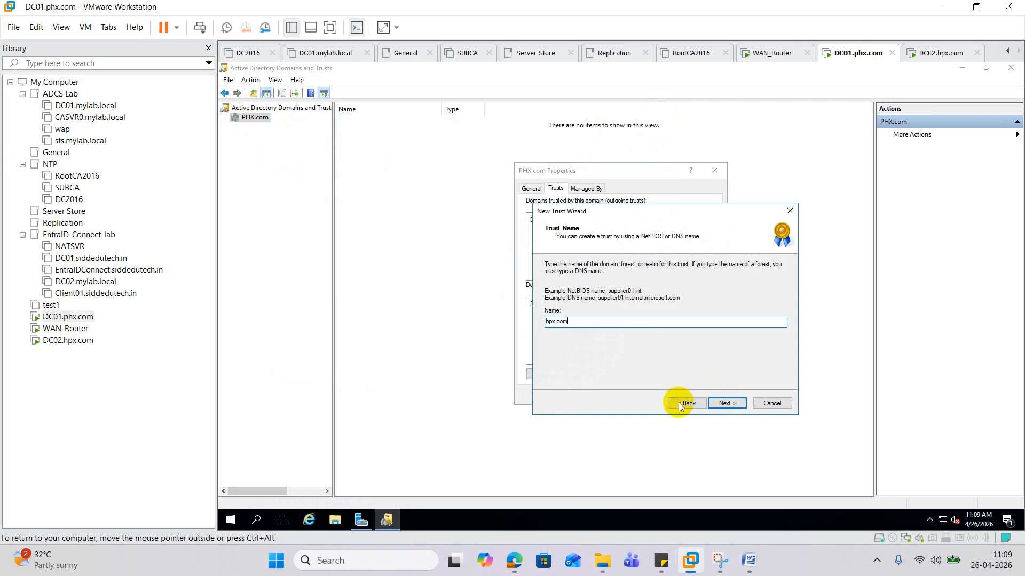
{"action": "left_click", "coordinate": [716, 404]}
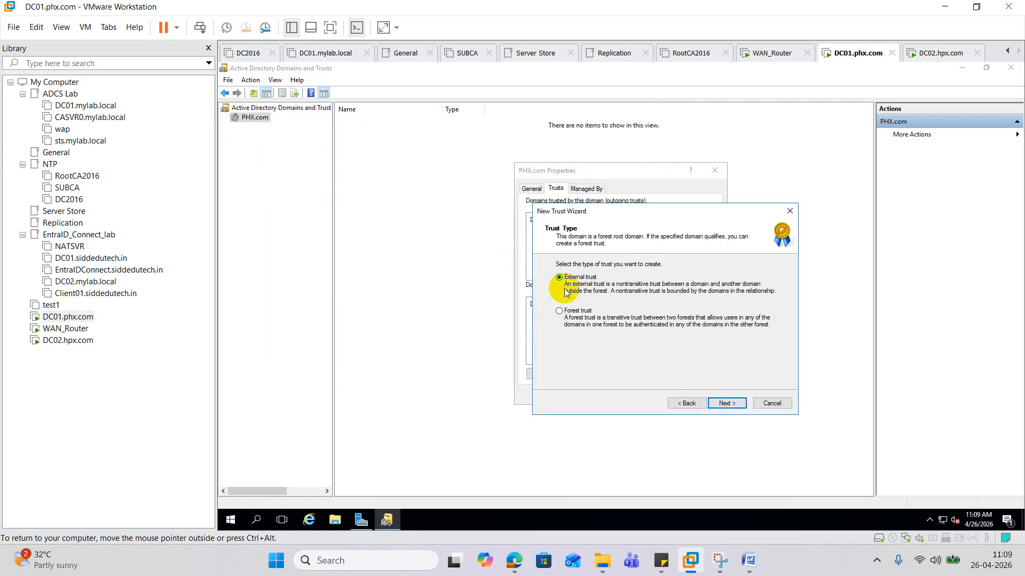
{"action": "left_click", "coordinate": [570, 314]}
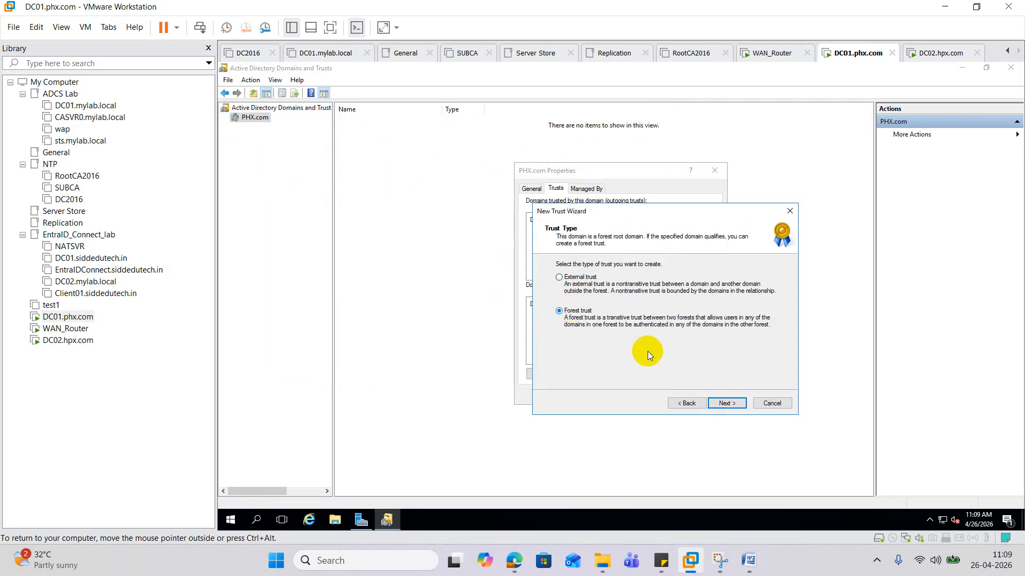
{"action": "left_click", "coordinate": [729, 404]}
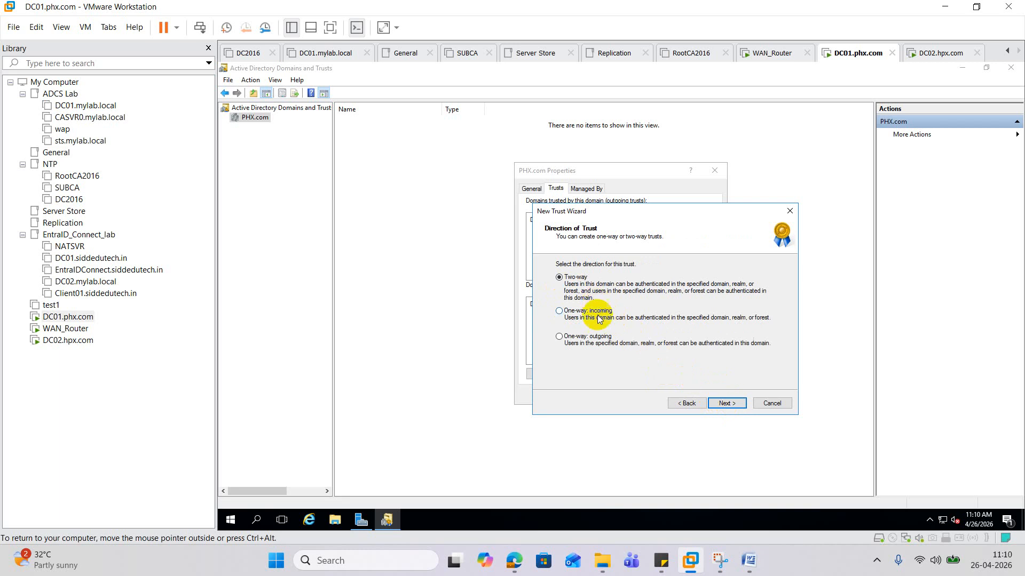
{"action": "left_click", "coordinate": [726, 404]}
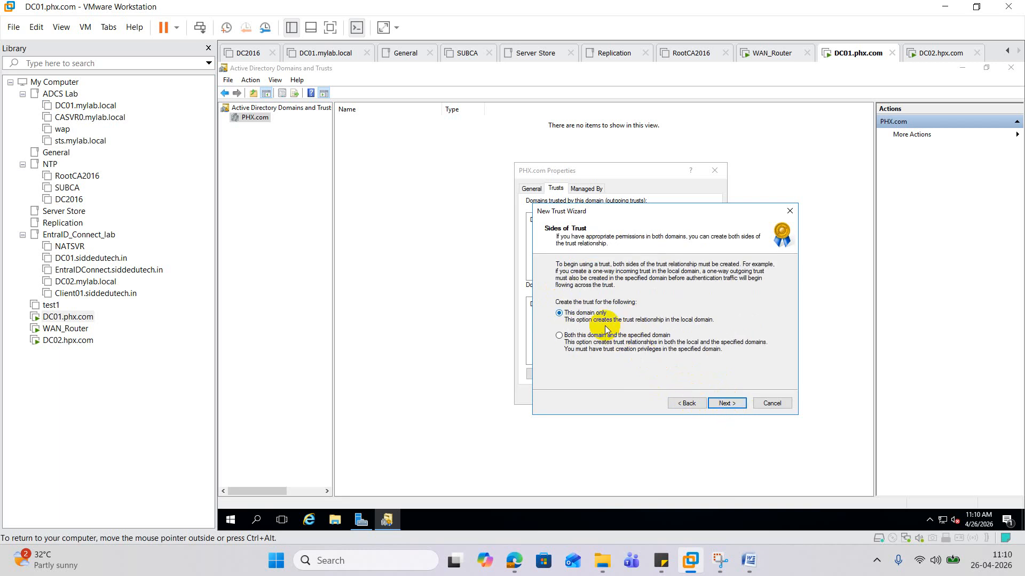
{"action": "left_click", "coordinate": [566, 336]}
{"action": "left_click", "coordinate": [726, 403]}
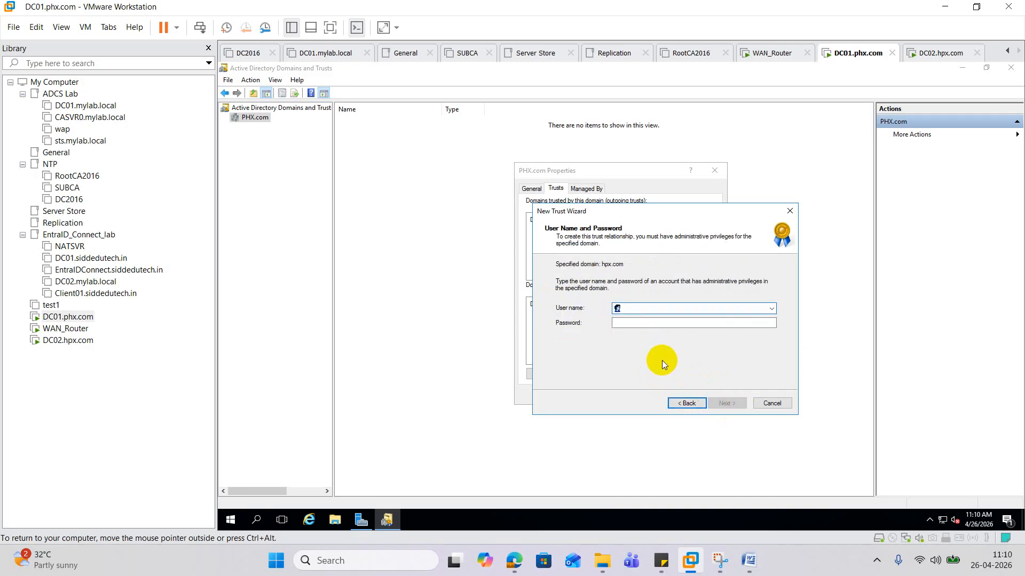
{"action": "left_click", "coordinate": [68, 340]}
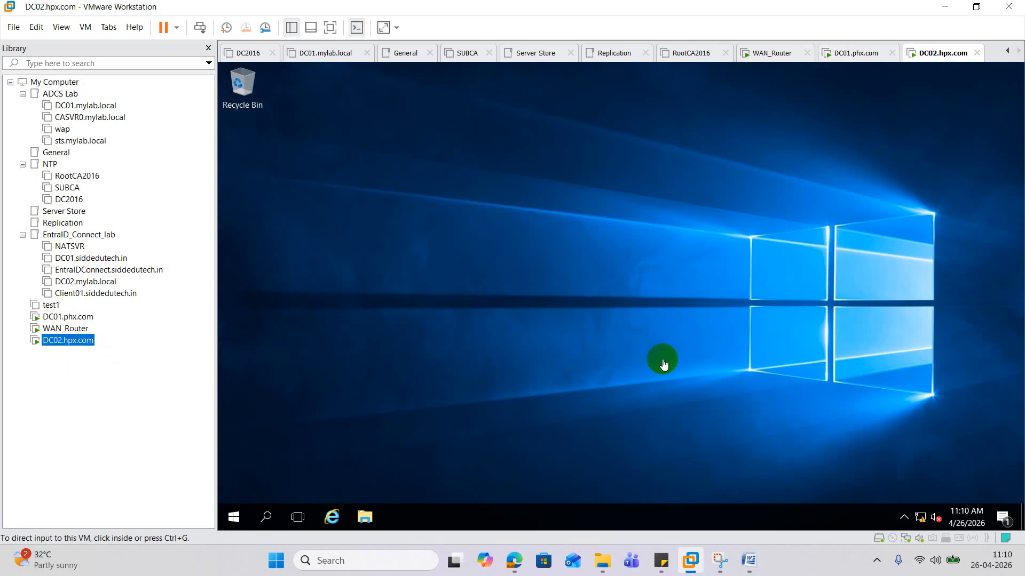
{"action": "right_click", "coordinate": [235, 516]}
{"action": "left_click", "coordinate": [308, 453]}
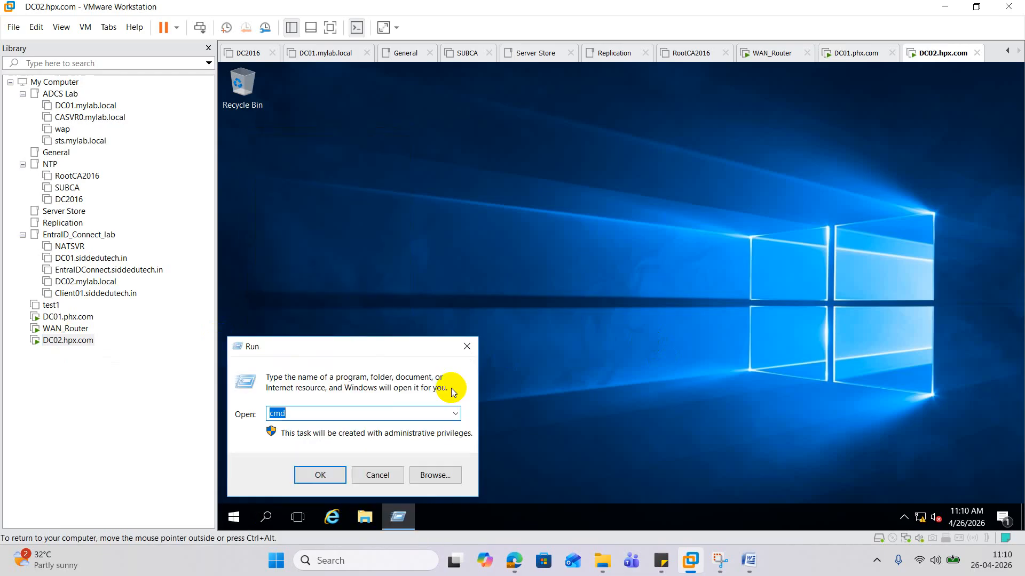
{"action": "type", "text": "dsa.msc"}
{"action": "key", "text": "Return"}
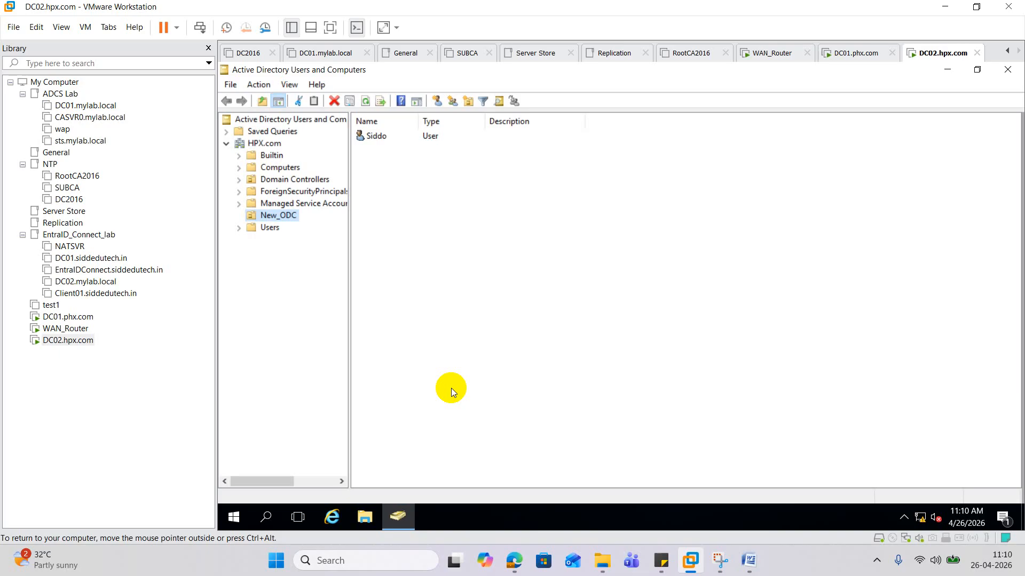
{"action": "double_click", "coordinate": [378, 137]}
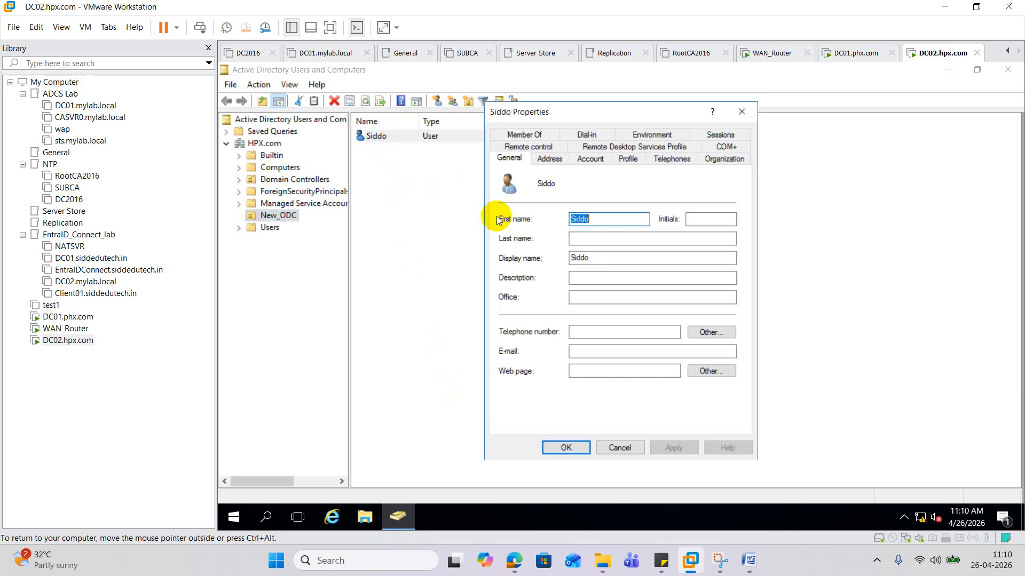
{"action": "left_click", "coordinate": [533, 134]}
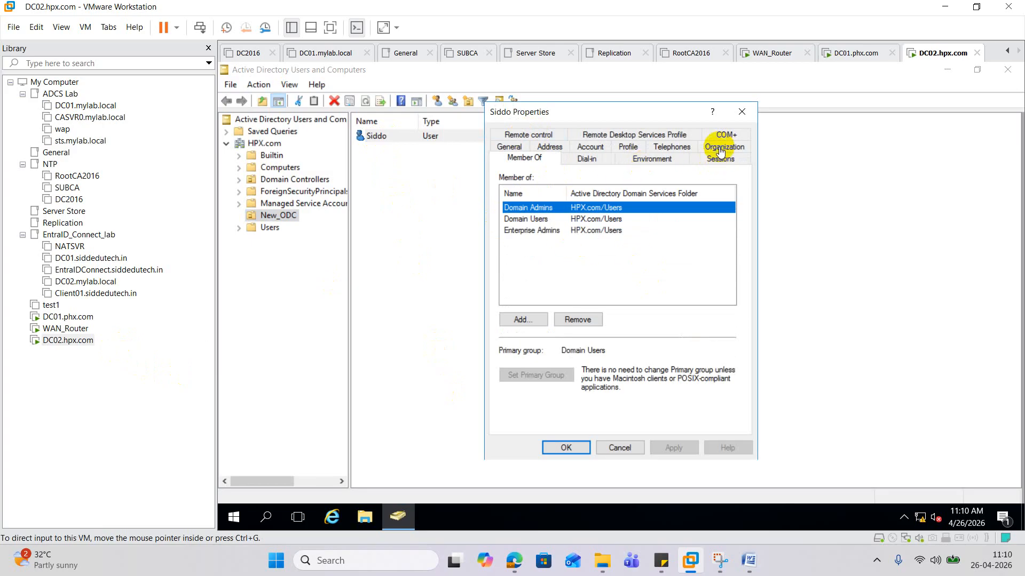
{"action": "left_click", "coordinate": [599, 151]}
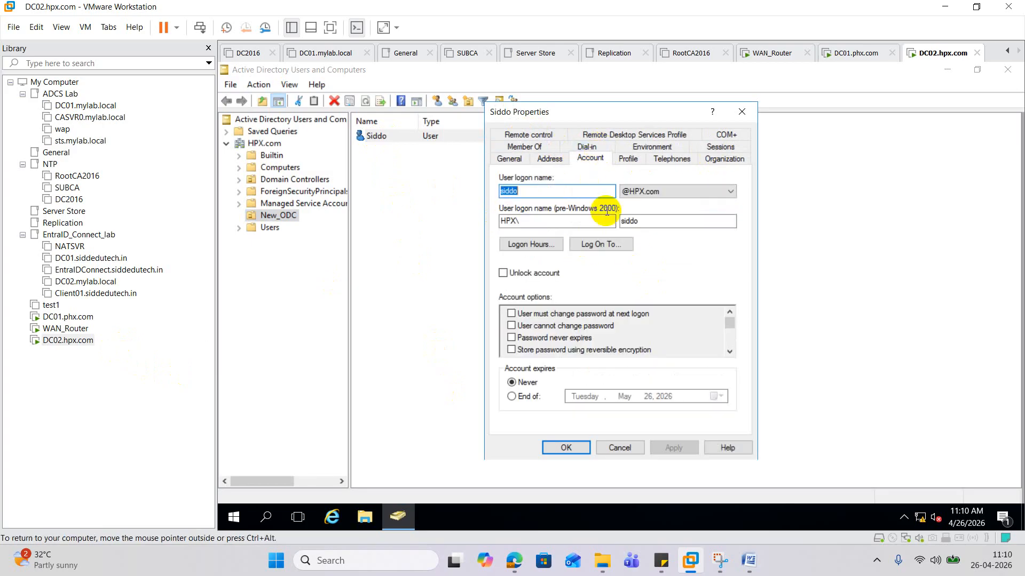
{"action": "left_click", "coordinate": [68, 317]}
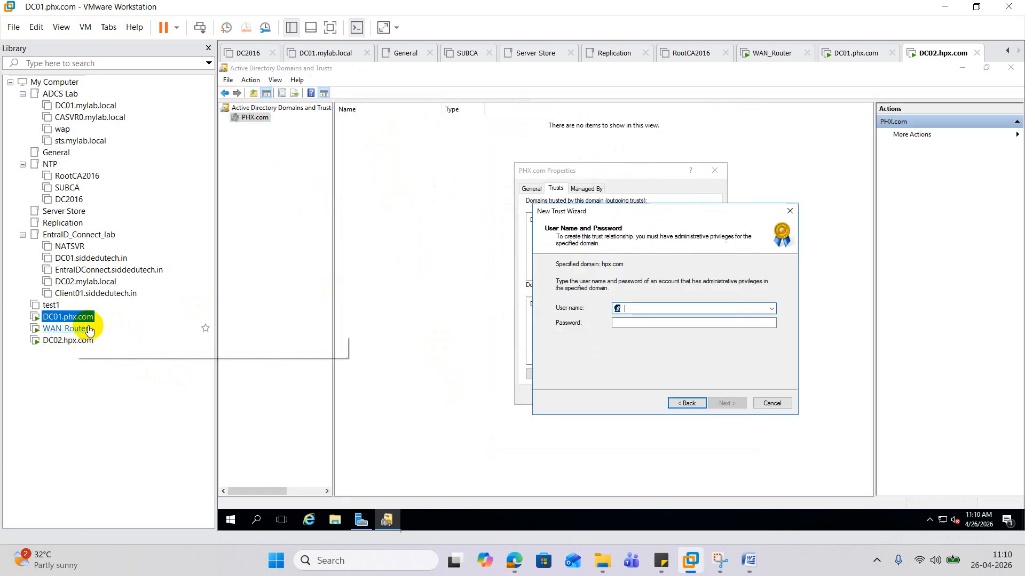
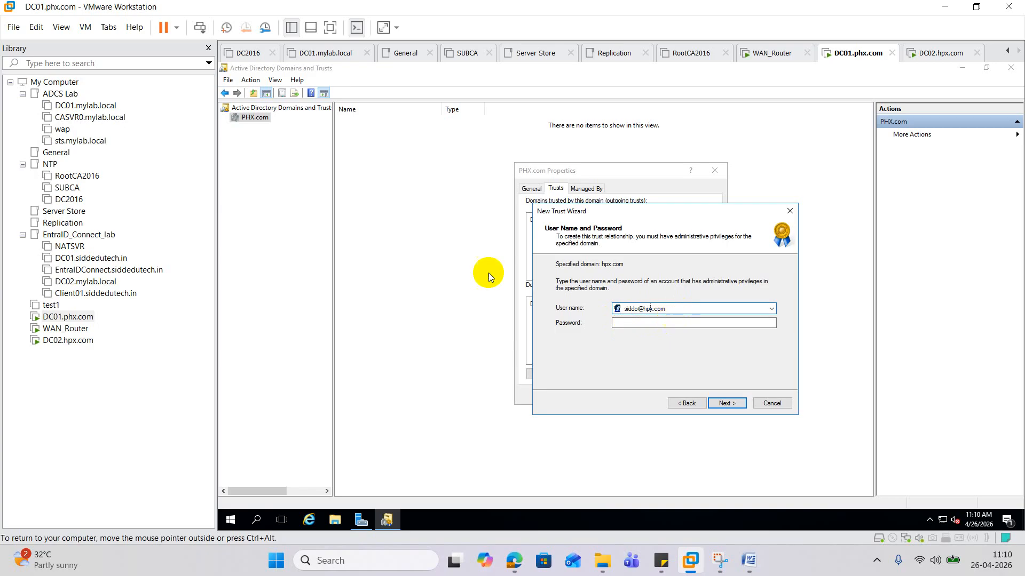
- Enter the hpx.com administrator's user name with its typo fixed, type the account password, and submit
{"action": "left_click", "coordinate": [80, 341]}
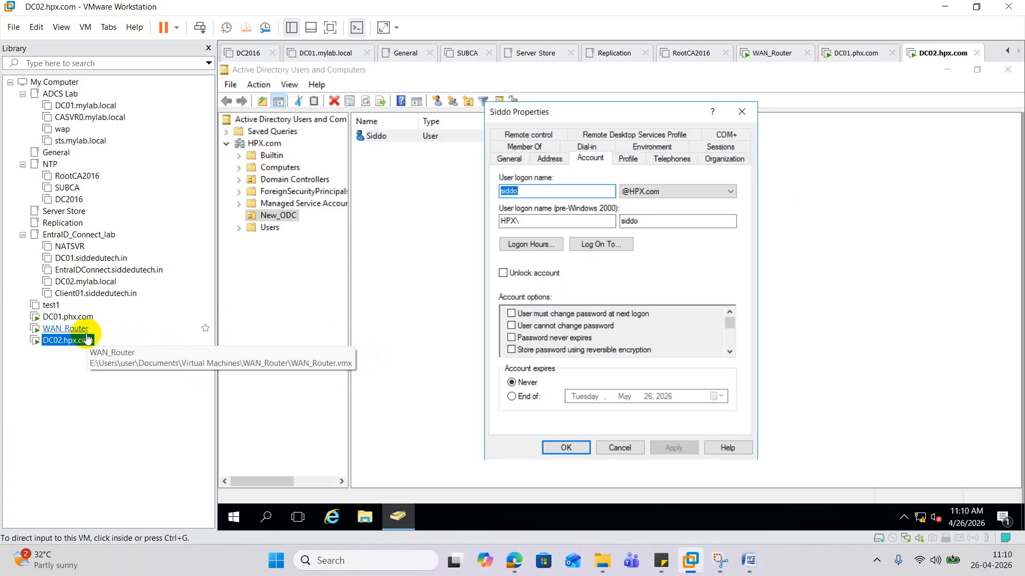
{"action": "left_click", "coordinate": [68, 317]}
{"action": "left_click", "coordinate": [608, 339]}
{"action": "left_click", "coordinate": [619, 322]}
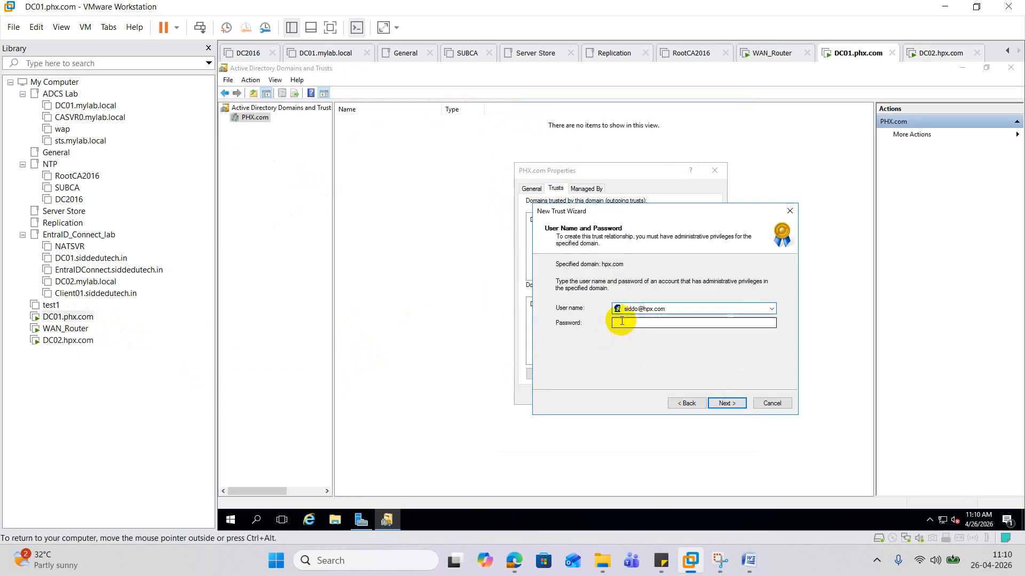
{"action": "type", "text": "P@ssw0rd"}
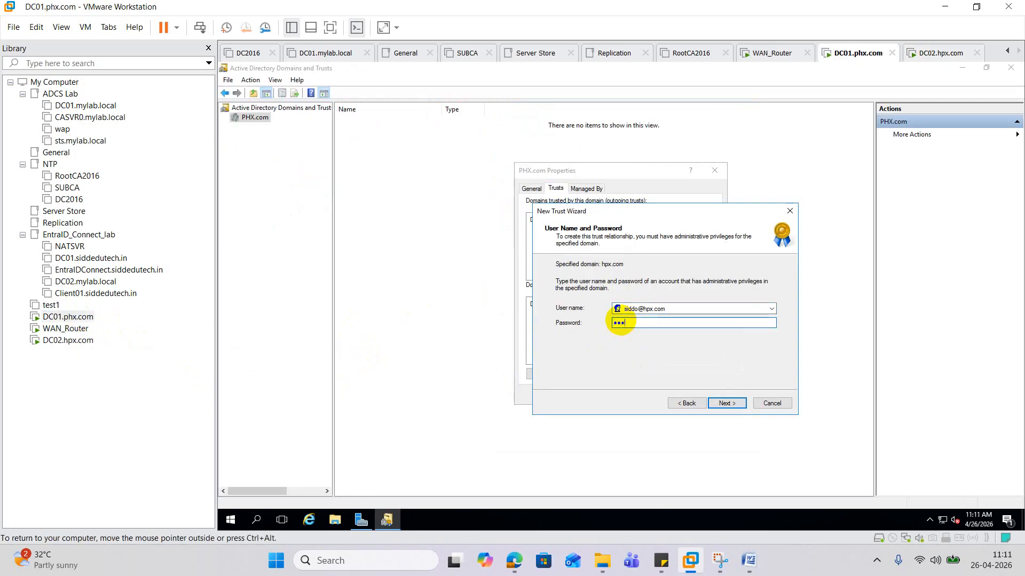
{"action": "type", "text": "@123"}
{"action": "left_click", "coordinate": [740, 407]}
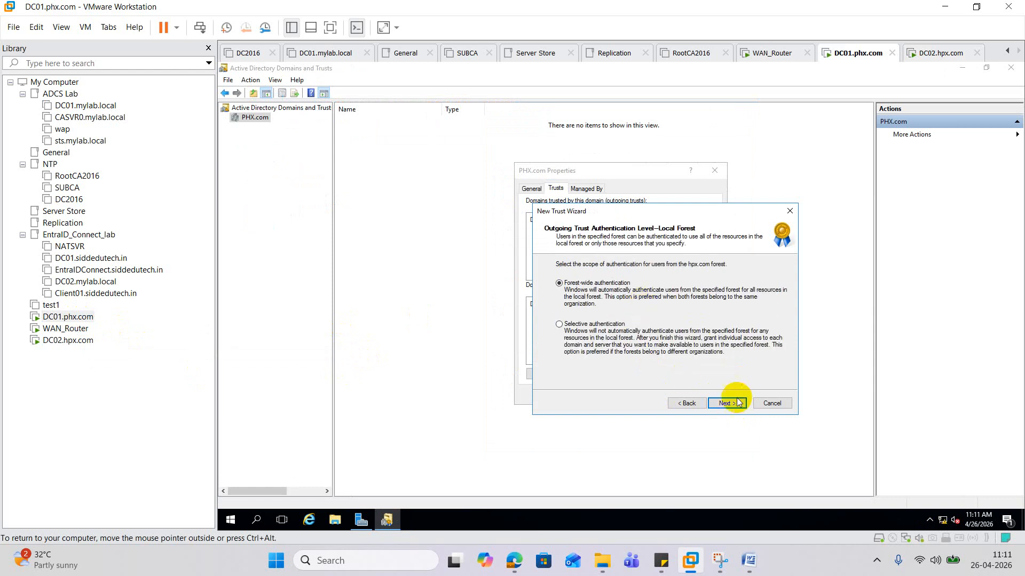
- Keep forest-wide authentication for both the local forest and hpx.com, then create the trust
{"action": "left_click", "coordinate": [736, 406]}
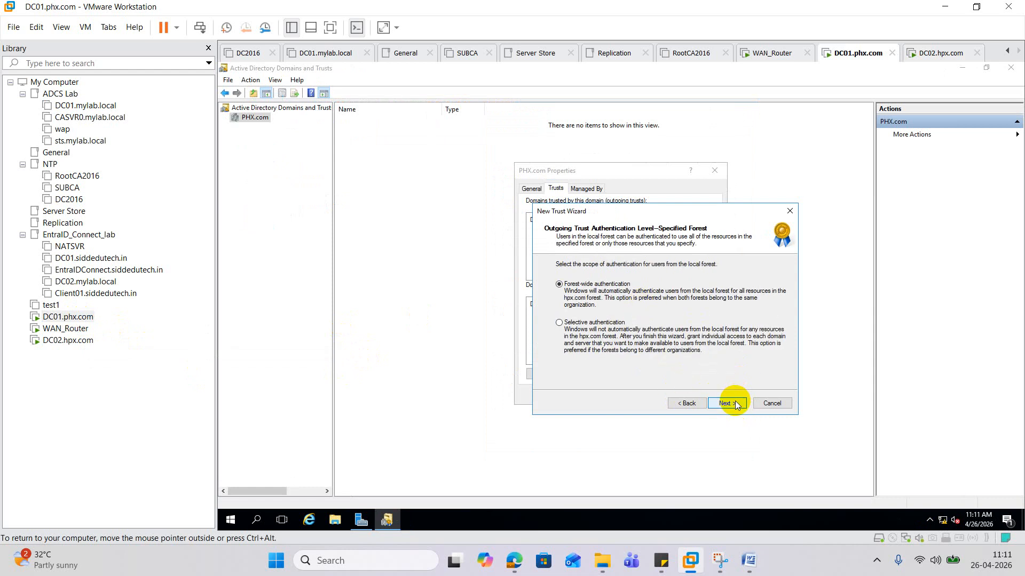
{"action": "left_click", "coordinate": [736, 406]}
{"action": "left_click", "coordinate": [737, 405]}
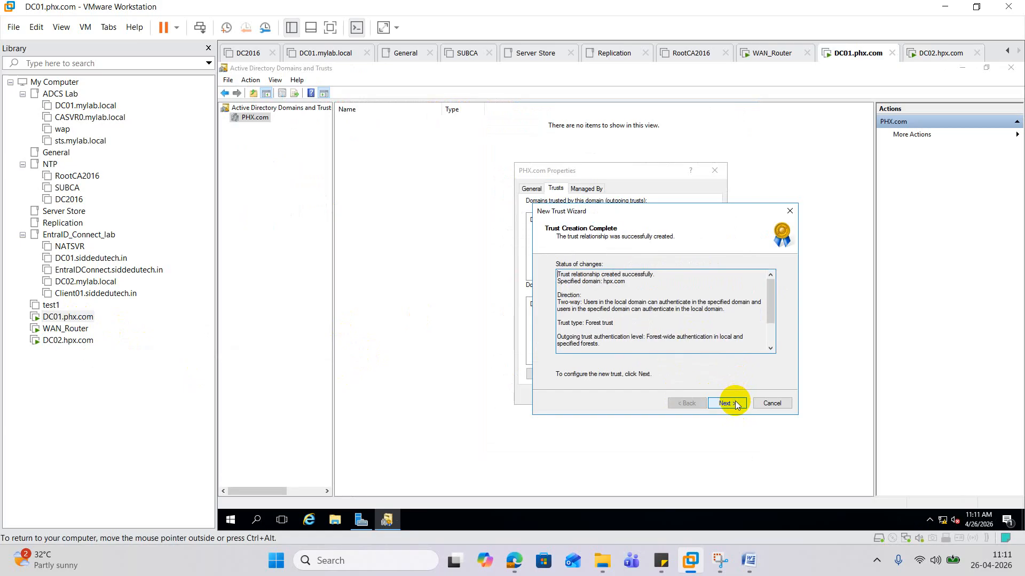
{"action": "left_click", "coordinate": [737, 405]}
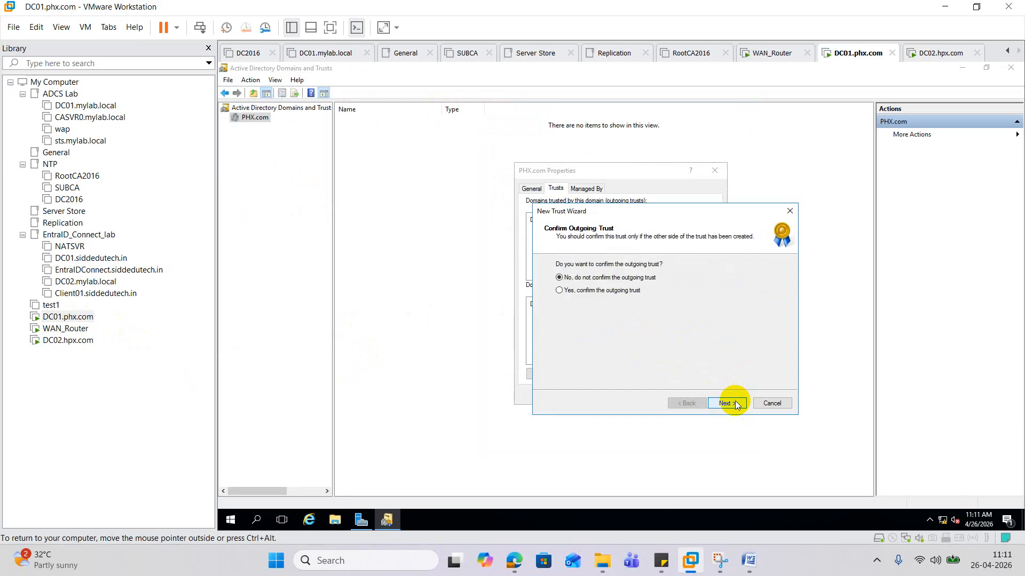
- Confirm the outgoing and incoming trusts, finish the wizard, and close PHX.com Properties
{"action": "left_click", "coordinate": [613, 291]}
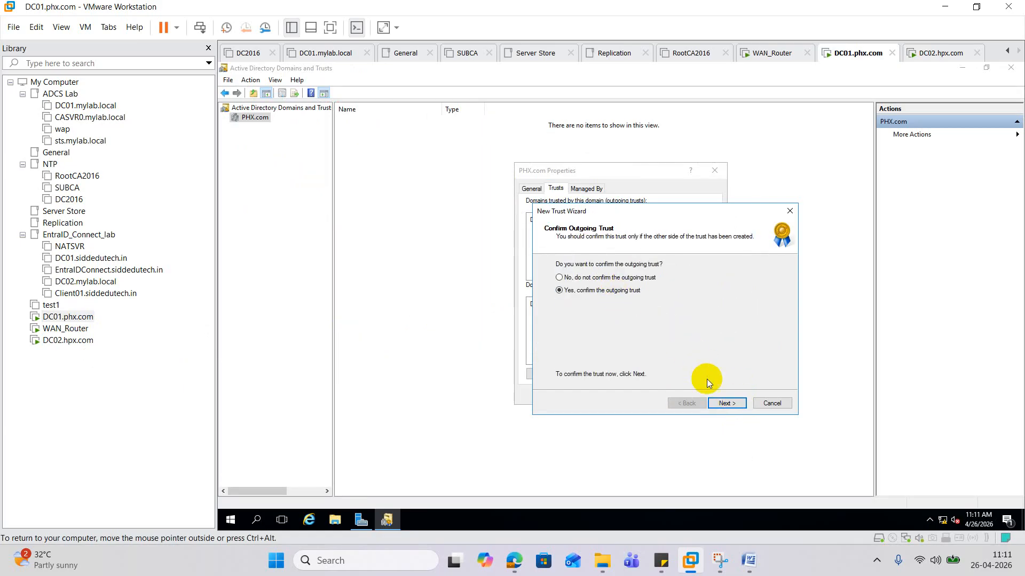
{"action": "left_click", "coordinate": [717, 404]}
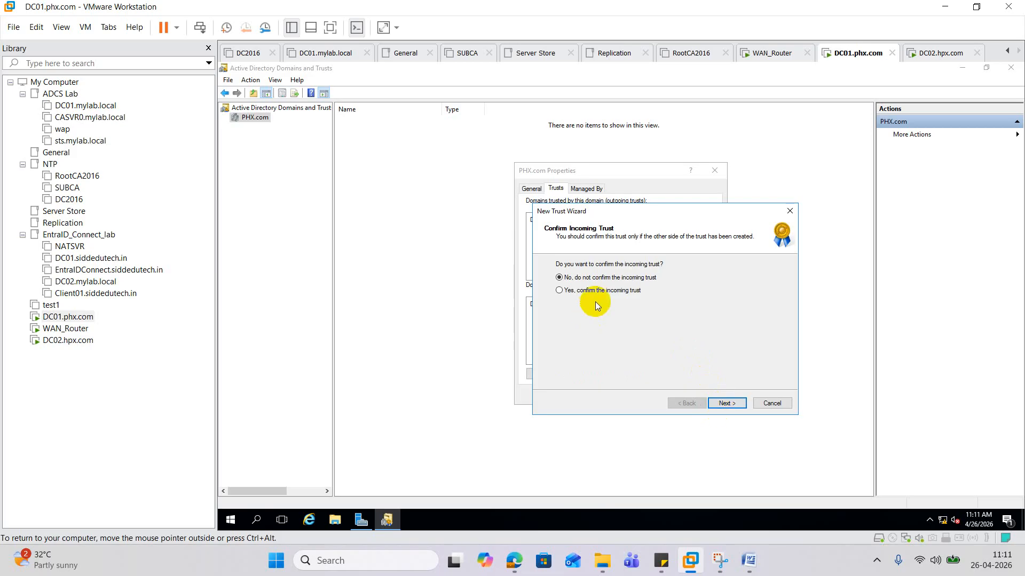
{"action": "left_click", "coordinate": [559, 290]}
{"action": "left_click", "coordinate": [728, 403]}
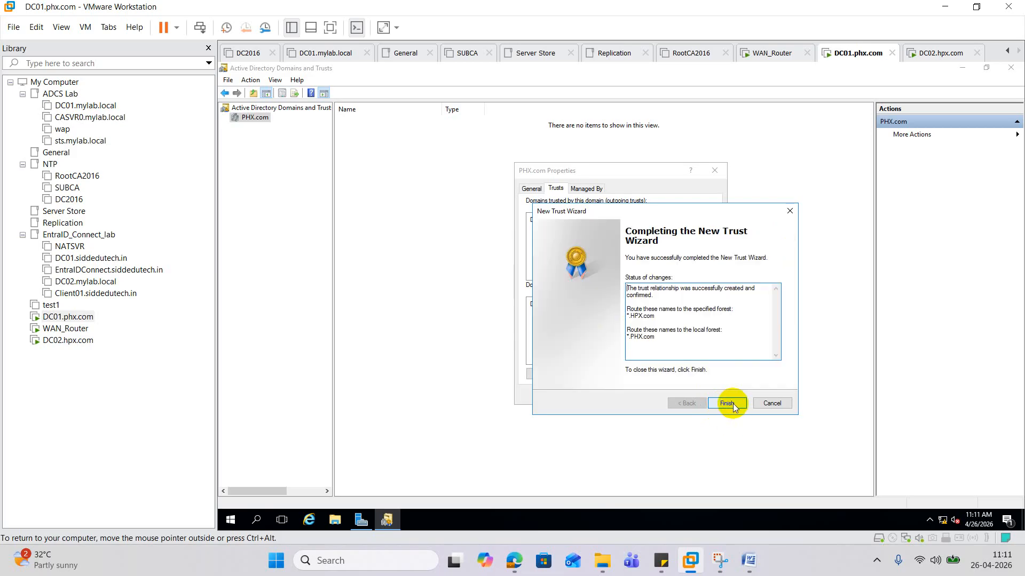
{"action": "left_click", "coordinate": [728, 404]}
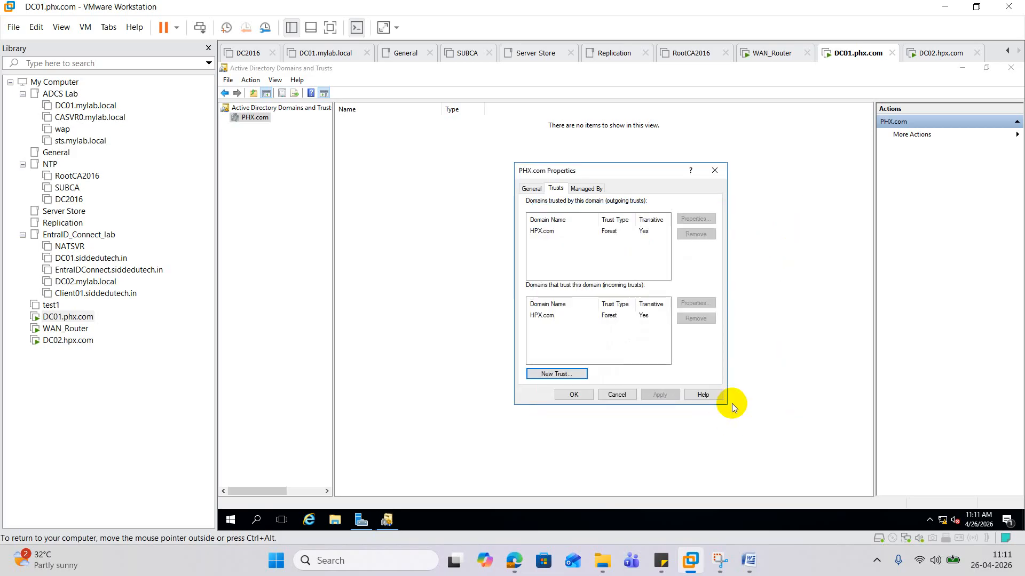
{"action": "left_click", "coordinate": [574, 395]}
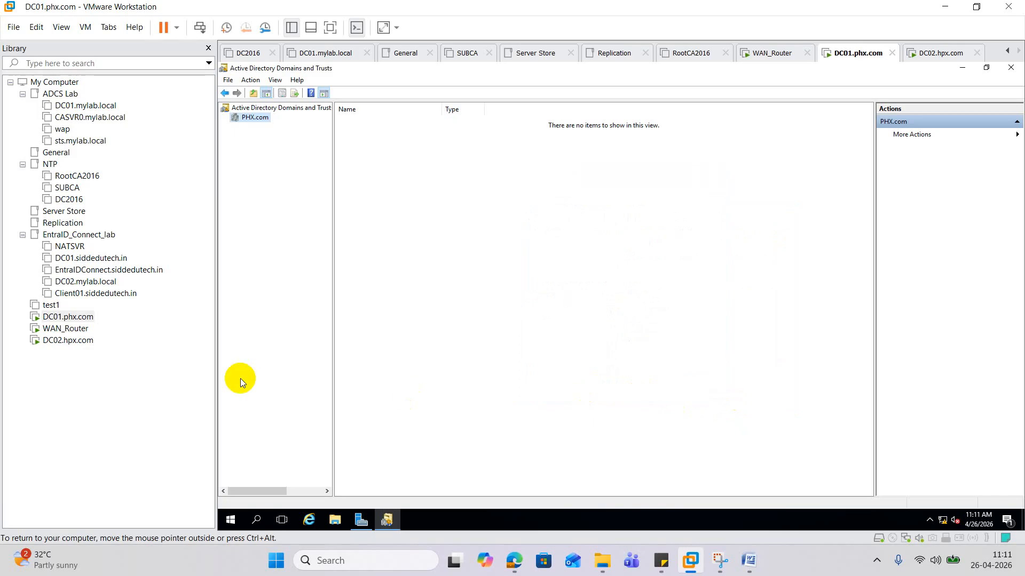
- Launch Active Directory Users and Computers by running dsa.msc
{"action": "right_click", "coordinate": [229, 517]}
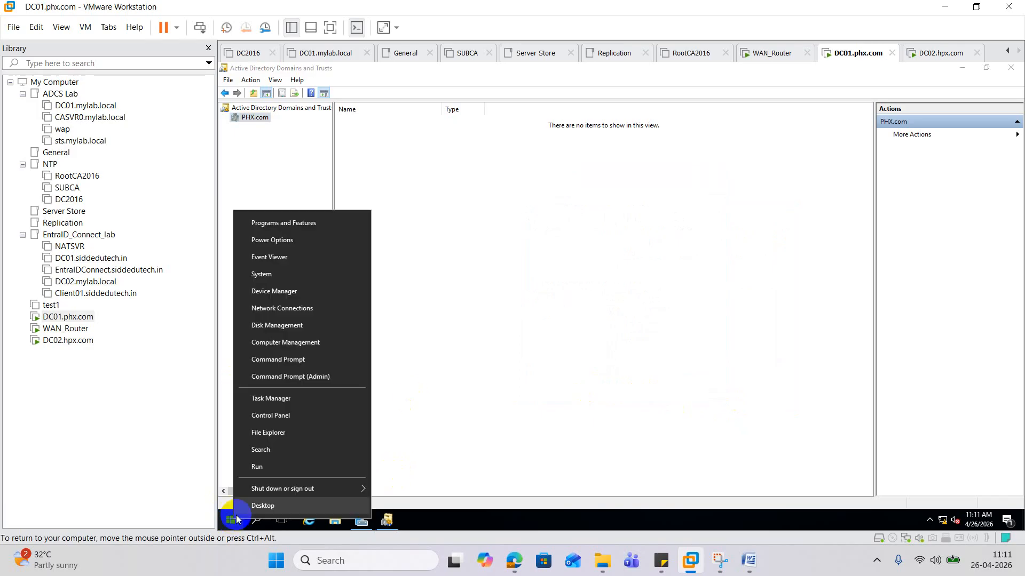
{"action": "left_click", "coordinate": [275, 470]}
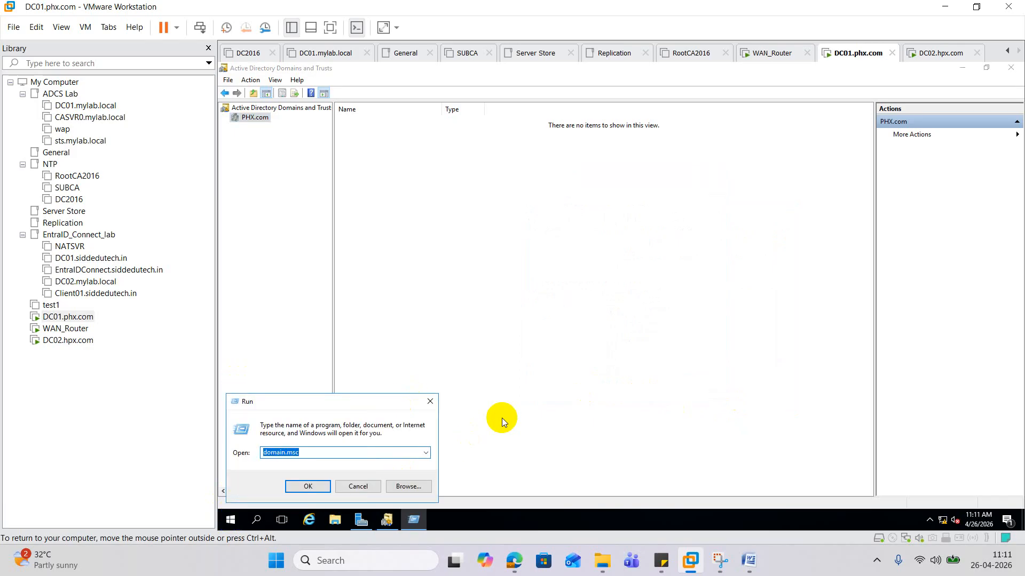
{"action": "type", "text": "dsa.msc"}
{"action": "key", "text": "Return"}
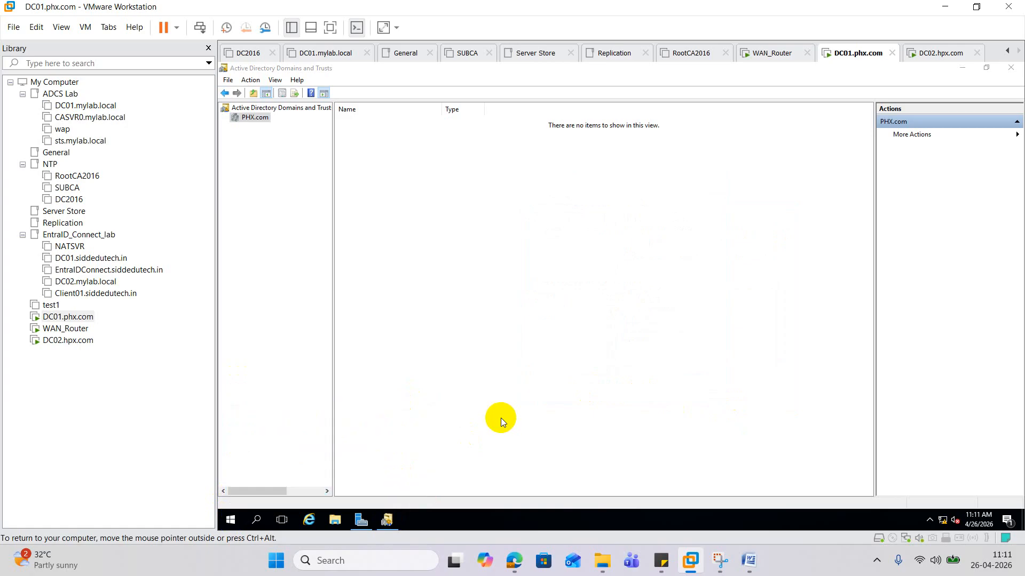
- Open Find Users for PHX.com and check that HPX.com appears in the In: list
{"action": "left_click", "coordinate": [308, 179]}
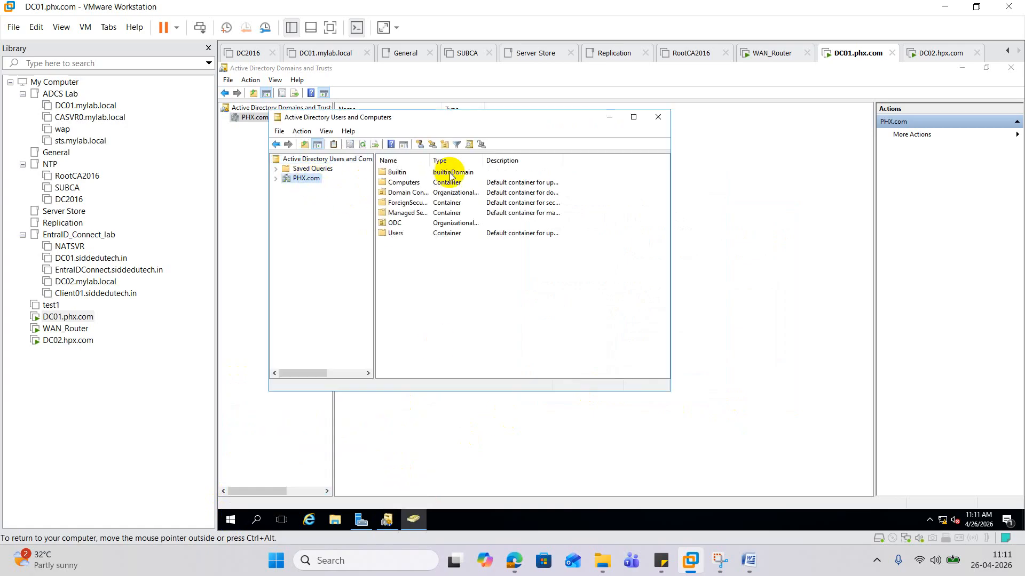
{"action": "left_click", "coordinate": [472, 143]}
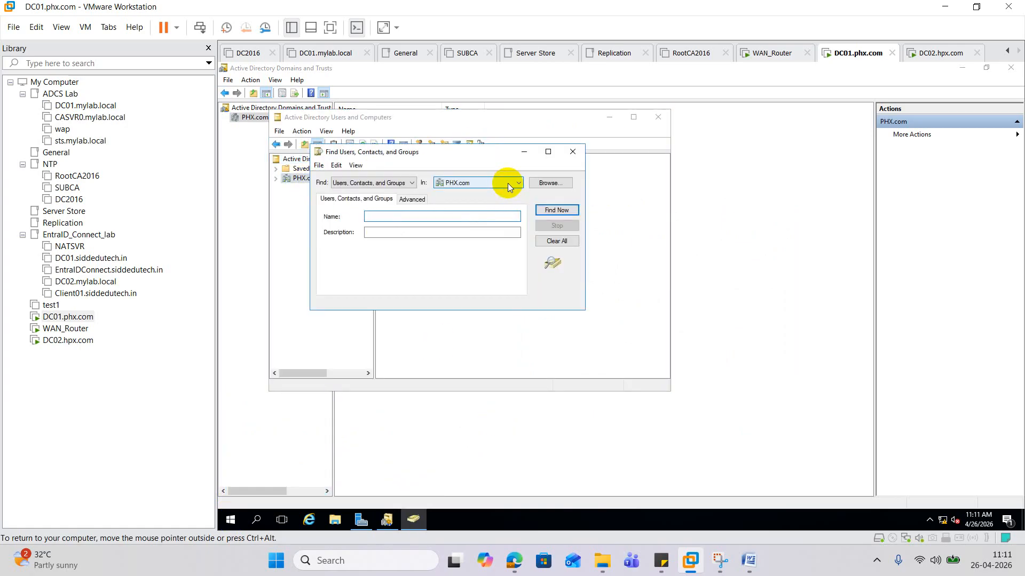
{"action": "left_click", "coordinate": [507, 183]}
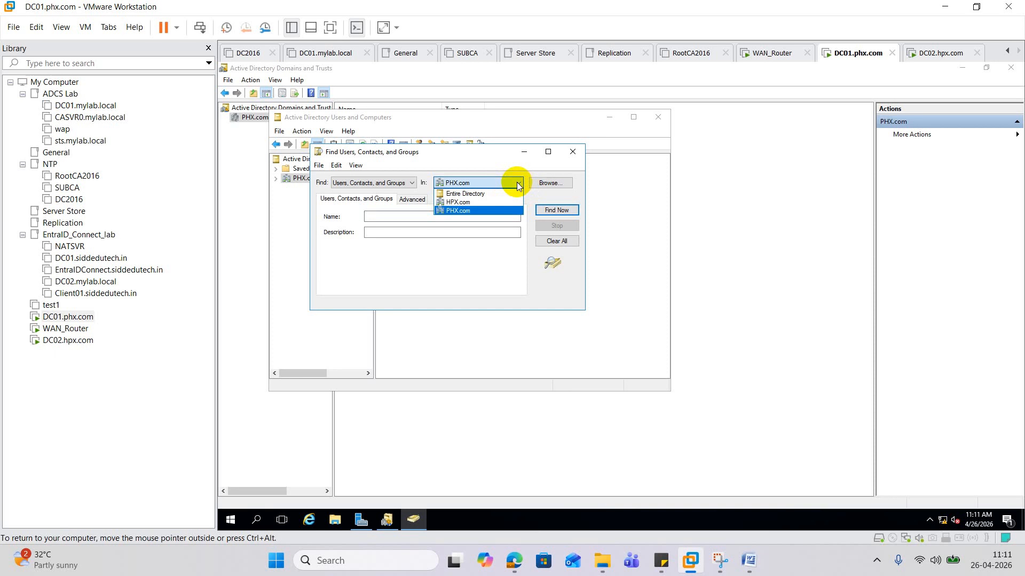
{"action": "left_click", "coordinate": [753, 558]}
- Scroll the Word ADMT guide back to its title and Migration Scenario section
{"action": "scroll", "coordinate": [434, 282], "scroll_direction": "up", "scroll_amount": 8}
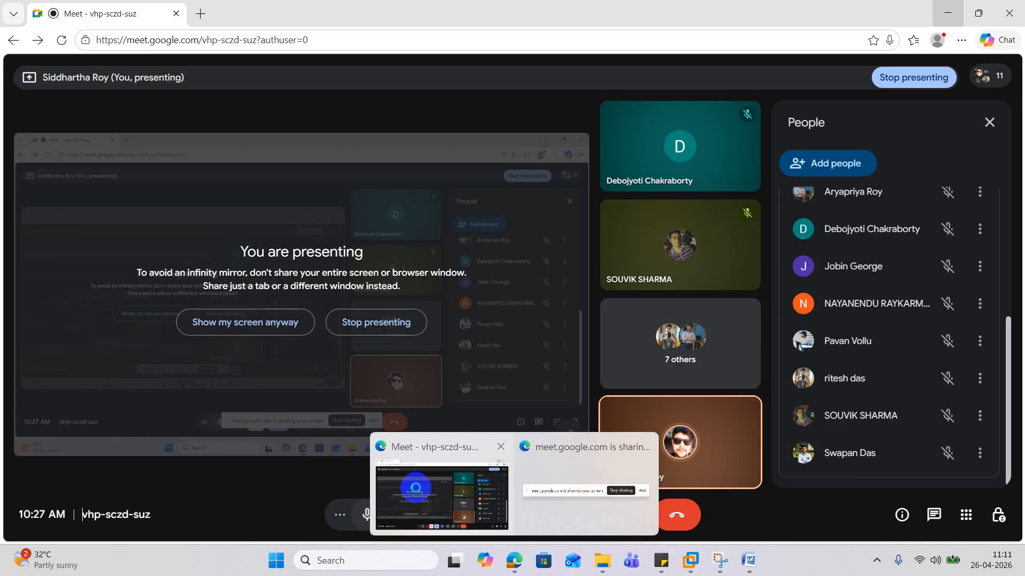
{"action": "left_click", "coordinate": [439, 490]}
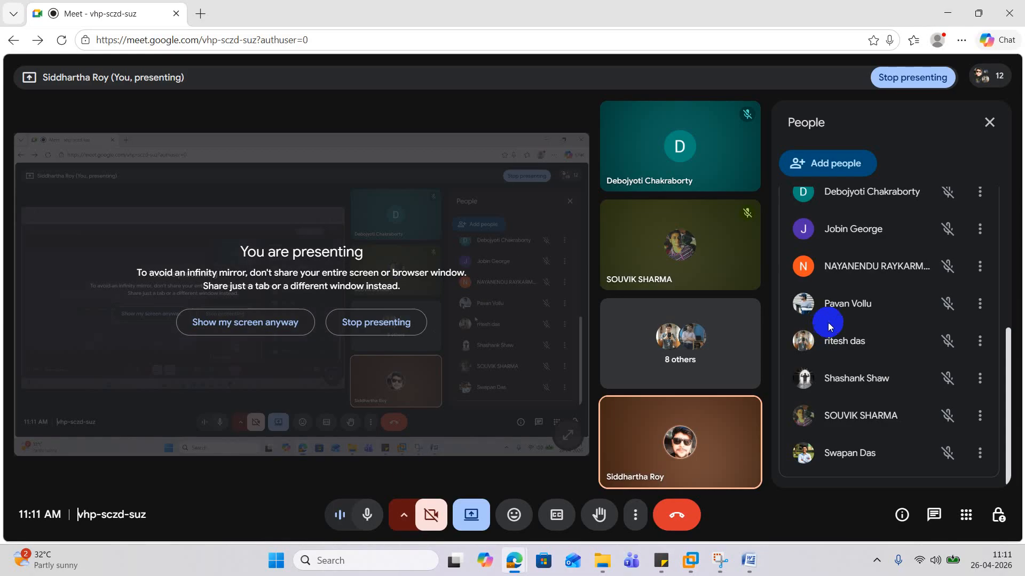
{"action": "scroll", "coordinate": [845, 349], "scroll_direction": "up", "scroll_amount": 5}
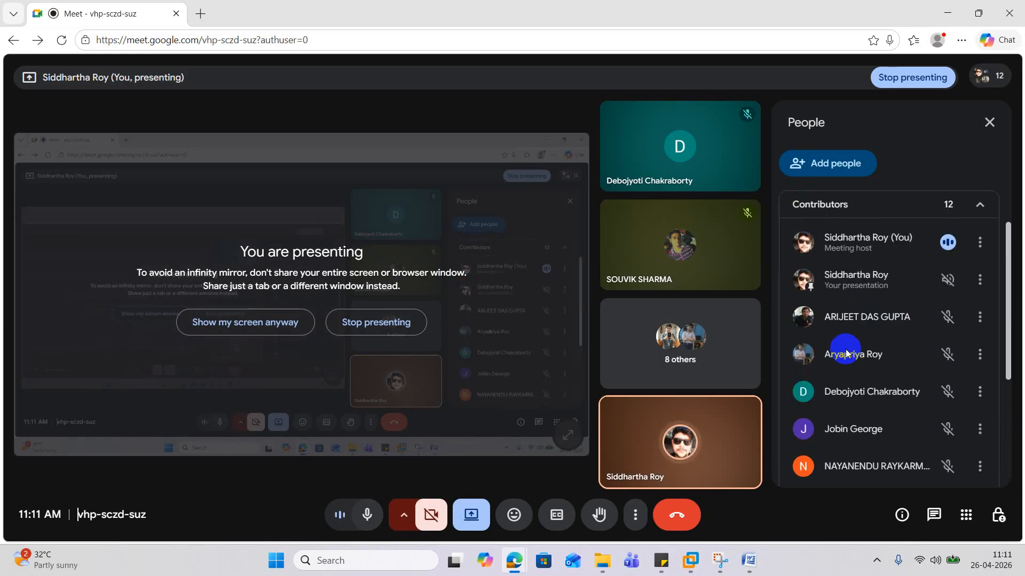
{"action": "scroll", "coordinate": [847, 345], "scroll_direction": "down", "scroll_amount": 5}
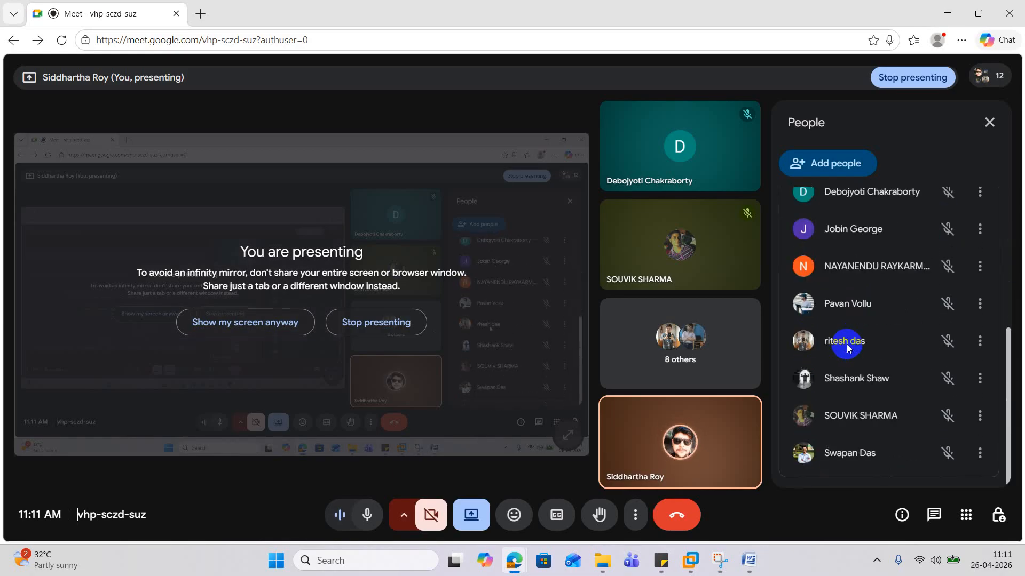
{"action": "left_click", "coordinate": [749, 561]}
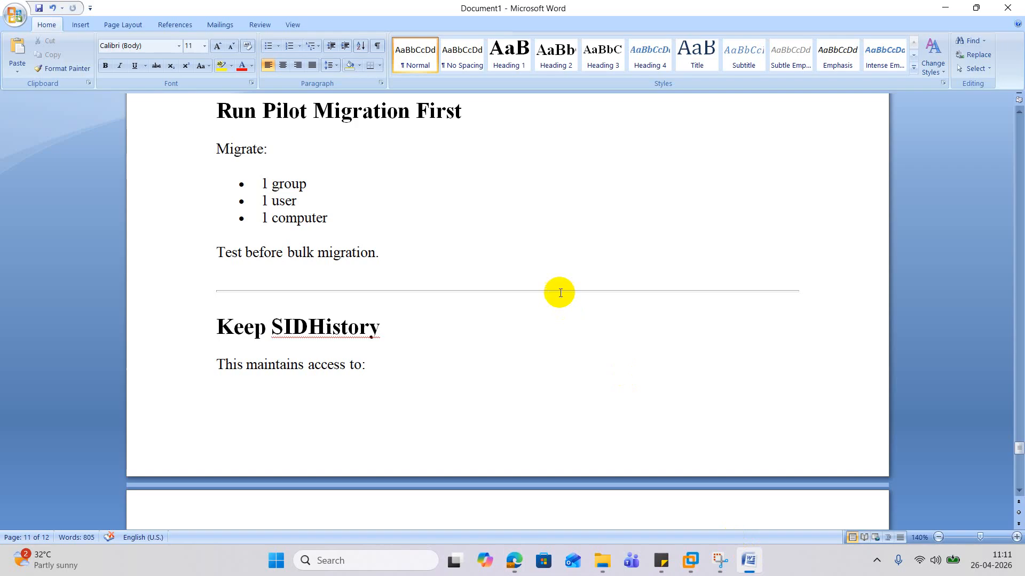
{"action": "scroll", "coordinate": [563, 283], "scroll_direction": "up", "scroll_amount": 10}
{"action": "scroll", "coordinate": [563, 283], "scroll_direction": "up", "scroll_amount": 5}
{"action": "left_click_drag", "start_coordinate": [1018, 422], "coordinate": [993, 113]}
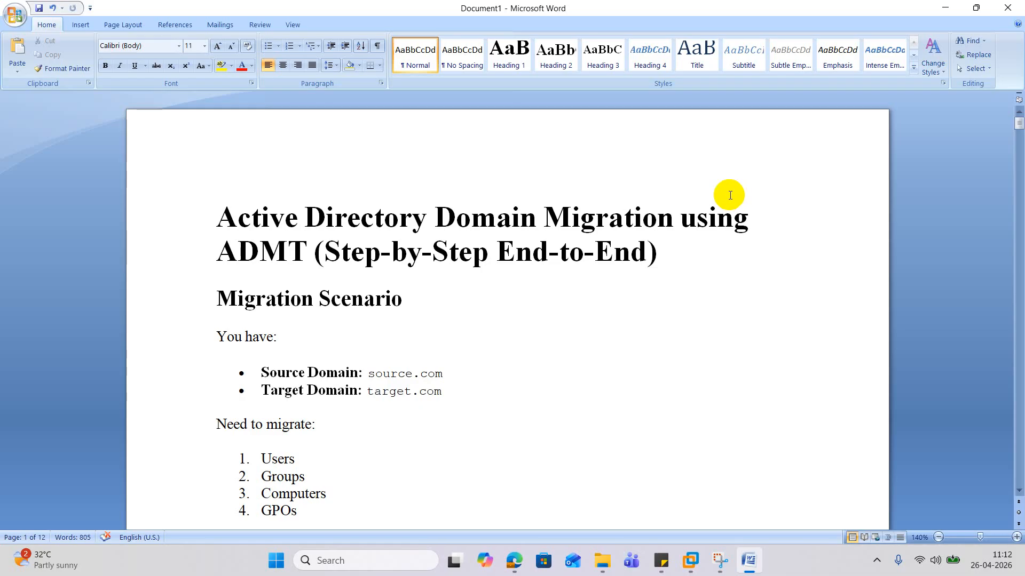
- Scroll through the Phase 1 prerequisites down to section 3, Disable SID Filtering
{"action": "scroll", "coordinate": [748, 219], "scroll_direction": "down", "scroll_amount": 3}
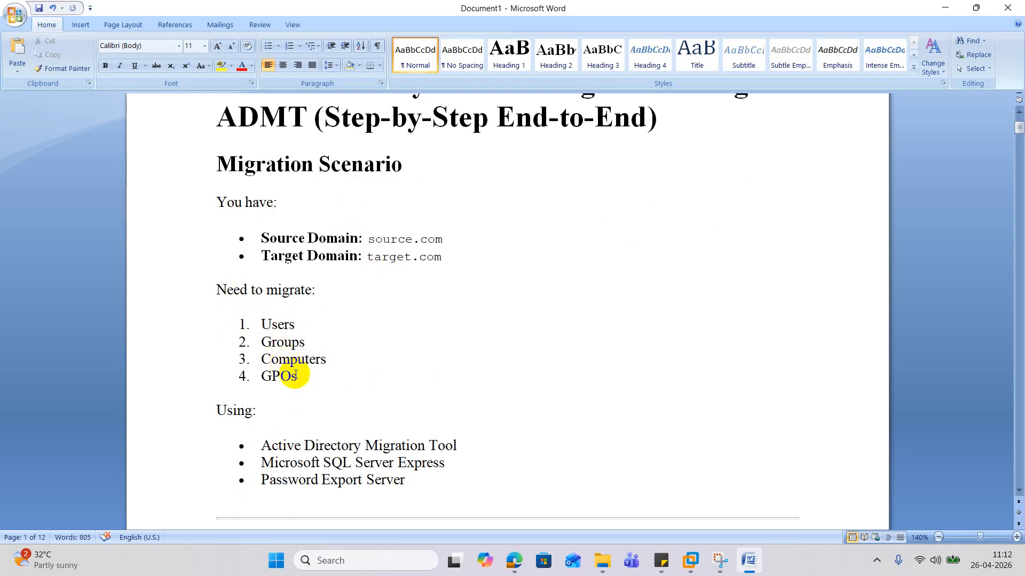
{"action": "scroll", "coordinate": [296, 375], "scroll_direction": "down", "scroll_amount": 3}
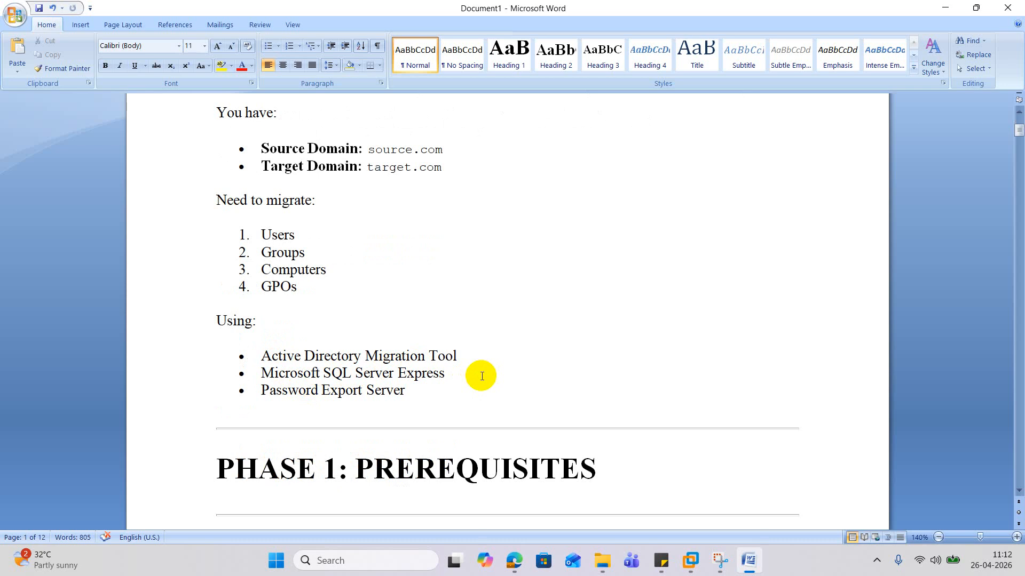
{"action": "scroll", "coordinate": [482, 377], "scroll_direction": "down", "scroll_amount": 5}
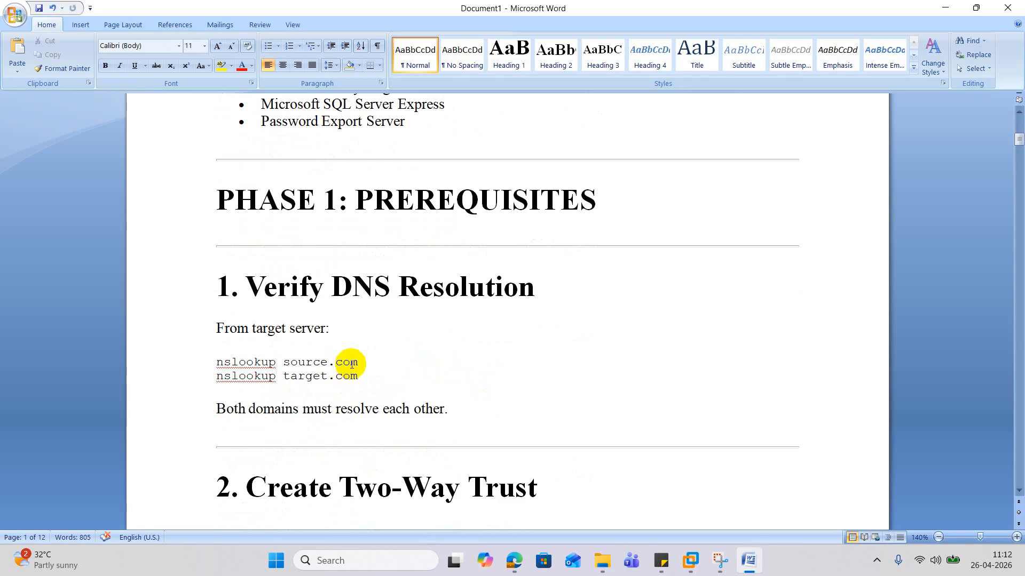
{"action": "scroll", "coordinate": [352, 364], "scroll_direction": "down", "scroll_amount": 5}
{"action": "scroll", "coordinate": [353, 363], "scroll_direction": "down", "scroll_amount": 3}
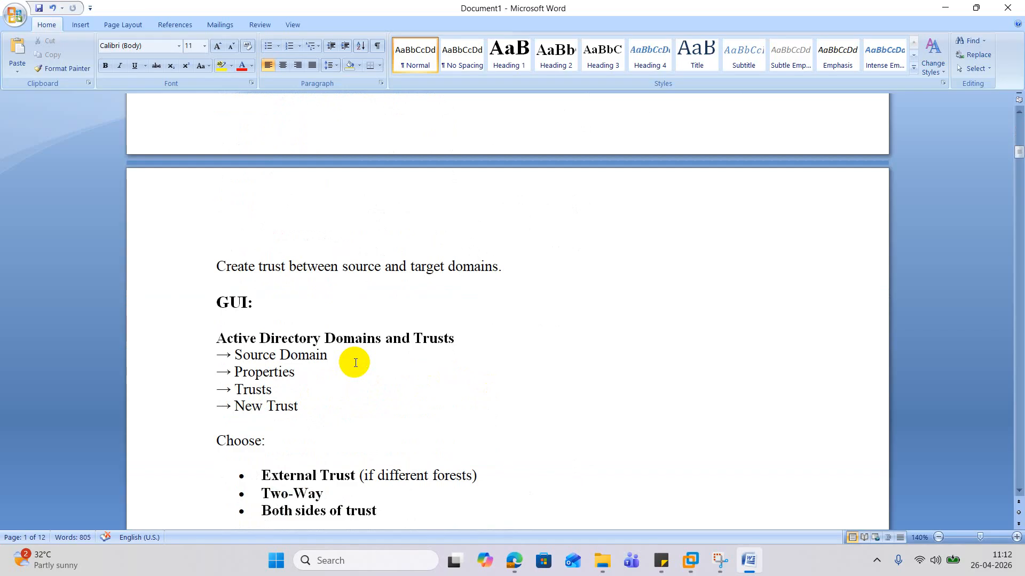
{"action": "scroll", "coordinate": [355, 363], "scroll_direction": "down", "scroll_amount": 6}
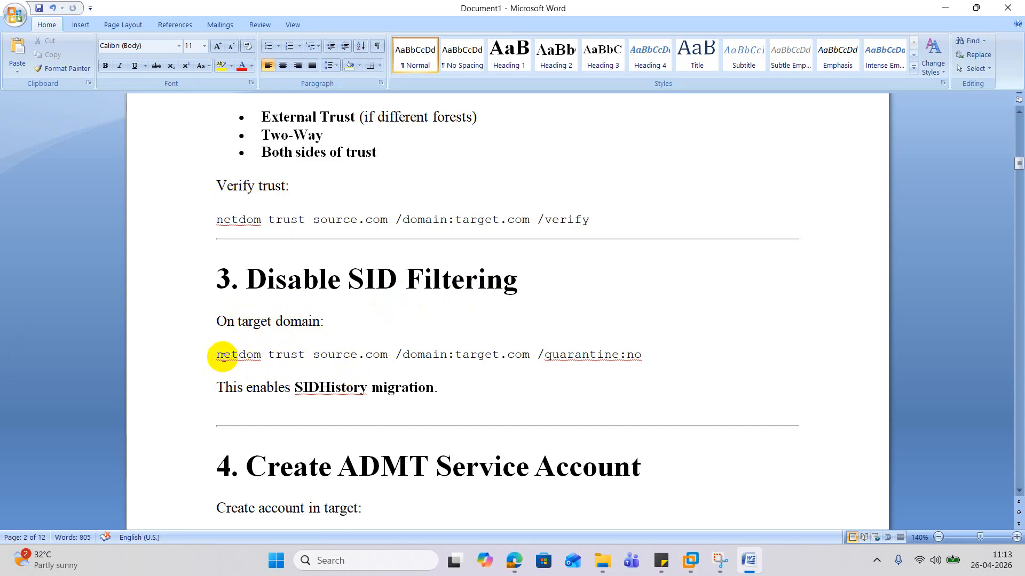
- Select and copy the line 'netdom trust source.com /domain:target.com /quarantine:no'
{"action": "left_click_drag", "start_coordinate": [215, 354], "coordinate": [642, 353]}
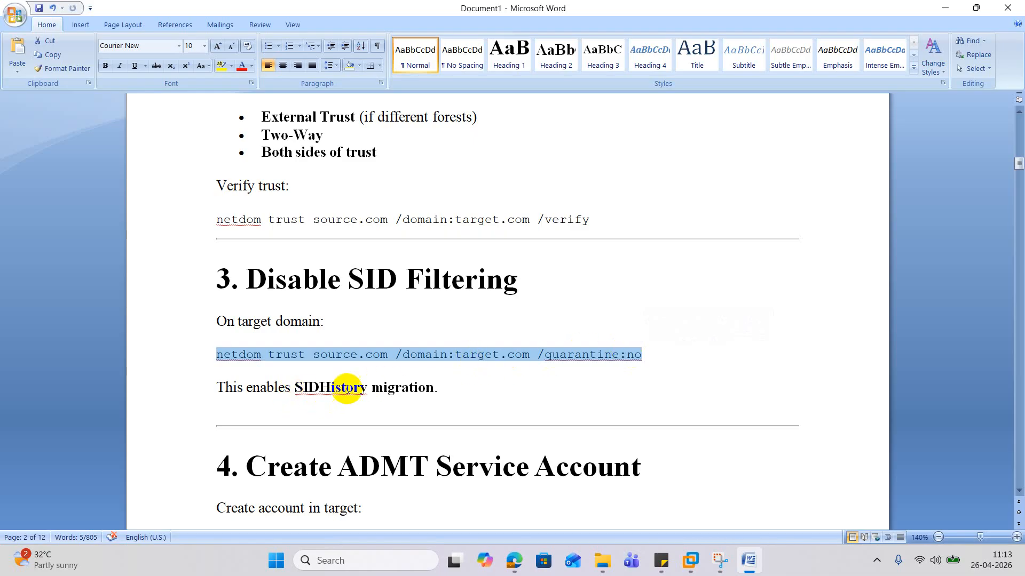
{"action": "right_click", "coordinate": [462, 356]}
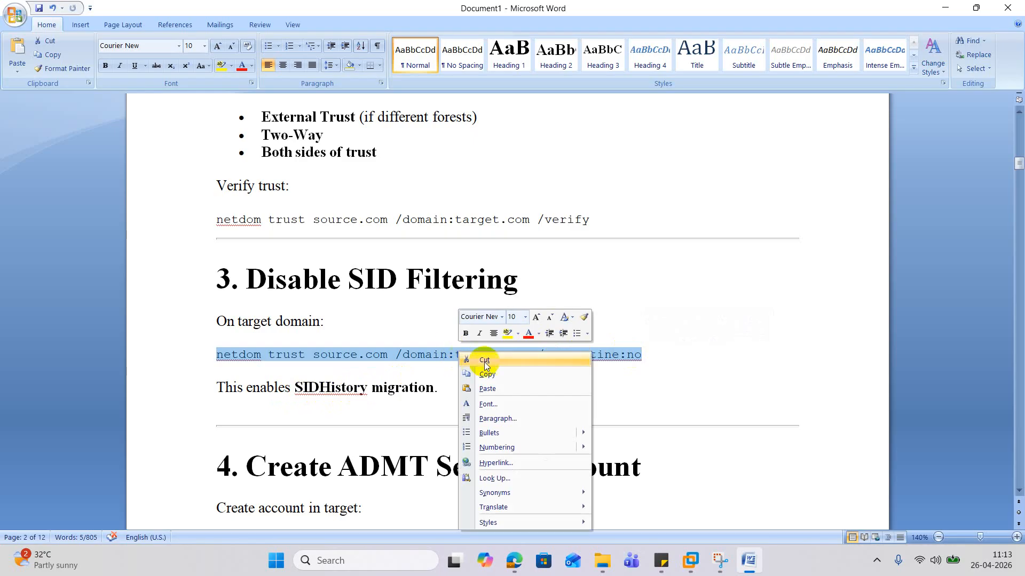
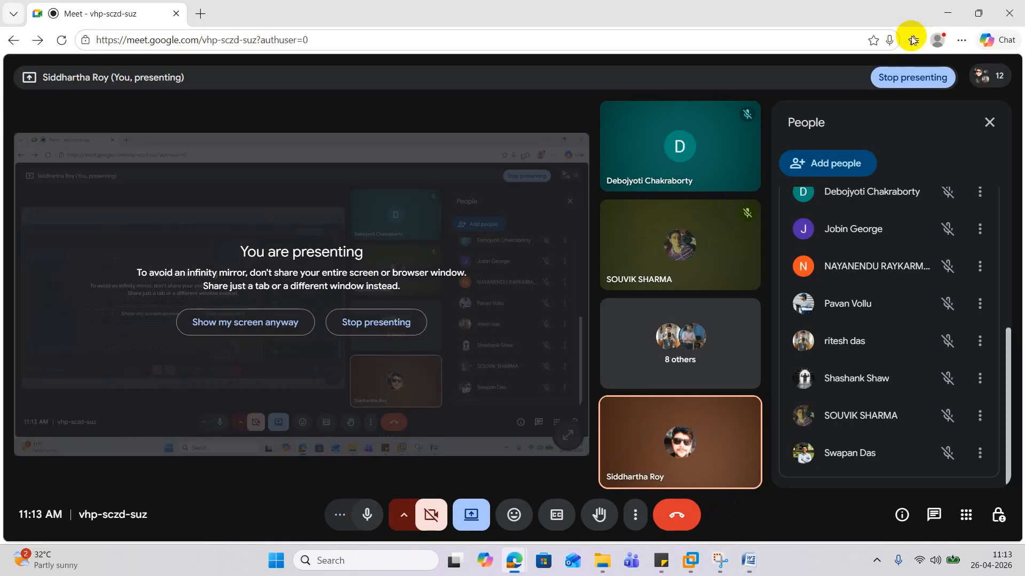
- On DC02, close the account properties and start PowerShell and Notepad from an admin Command Prompt
{"action": "left_click", "coordinate": [948, 13]}
{"action": "left_click", "coordinate": [68, 340]}
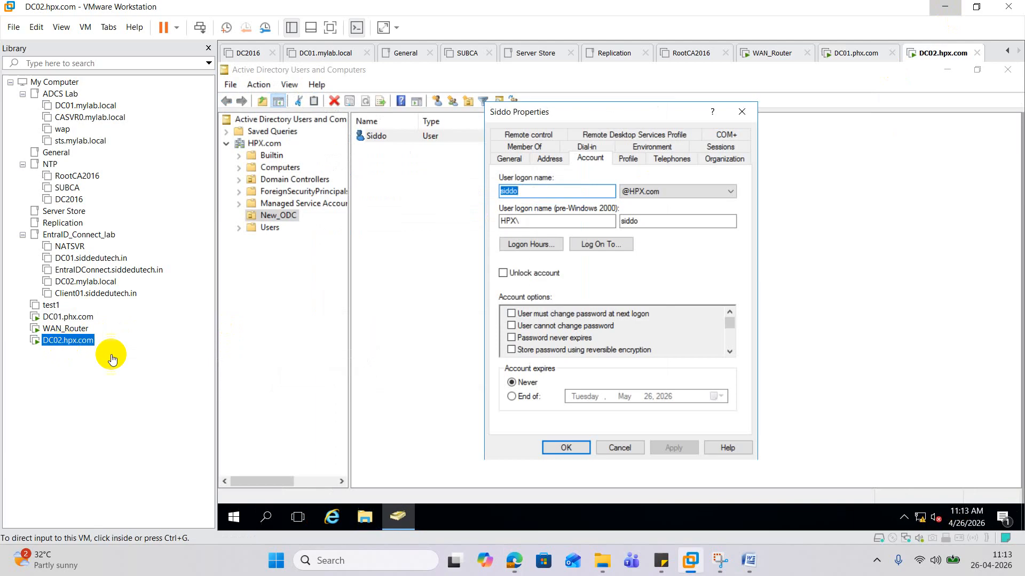
{"action": "left_click", "coordinate": [741, 112]}
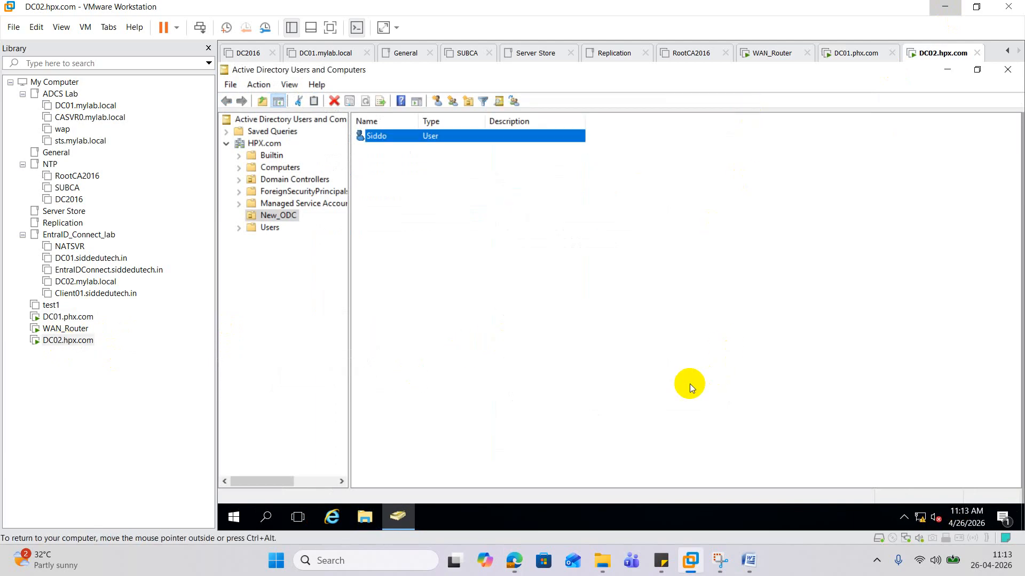
{"action": "right_click", "coordinate": [247, 522]}
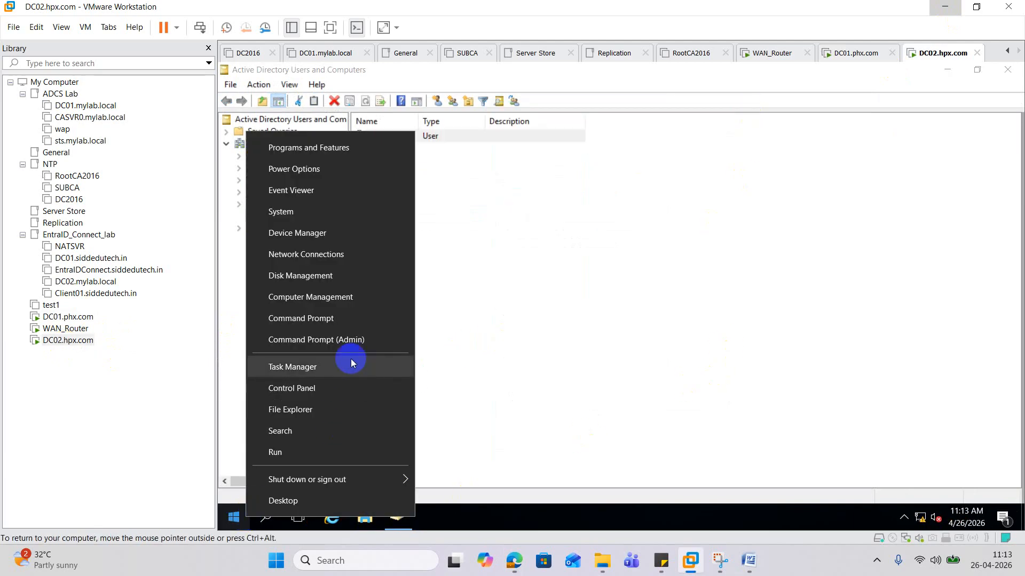
{"action": "left_click", "coordinate": [347, 341]}
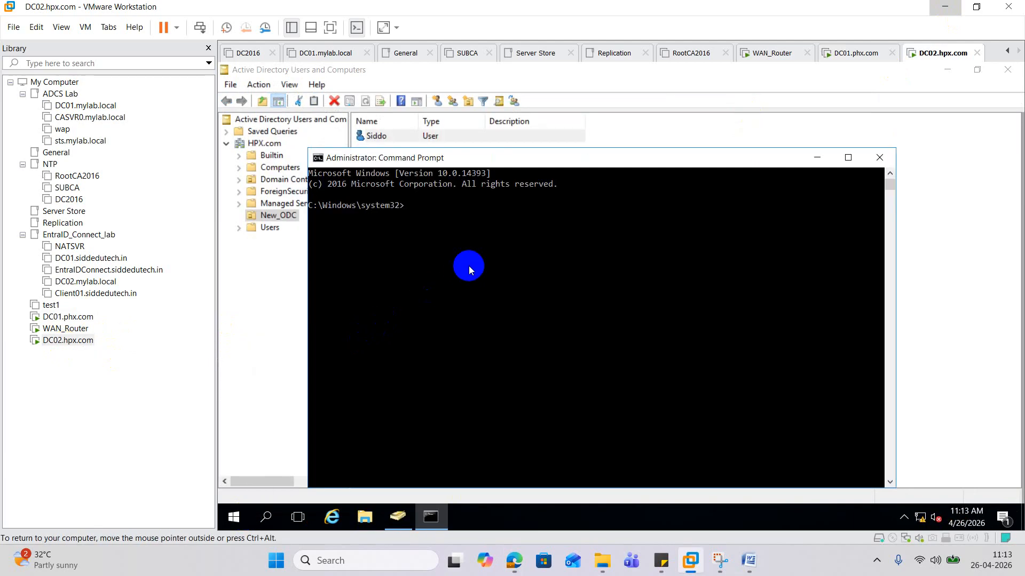
{"action": "type", "text": "powershell"}
{"action": "key", "text": "Return"}
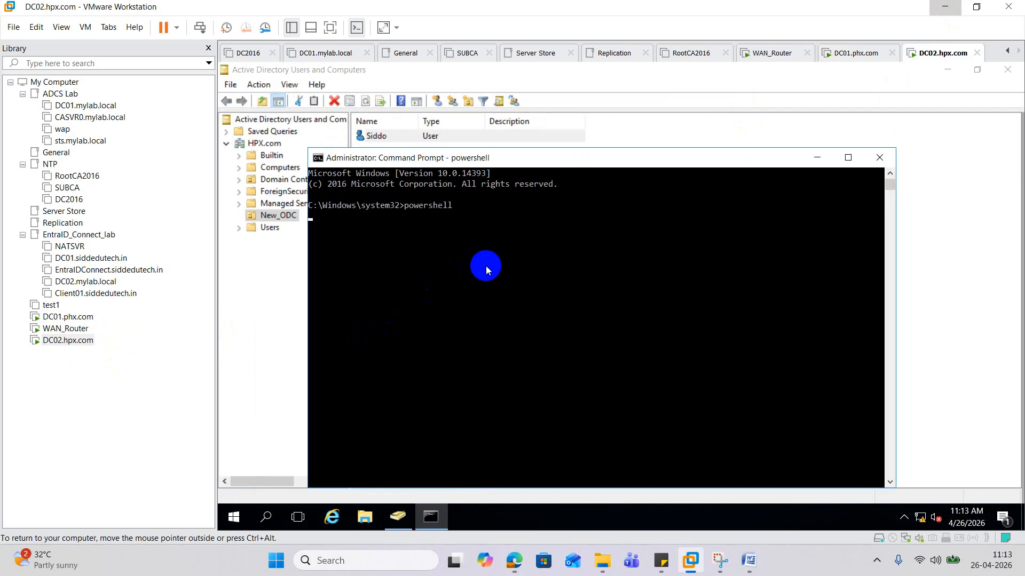
{"action": "type", "text": "notepa"}
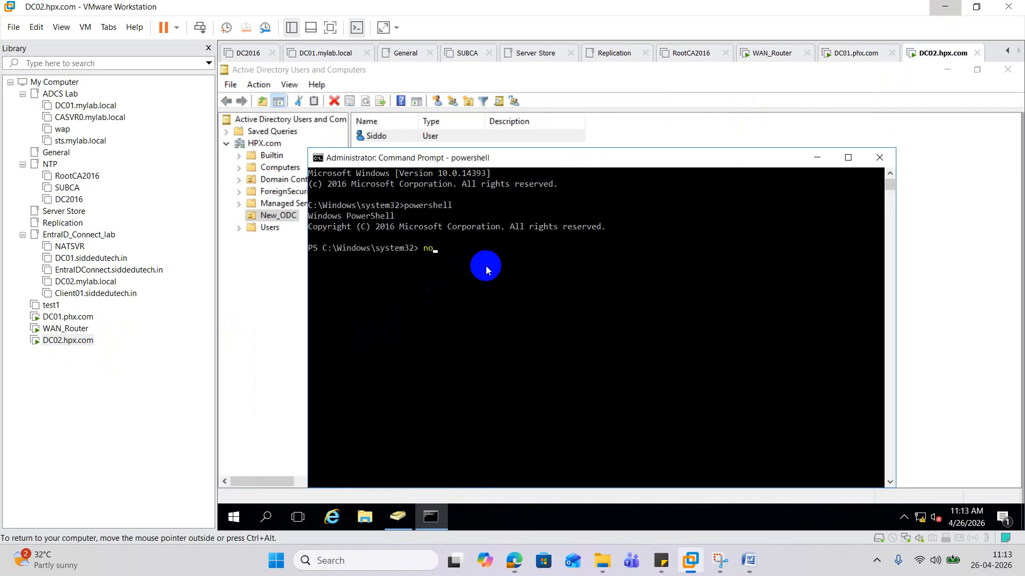
{"action": "type", "text": "d"}
{"action": "key", "text": "Return"}
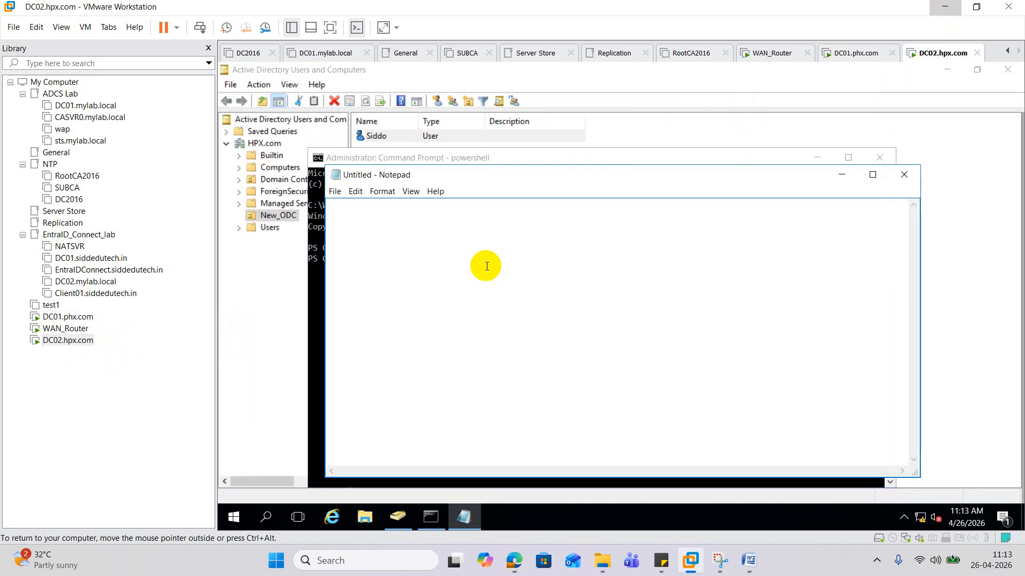
- Paste the netdom template, change source/target to phx/hpx, and copy the edited line
{"action": "type", "text": "netdom trust source.com /domain:target.com /quarantine:no"}
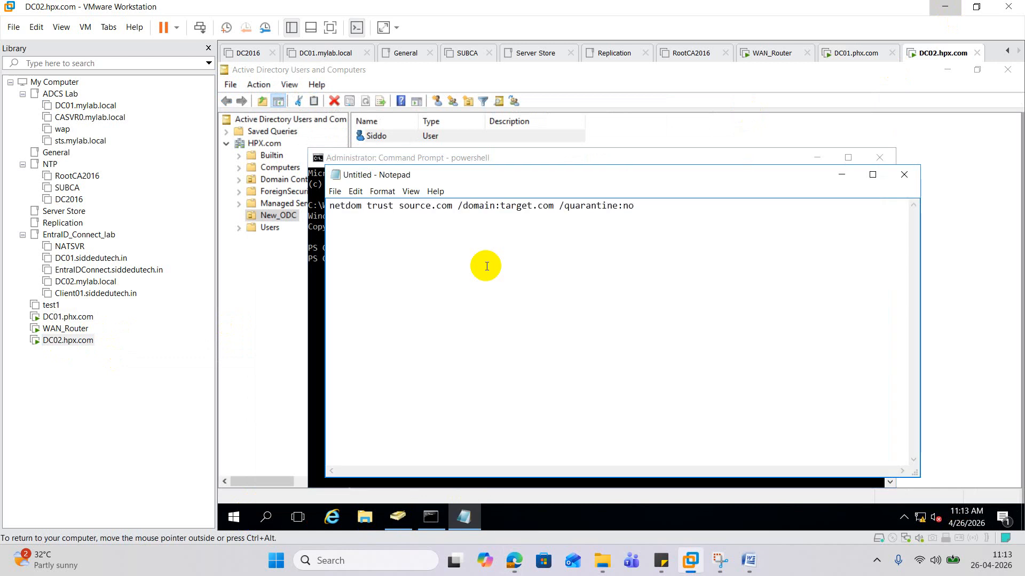
{"action": "left_click_drag", "start_coordinate": [400, 206], "coordinate": [431, 207]}
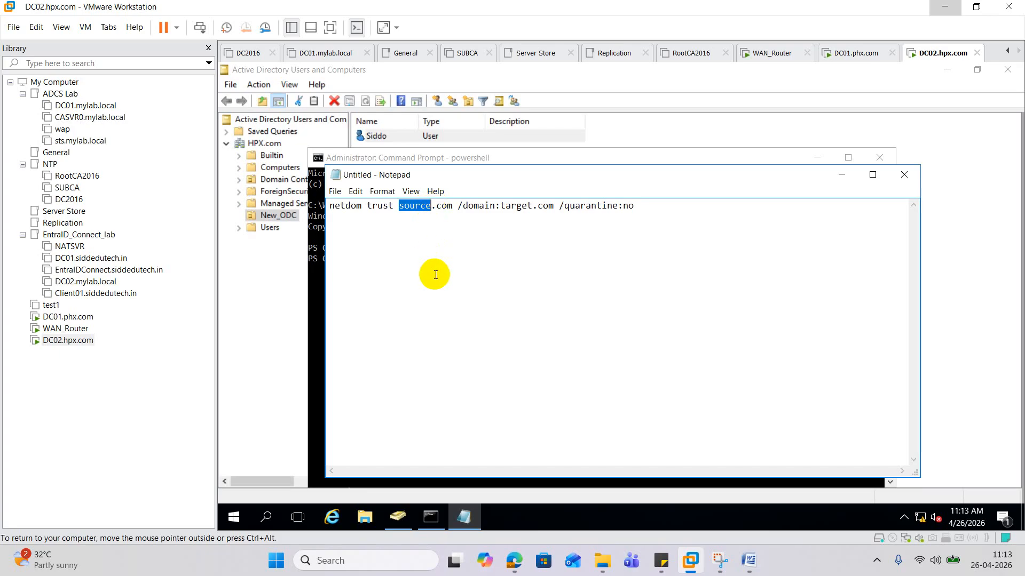
{"action": "type", "text": "phx"}
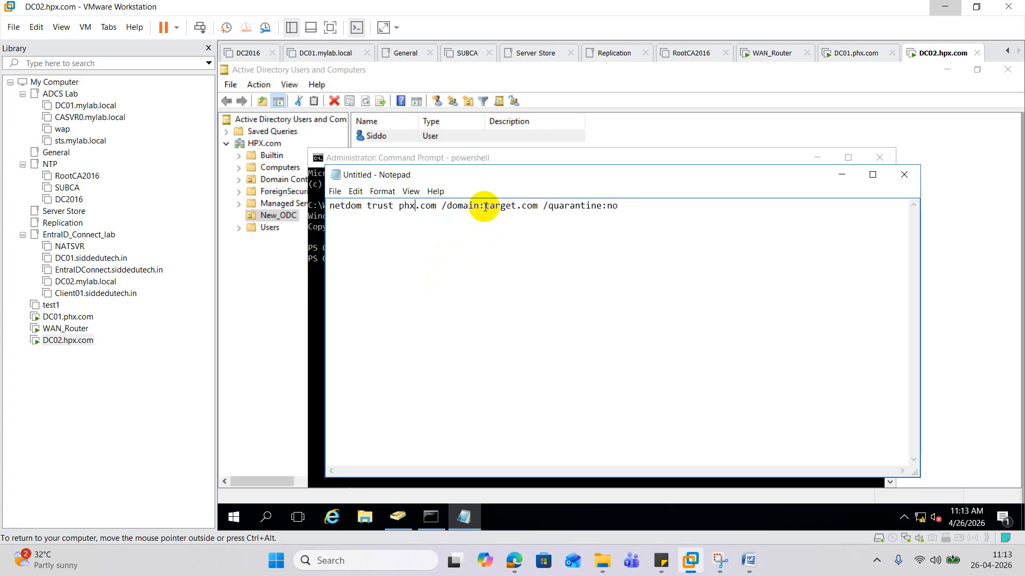
{"action": "left_click_drag", "start_coordinate": [485, 207], "coordinate": [517, 207]}
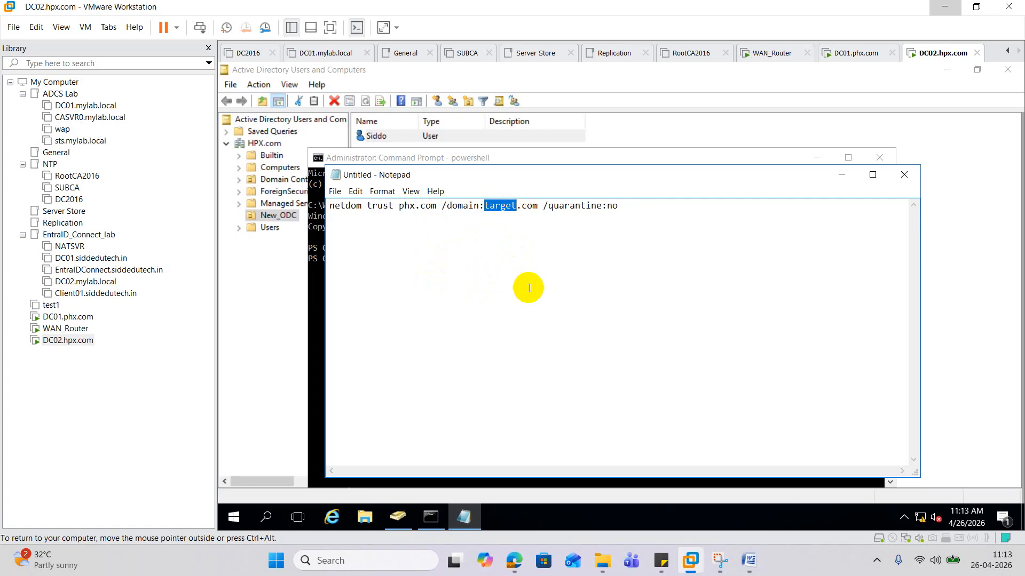
{"action": "type", "text": "hpx"}
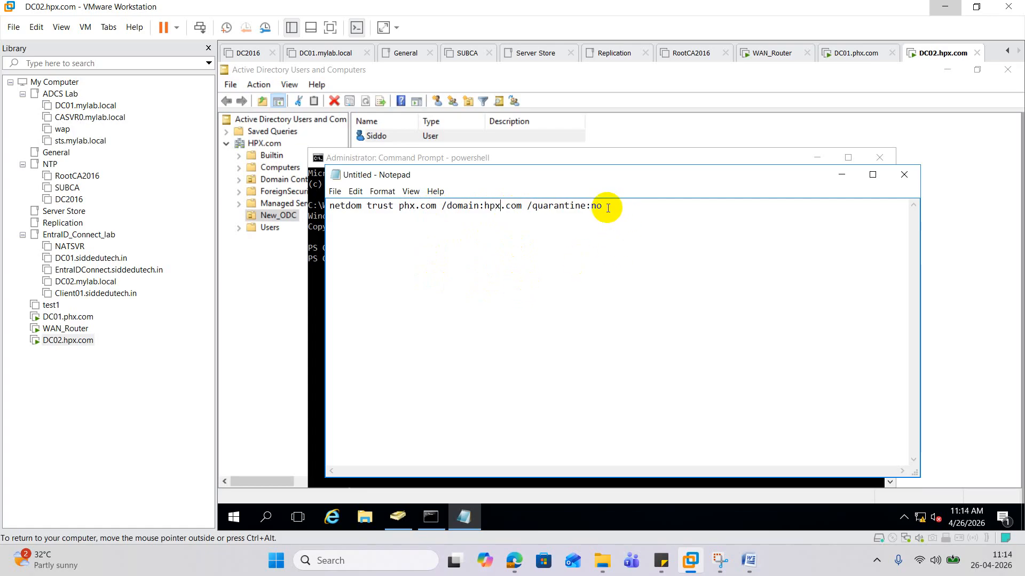
{"action": "left_click_drag", "start_coordinate": [605, 206], "coordinate": [219, 196]}
{"action": "right_click", "coordinate": [406, 206]}
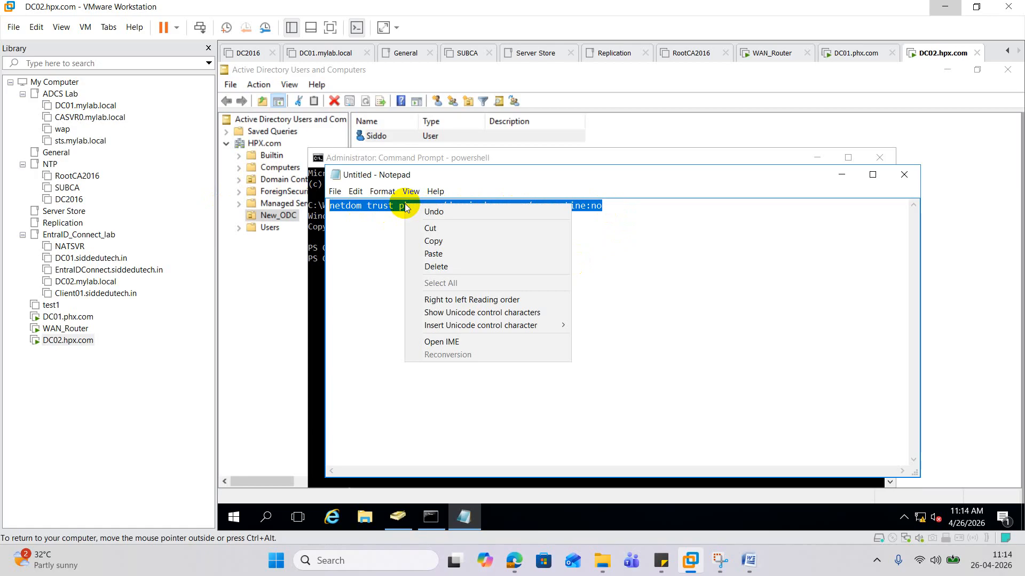
{"action": "left_click", "coordinate": [451, 249]}
{"action": "left_click", "coordinate": [318, 291]}
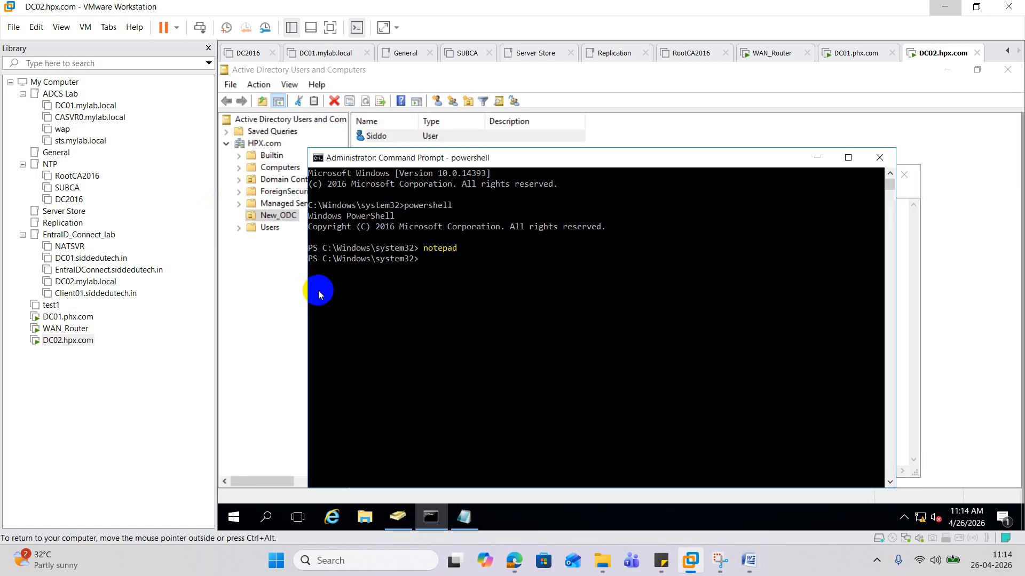
- Paste the netdom command in PowerShell, then run it in a new admin Command Prompt: Access is denied
{"action": "right_click", "coordinate": [346, 292]}
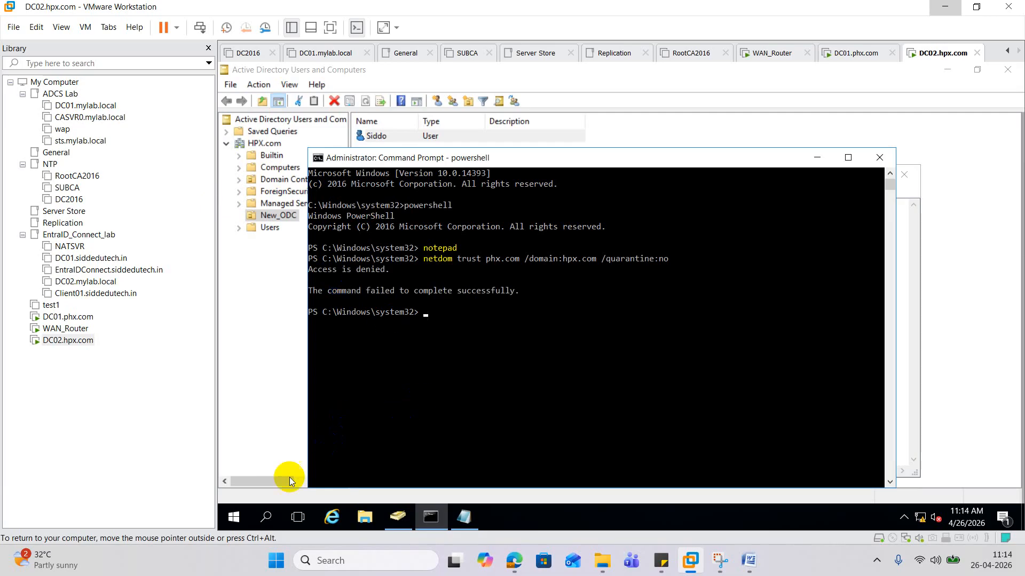
{"action": "right_click", "coordinate": [233, 517]}
{"action": "left_click", "coordinate": [353, 334]}
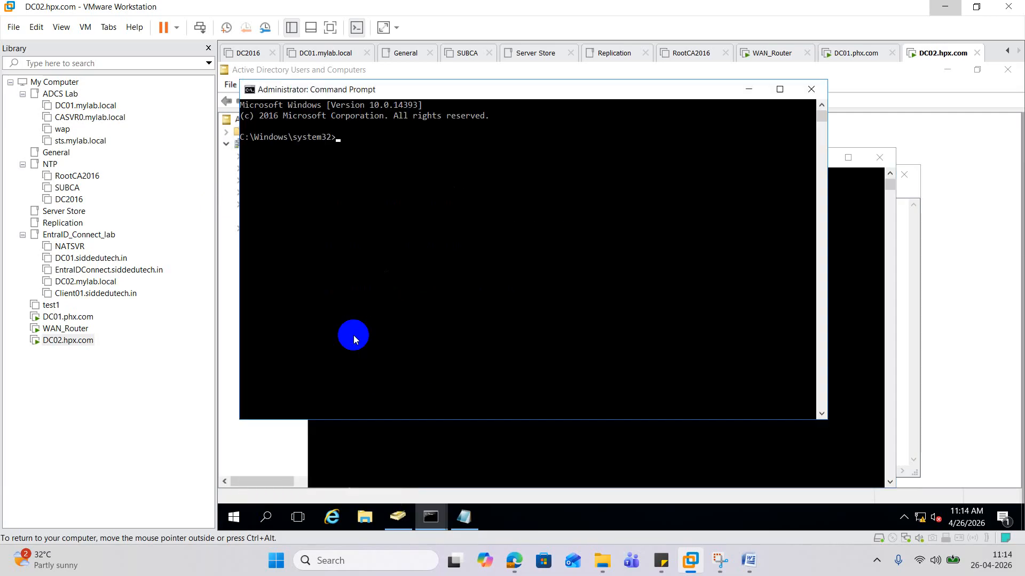
{"action": "key", "text": "ctrl+v"}
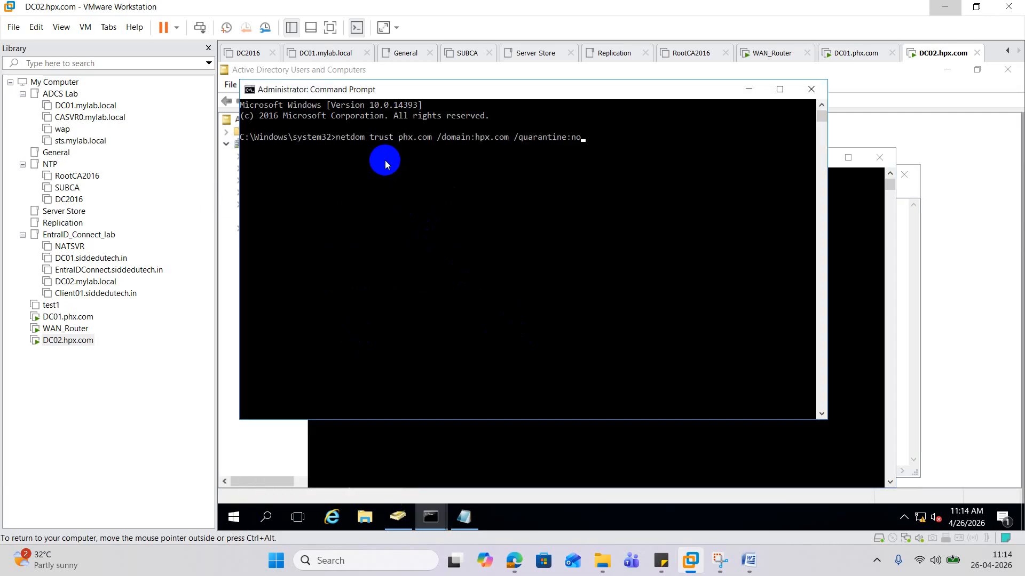
{"action": "key", "text": "Return"}
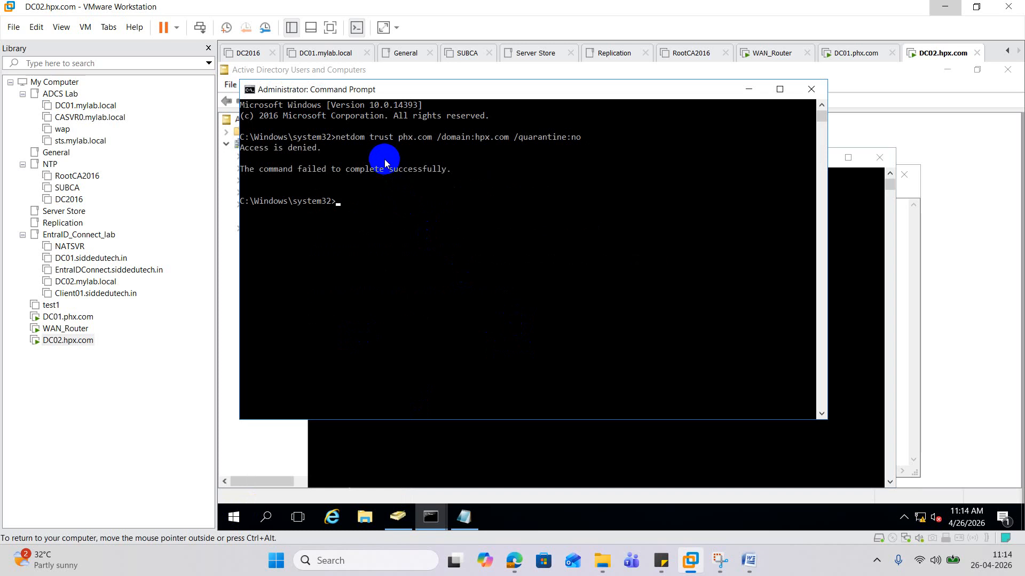
- Close the failed Command Prompt and search Start for 'power'
{"action": "left_click", "coordinate": [811, 89]}
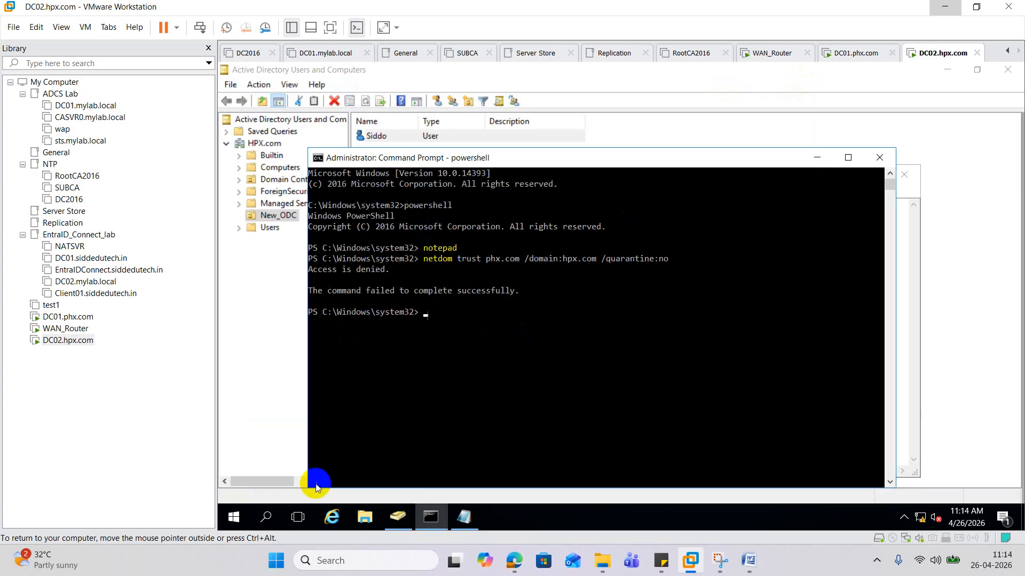
{"action": "left_click", "coordinate": [267, 517]}
{"action": "type", "text": "power"}
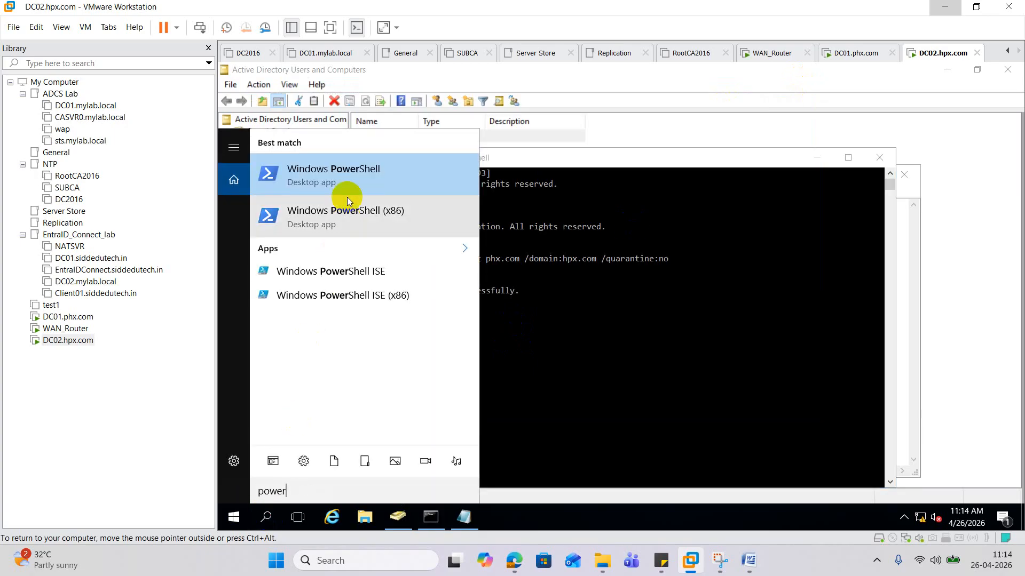
- Run the netdom trust command in Windows PowerShell as administrator; it still returns Access is denied
{"action": "right_click", "coordinate": [343, 180]}
{"action": "left_click", "coordinate": [420, 195]}
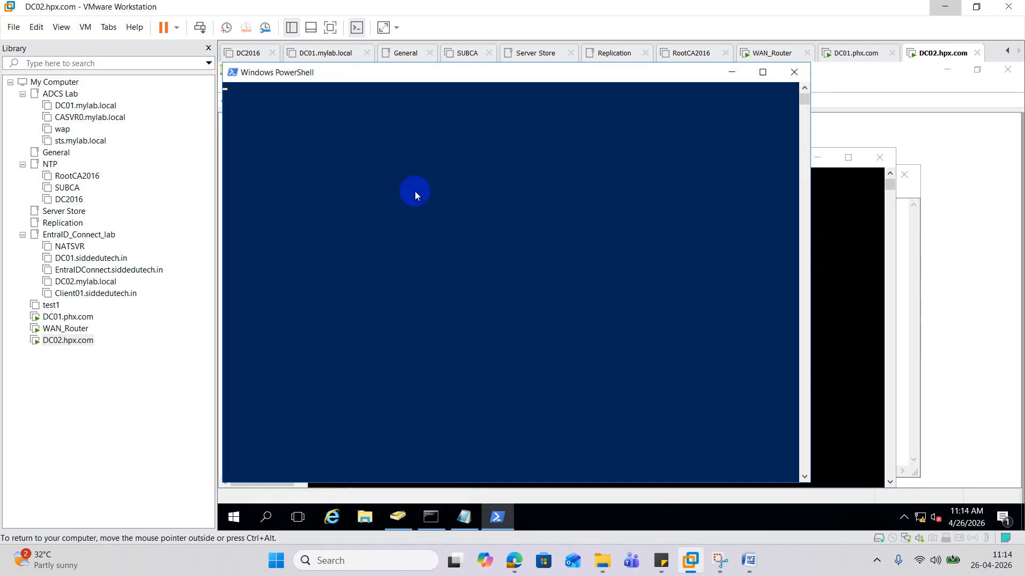
{"action": "key", "text": "ctrl+v"}
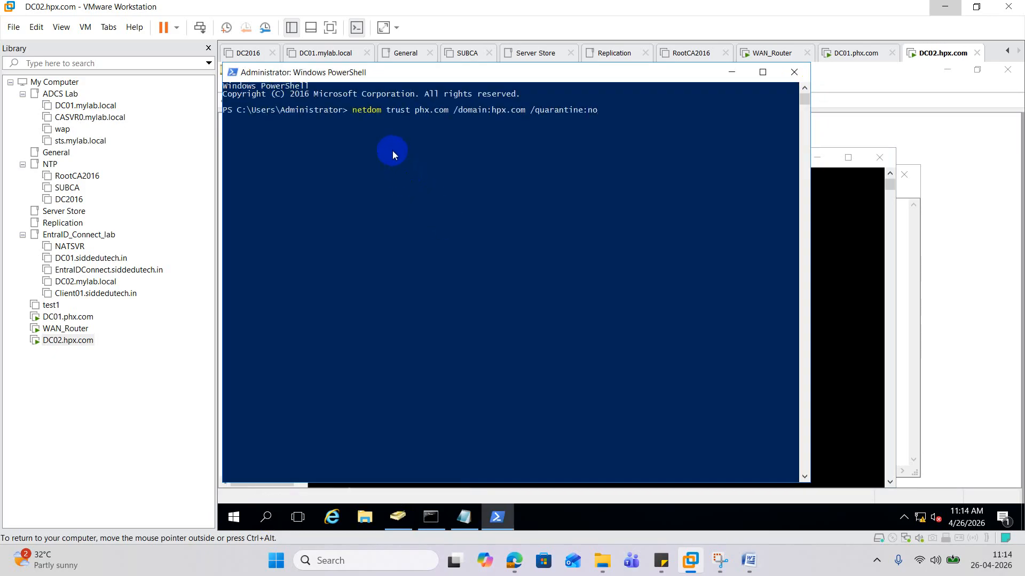
{"action": "key", "text": "Return"}
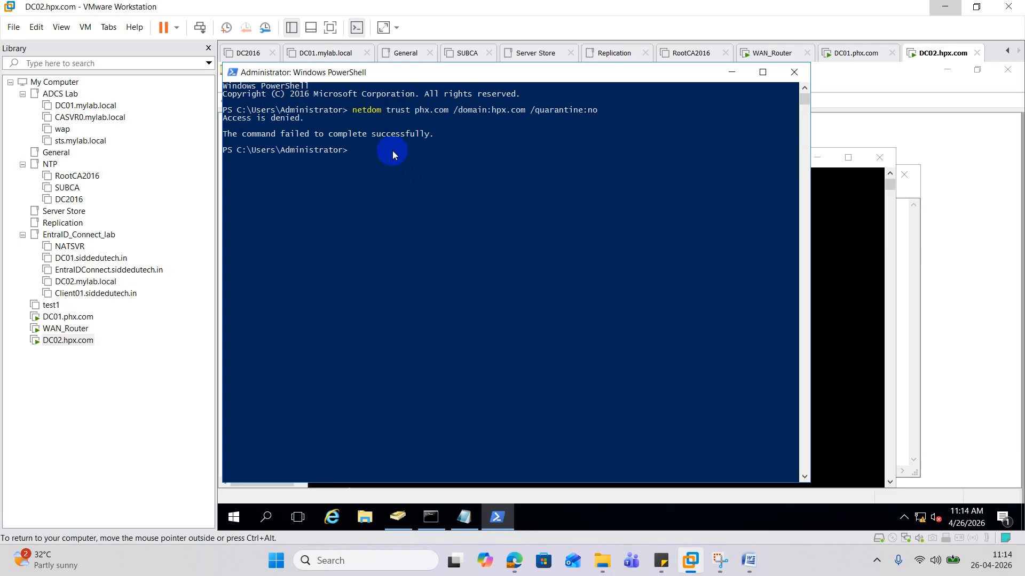
- Type 'log' in the Run box, then select and copy the netdom command from PowerShell
{"action": "right_click", "coordinate": [233, 517]}
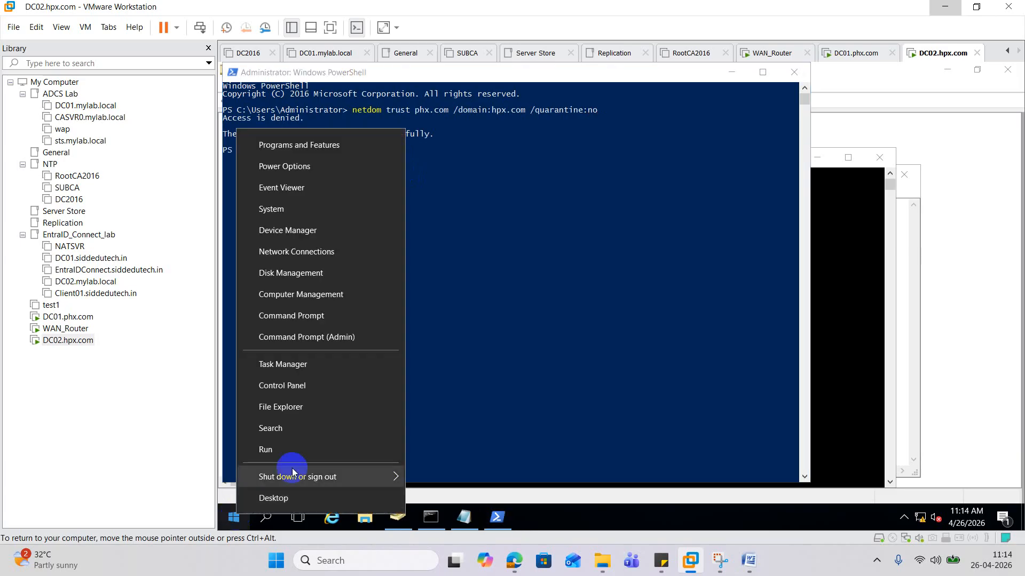
{"action": "left_click", "coordinate": [295, 454]}
{"action": "type", "text": "log"}
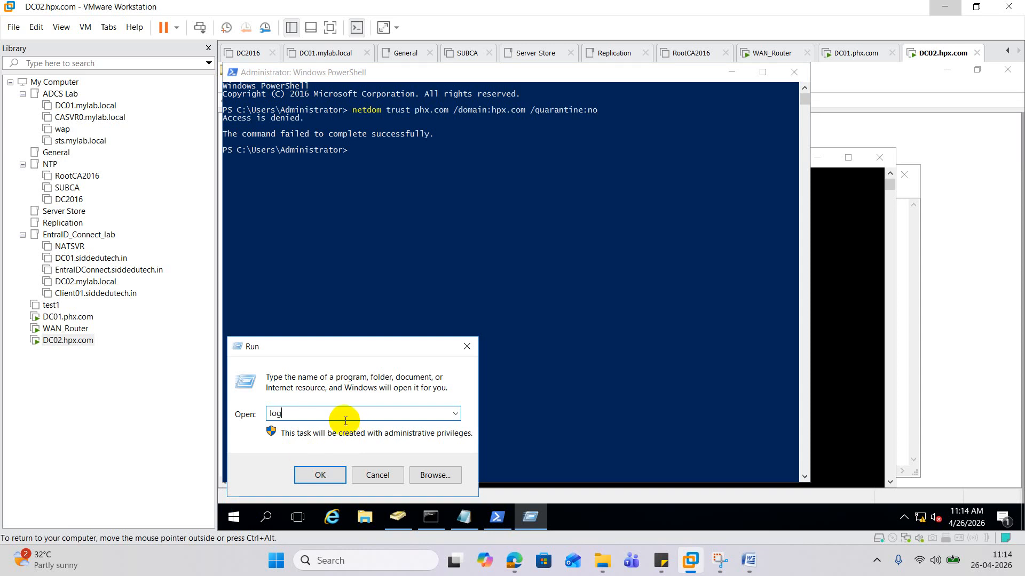
{"action": "left_click", "coordinate": [357, 113]}
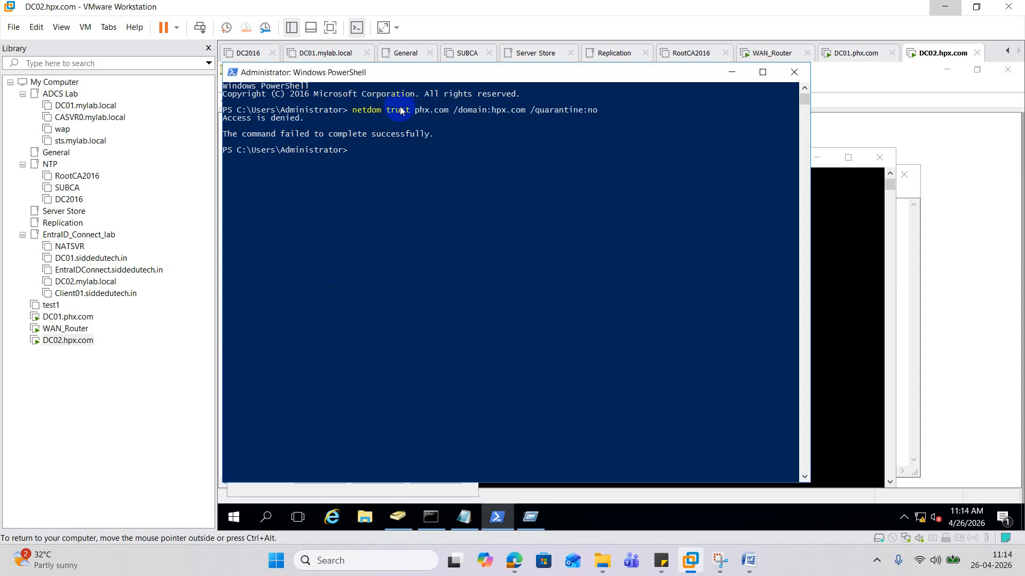
{"action": "left_click_drag", "start_coordinate": [352, 111], "coordinate": [599, 108]}
{"action": "right_click", "coordinate": [586, 110]}
- Launch Notepad on the host computer from the Run box
{"action": "right_click", "coordinate": [276, 561]}
{"action": "left_click", "coordinate": [267, 498]}
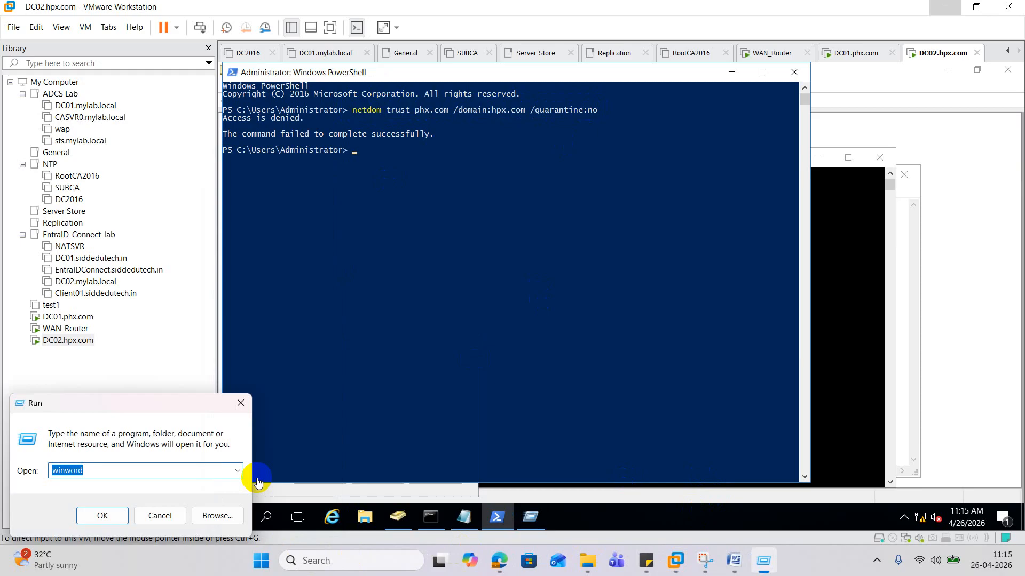
{"action": "type", "text": "notepad"}
{"action": "key", "text": "Return"}
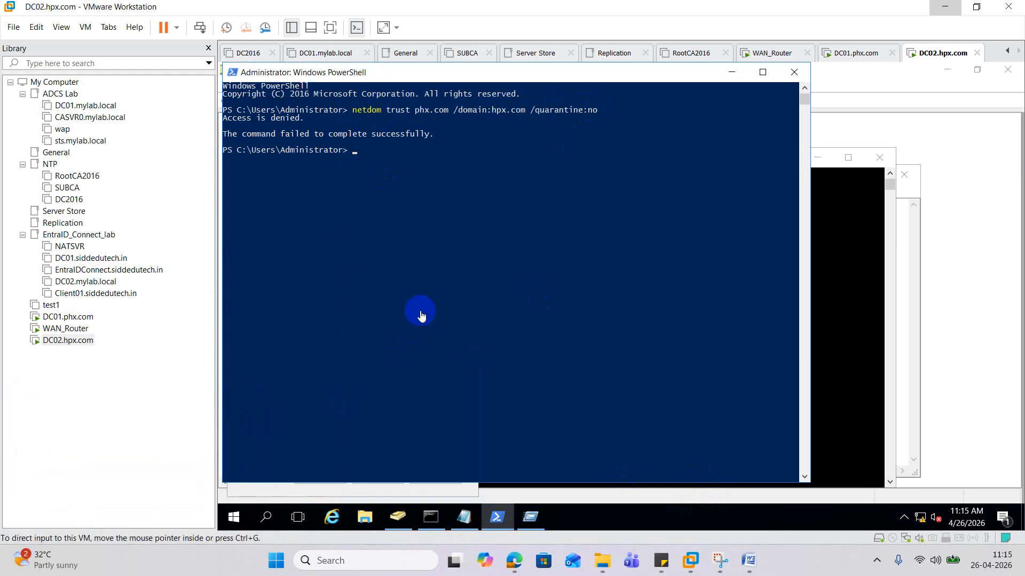
- Replace the closing lines of the notes with the pasted netdom trust command, then minimize them
{"action": "scroll", "coordinate": [353, 389], "scroll_direction": "down", "scroll_amount": 3}
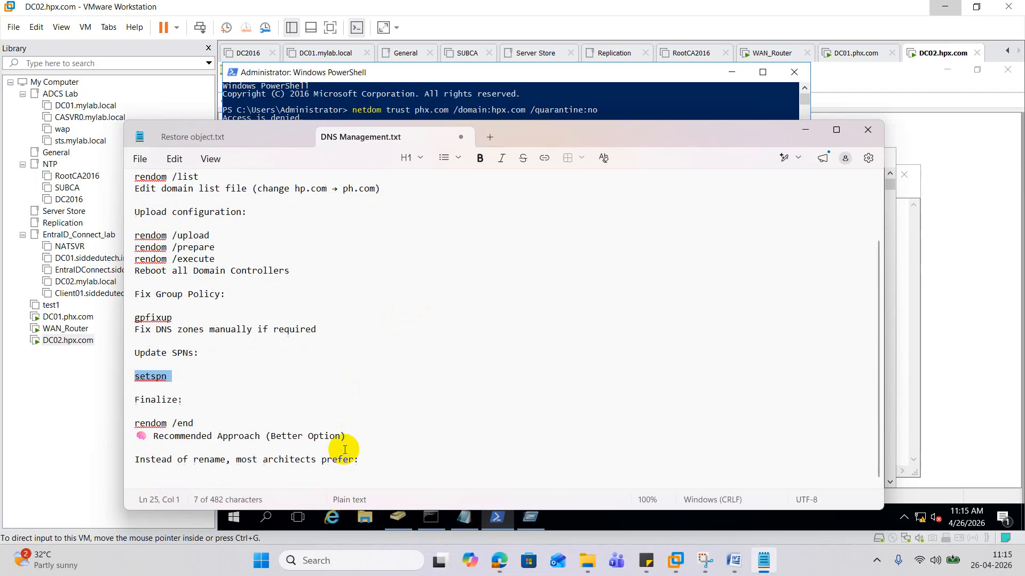
{"action": "left_click_drag", "start_coordinate": [400, 465], "coordinate": [126, 427]}
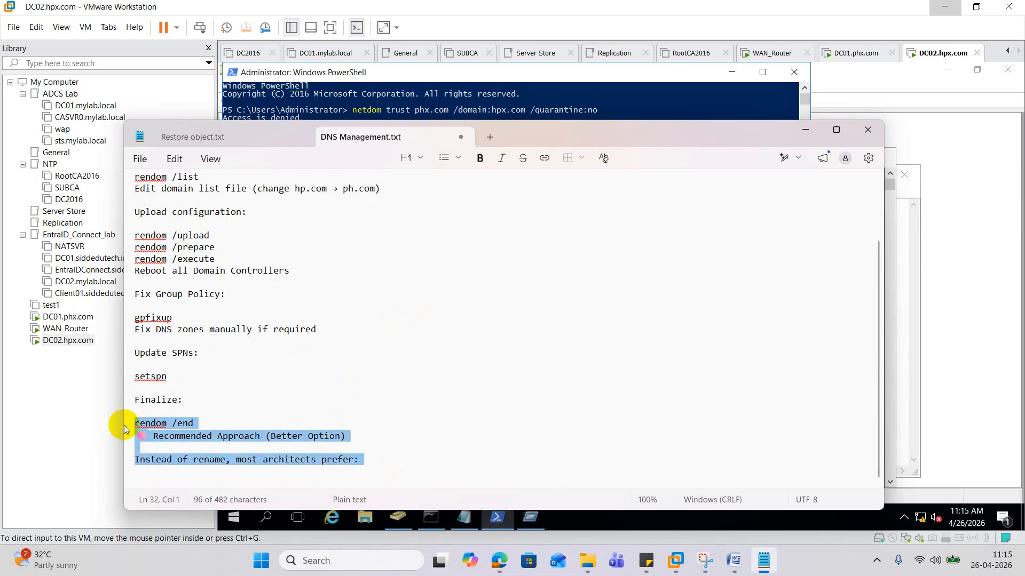
{"action": "key", "text": "Delete"}
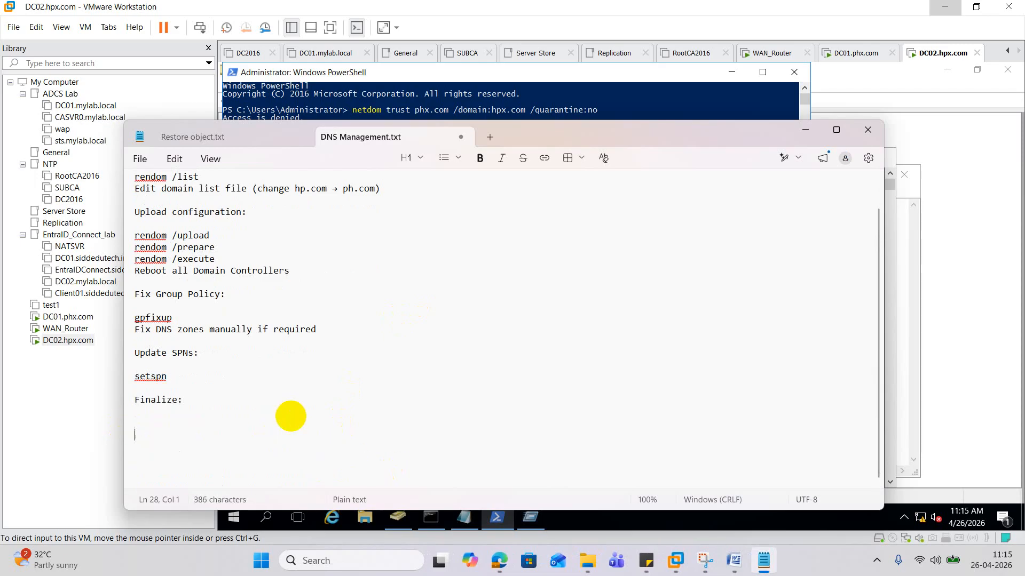
{"action": "key", "text": "ctrl+v"}
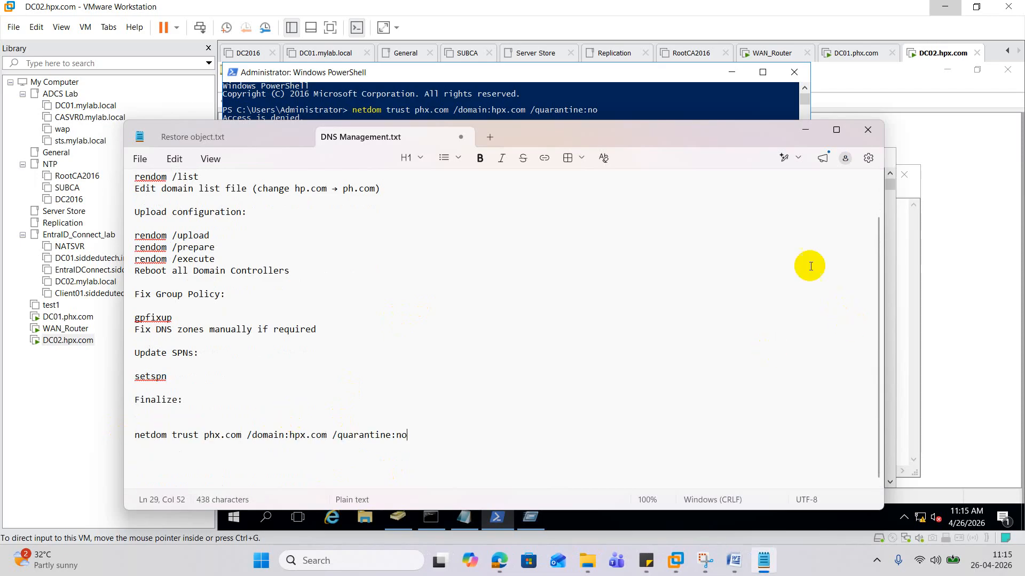
{"action": "left_click", "coordinate": [815, 135]}
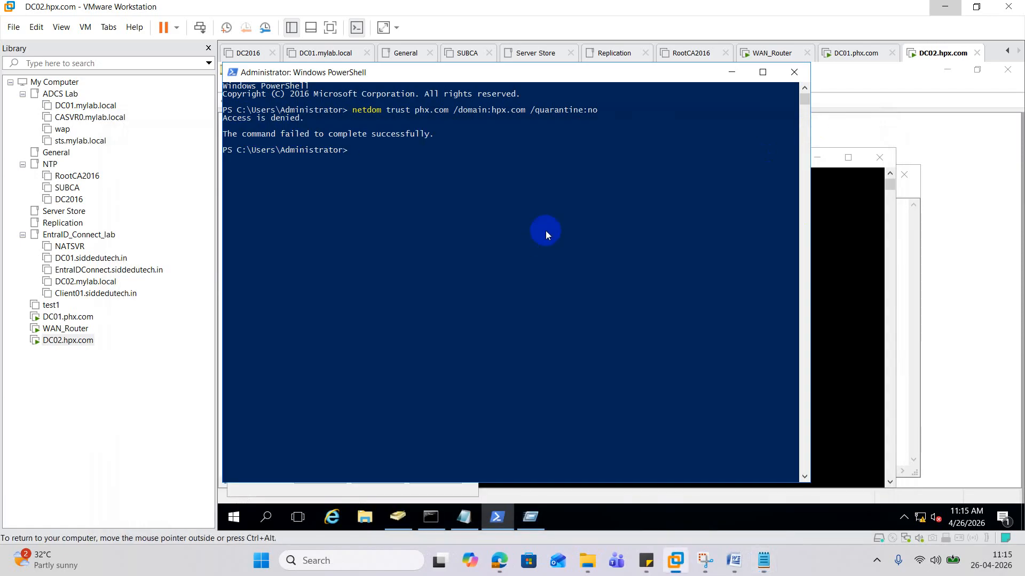
- Sign DC02 out with logoff, signing out anyway despite open apps
{"action": "type", "text": "logoff"}
{"action": "key", "text": "Return"}
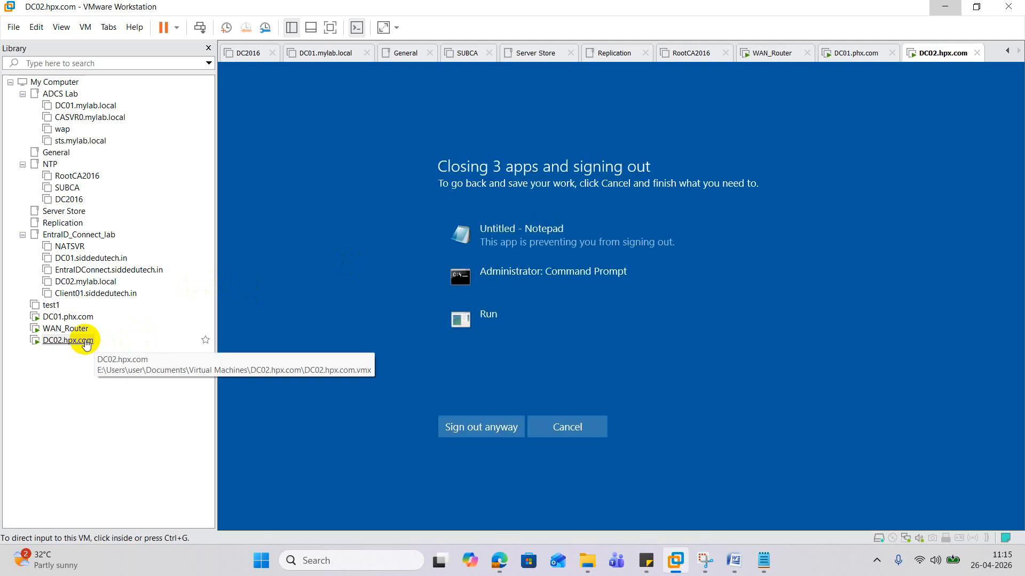
{"action": "left_click", "coordinate": [462, 443]}
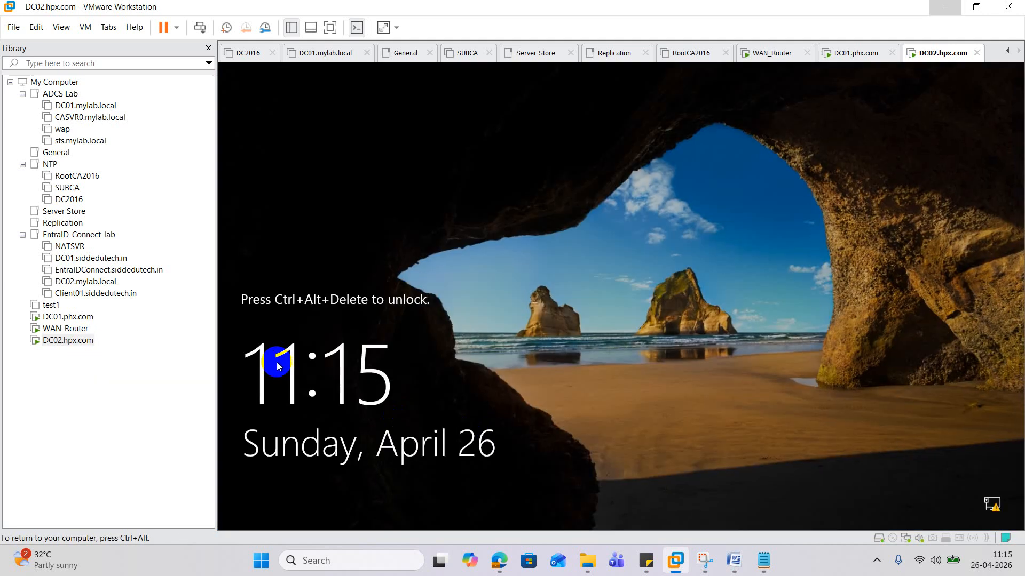
- Send Ctrl+Alt+Del and sign in as another HPX domain user with its password
{"action": "right_click", "coordinate": [93, 342]}
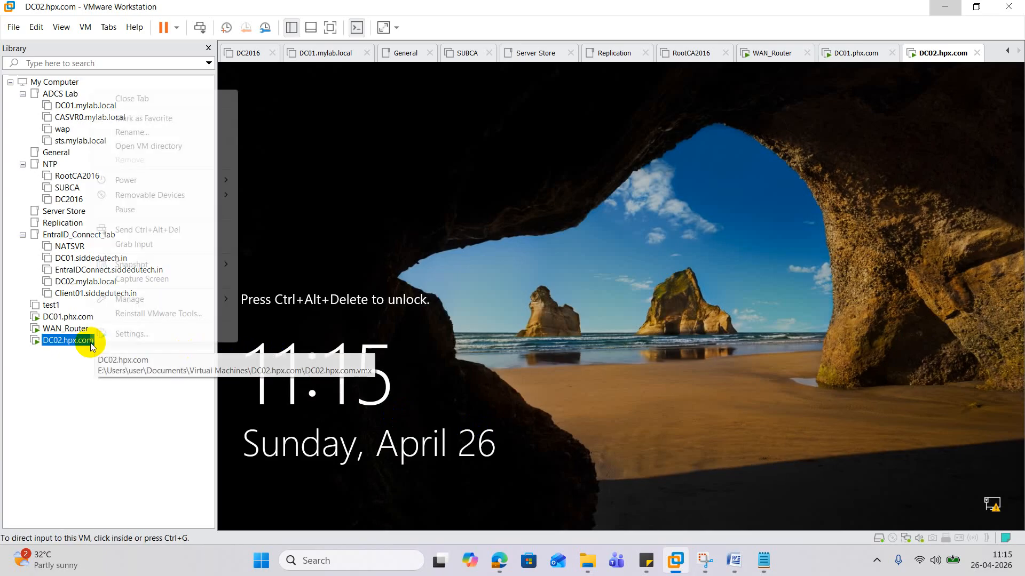
{"action": "left_click", "coordinate": [188, 230]}
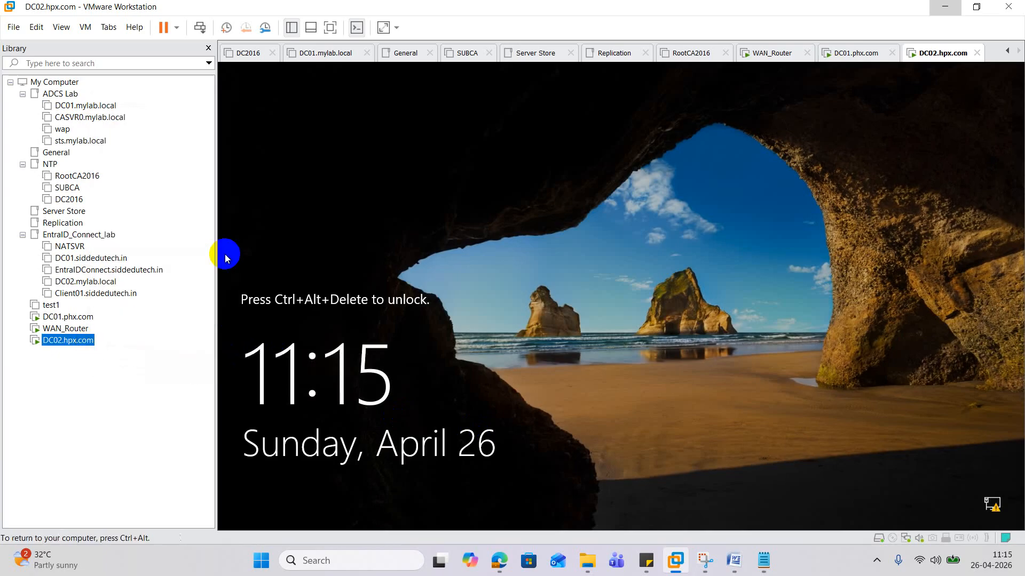
{"action": "left_click", "coordinate": [560, 354]}
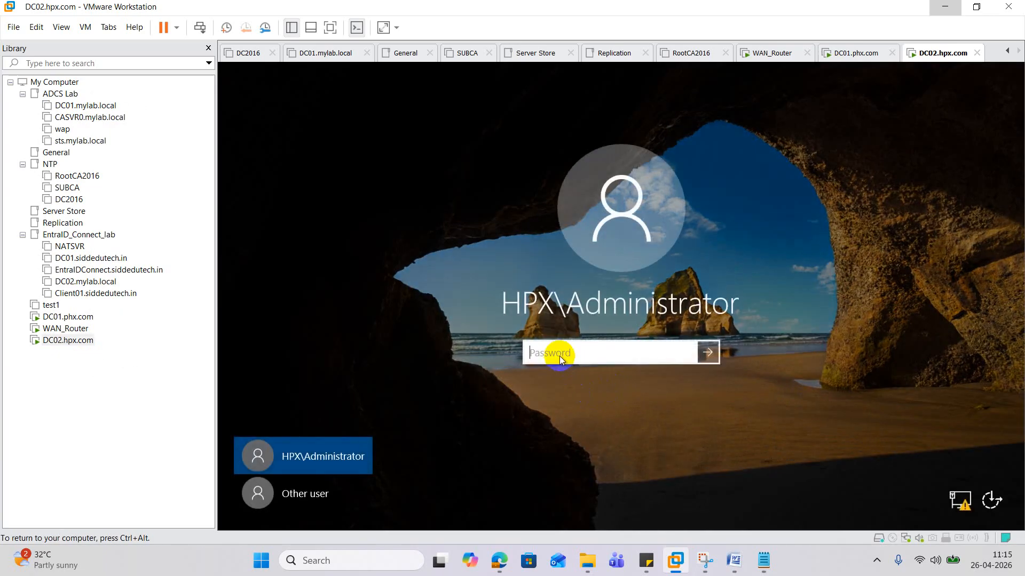
{"action": "left_click", "coordinate": [316, 493]}
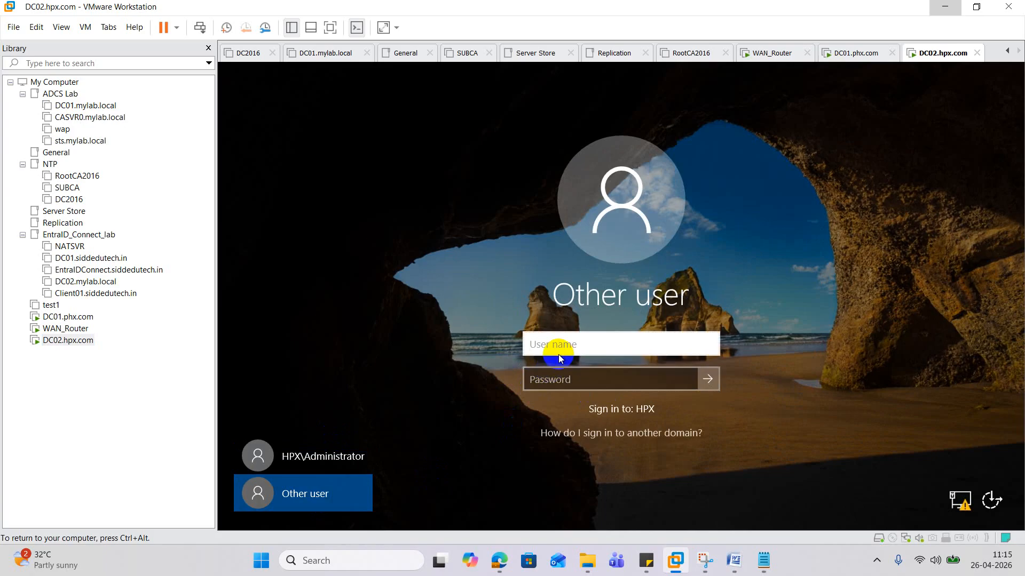
{"action": "left_click", "coordinate": [560, 357]}
{"action": "type", "text": "siddo"}
{"action": "key", "text": "Tab"}
{"action": "type", "text": "*************"}
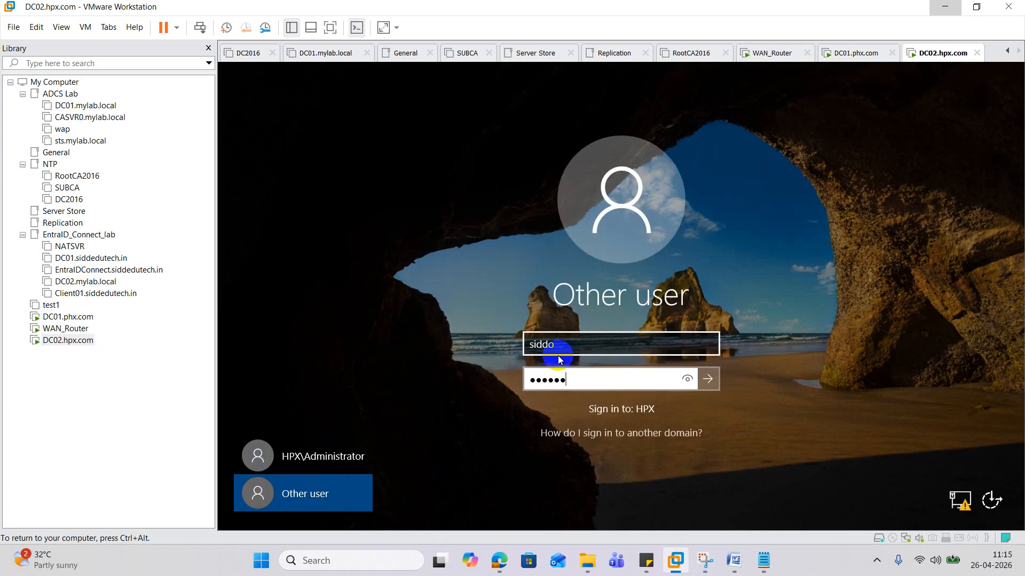
{"action": "key", "text": "Return"}
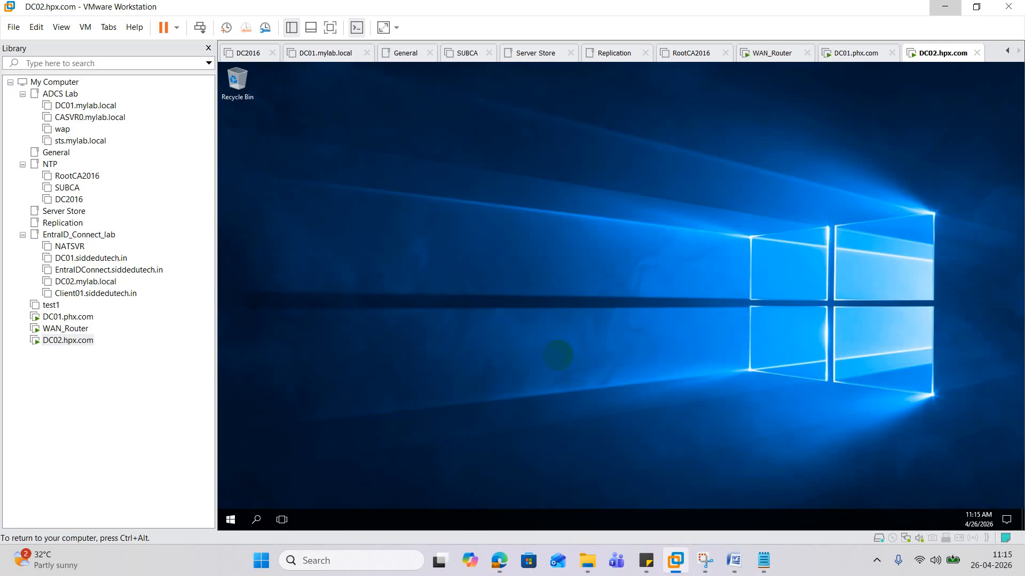
- Open an elevated Command Prompt on DC02 and start PowerShell in it
{"action": "right_click", "coordinate": [231, 519]}
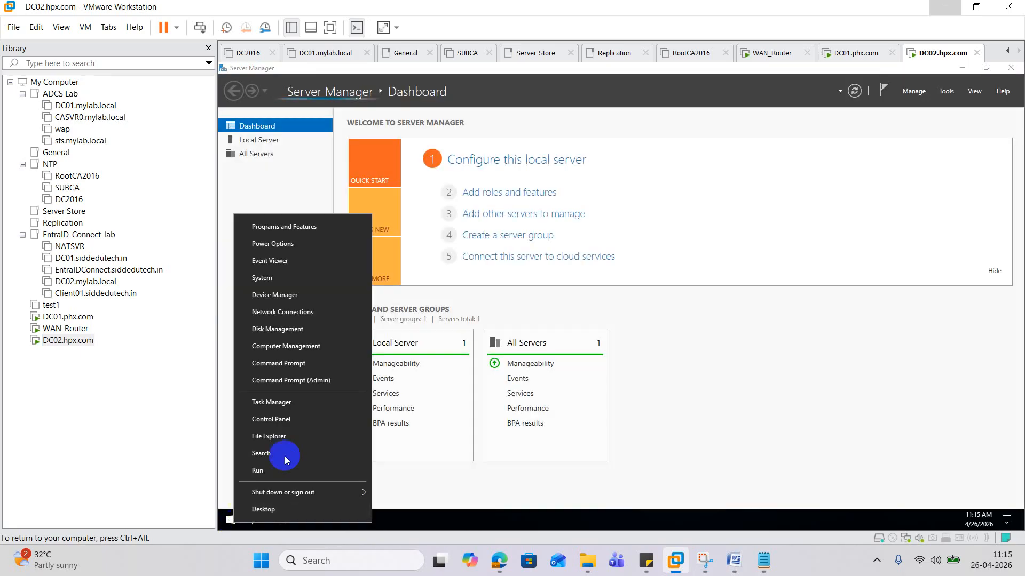
{"action": "left_click", "coordinate": [322, 380]}
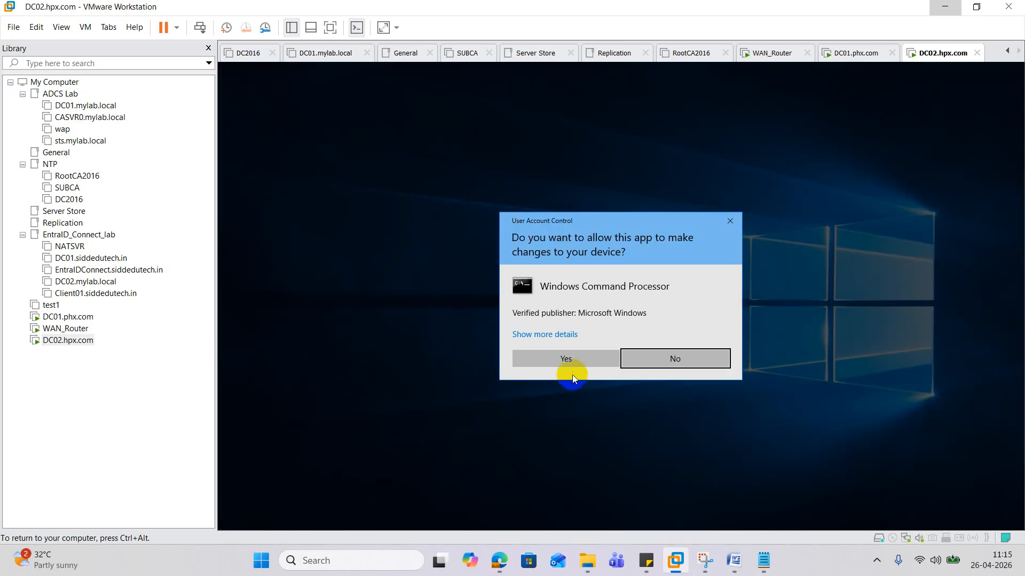
{"action": "left_click", "coordinate": [570, 360]}
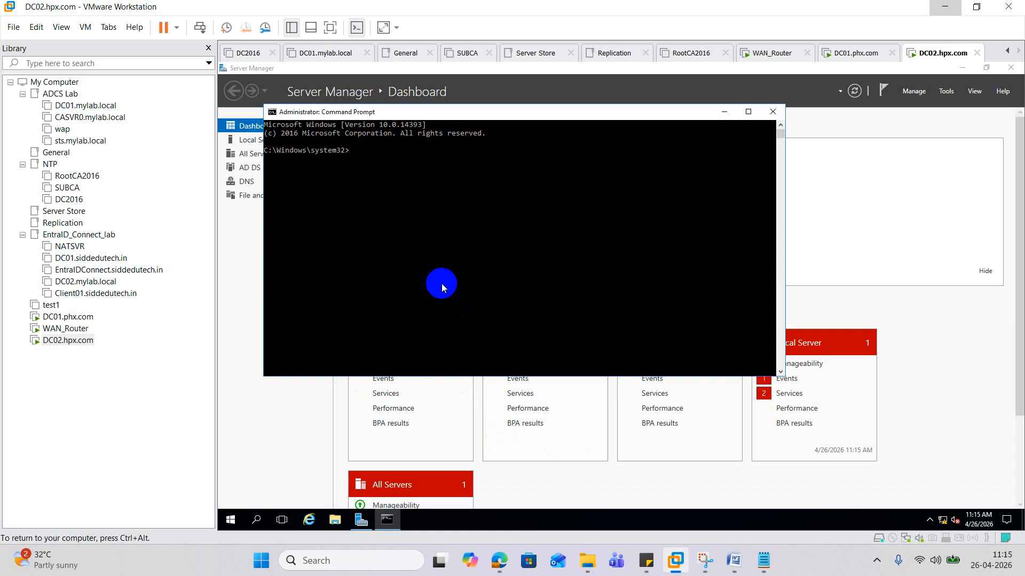
{"action": "type", "text": "powershell"}
{"action": "key", "text": "Return"}
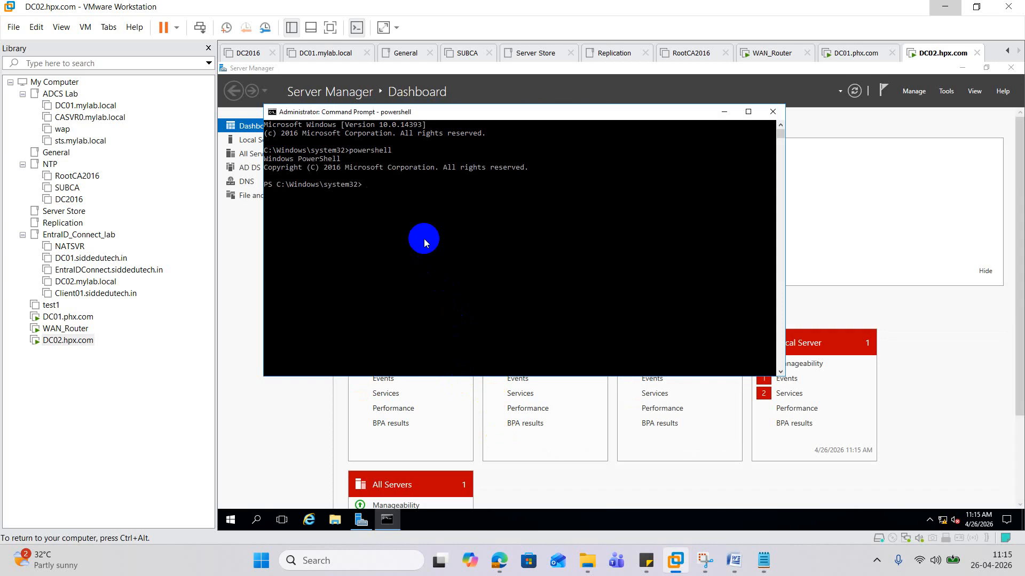
- Copy the netdom trust line from the notes and paste it via the console's Edit menu
{"action": "left_click", "coordinate": [765, 561]}
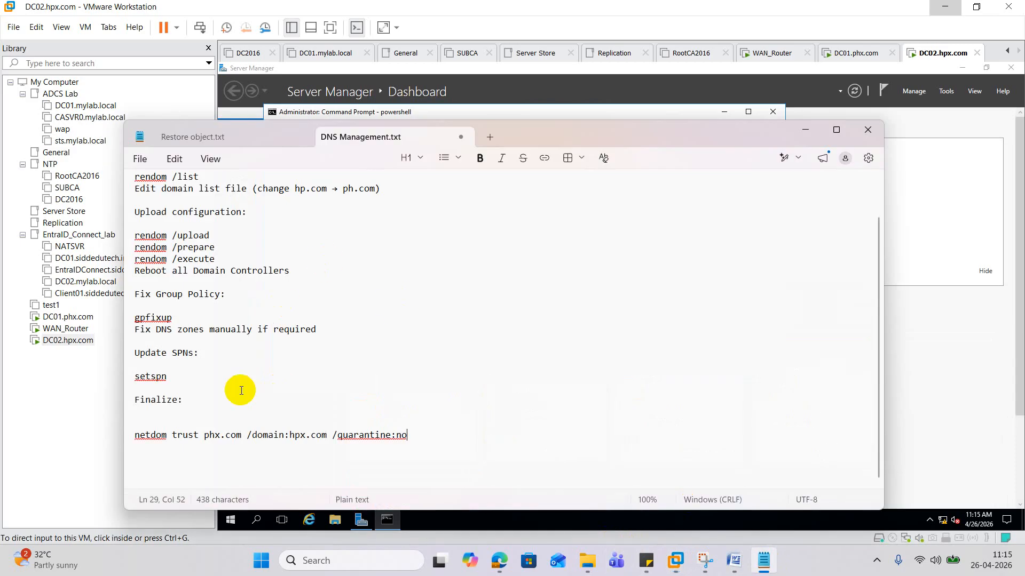
{"action": "left_click_drag", "start_coordinate": [134, 435], "coordinate": [404, 435]}
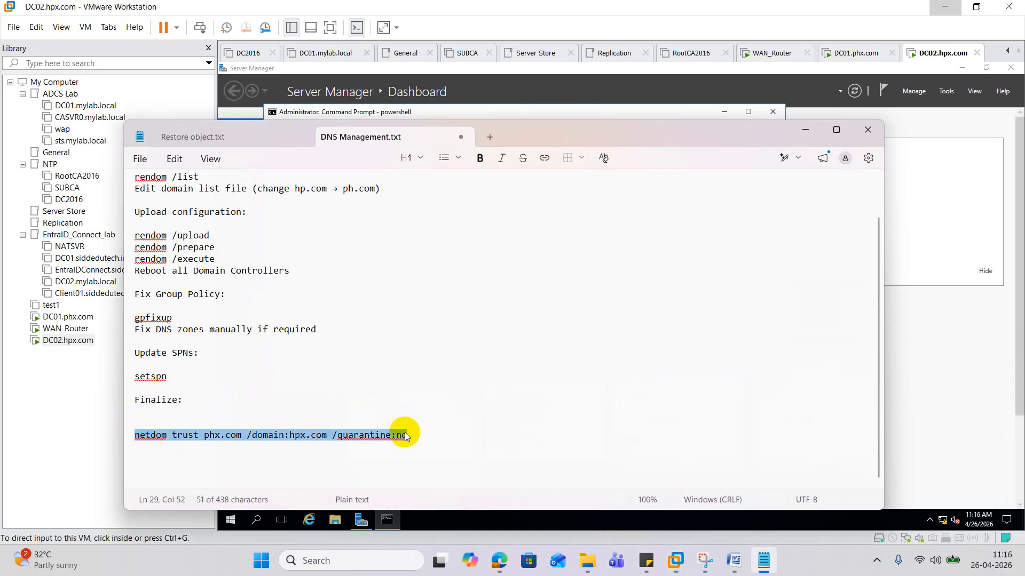
{"action": "right_click", "coordinate": [396, 434]}
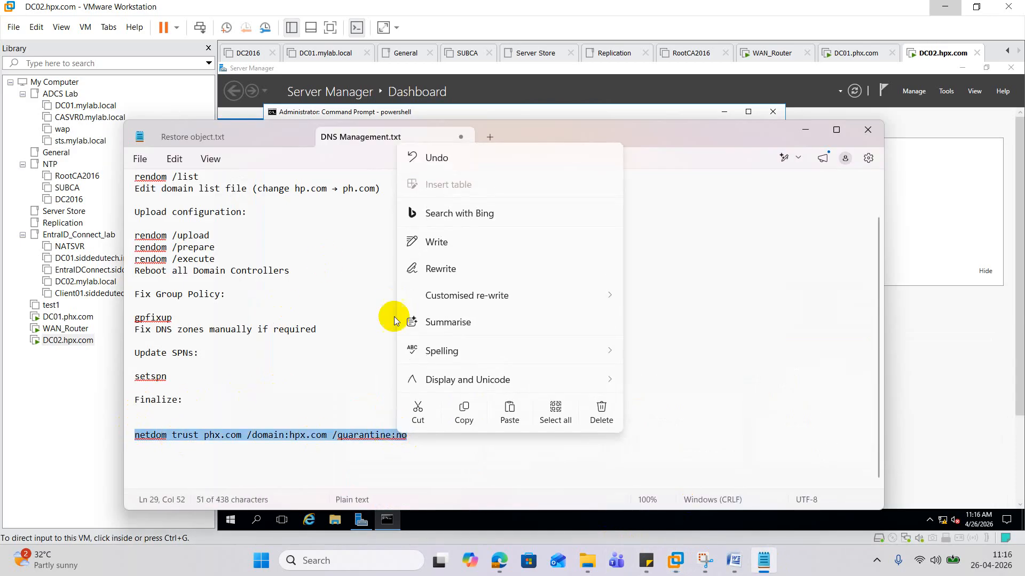
{"action": "left_click", "coordinate": [464, 417]}
{"action": "left_click", "coordinate": [805, 130]}
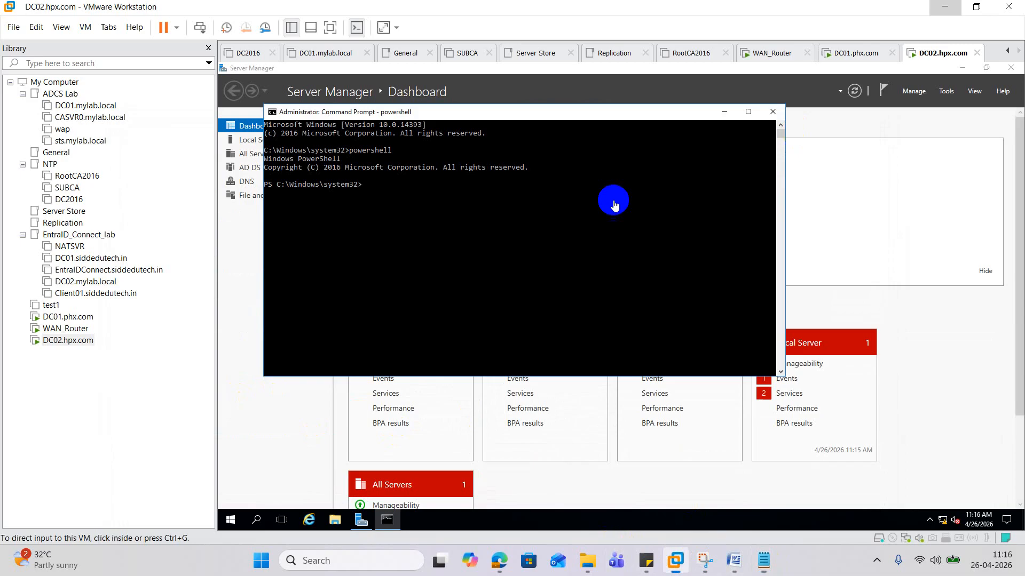
{"action": "left_click", "coordinate": [426, 223]}
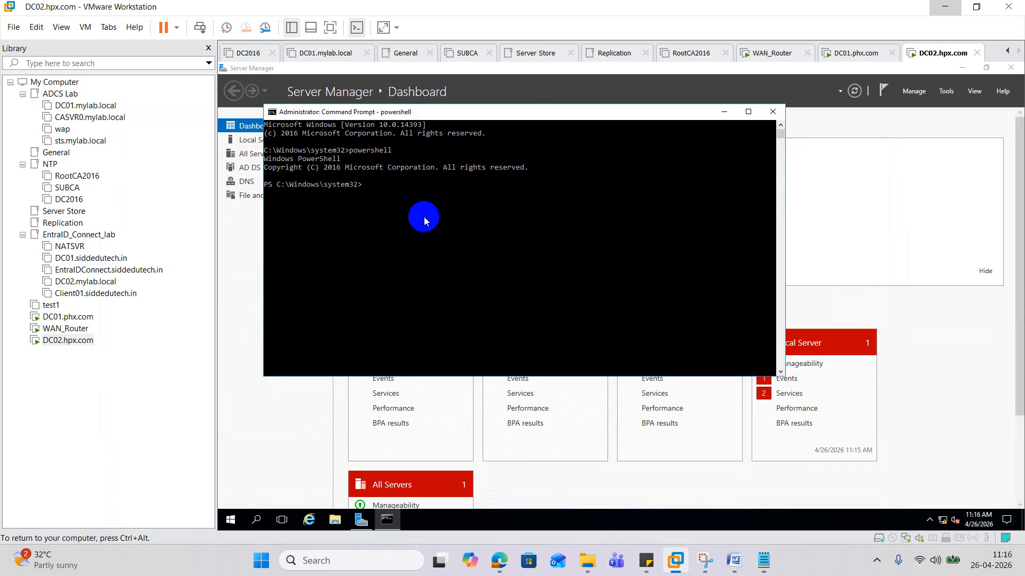
{"action": "right_click", "coordinate": [427, 118]}
{"action": "mouse_move", "coordinate": [470, 196]}
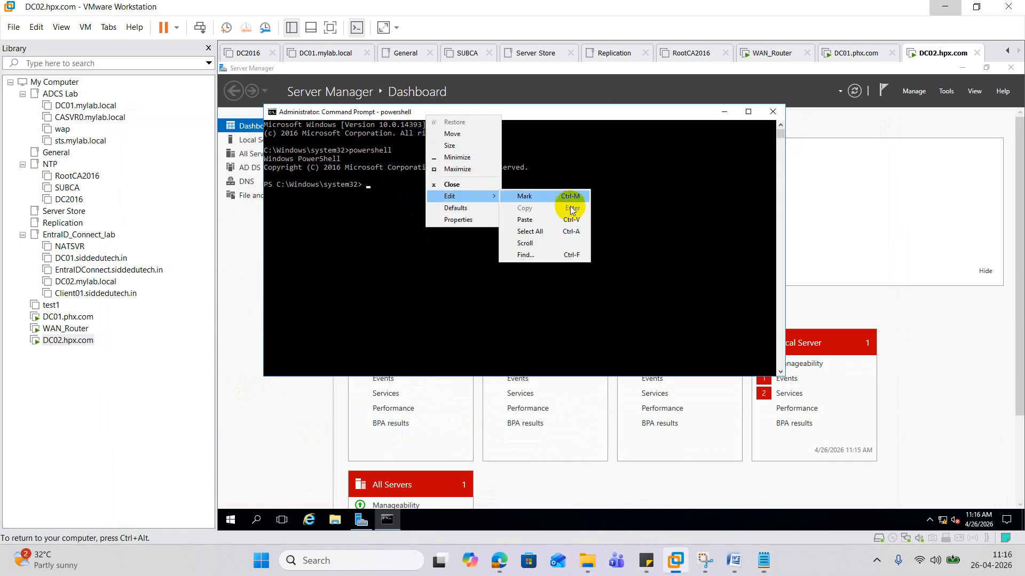
{"action": "left_click", "coordinate": [534, 220]}
- Recopy, paste and run the netdom trust command (Access is denied), then switch to DC01.phx.com
{"action": "left_click", "coordinate": [764, 561]}
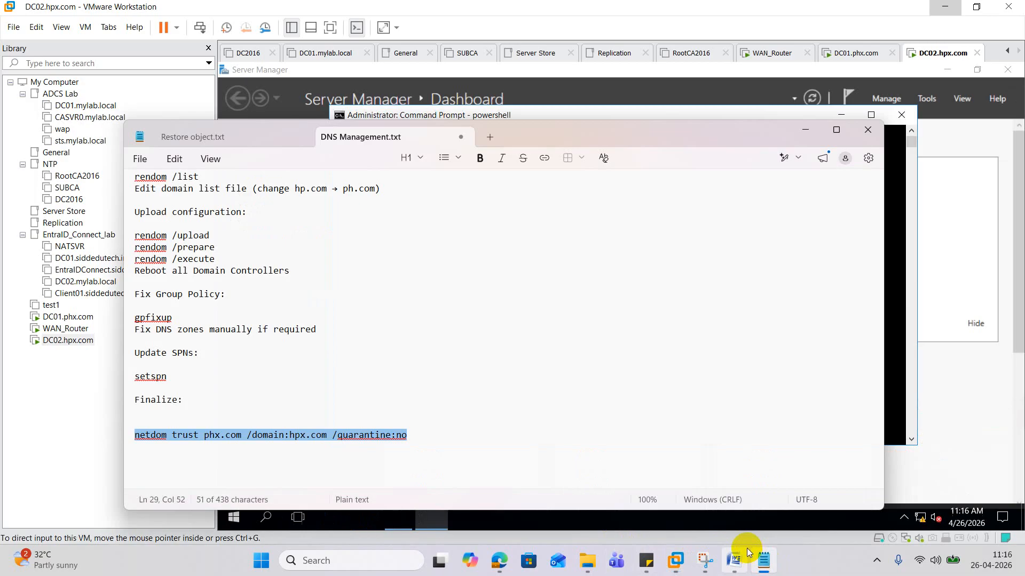
{"action": "right_click", "coordinate": [307, 434]}
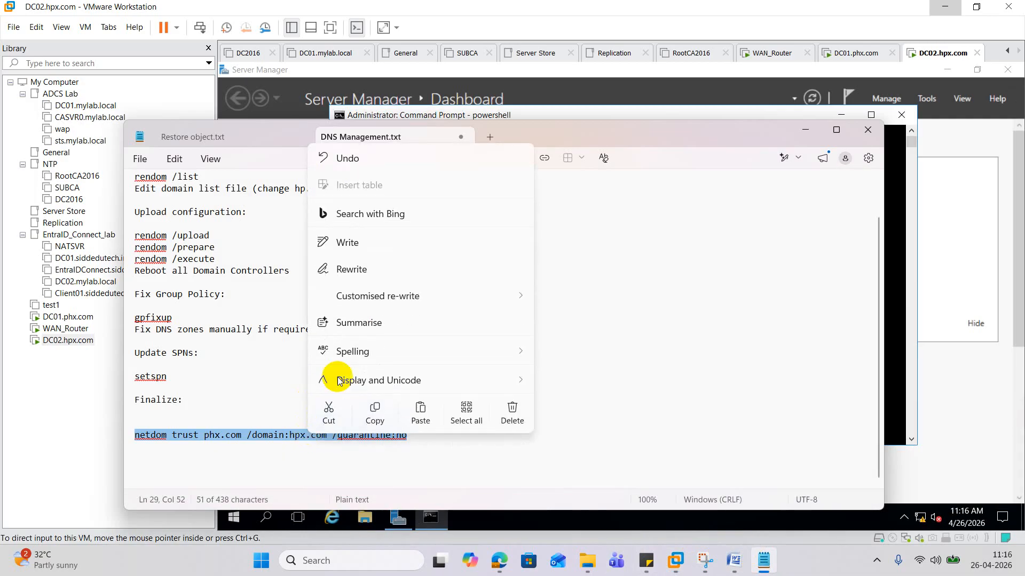
{"action": "left_click", "coordinate": [374, 412]}
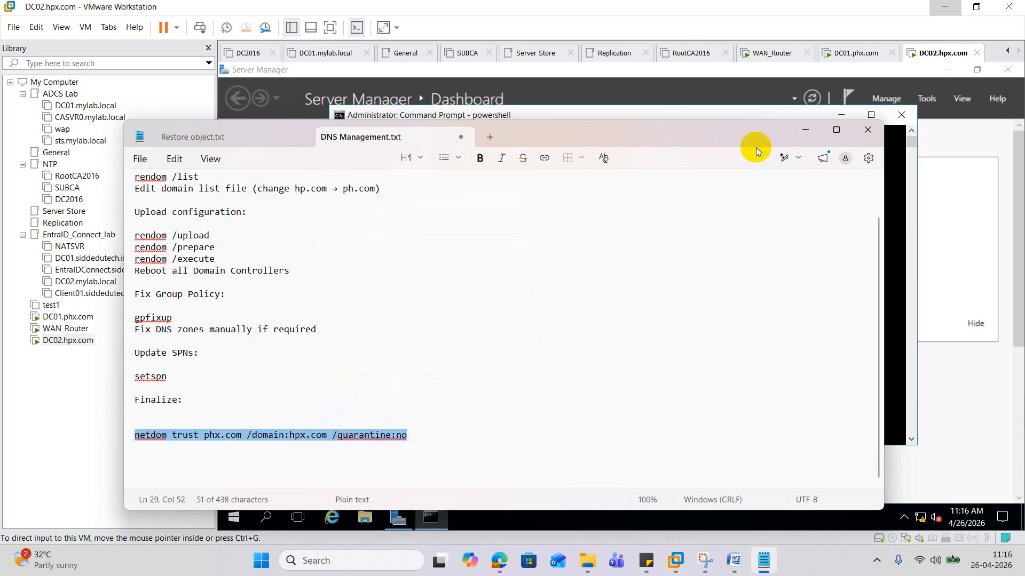
{"action": "left_click", "coordinate": [801, 130]}
{"action": "right_click", "coordinate": [548, 207]}
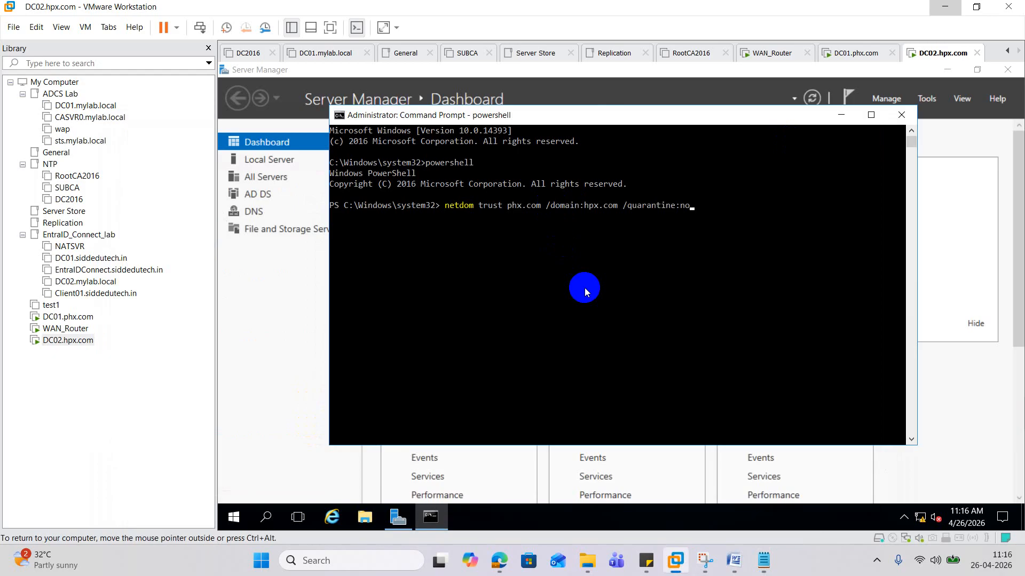
{"action": "key", "text": "Return"}
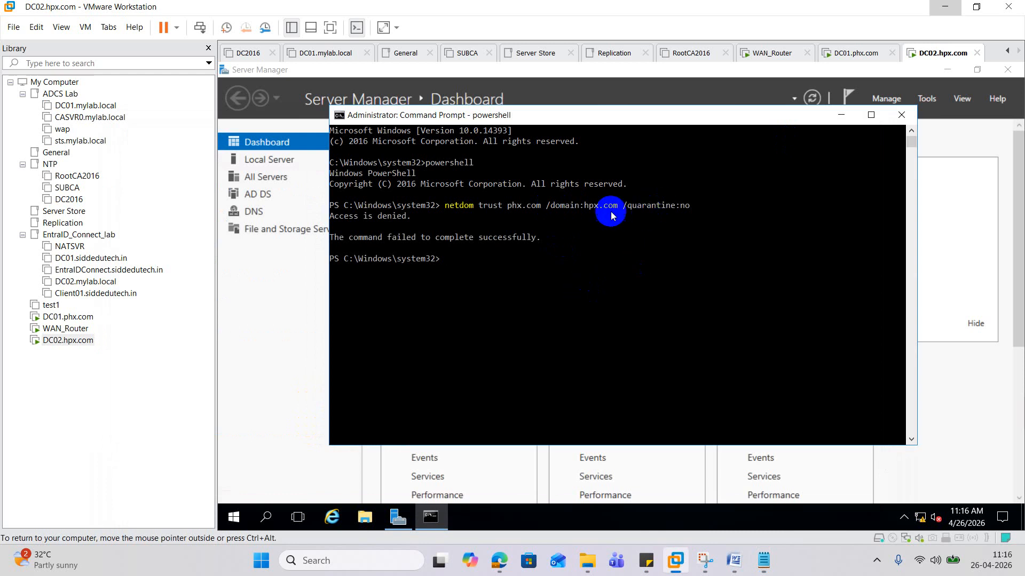
{"action": "left_click", "coordinate": [75, 317]}
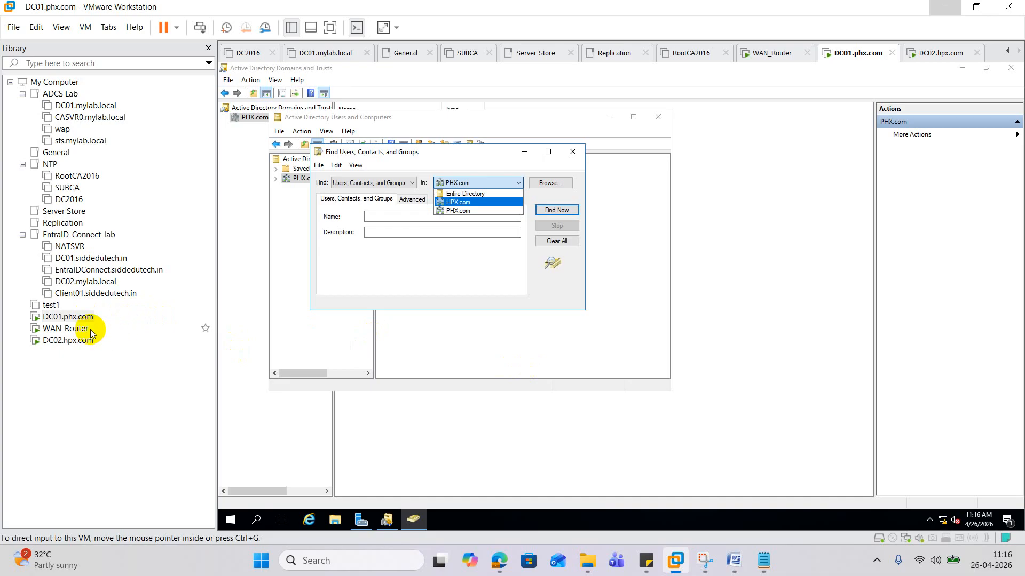
- Close the Find dialog, Users and Computers, Domains and Trusts, and Server Manager on DC01
{"action": "left_click", "coordinate": [576, 152]}
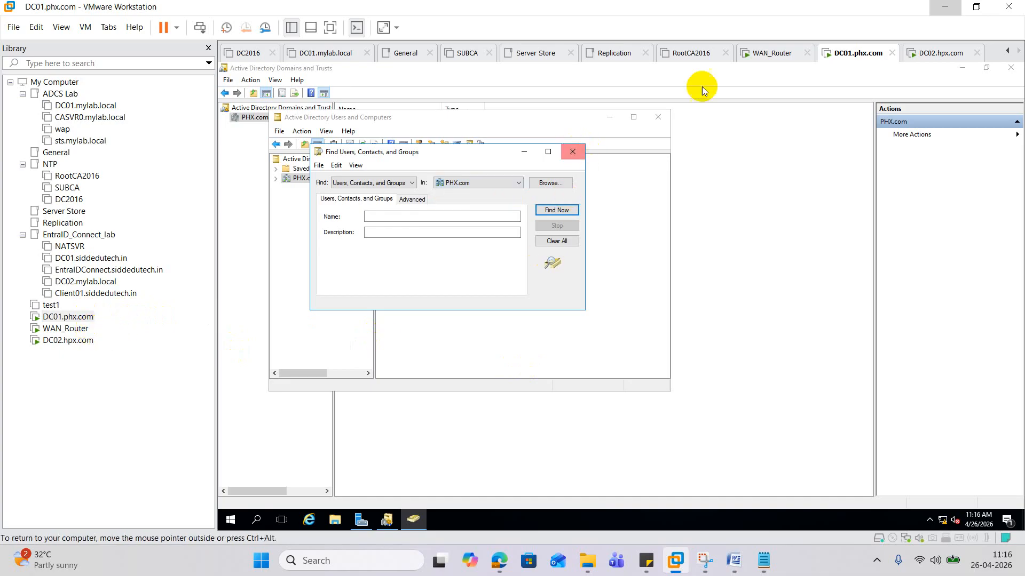
{"action": "left_click", "coordinate": [570, 152]}
{"action": "left_click", "coordinate": [658, 116]}
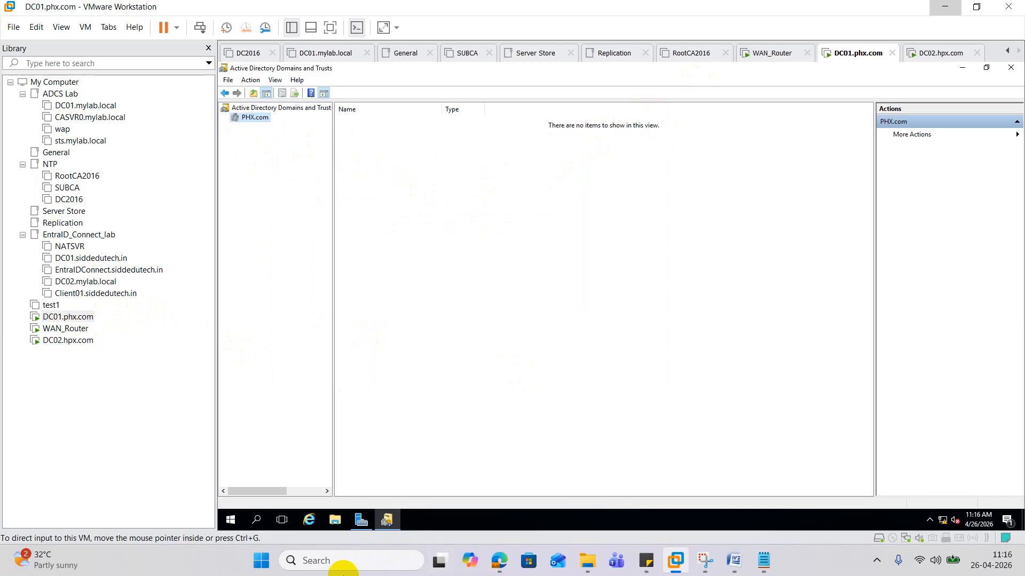
{"action": "left_click", "coordinate": [1009, 66]}
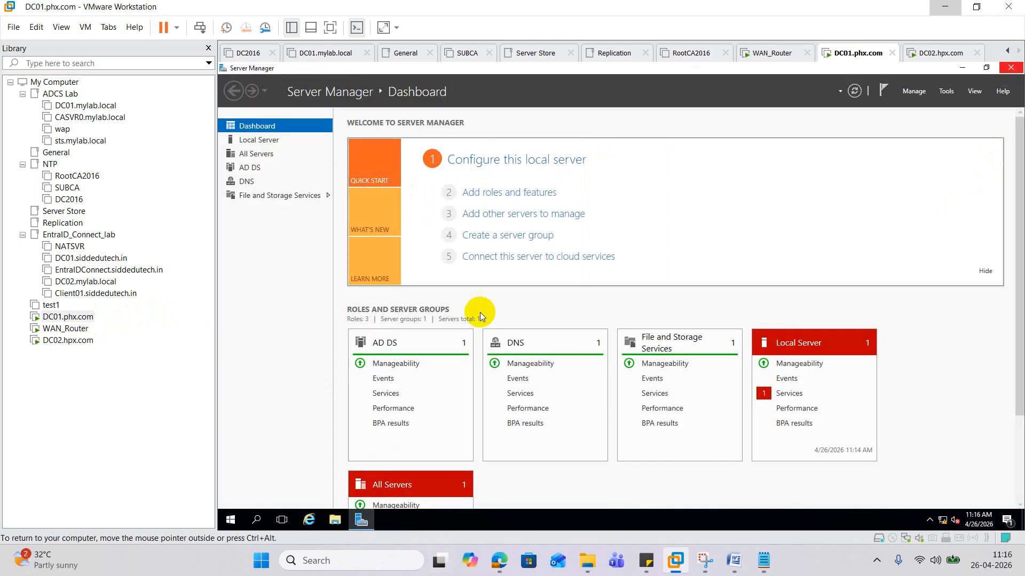
{"action": "left_click", "coordinate": [1011, 68]}
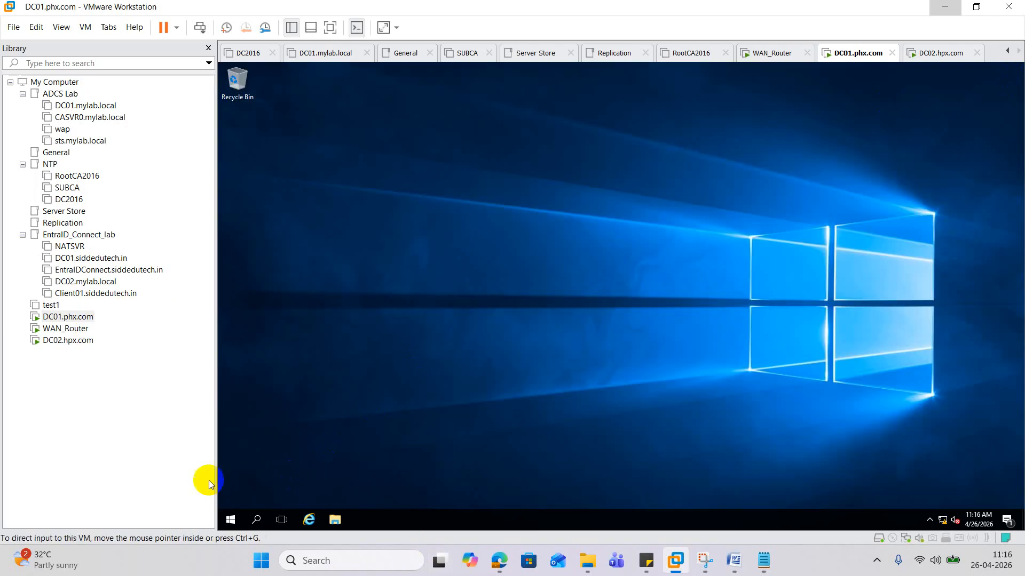
- Run dsa.msc, expand the PHX.com domain and maximize the console
{"action": "right_click", "coordinate": [230, 520]}
{"action": "left_click", "coordinate": [282, 474]}
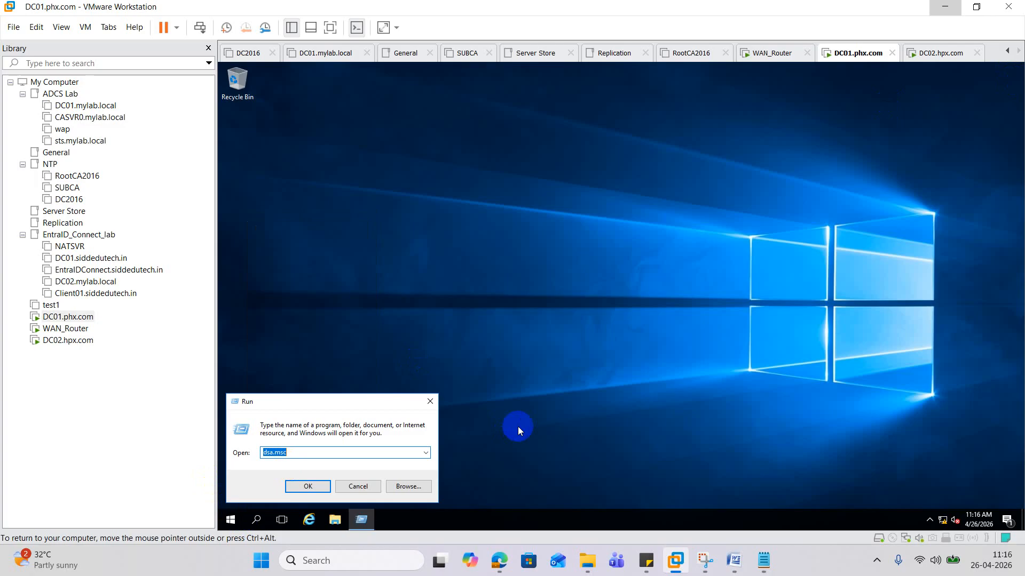
{"action": "key", "text": "Return"}
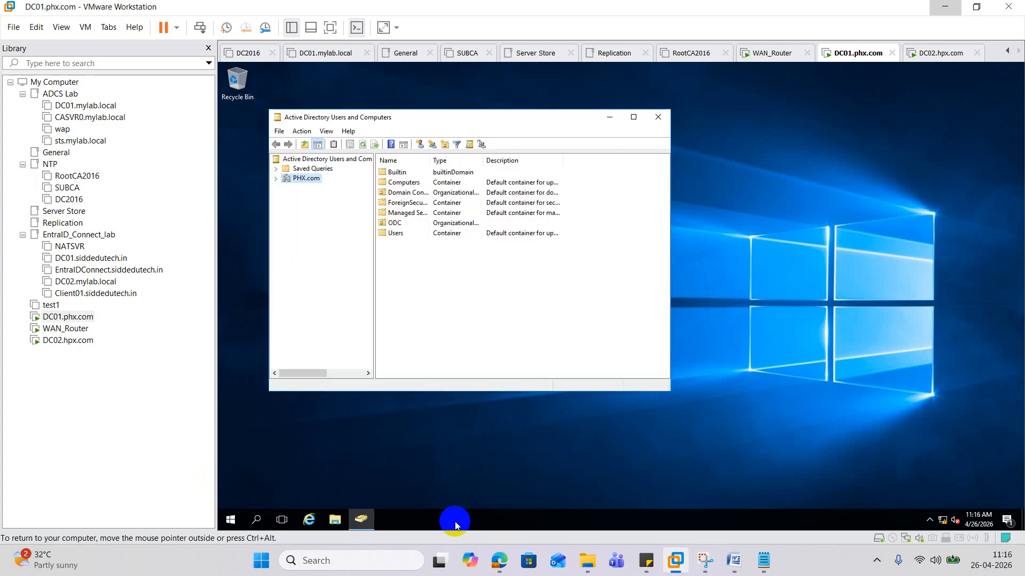
{"action": "left_click", "coordinate": [275, 179]}
{"action": "left_click", "coordinate": [633, 116]}
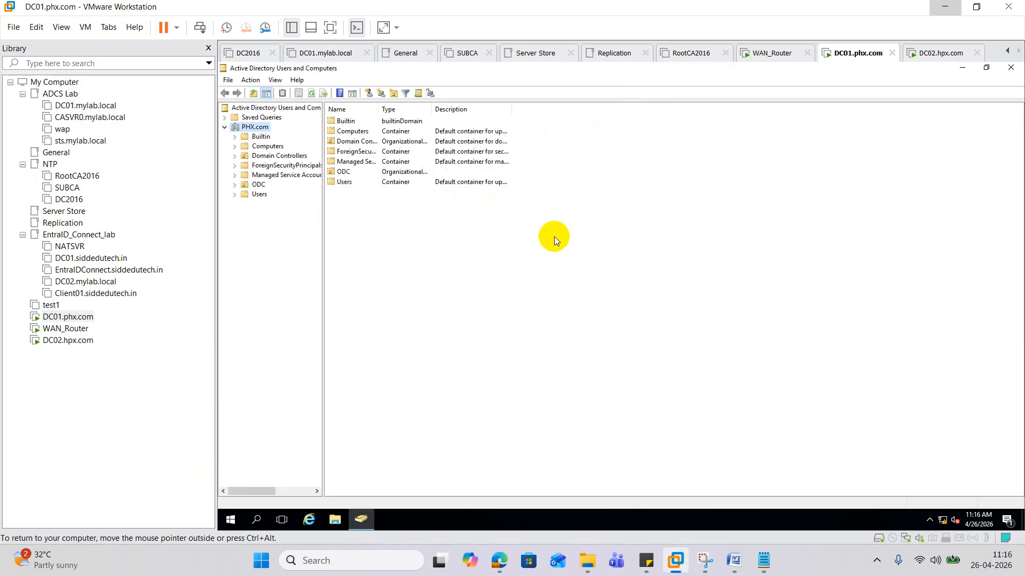
- Start a new user in ODC with the name and logon name Admin1
{"action": "right_click", "coordinate": [260, 187]}
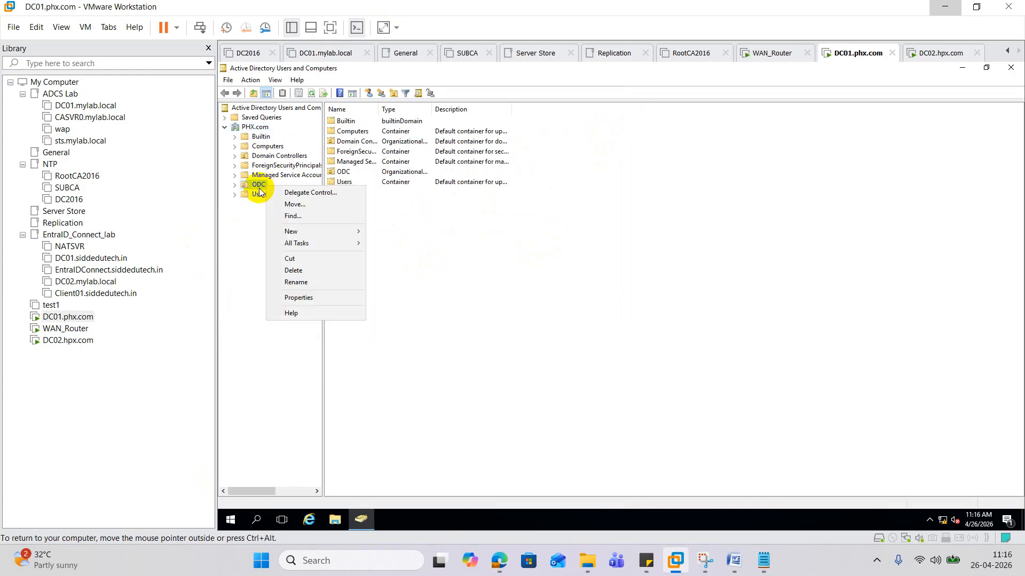
{"action": "right_click", "coordinate": [259, 188]}
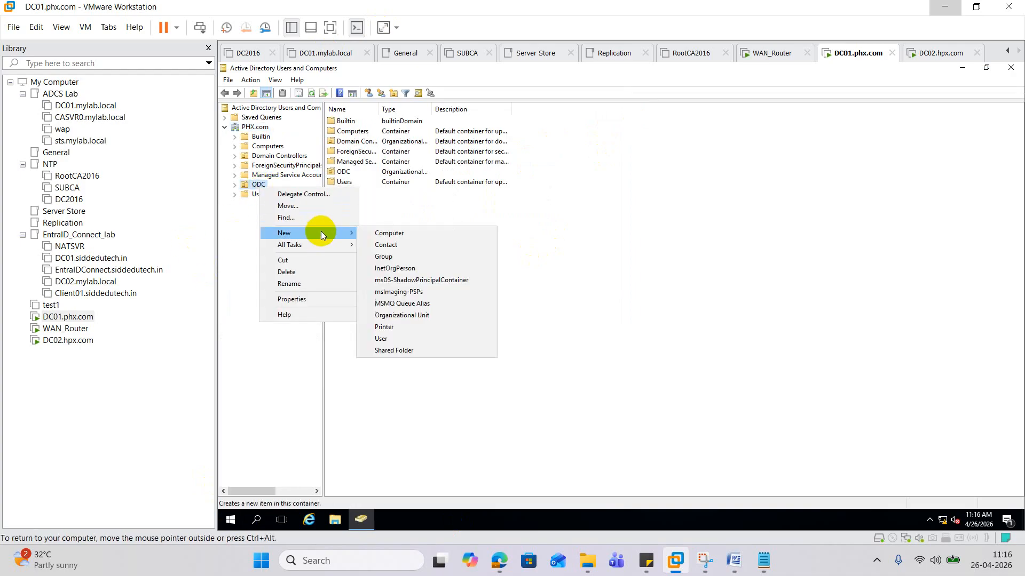
{"action": "mouse_move", "coordinate": [315, 233]}
{"action": "left_click", "coordinate": [400, 339]}
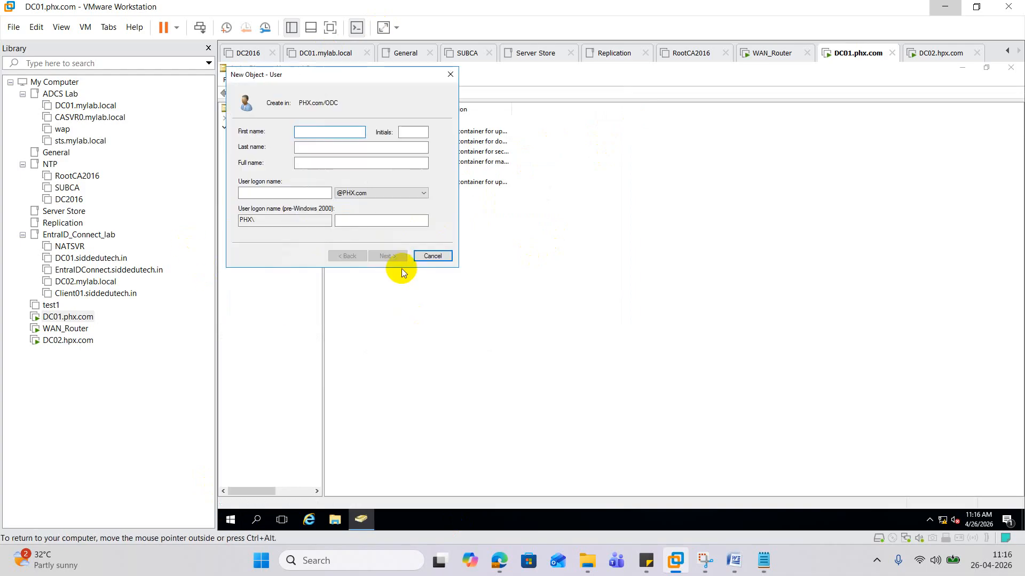
{"action": "type", "text": "Admin"}
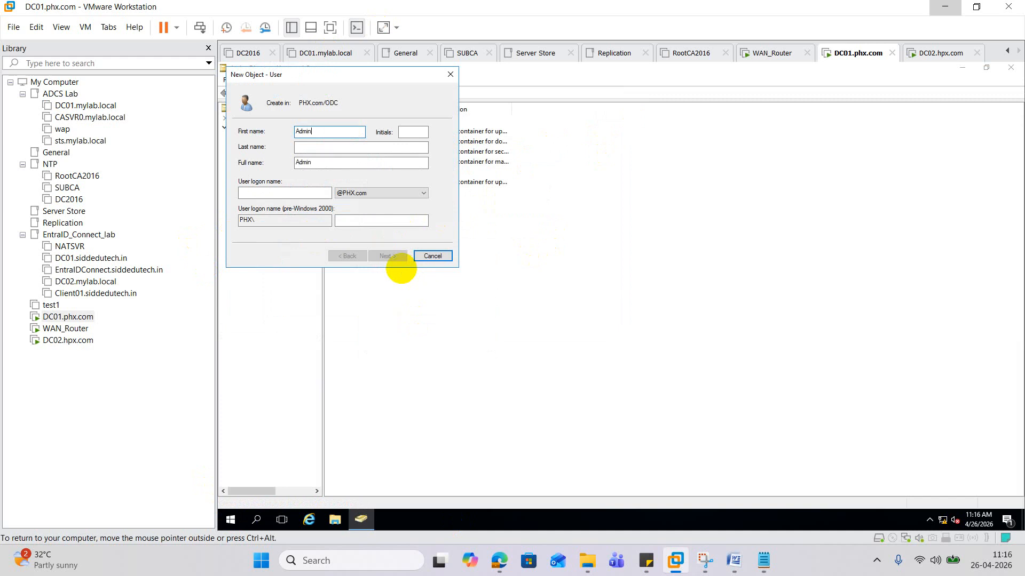
{"action": "key", "text": "Tab"}
{"action": "key", "text": "Tab"}
{"action": "key", "text": "Tab"}
{"action": "key", "text": "Tab"}
{"action": "type", "text": "A"}
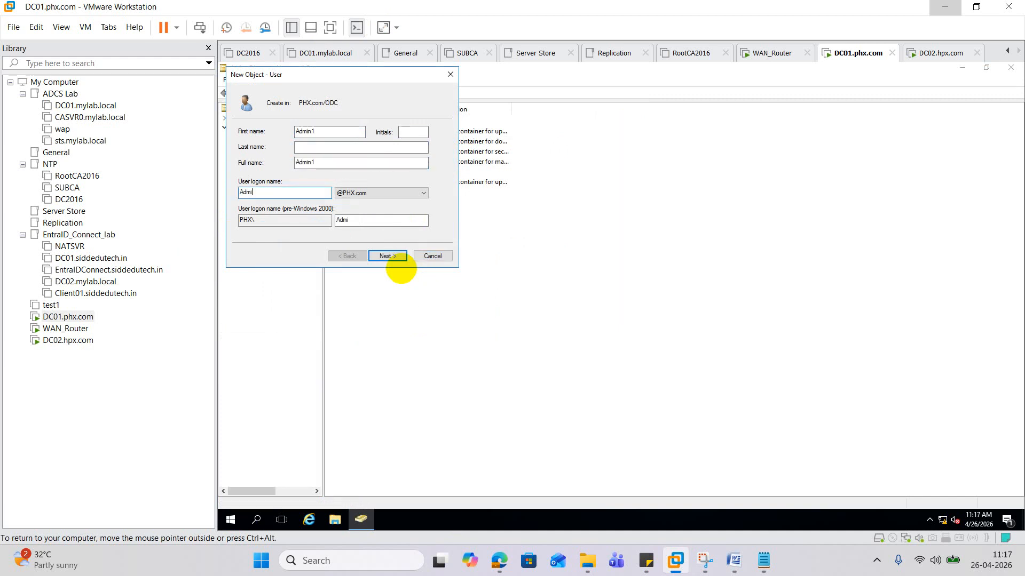
{"action": "type", "text": "dmin1"}
{"action": "left_click", "coordinate": [386, 256]}
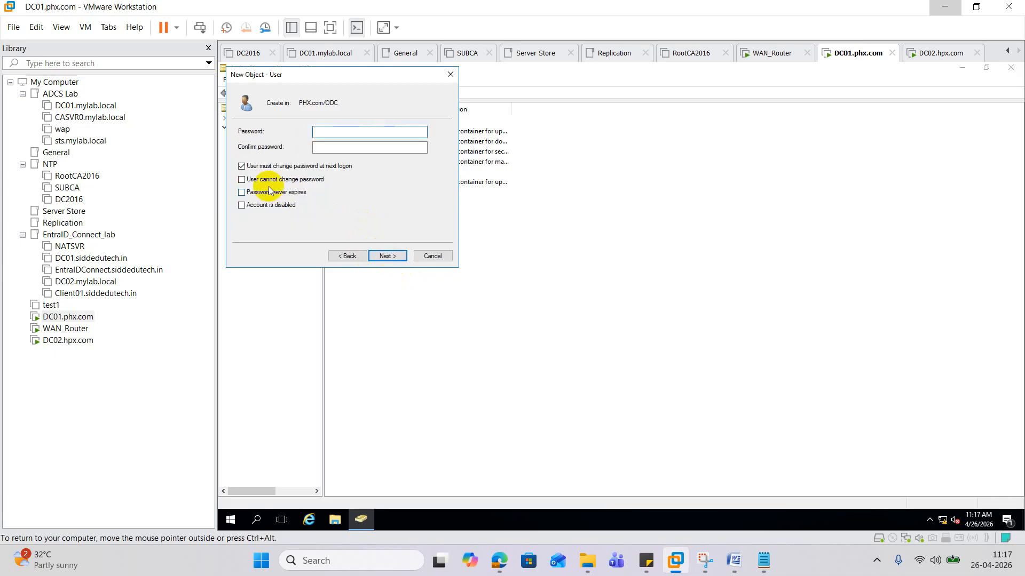
- Give Admin1 a password with no change required at next logon and finish
{"action": "left_click", "coordinate": [242, 166]}
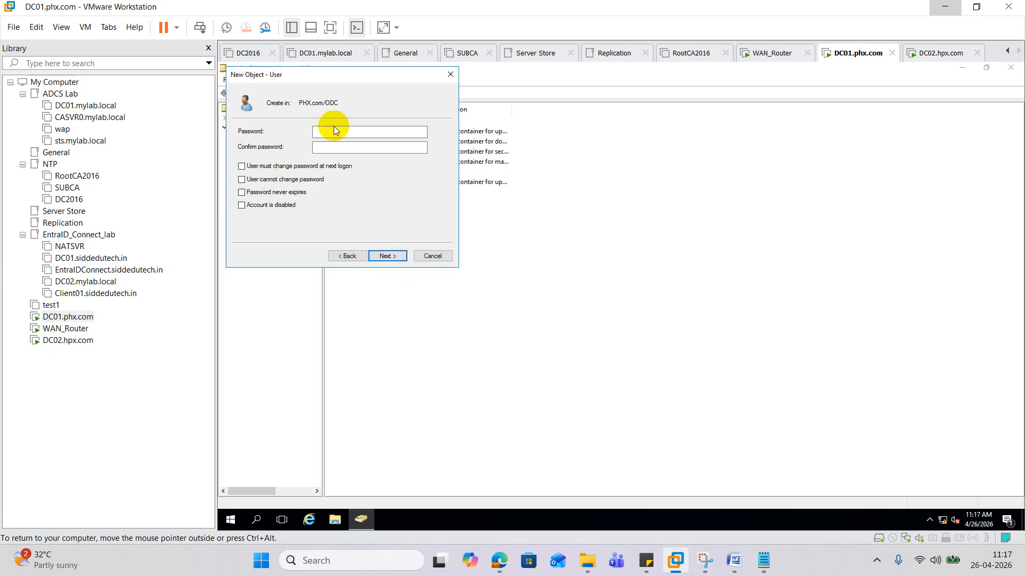
{"action": "left_click", "coordinate": [335, 131]}
{"action": "type", "text": "•"}
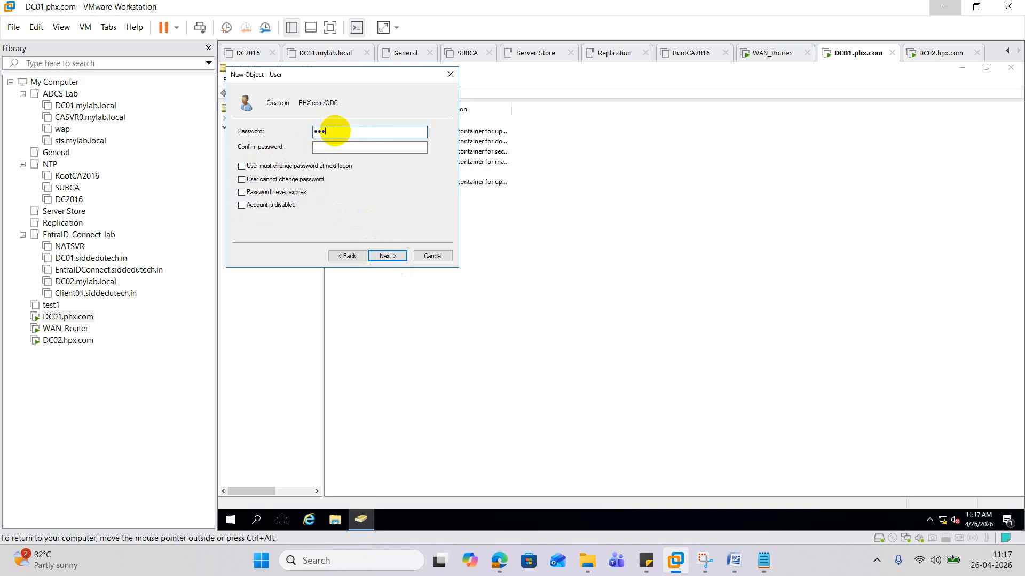
{"action": "type", "text": "•••••••••••"}
{"action": "key", "text": "Tab"}
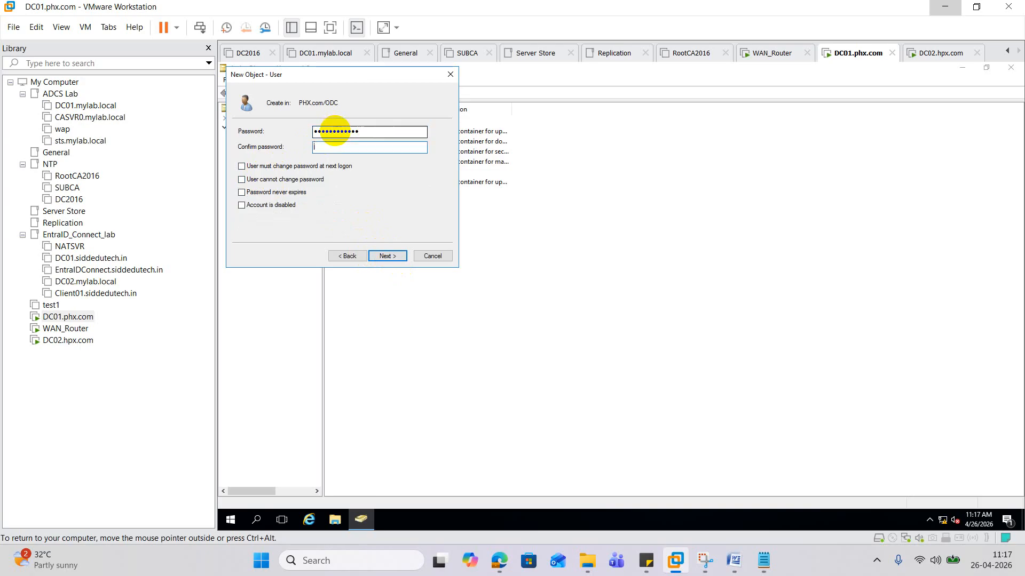
{"action": "type", "text": "••••••••••••"}
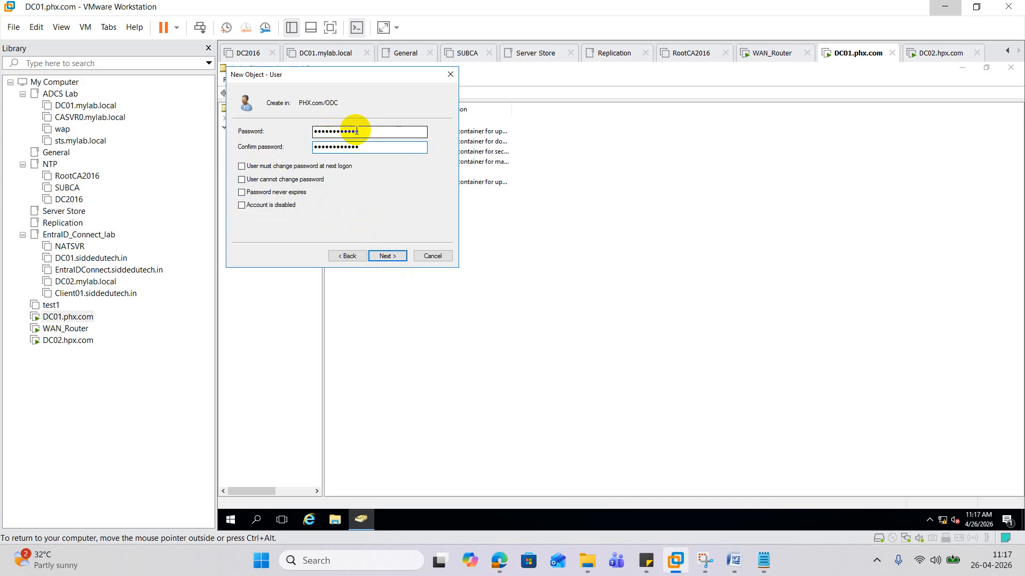
{"action": "left_click", "coordinate": [391, 256]}
{"action": "left_click", "coordinate": [396, 255]}
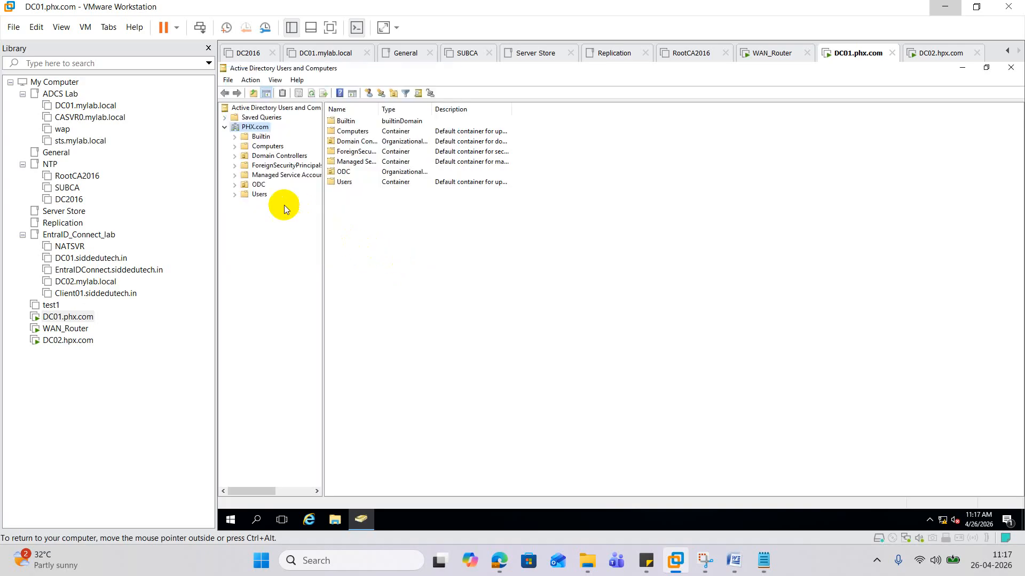
- Start another new user in ODC named Admin2 with its logon name
{"action": "right_click", "coordinate": [262, 186]}
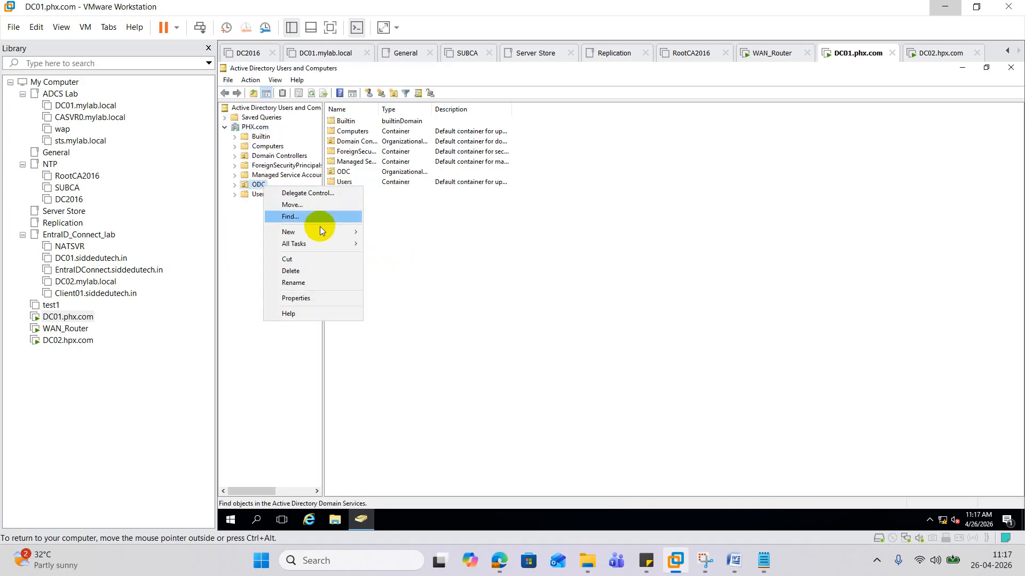
{"action": "mouse_move", "coordinate": [322, 231]}
{"action": "left_click", "coordinate": [406, 337]}
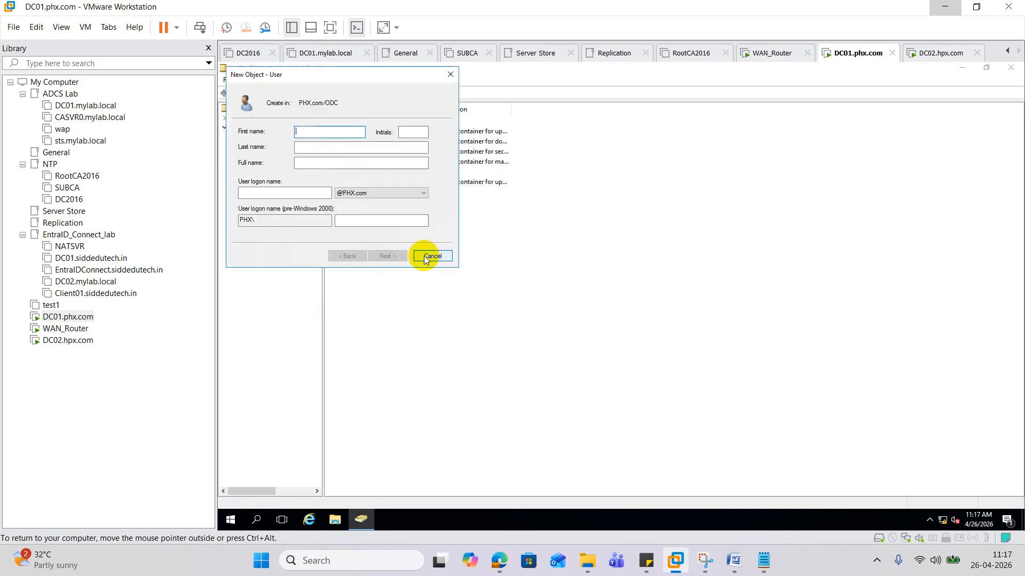
{"action": "type", "text": "Admin2"}
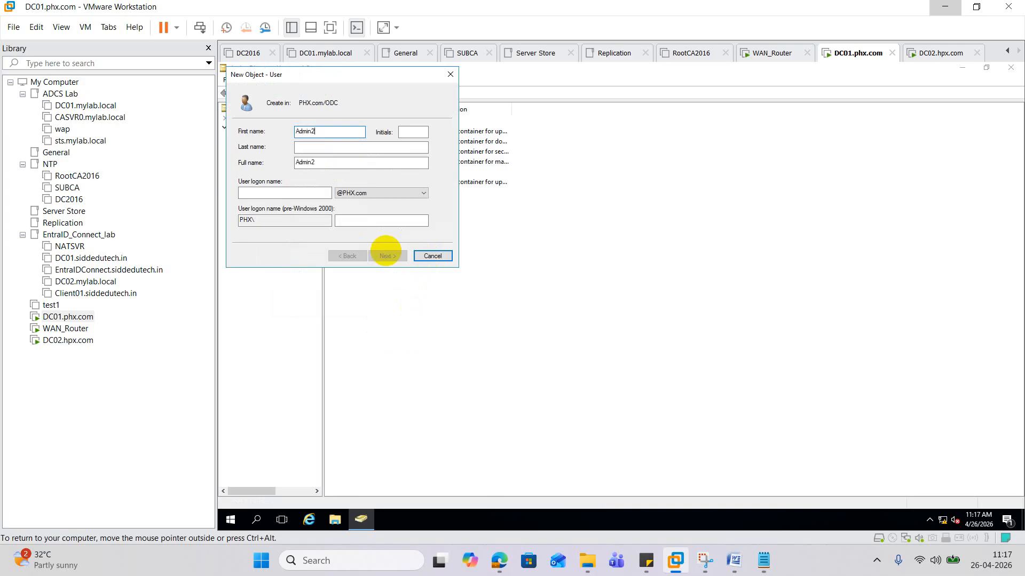
{"action": "key", "text": "Tab"}
{"action": "key", "text": "Tab"}
{"action": "key", "text": "Tab"}
{"action": "key", "text": "Tab"}
{"action": "type", "text": "A"}
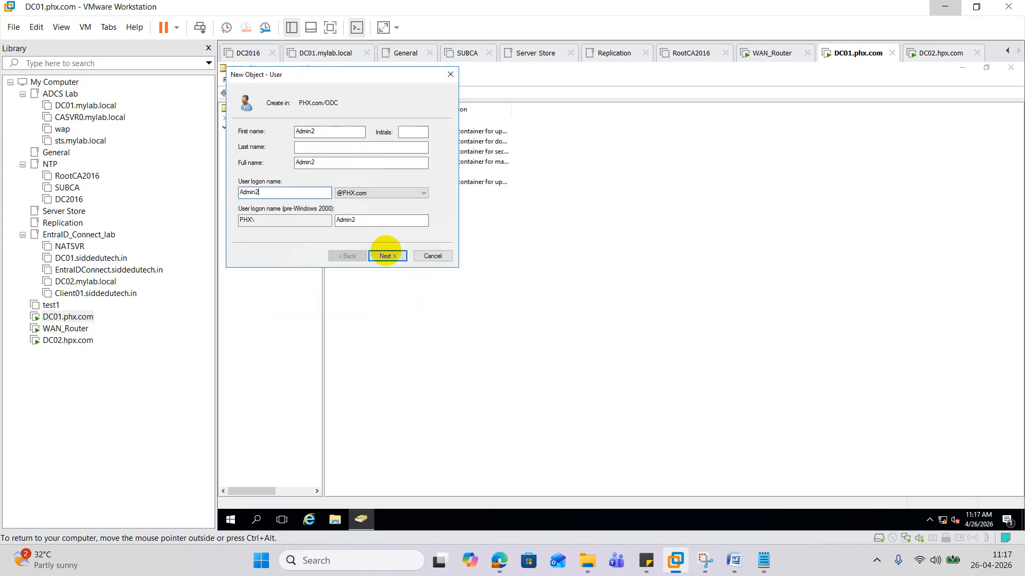
{"action": "left_click", "coordinate": [389, 257]}
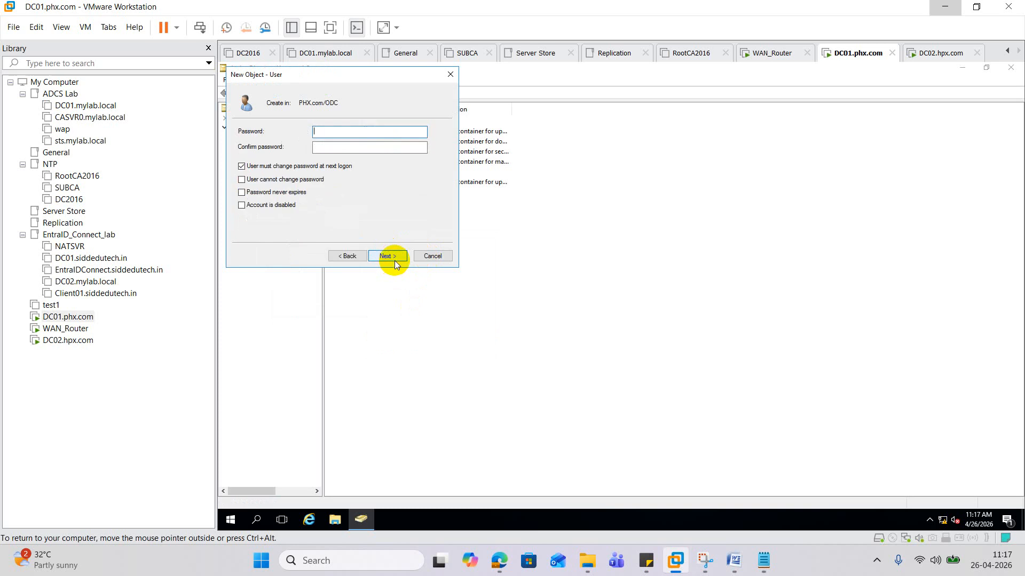
- Give Admin2 a password with no change required at next logon and finish
{"action": "left_click", "coordinate": [277, 165]}
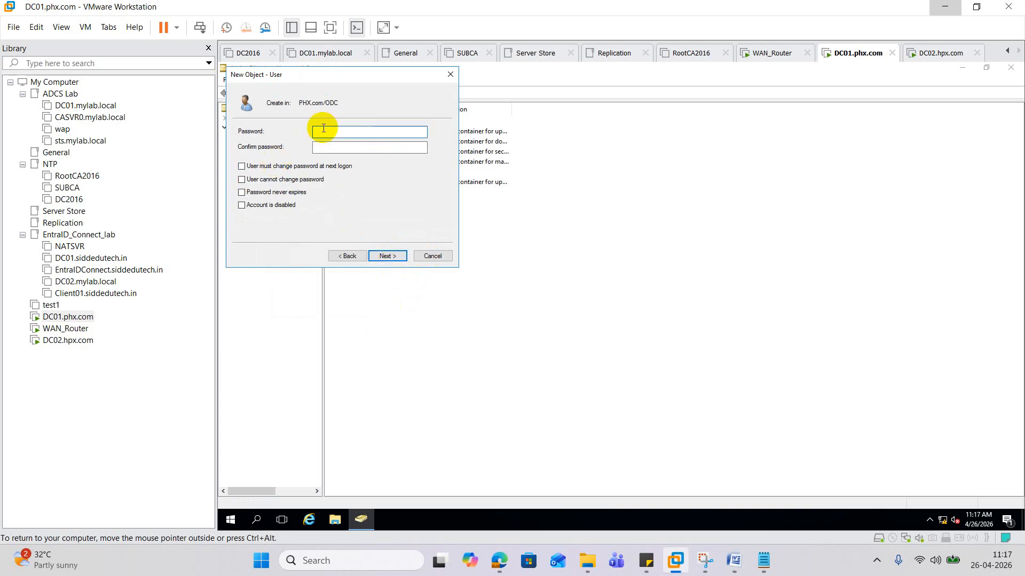
{"action": "left_click", "coordinate": [324, 128]}
{"action": "type", "text": "•••••••••"}
{"action": "key", "text": "Tab"}
{"action": "type", "text": "•••"}
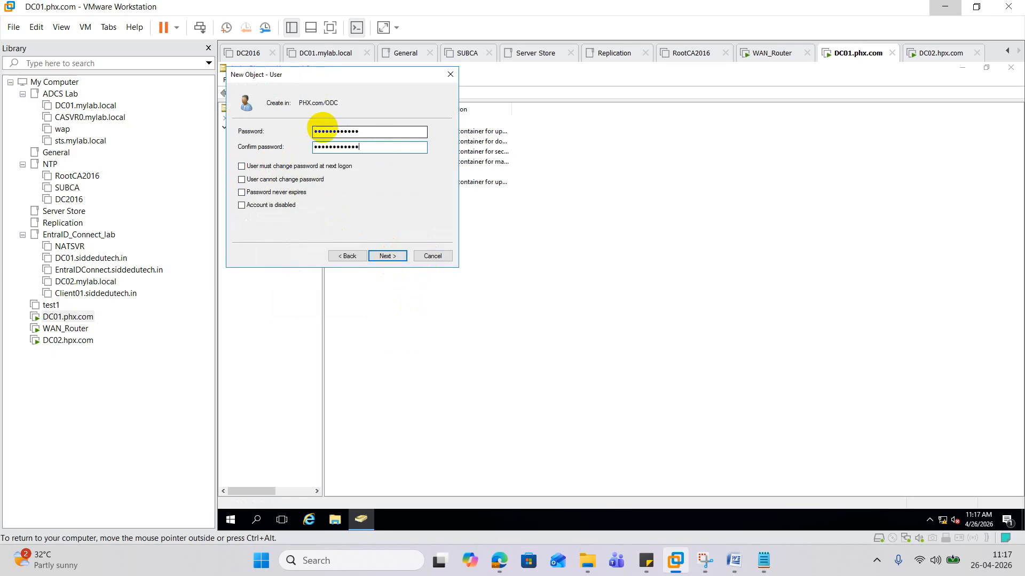
{"action": "left_click", "coordinate": [387, 257]}
{"action": "left_click", "coordinate": [389, 256]}
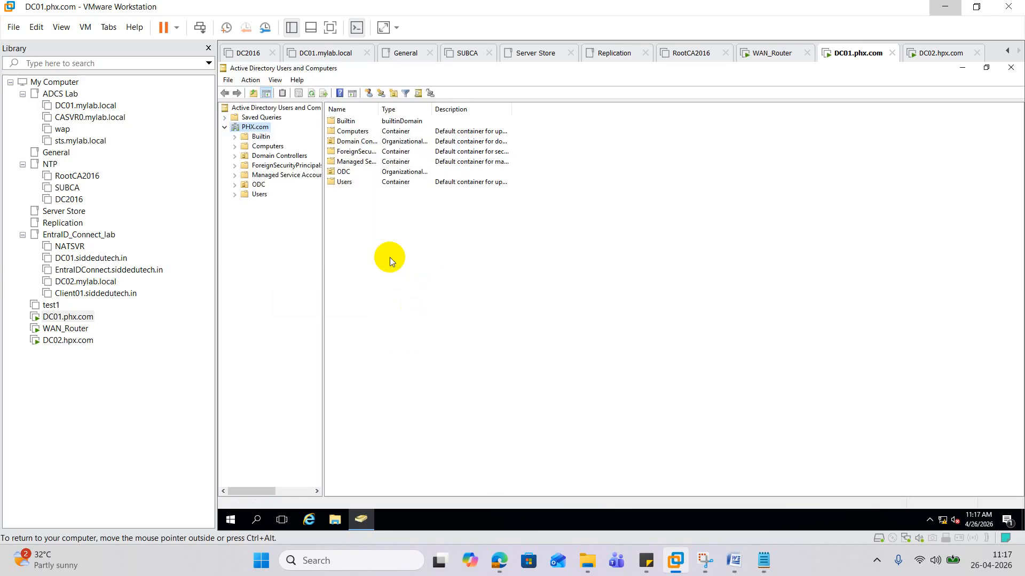
- Start a new InetOrgPerson object in ODC, then cancel it
{"action": "left_click", "coordinate": [258, 185]}
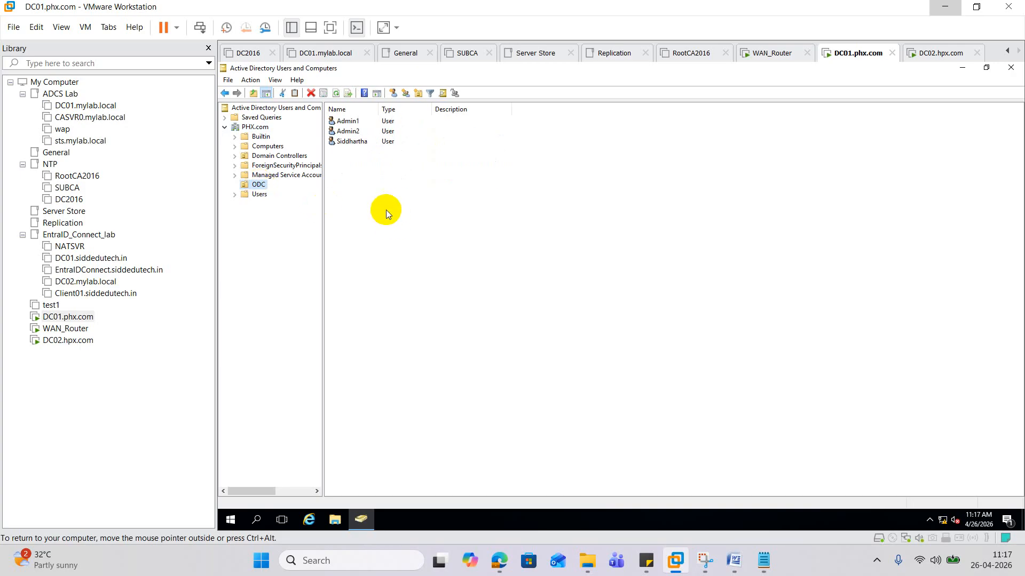
{"action": "right_click", "coordinate": [370, 197]}
{"action": "mouse_move", "coordinate": [431, 243]}
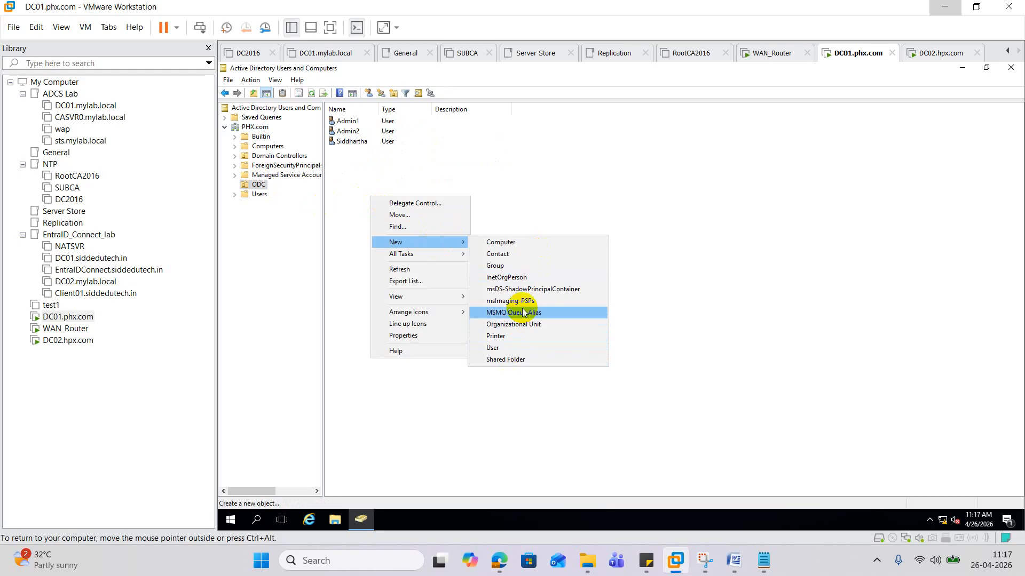
{"action": "left_click", "coordinate": [512, 277]}
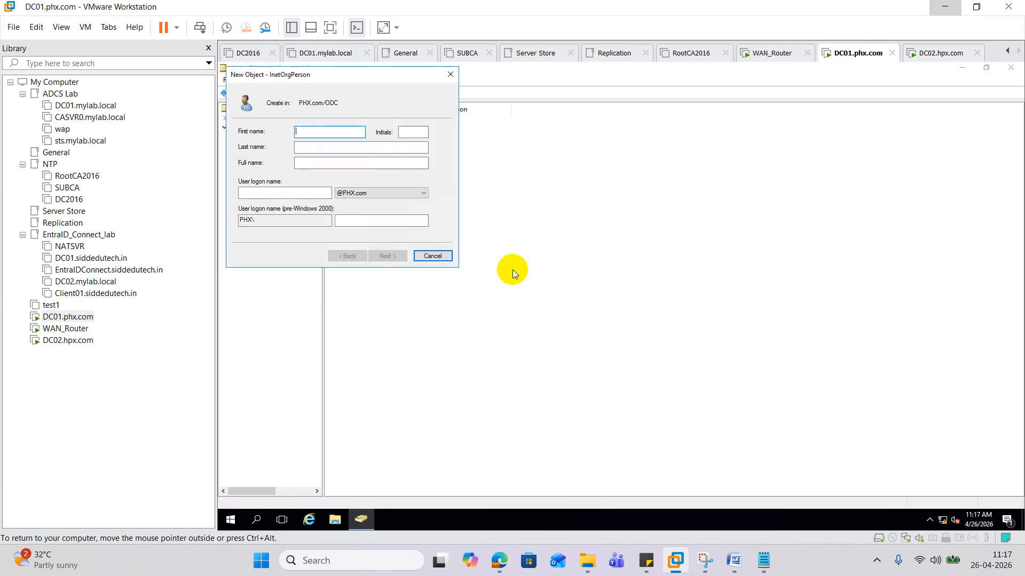
{"action": "left_click", "coordinate": [446, 75]}
- Create the AdminGroup security group in ODC
{"action": "right_click", "coordinate": [428, 175]}
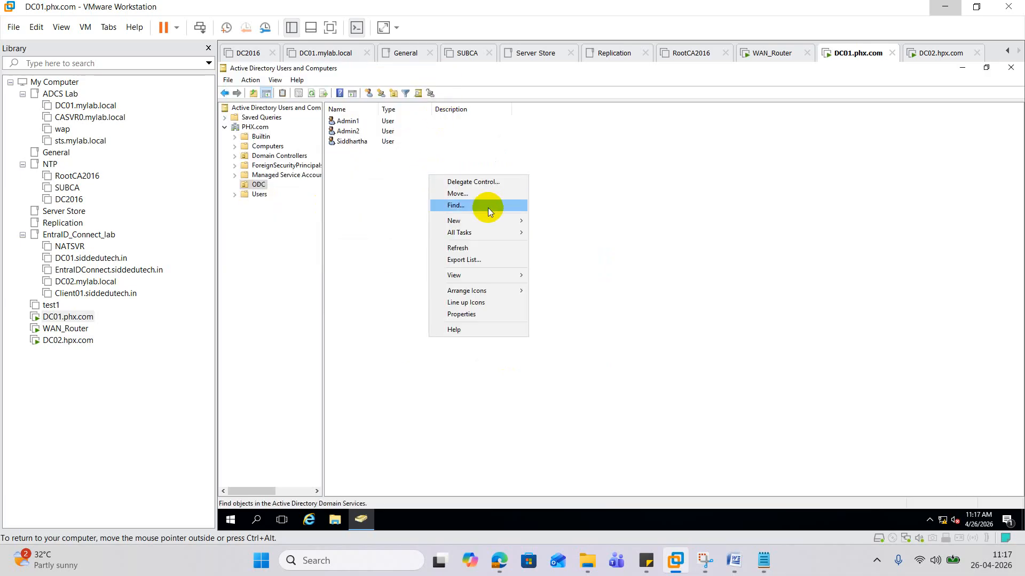
{"action": "mouse_move", "coordinate": [498, 216]}
{"action": "left_click", "coordinate": [579, 244]}
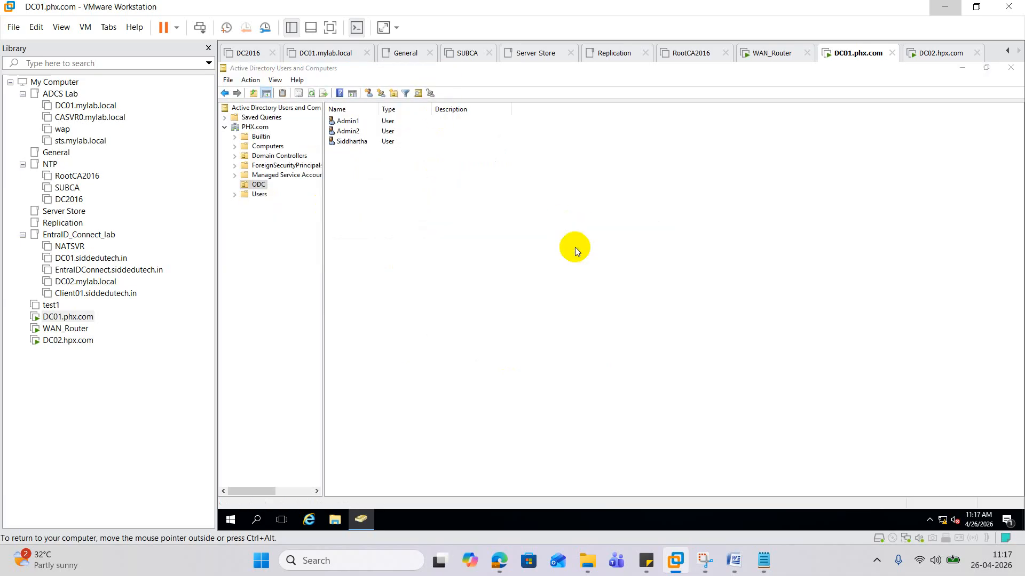
{"action": "type", "text": "Admin"}
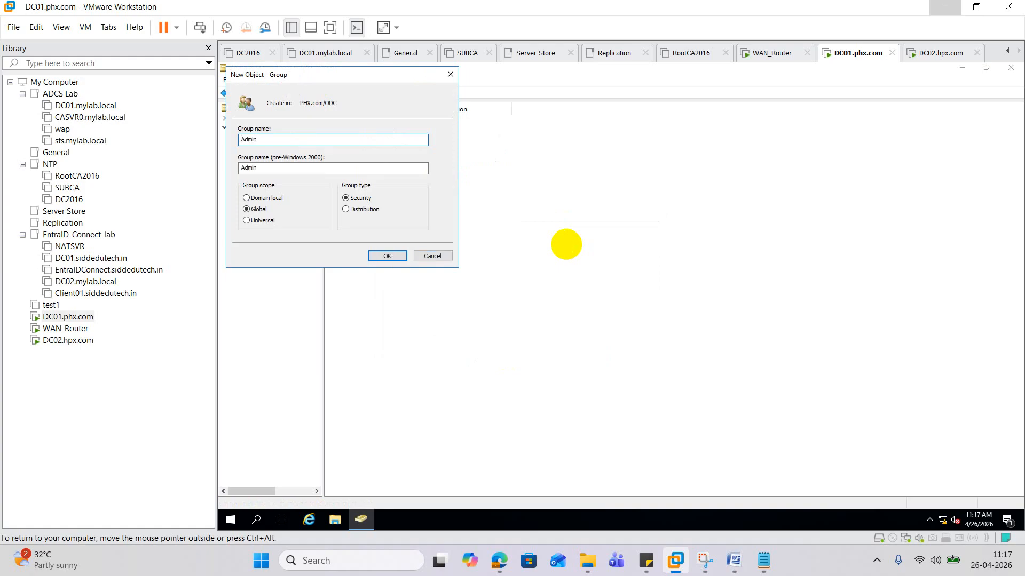
{"action": "type", "text": "Group"}
{"action": "left_click", "coordinate": [388, 256]}
- Create the UserGroup security group in ODC, then open Admin1's properties
{"action": "right_click", "coordinate": [368, 206]}
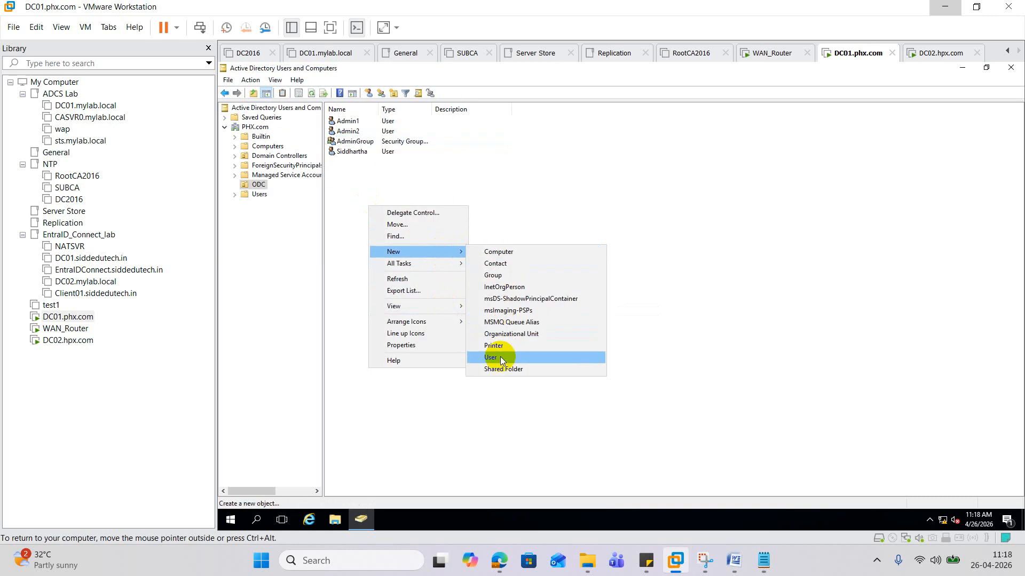
{"action": "left_click", "coordinate": [498, 276]}
{"action": "type", "text": "UserGroup"}
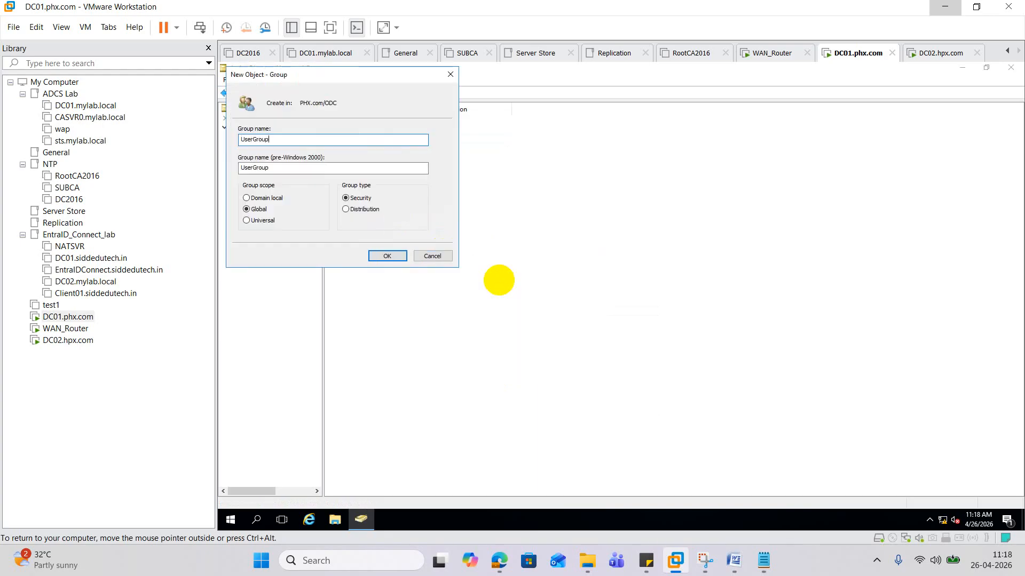
{"action": "left_click", "coordinate": [405, 255]}
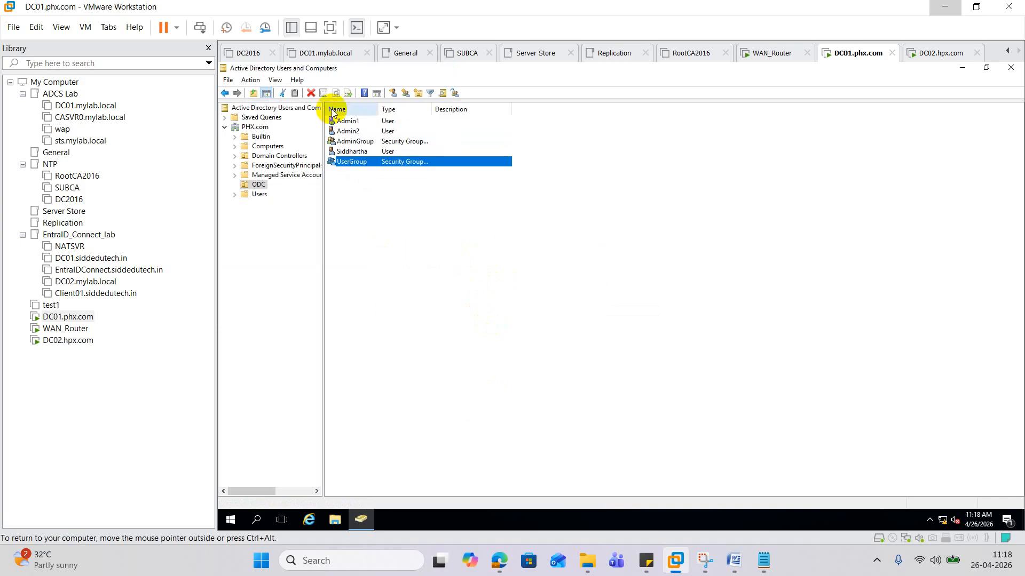
{"action": "left_click", "coordinate": [337, 128]}
{"action": "double_click", "coordinate": [342, 121]}
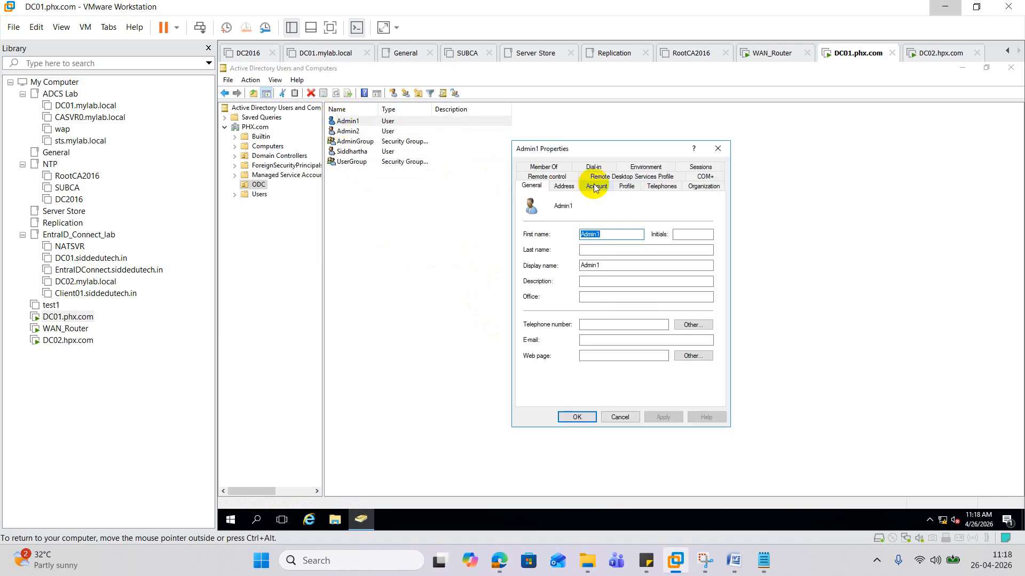
- Add Admin1 to AdminGroup via Member Of and close its properties
{"action": "left_click", "coordinate": [543, 166]}
{"action": "left_click", "coordinate": [554, 314]}
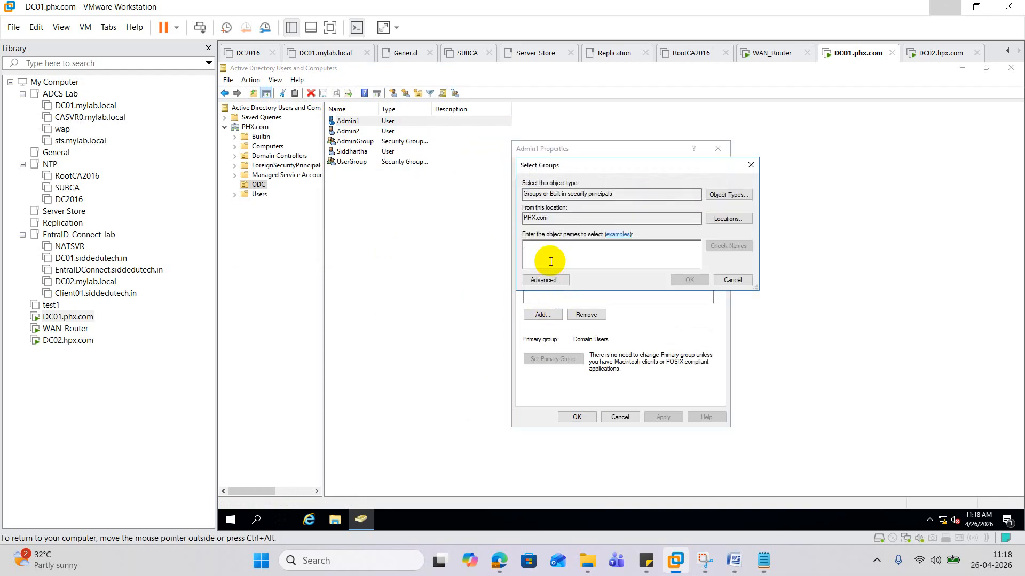
{"action": "type", "text": "Admin"}
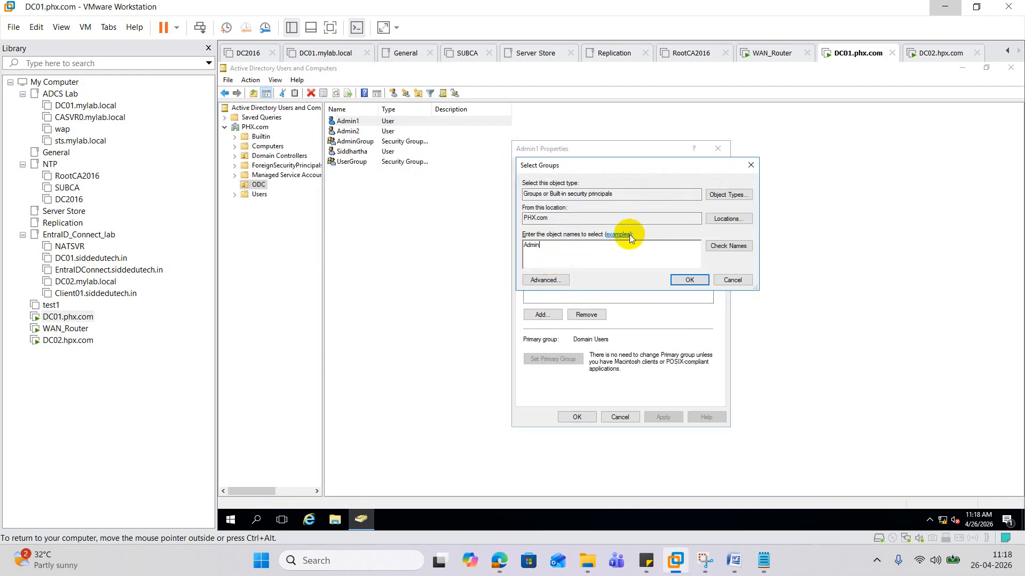
{"action": "left_click", "coordinate": [728, 245]}
{"action": "left_click", "coordinate": [564, 250]}
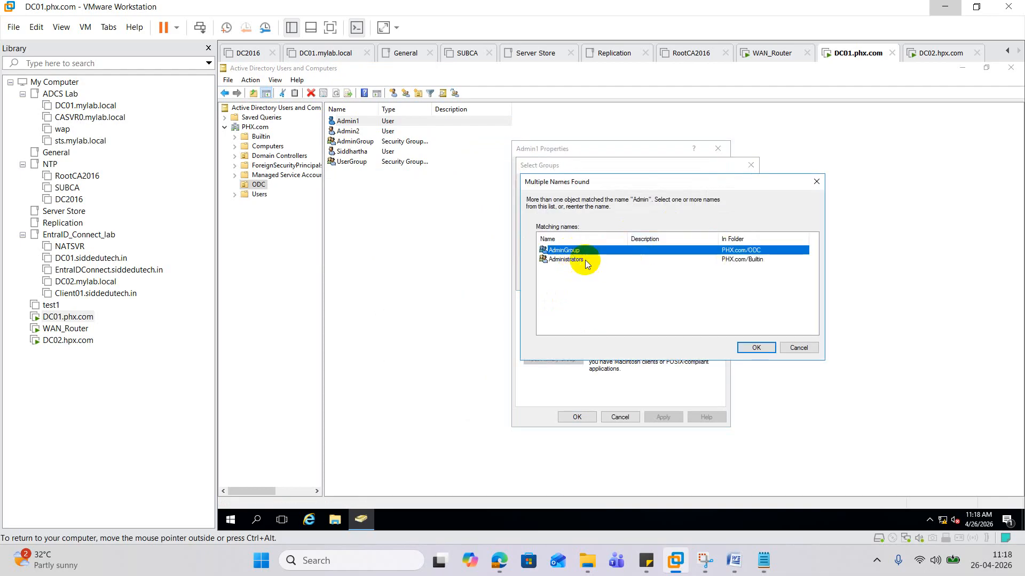
{"action": "left_click", "coordinate": [754, 348]}
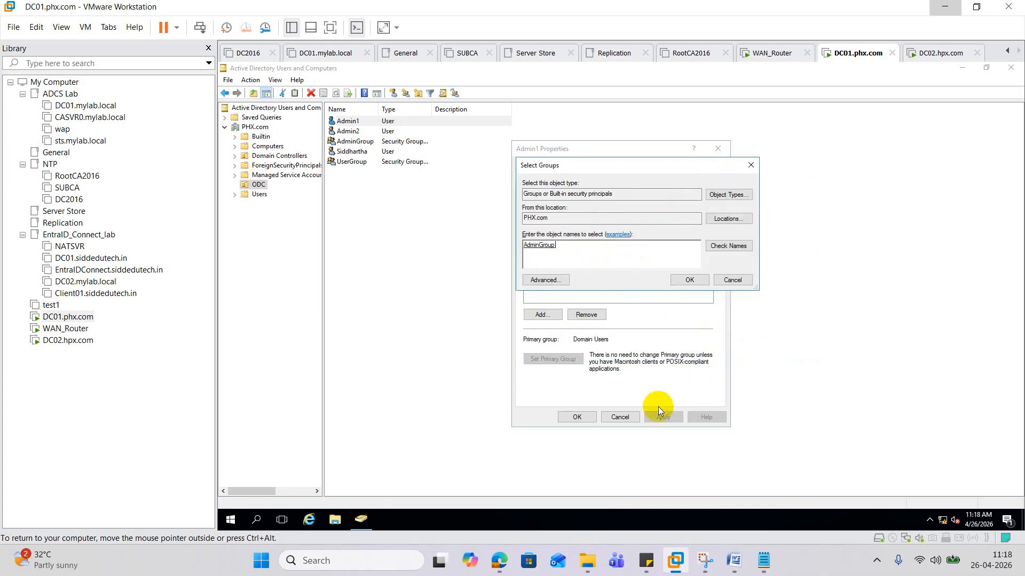
{"action": "left_click", "coordinate": [690, 280]}
{"action": "left_click", "coordinate": [570, 416]}
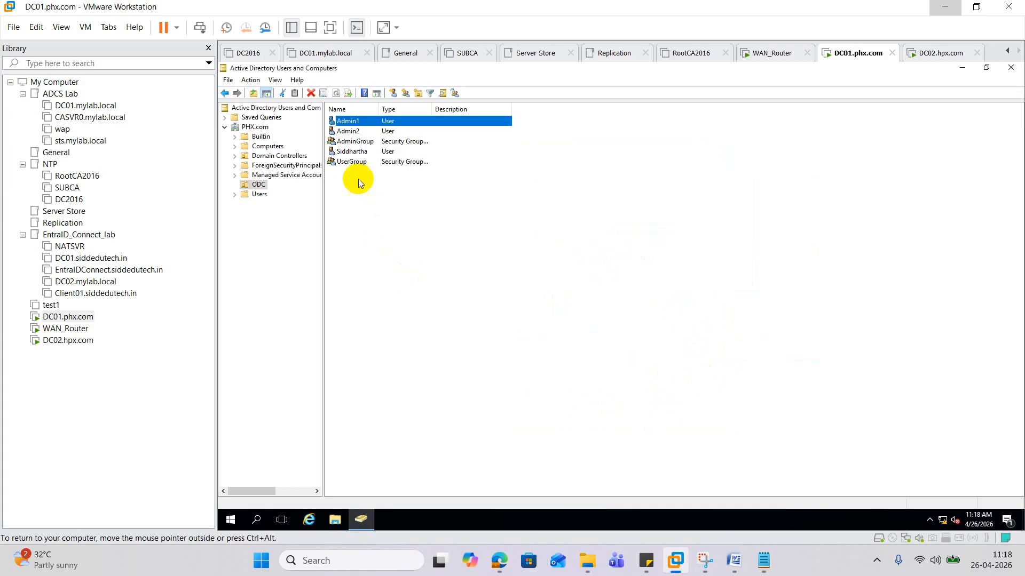
- Add Admin2 to UserGroup, apply and close its properties
{"action": "left_click", "coordinate": [350, 131]}
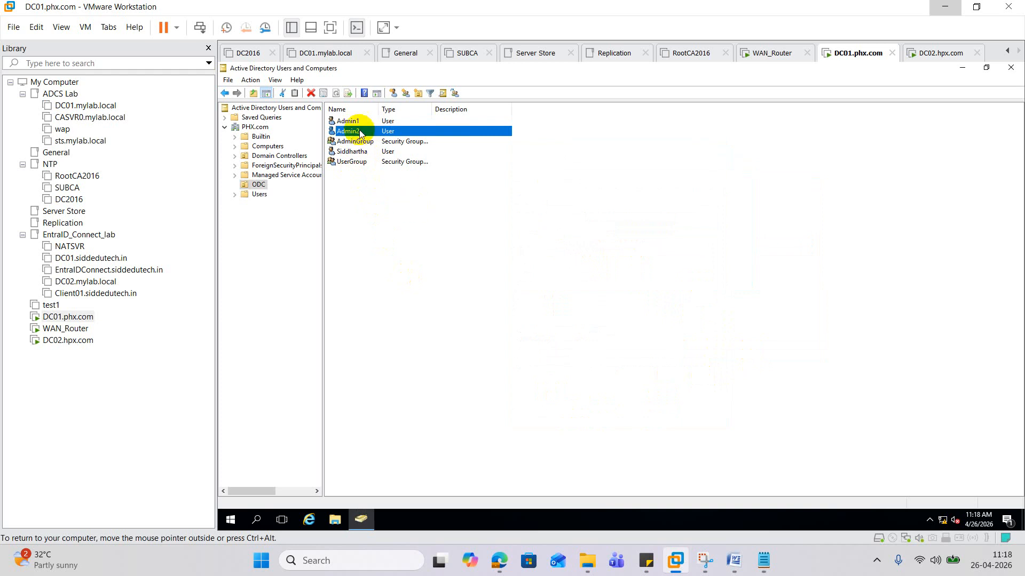
{"action": "double_click", "coordinate": [360, 133]}
{"action": "left_click", "coordinate": [541, 166]}
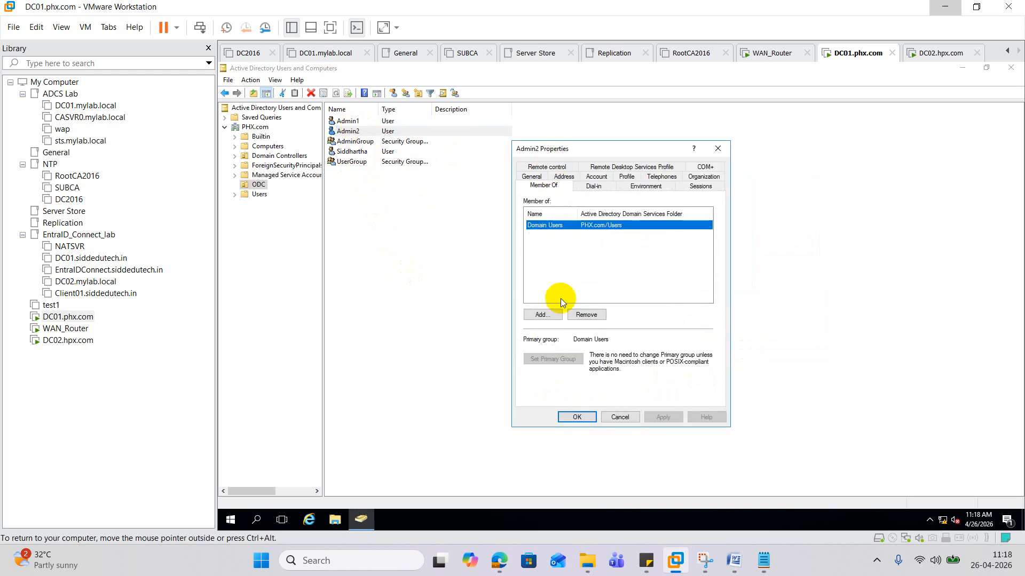
{"action": "left_click", "coordinate": [542, 314]}
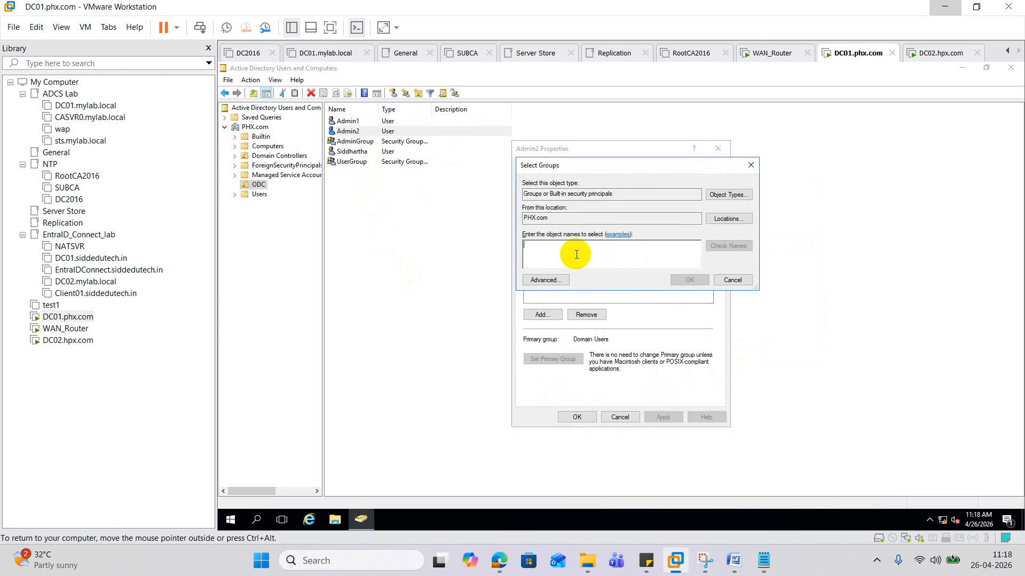
{"action": "type", "text": "user"}
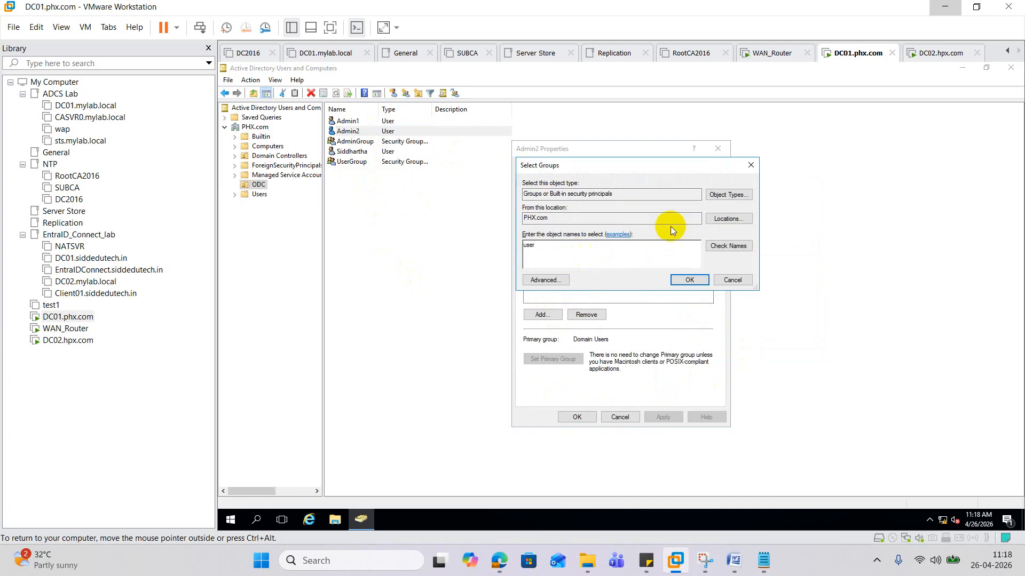
{"action": "left_click", "coordinate": [724, 244]}
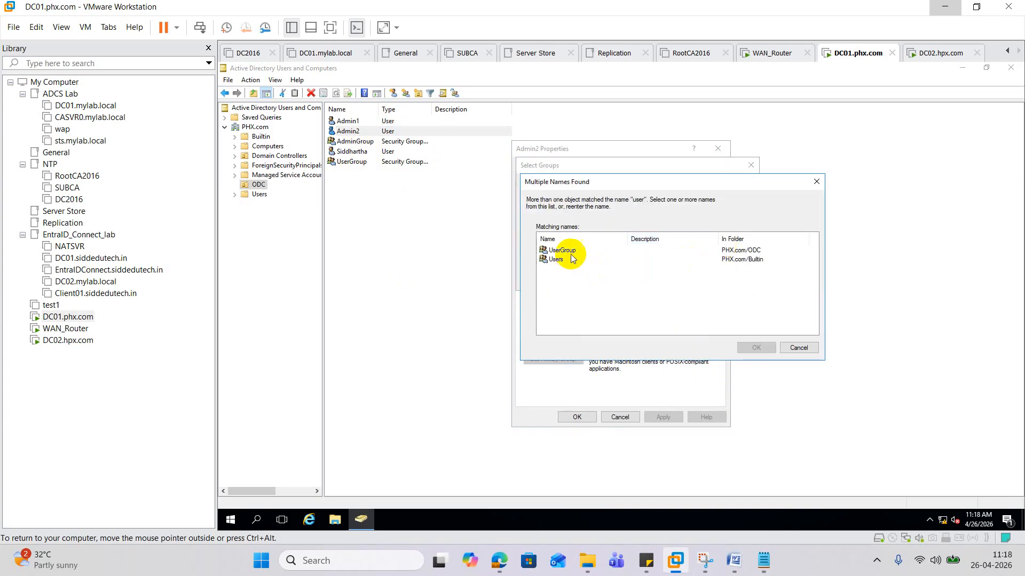
{"action": "left_click", "coordinate": [560, 251]}
{"action": "left_click", "coordinate": [755, 348]}
{"action": "left_click", "coordinate": [694, 282]}
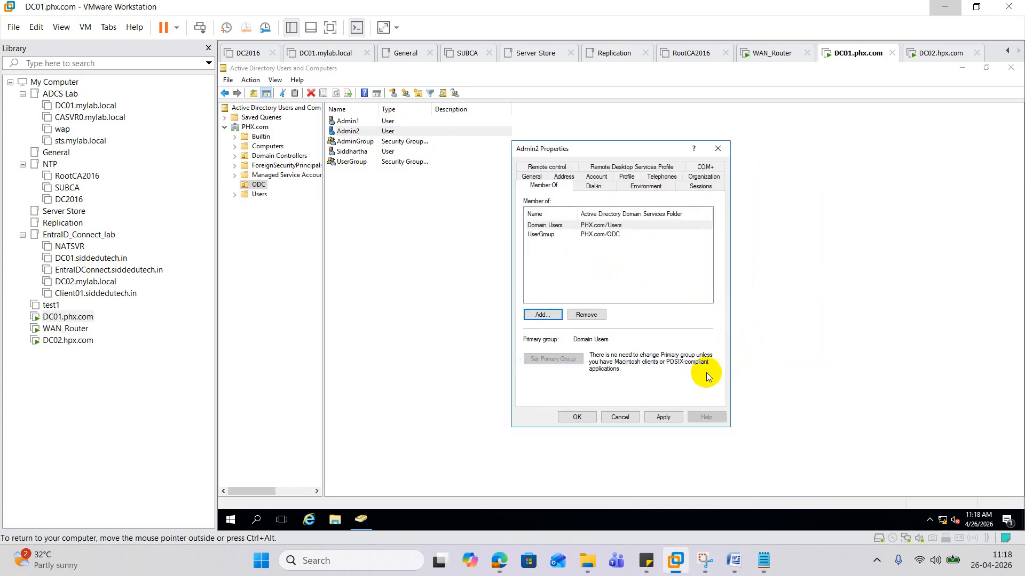
{"action": "left_click", "coordinate": [665, 418]}
{"action": "left_click", "coordinate": [582, 418]}
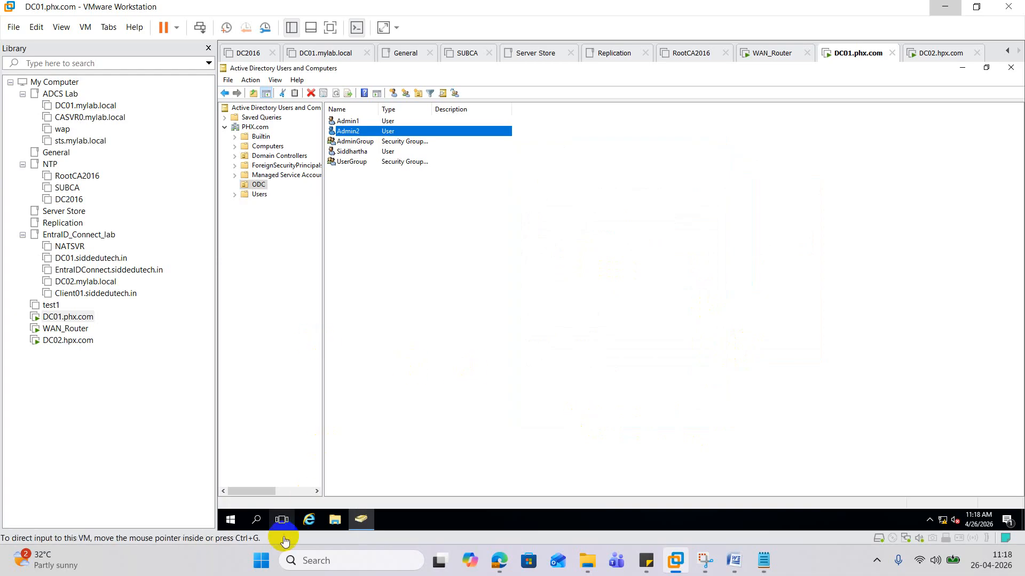
- Launch gpmc.msc maximized and expand the tree down to the PHX.com domain
{"action": "left_click", "coordinate": [256, 520]}
{"action": "left_click", "coordinate": [273, 499]}
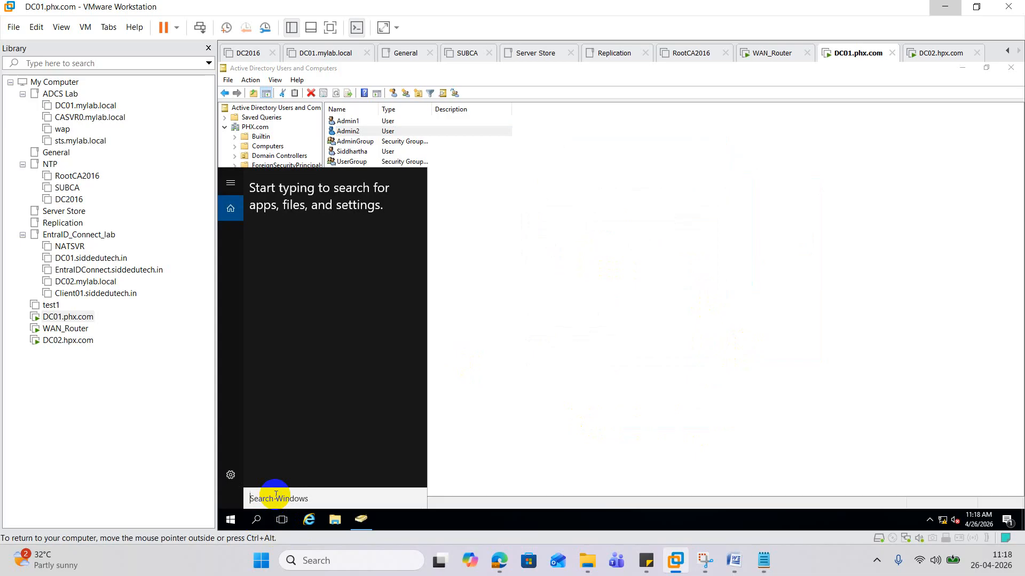
{"action": "type", "text": "gpmc."}
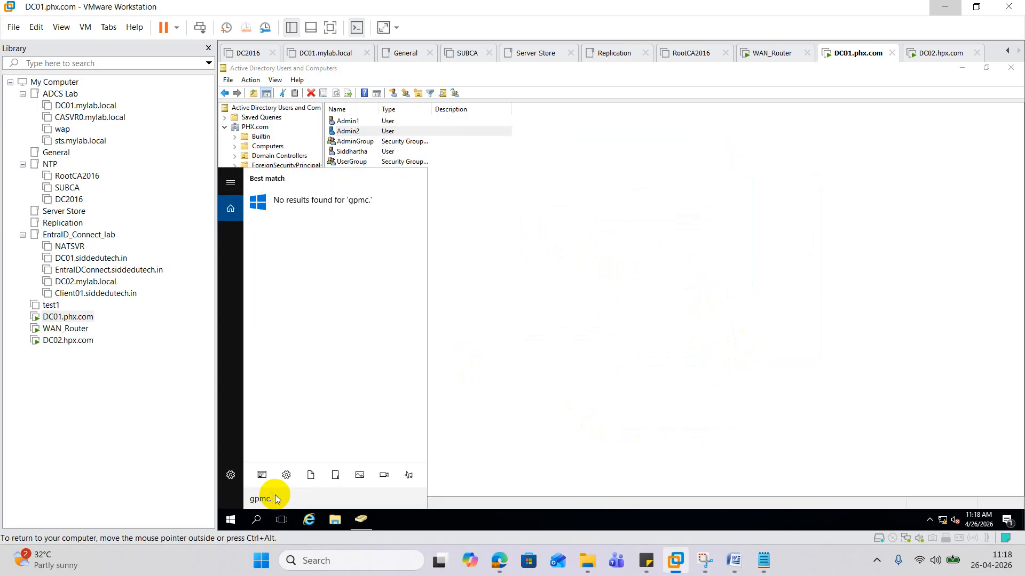
{"action": "type", "text": "msc"}
{"action": "key", "text": "Return"}
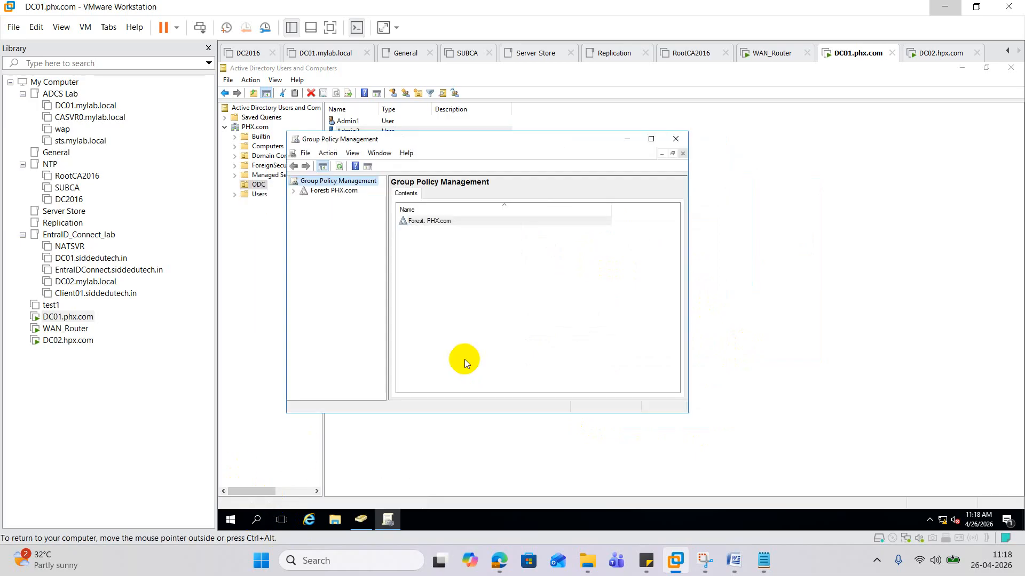
{"action": "left_click", "coordinate": [650, 138]}
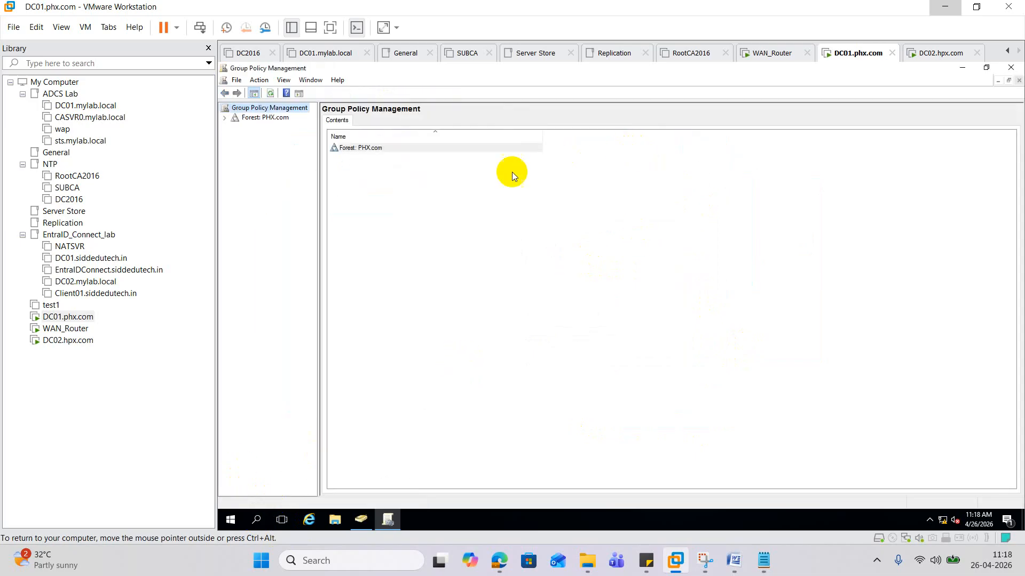
{"action": "left_click", "coordinate": [226, 118]}
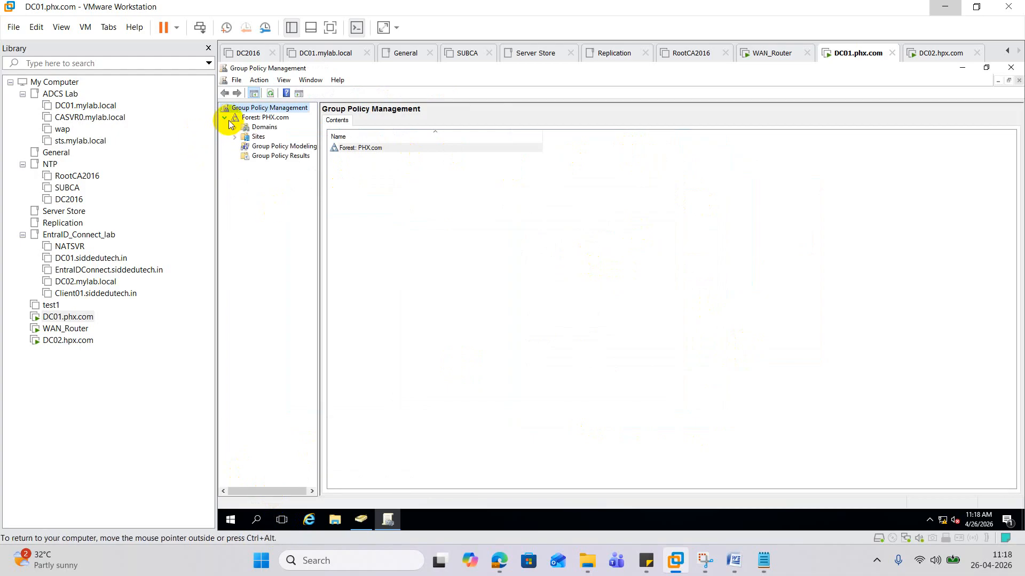
{"action": "left_click", "coordinate": [235, 127]}
{"action": "left_click", "coordinate": [244, 137]}
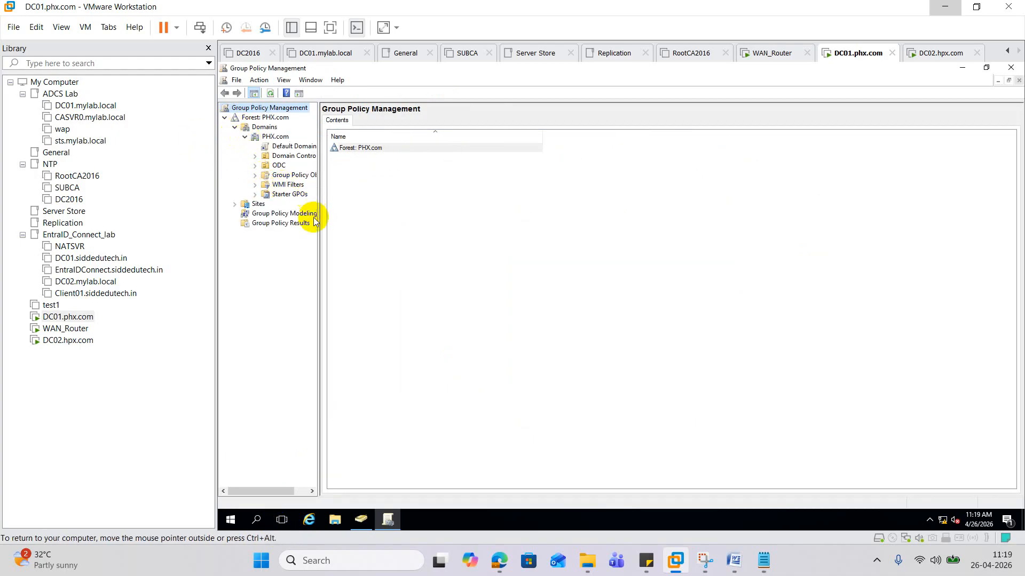
{"action": "left_click_drag", "start_coordinate": [319, 229], "coordinate": [448, 235]}
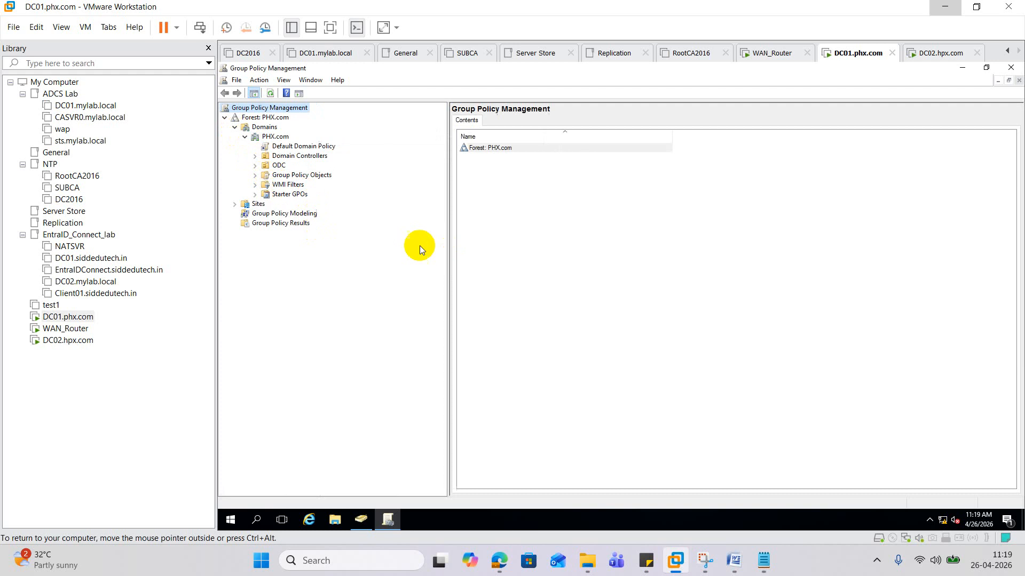
- Create a new GPO named WLPR under Group Policy Objects
{"action": "left_click", "coordinate": [256, 175]}
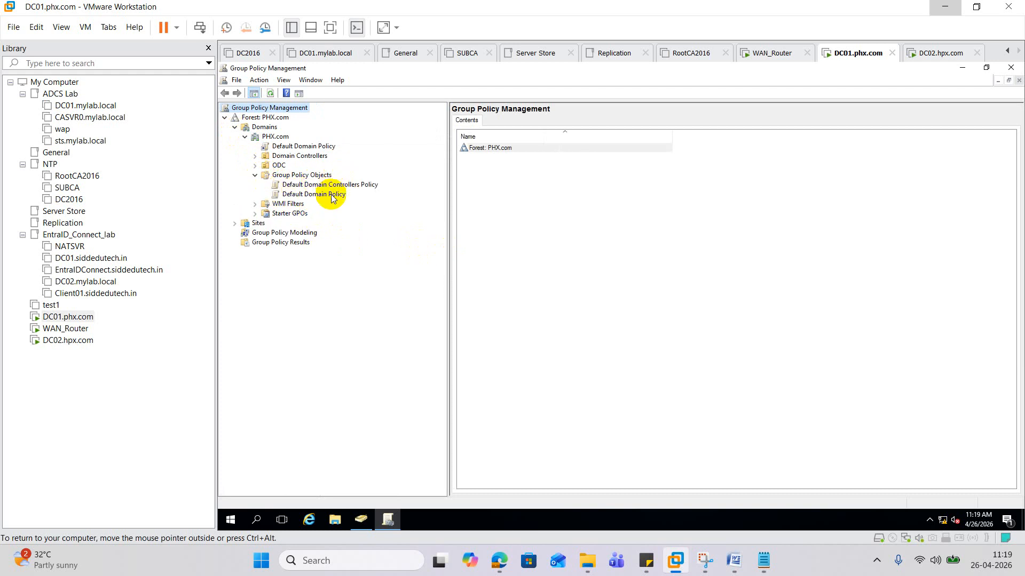
{"action": "right_click", "coordinate": [317, 176]}
{"action": "left_click", "coordinate": [357, 185]}
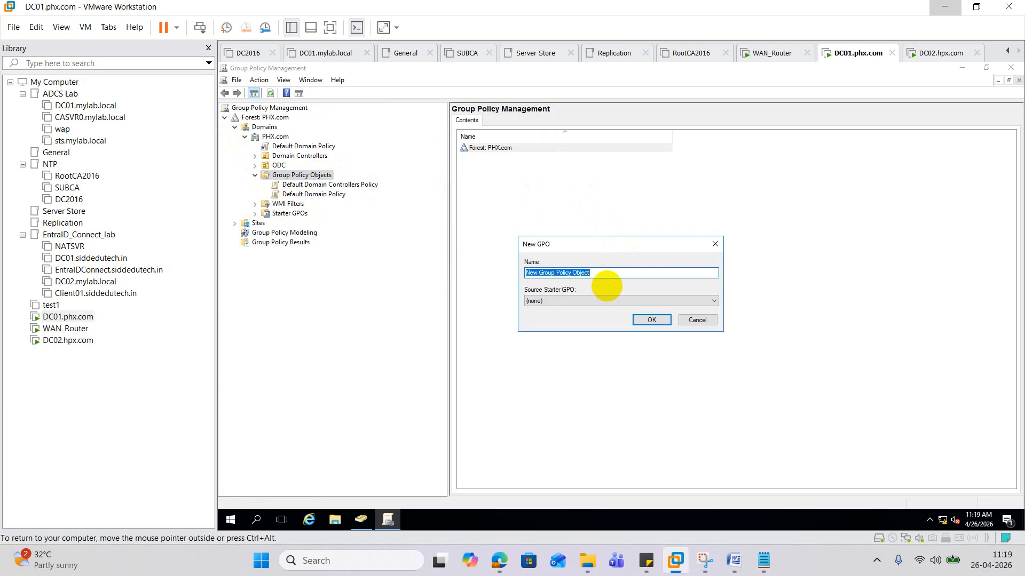
{"action": "type", "text": "WAL"}
{"action": "left_click", "coordinate": [649, 321]}
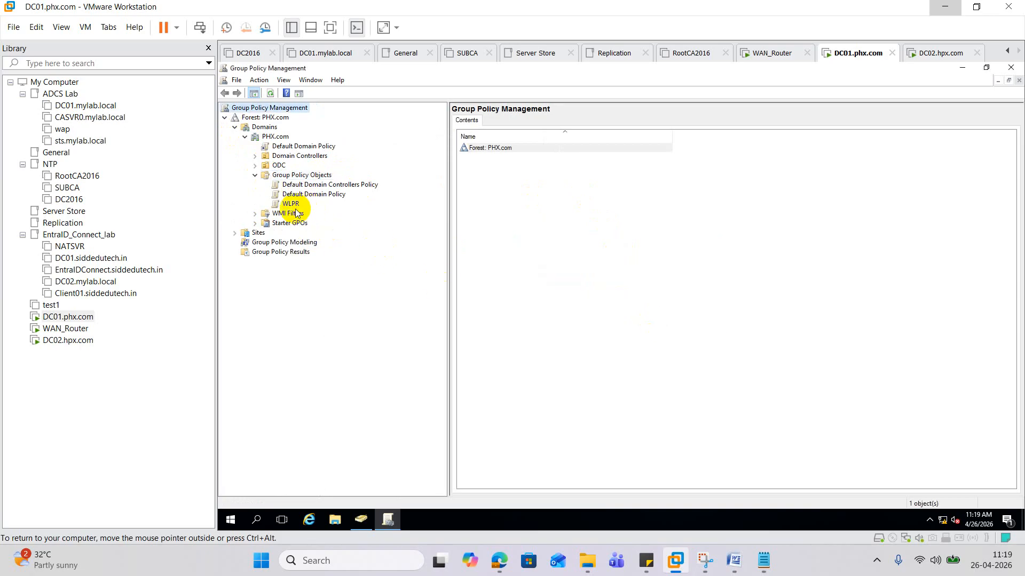
- View WLPR's empty settings report, then open and close it in the policy editor
{"action": "left_click", "coordinate": [288, 213]}
{"action": "left_click", "coordinate": [291, 203]}
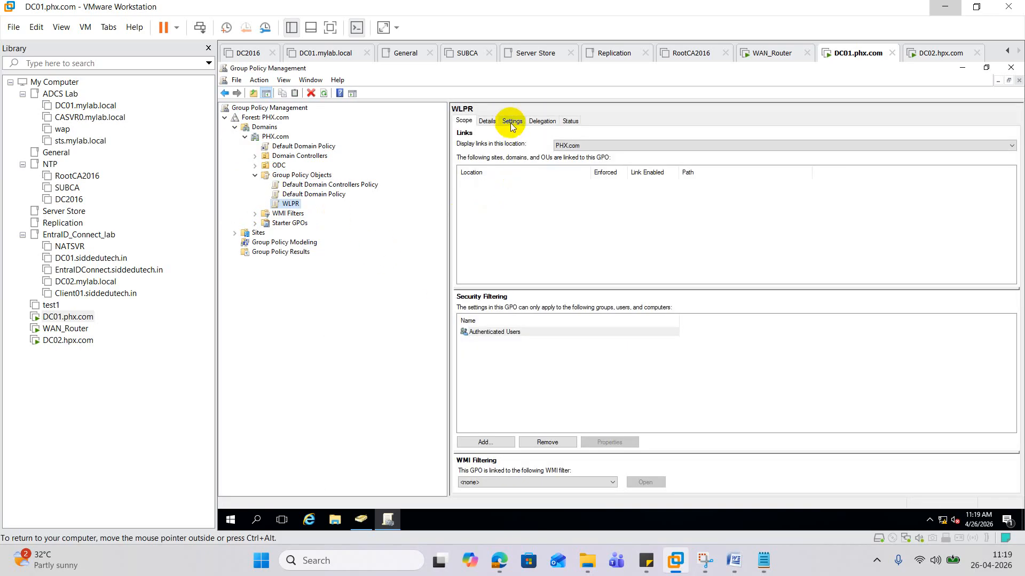
{"action": "left_click", "coordinate": [510, 121]}
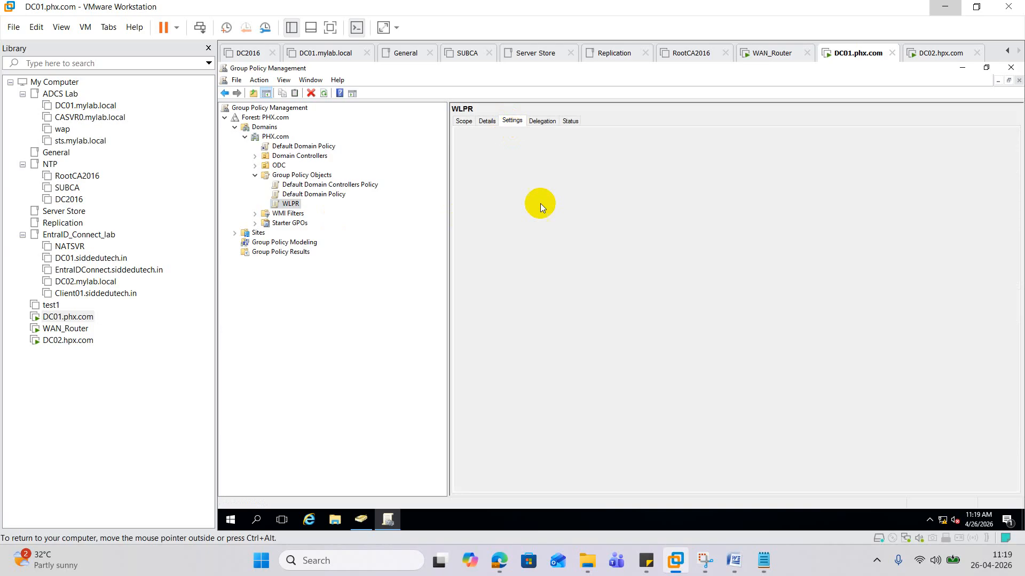
{"action": "left_click", "coordinate": [696, 216]}
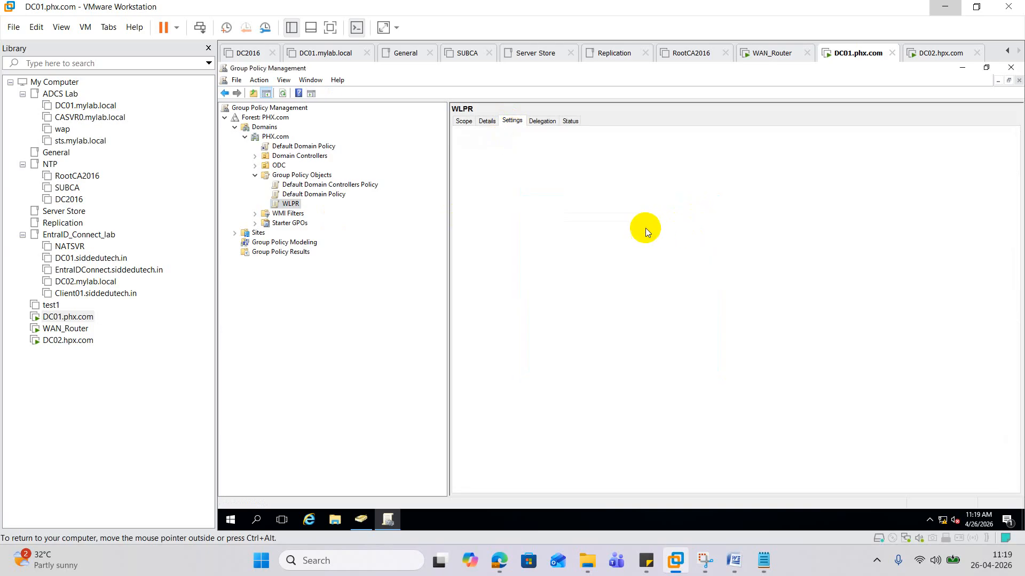
{"action": "right_click", "coordinate": [570, 204]}
{"action": "left_click", "coordinate": [597, 212]}
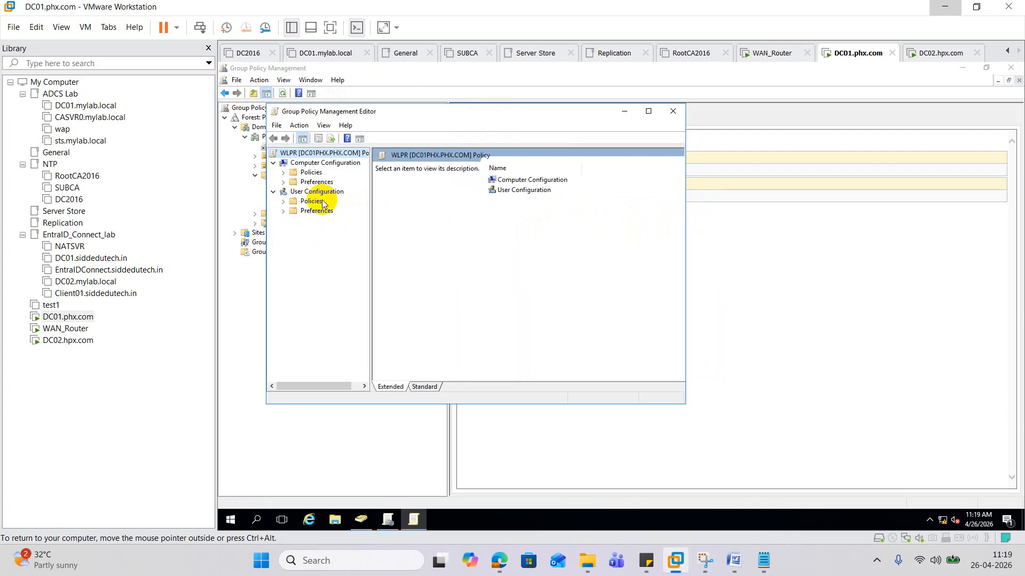
{"action": "left_click", "coordinate": [672, 111]}
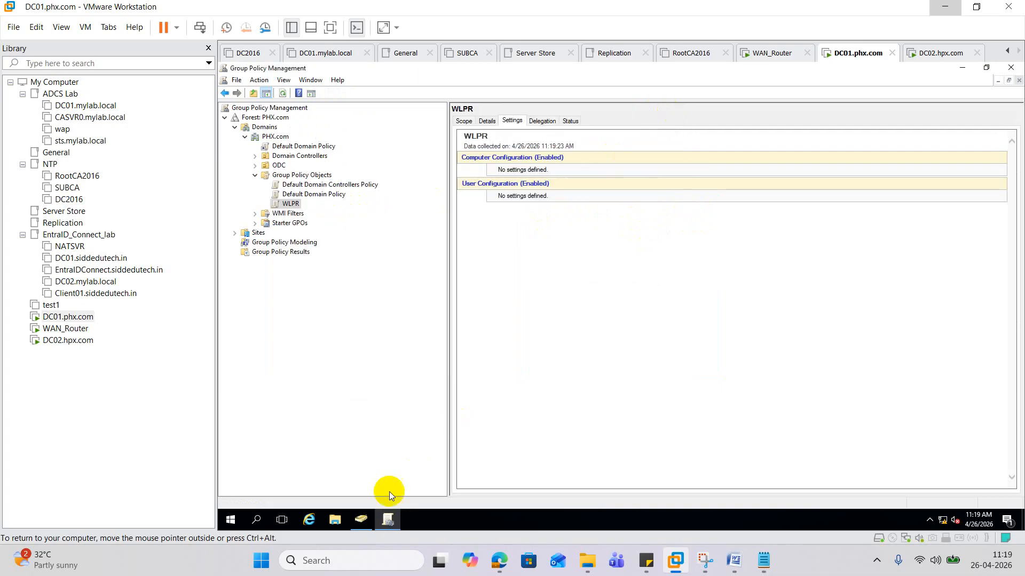
- Launch Paint and type PHX TO HPX in a text box mid-canvas
{"action": "left_click", "coordinate": [255, 520]}
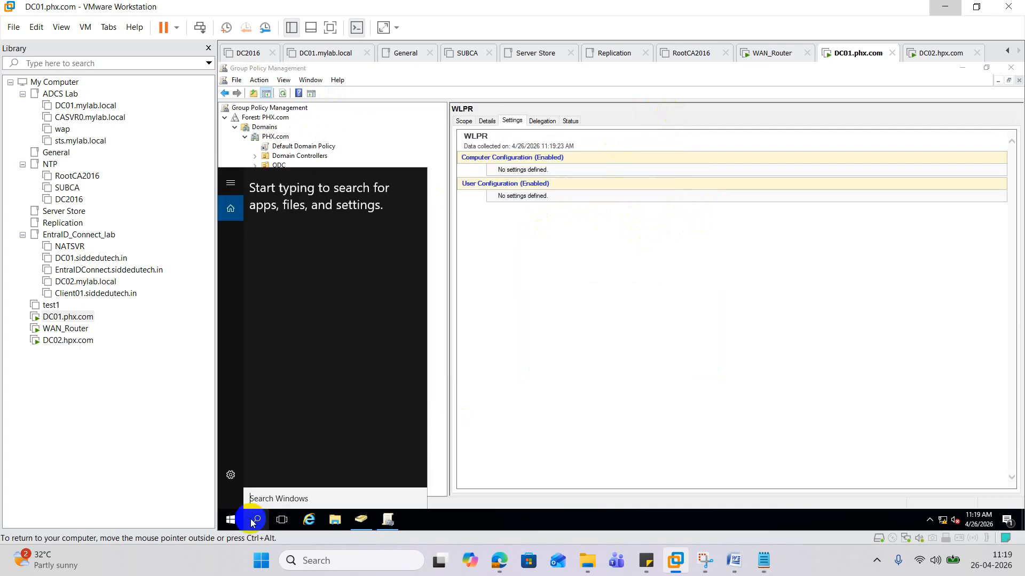
{"action": "type", "text": "paint"}
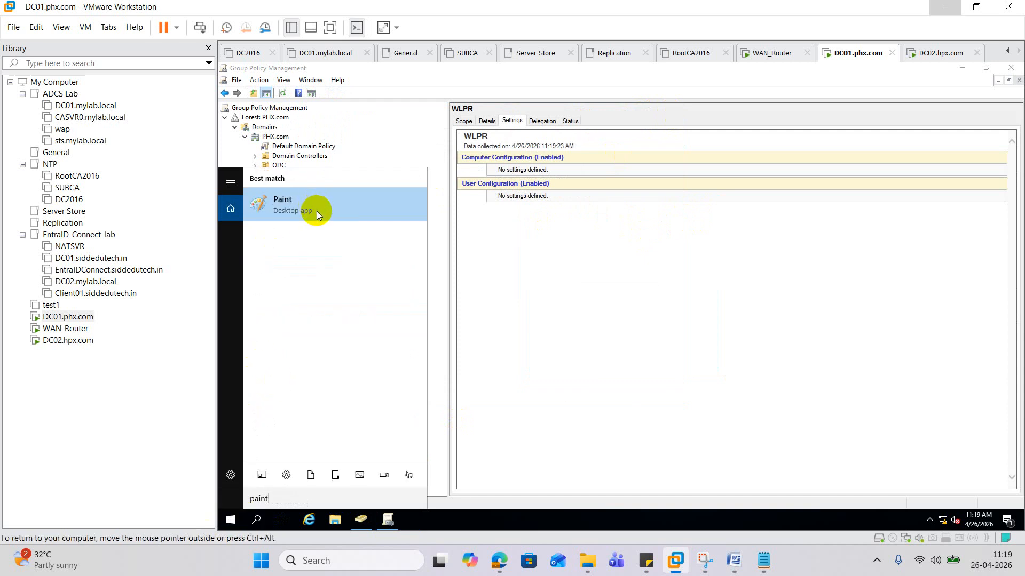
{"action": "left_click", "coordinate": [309, 208]}
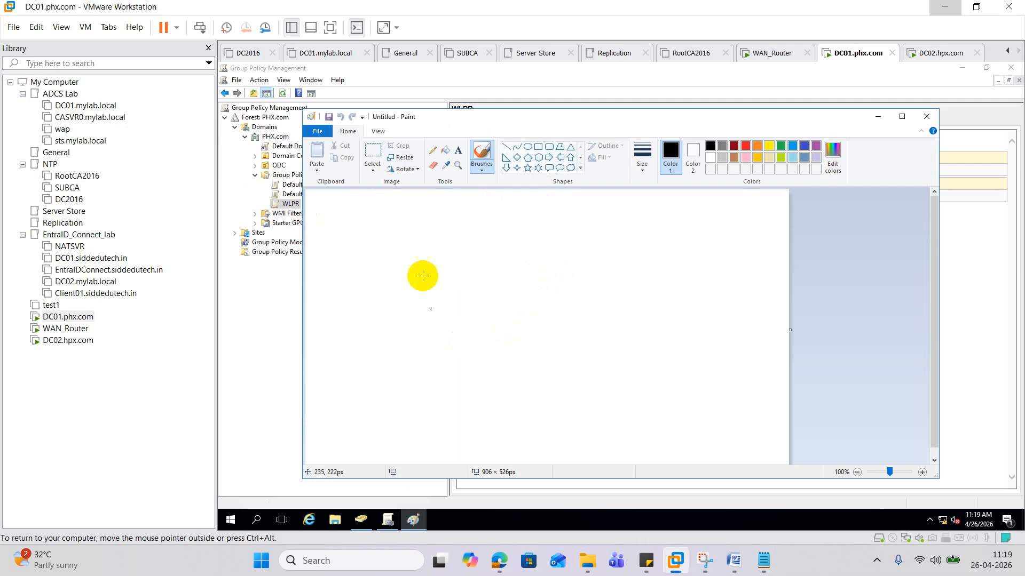
{"action": "left_click", "coordinate": [457, 151]}
{"action": "left_click_drag", "start_coordinate": [433, 293], "coordinate": [633, 313]}
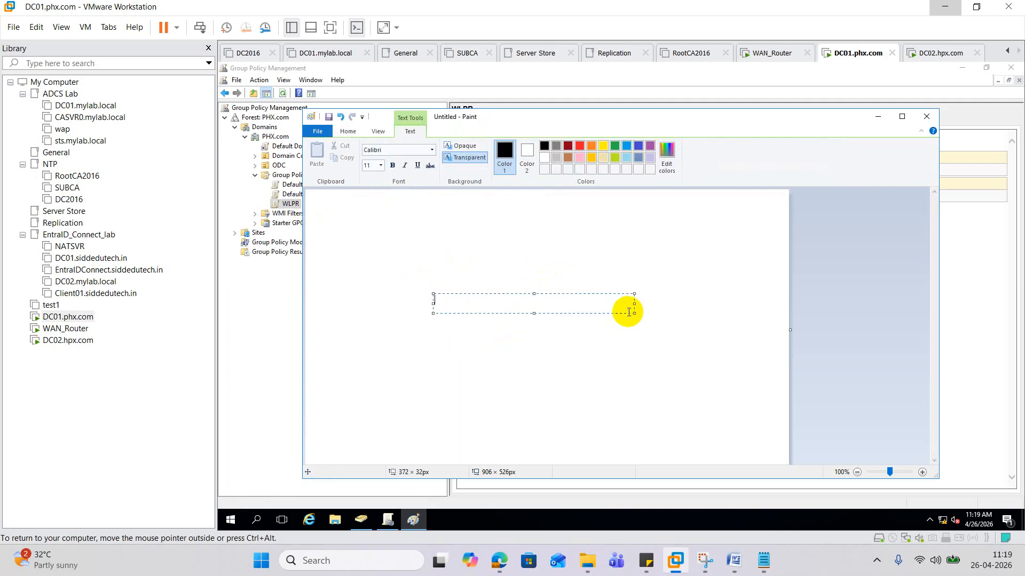
{"action": "type", "text": "PHX"}
{"action": "type", "text": "TO HPX"}
- Make the text 24-point bold and commit it to the canvas
{"action": "left_click_drag", "start_coordinate": [498, 300], "coordinate": [347, 290]}
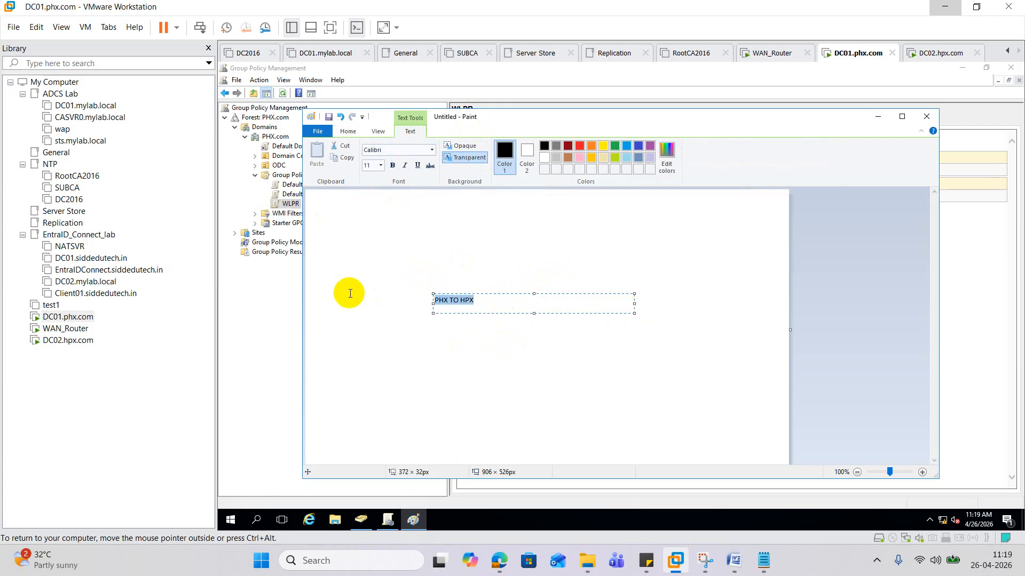
{"action": "left_click", "coordinate": [382, 166]}
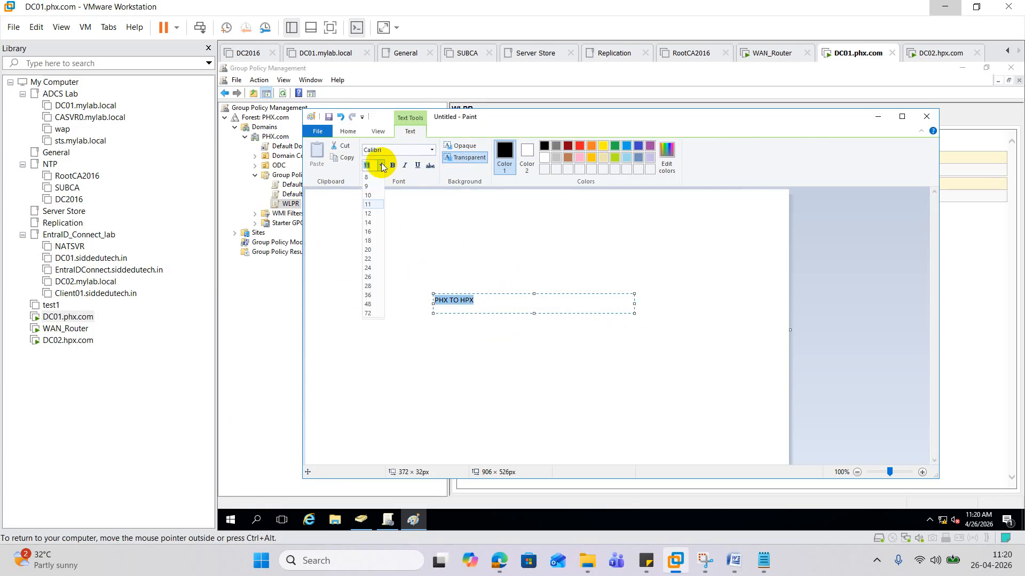
{"action": "left_click", "coordinate": [372, 269]}
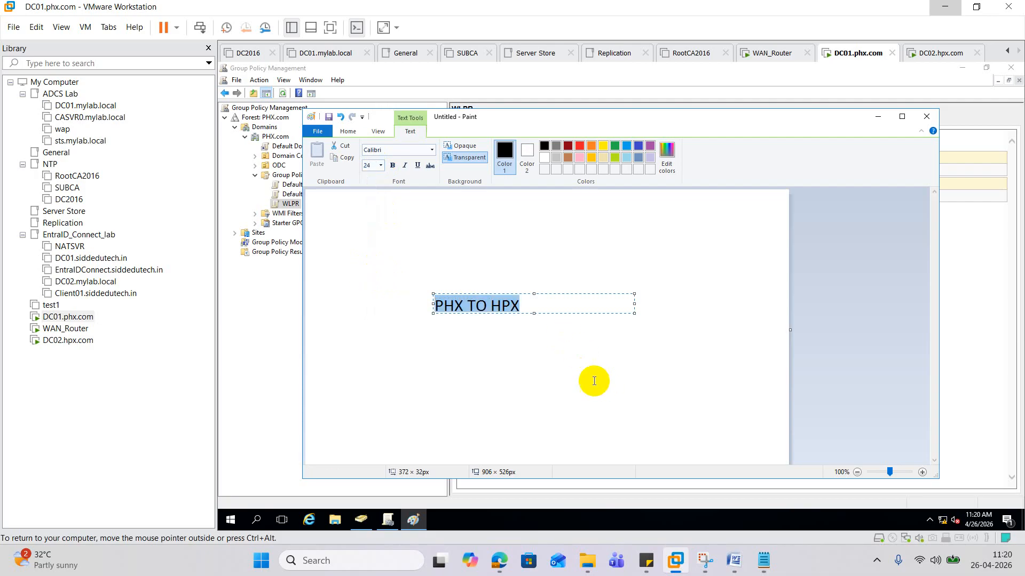
{"action": "left_click", "coordinate": [393, 166]}
{"action": "left_click", "coordinate": [575, 372]}
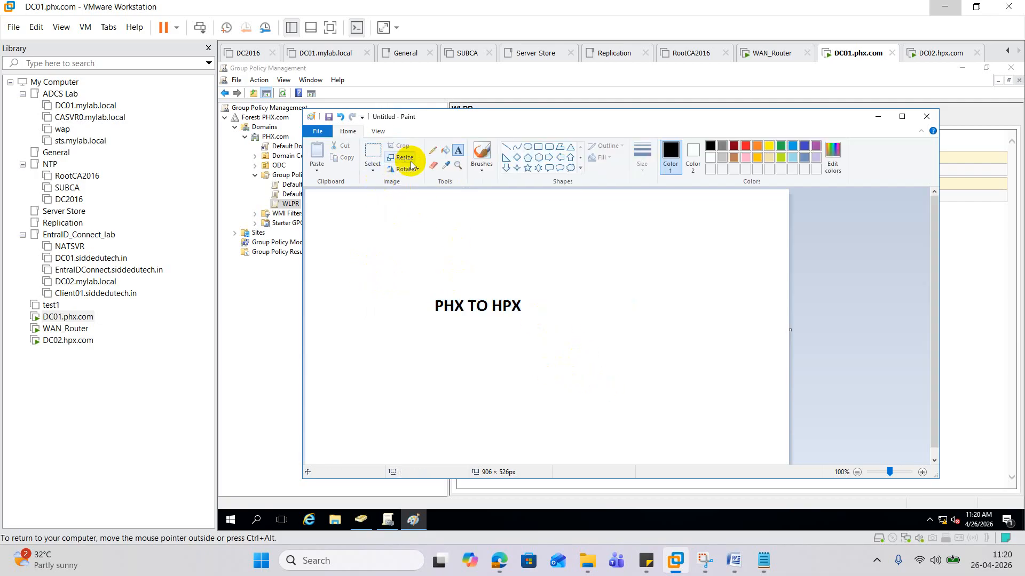
- Save the image to the Desktop as a JPEG named wlpr
{"action": "left_click", "coordinate": [318, 131]}
{"action": "left_click", "coordinate": [342, 220]}
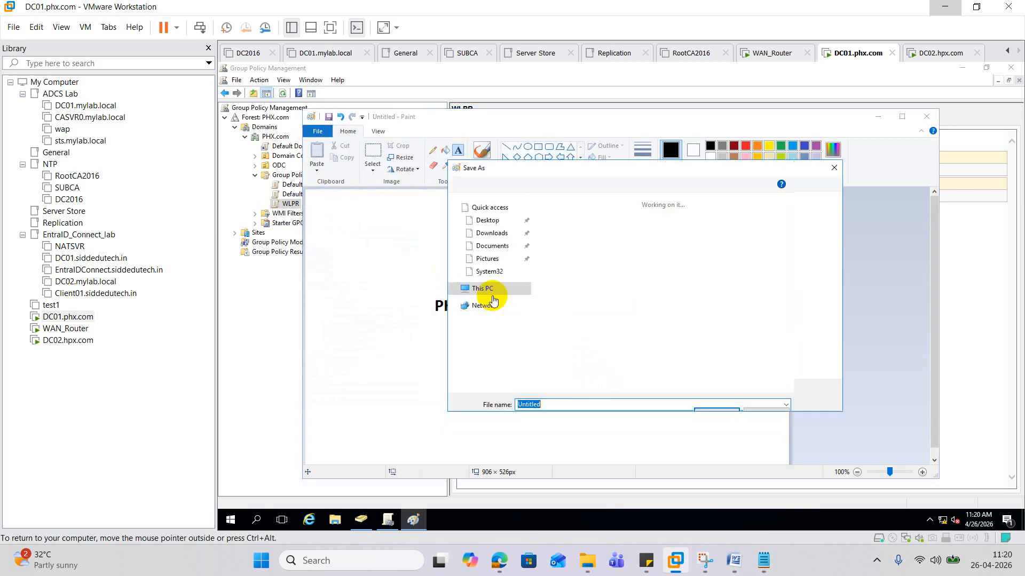
{"action": "left_click", "coordinate": [494, 244]}
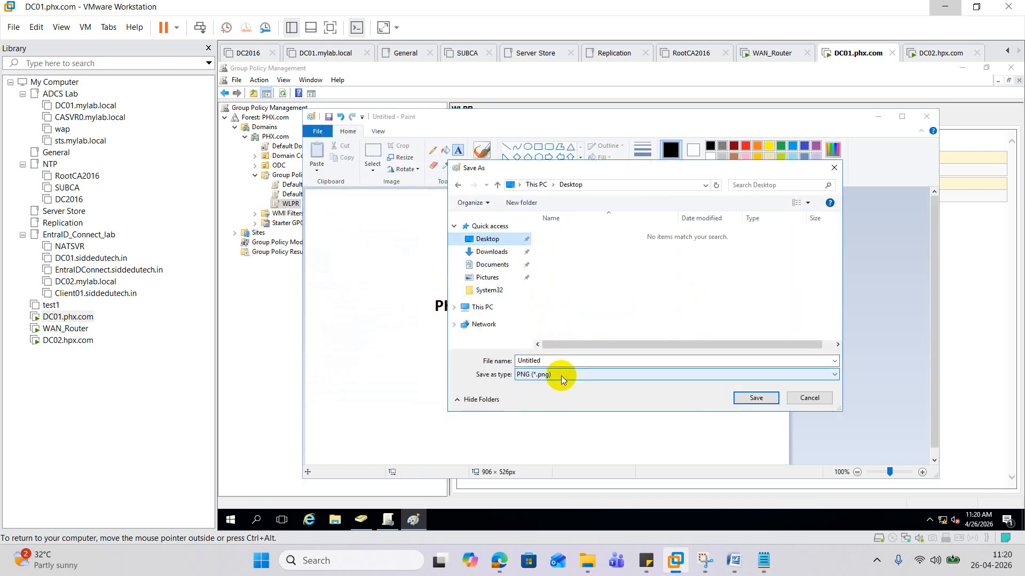
{"action": "left_click", "coordinate": [561, 376]}
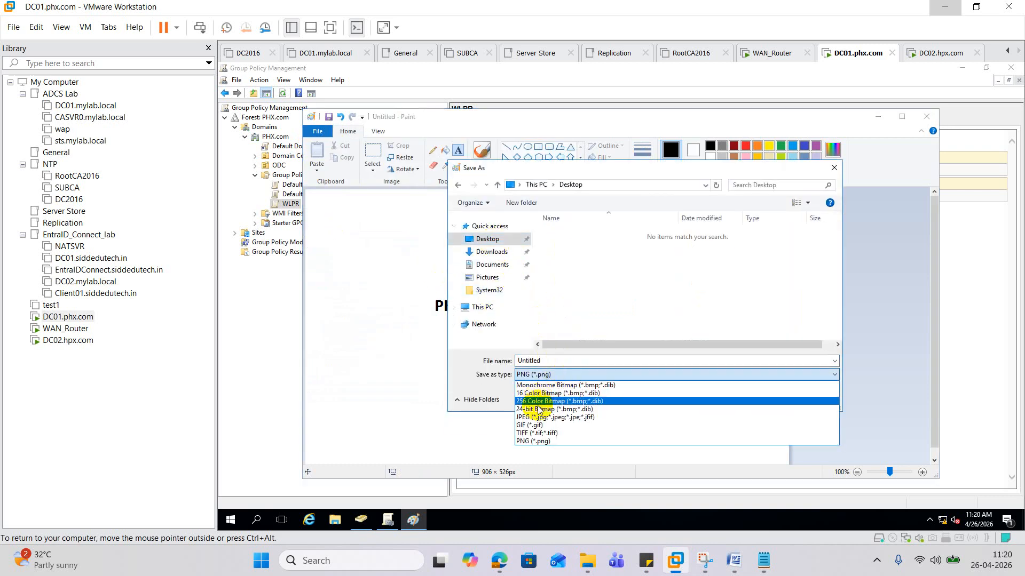
{"action": "left_click", "coordinate": [582, 418]}
{"action": "double_click", "coordinate": [554, 362]}
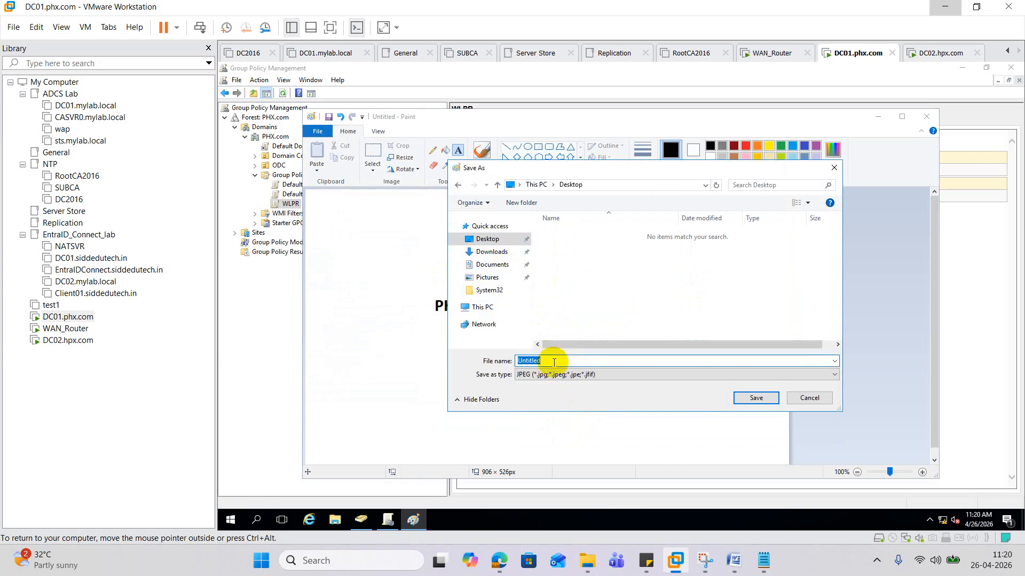
{"action": "type", "text": "wlpr"}
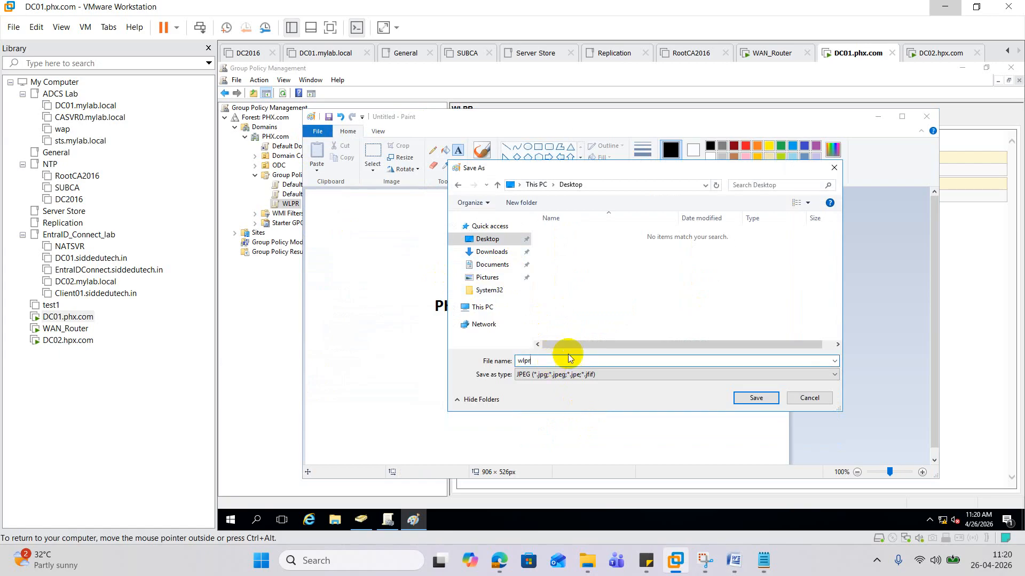
{"action": "left_click", "coordinate": [757, 398]}
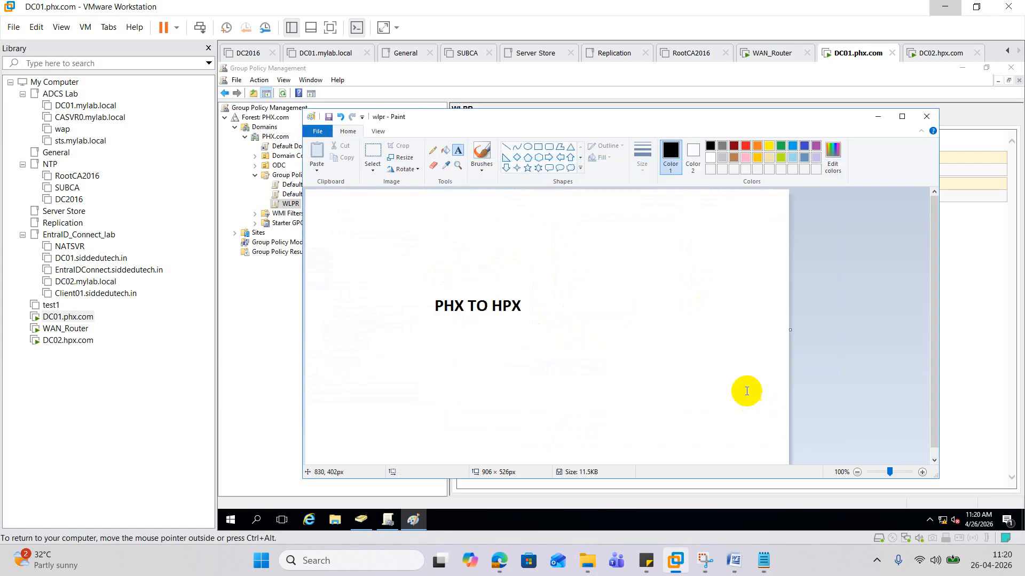
- Close Paint, minimize the consoles, cut wlpr from the desktop, and open File Explorer
{"action": "left_click", "coordinate": [926, 117]}
{"action": "left_click", "coordinate": [963, 68]}
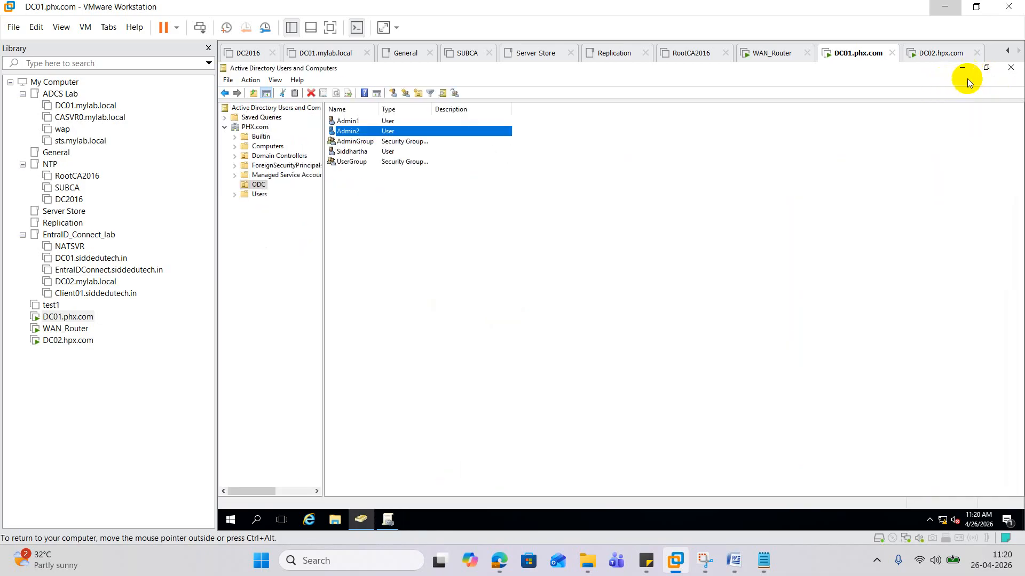
{"action": "left_click", "coordinate": [962, 68]}
{"action": "left_click", "coordinate": [238, 139]}
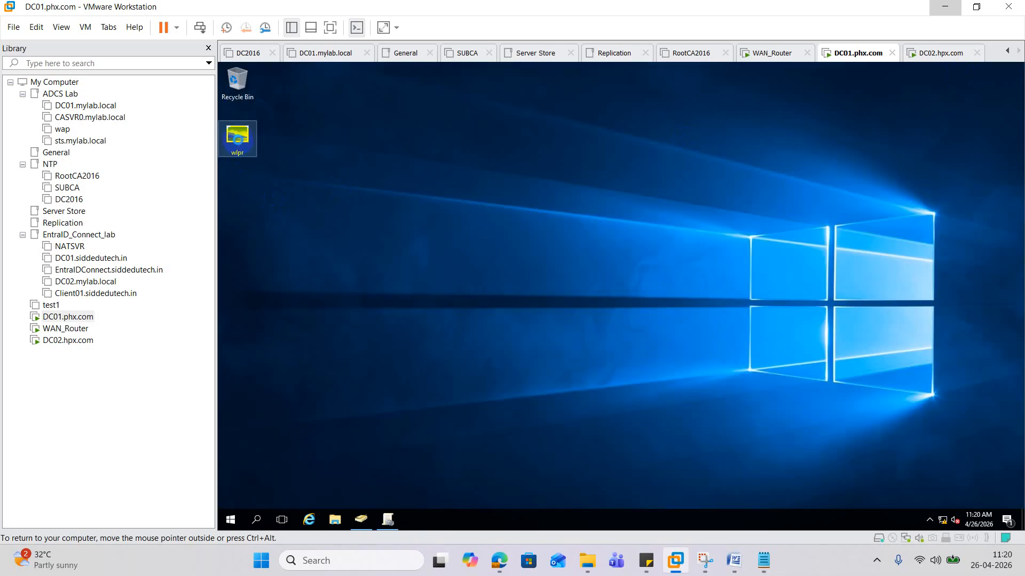
{"action": "right_click", "coordinate": [238, 140]}
{"action": "left_click", "coordinate": [275, 296]}
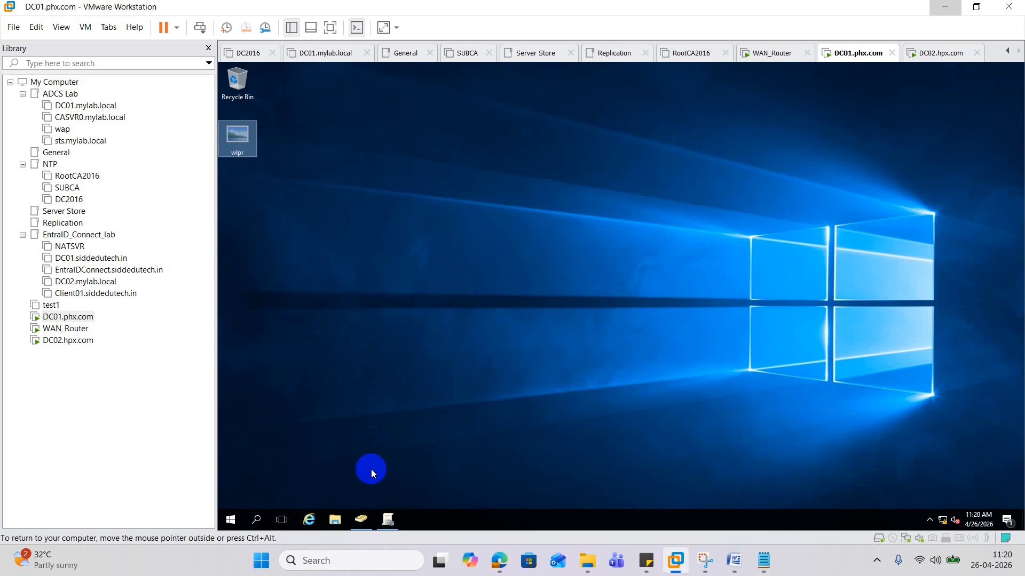
{"action": "left_click", "coordinate": [334, 519]}
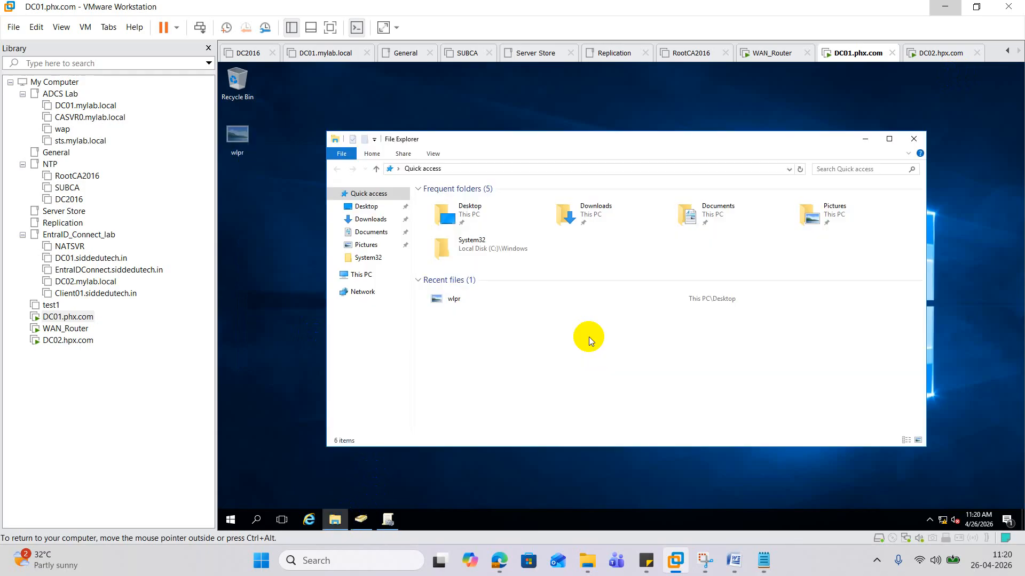
- Browse through This PC to the C:\Windows folder
{"action": "left_click", "coordinate": [362, 273]}
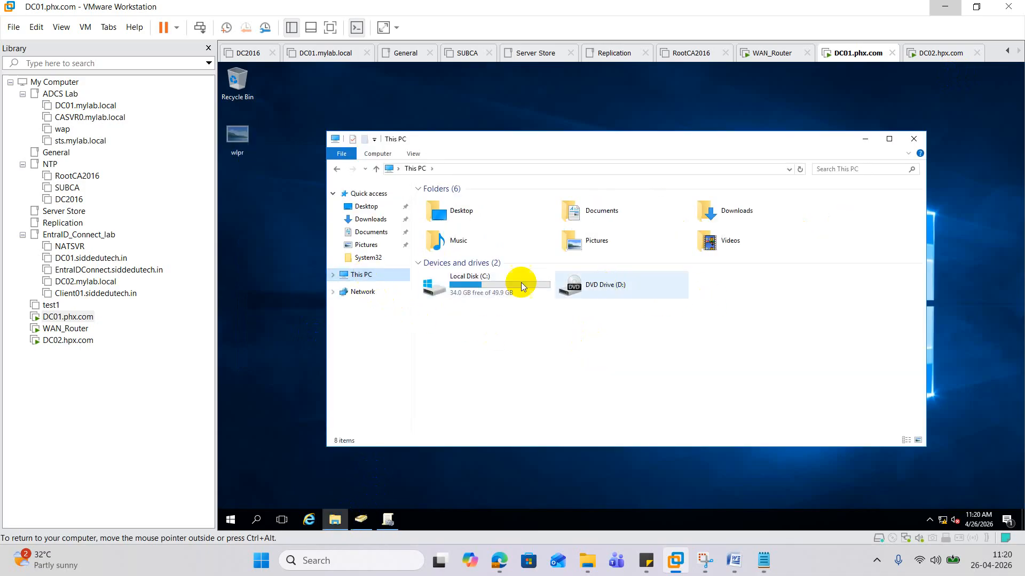
{"action": "left_click", "coordinate": [489, 278]}
{"action": "double_click", "coordinate": [489, 278]}
{"action": "left_click", "coordinate": [463, 257]}
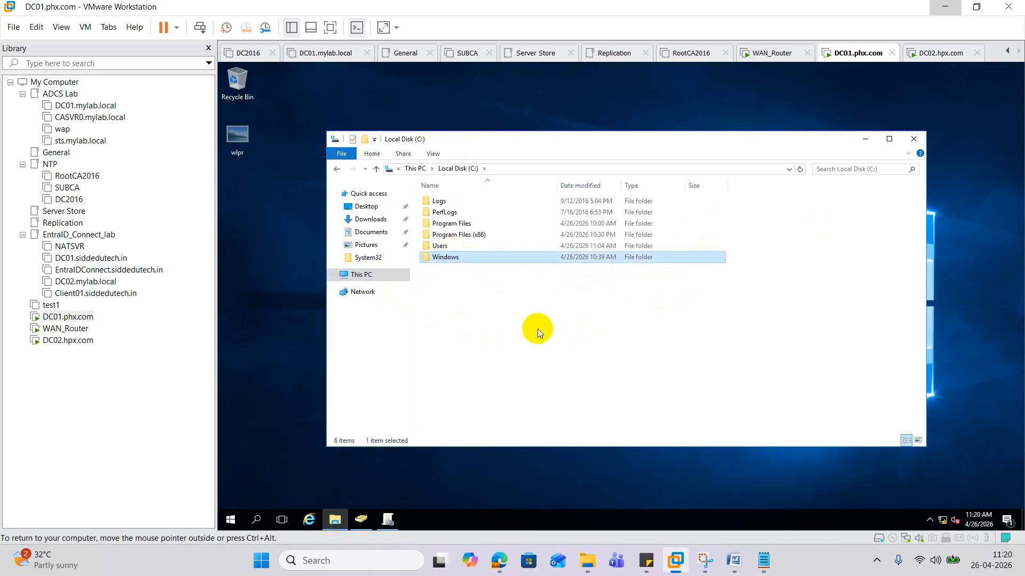
{"action": "key", "text": "Return"}
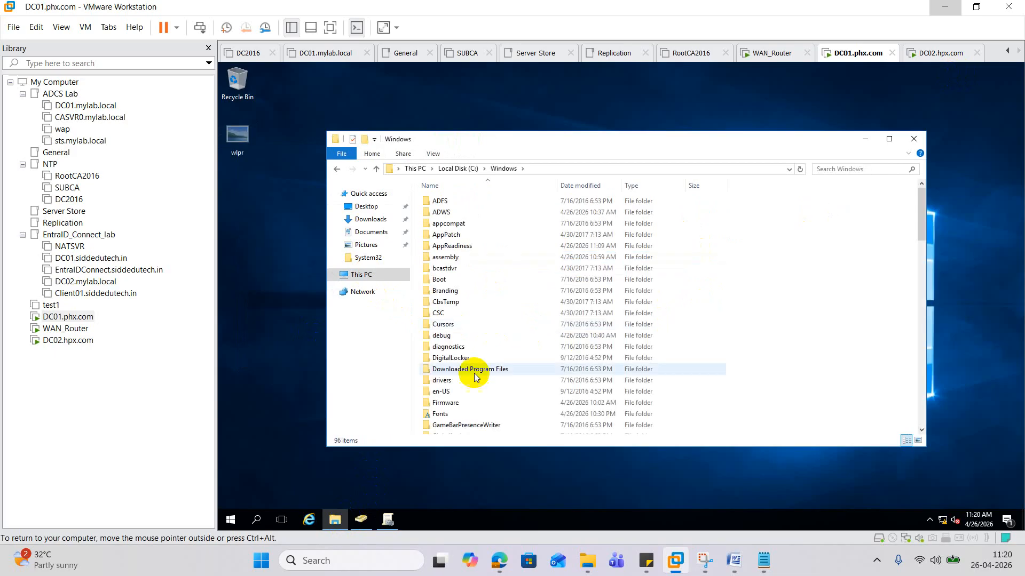
{"action": "left_click", "coordinate": [474, 372]}
{"action": "key", "text": "s"}
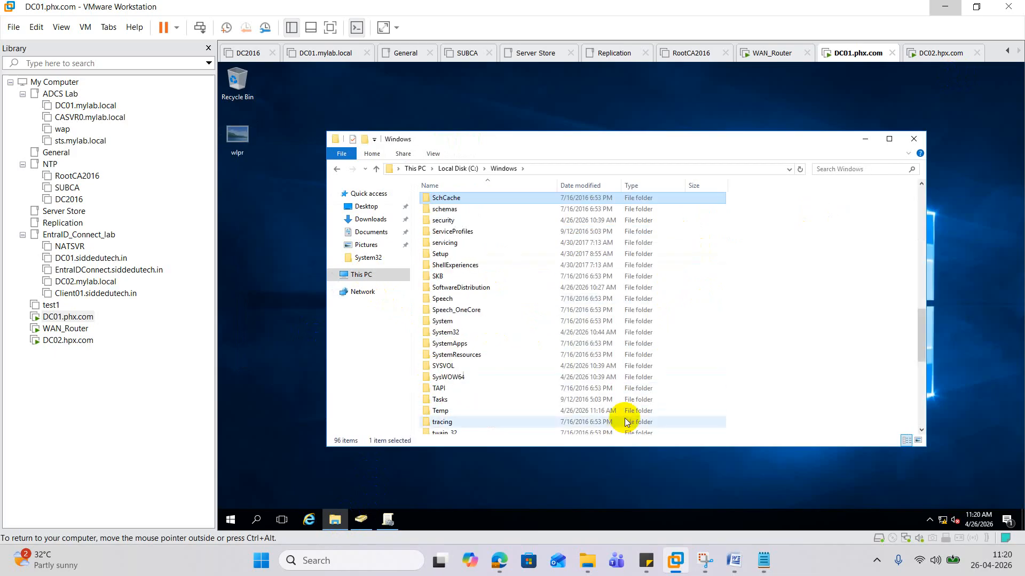
{"action": "key", "text": "y"}
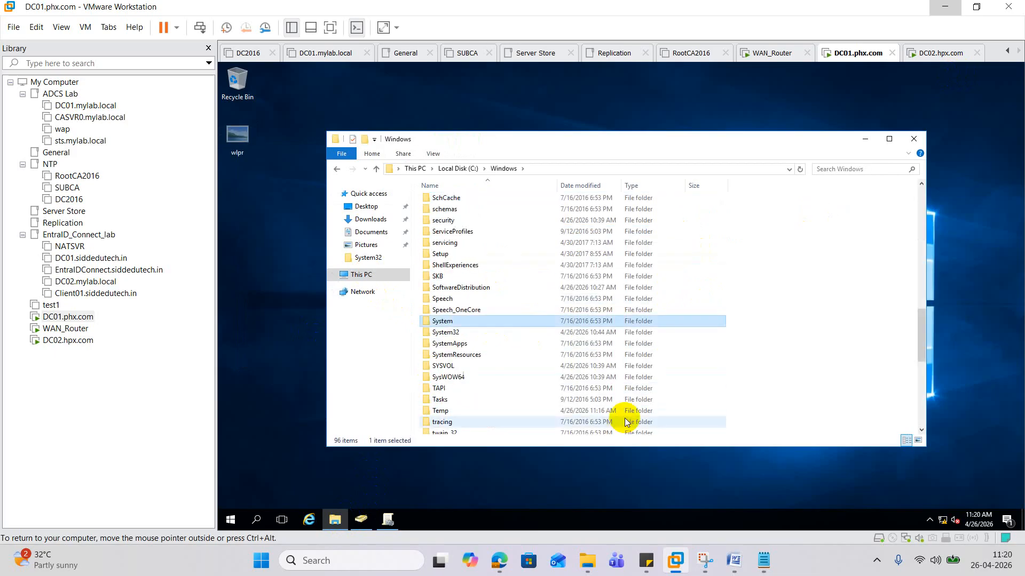
- Paste wlpr into SYSVOL\sysvol\PHX.com\scripts, granting admin permission
{"action": "double_click", "coordinate": [457, 365]}
{"action": "double_click", "coordinate": [443, 235]}
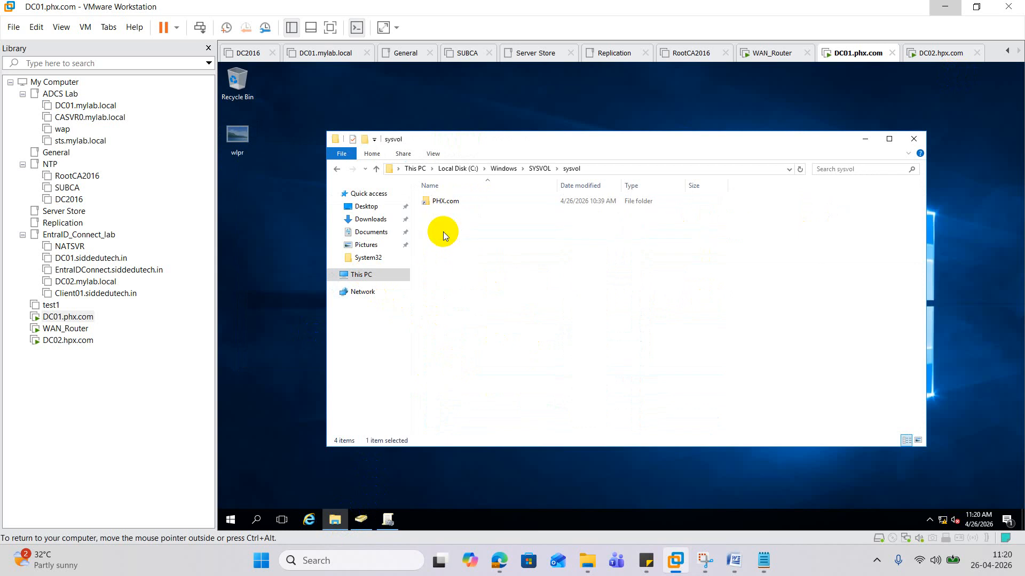
{"action": "double_click", "coordinate": [454, 202]}
{"action": "left_click", "coordinate": [453, 212]}
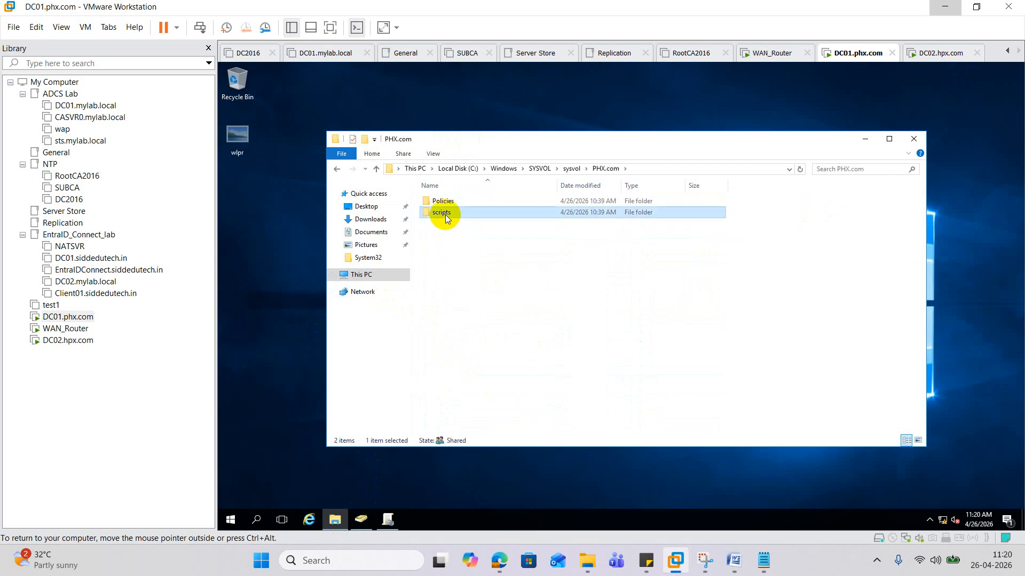
{"action": "double_click", "coordinate": [445, 214]}
{"action": "right_click", "coordinate": [451, 236]}
{"action": "left_click", "coordinate": [498, 312]}
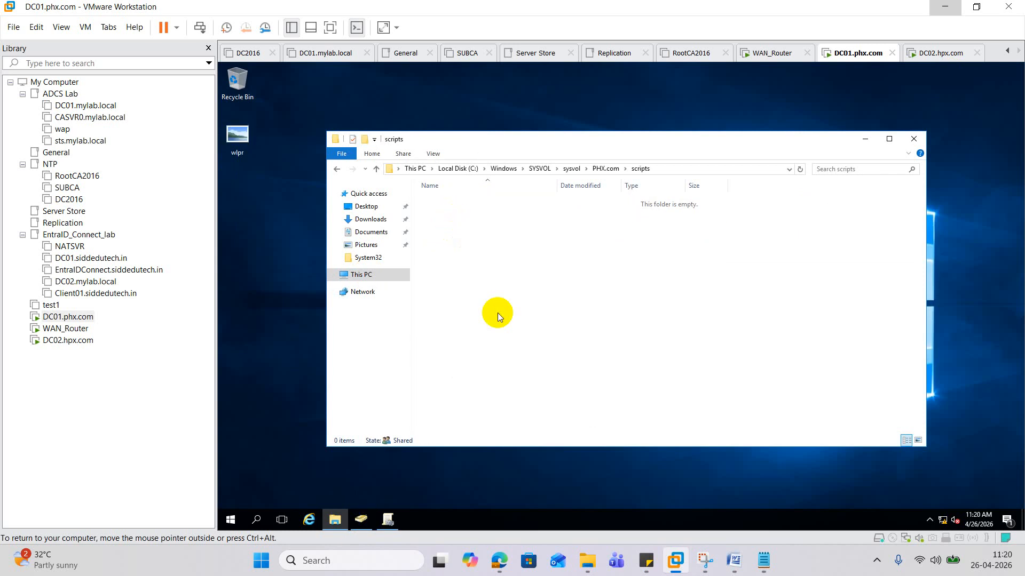
{"action": "left_click", "coordinate": [416, 220]}
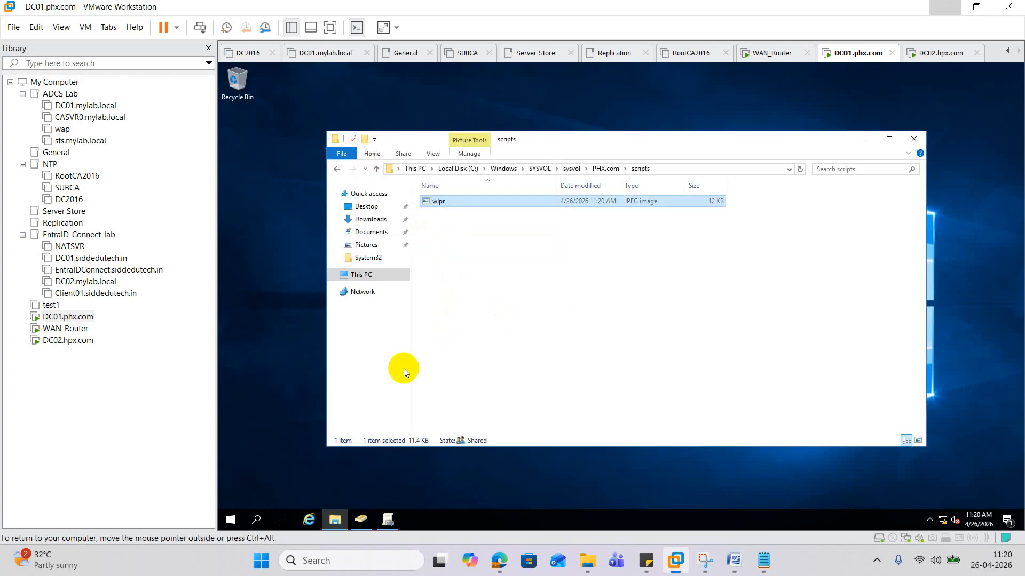
- Open \\phx.com from Run, enter NETLOGON, and copy its folder path
{"action": "right_click", "coordinate": [231, 519]}
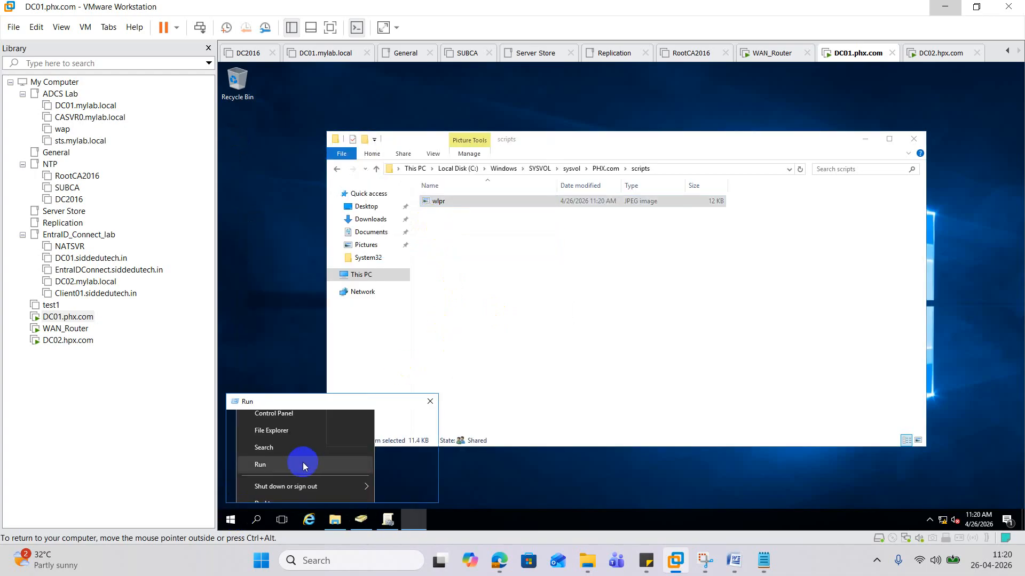
{"action": "left_click", "coordinate": [303, 462]}
{"action": "type", "text": "\\\\phx.com"}
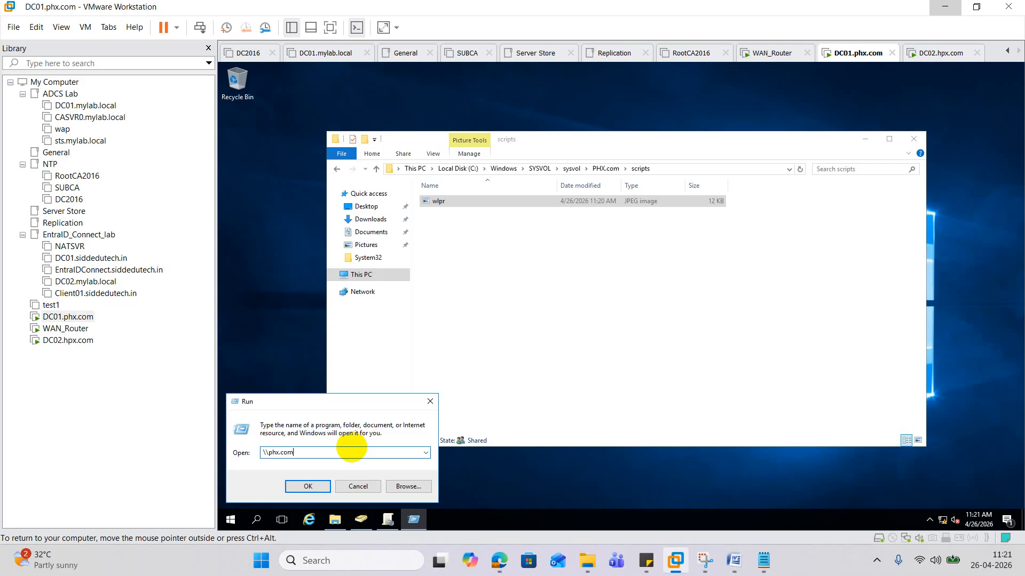
{"action": "key", "text": "Return"}
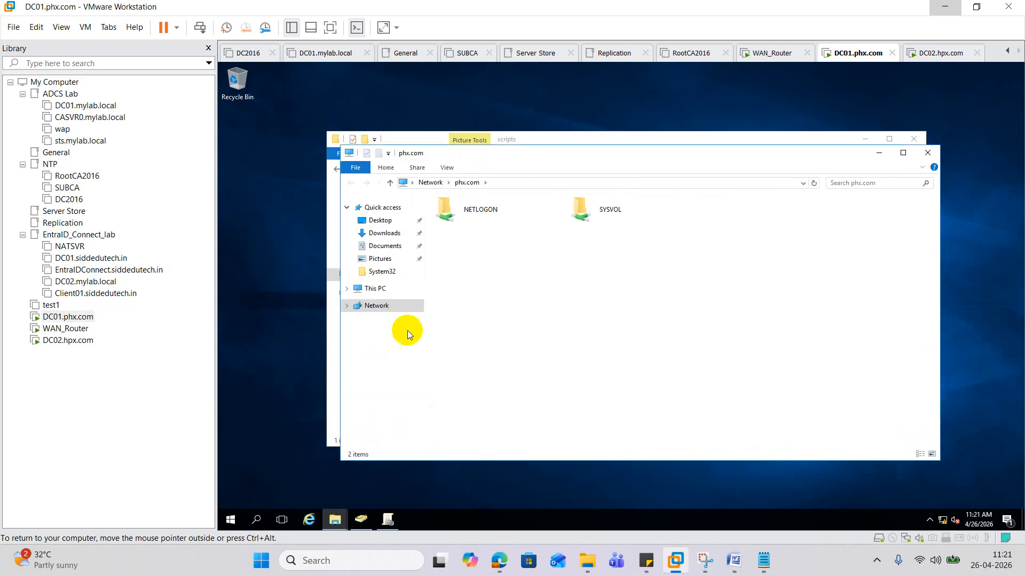
{"action": "double_click", "coordinate": [489, 211]}
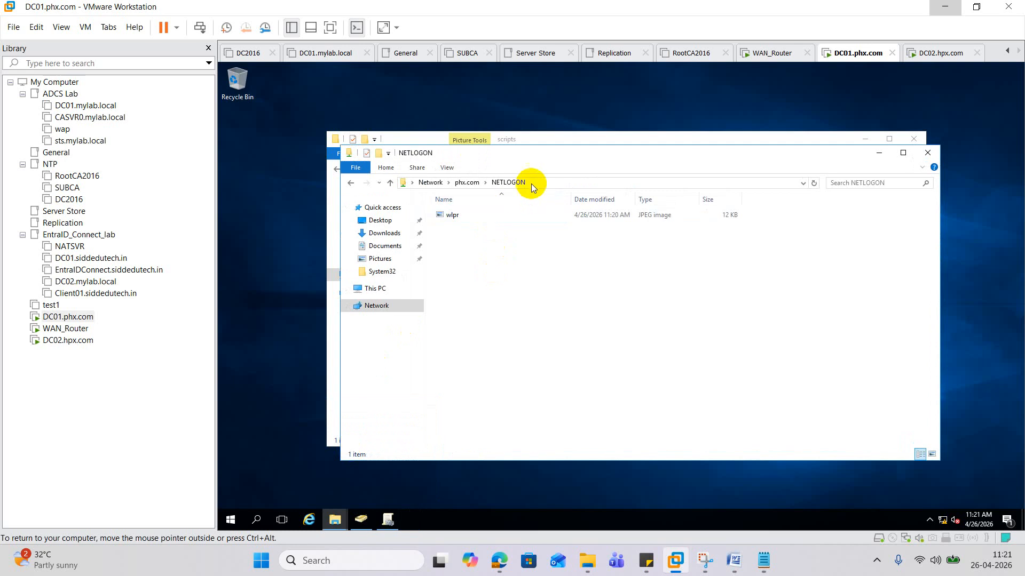
{"action": "left_click", "coordinate": [510, 186]}
{"action": "right_click", "coordinate": [468, 183]}
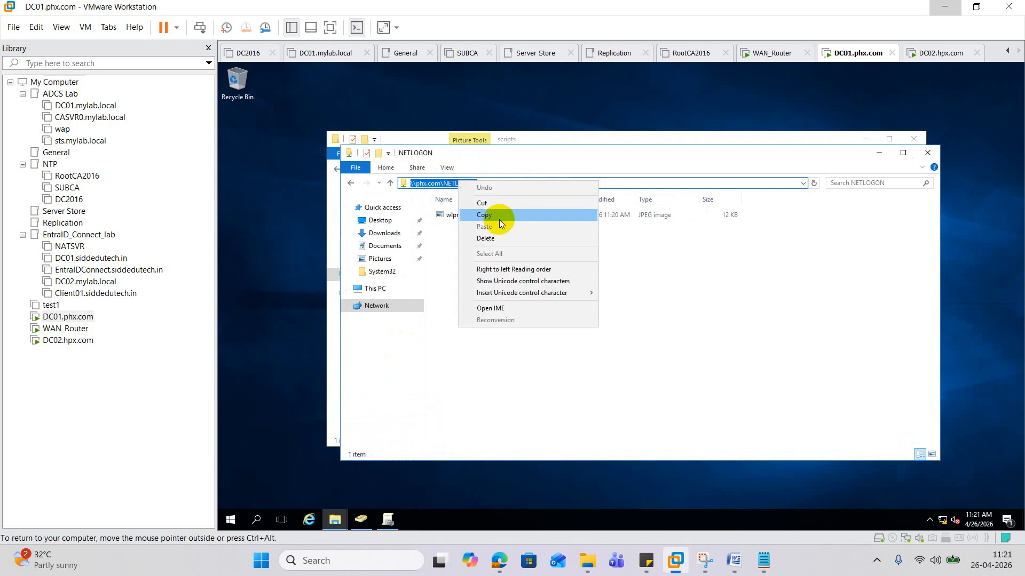
{"action": "left_click", "coordinate": [492, 213]}
- Build and copy \\phx.com\NETLOGON\wlpr.jpg in Run, then return to Group Policy Management
{"action": "right_click", "coordinate": [230, 519]}
{"action": "left_click", "coordinate": [271, 471]}
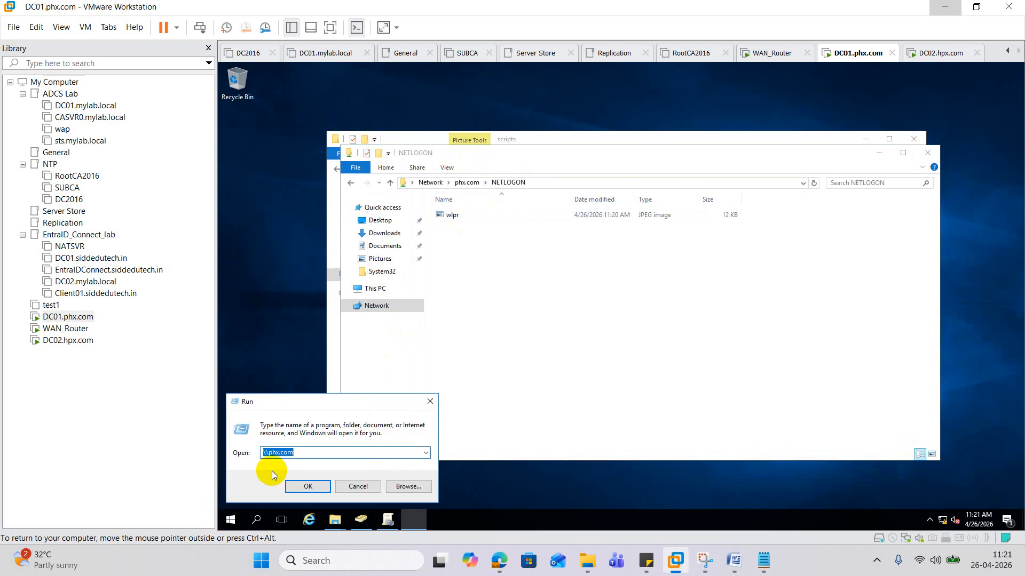
{"action": "key", "text": "ctrl+v"}
{"action": "type", "text": "\\"}
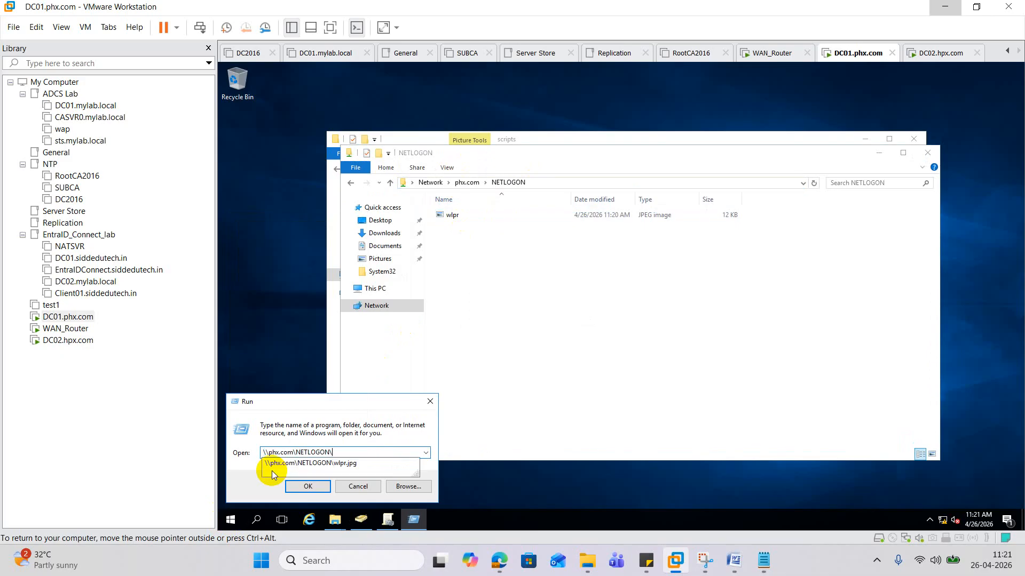
{"action": "left_click", "coordinate": [370, 466]}
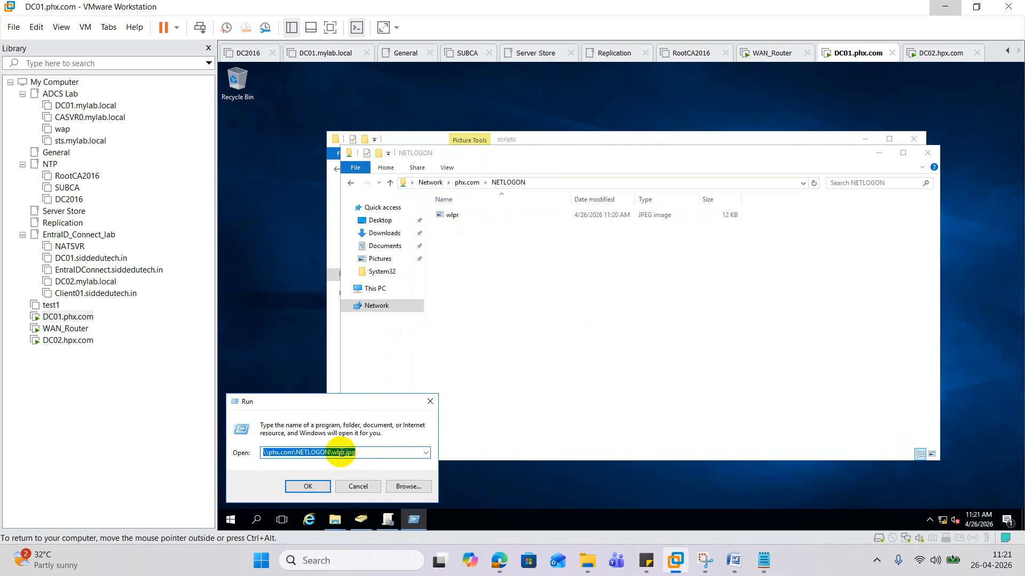
{"action": "right_click", "coordinate": [341, 453]}
{"action": "left_click", "coordinate": [379, 339]}
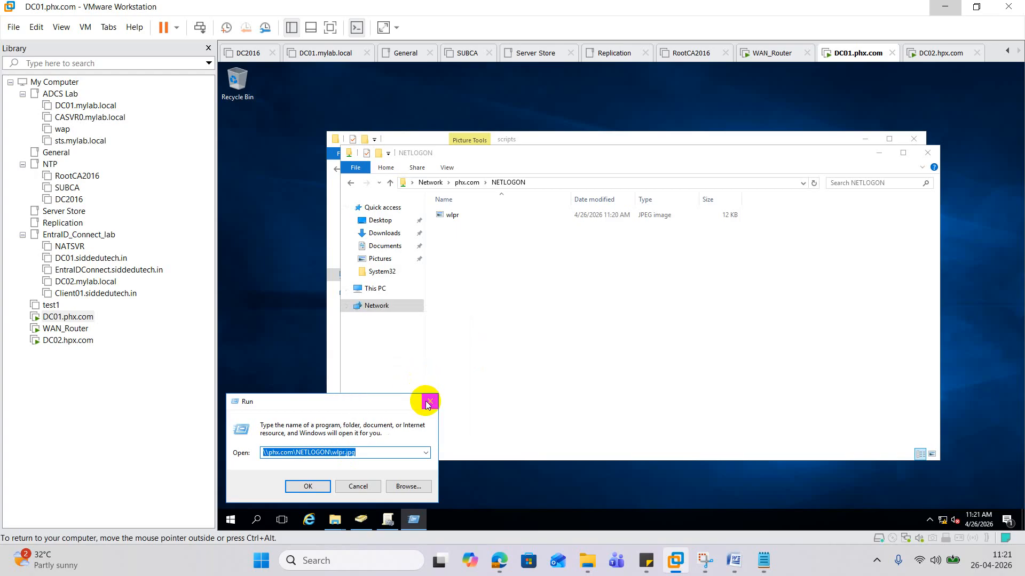
{"action": "left_click", "coordinate": [430, 402]}
{"action": "left_click", "coordinate": [879, 153]}
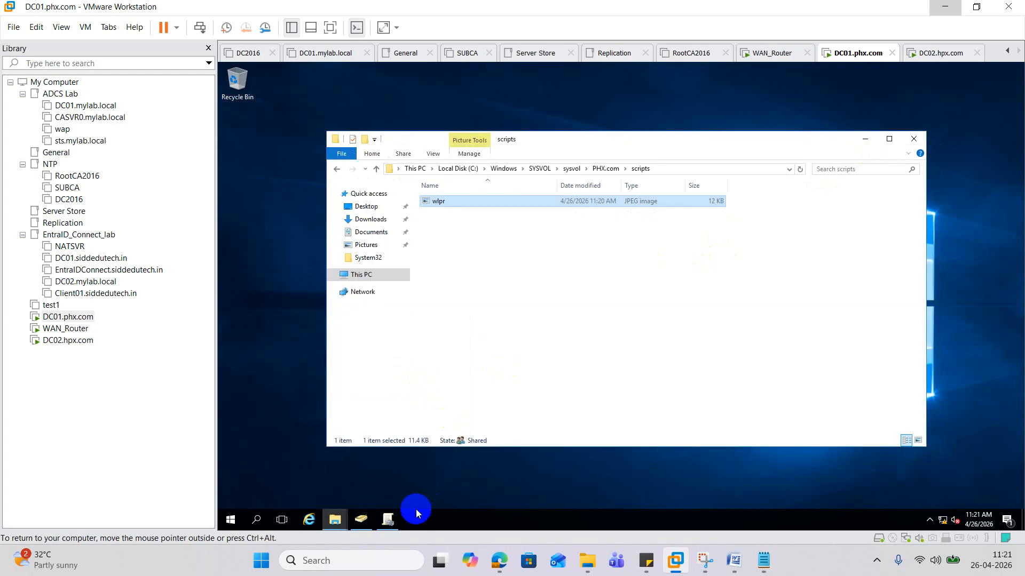
{"action": "left_click", "coordinate": [388, 519]}
- Edit WLPR and enable Active Desktop under User Configuration > Administrative Templates > Desktop
{"action": "right_click", "coordinate": [559, 255]}
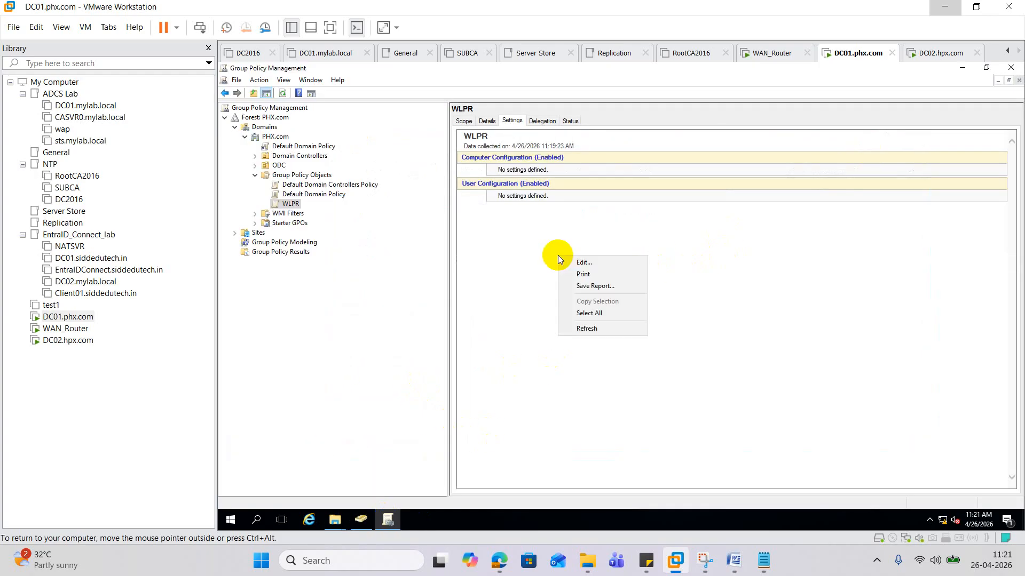
{"action": "left_click", "coordinate": [594, 265]}
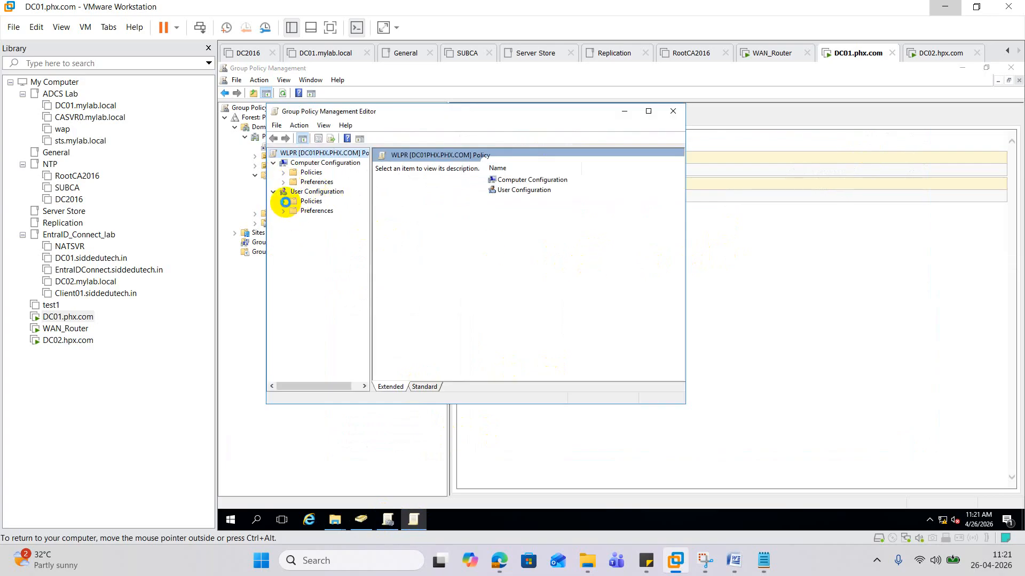
{"action": "left_click", "coordinate": [284, 201]}
{"action": "left_click", "coordinate": [293, 230]}
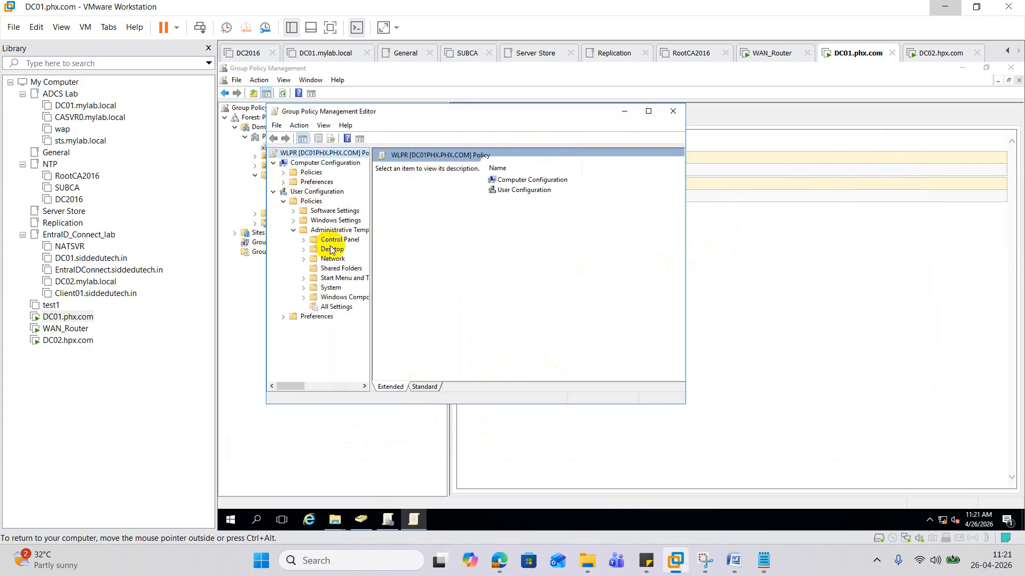
{"action": "left_click", "coordinate": [303, 249]}
{"action": "left_click", "coordinate": [340, 268]}
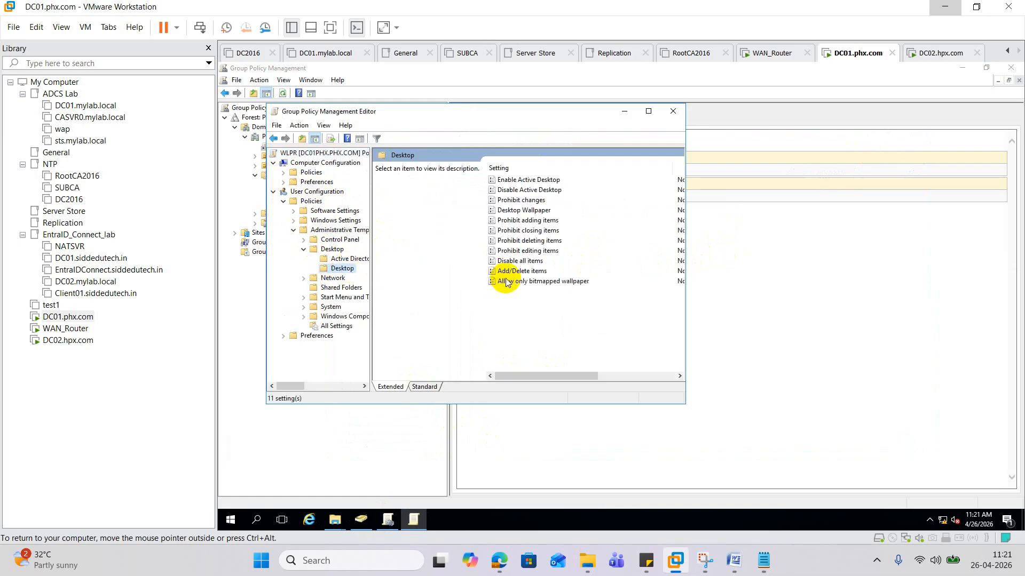
{"action": "left_click", "coordinate": [649, 112]}
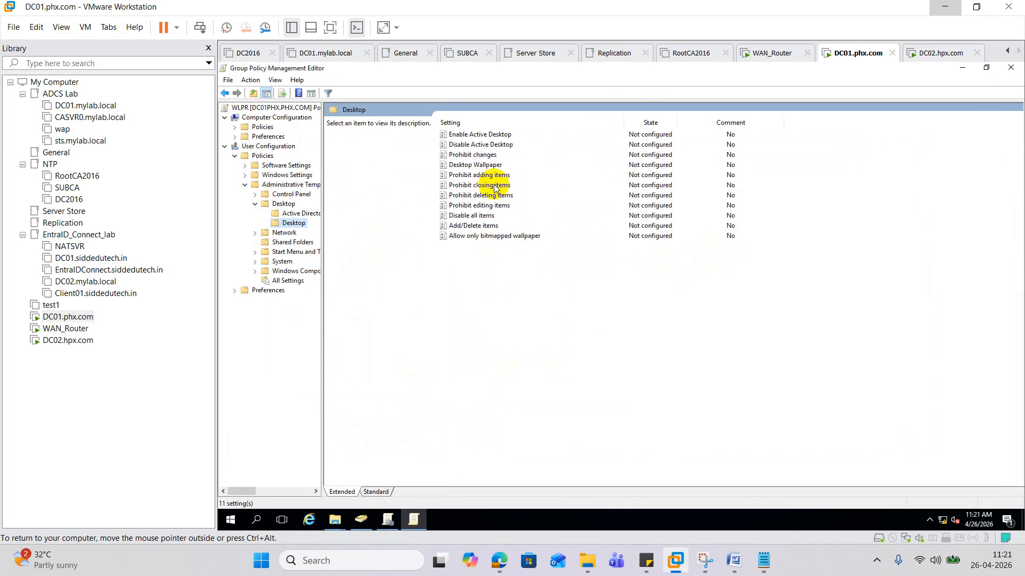
{"action": "double_click", "coordinate": [488, 134]}
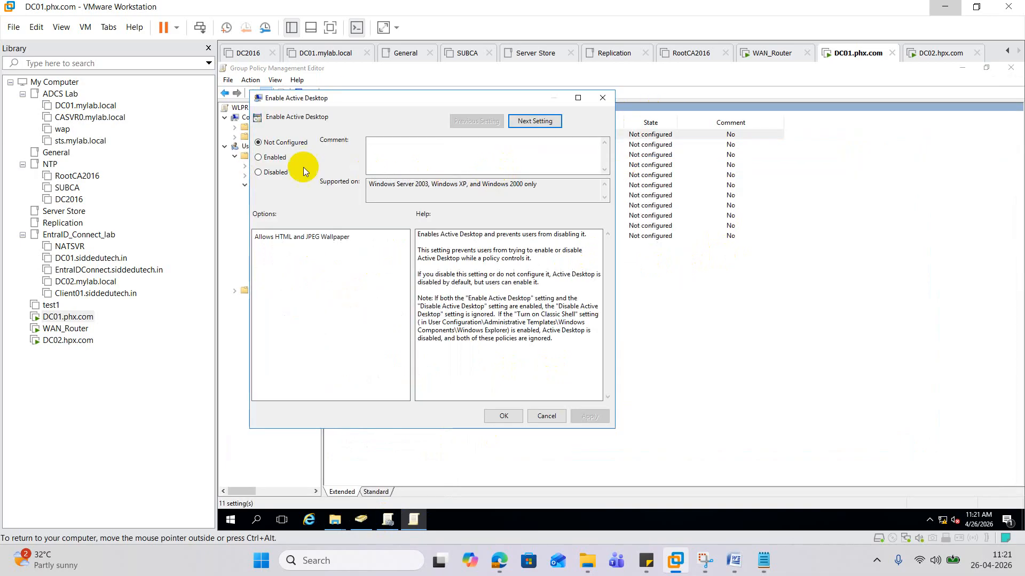
{"action": "left_click", "coordinate": [259, 158]}
{"action": "left_click", "coordinate": [502, 416]}
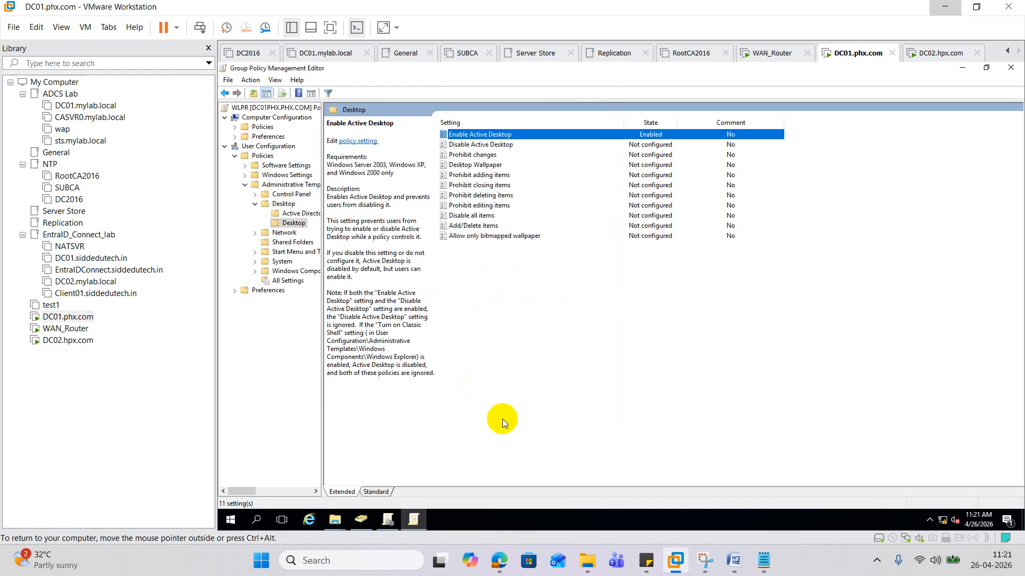
- Enable Desktop Wallpaper with \\phx.com\NETLOGON\wlpr.jpg, style Fit, and close the editor
{"action": "double_click", "coordinate": [484, 169]}
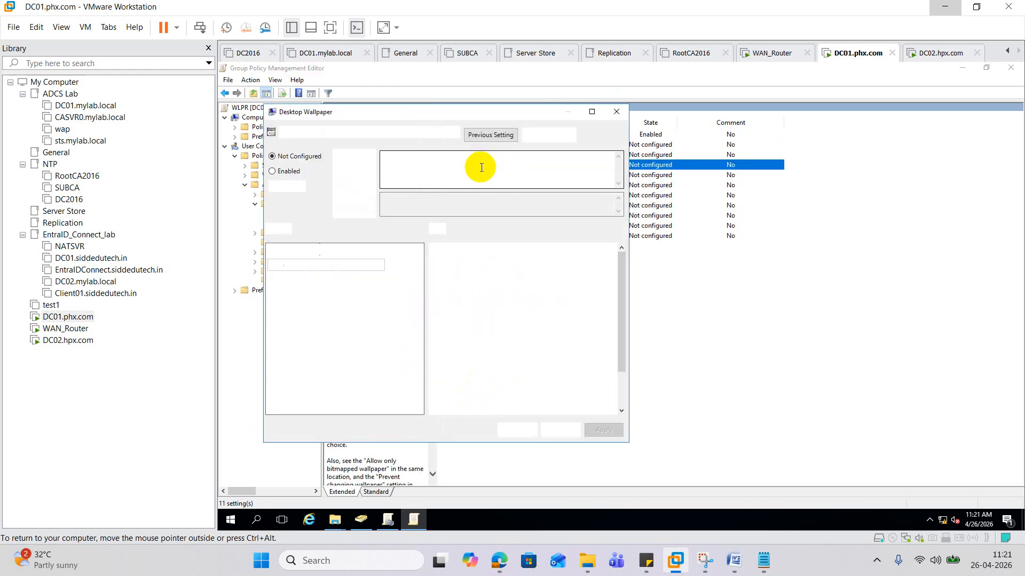
{"action": "left_click", "coordinate": [273, 171]}
{"action": "left_click", "coordinate": [321, 265]}
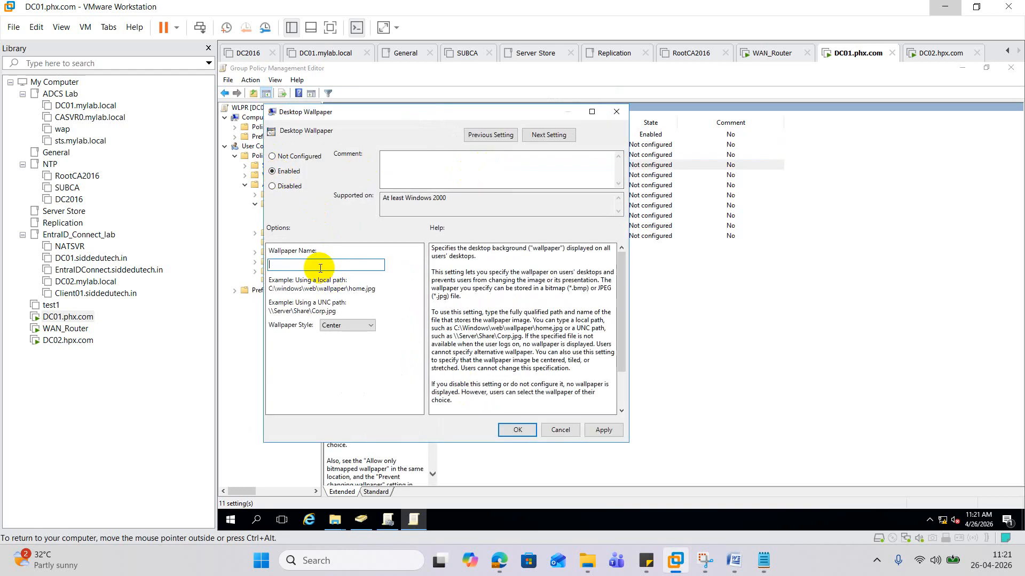
{"action": "key", "text": "ctrl+v"}
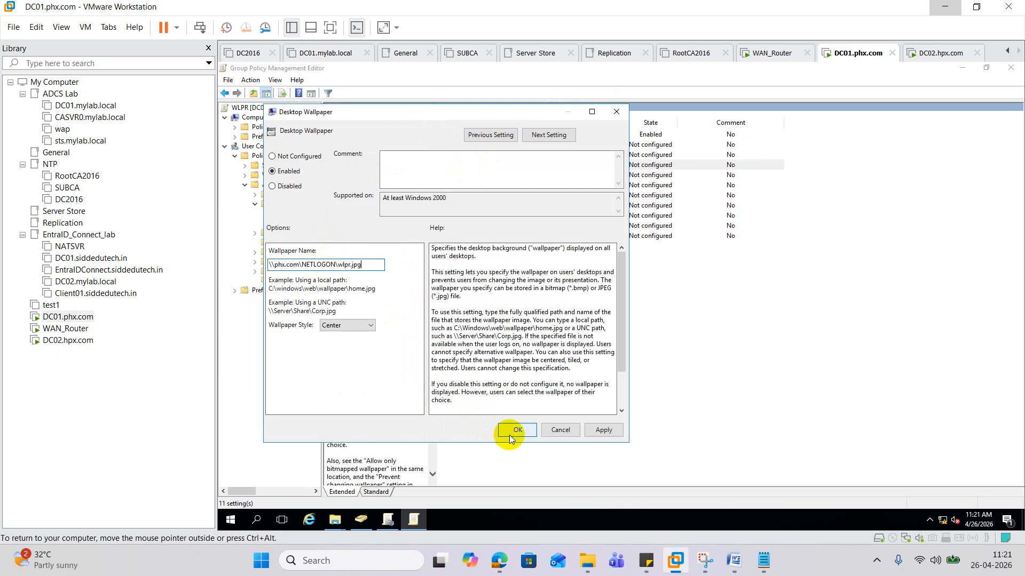
{"action": "left_click", "coordinate": [355, 325]}
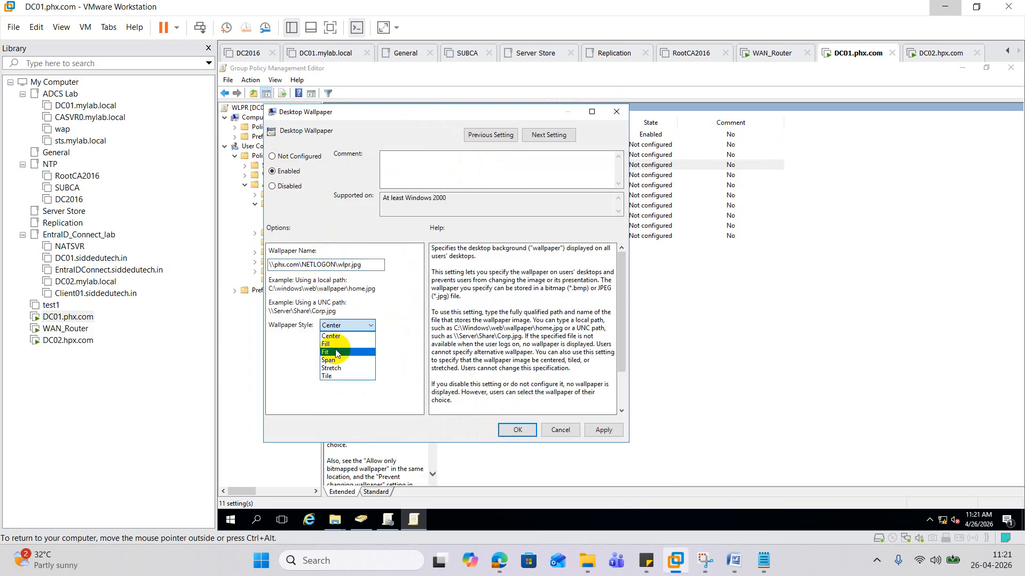
{"action": "left_click", "coordinate": [343, 366]}
{"action": "left_click", "coordinate": [602, 431]}
{"action": "left_click", "coordinate": [517, 430]}
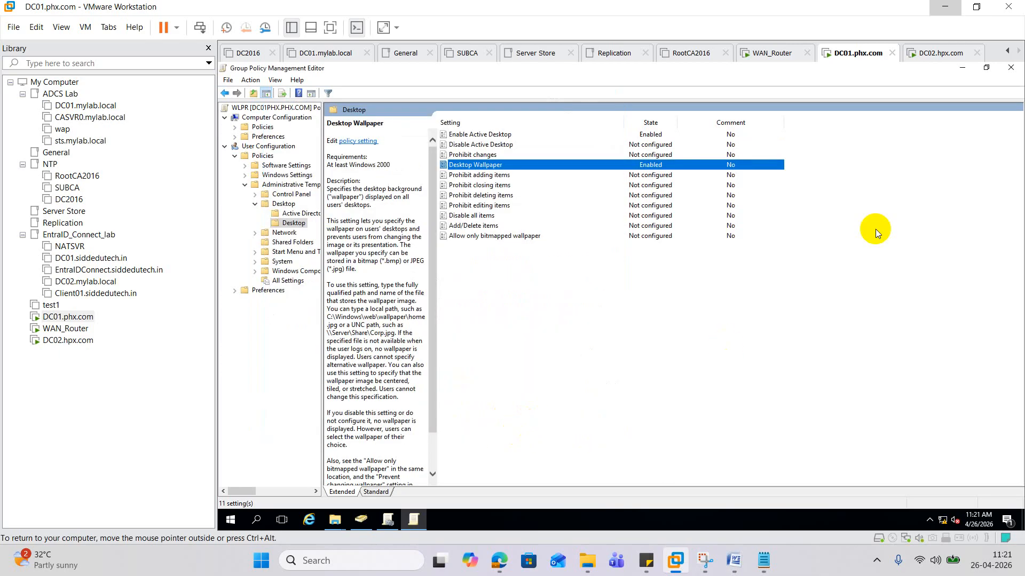
{"action": "left_click", "coordinate": [1011, 67]}
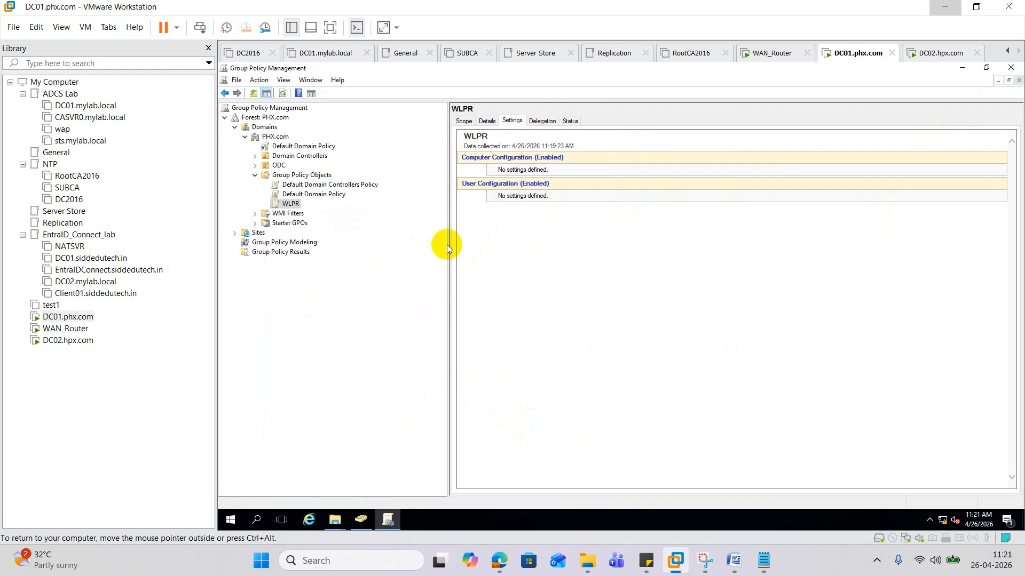
- Refresh the WLPR settings report and dismiss the security warning
{"action": "right_click", "coordinate": [294, 203]}
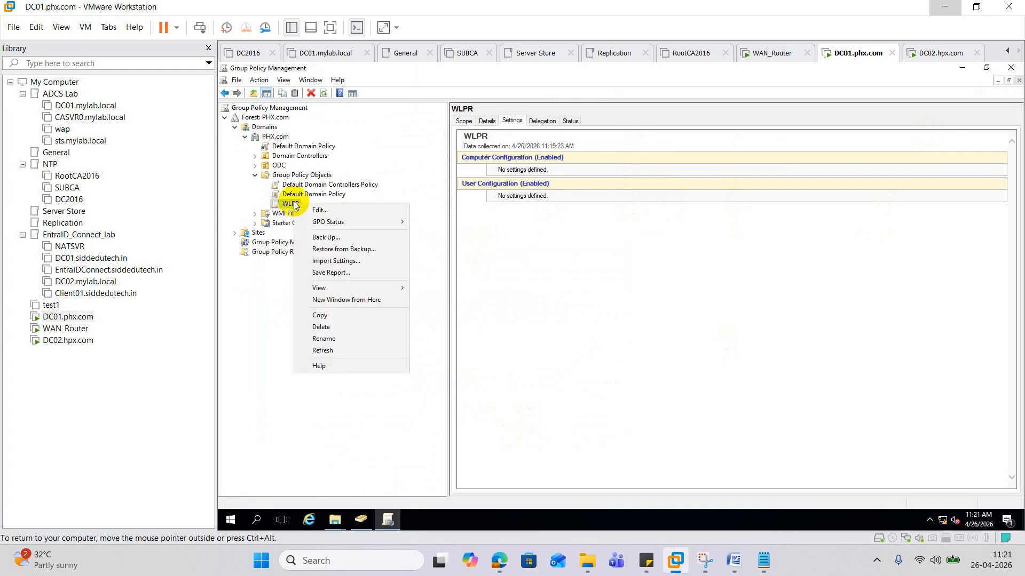
{"action": "left_click", "coordinate": [350, 350]}
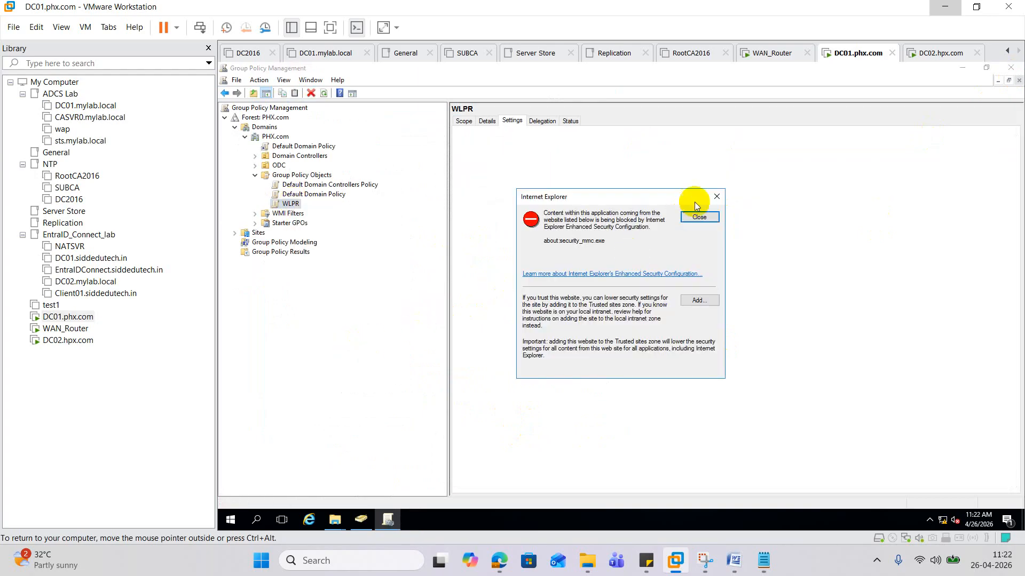
{"action": "left_click", "coordinate": [699, 217]}
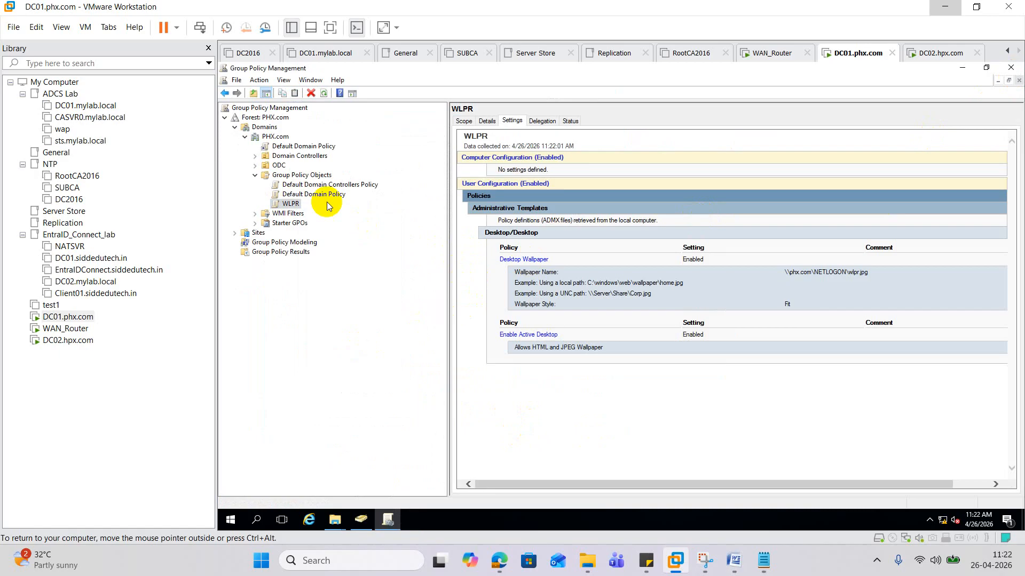
- Link WLPR to the PHX.com domain, then switch to Active Directory Users and Computers
{"action": "right_click", "coordinate": [282, 138]}
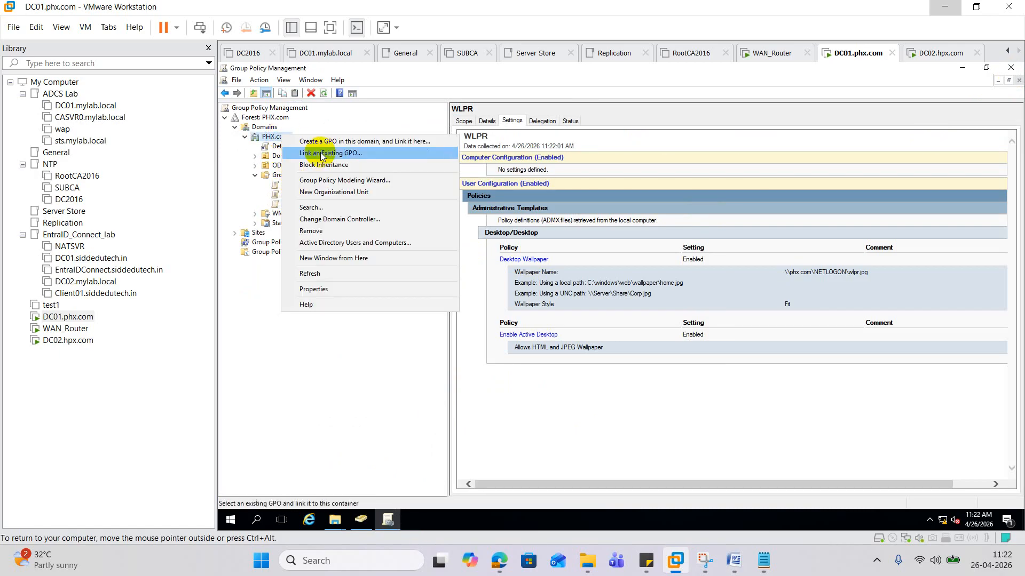
{"action": "left_click", "coordinate": [336, 154]}
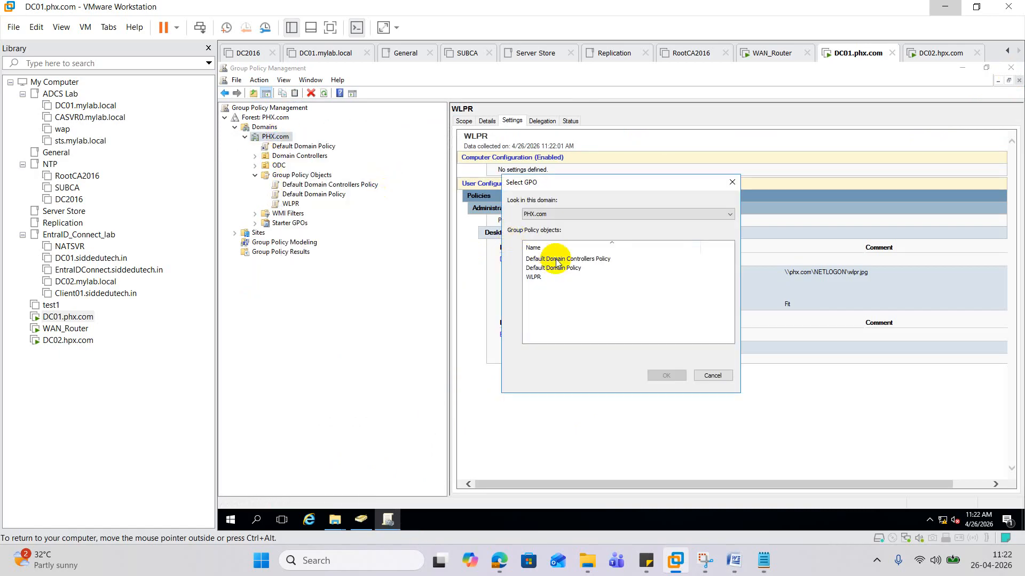
{"action": "left_click", "coordinate": [534, 277]}
{"action": "left_click", "coordinate": [653, 376]}
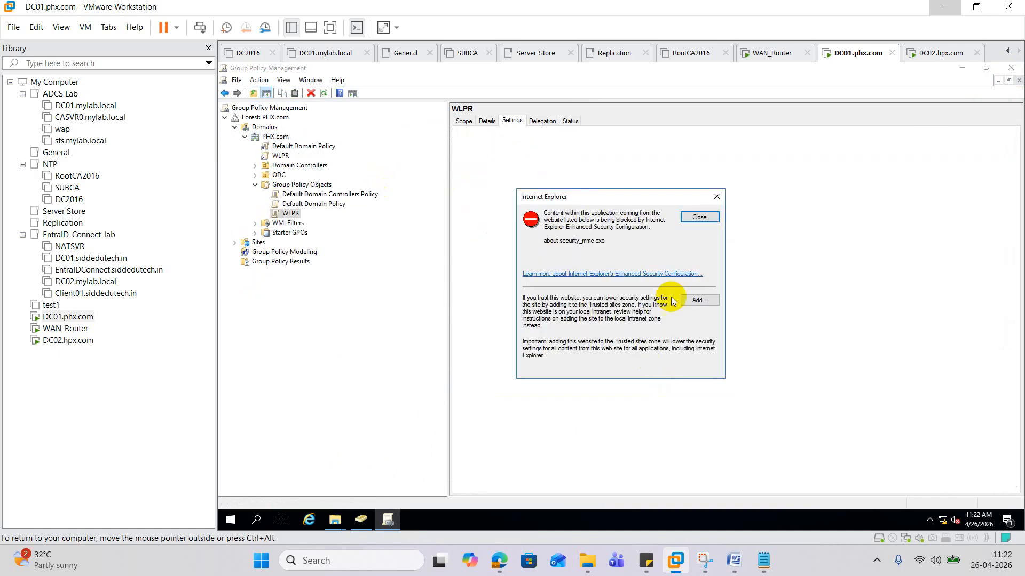
{"action": "left_click", "coordinate": [700, 217]}
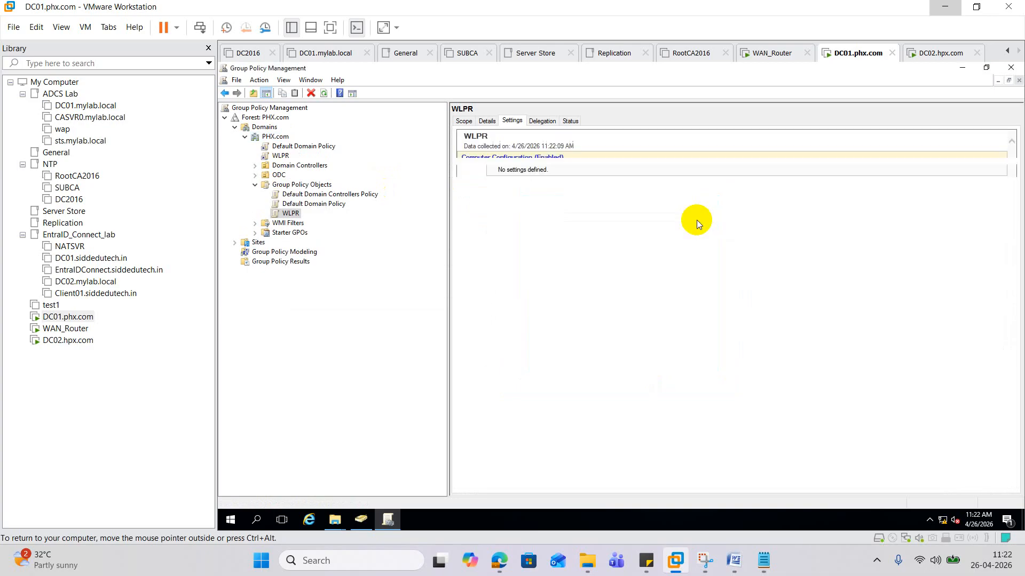
{"action": "left_click", "coordinate": [1010, 68]}
{"action": "left_click", "coordinate": [248, 524]}
{"action": "left_click", "coordinate": [360, 518]}
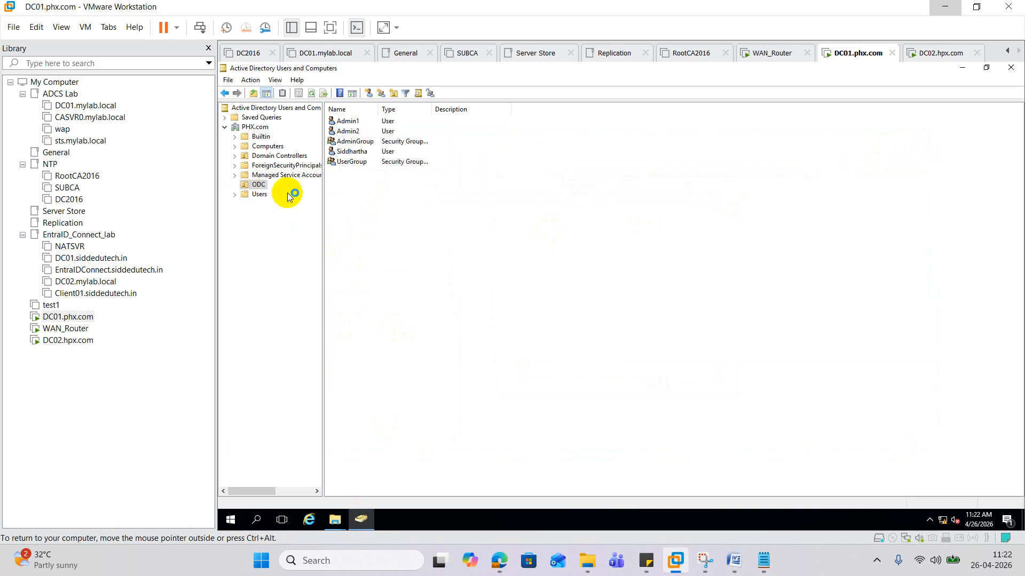
- Create the ORG_Comp organizational unit under the PHX.com domain
{"action": "right_click", "coordinate": [260, 127]}
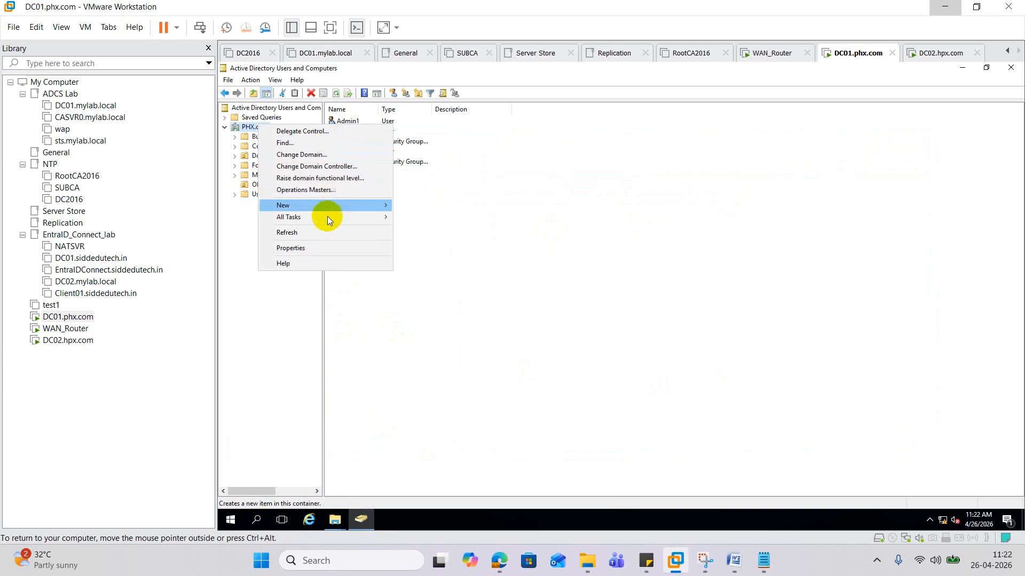
{"action": "mouse_move", "coordinate": [328, 206]}
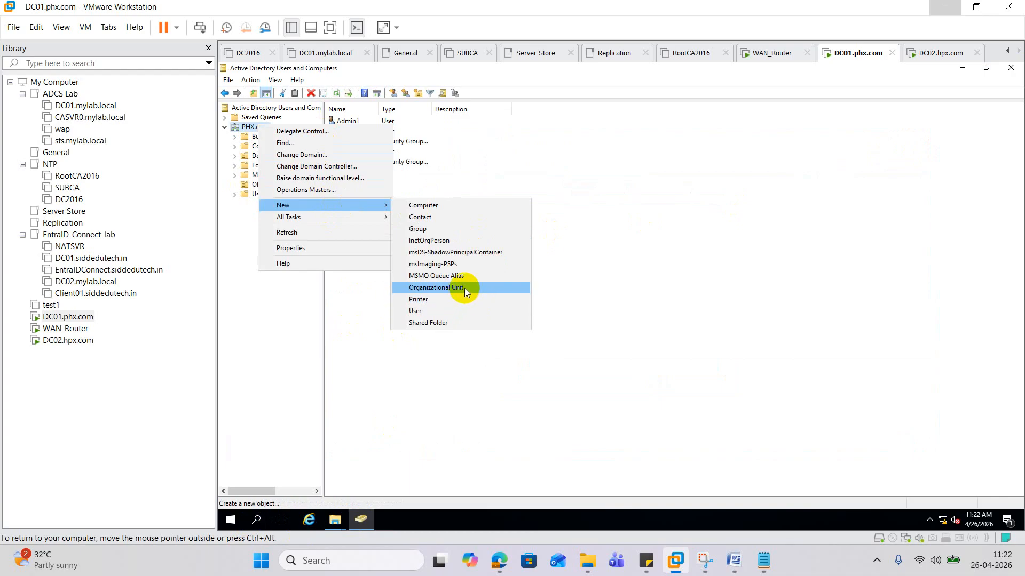
{"action": "left_click", "coordinate": [459, 288]}
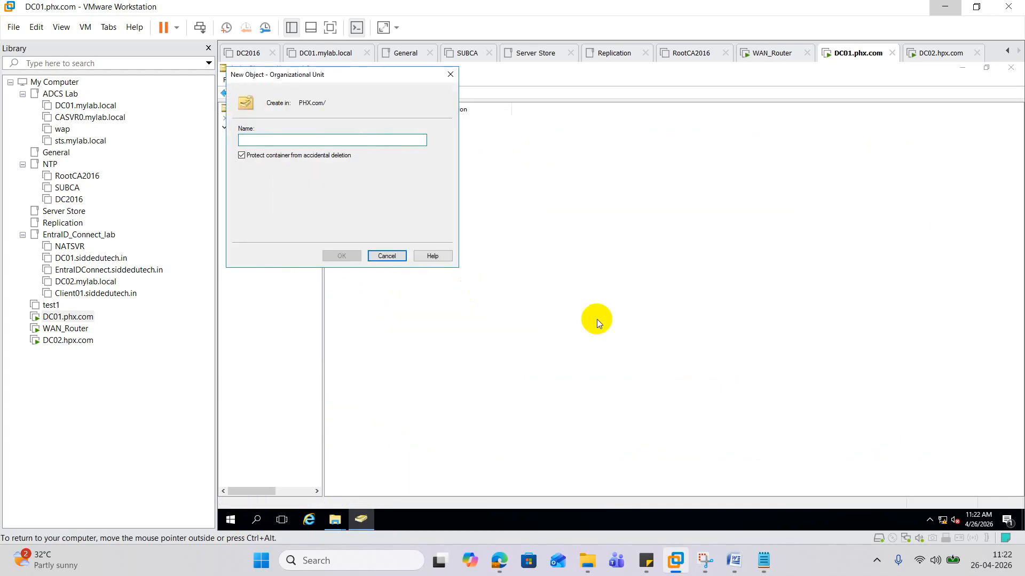
{"action": "type", "text": "ORG_Comp"}
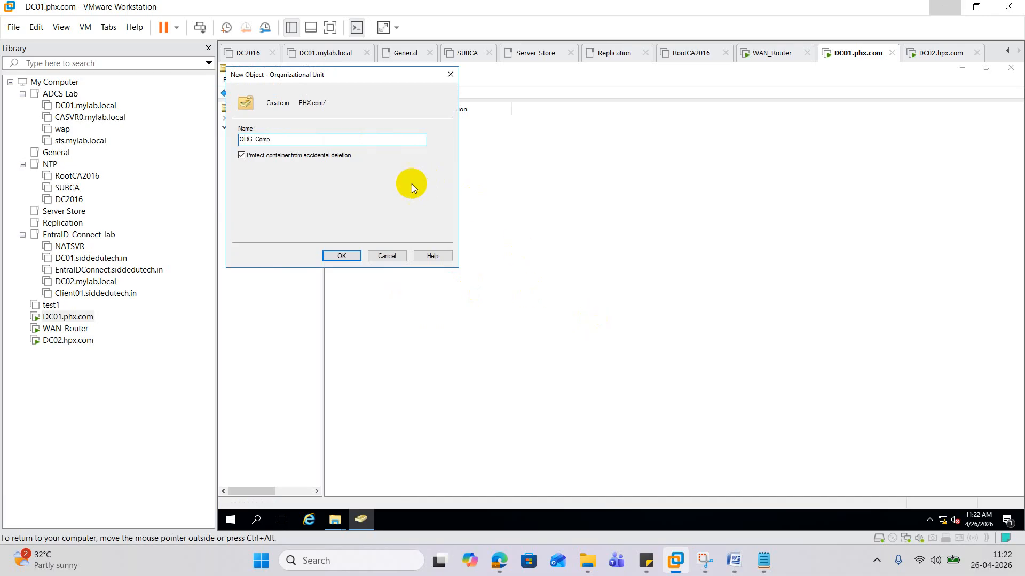
{"action": "left_click", "coordinate": [352, 256]}
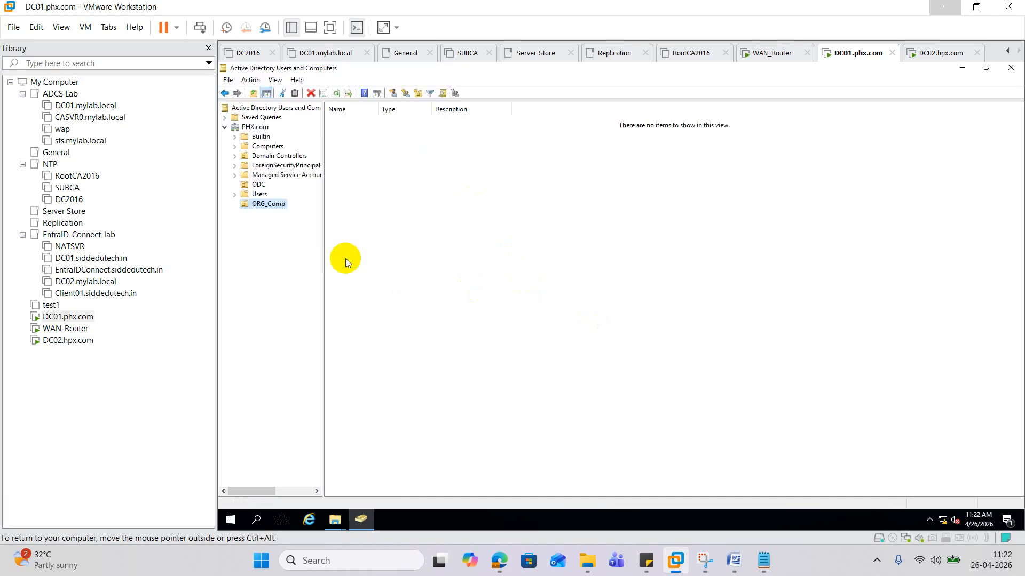
- Add computer accounts Comp1 and Copm2 to ORG_Comp, then switch to the DC02 virtual machine
{"action": "right_click", "coordinate": [276, 205]}
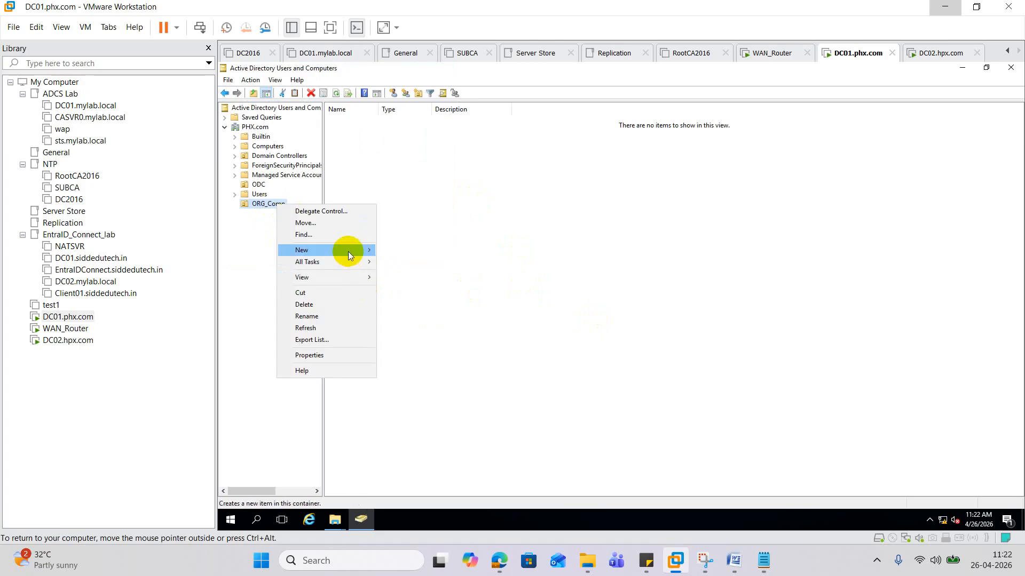
{"action": "mouse_move", "coordinate": [348, 251]}
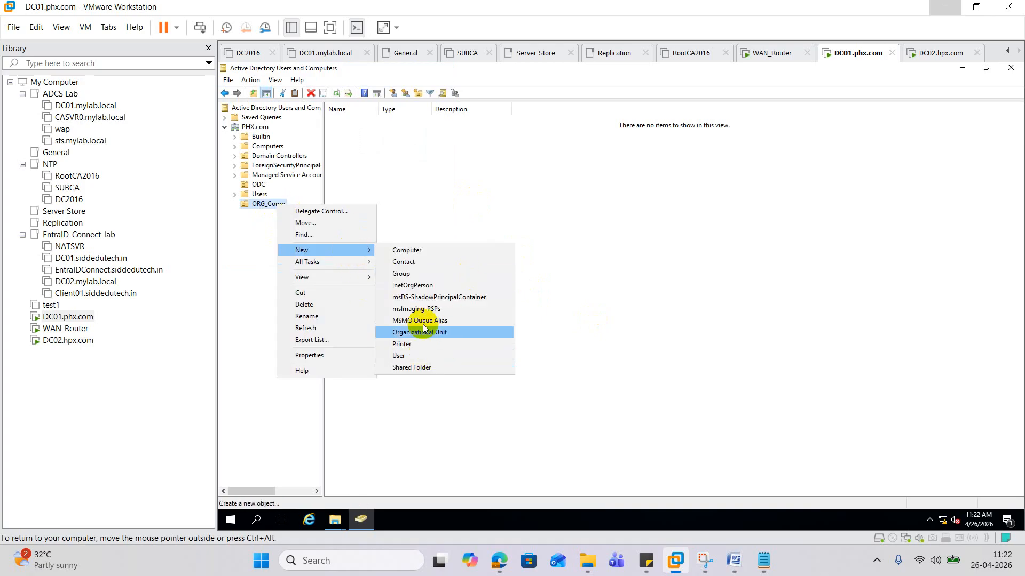
{"action": "left_click", "coordinate": [427, 251]}
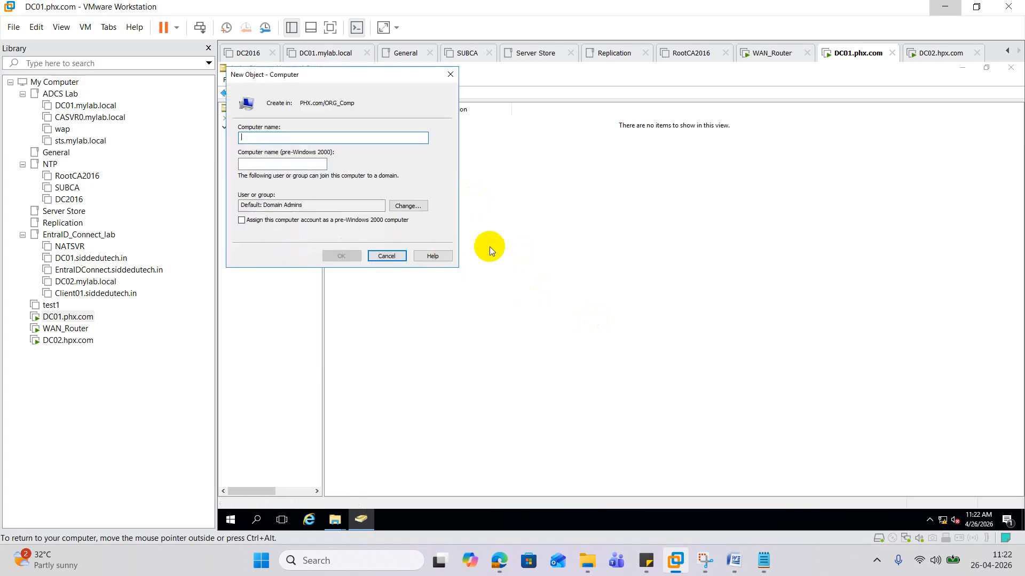
{"action": "type", "text": "Comp1"}
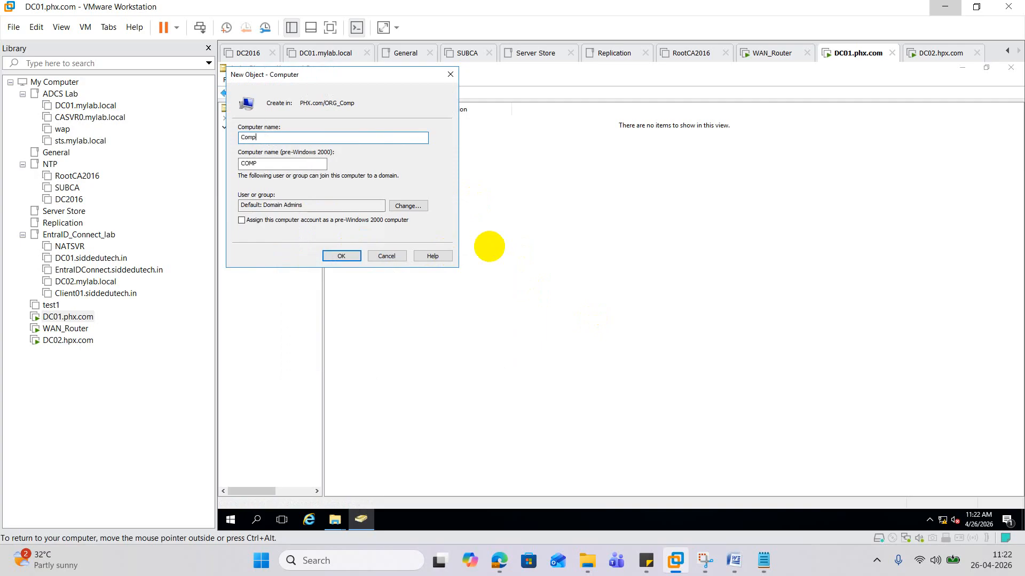
{"action": "left_click", "coordinate": [346, 256]}
{"action": "right_click", "coordinate": [279, 203]}
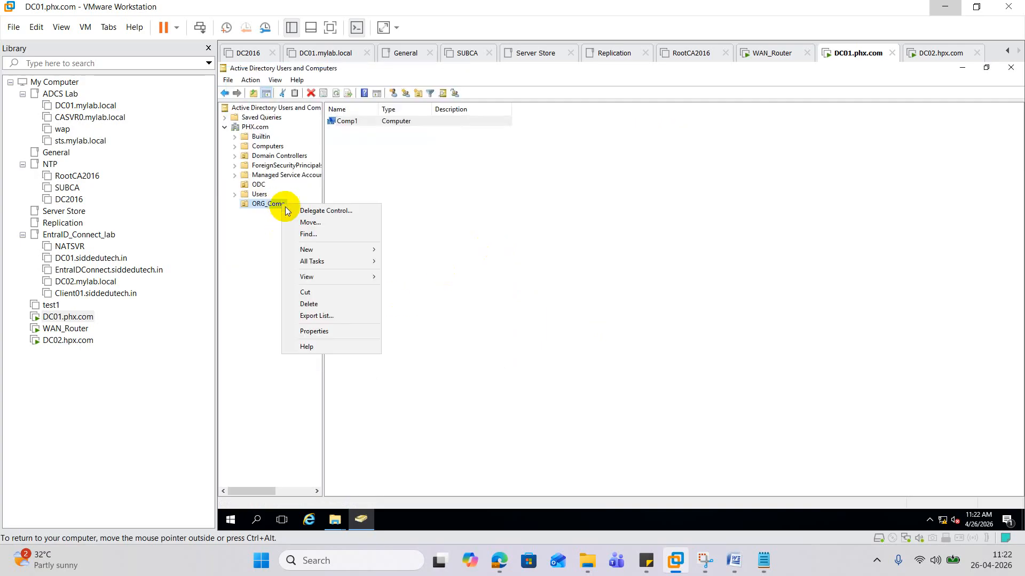
{"action": "mouse_move", "coordinate": [351, 252]}
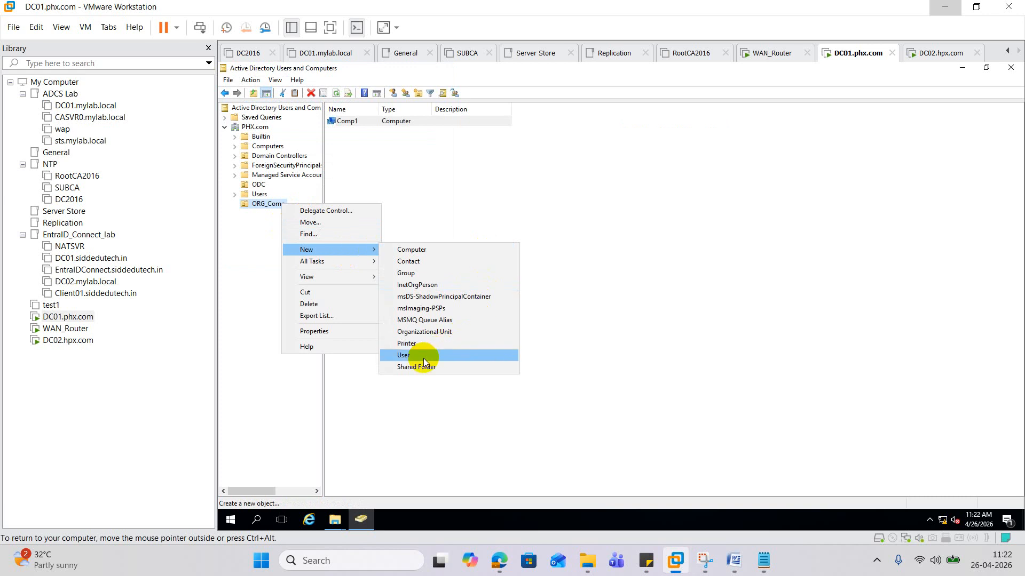
{"action": "left_click", "coordinate": [429, 250]}
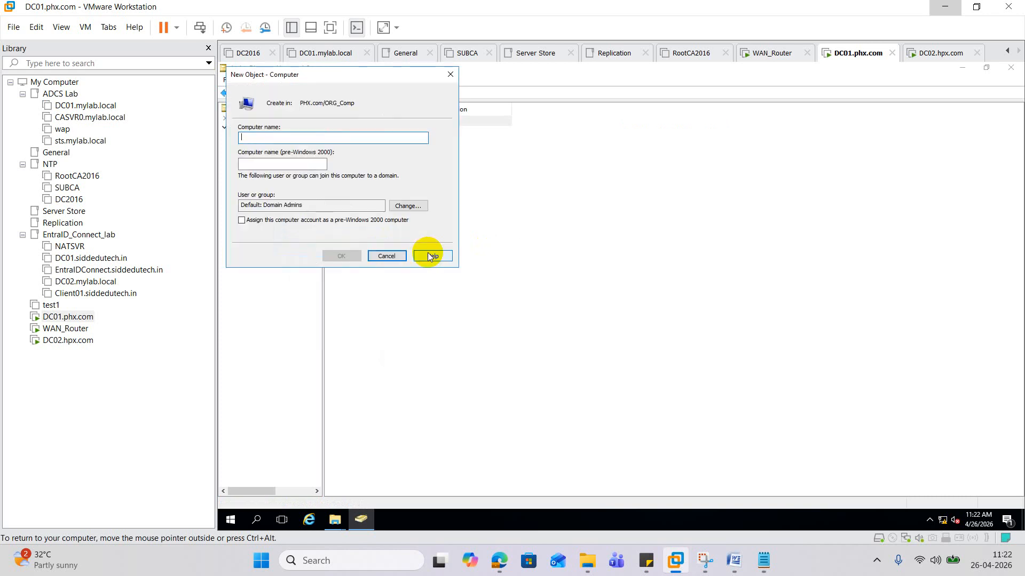
{"action": "type", "text": "Copm2"}
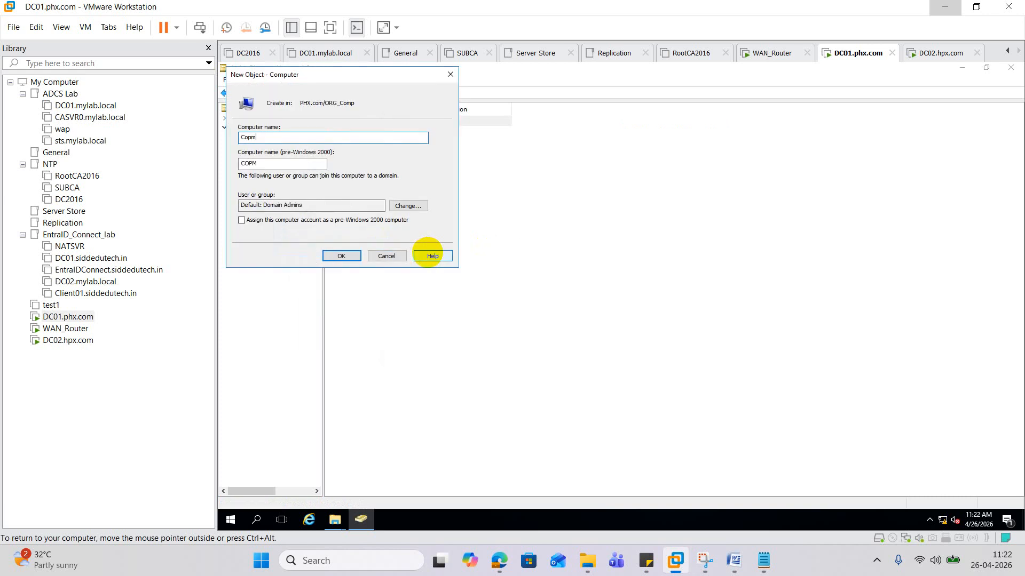
{"action": "left_click", "coordinate": [341, 256]}
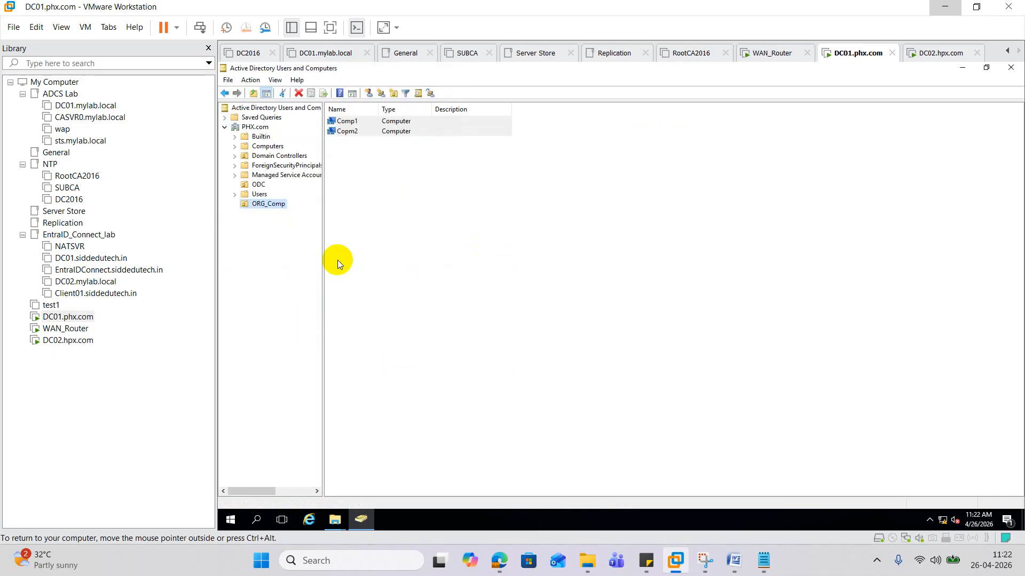
{"action": "left_click", "coordinate": [68, 340]}
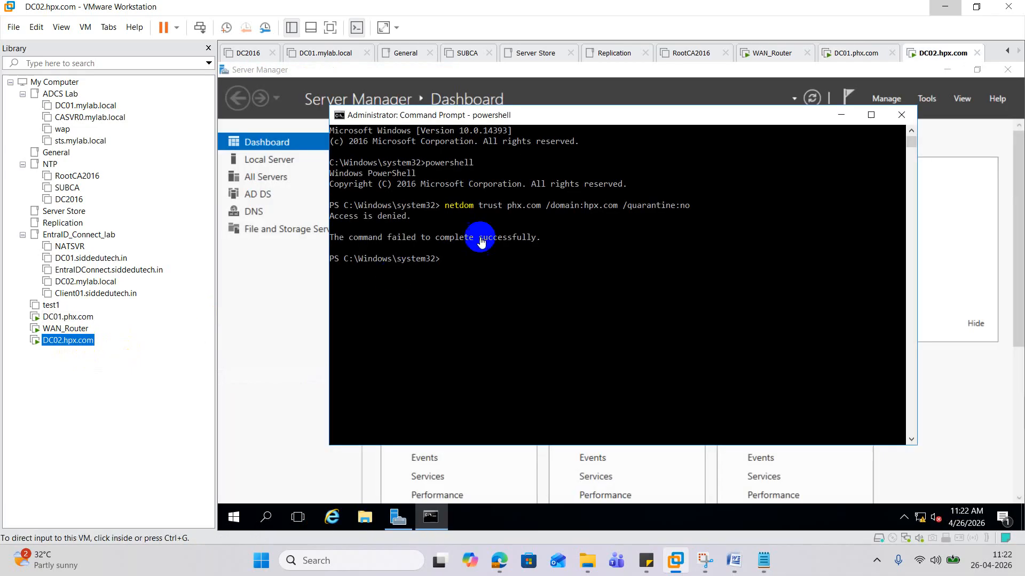
- Close PowerShell and Server Manager on DC02 and open the host's Downloads folder
{"action": "left_click", "coordinate": [901, 115]}
{"action": "left_click", "coordinate": [1007, 69]}
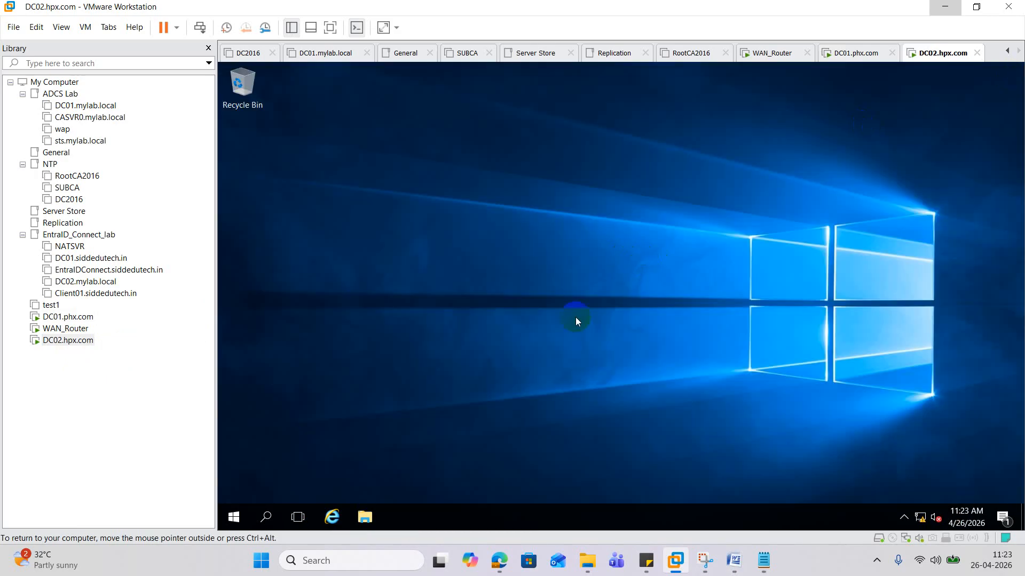
{"action": "left_click", "coordinate": [588, 560]}
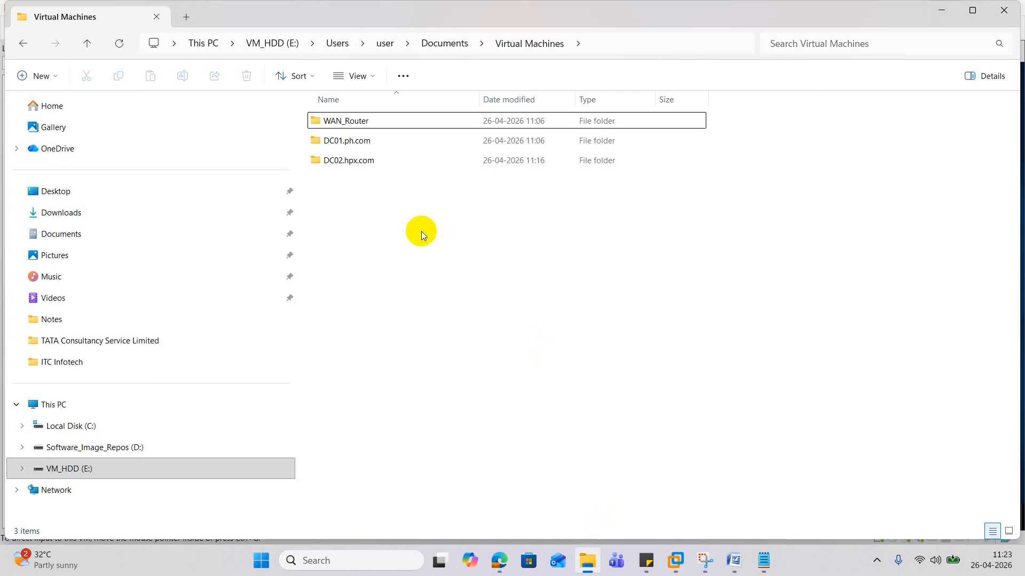
{"action": "left_click", "coordinate": [62, 213]}
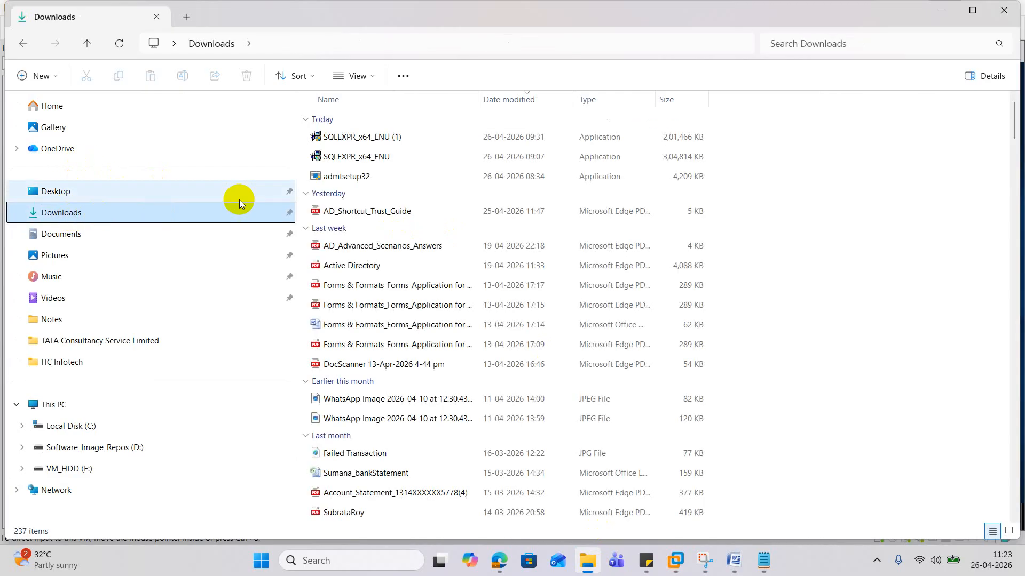
- Copy the SQLEXPR_x64_ENU and admtsetup32 installers, then minimize File Explorer
{"action": "left_click", "coordinate": [369, 156]}
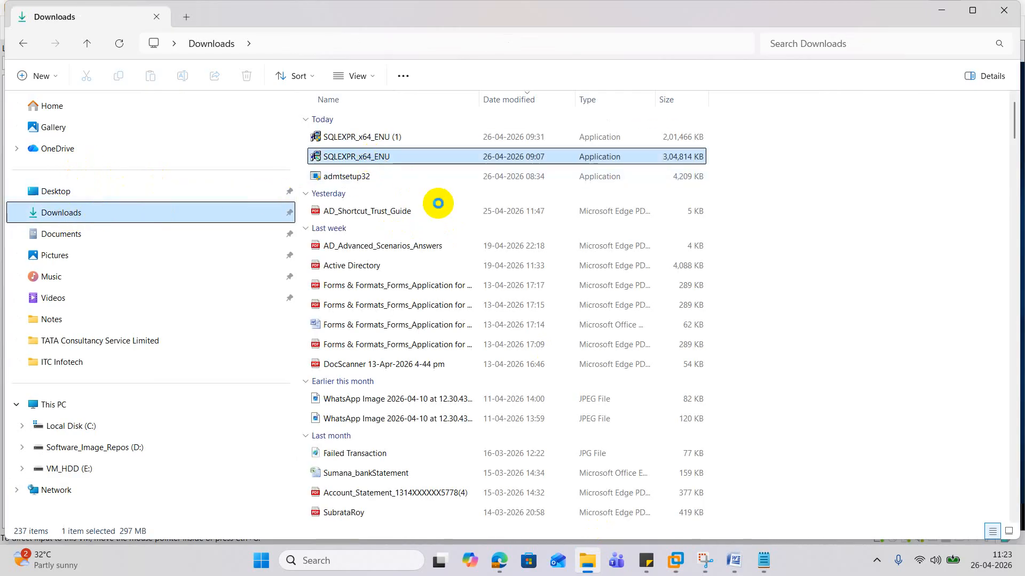
{"action": "left_click", "coordinate": [347, 175], "text": "ctrl"}
{"action": "right_click", "coordinate": [349, 176]}
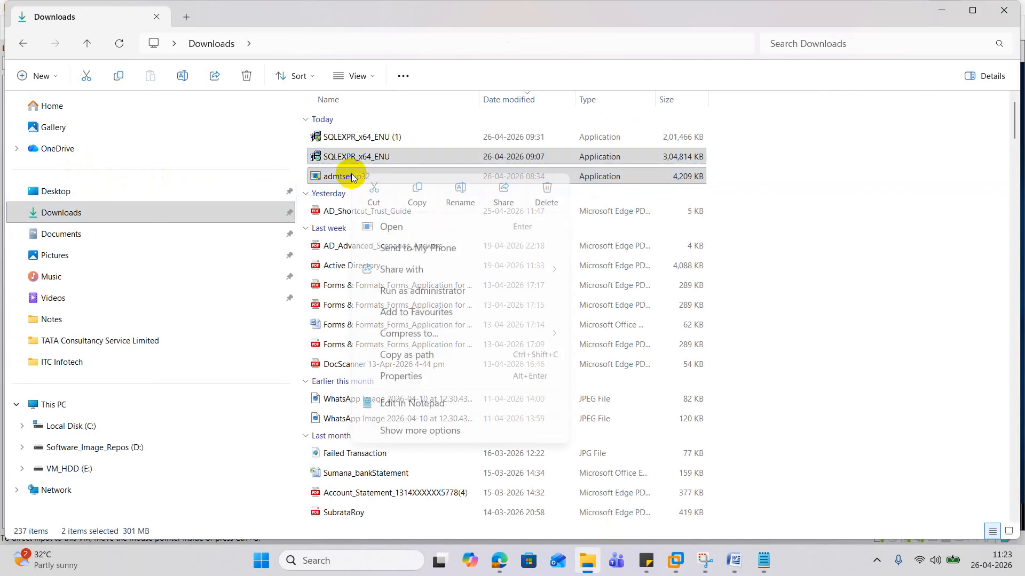
{"action": "left_click", "coordinate": [416, 195]}
{"action": "left_click", "coordinate": [941, 10]}
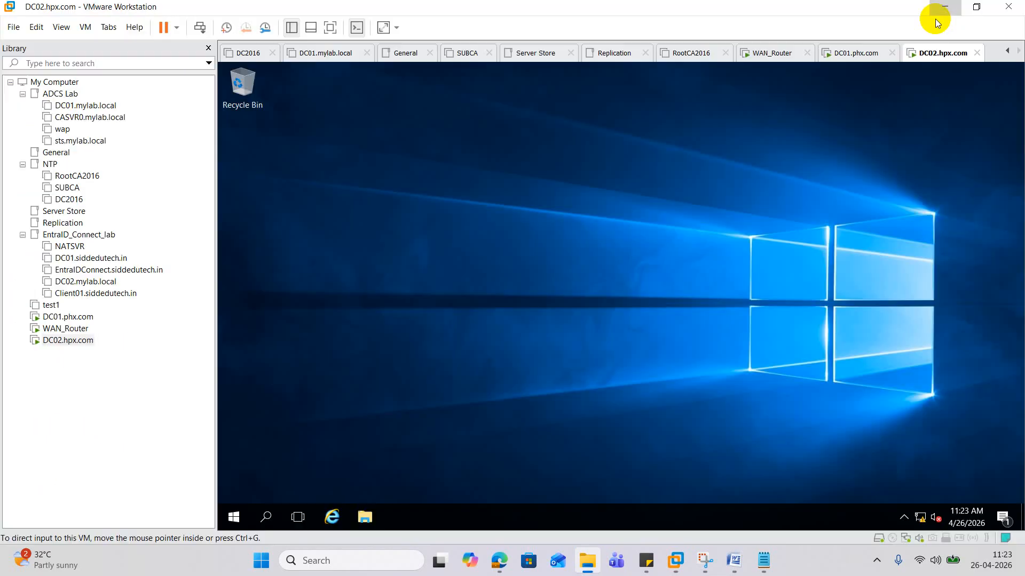
- Paste the SQLEXPR_x64_ENU installer onto the DC02 desktop
{"action": "right_click", "coordinate": [476, 164]}
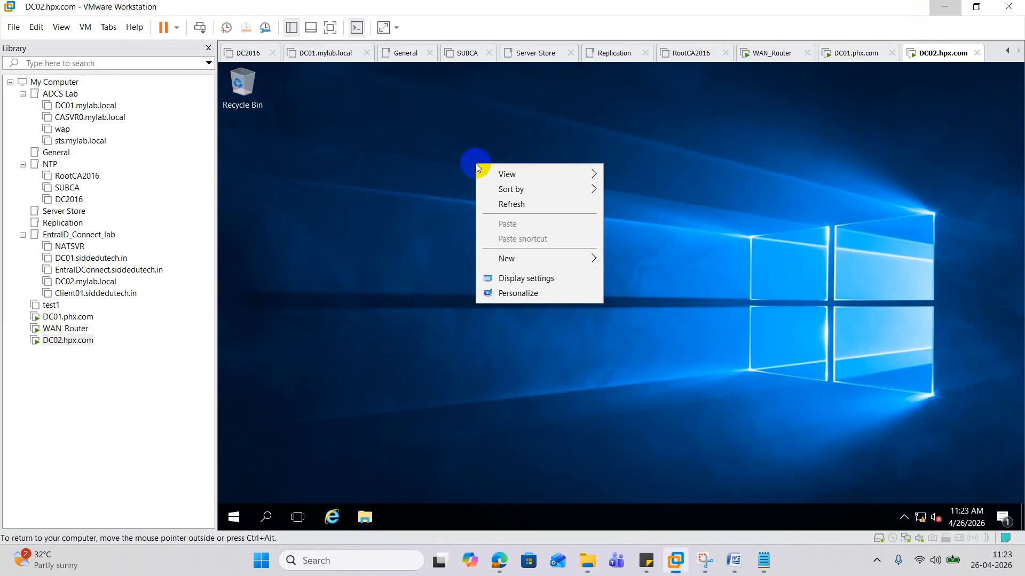
{"action": "left_click", "coordinate": [466, 216]}
{"action": "right_click", "coordinate": [73, 341]}
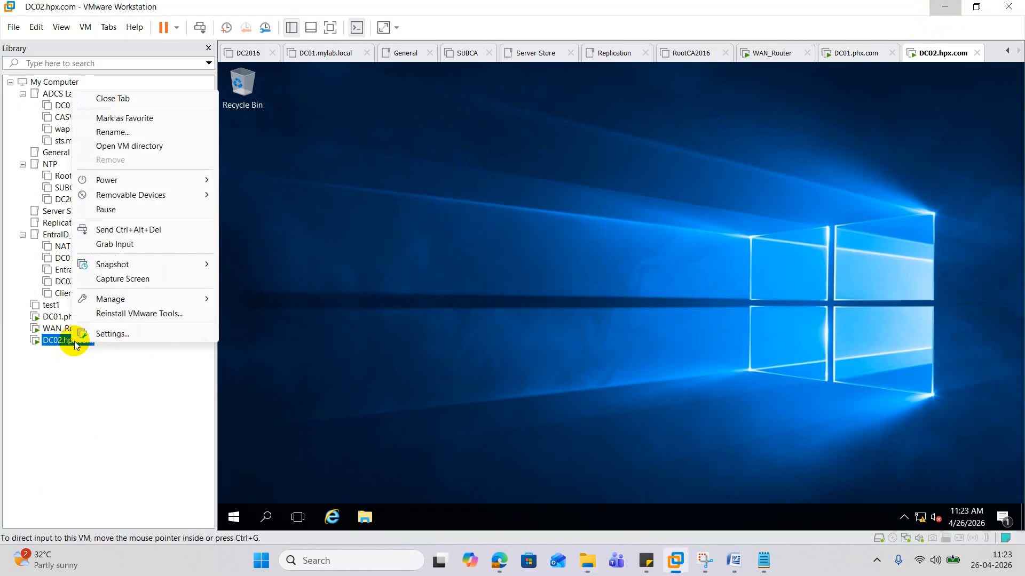
{"action": "left_click", "coordinate": [424, 297]}
{"action": "right_click", "coordinate": [398, 234]}
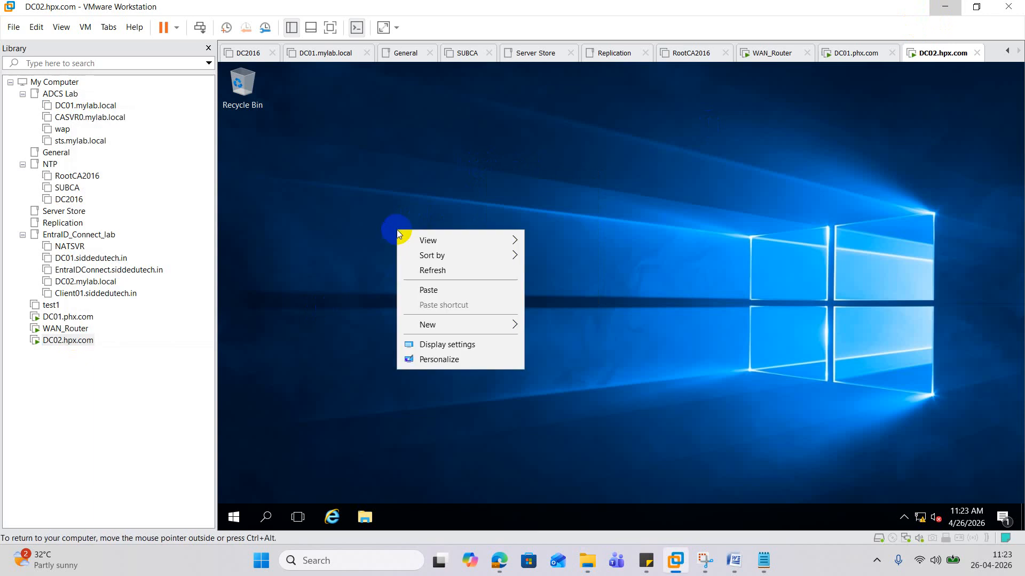
{"action": "left_click", "coordinate": [429, 290]}
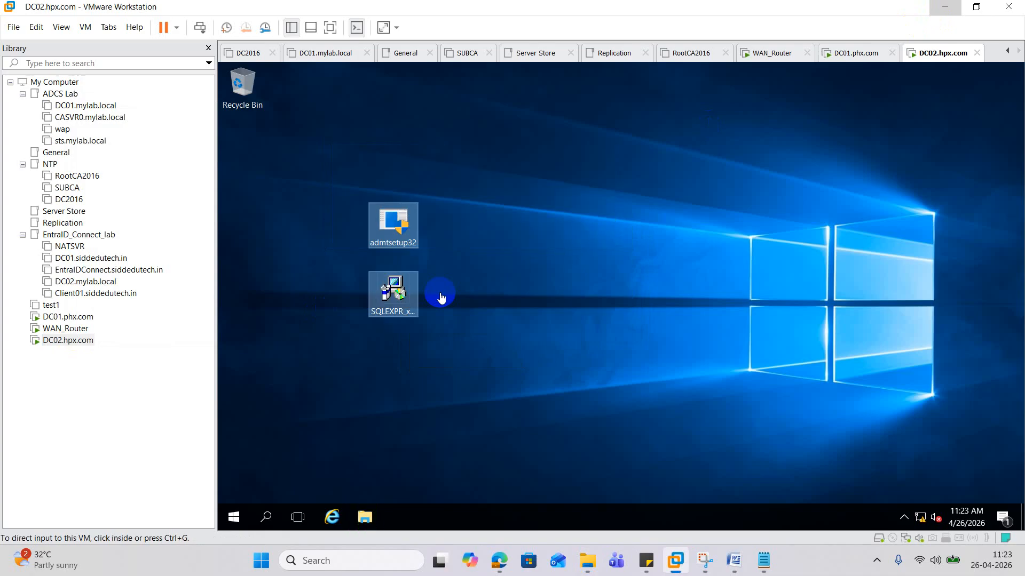
- Run SQLEXPR_x64_ENU as administrator and approve the UAC prompts for SQL Server and ADMT setup
{"action": "right_click", "coordinate": [399, 289]}
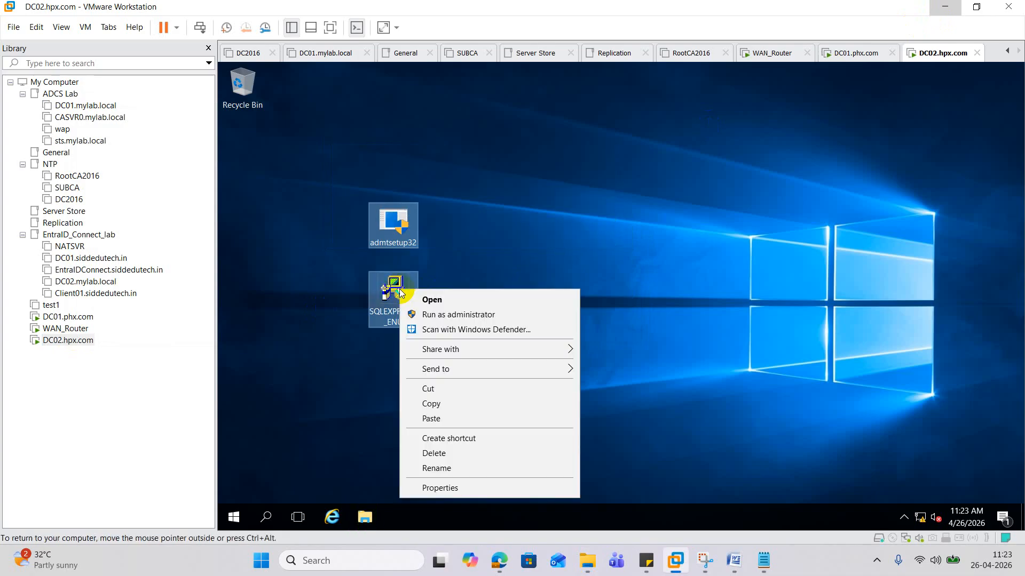
{"action": "left_click", "coordinate": [462, 309]}
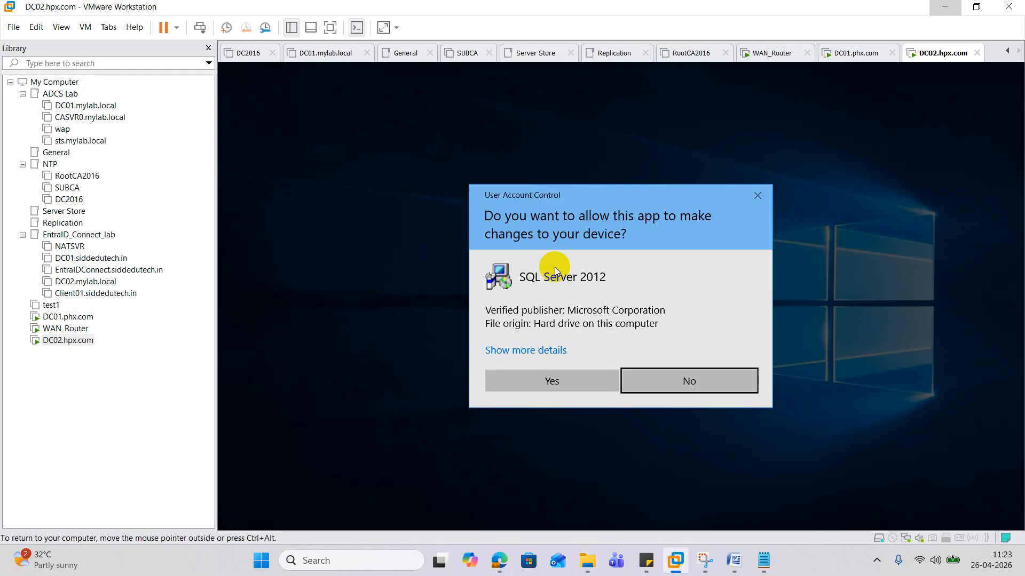
{"action": "left_click", "coordinate": [574, 376]}
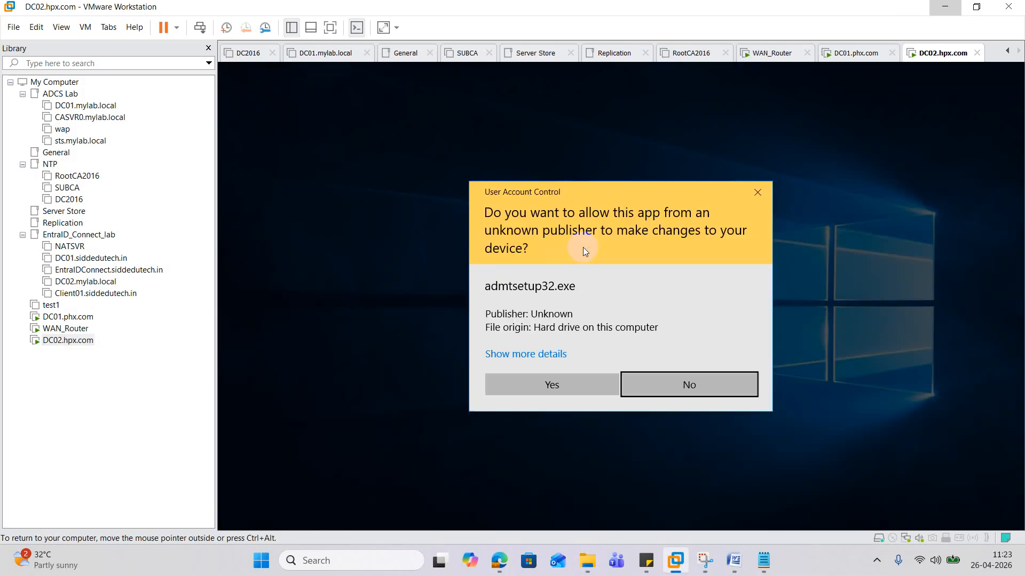
{"action": "left_click", "coordinate": [578, 380]}
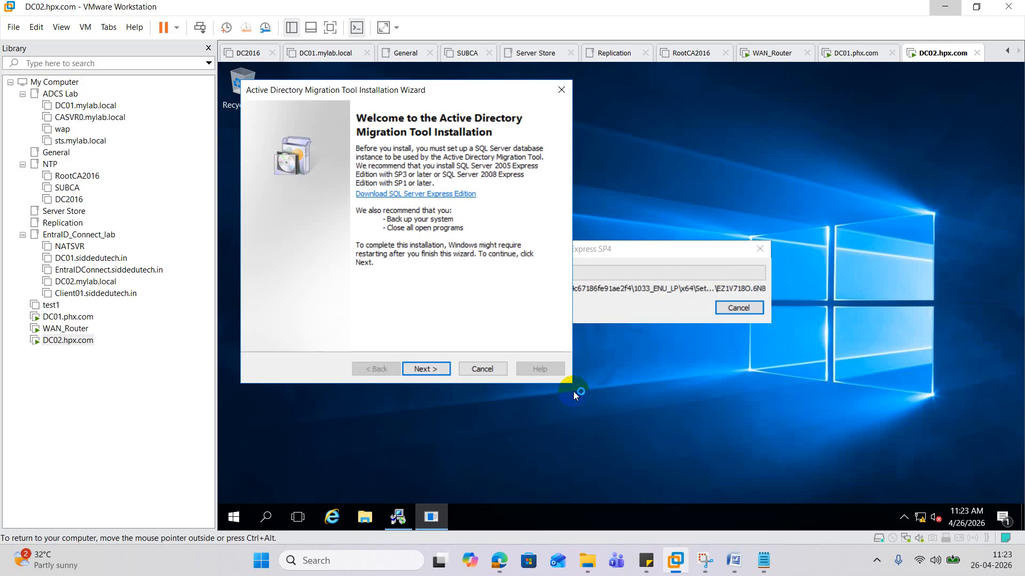
- Go through the ADMT welcome and license pages, then cancel the ADMT setup wizard
{"action": "left_click", "coordinate": [433, 372]}
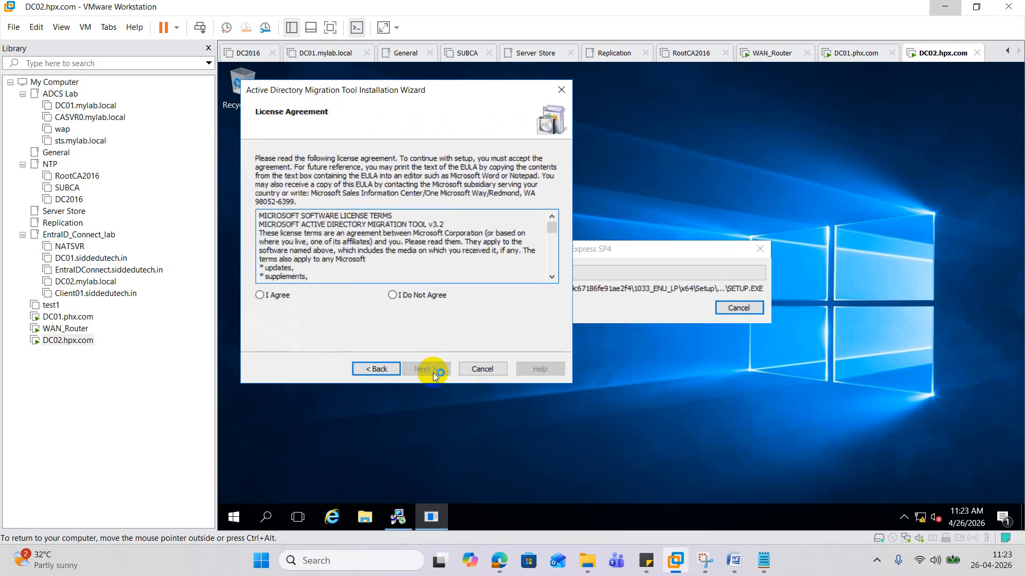
{"action": "left_click", "coordinate": [283, 299]}
{"action": "left_click", "coordinate": [418, 368]}
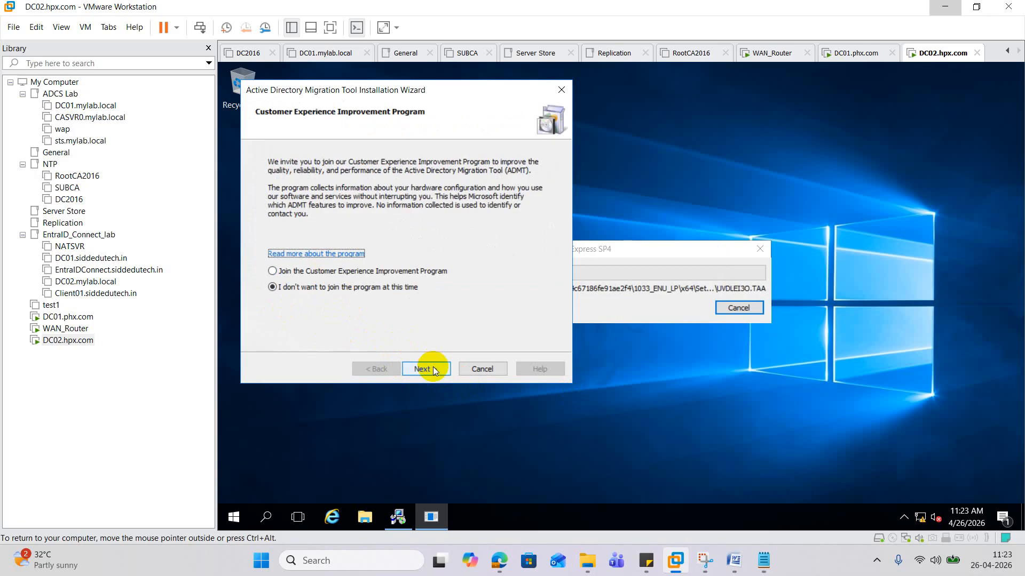
{"action": "left_click", "coordinate": [564, 89]}
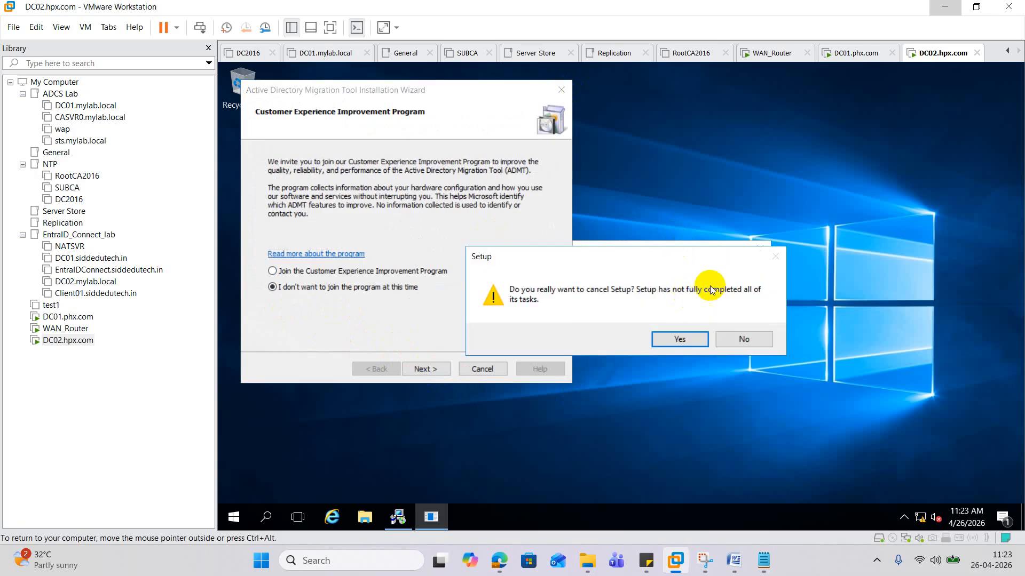
{"action": "left_click", "coordinate": [747, 339]}
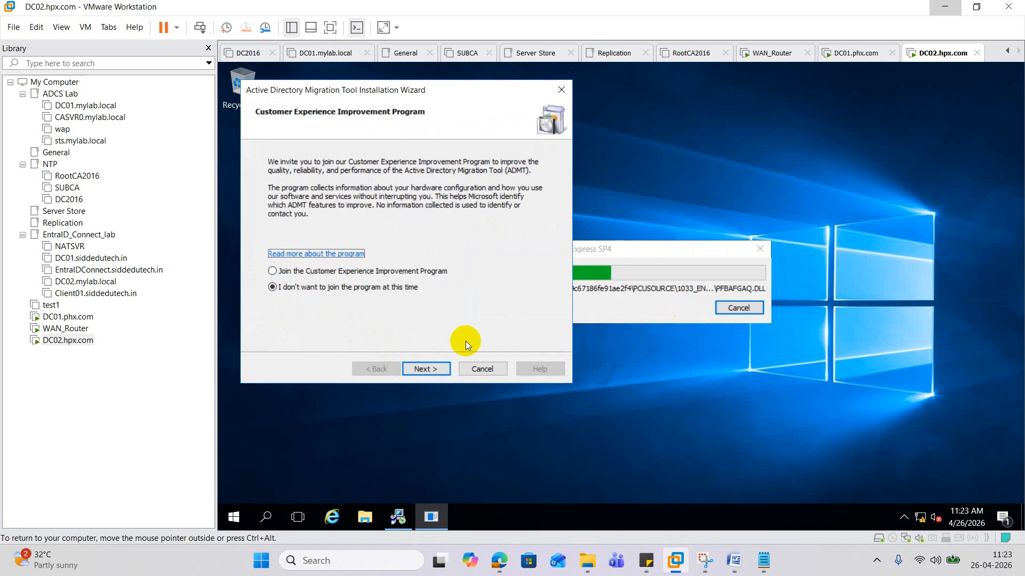
{"action": "left_click", "coordinate": [424, 369]}
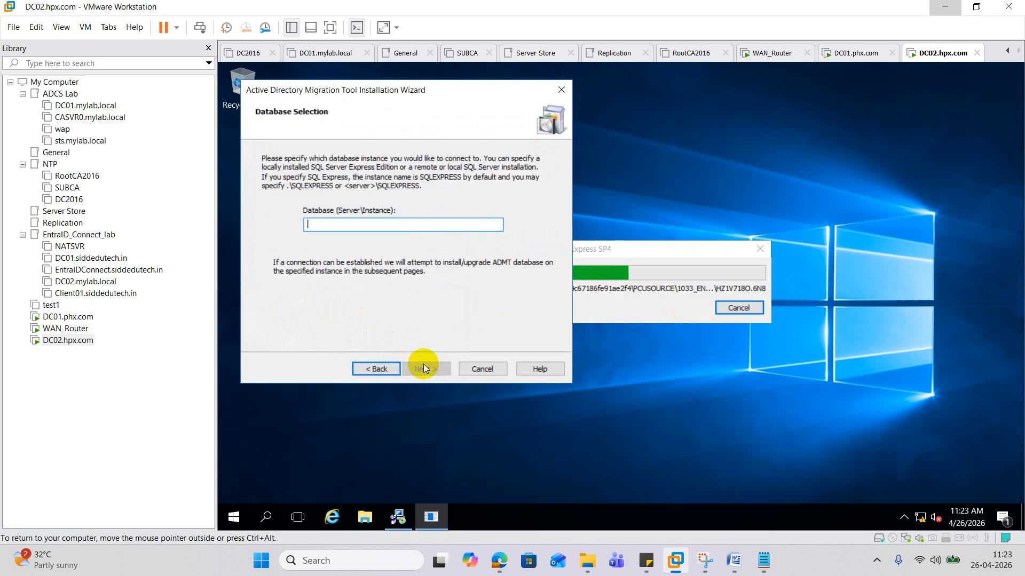
{"action": "left_click_drag", "start_coordinate": [492, 88], "coordinate": [549, 384]}
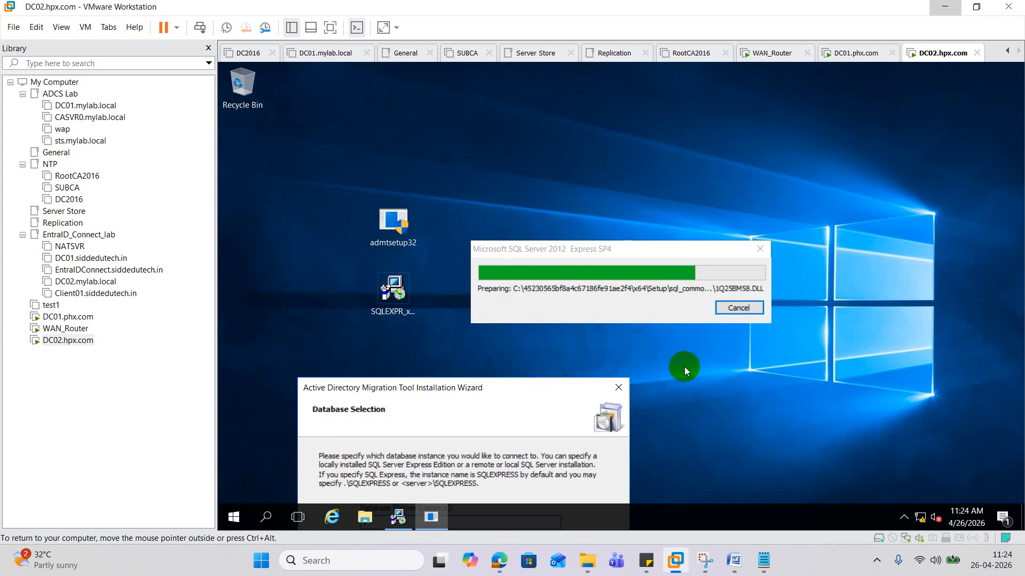
{"action": "left_click", "coordinate": [618, 387]}
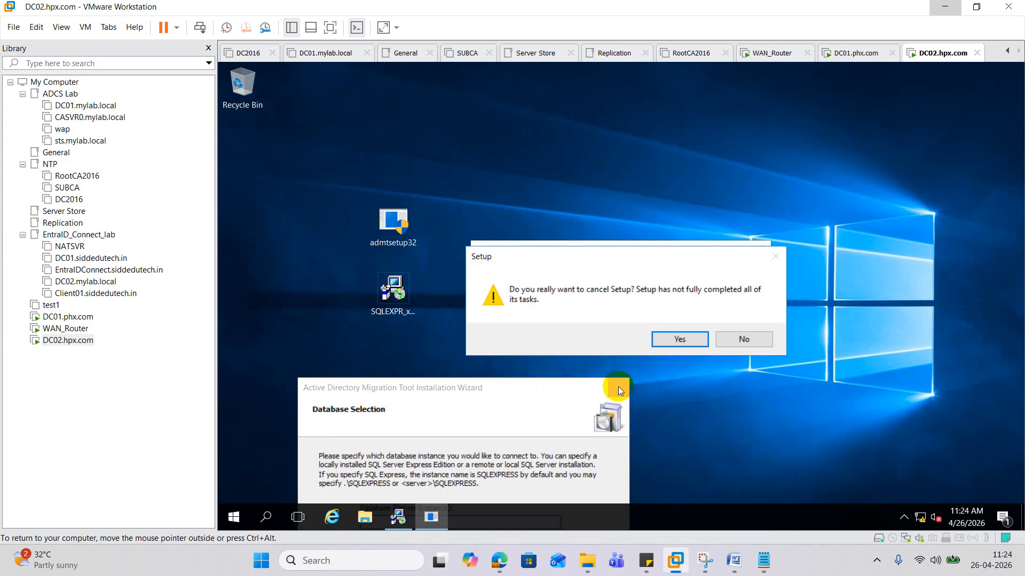
{"action": "left_click", "coordinate": [671, 341]}
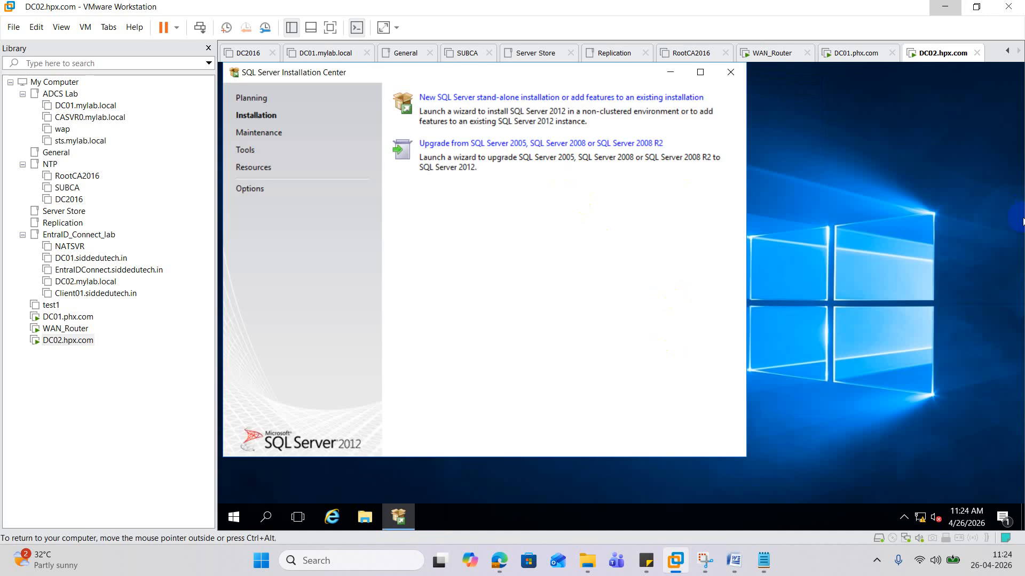
- Start a new stand-alone SQL Server 2012 installation and accept its license terms
{"action": "left_click", "coordinate": [510, 99]}
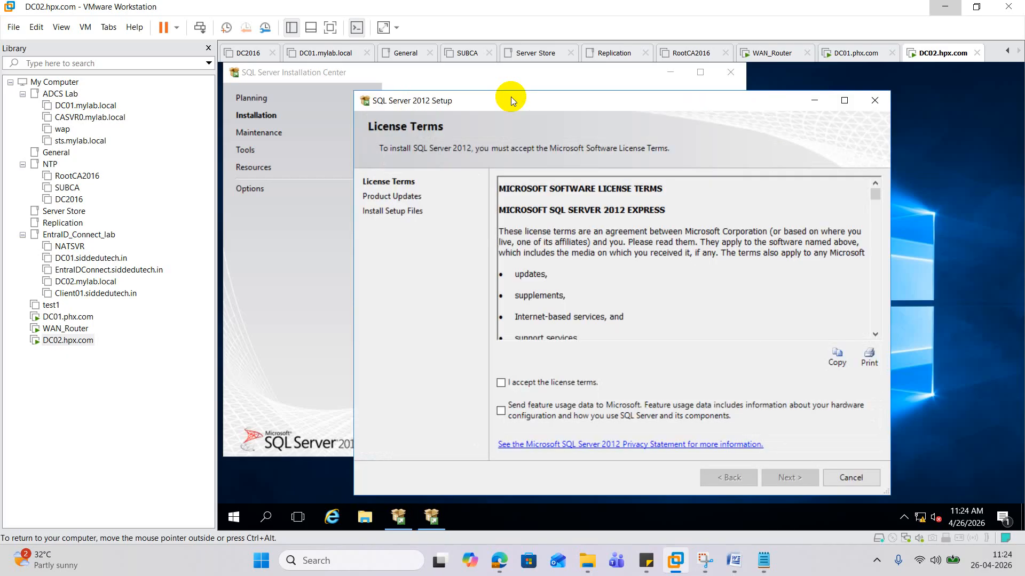
{"action": "left_click", "coordinate": [501, 383]}
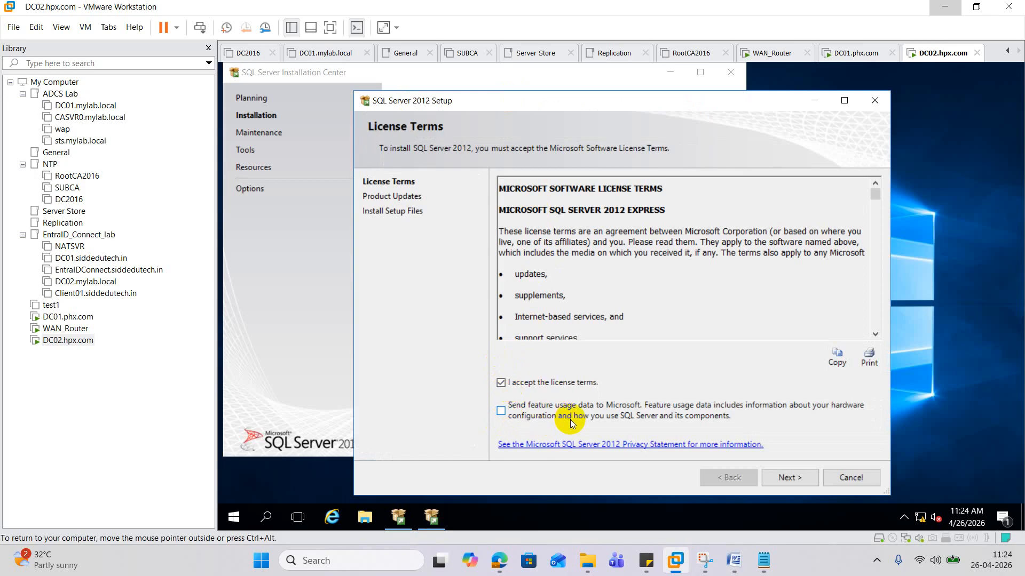
{"action": "left_click", "coordinate": [790, 478]}
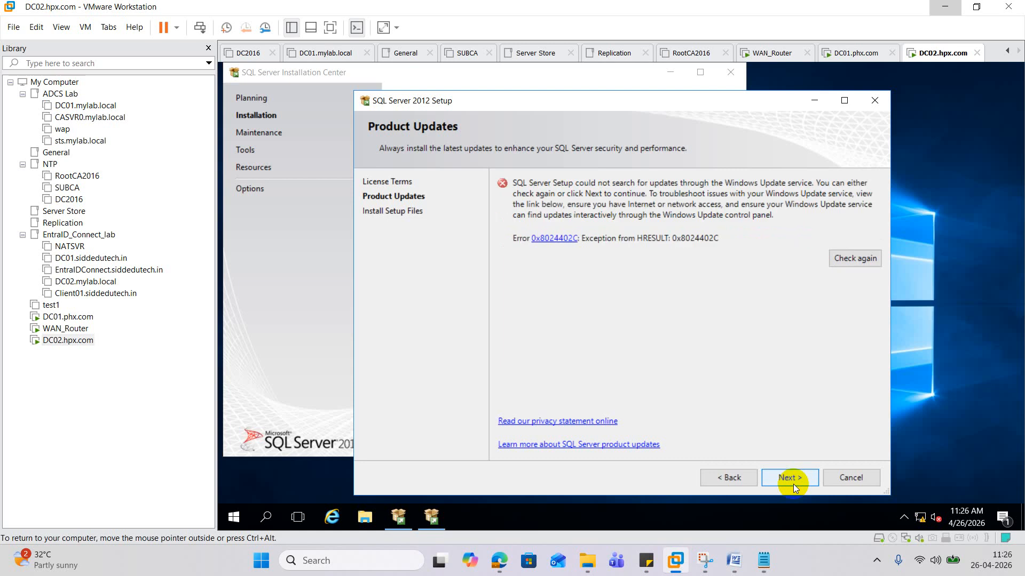
- Continue past the failed update check and keep the default features: Database Engine Services, Replication, Client Connectivity SDK
{"action": "left_click", "coordinate": [793, 485]}
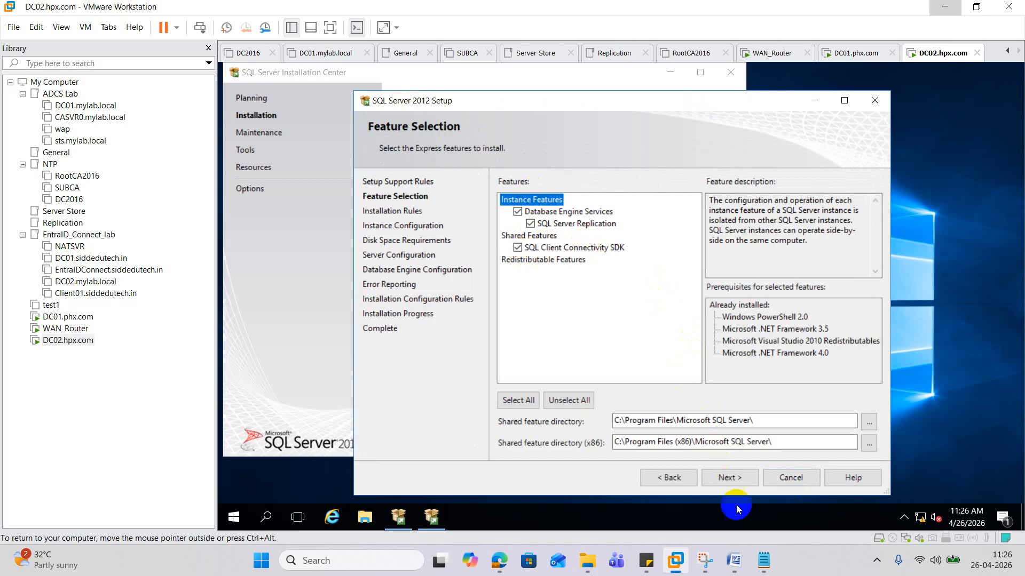
{"action": "left_click", "coordinate": [731, 478]}
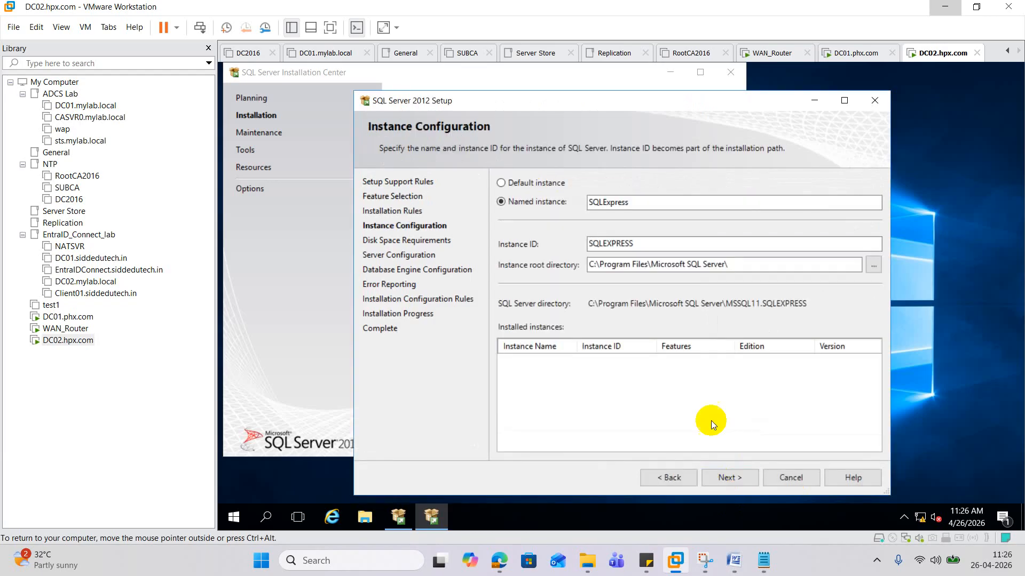
- Copy the SQLEXPRESS instance ID from Instance Configuration
{"action": "left_click_drag", "start_coordinate": [642, 241], "coordinate": [533, 243]}
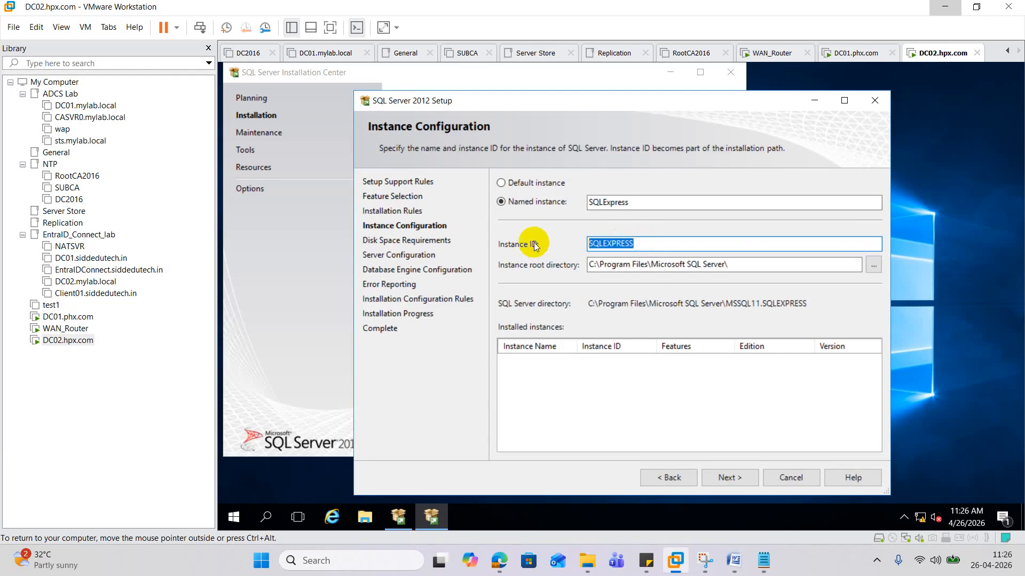
{"action": "right_click", "coordinate": [607, 248]}
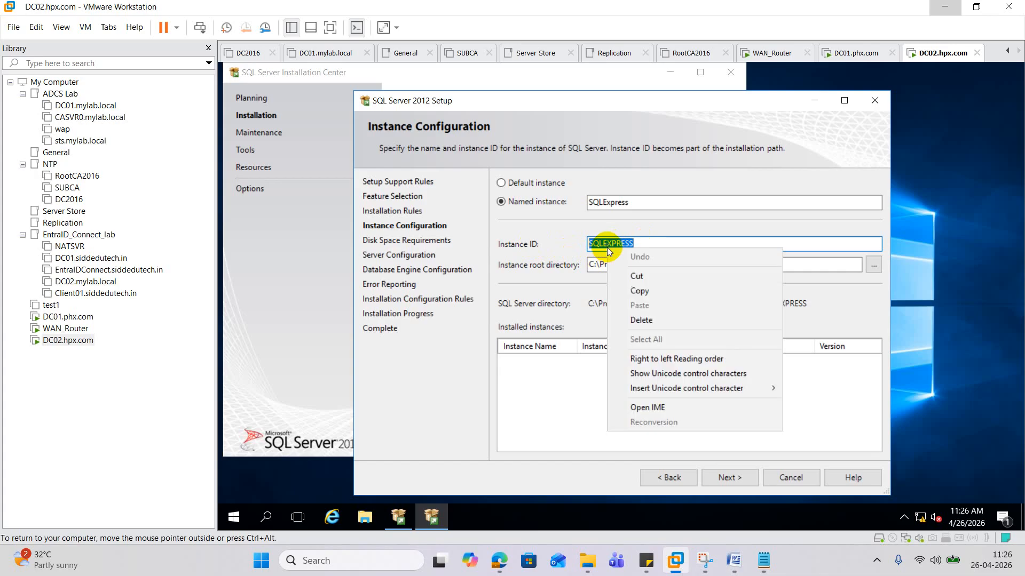
{"action": "left_click", "coordinate": [645, 293]}
- Record .\SQLEXPRESS in a new Notepad document and continue to Server Configuration
{"action": "right_click", "coordinate": [237, 515]}
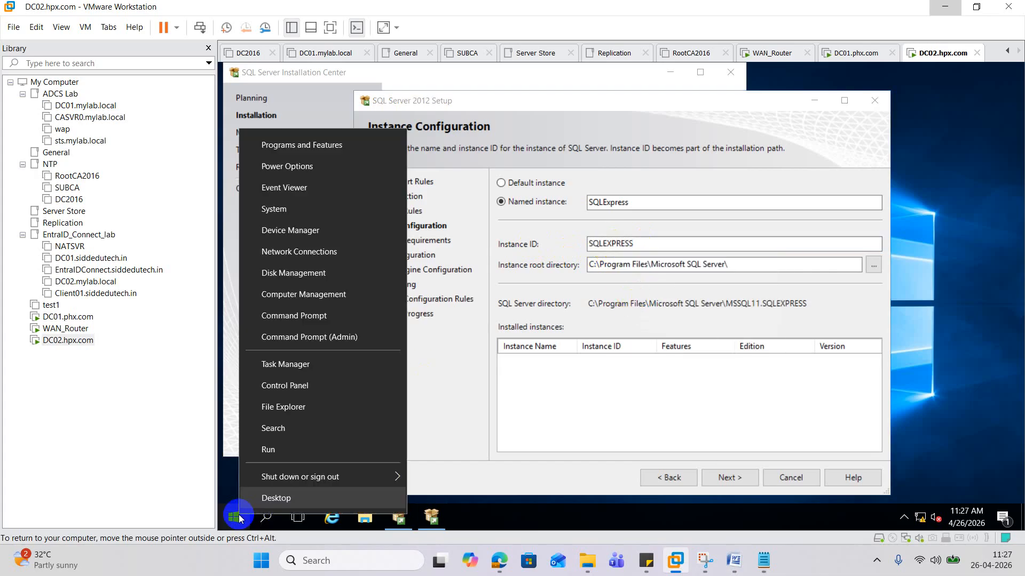
{"action": "left_click", "coordinate": [272, 448]}
{"action": "type", "text": "no"}
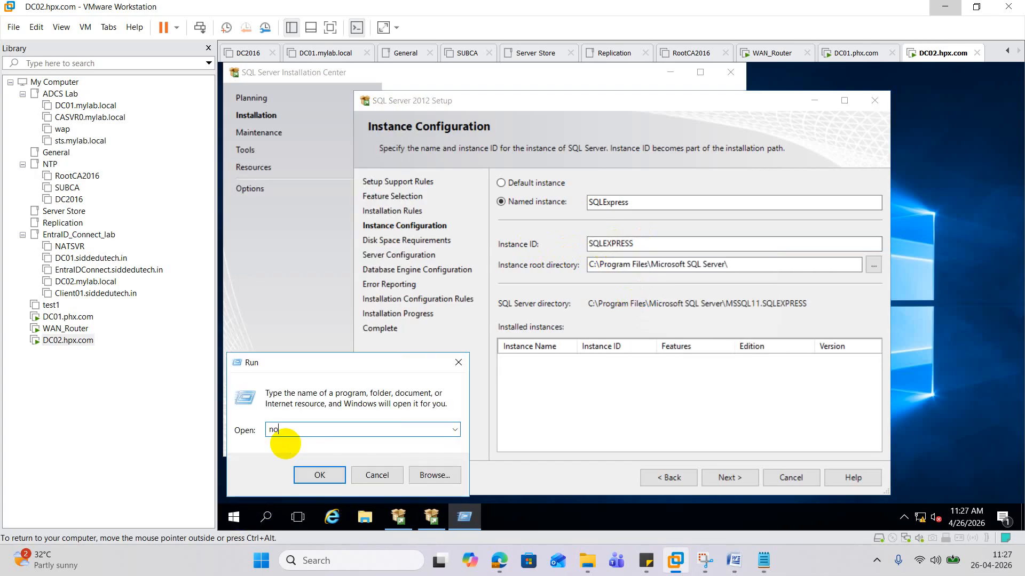
{"action": "type", "text": "tepad"}
{"action": "key", "text": "Return"}
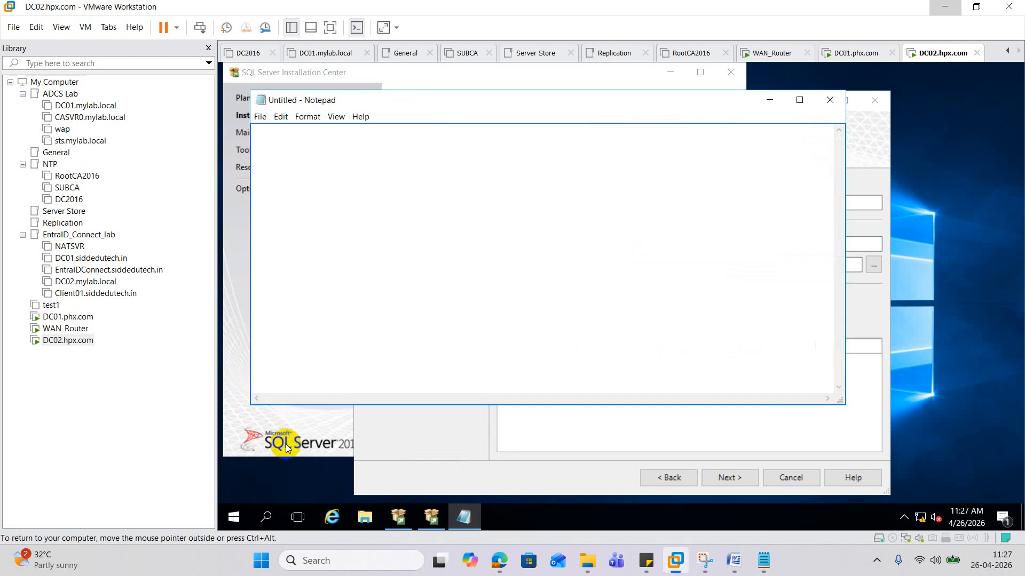
{"action": "type", "text": ".\\"}
{"action": "key", "text": "ctrl+v"}
{"action": "left_click", "coordinate": [775, 100]}
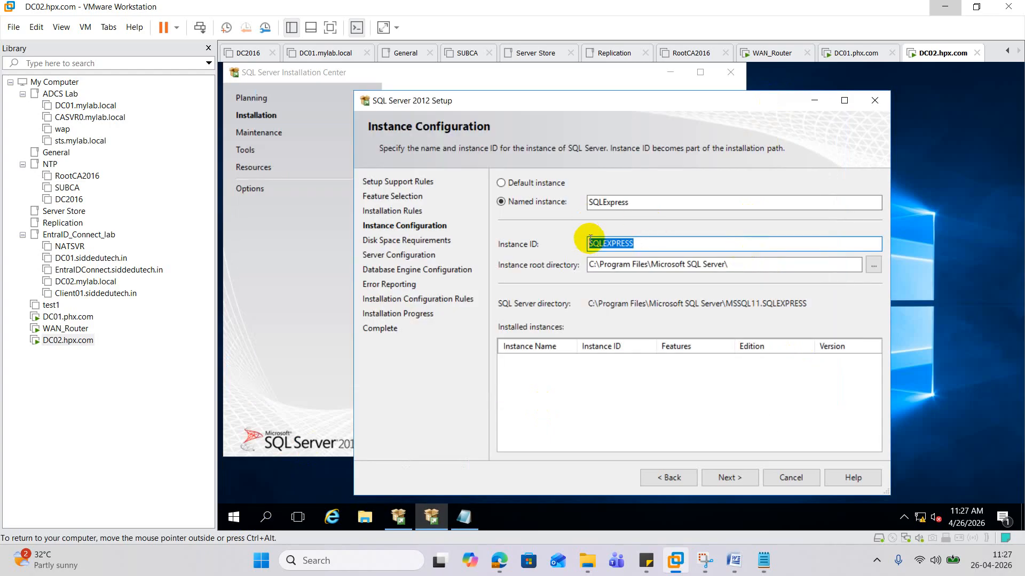
{"action": "left_click", "coordinate": [745, 480]}
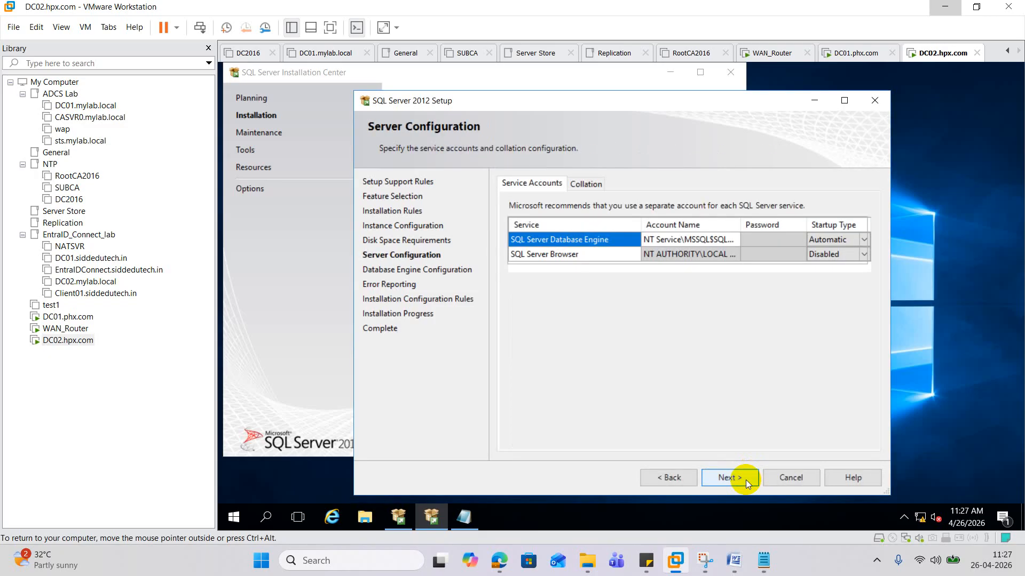
- Keep the default service accounts, Windows authentication and error reporting settings, and start installing
{"action": "left_click", "coordinate": [730, 478]}
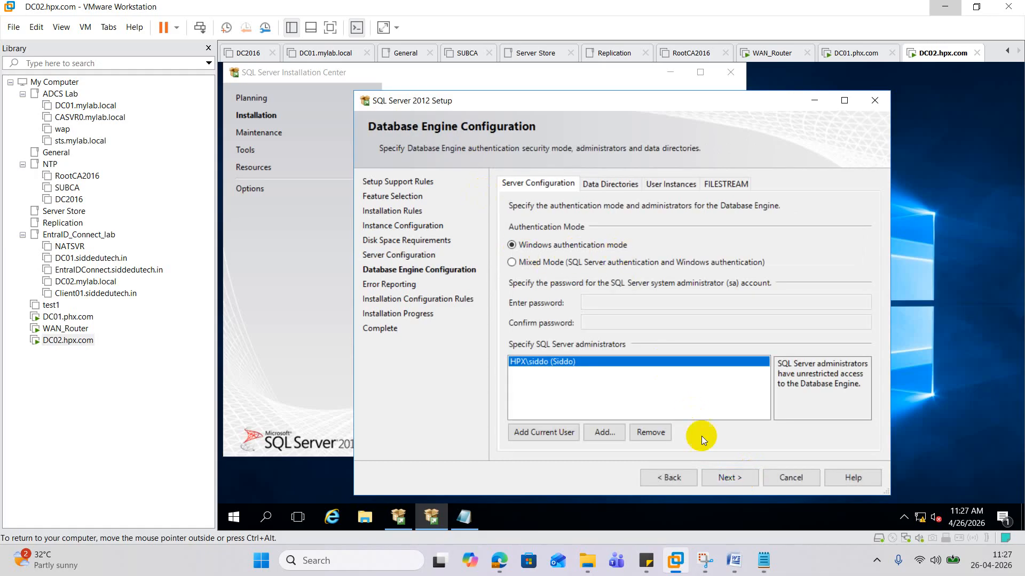
{"action": "left_click", "coordinate": [743, 478]}
{"action": "left_click", "coordinate": [741, 479]}
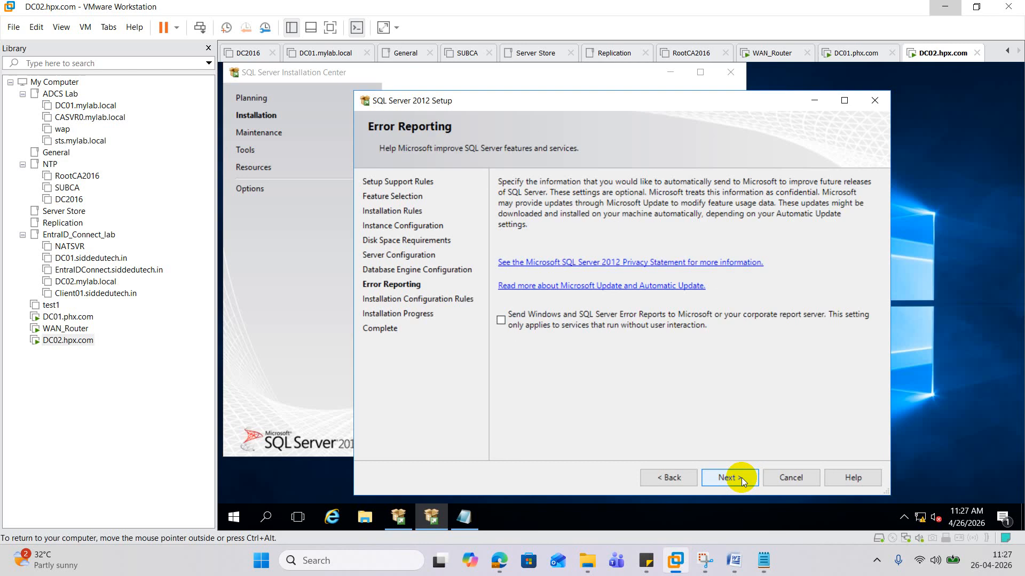
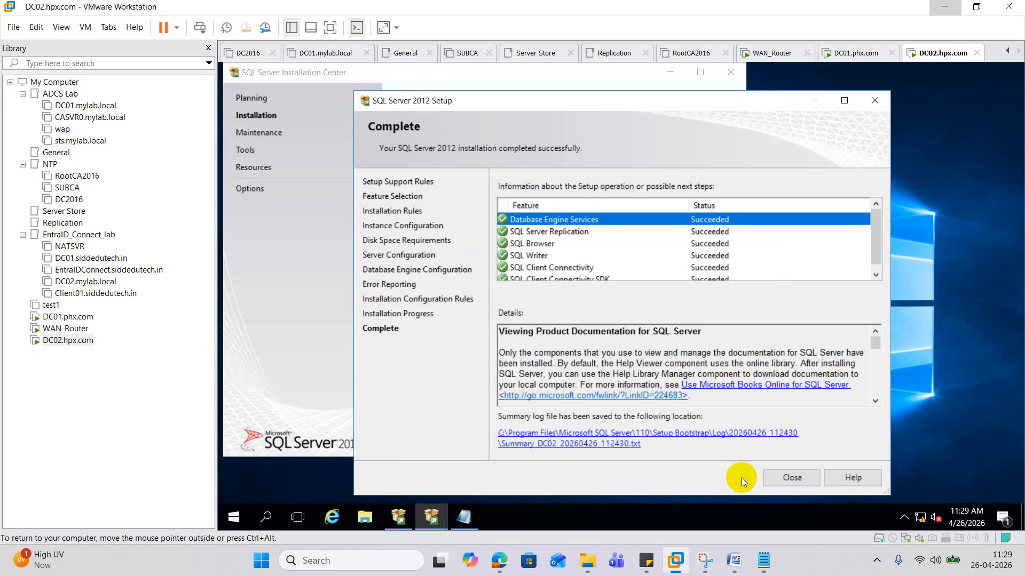
- Close SQL Server setup and the Installation Center, and cancel the admtsetup32 permission prompt
{"action": "left_click", "coordinate": [778, 479]}
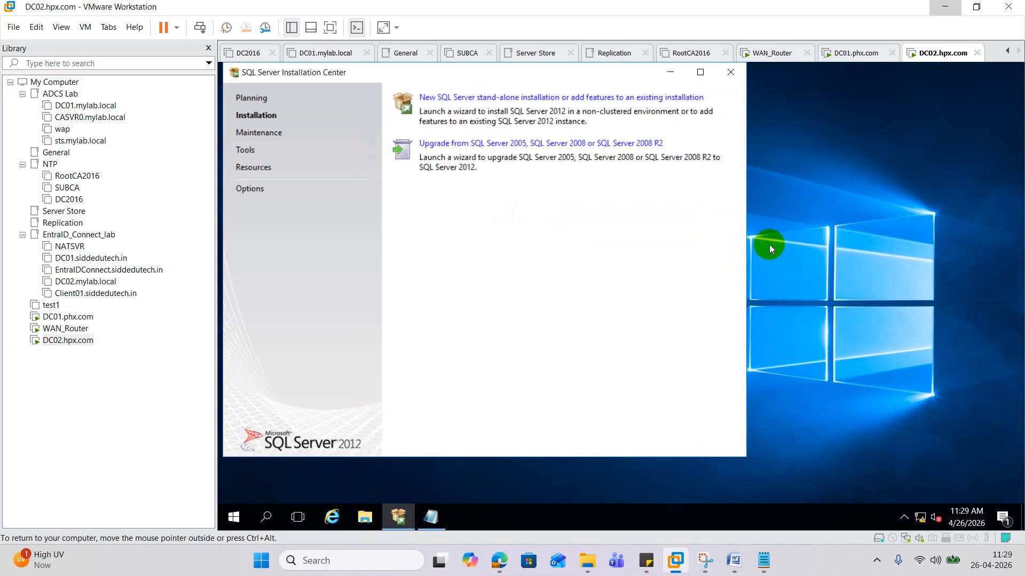
{"action": "left_click", "coordinate": [731, 73]}
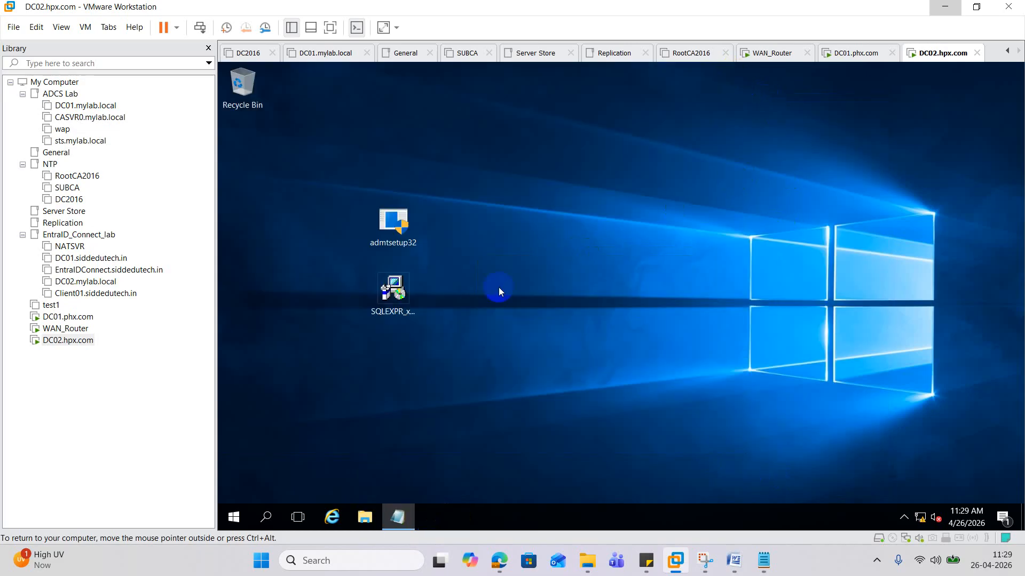
{"action": "double_click", "coordinate": [394, 227]}
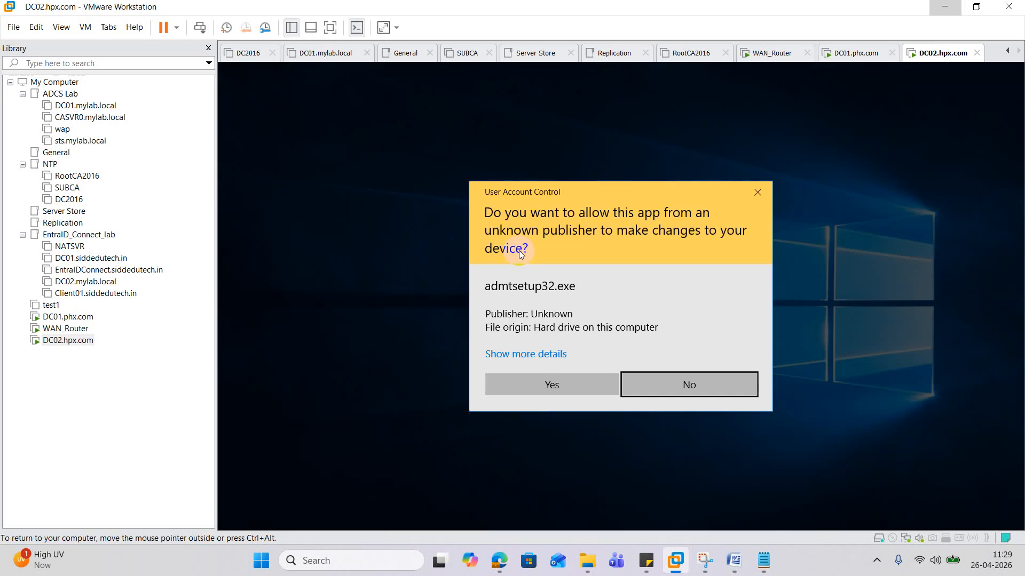
{"action": "left_click", "coordinate": [760, 187]}
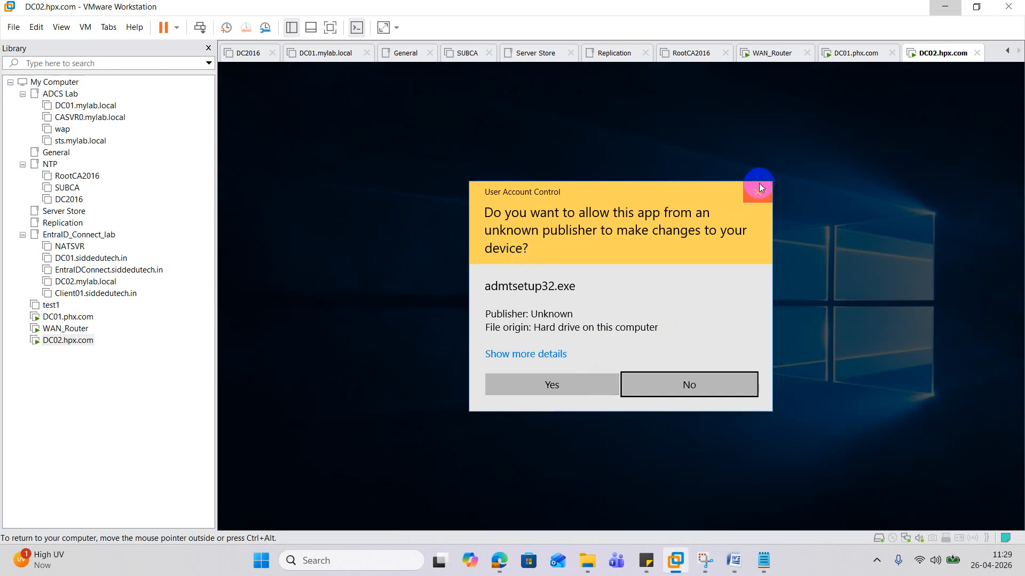
- Restart DC02 from the Start menu's power options, confirming the restart reason
{"action": "left_click", "coordinate": [240, 516]}
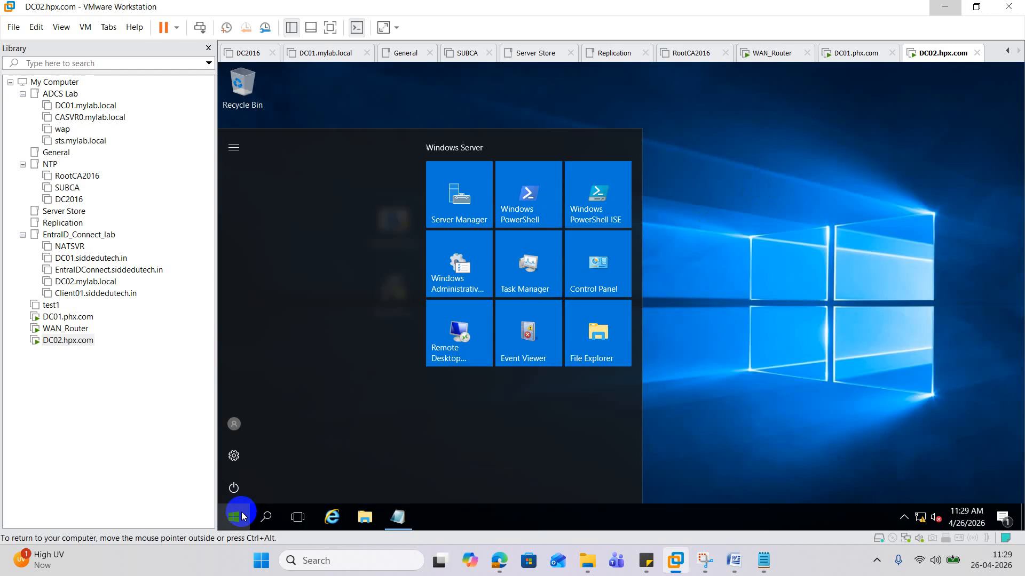
{"action": "left_click", "coordinate": [237, 487]}
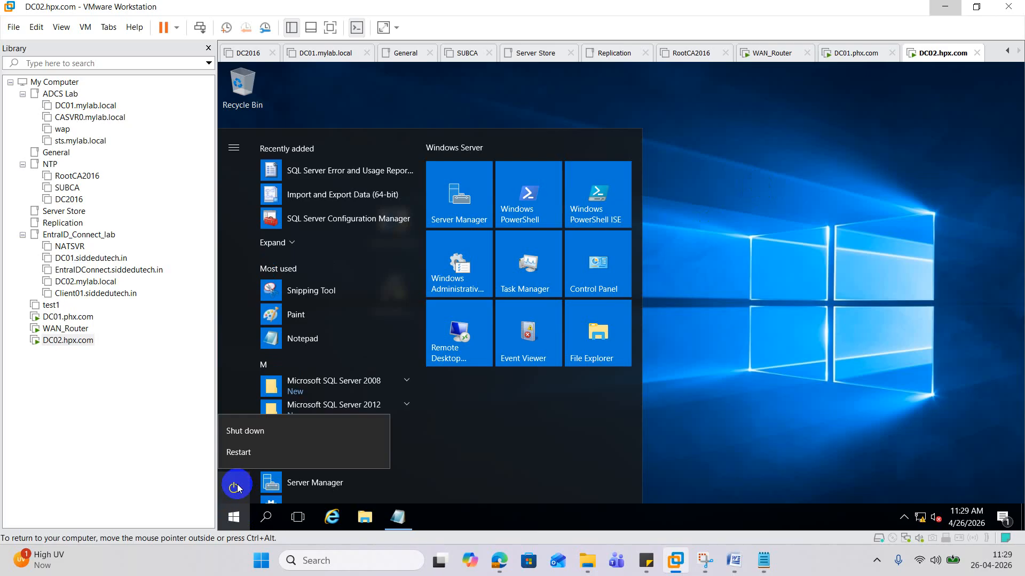
{"action": "left_click", "coordinate": [261, 452]}
{"action": "left_click", "coordinate": [402, 451]}
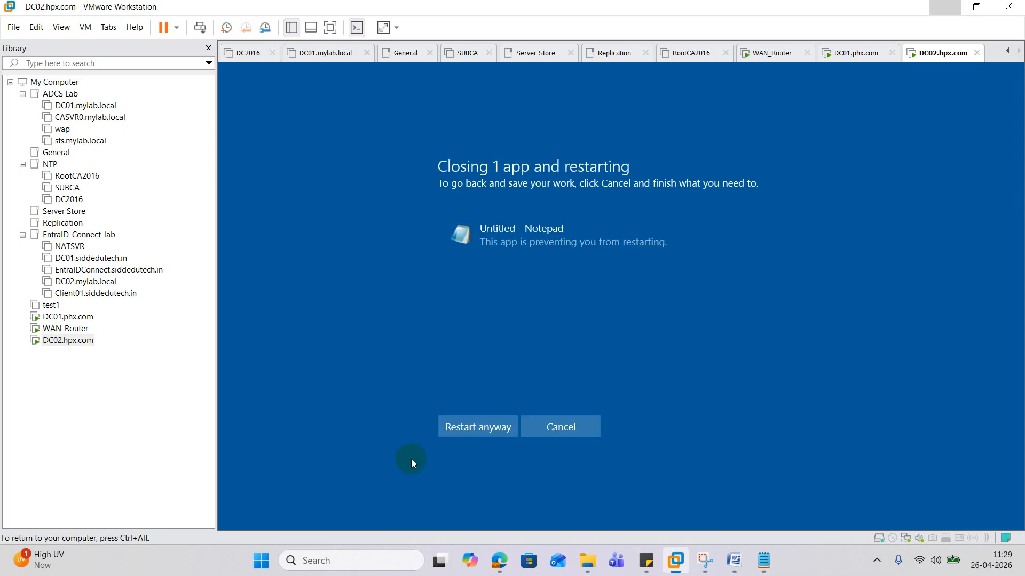
- Force the restart despite open Notepad, then sign back in to DC02 with the account password
{"action": "left_click", "coordinate": [459, 431]}
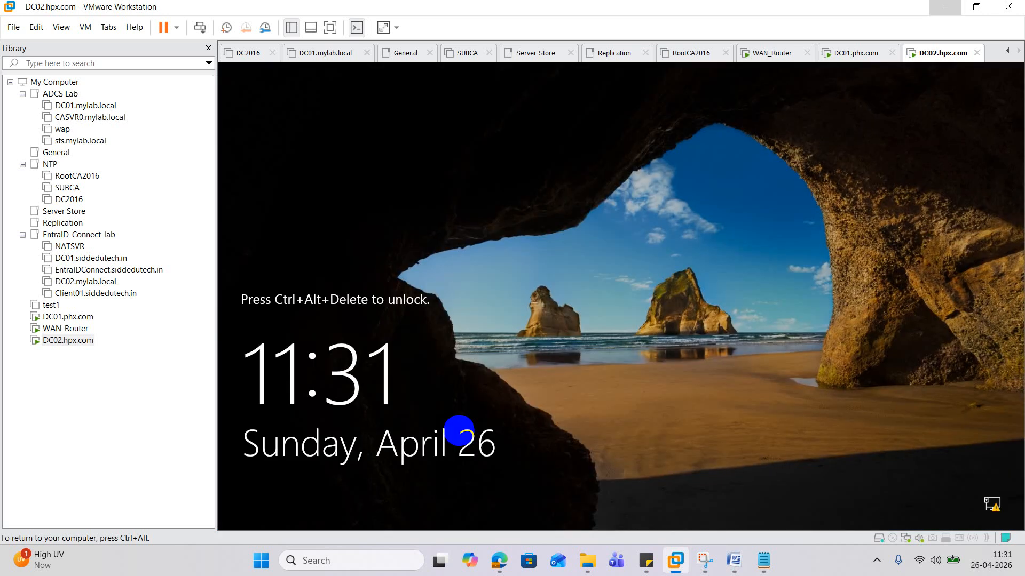
{"action": "key", "text": "ctrl+alt"}
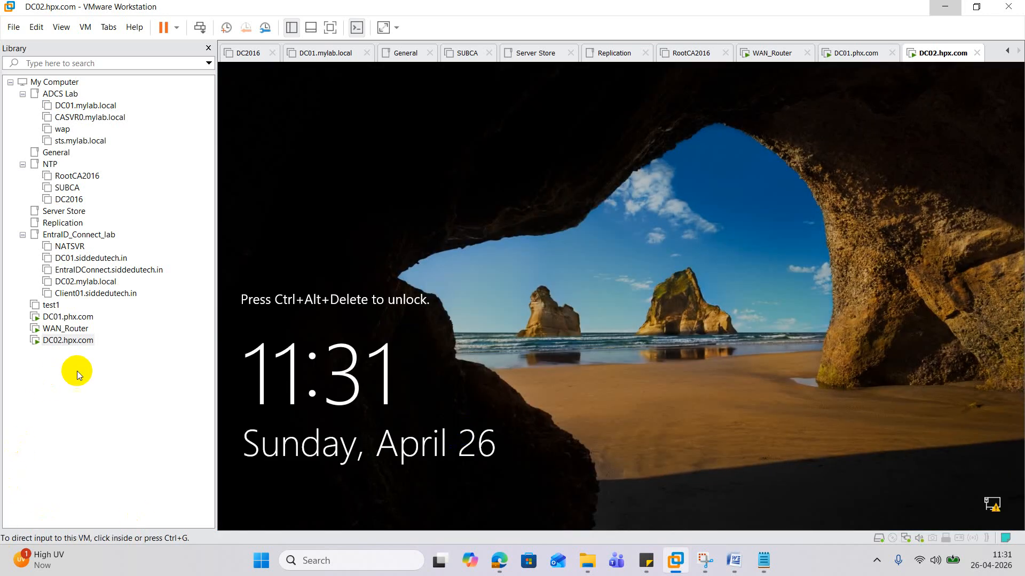
{"action": "right_click", "coordinate": [100, 341]}
{"action": "left_click", "coordinate": [192, 222]}
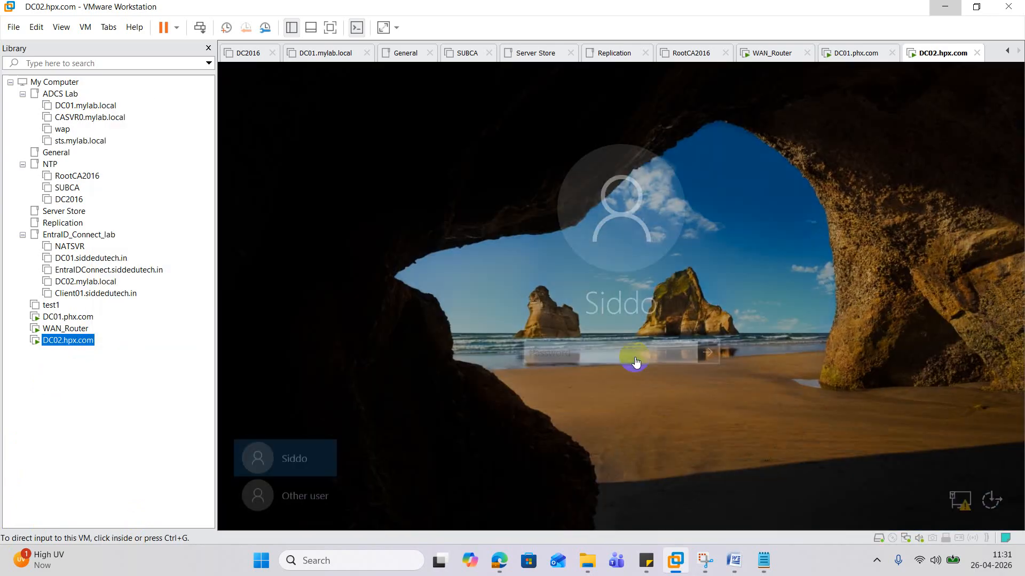
{"action": "left_click", "coordinate": [564, 360]}
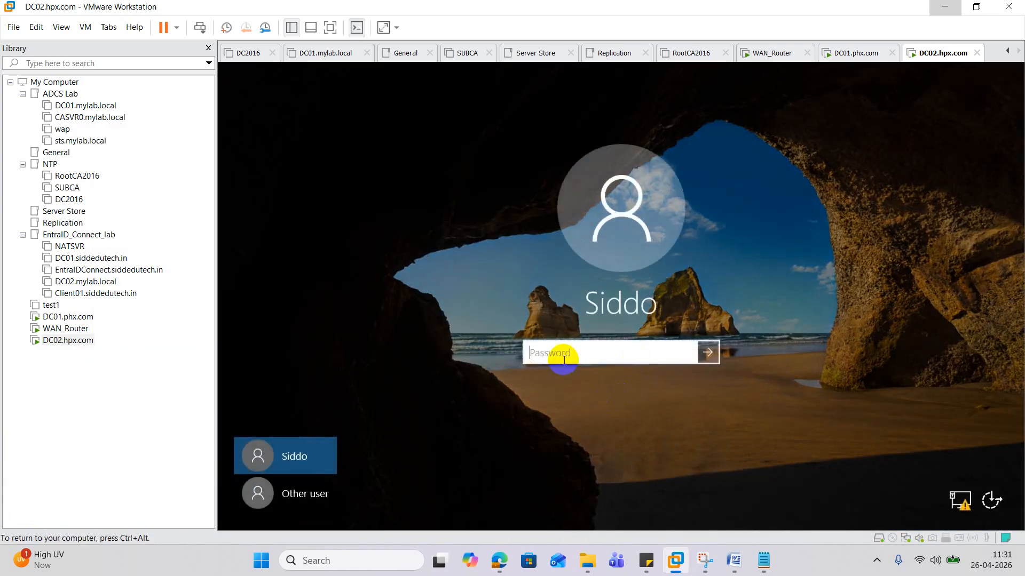
{"action": "type", "text": "************"}
{"action": "key", "text": "Return"}
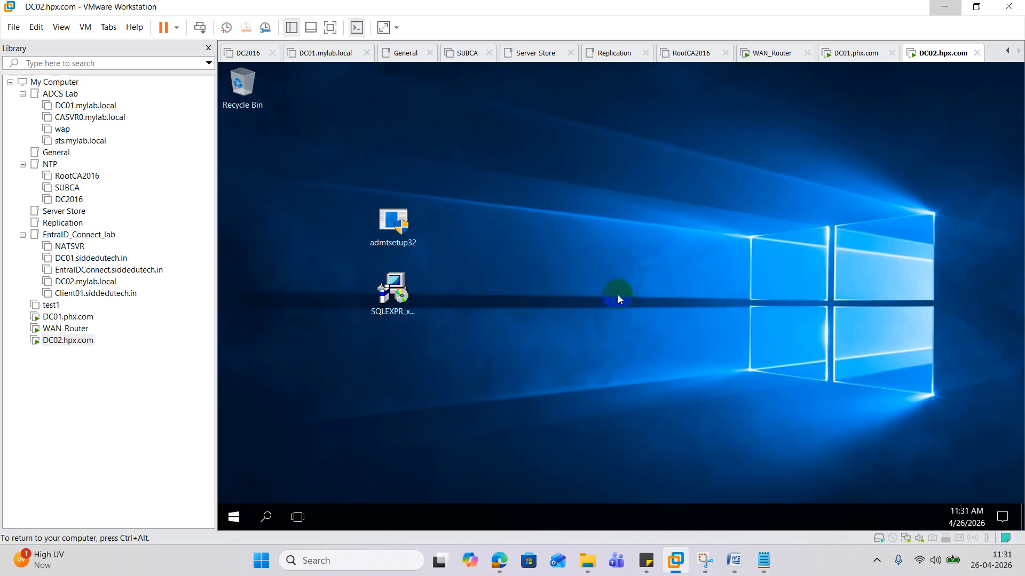
- Open dsa.msc and check the New_ODC user's Member Of tab, then close all windows including Server Manager
{"action": "right_click", "coordinate": [237, 516]}
{"action": "left_click", "coordinate": [302, 449]}
{"action": "type", "text": "d"}
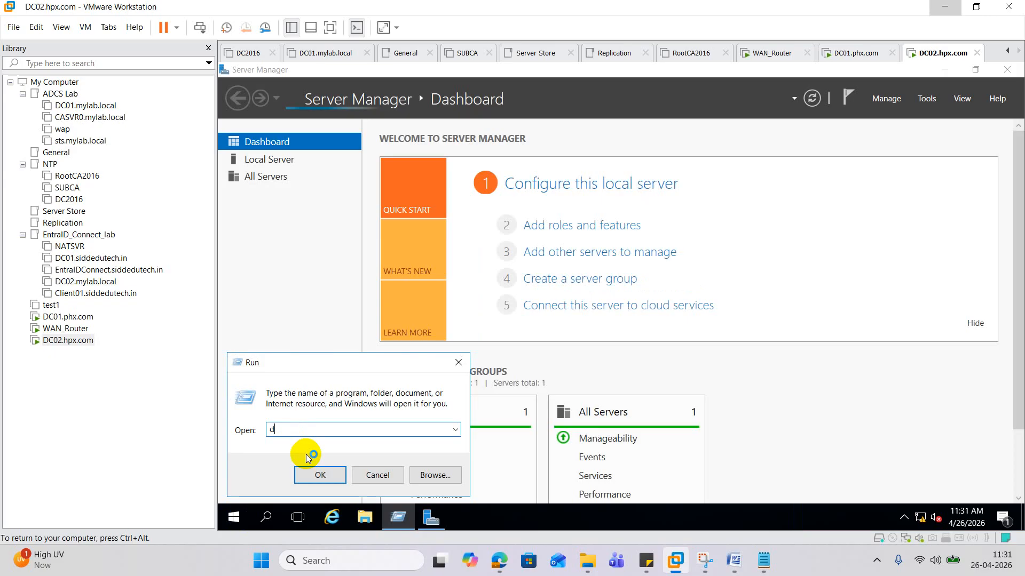
{"action": "type", "text": "sa.msc"}
{"action": "key", "text": "Return"}
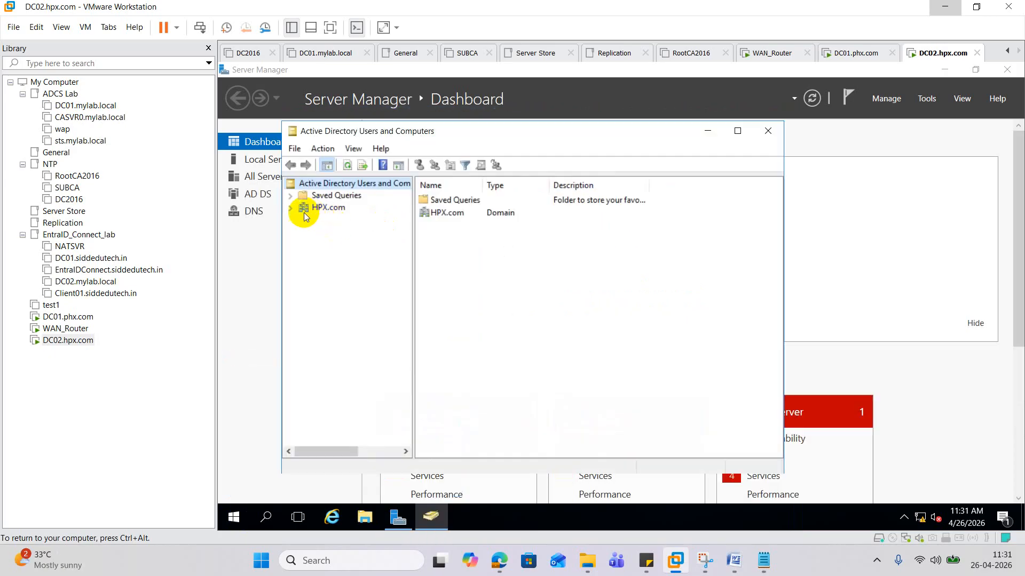
{"action": "left_click", "coordinate": [292, 208]}
{"action": "left_click", "coordinate": [351, 281]}
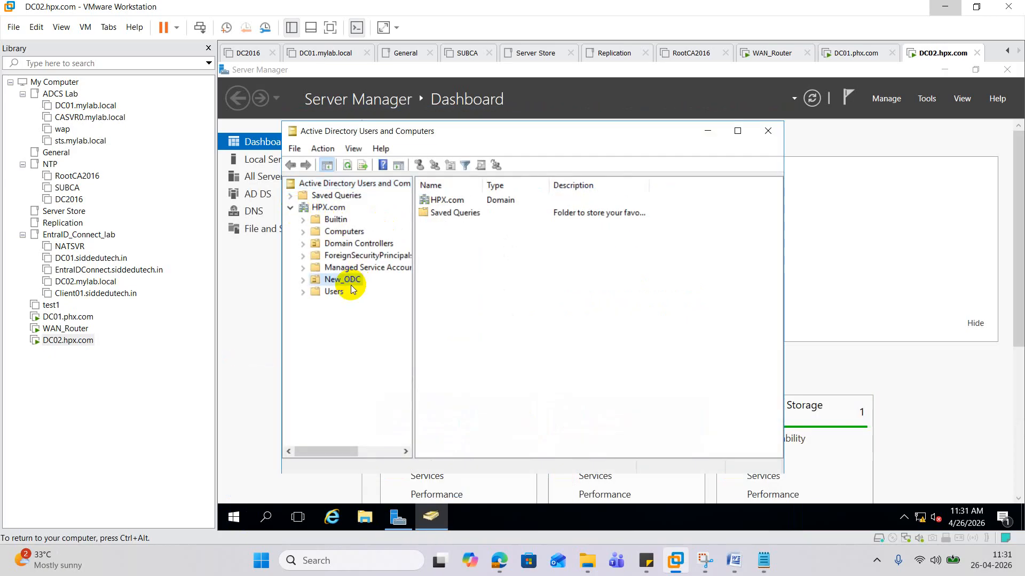
{"action": "double_click", "coordinate": [438, 201]}
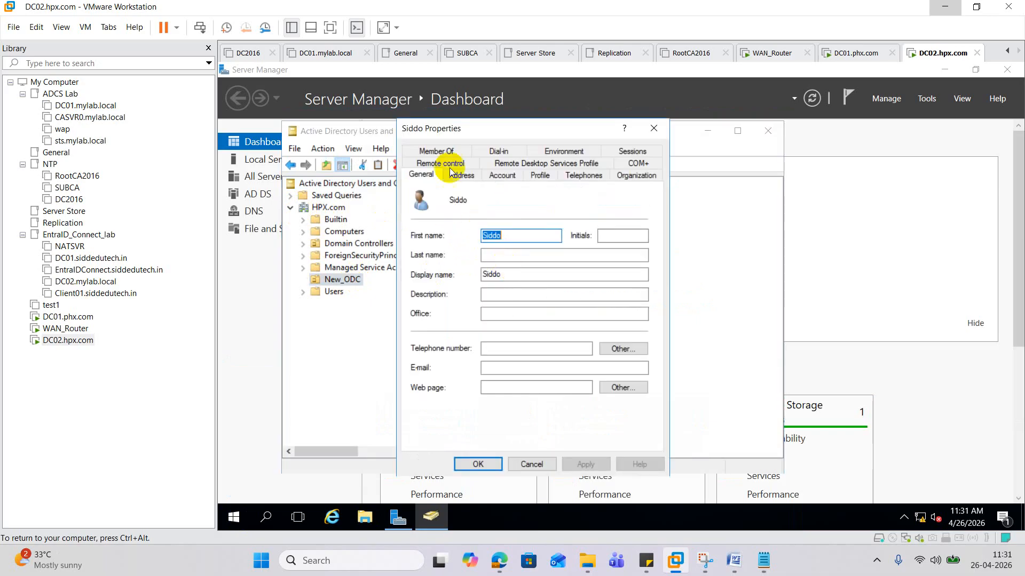
{"action": "left_click", "coordinate": [438, 151]}
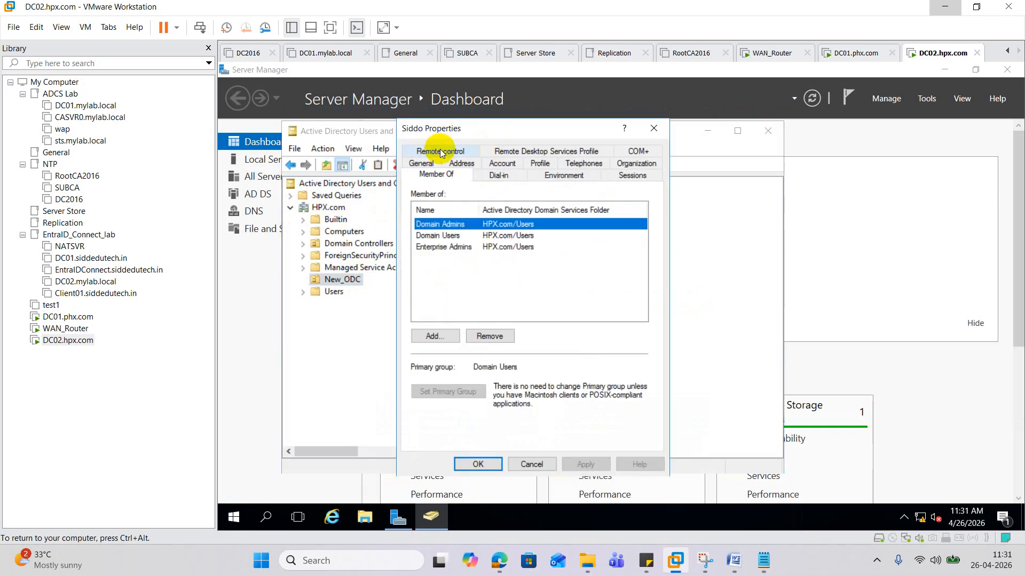
{"action": "left_click", "coordinate": [658, 130]}
{"action": "left_click", "coordinate": [767, 130]}
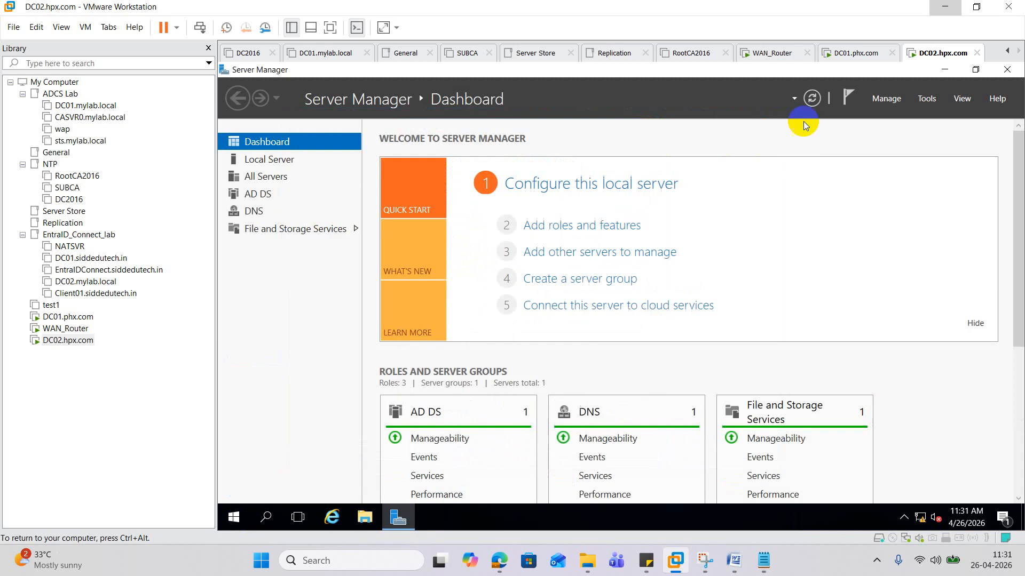
{"action": "left_click", "coordinate": [1006, 69]}
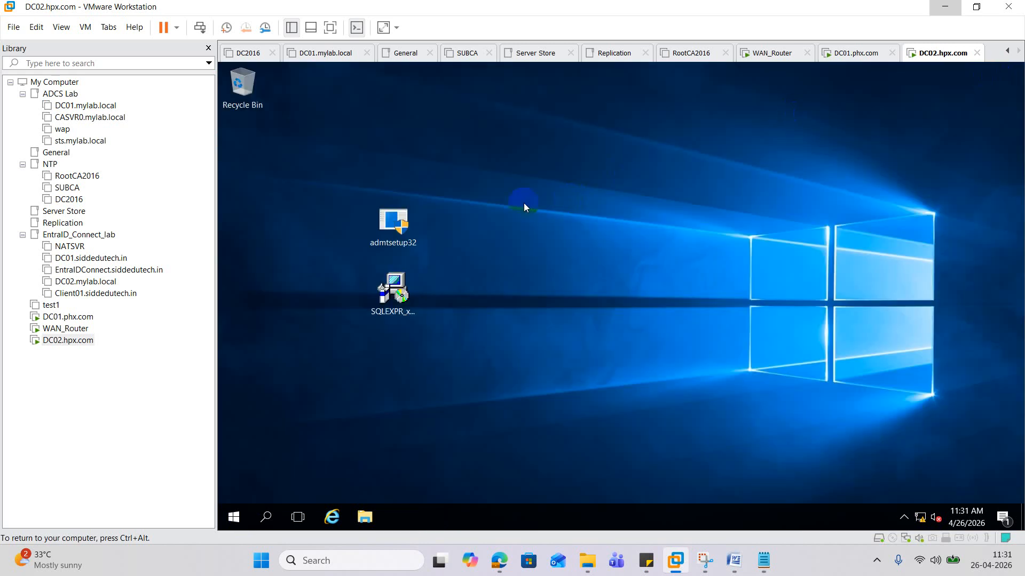
- Run admtsetup32 again, allow it, and accept the ADMT licence agreement
{"action": "double_click", "coordinate": [392, 222]}
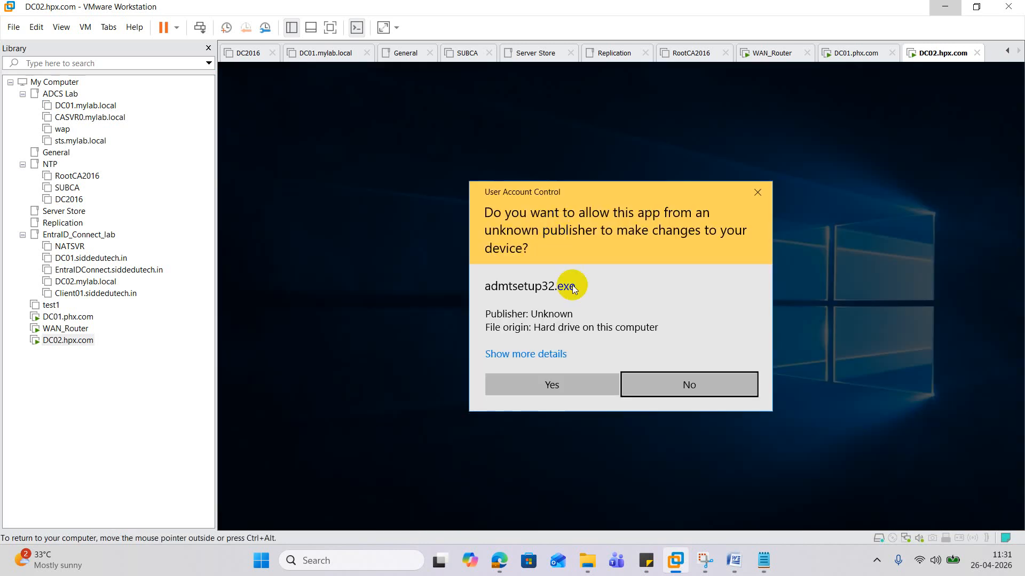
{"action": "left_click", "coordinate": [568, 387]}
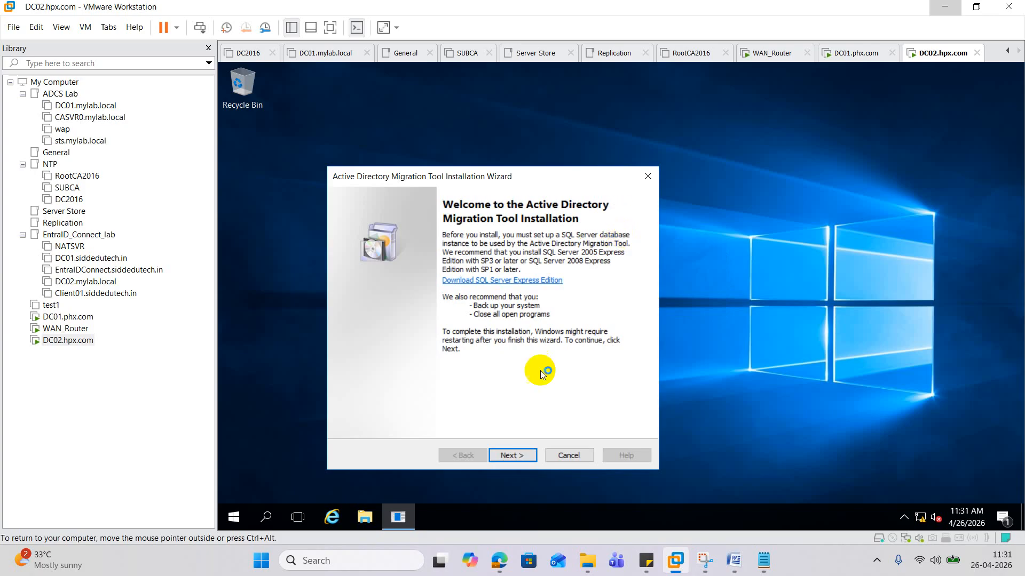
{"action": "left_click", "coordinate": [530, 454]}
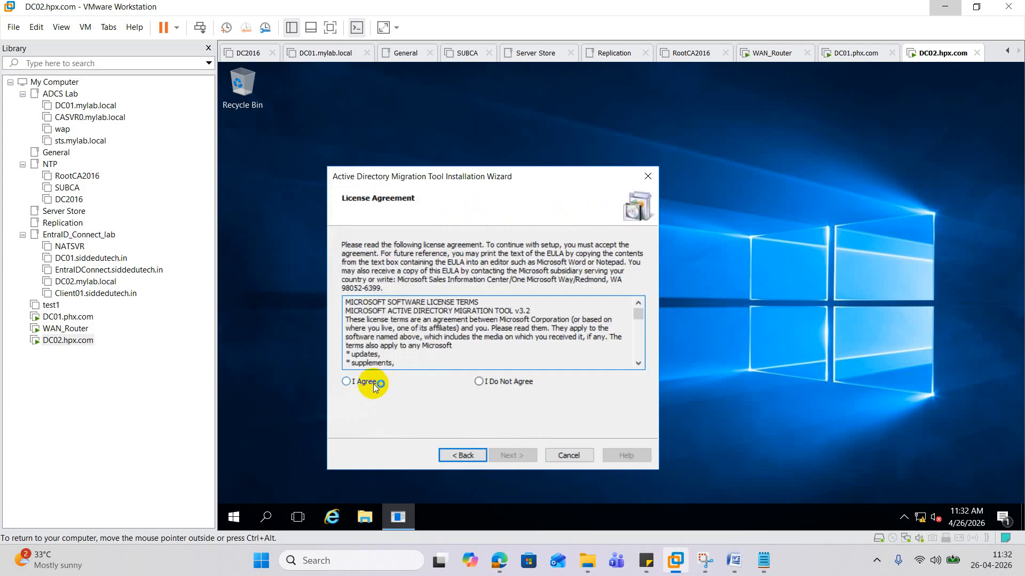
{"action": "left_click", "coordinate": [346, 381]}
{"action": "left_click", "coordinate": [526, 457]}
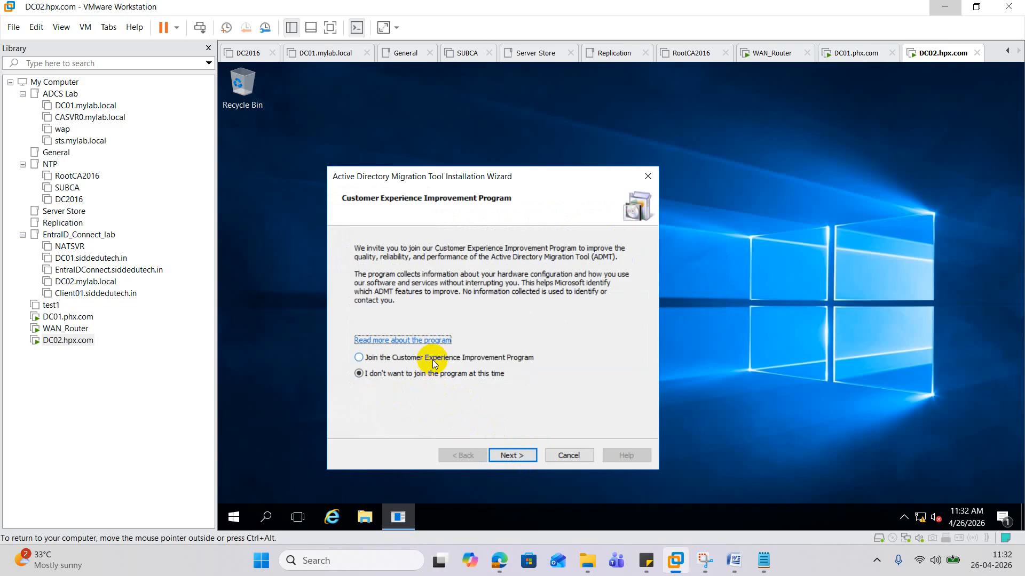
- Point ADMT at the .\SQLEXPRESS database, skip importing an old database, and finish
{"action": "left_click", "coordinate": [512, 456]}
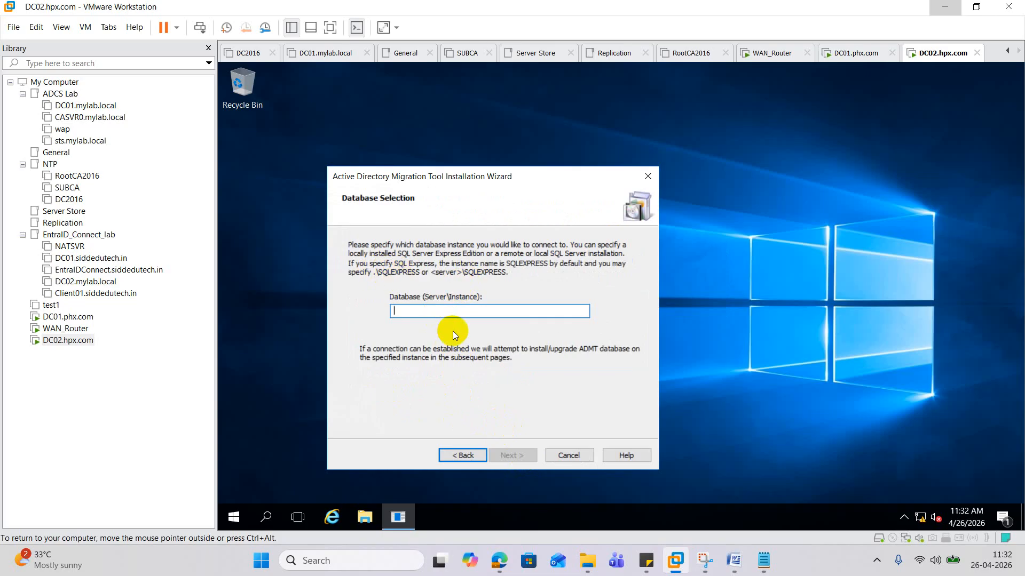
{"action": "type", "text": ".\\"}
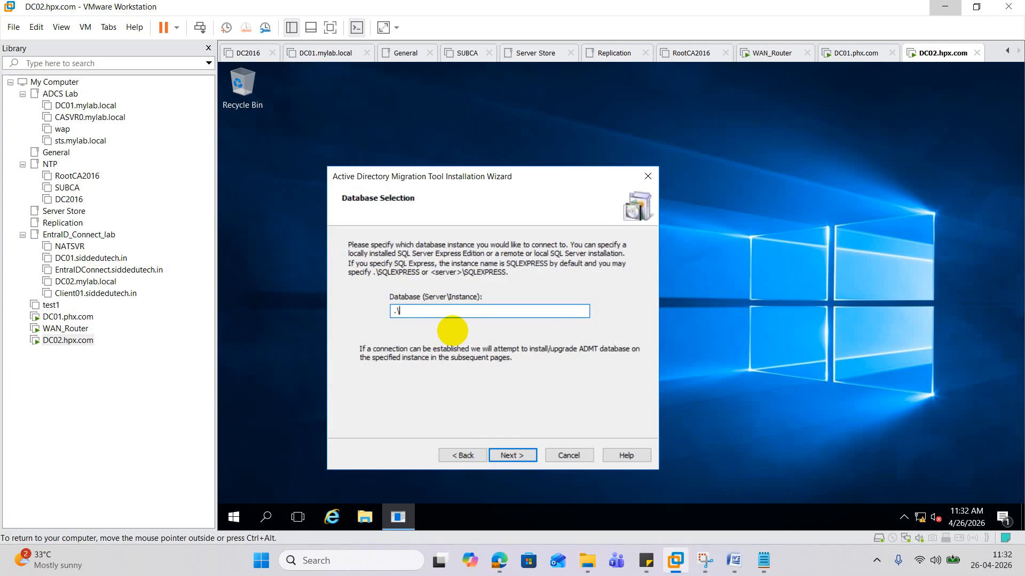
{"action": "type", "text": "SQLEXPRESS"}
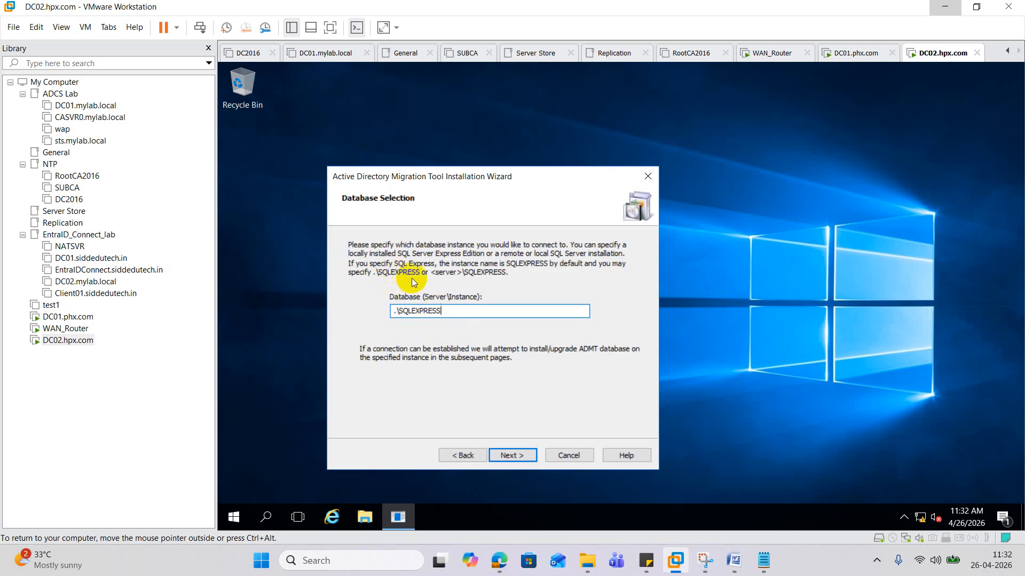
{"action": "left_click", "coordinate": [527, 455]}
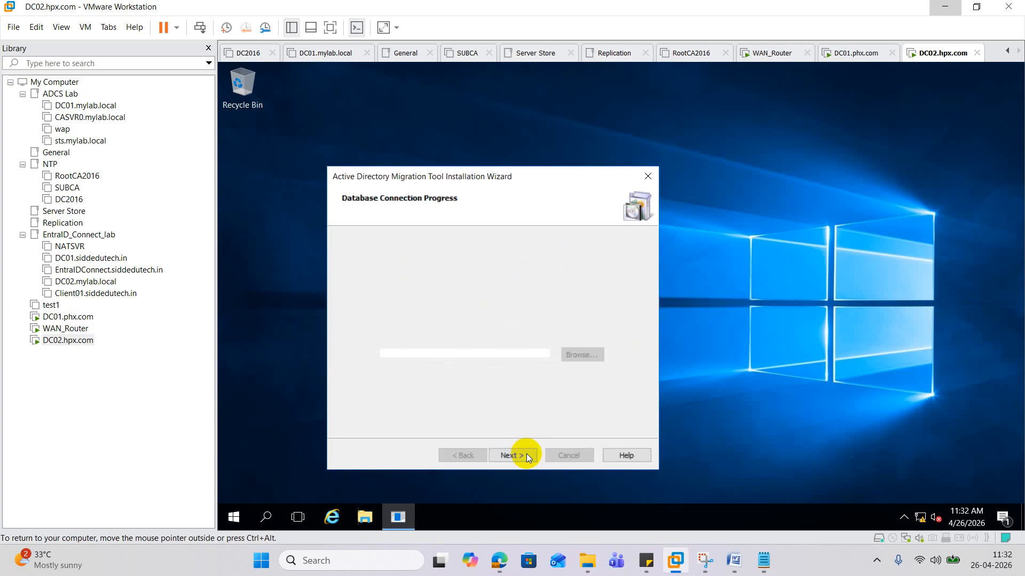
{"action": "left_click", "coordinate": [526, 456]}
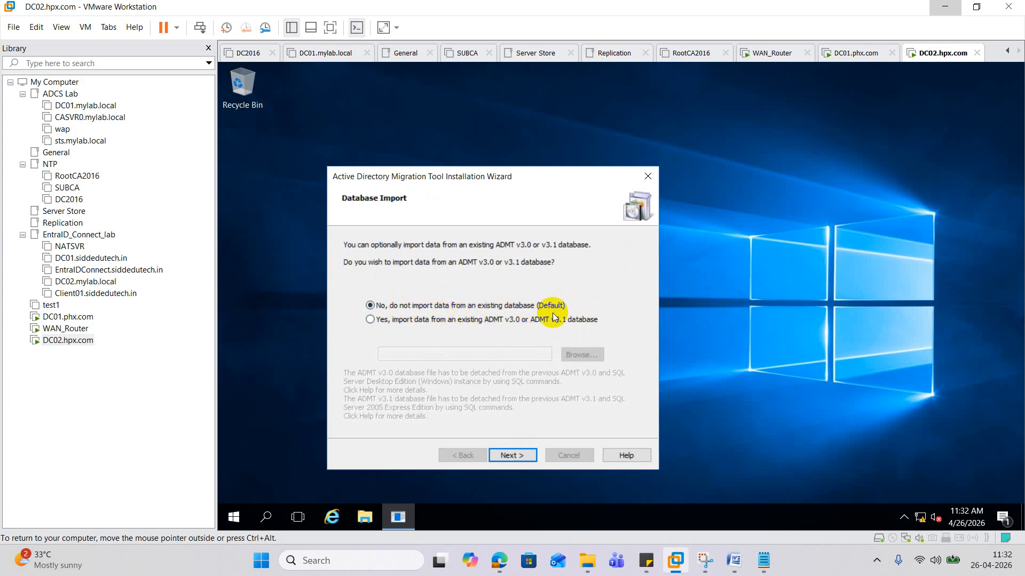
{"action": "left_click", "coordinate": [514, 454]}
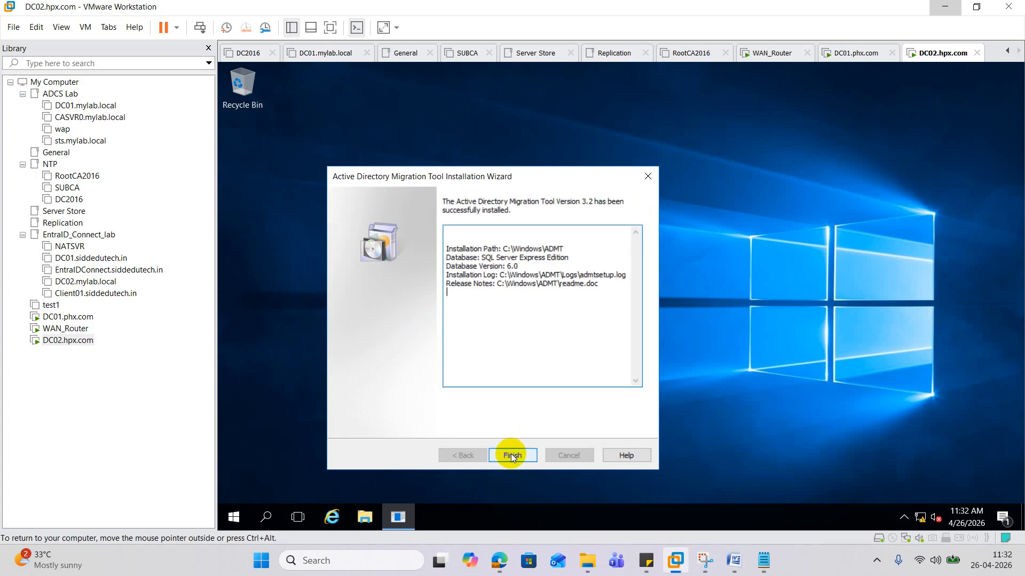
{"action": "left_click", "coordinate": [510, 455]}
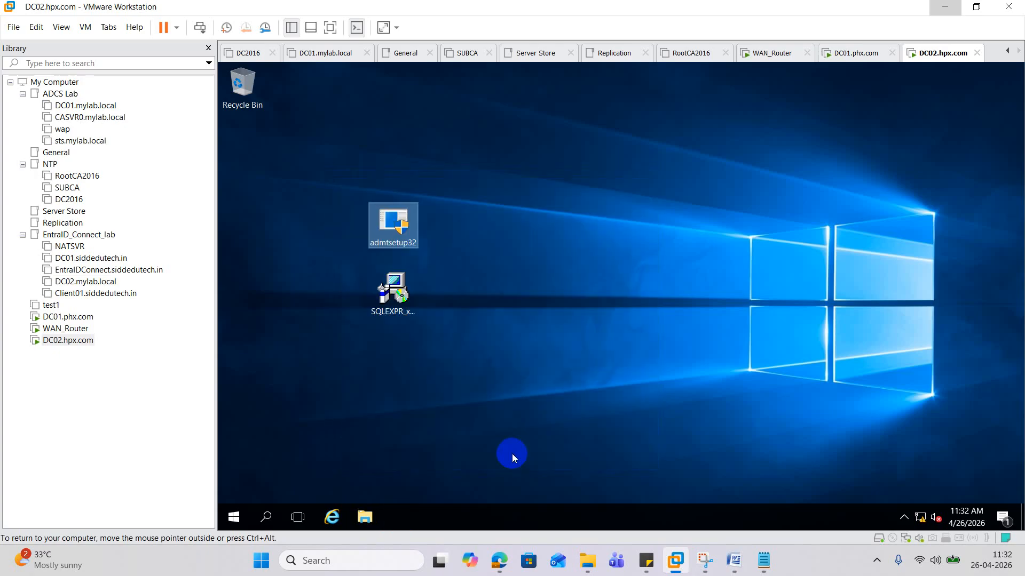
- Delete the admtsetup32 and SQLEXPR installers from DC02's desktop into the Recycle Bin
{"action": "left_click_drag", "start_coordinate": [397, 235], "coordinate": [245, 160]}
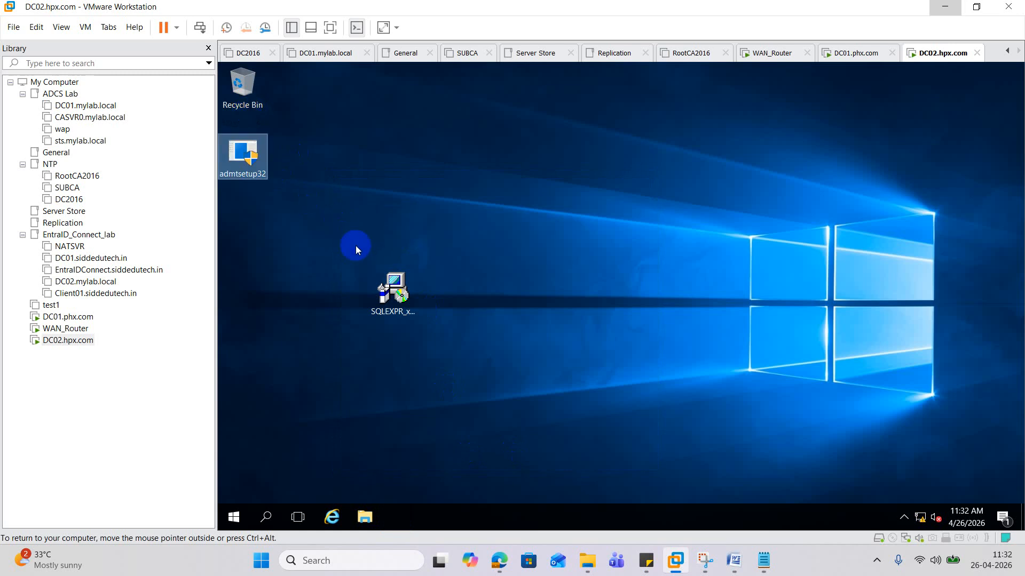
{"action": "left_click", "coordinate": [404, 308]}
{"action": "left_click_drag", "start_coordinate": [404, 308], "coordinate": [246, 96]}
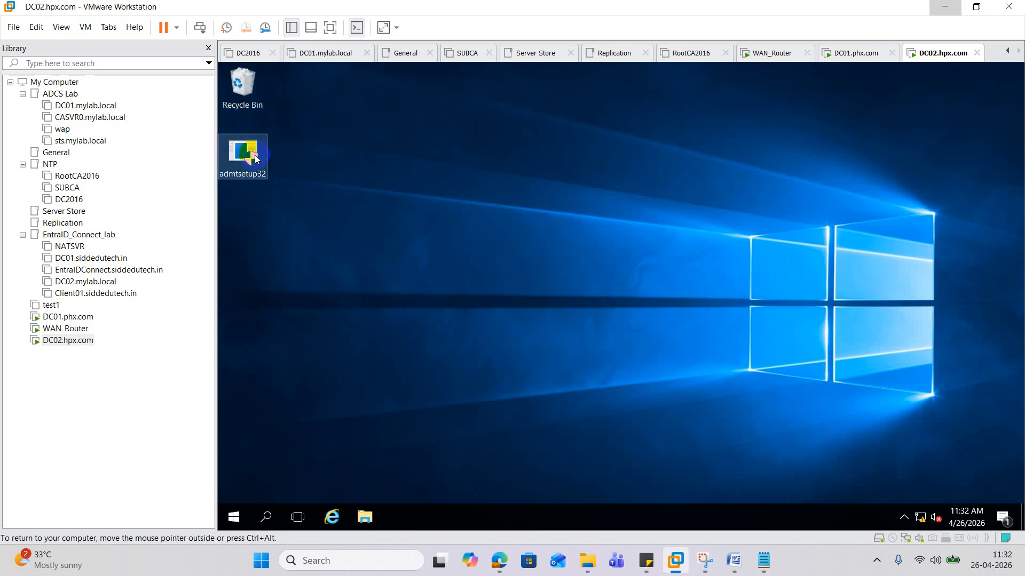
{"action": "left_click_drag", "start_coordinate": [243, 156], "coordinate": [257, 92]}
{"action": "left_click", "coordinate": [291, 160]}
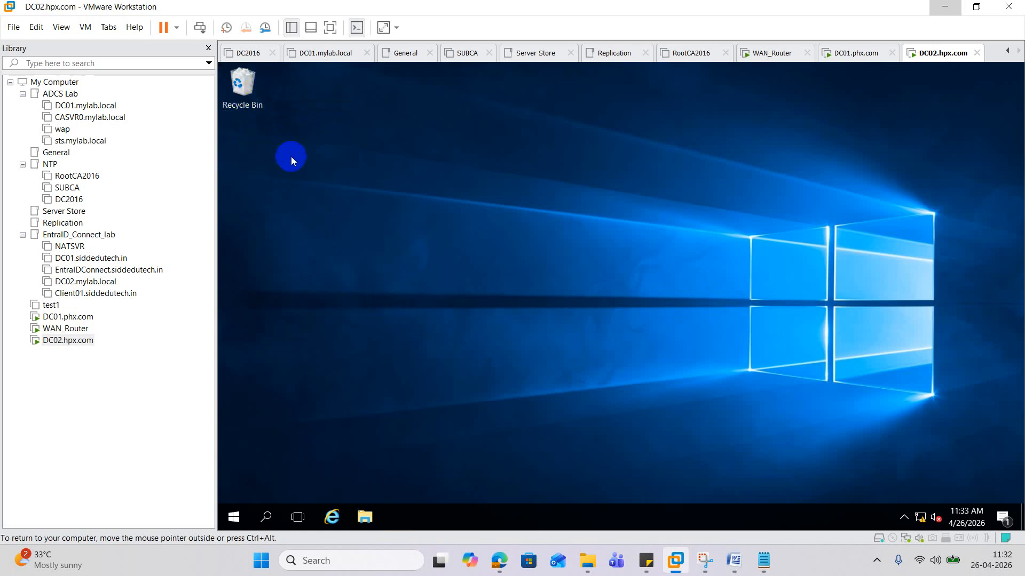
- Search 'mig' and run Active Directory Migration Tool as administrator
{"action": "left_click", "coordinate": [267, 518]}
{"action": "type", "text": "ac"}
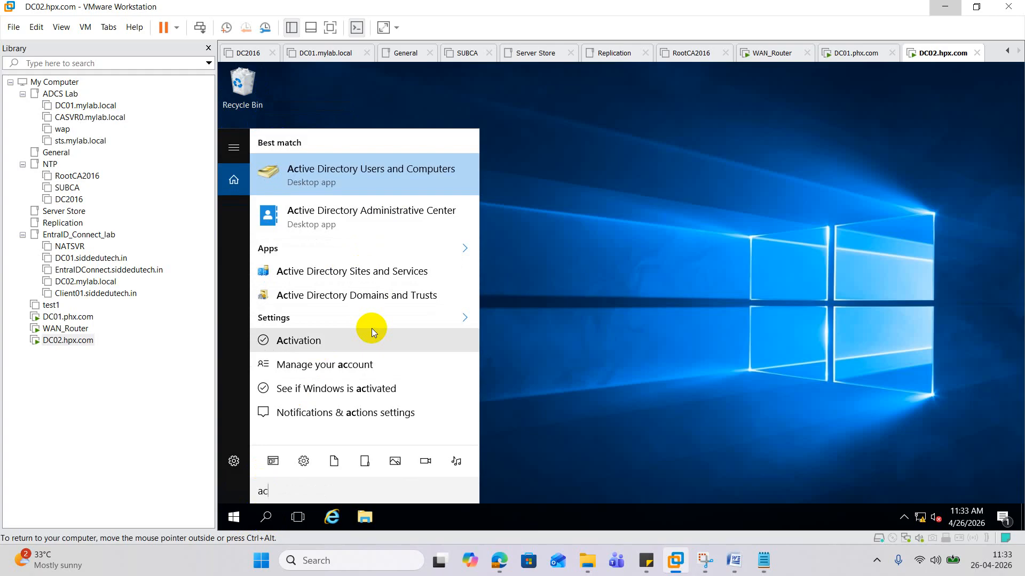
{"action": "key", "text": "BackSpace"}
{"action": "type", "text": "d"}
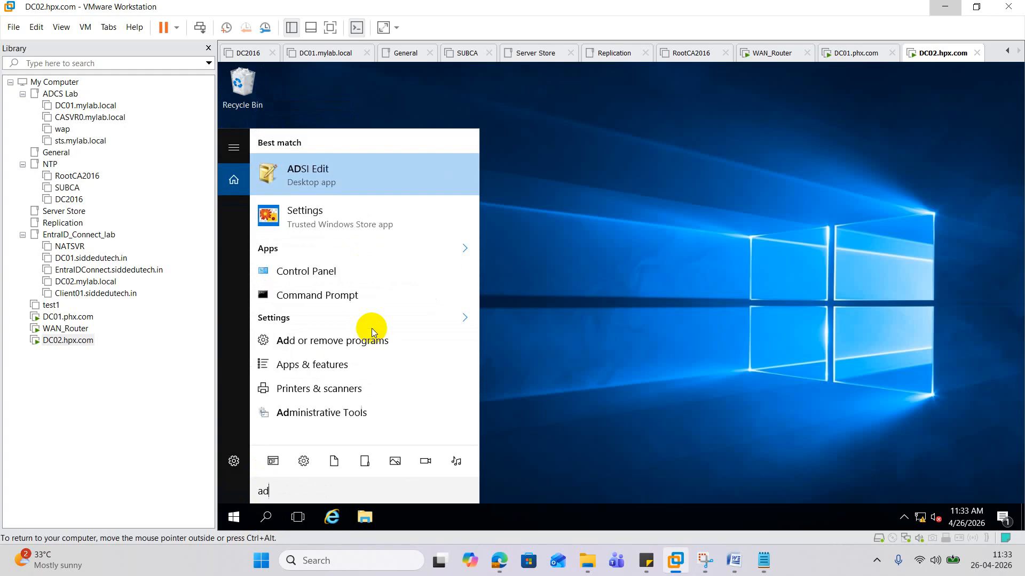
{"action": "type", "text": "m"}
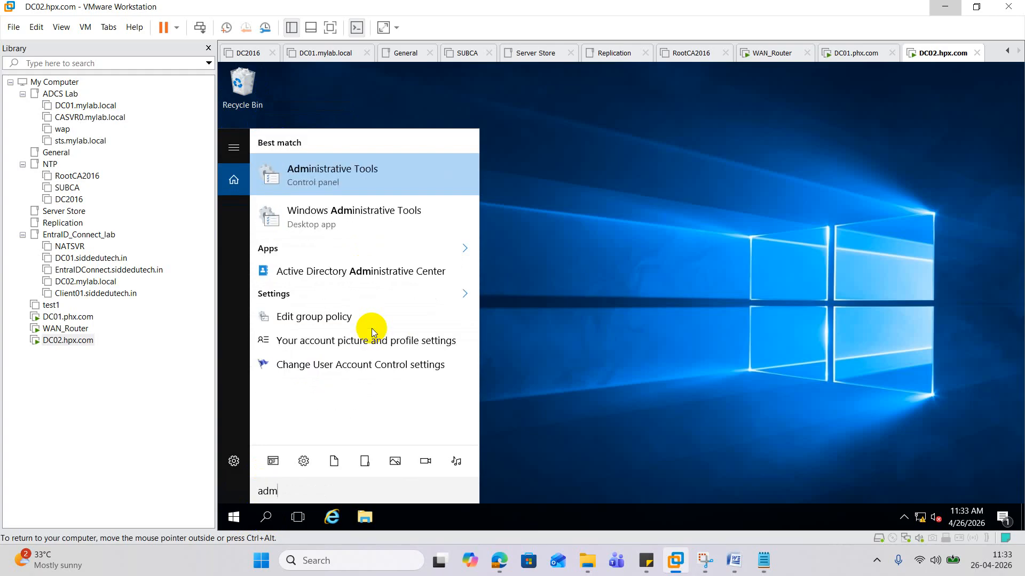
{"action": "key", "text": "BackSpace"}
{"action": "key", "text": "BackSpace"}
{"action": "key", "text": "BackSpace"}
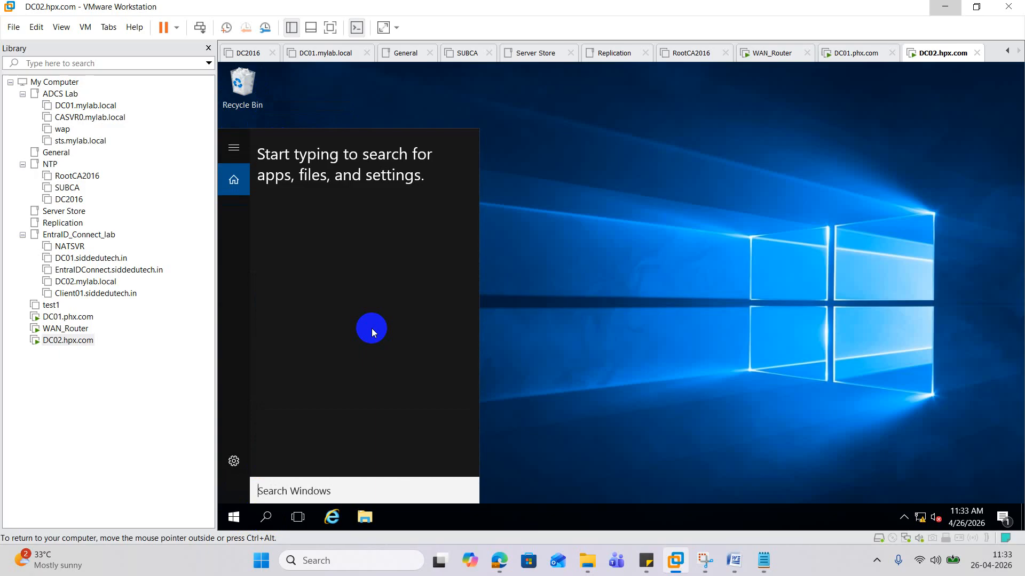
{"action": "type", "text": "mi"}
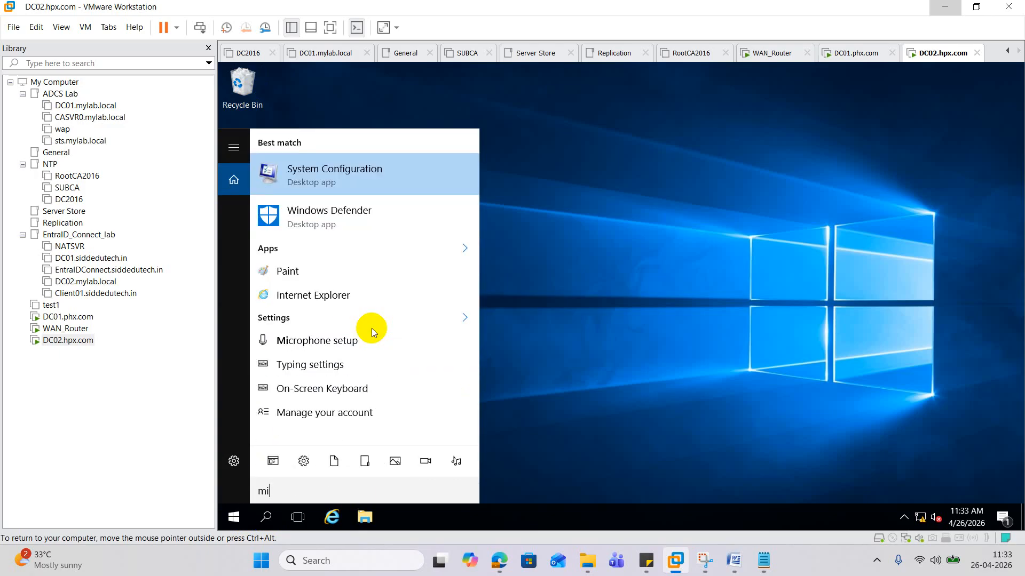
{"action": "type", "text": "g"}
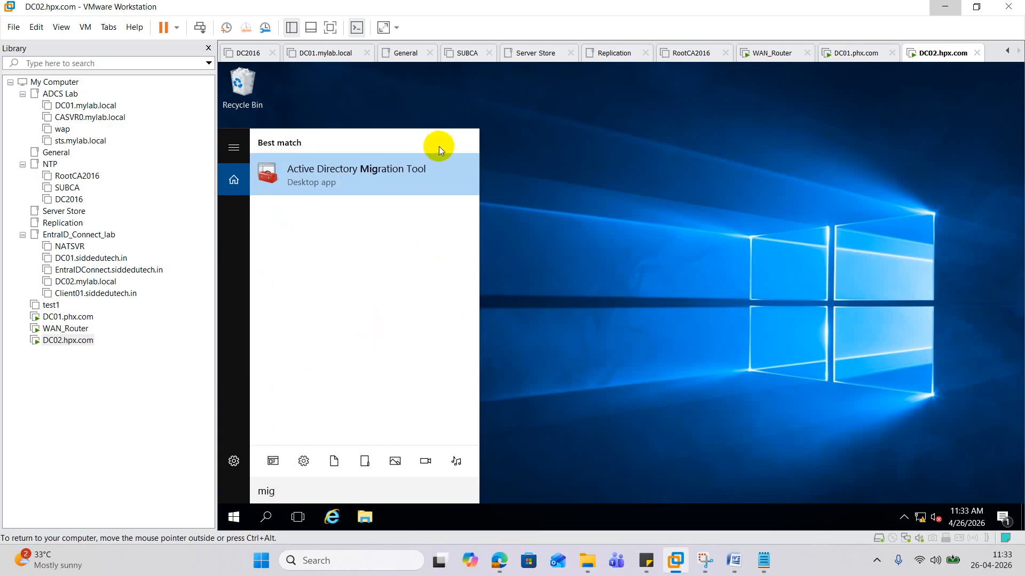
{"action": "right_click", "coordinate": [362, 176]}
{"action": "left_click", "coordinate": [393, 187]}
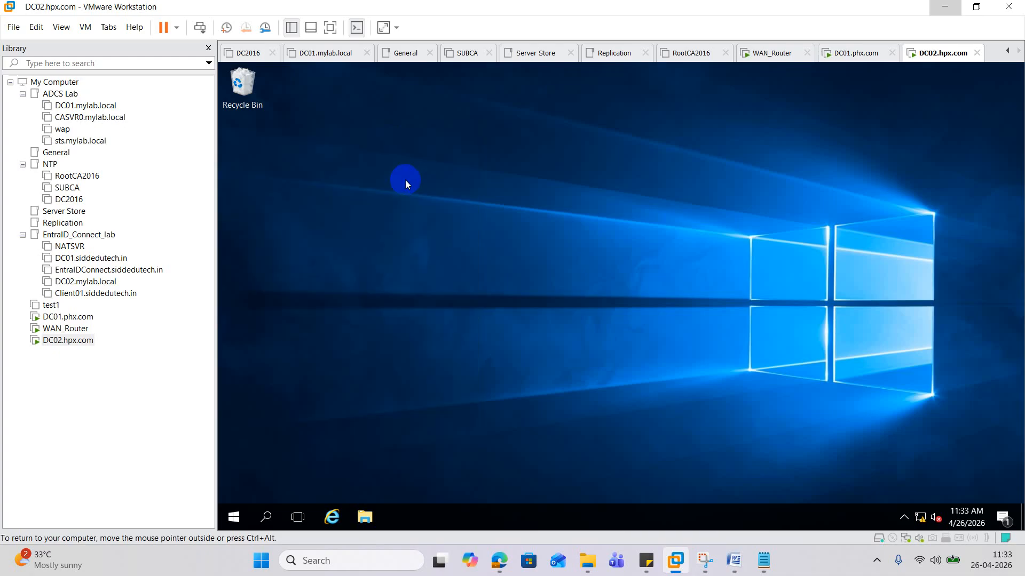
- Approve UAC, then start the User Account Migration Wizard from the Action menu and pass its welcome page
{"action": "left_click", "coordinate": [571, 383]}
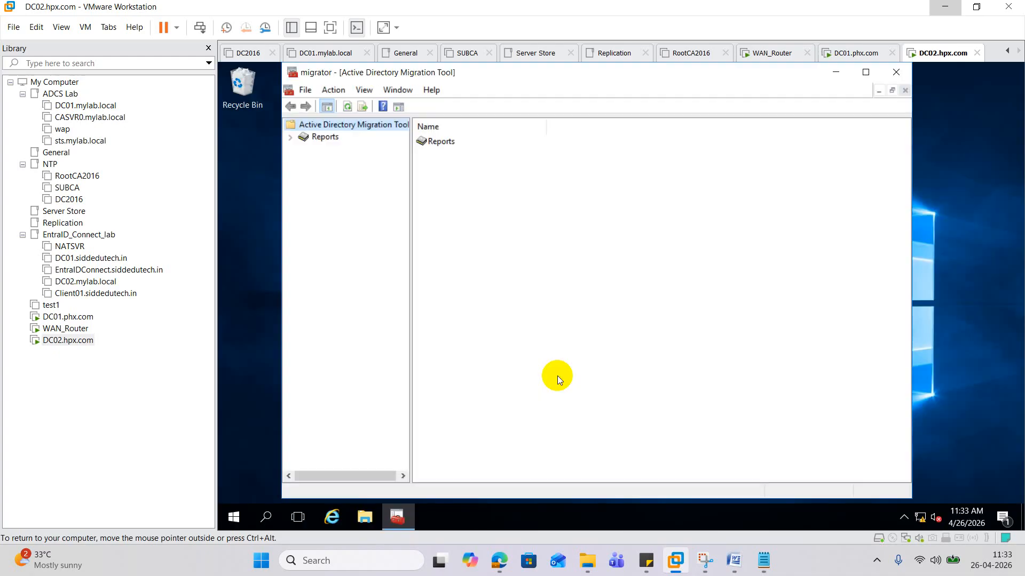
{"action": "right_click", "coordinate": [339, 124]}
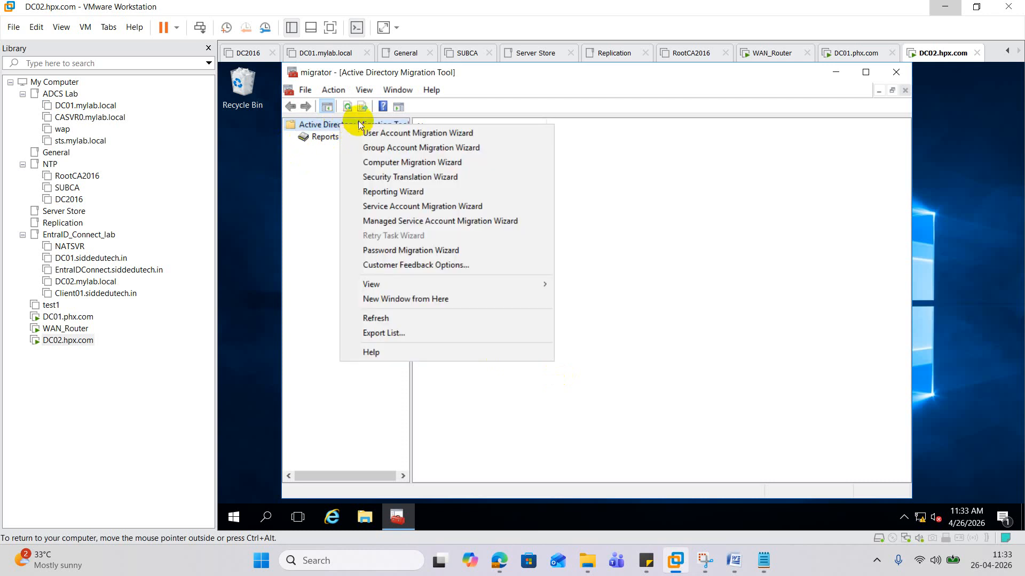
{"action": "left_click", "coordinate": [320, 185]}
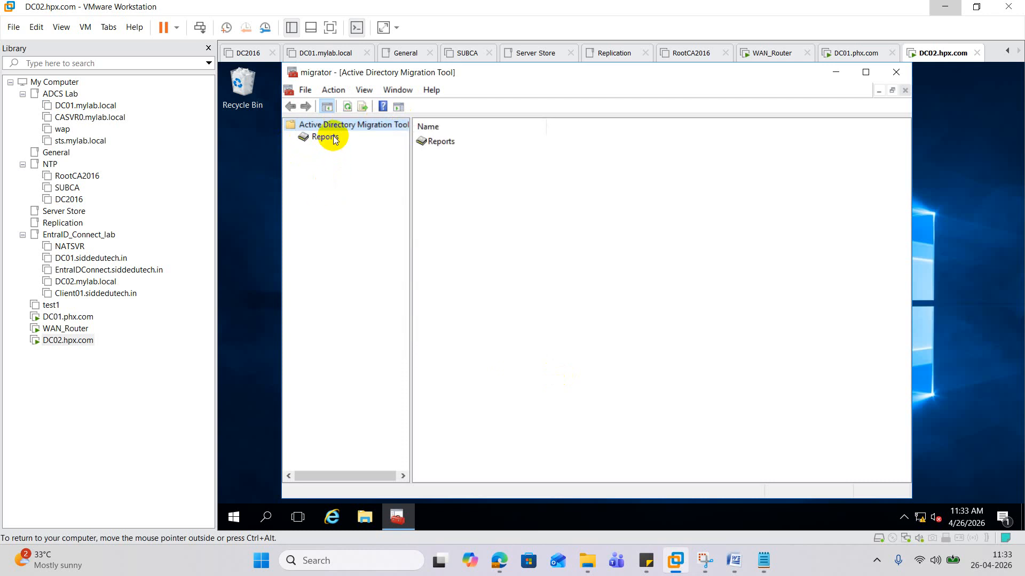
{"action": "left_click", "coordinate": [333, 89]}
{"action": "mouse_move", "coordinate": [304, 94]}
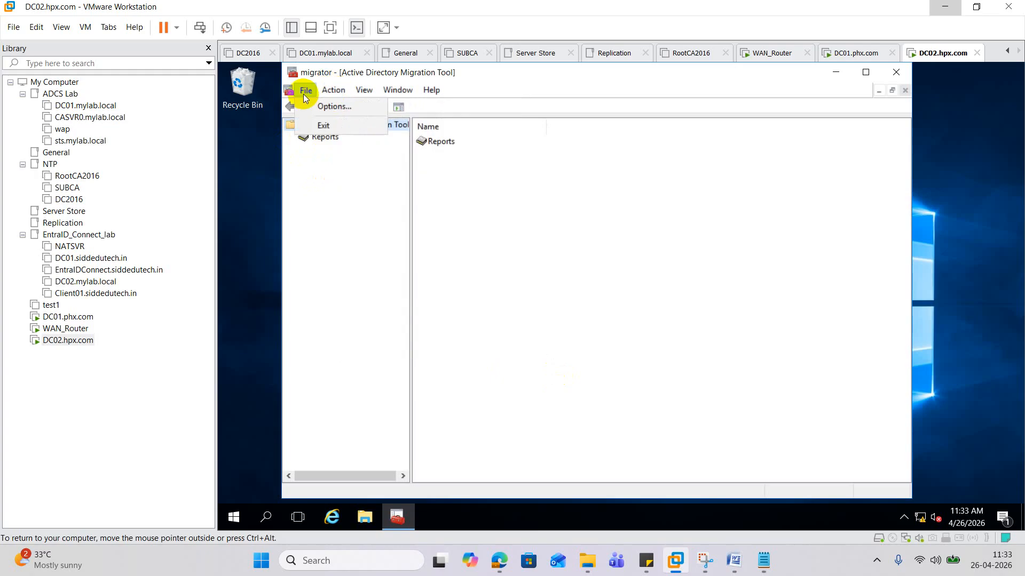
{"action": "left_click", "coordinate": [341, 94]}
{"action": "left_click", "coordinate": [342, 93]}
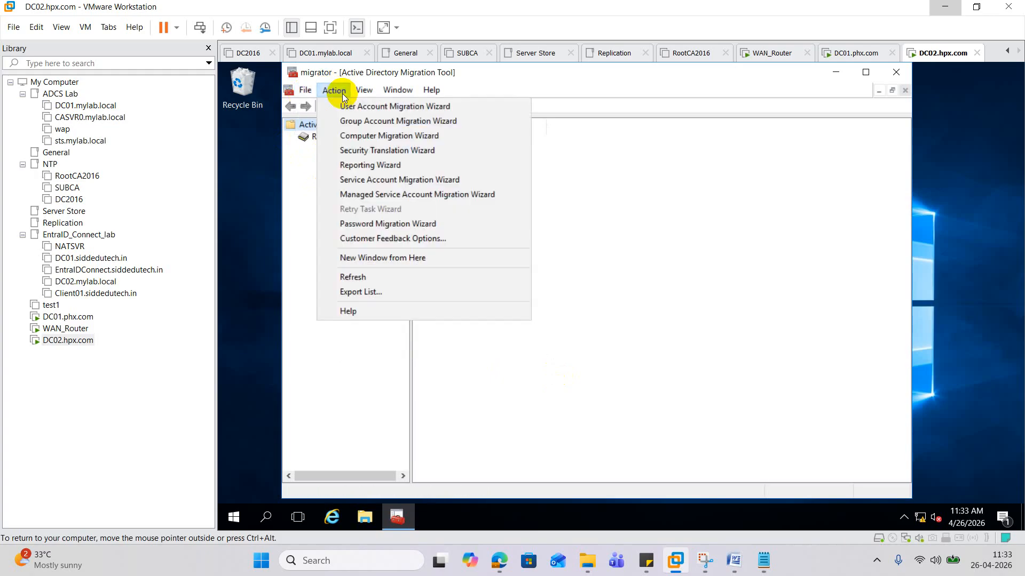
{"action": "left_click", "coordinate": [491, 204]}
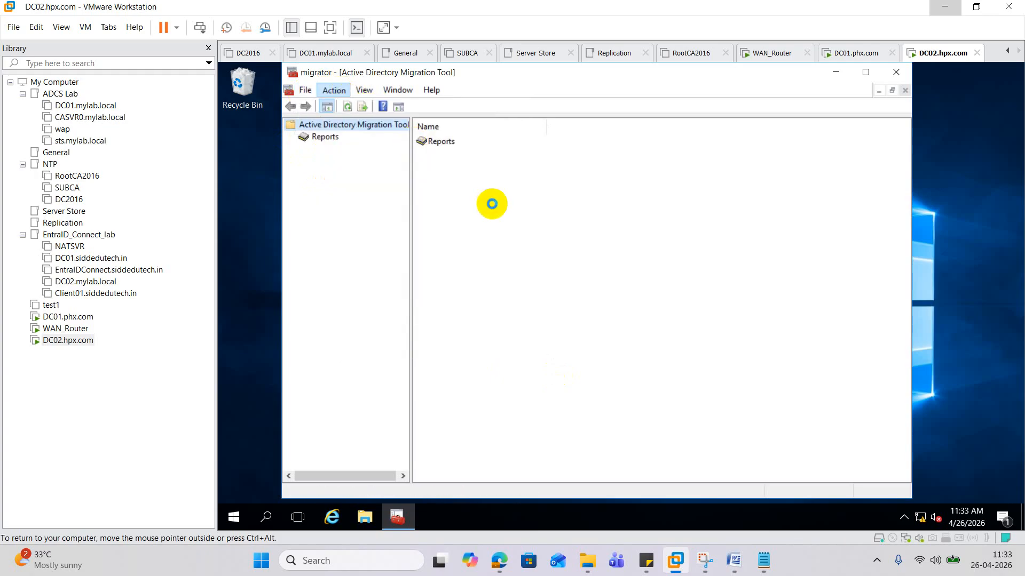
{"action": "left_click", "coordinate": [475, 324]}
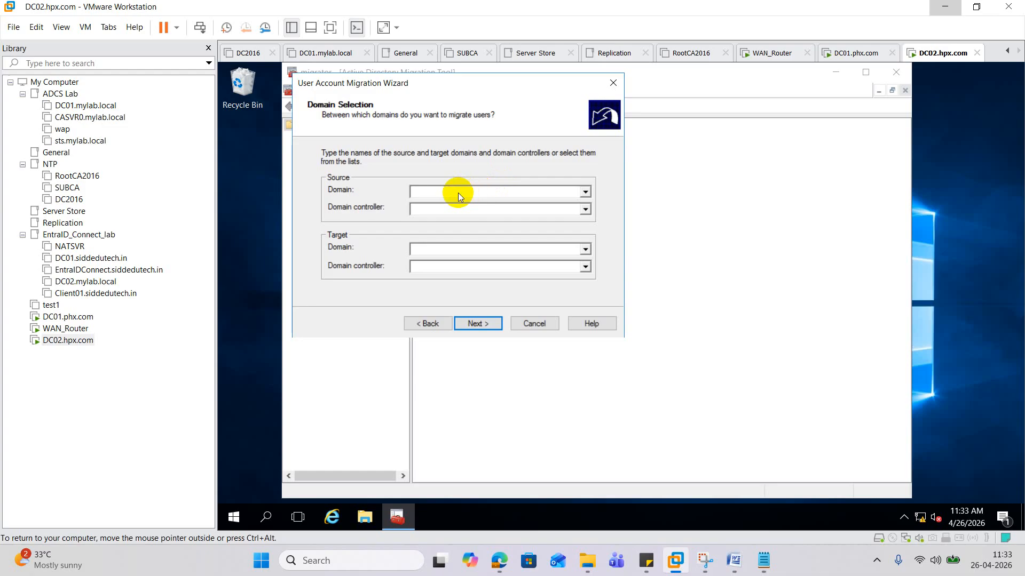
- Enter phx.com as the source domain with controller \\DC01PHX.PHX.com
{"action": "left_click", "coordinate": [435, 190]}
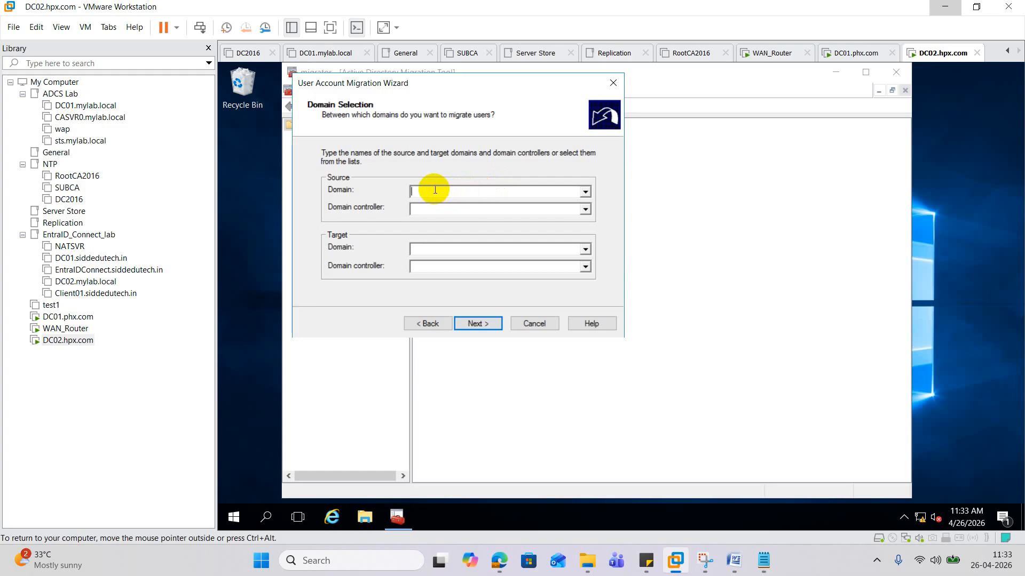
{"action": "type", "text": "phx.com"}
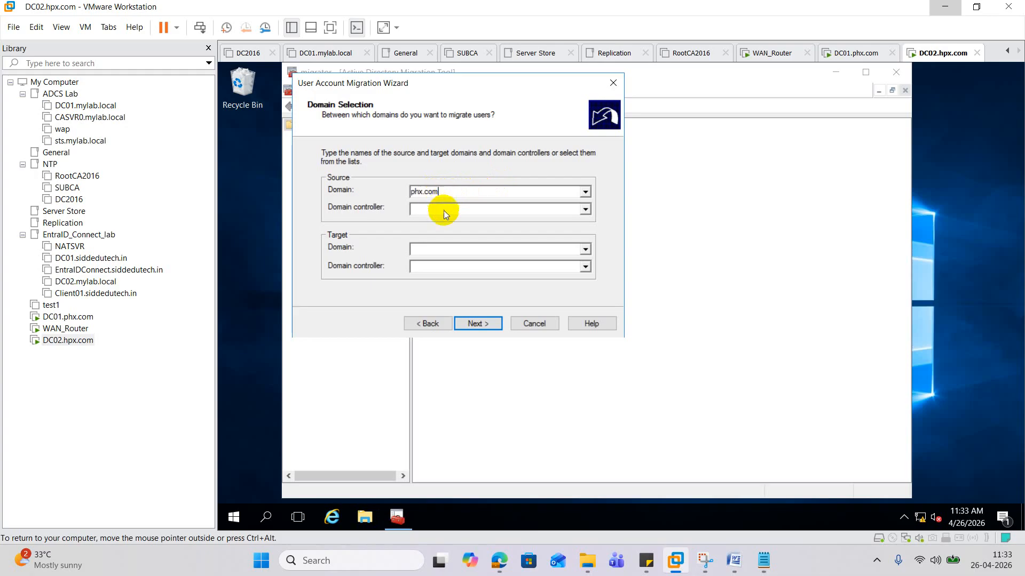
{"action": "left_click", "coordinate": [444, 211]}
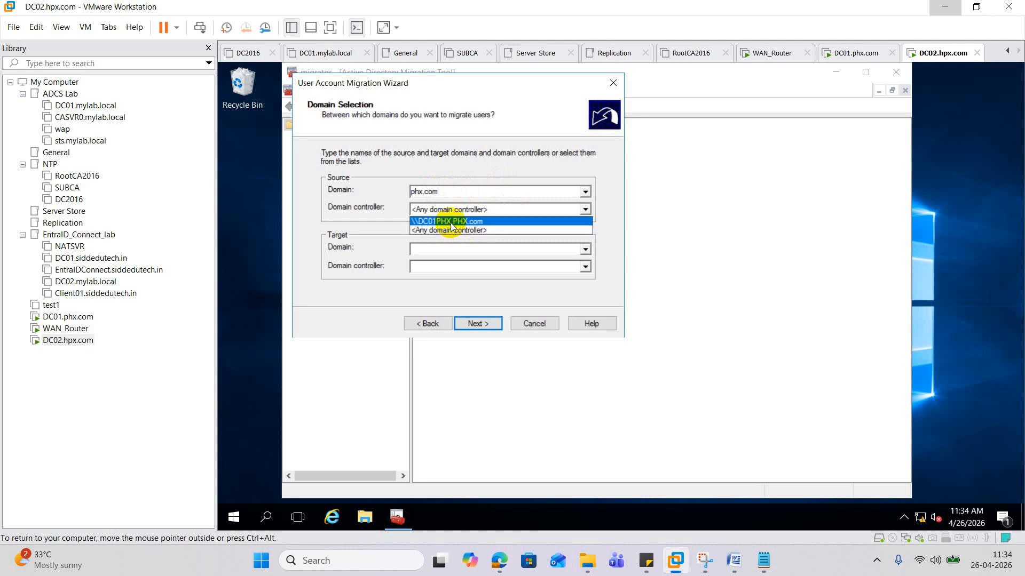
{"action": "left_click", "coordinate": [450, 221]}
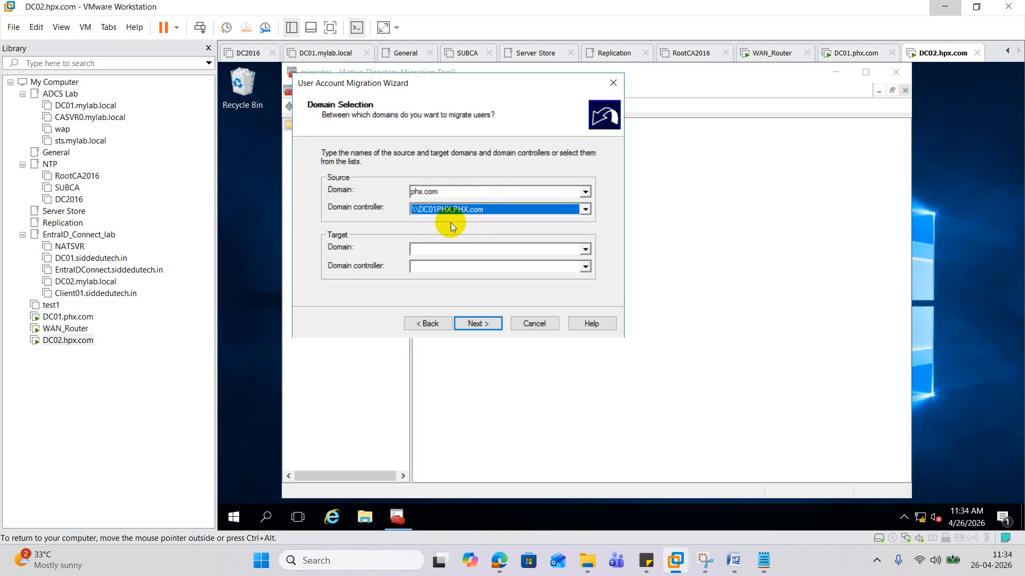
- Enter hpx.com as the target domain with controller \\DC02.HPX.com
{"action": "left_click", "coordinate": [444, 249]}
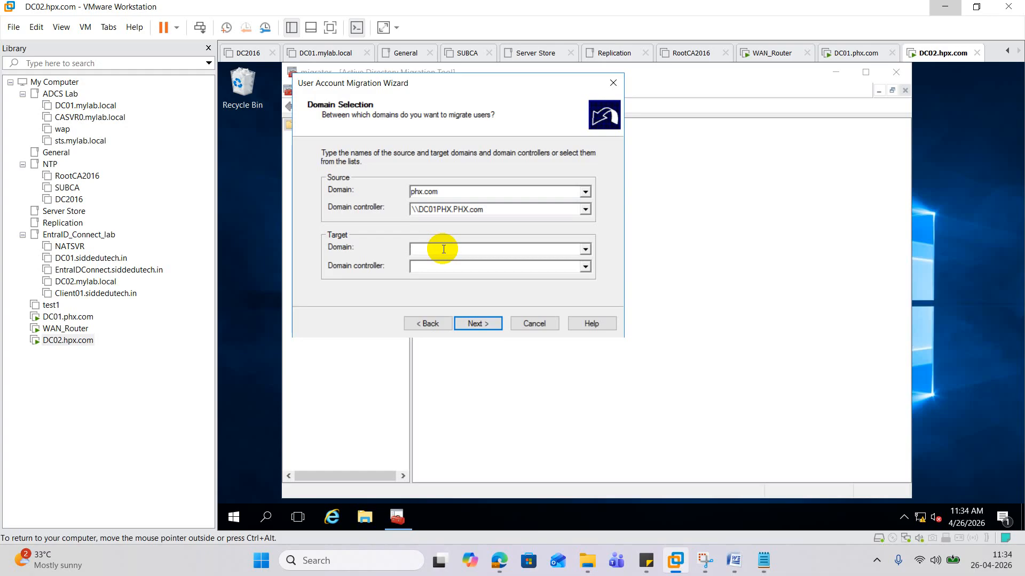
{"action": "type", "text": "hpx.com"}
{"action": "left_click", "coordinate": [450, 267]}
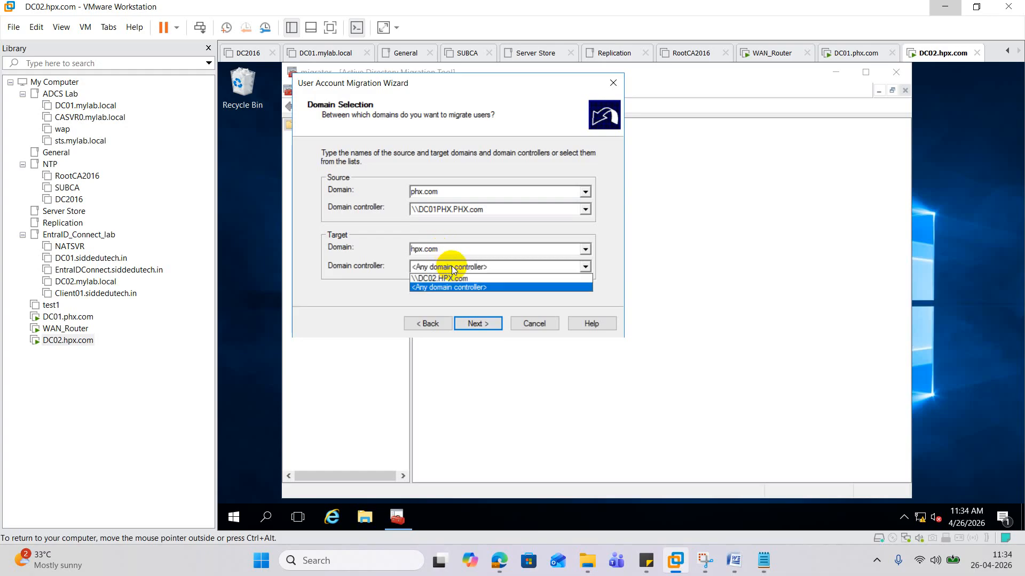
{"action": "left_click", "coordinate": [449, 278]}
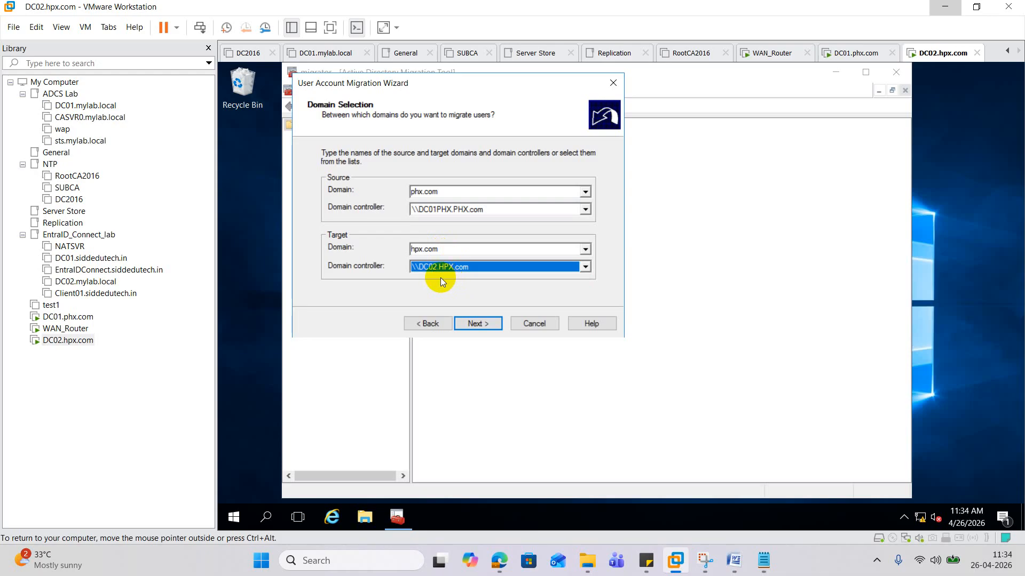
- Continue to user selection and try an advanced search of PHX.com user accounts
{"action": "left_click", "coordinate": [479, 326]}
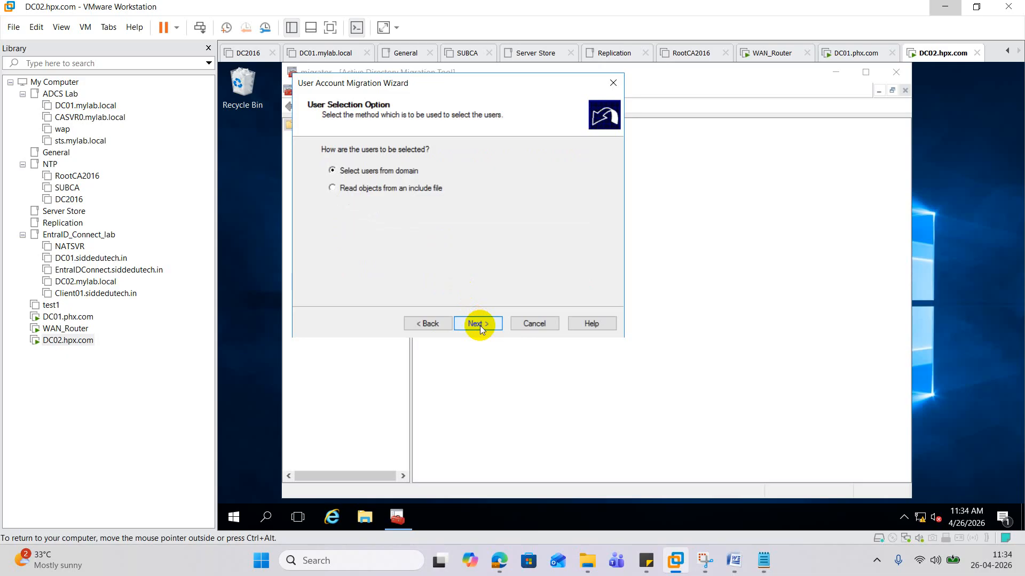
{"action": "left_click", "coordinate": [479, 326]}
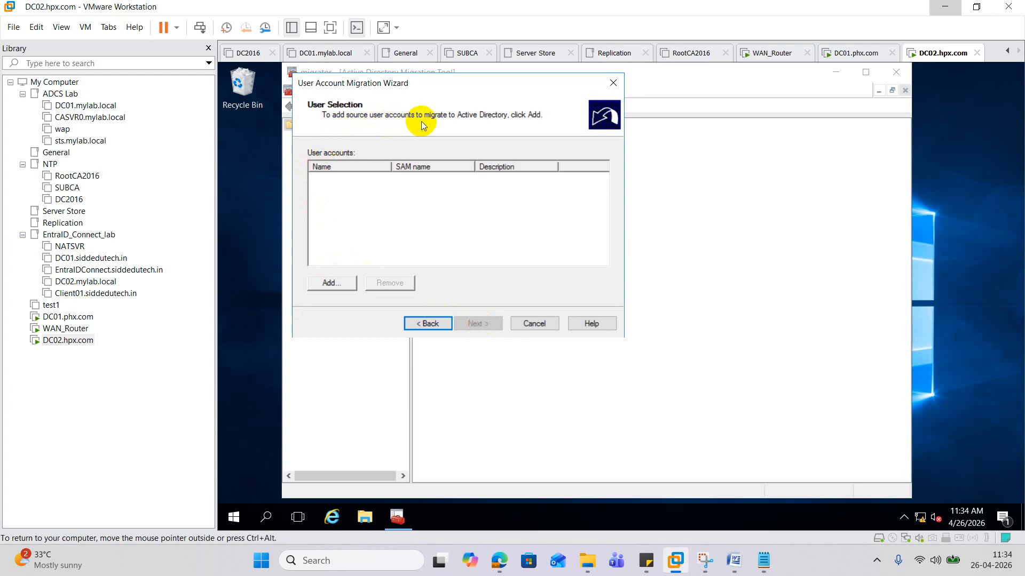
{"action": "left_click", "coordinate": [332, 288]}
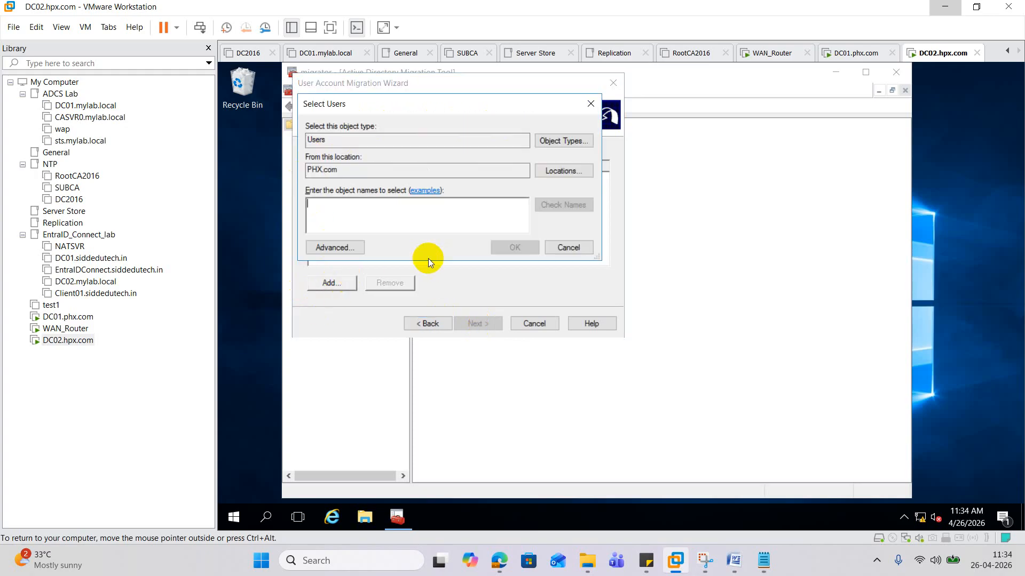
{"action": "left_click", "coordinate": [334, 246]}
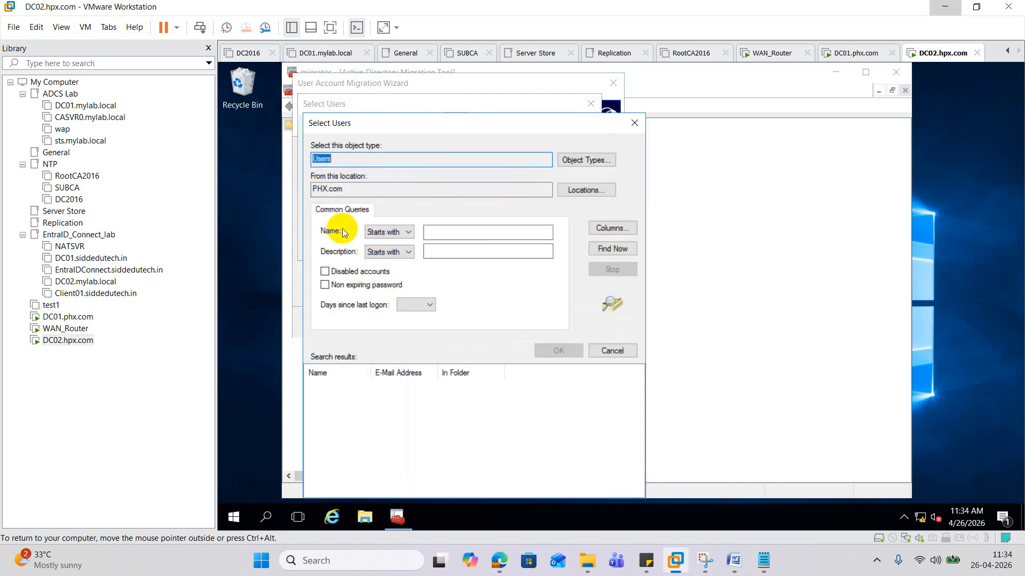
{"action": "left_click", "coordinate": [612, 250]}
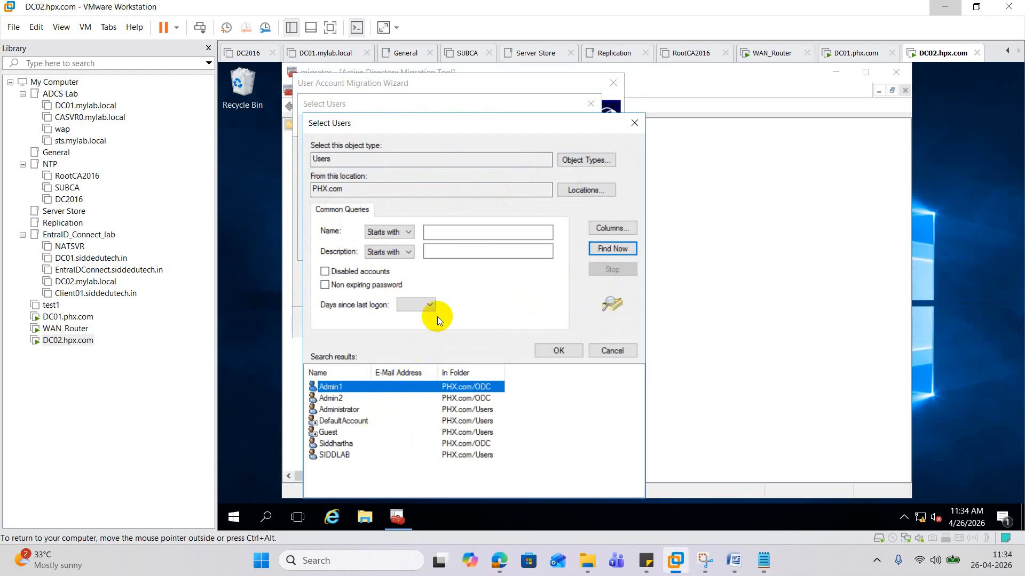
{"action": "left_click", "coordinate": [634, 123]}
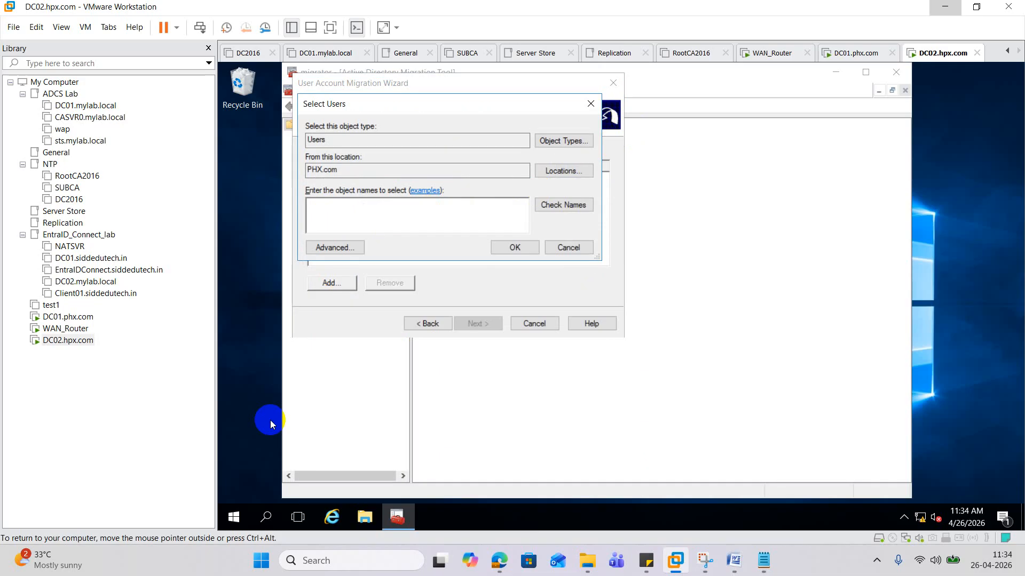
- Briefly open Active Directory Users and Computers, check the picker's Users object type, then cancel the picker
{"action": "right_click", "coordinate": [233, 517]}
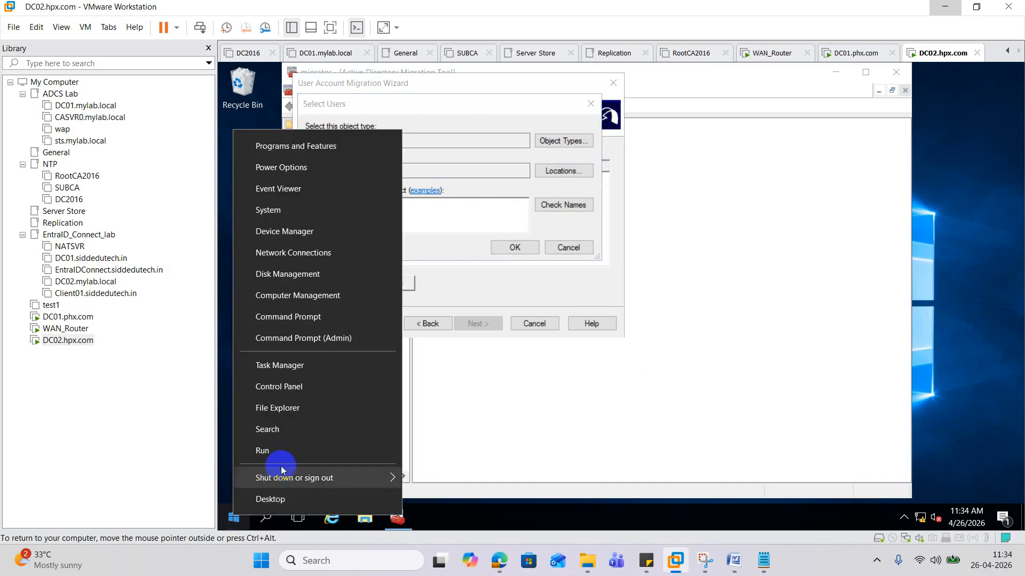
{"action": "left_click", "coordinate": [291, 450]}
{"action": "key", "text": "Return"}
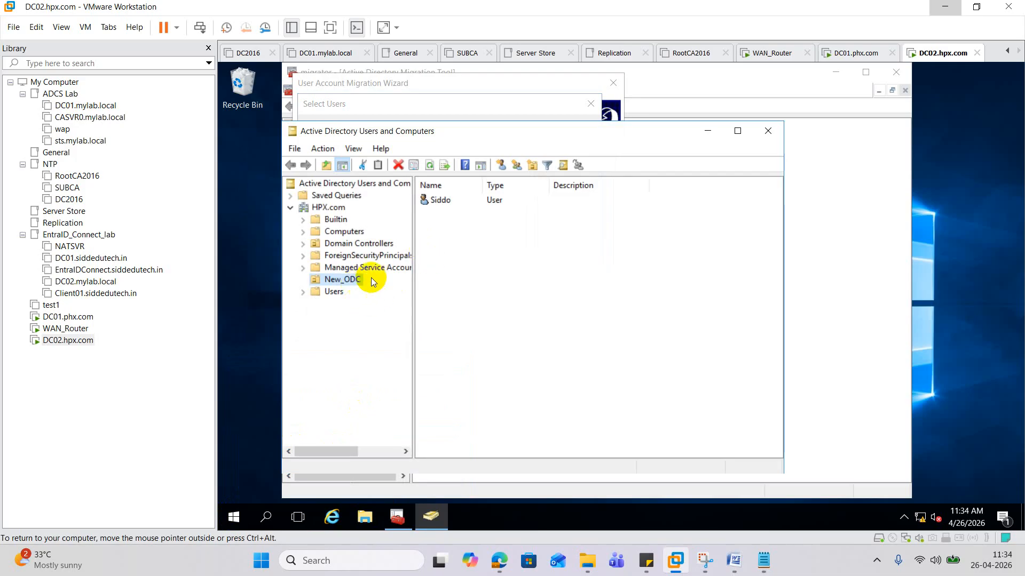
{"action": "left_click", "coordinate": [708, 130]}
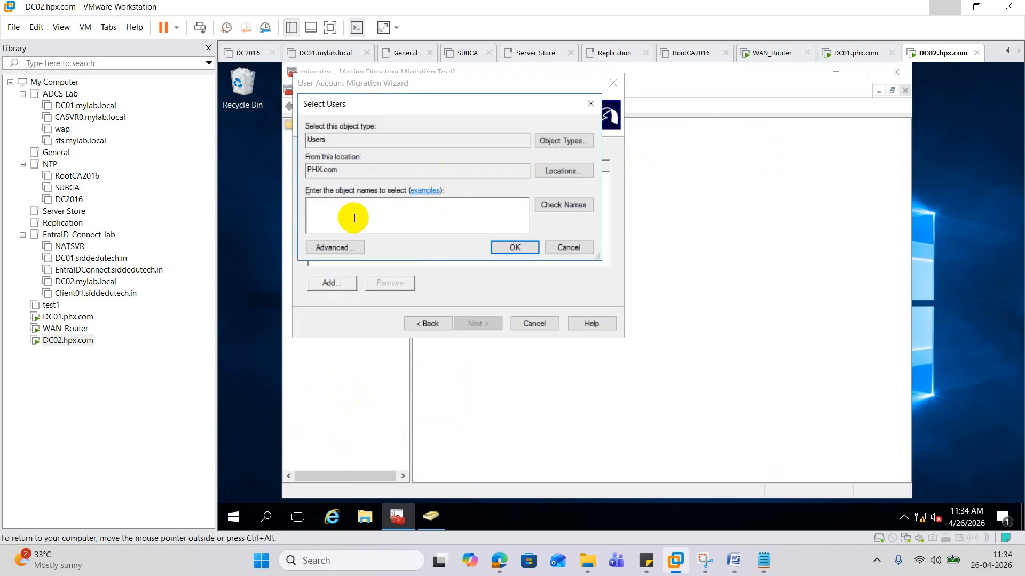
{"action": "left_click", "coordinate": [556, 141]}
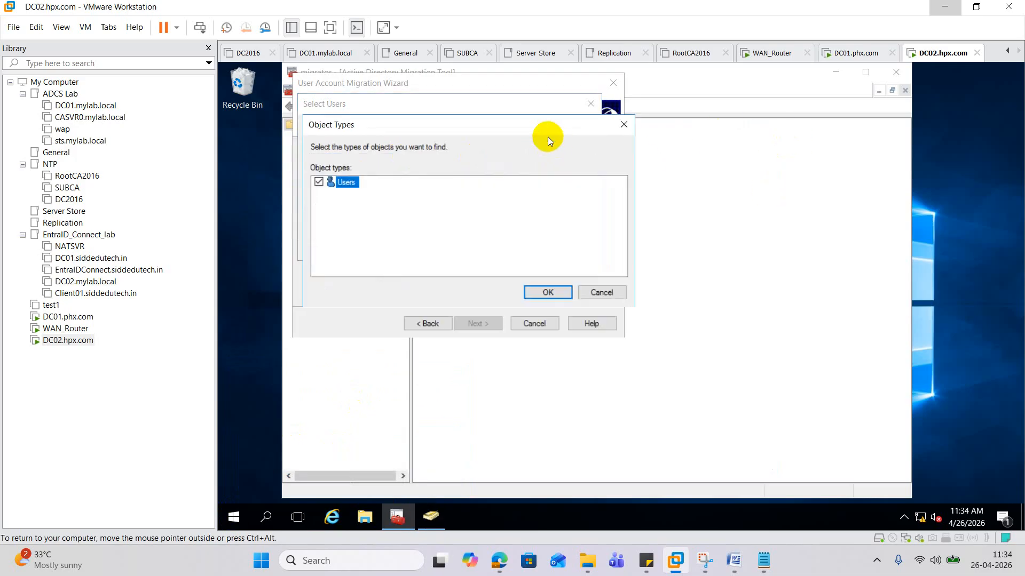
{"action": "left_click", "coordinate": [556, 291]}
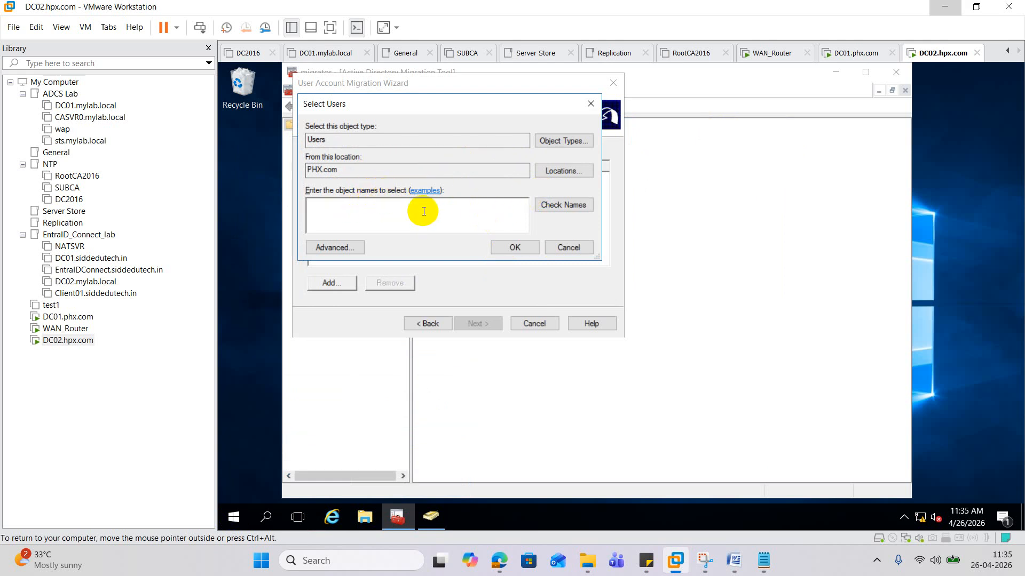
{"action": "left_click", "coordinate": [591, 104]}
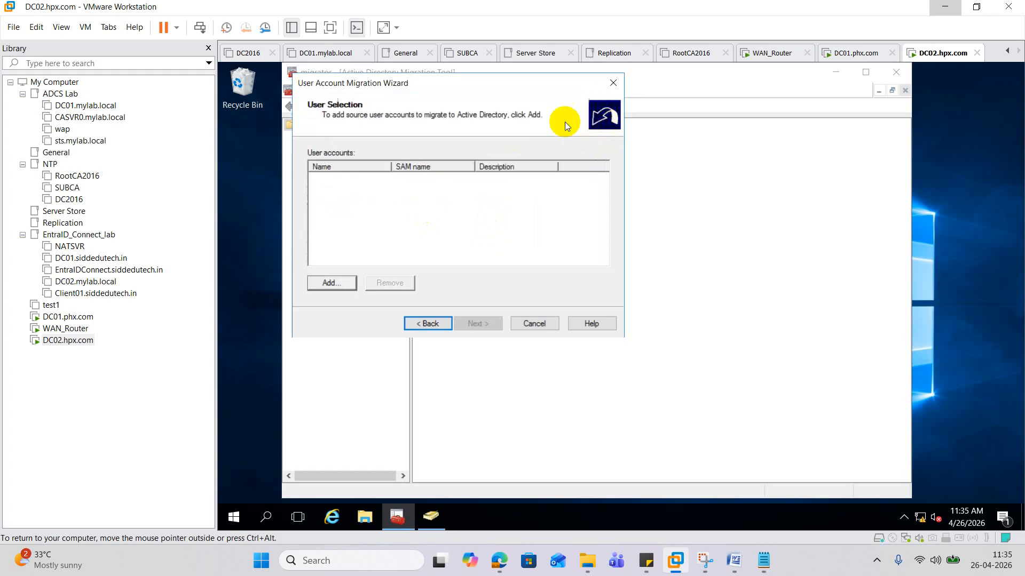
- Inspect the PHX.com search locations, cancel the picker, and go back to Domain Selection
{"action": "left_click", "coordinate": [344, 273]}
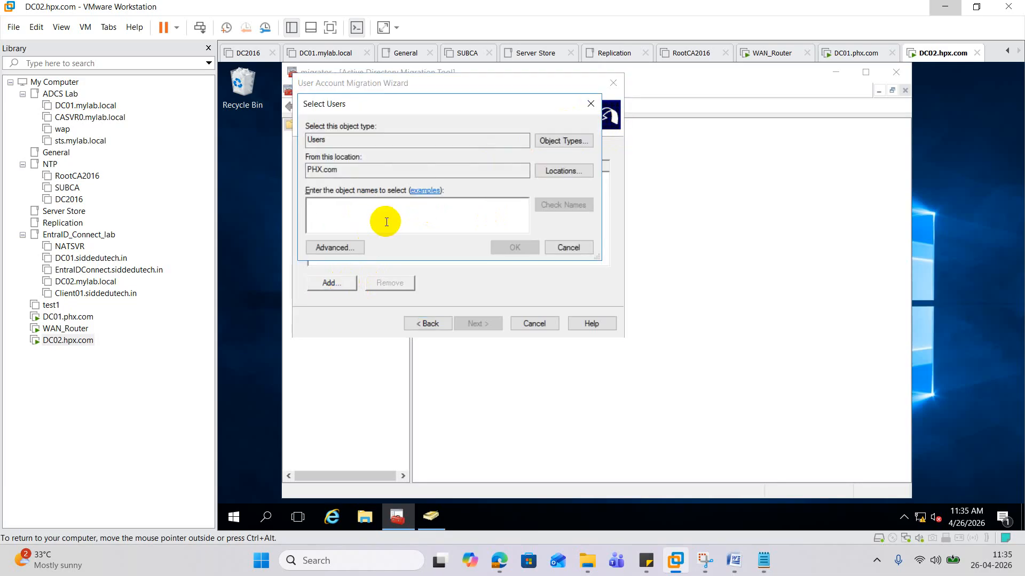
{"action": "left_click", "coordinate": [561, 173]}
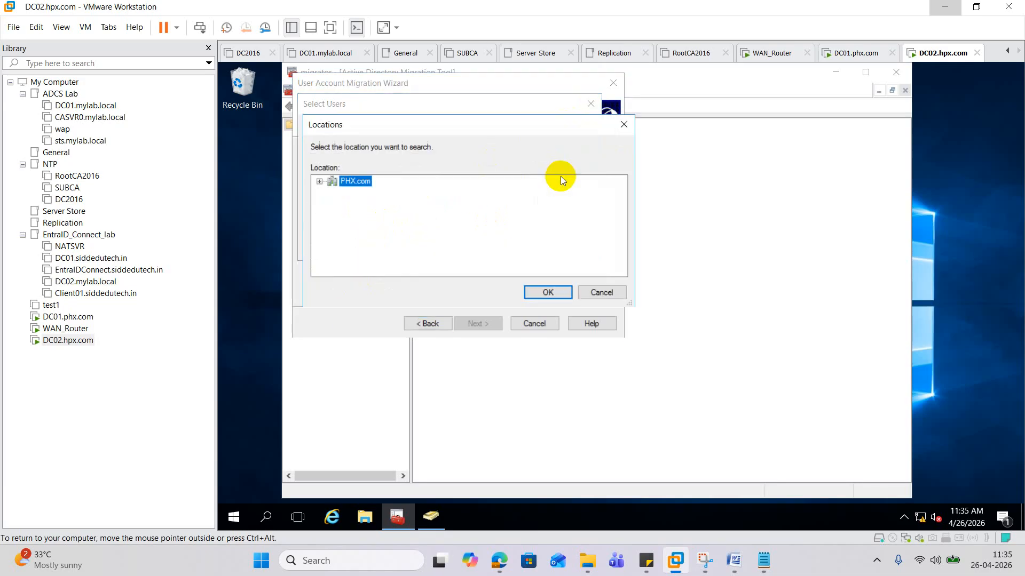
{"action": "left_click", "coordinate": [320, 181]}
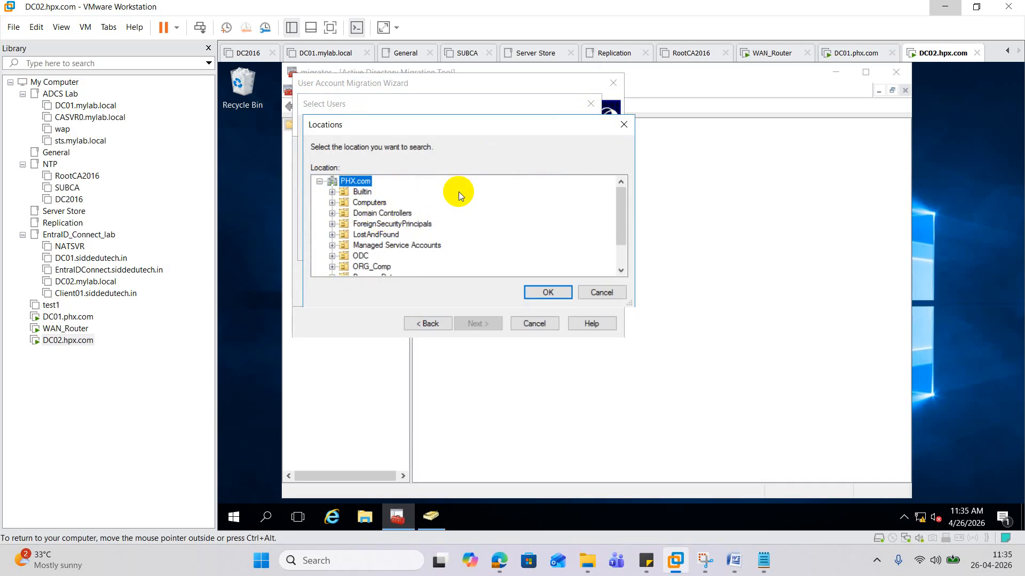
{"action": "left_click", "coordinate": [623, 124]}
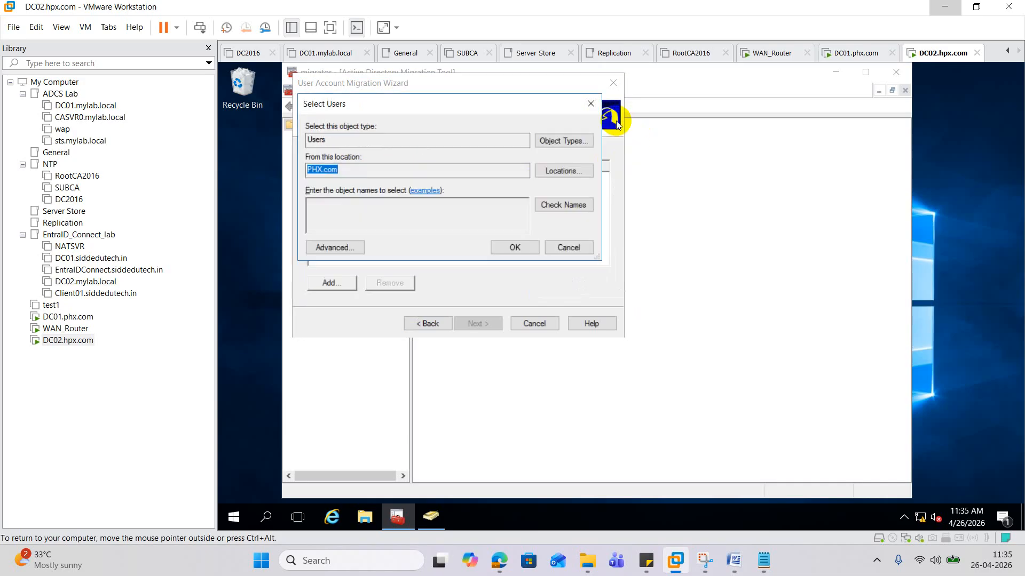
{"action": "left_click", "coordinate": [591, 103]}
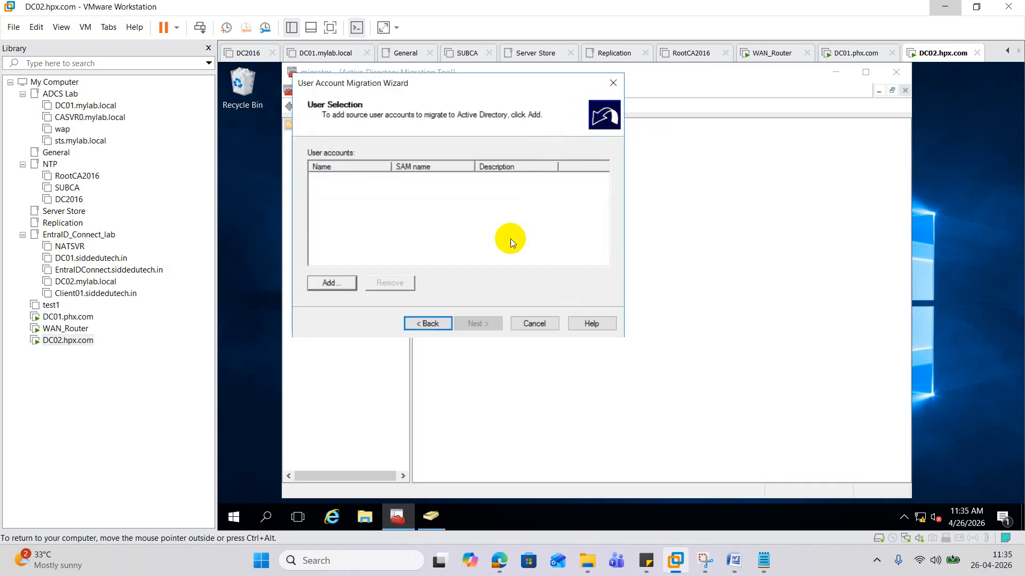
{"action": "left_click", "coordinate": [439, 326]}
{"action": "left_click", "coordinate": [434, 326]}
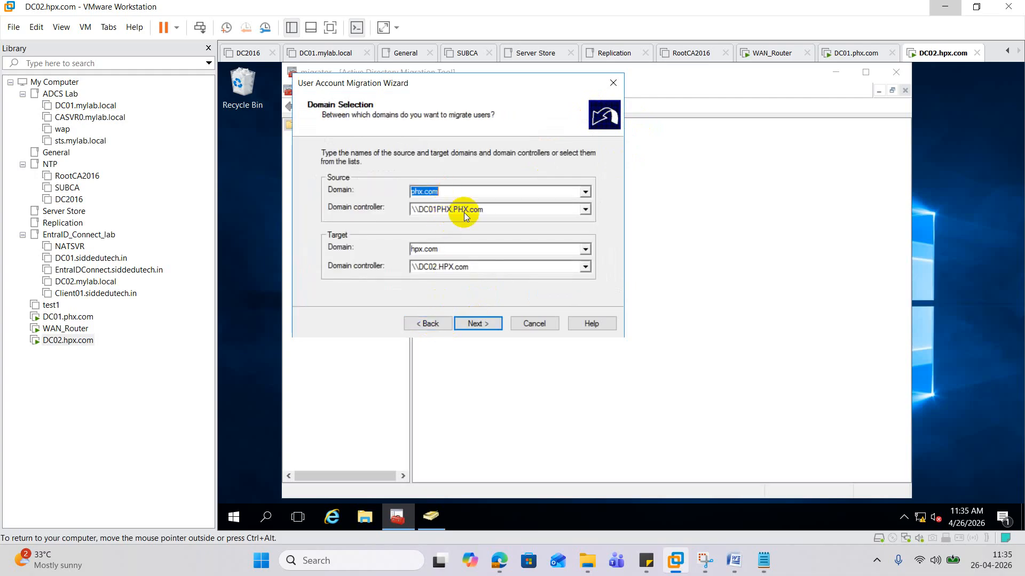
- Return to User Selection and add admin1, verified with Check Names
{"action": "left_click", "coordinate": [484, 325]}
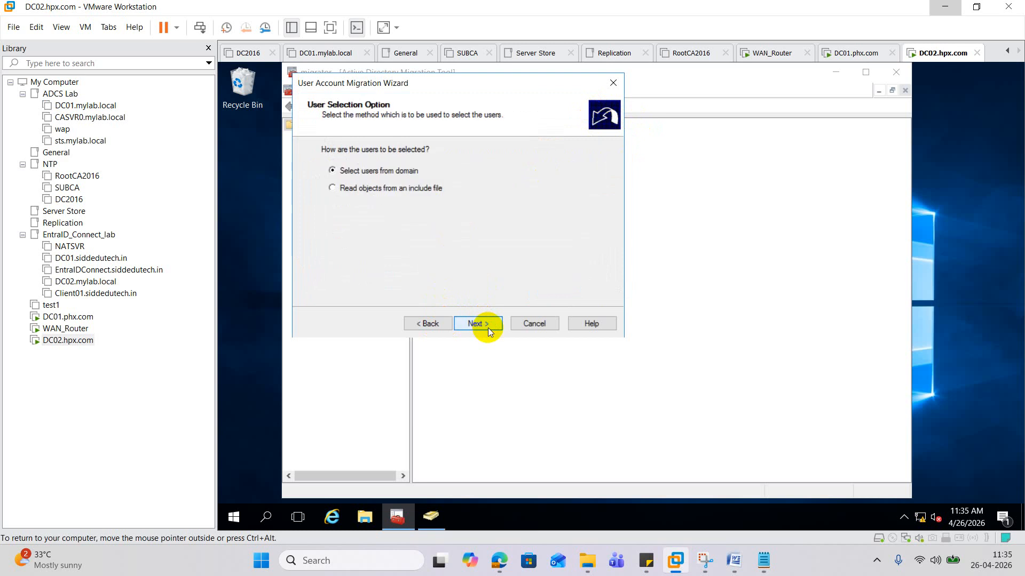
{"action": "left_click", "coordinate": [488, 327]}
{"action": "left_click", "coordinate": [336, 281]}
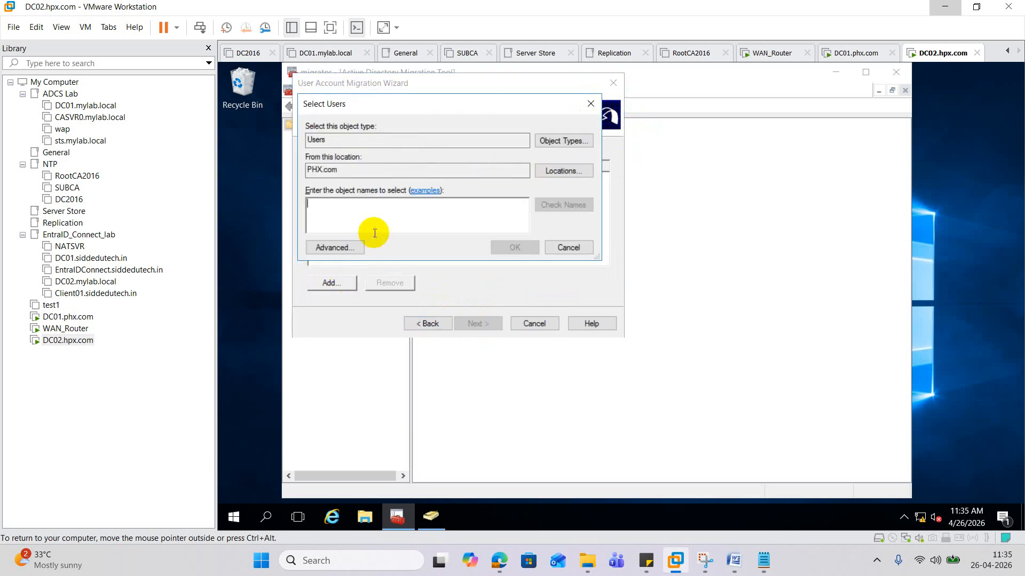
{"action": "left_click", "coordinate": [334, 219]}
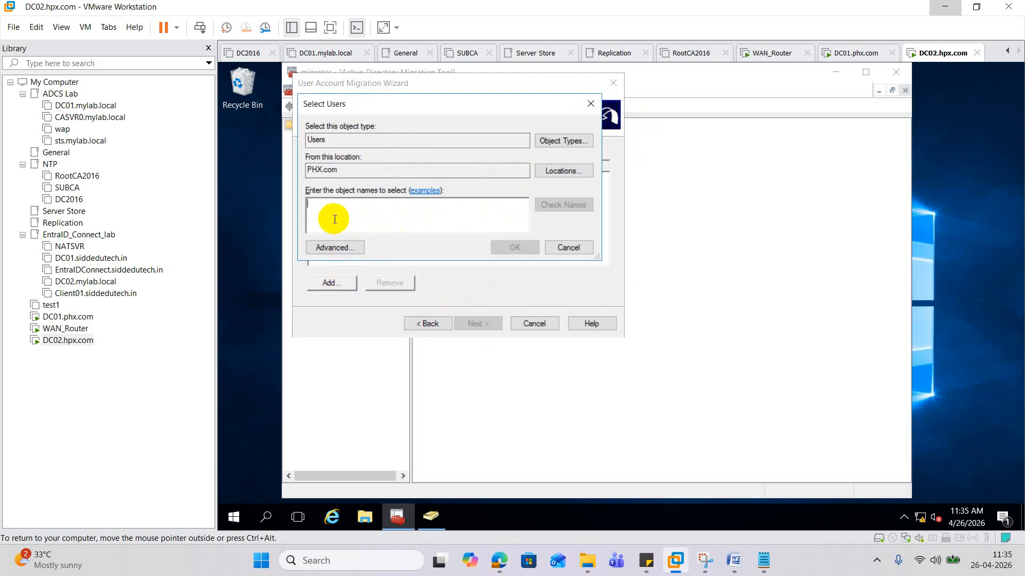
{"action": "type", "text": "admi"}
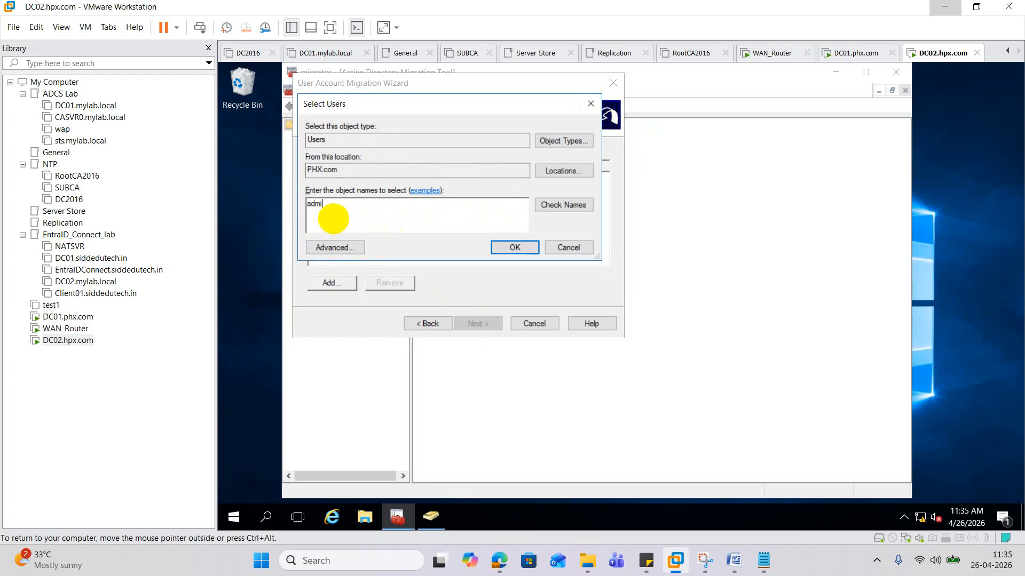
{"action": "type", "text": "n1"}
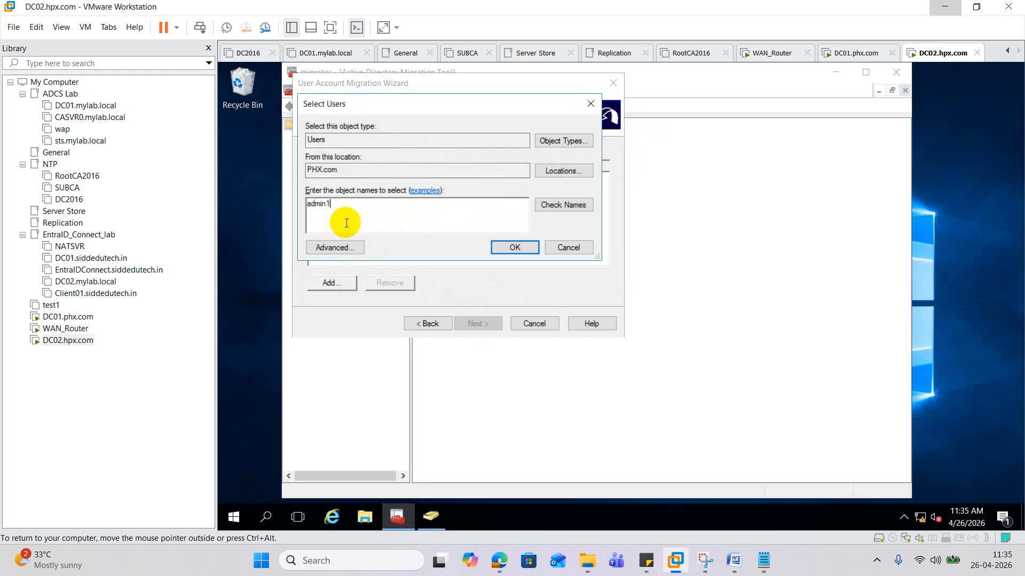
{"action": "left_click", "coordinate": [562, 207]}
{"action": "left_click", "coordinate": [520, 248]}
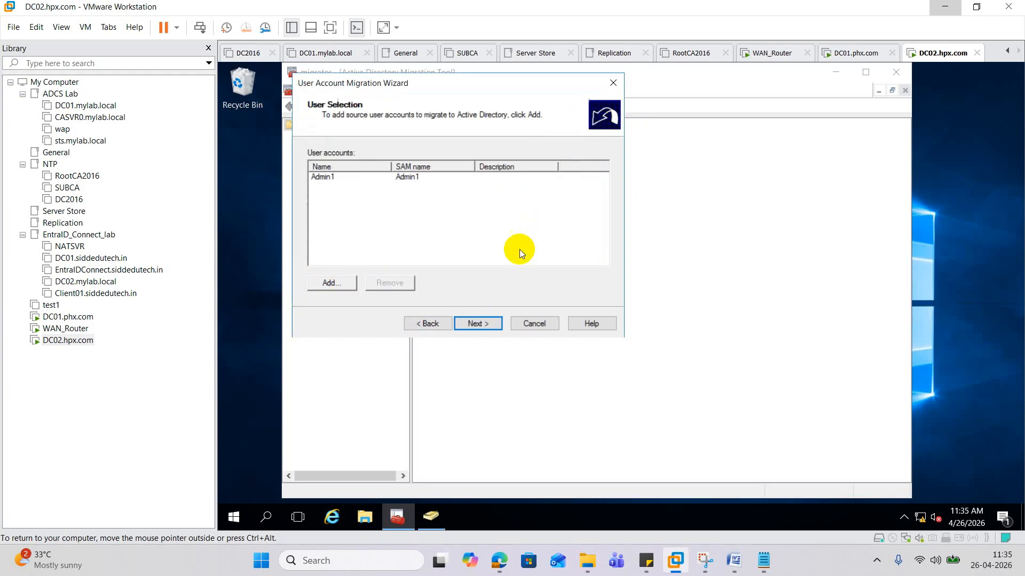
- Choose New_ODC as the target OU for the migrated user
{"action": "left_click", "coordinate": [489, 323]}
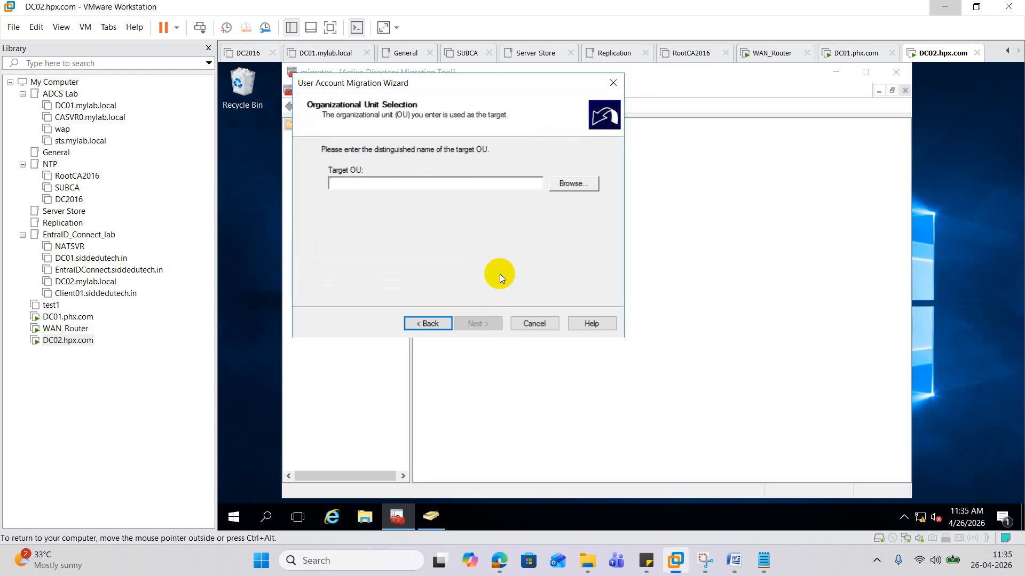
{"action": "left_click", "coordinate": [570, 183]}
{"action": "left_click", "coordinate": [409, 240]}
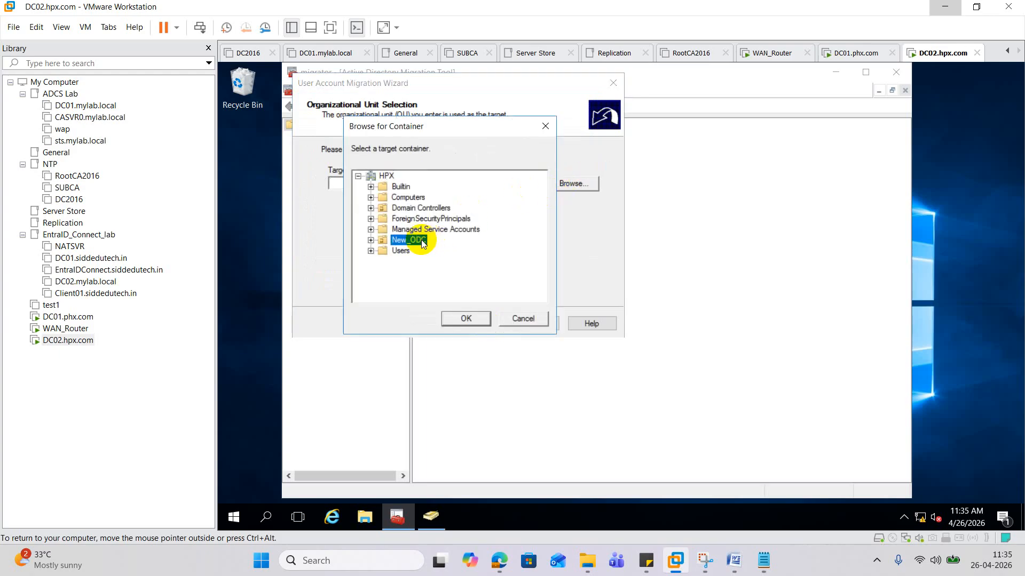
{"action": "left_click", "coordinate": [466, 319]}
- Try migrating passwords, then after the access denied error switch to generating complex passwords
{"action": "left_click", "coordinate": [493, 325]}
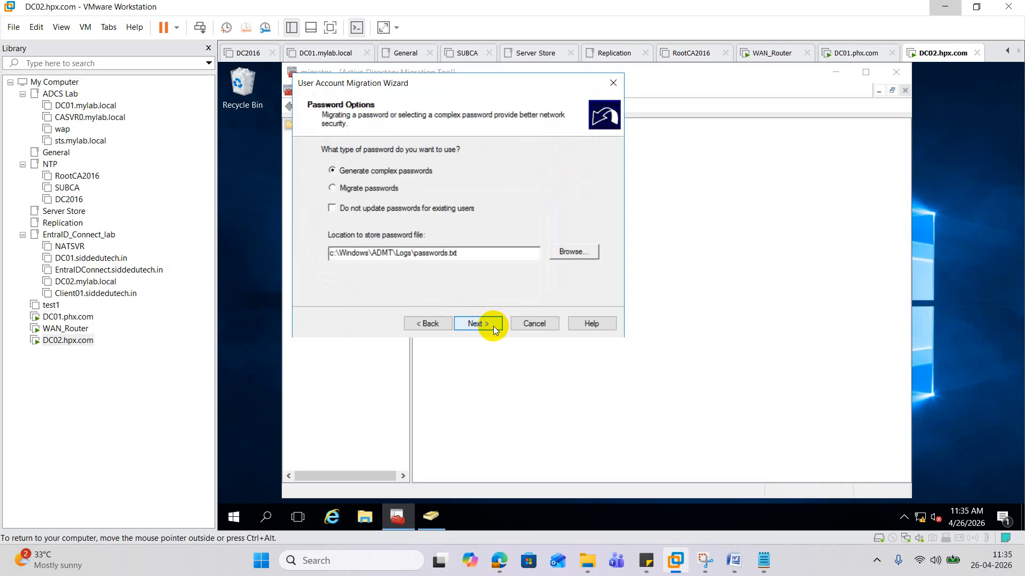
{"action": "left_click", "coordinate": [355, 188]}
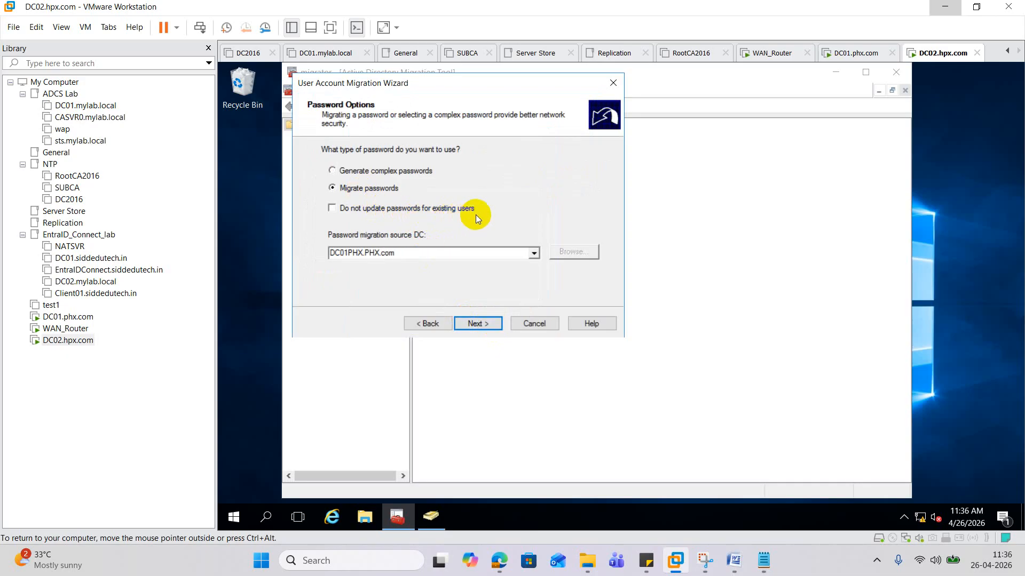
{"action": "left_click", "coordinate": [485, 325]}
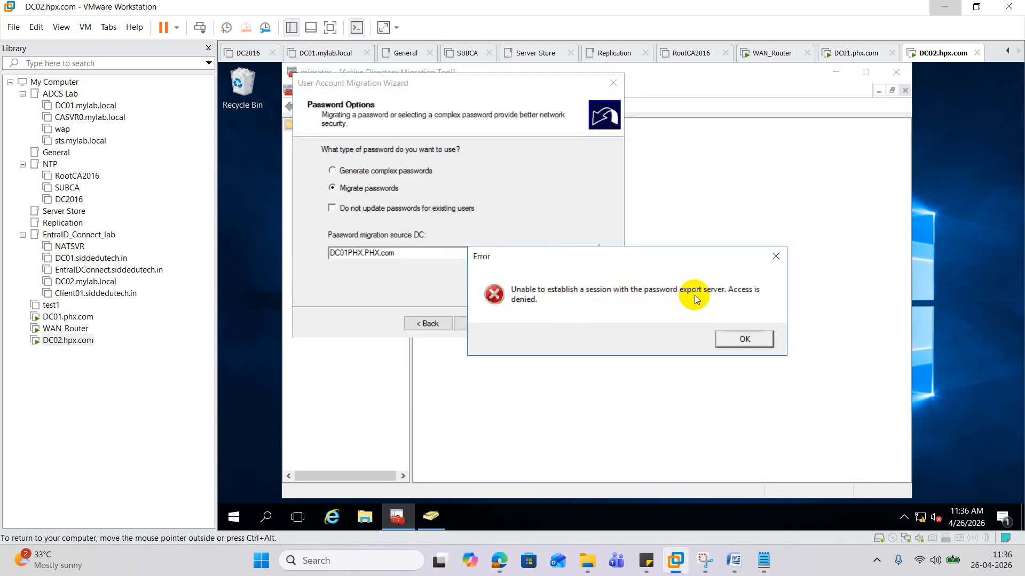
{"action": "left_click", "coordinate": [777, 256]}
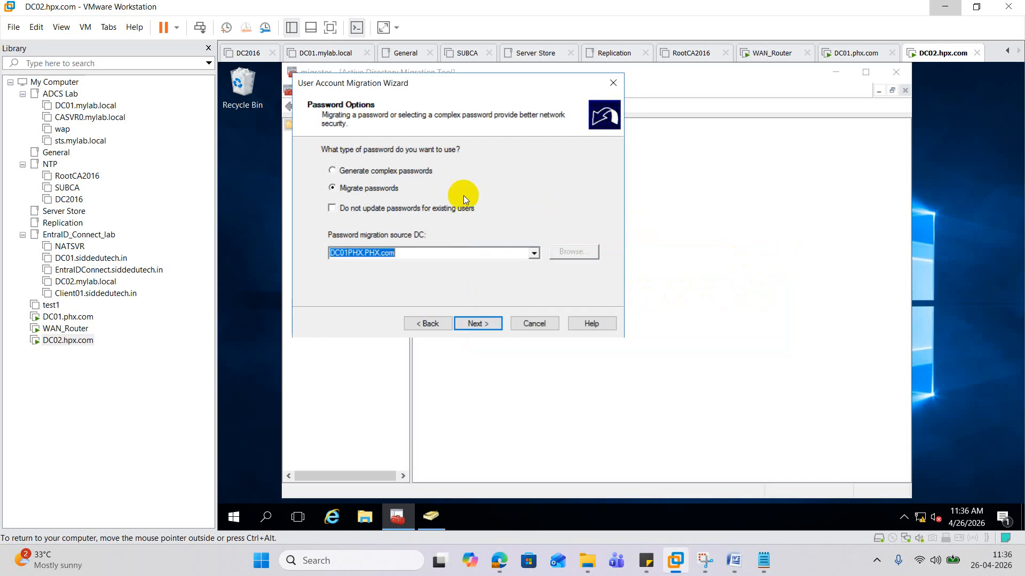
{"action": "left_click", "coordinate": [397, 173]}
- Keep default transition, user and conflict options and start the migration
{"action": "left_click", "coordinate": [482, 326]}
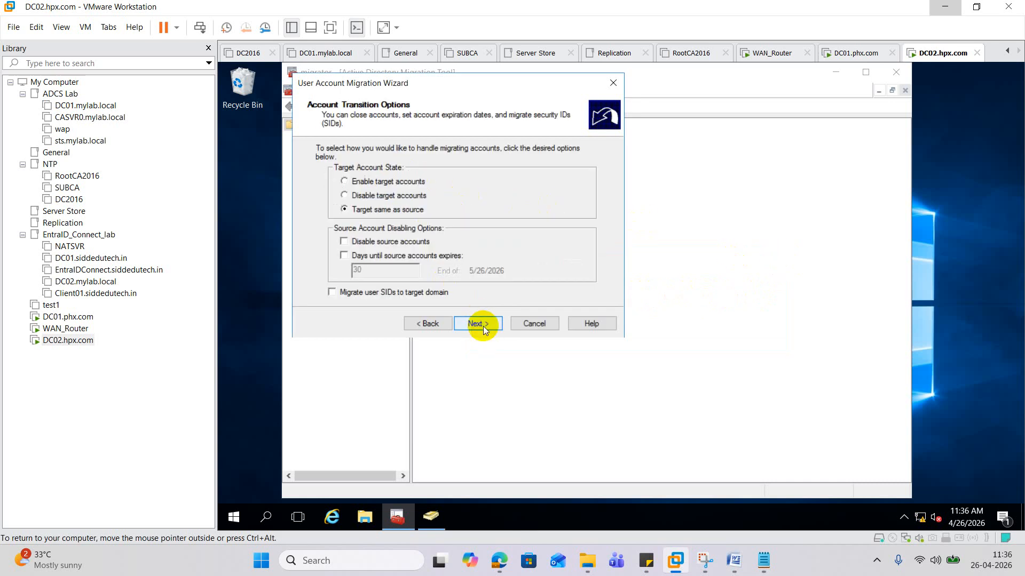
{"action": "left_click", "coordinate": [482, 325]}
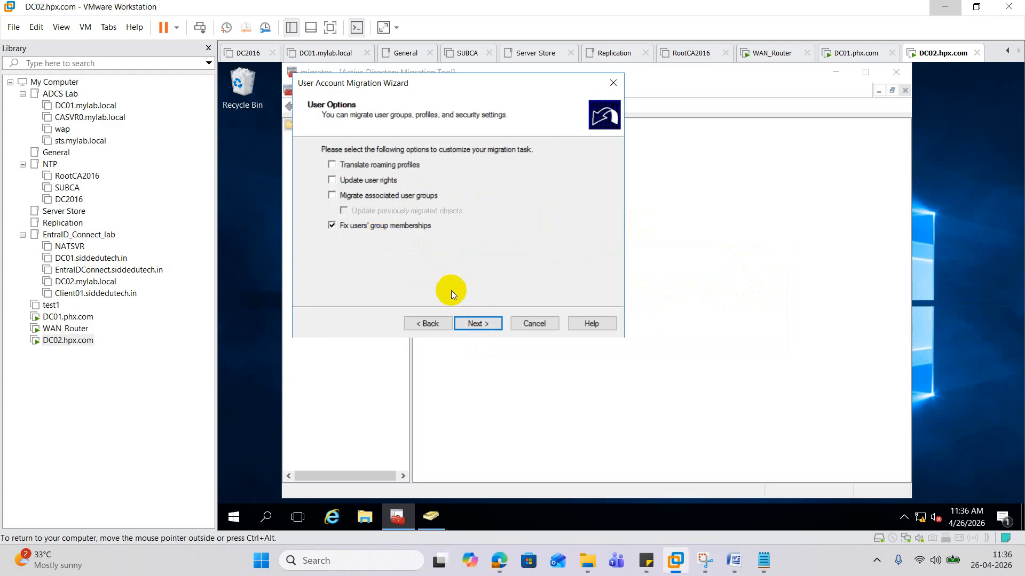
{"action": "left_click", "coordinate": [468, 325]}
{"action": "left_click", "coordinate": [485, 326]}
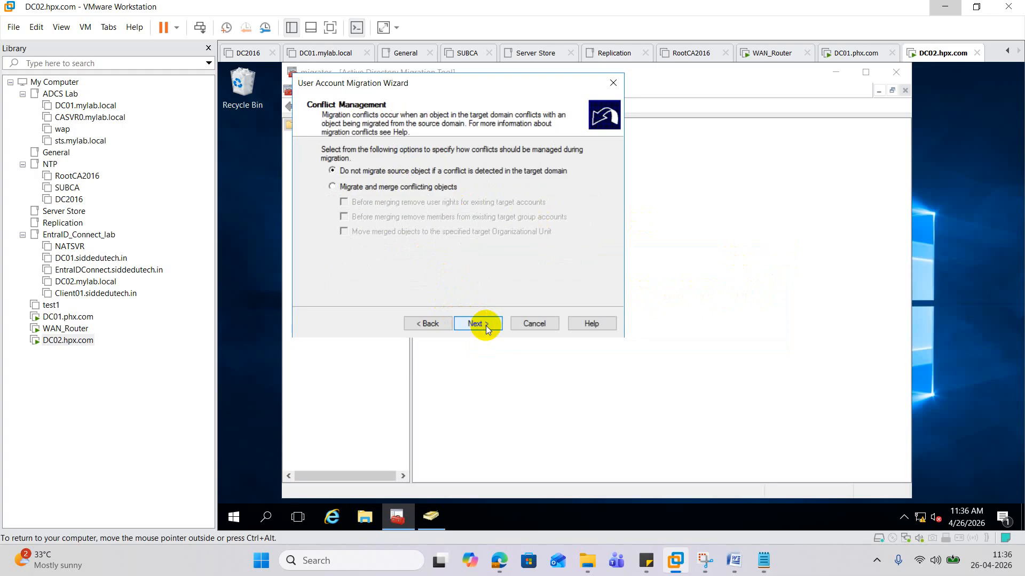
{"action": "left_click", "coordinate": [486, 326]}
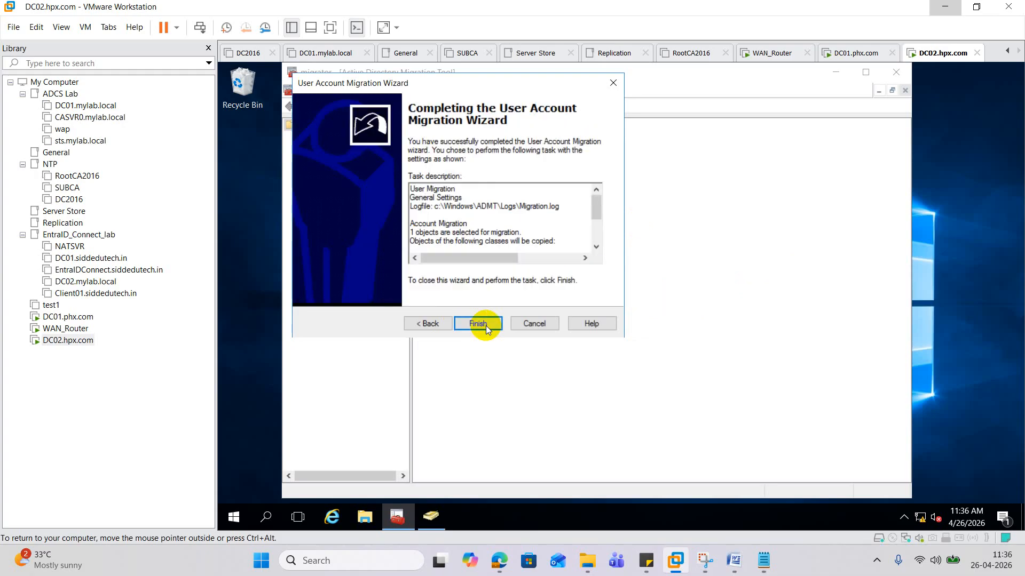
{"action": "left_click", "coordinate": [485, 326]}
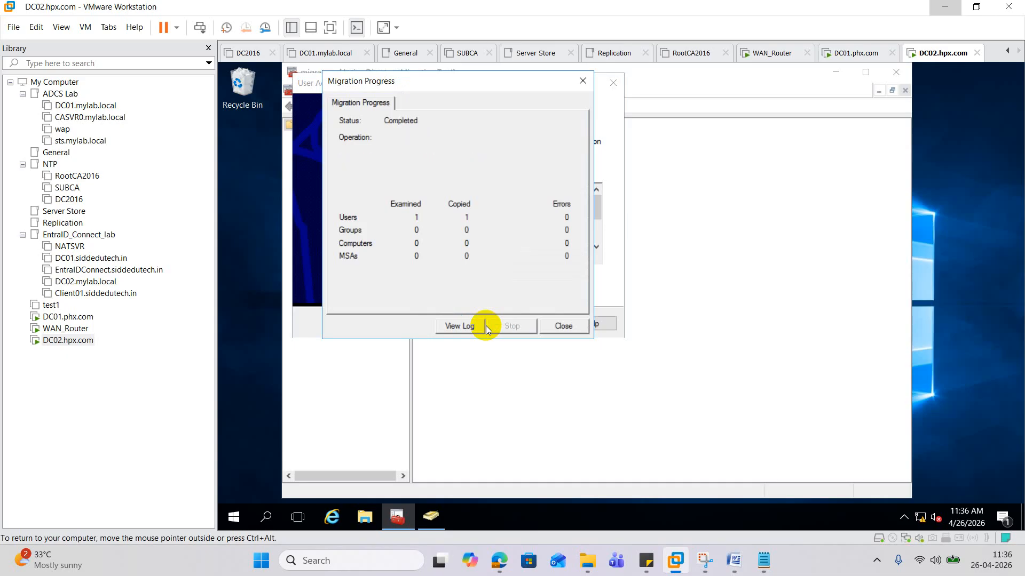
- Refresh New_ODC in Active Directory Users and Computers and review Admin1's Account tab, then return to ADMT
{"action": "left_click", "coordinate": [563, 327]}
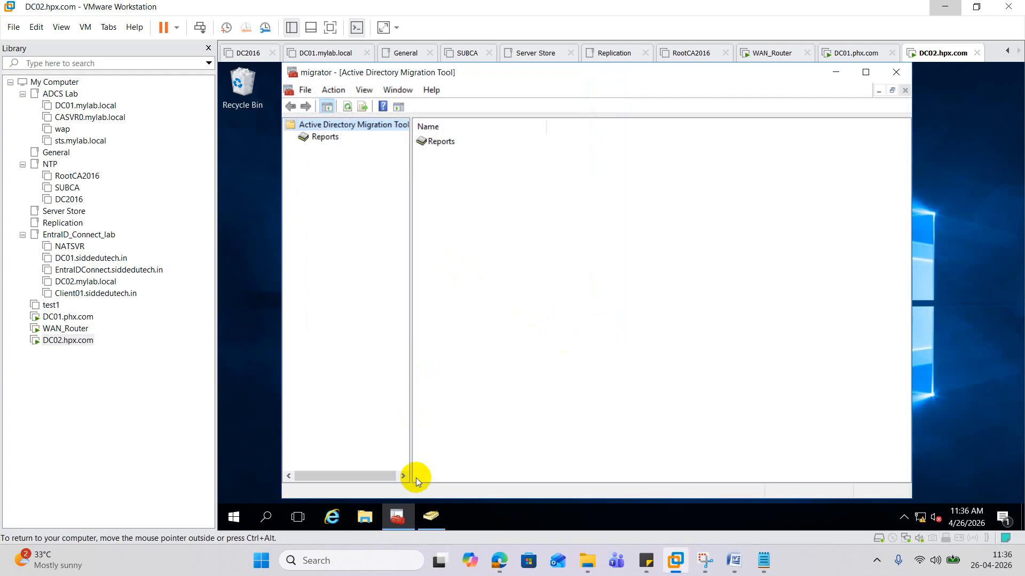
{"action": "left_click", "coordinate": [431, 514]}
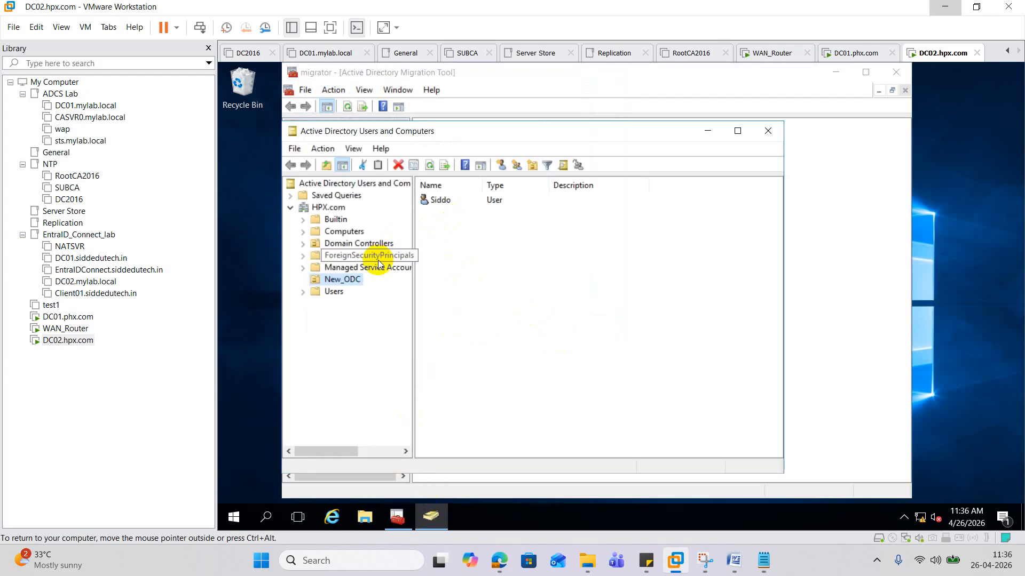
{"action": "left_click", "coordinate": [430, 165]}
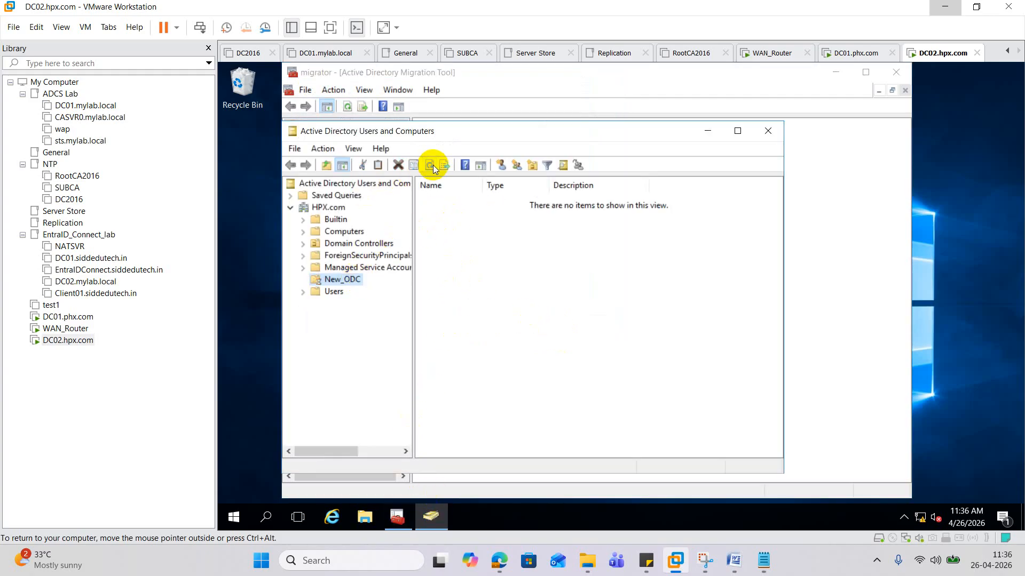
{"action": "left_click", "coordinate": [463, 203]}
{"action": "double_click", "coordinate": [462, 202]}
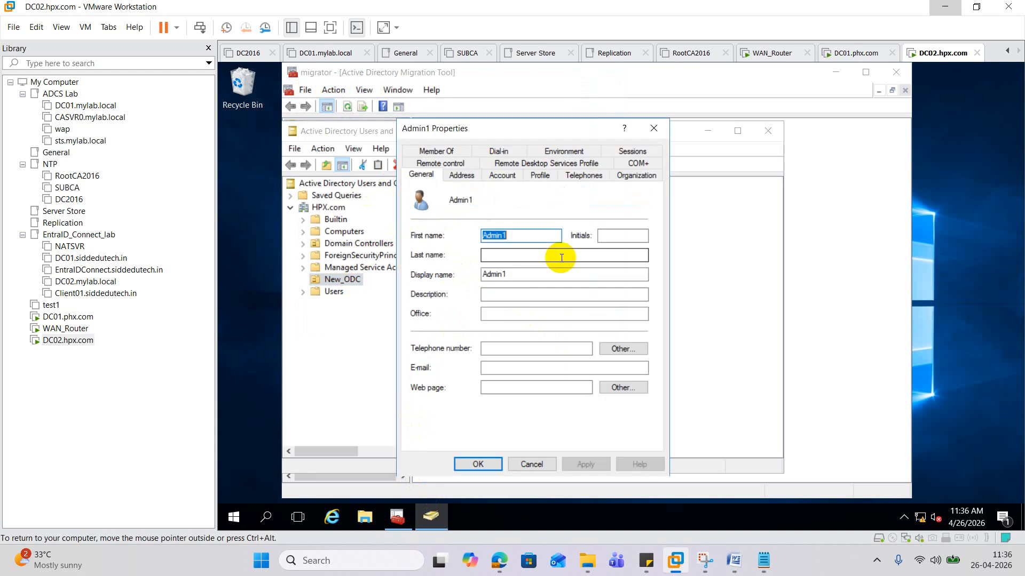
{"action": "left_click", "coordinate": [502, 176]}
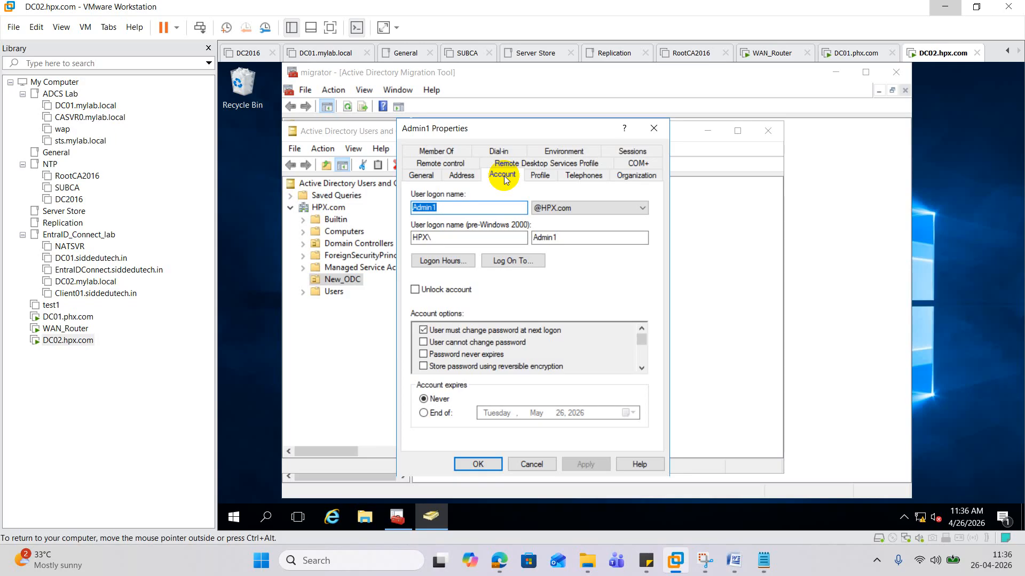
{"action": "left_click", "coordinate": [654, 130]}
{"action": "left_click", "coordinate": [563, 66]}
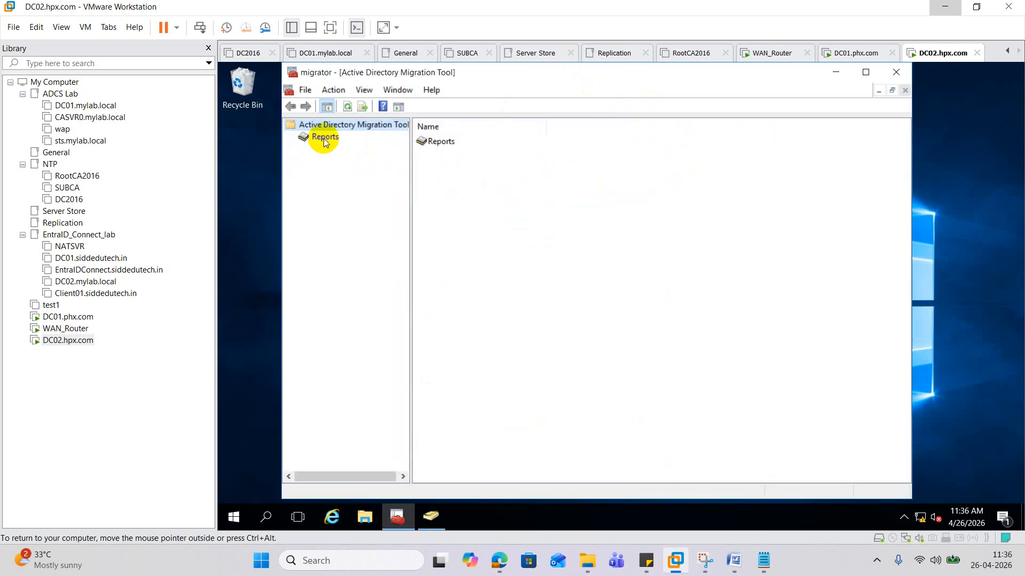
- Start the Group Account Migration Wizard from PHX.com to HPX.com and select AdminGroup
{"action": "right_click", "coordinate": [338, 126]}
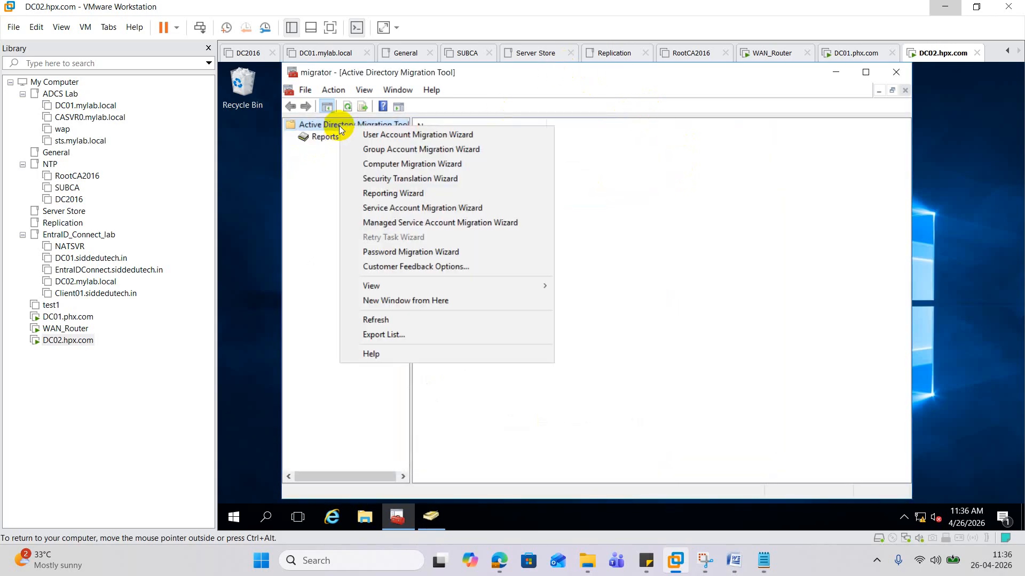
{"action": "left_click", "coordinate": [398, 149]}
{"action": "left_click", "coordinate": [486, 325]}
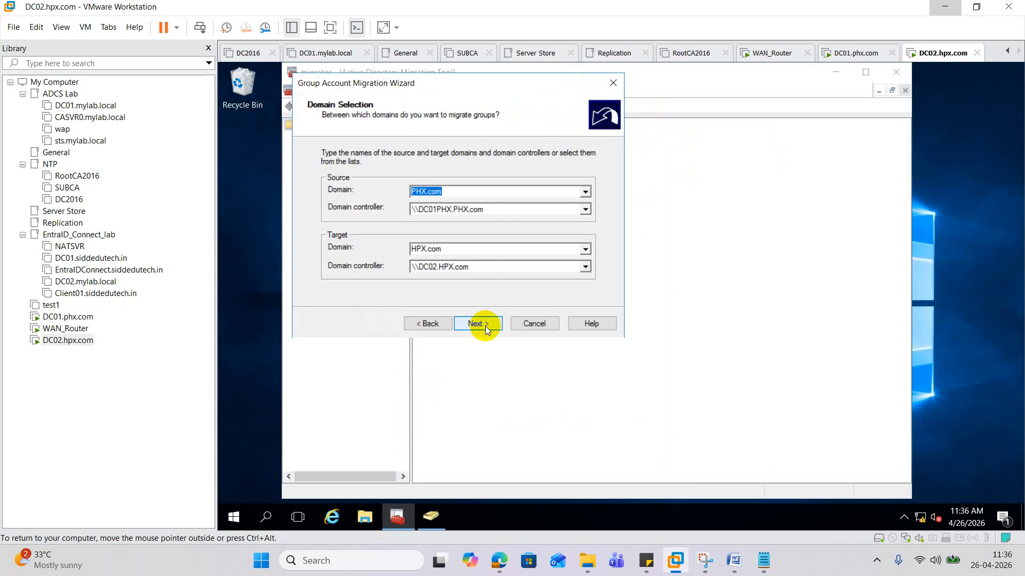
{"action": "left_click", "coordinate": [487, 325]}
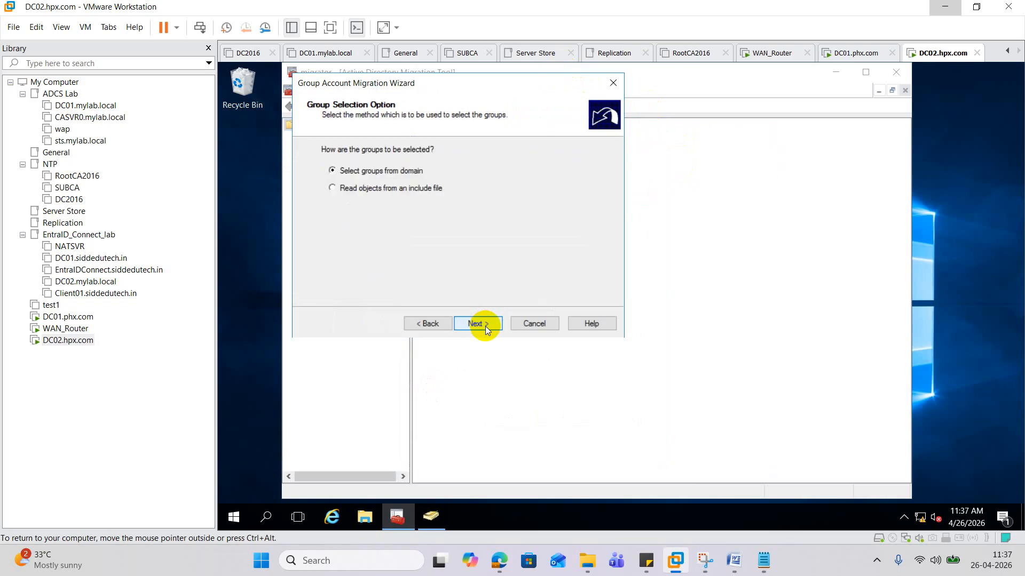
{"action": "left_click", "coordinate": [485, 326]}
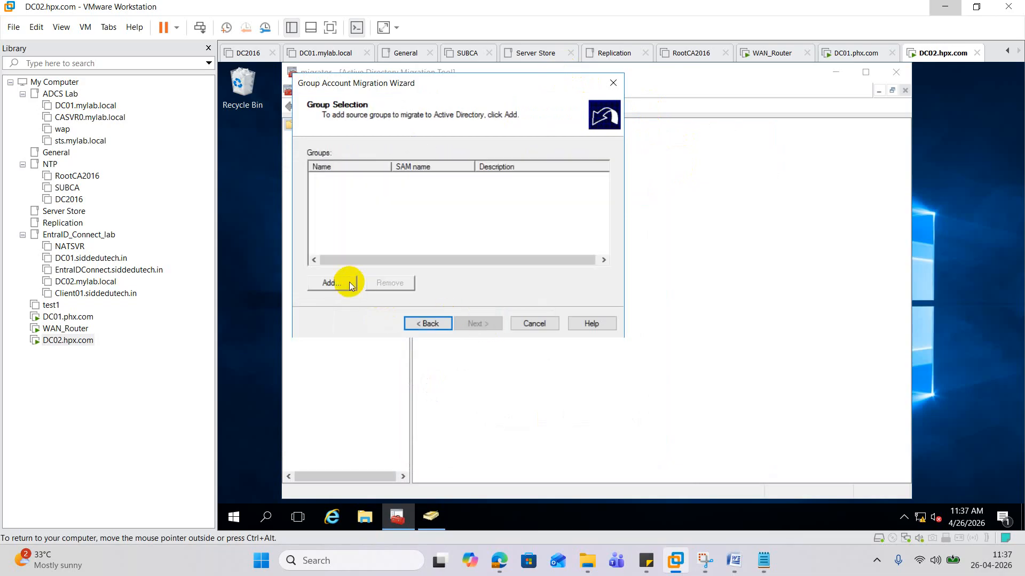
{"action": "left_click", "coordinate": [341, 282]}
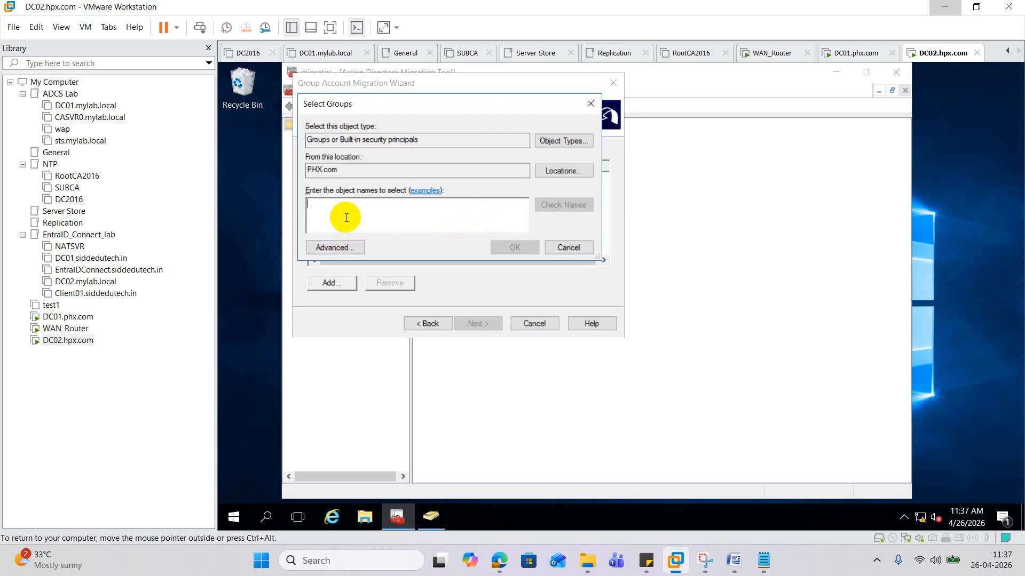
{"action": "type", "text": "admin"}
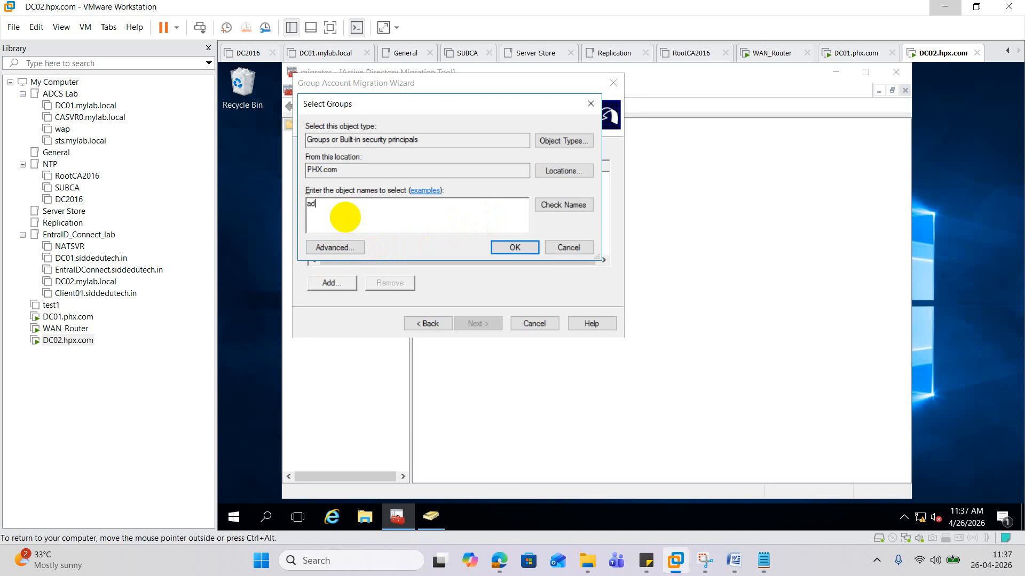
{"action": "left_click", "coordinate": [560, 204]}
{"action": "left_click", "coordinate": [356, 220]}
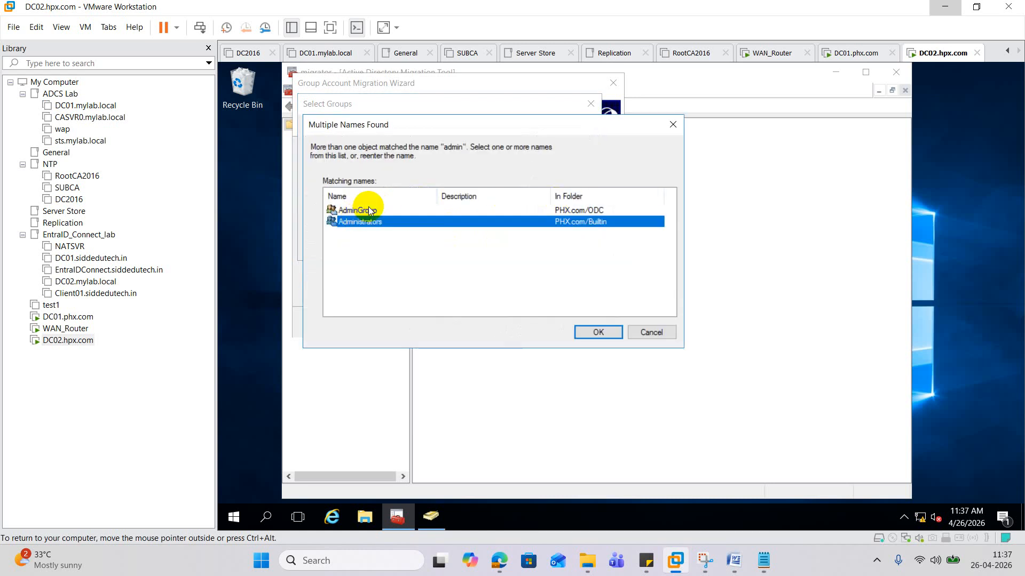
{"action": "left_click", "coordinate": [369, 209]}
{"action": "left_click", "coordinate": [592, 333]}
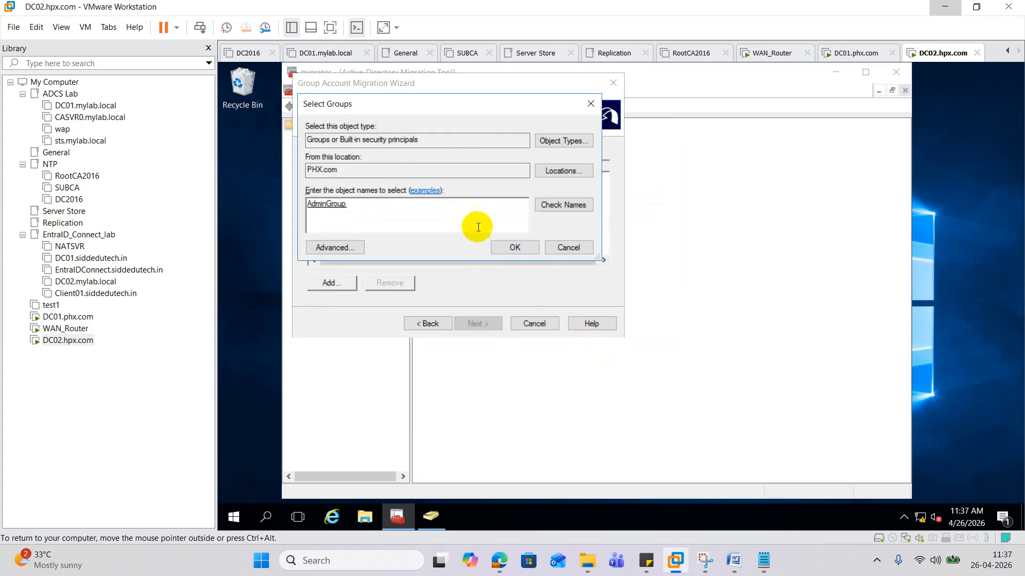
{"action": "left_click", "coordinate": [510, 246]}
- Target New_ODC, enable Update user rights and Copy group members, and run the migration
{"action": "left_click", "coordinate": [475, 322]}
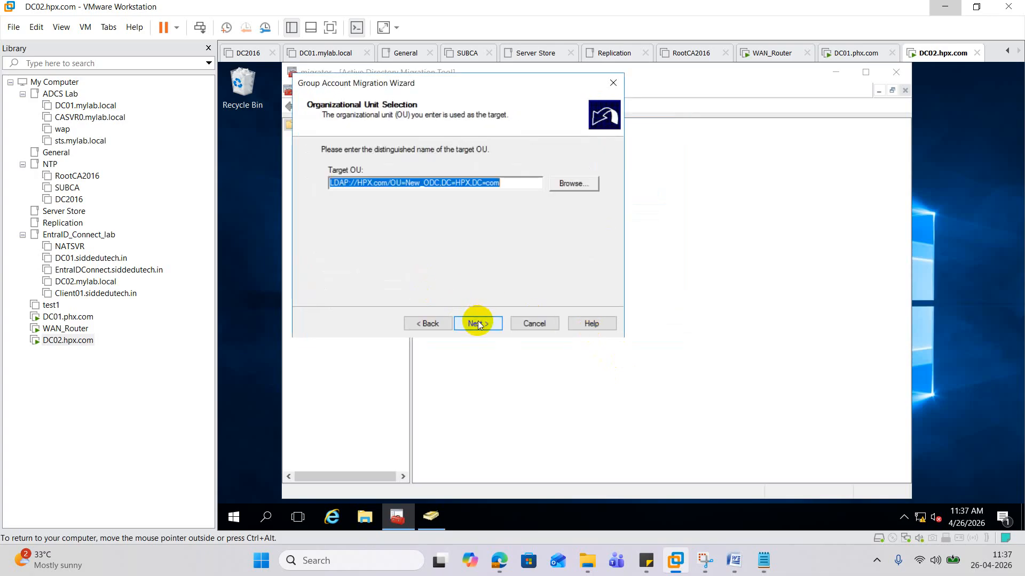
{"action": "left_click", "coordinate": [478, 324]}
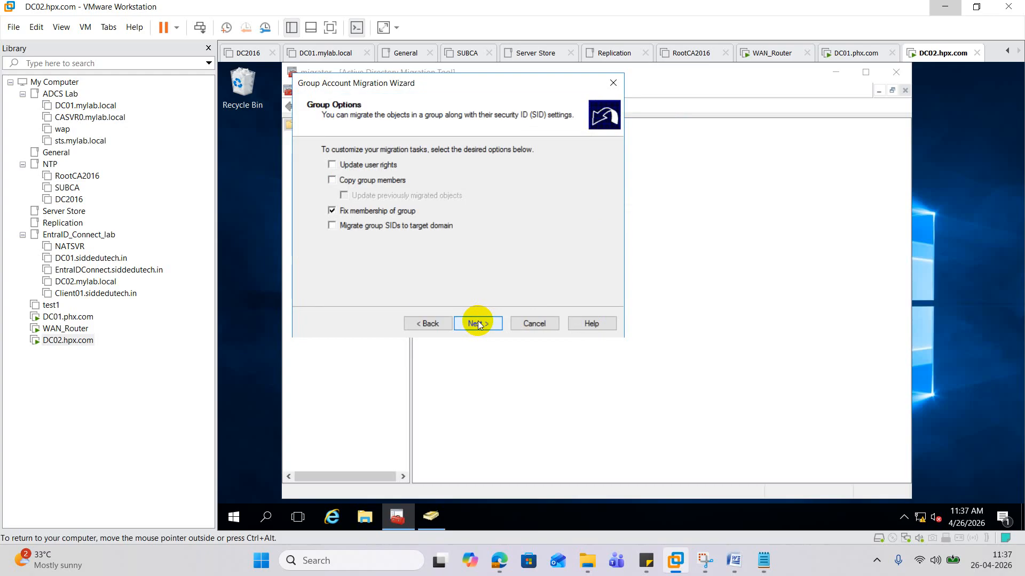
{"action": "left_click", "coordinate": [331, 165]}
{"action": "left_click", "coordinate": [332, 180]}
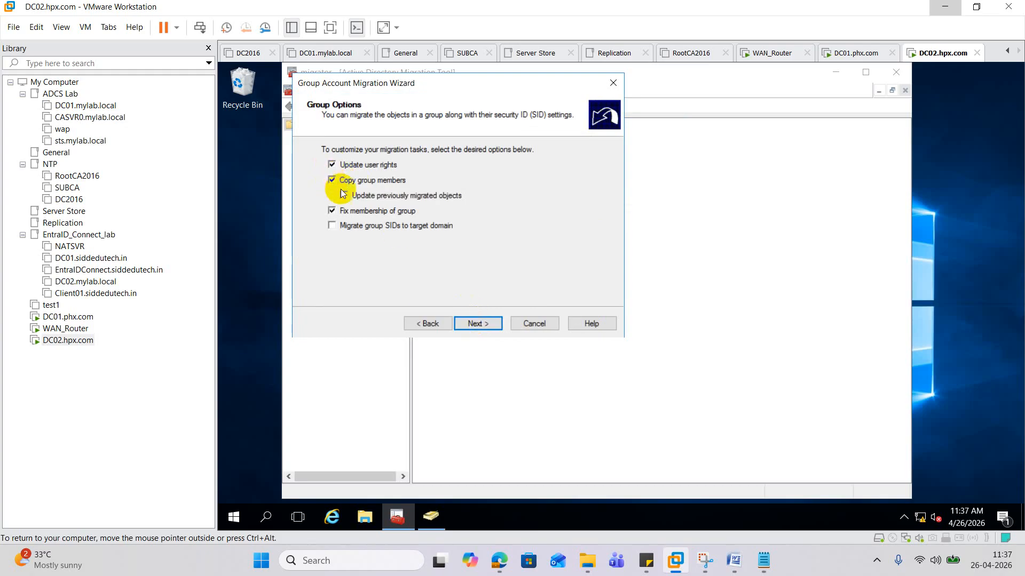
{"action": "left_click", "coordinate": [483, 322]}
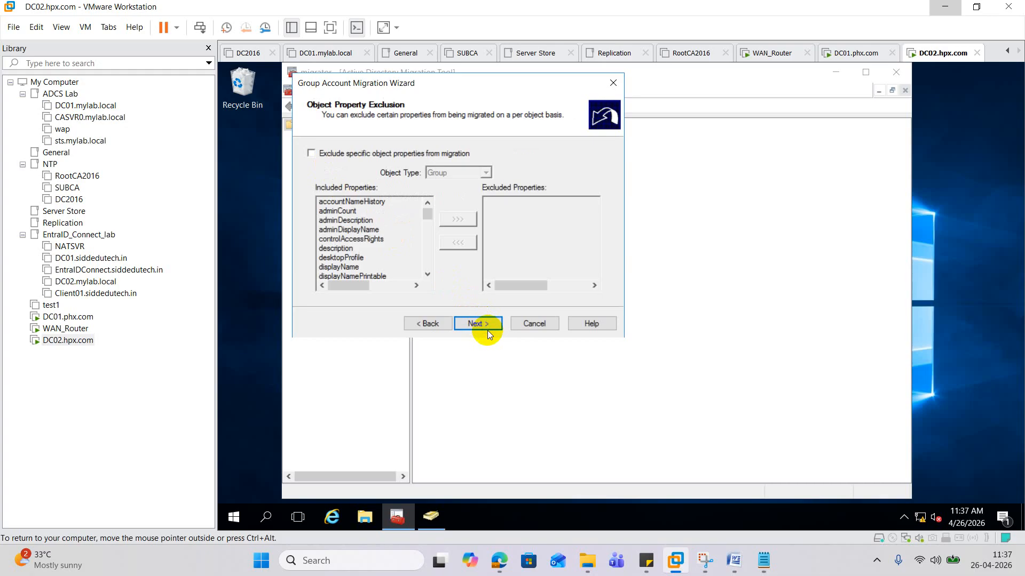
{"action": "left_click", "coordinate": [485, 325]}
{"action": "left_click", "coordinate": [485, 326]}
{"action": "left_click", "coordinate": [484, 327]}
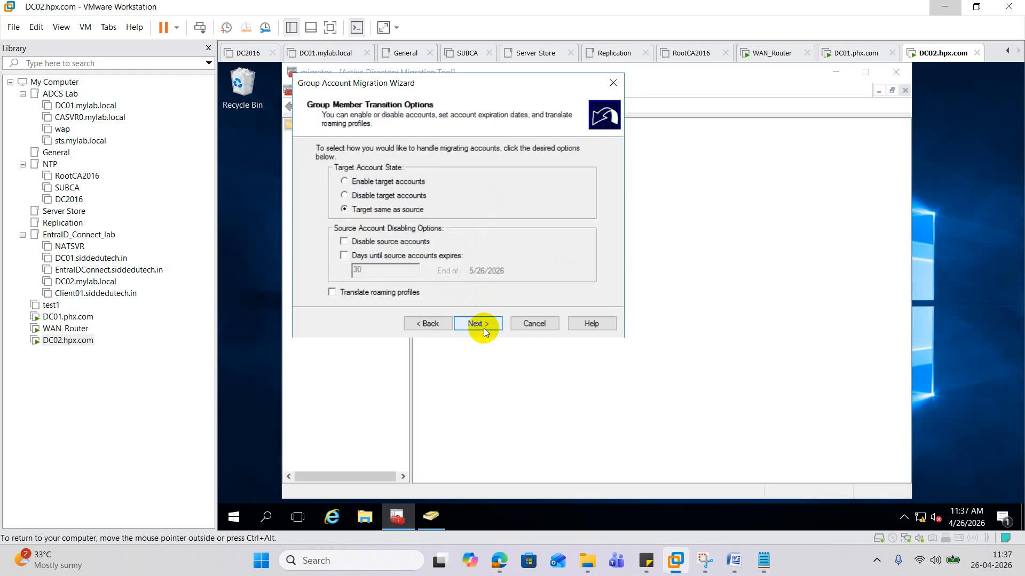
{"action": "left_click", "coordinate": [485, 326]}
{"action": "left_click", "coordinate": [478, 323]}
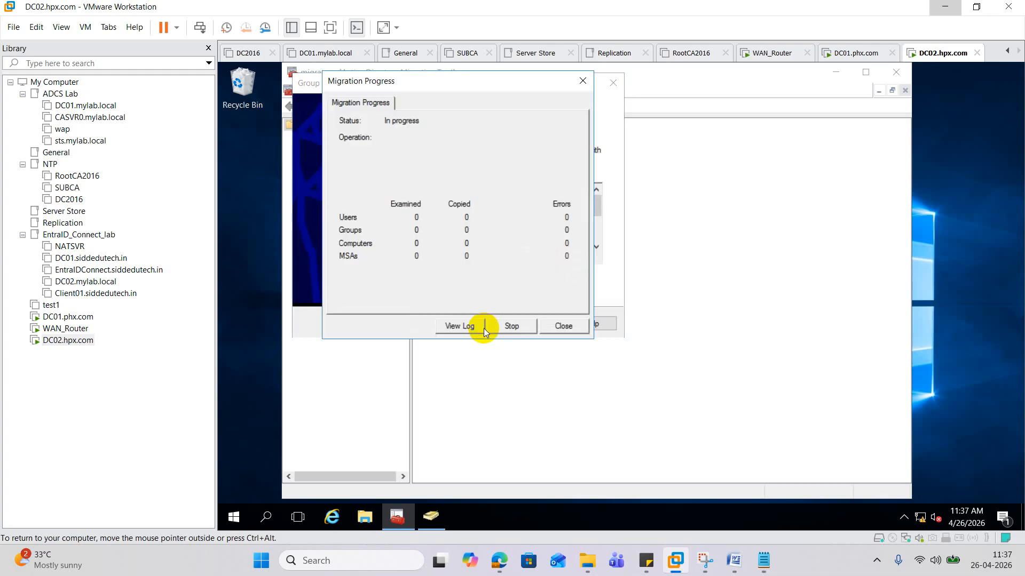
- Close the progress window, refresh New_ODC in ADUC to find AdminGroup, then return to ADMT
{"action": "left_click", "coordinate": [562, 323]}
{"action": "left_click", "coordinate": [431, 516]}
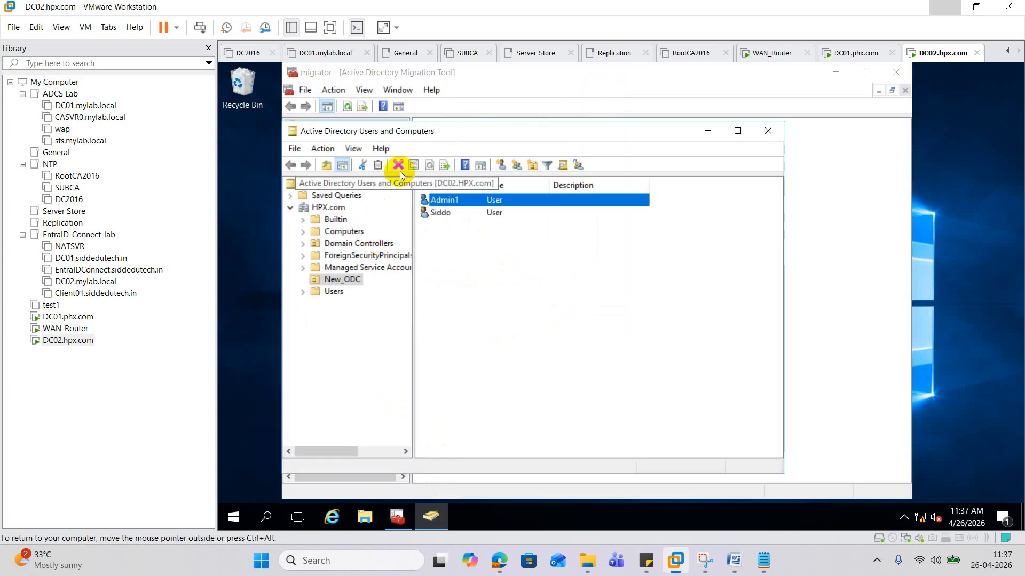
{"action": "left_click", "coordinate": [344, 279]}
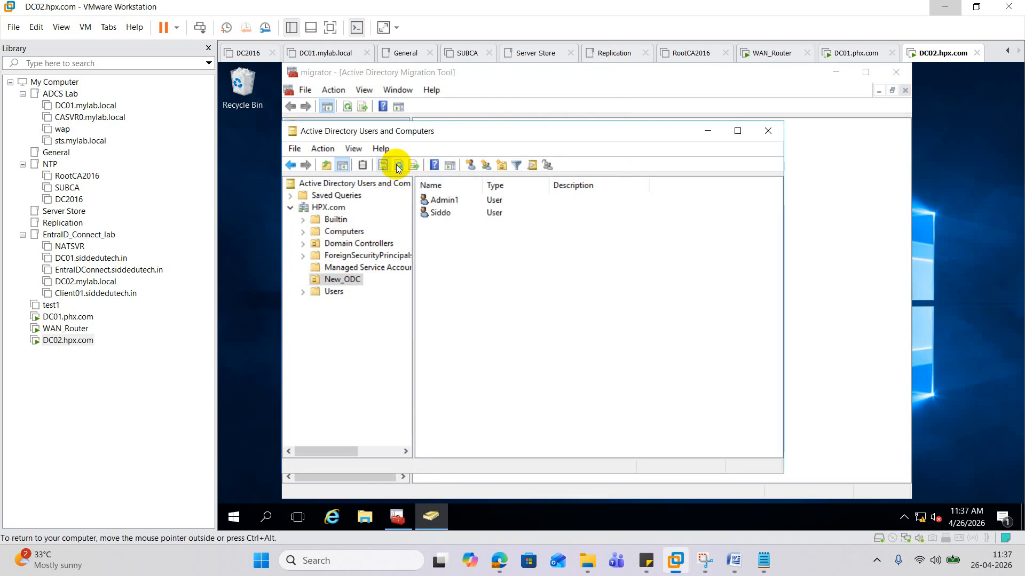
{"action": "left_click", "coordinate": [398, 164]}
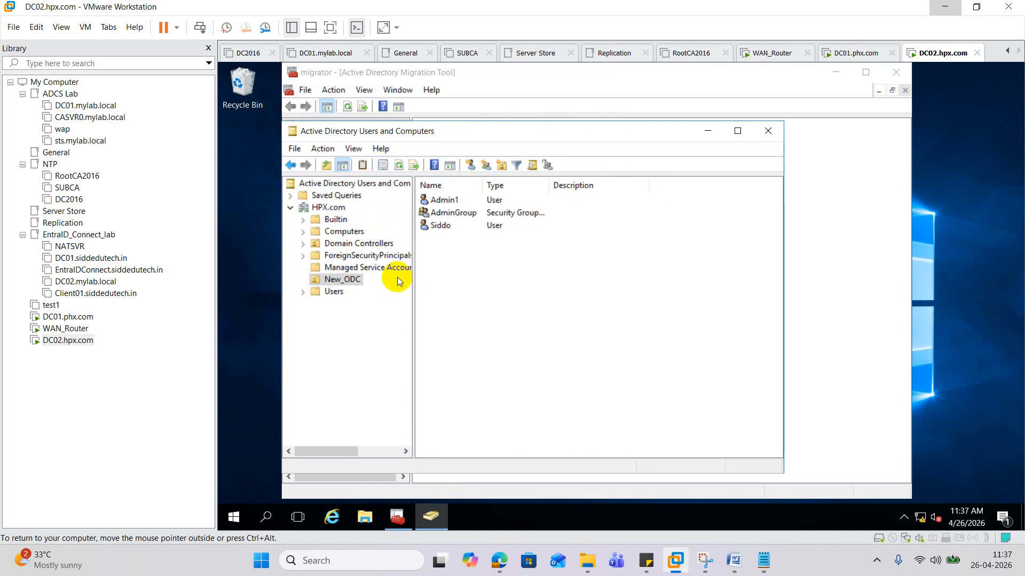
{"action": "left_click", "coordinate": [455, 215]}
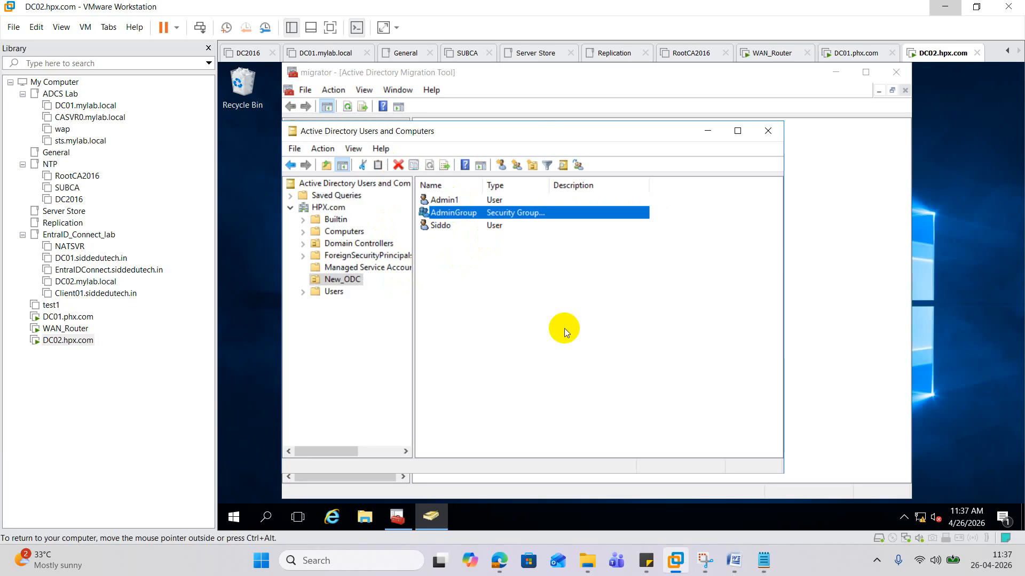
{"action": "left_click", "coordinate": [403, 511]}
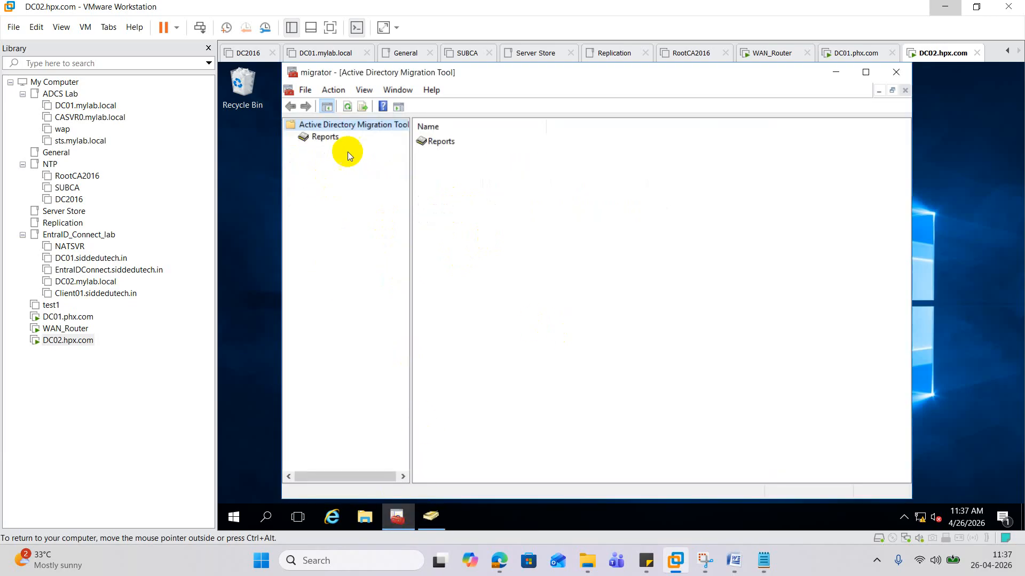
- Start the Computer Migration Wizard from PHX.com to HPX.com and open the computer picker
{"action": "right_click", "coordinate": [336, 122]}
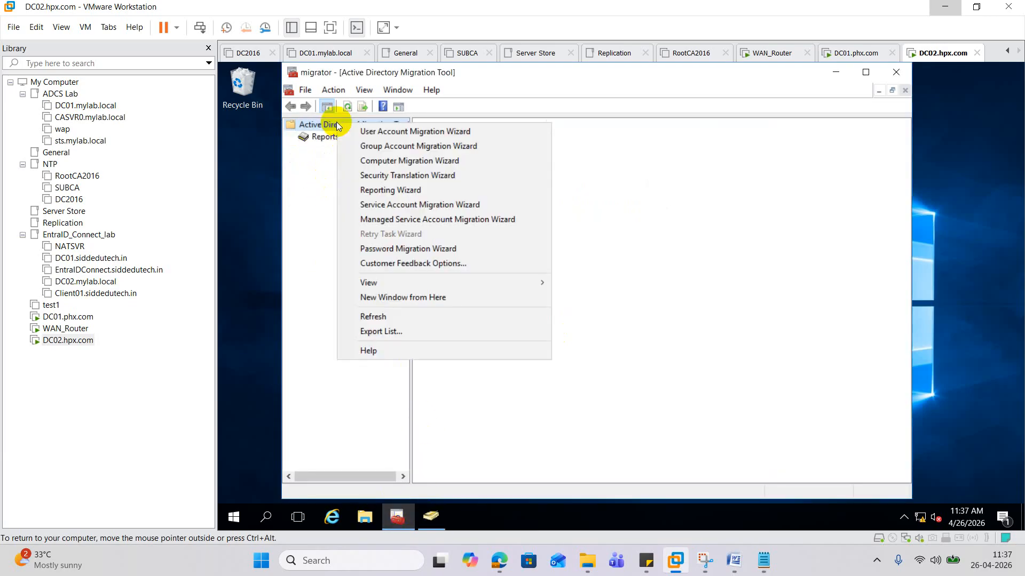
{"action": "left_click", "coordinate": [394, 160]}
{"action": "left_click", "coordinate": [476, 323]}
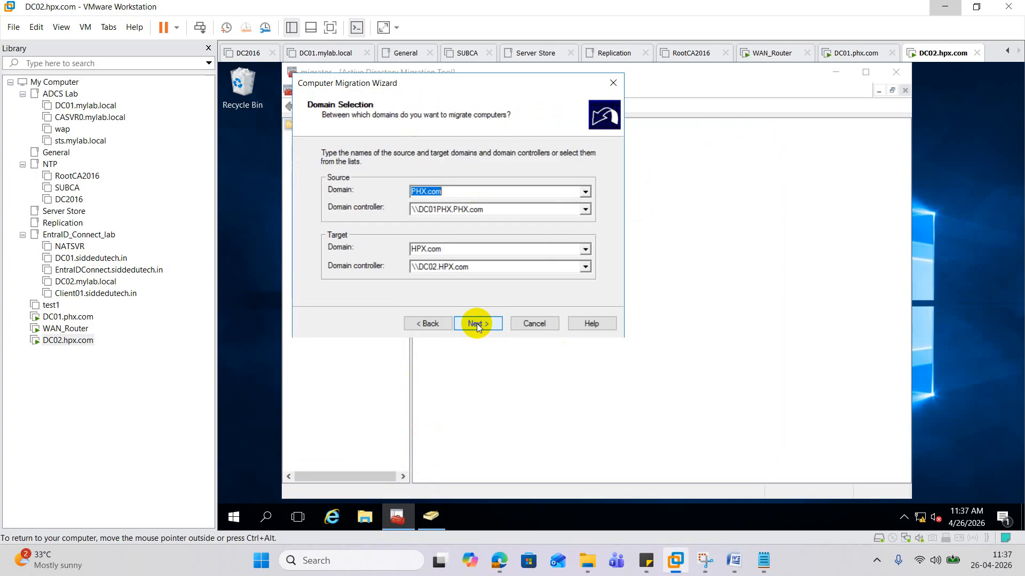
{"action": "left_click", "coordinate": [486, 324]}
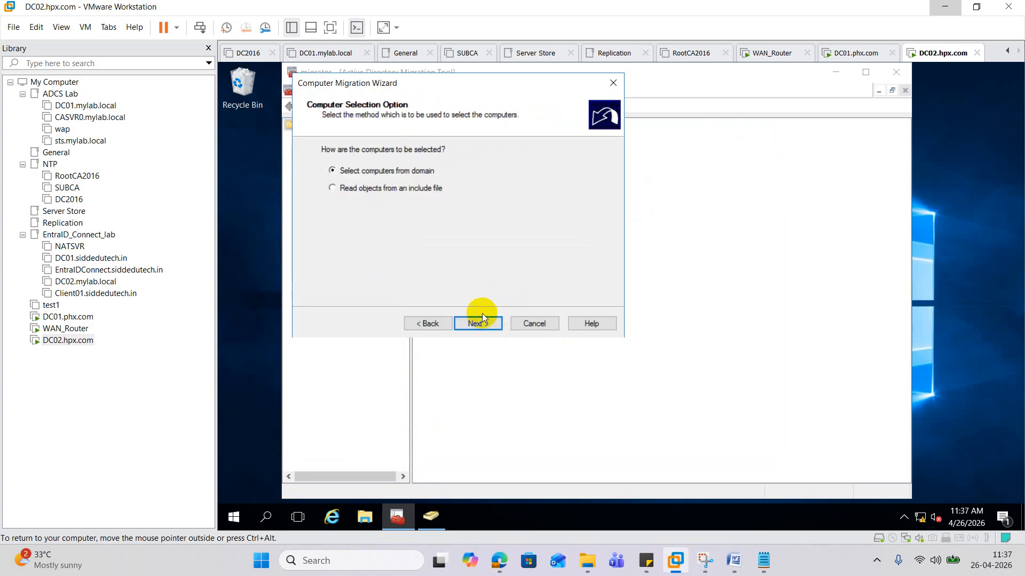
{"action": "left_click", "coordinate": [482, 321]}
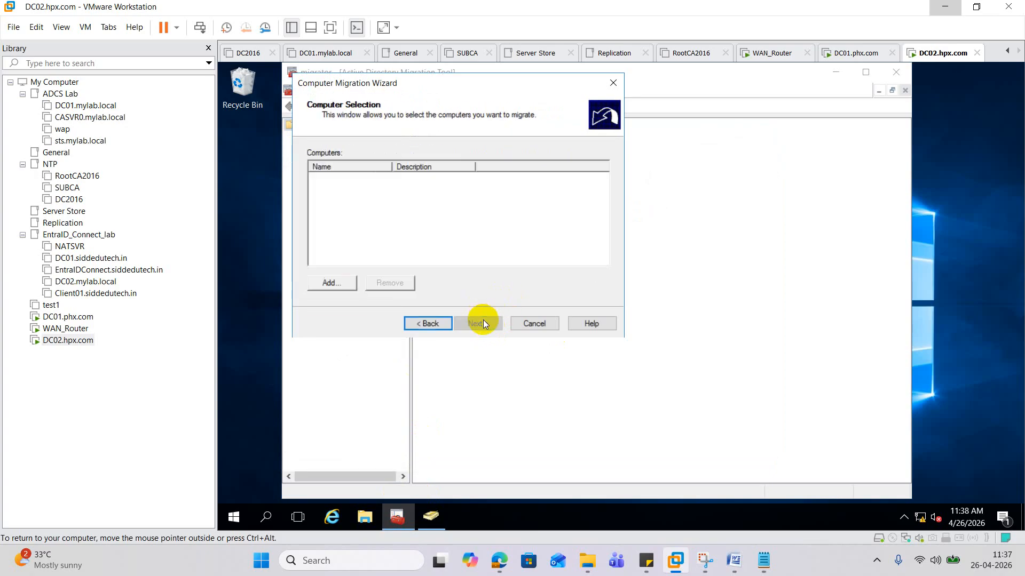
{"action": "left_click", "coordinate": [332, 283]}
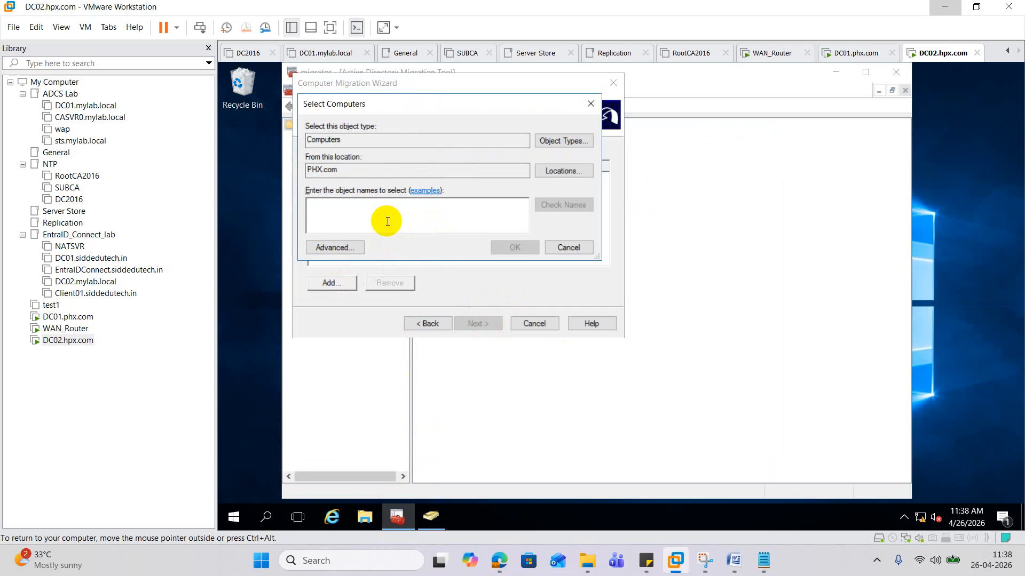
- Unlock DC01 with Ctrl+Alt+Del and its password, then return to DC02's object names box
{"action": "left_click", "coordinate": [79, 319]}
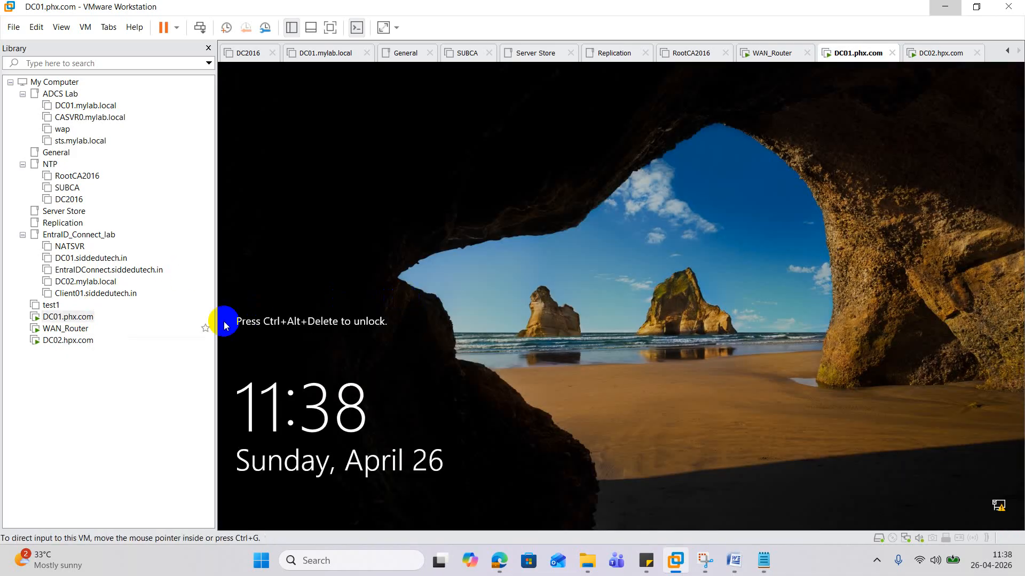
{"action": "right_click", "coordinate": [69, 317]}
{"action": "left_click", "coordinate": [181, 208]}
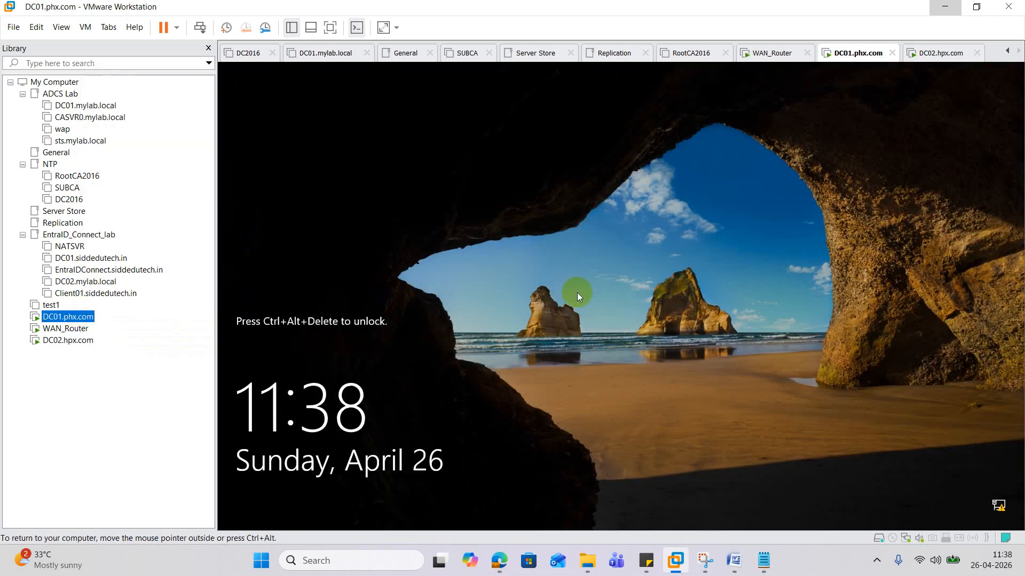
{"action": "left_click", "coordinate": [573, 341]}
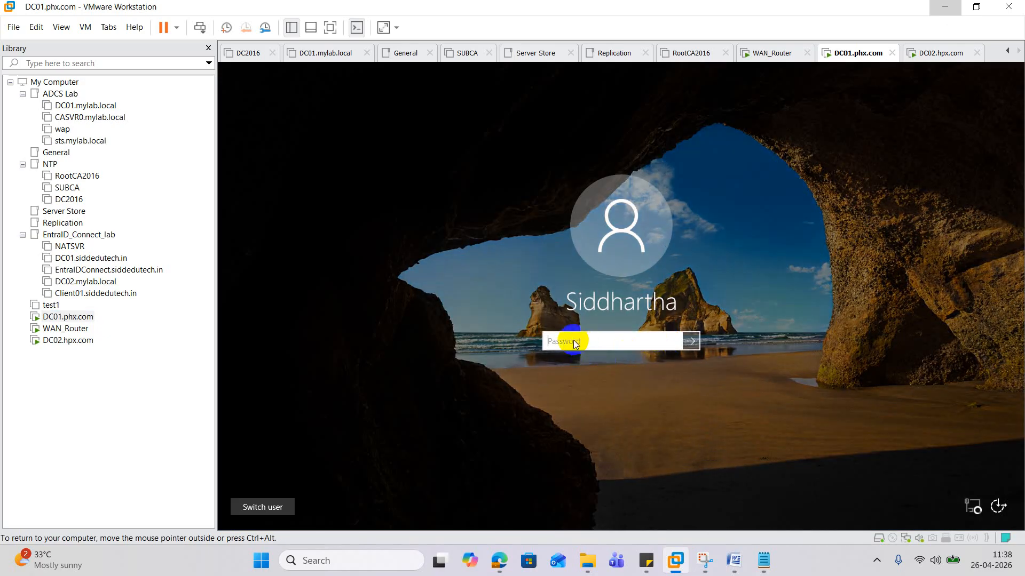
{"action": "type", "text": "************"}
{"action": "key", "text": "Return"}
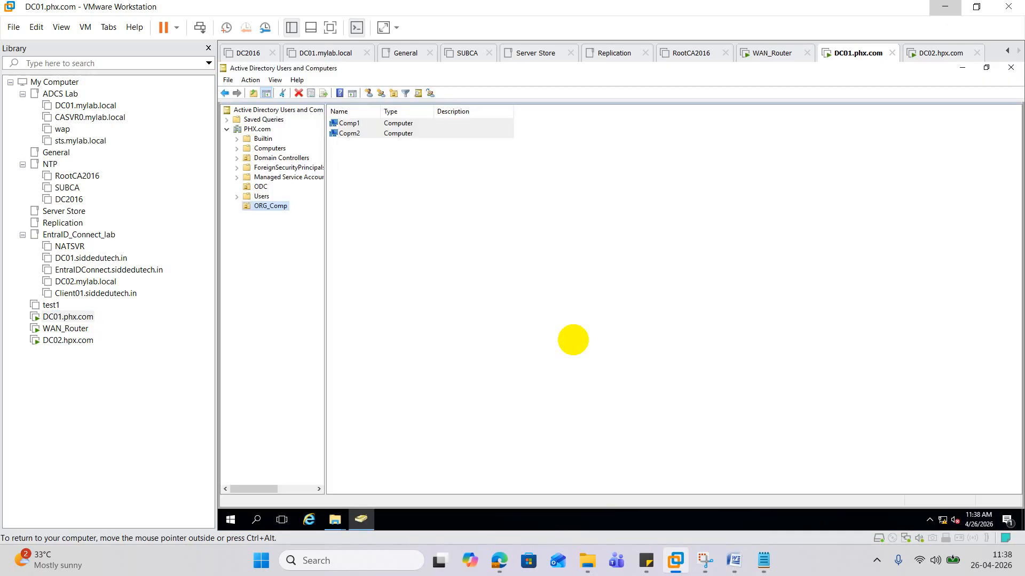
{"action": "left_click", "coordinate": [65, 340]}
{"action": "left_click", "coordinate": [381, 221]}
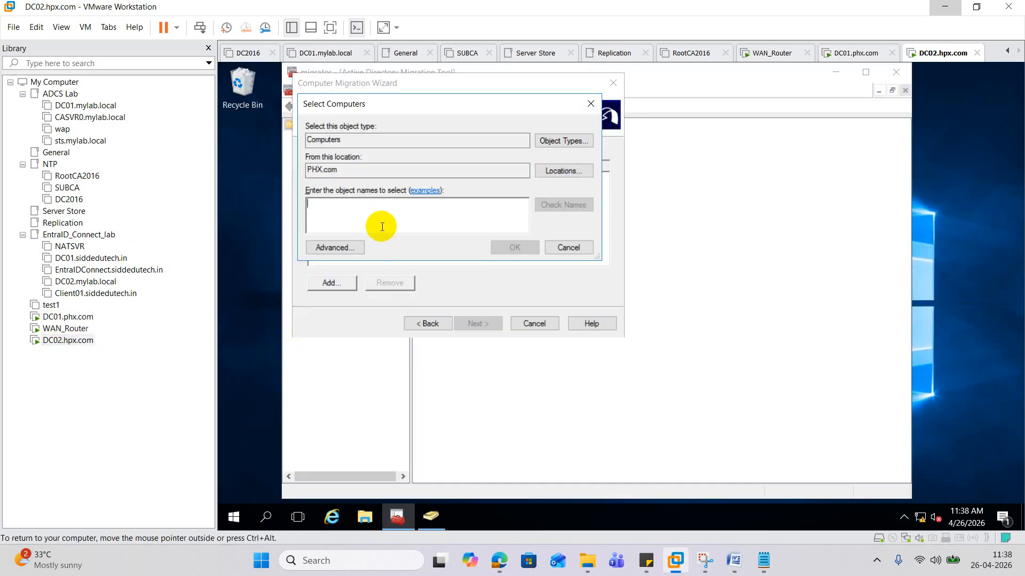
- Select Comp1, target the New_ODC OU, and add Printers, Registry and Shares to translation
{"action": "type", "text": "comp1"}
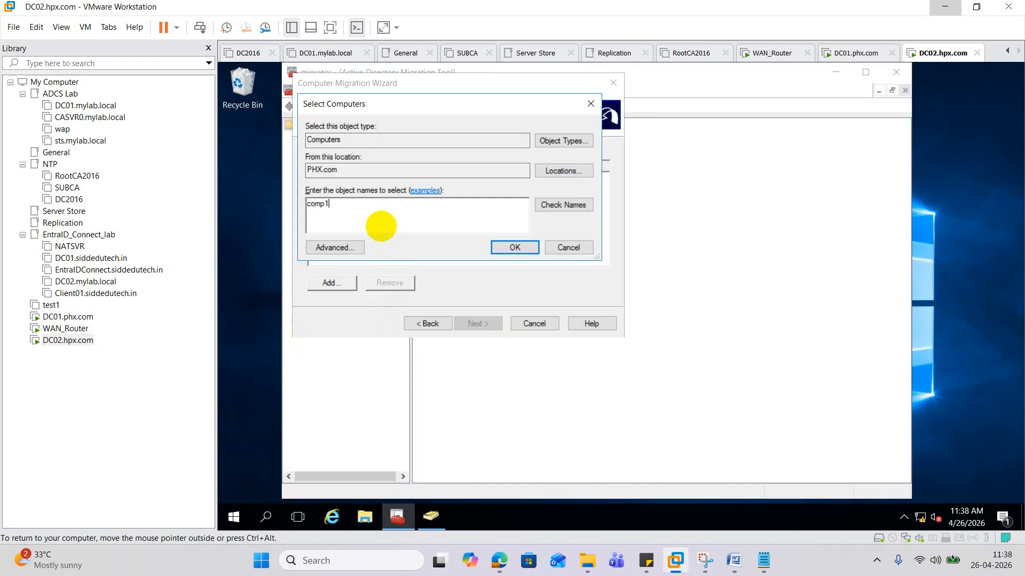
{"action": "left_click", "coordinate": [555, 205]}
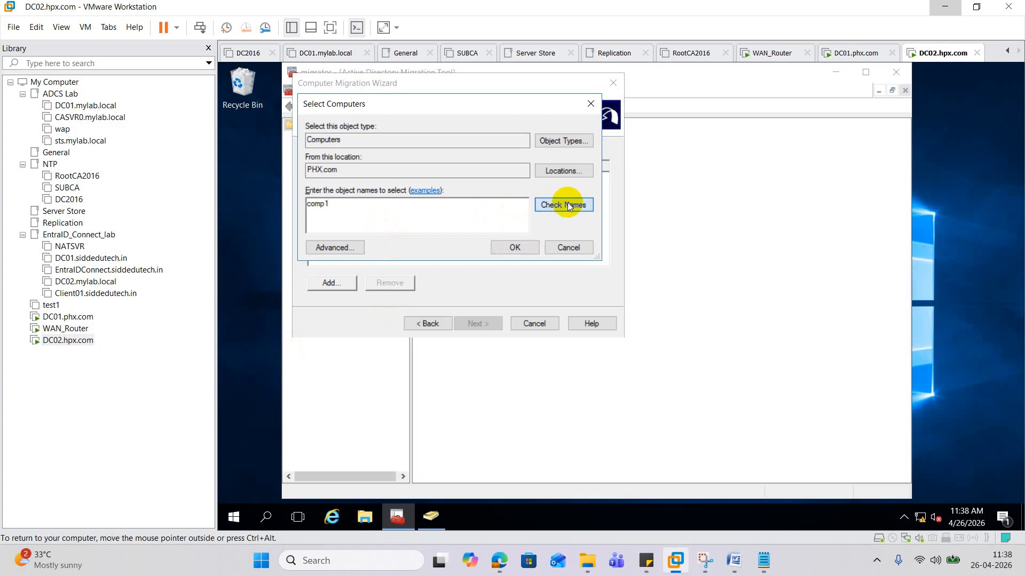
{"action": "left_click", "coordinate": [515, 247]}
{"action": "left_click", "coordinate": [487, 323]}
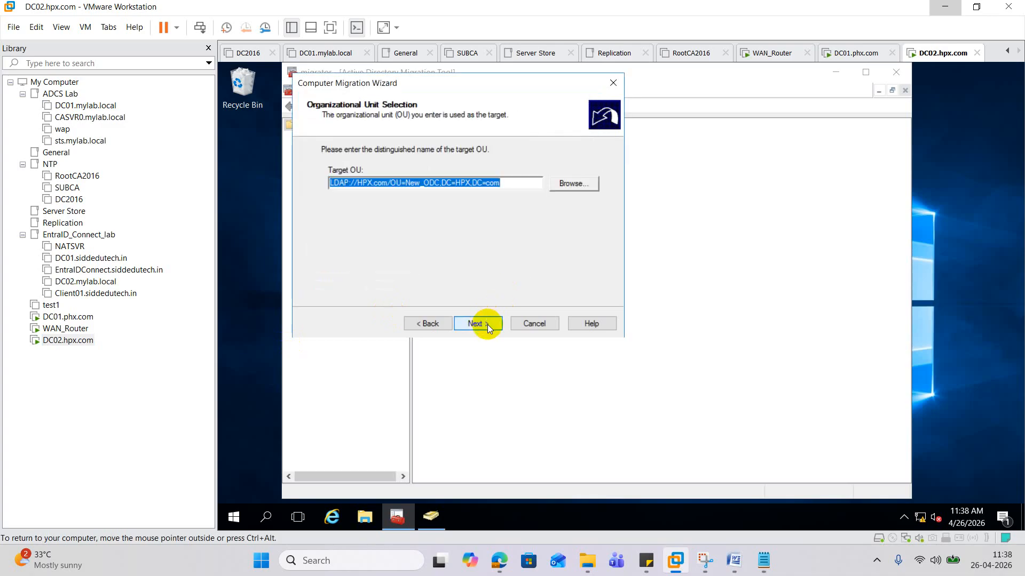
{"action": "left_click", "coordinate": [488, 324]}
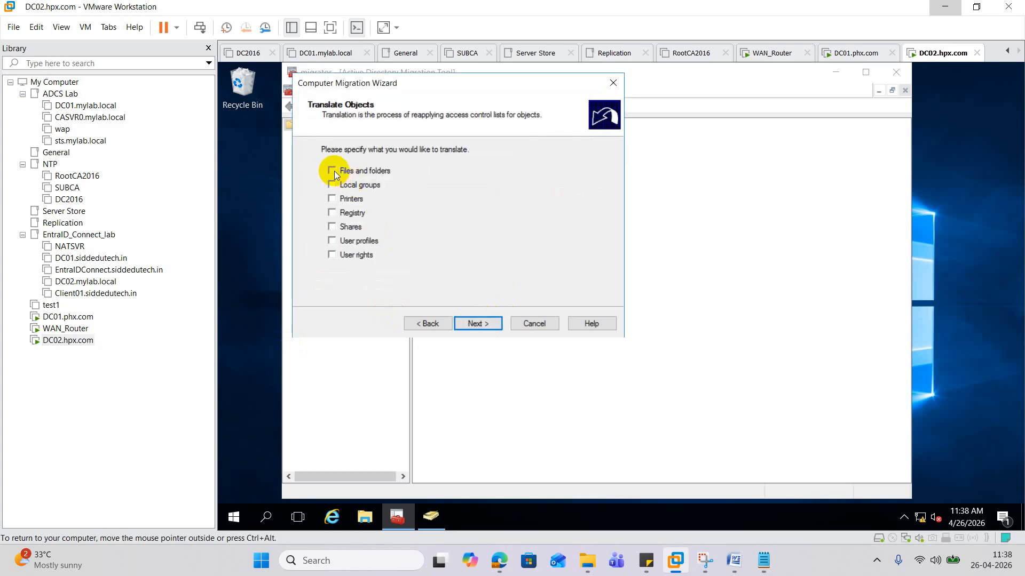
{"action": "left_click", "coordinate": [332, 198]}
{"action": "left_click", "coordinate": [332, 213]}
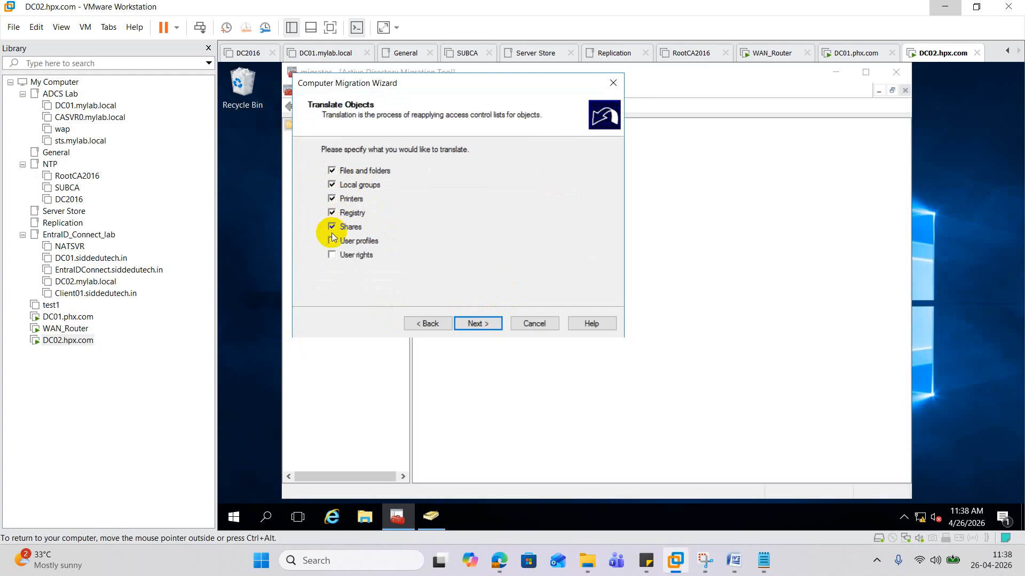
{"action": "left_click", "coordinate": [332, 227]}
- Keep Replace and the default options, migrate Comp1, and close the progress and agent dialogs
{"action": "left_click", "coordinate": [476, 324]}
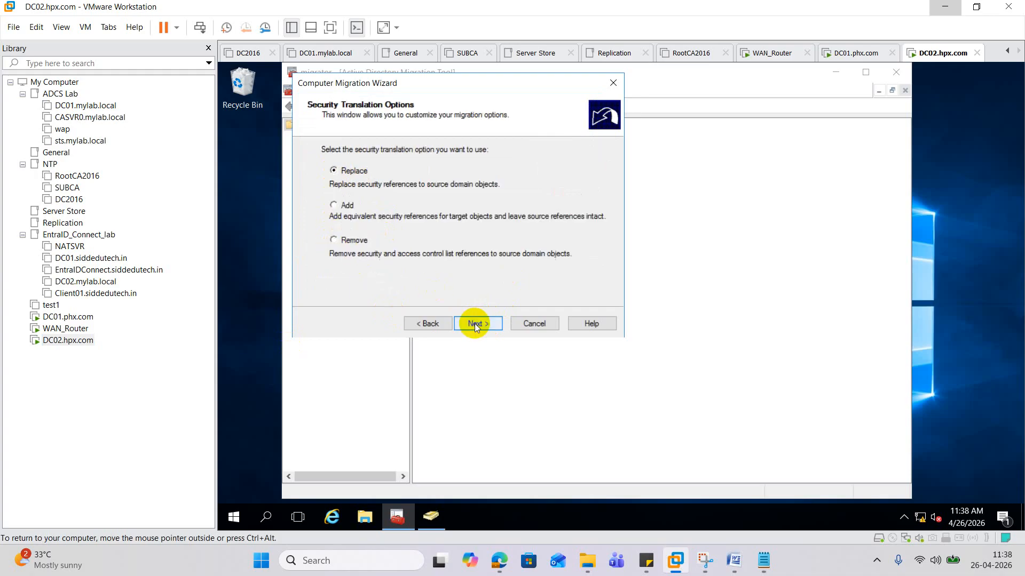
{"action": "left_click", "coordinate": [740, 338]}
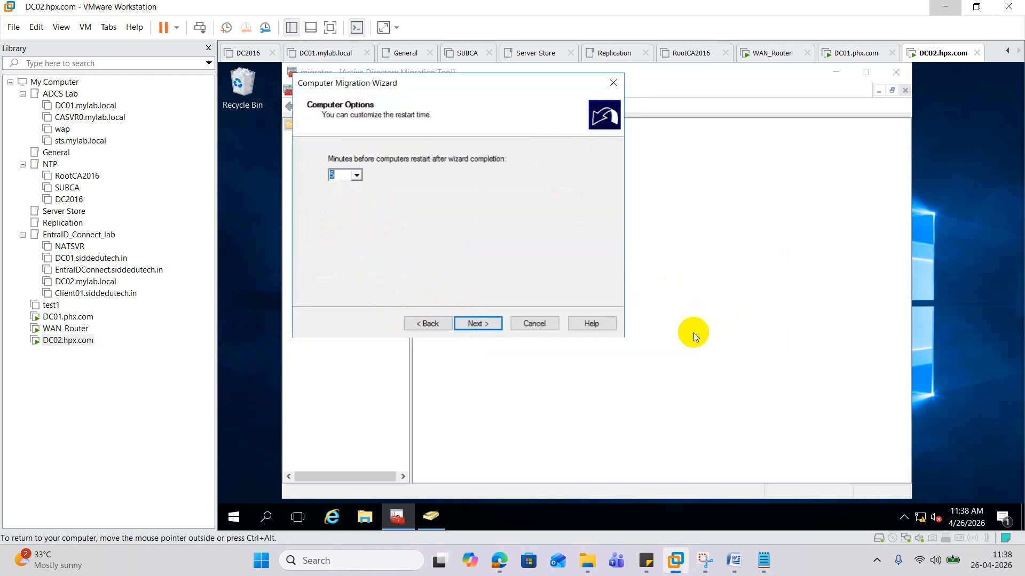
{"action": "left_click", "coordinate": [493, 322]}
{"action": "left_click", "coordinate": [493, 322]}
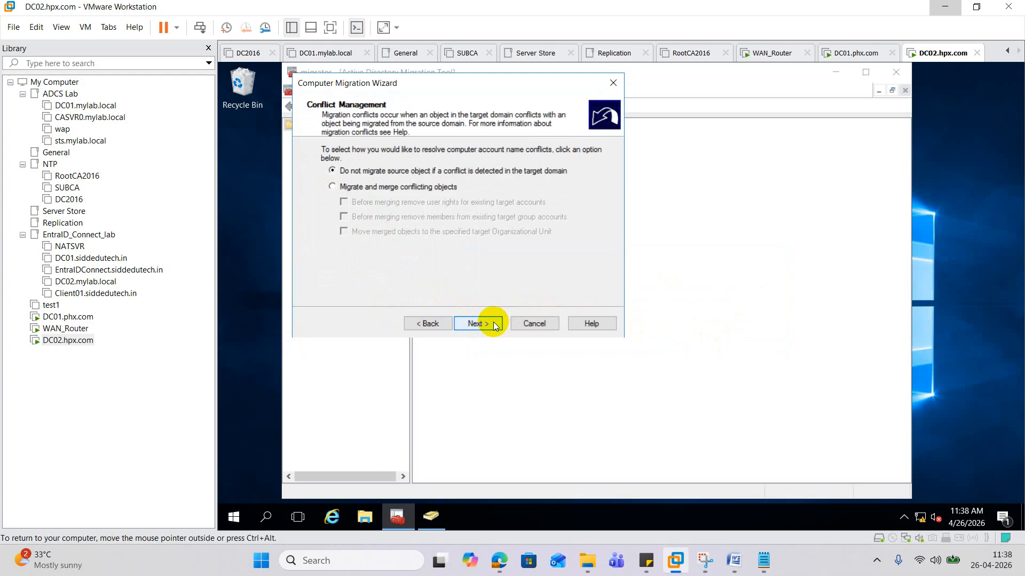
{"action": "left_click", "coordinate": [493, 323]}
{"action": "left_click", "coordinate": [494, 325]}
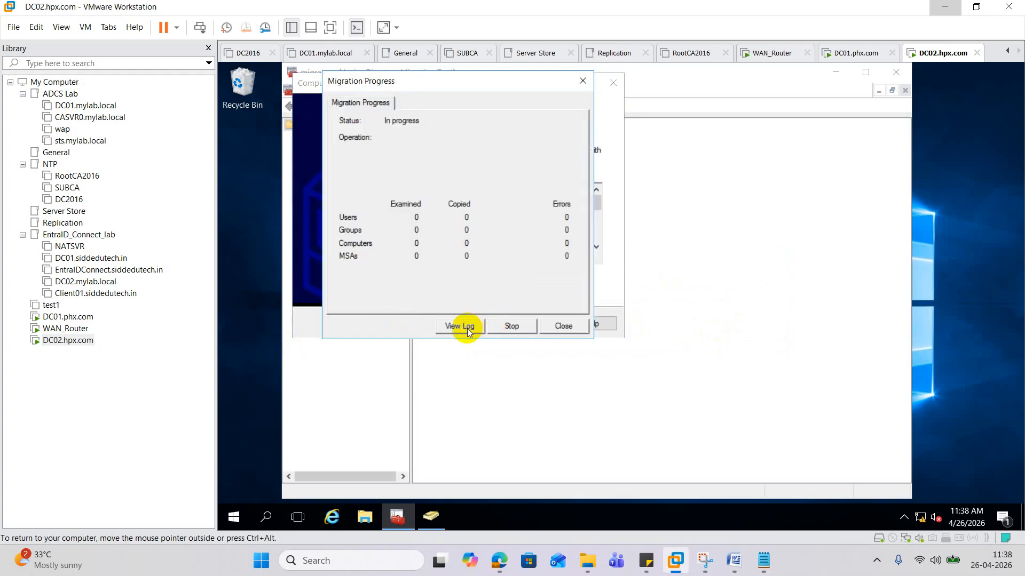
{"action": "left_click", "coordinate": [561, 326]}
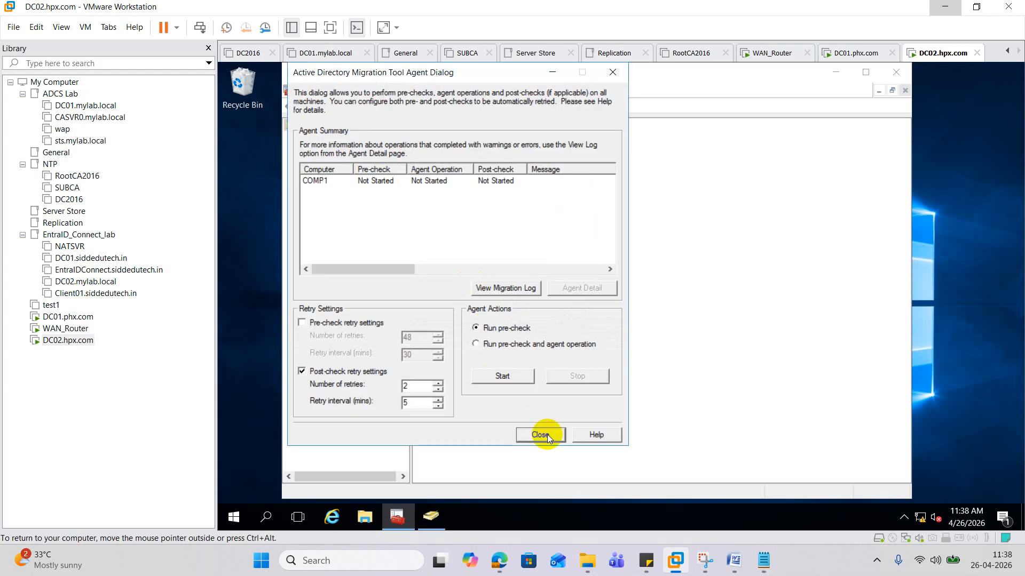
{"action": "left_click", "coordinate": [547, 434]}
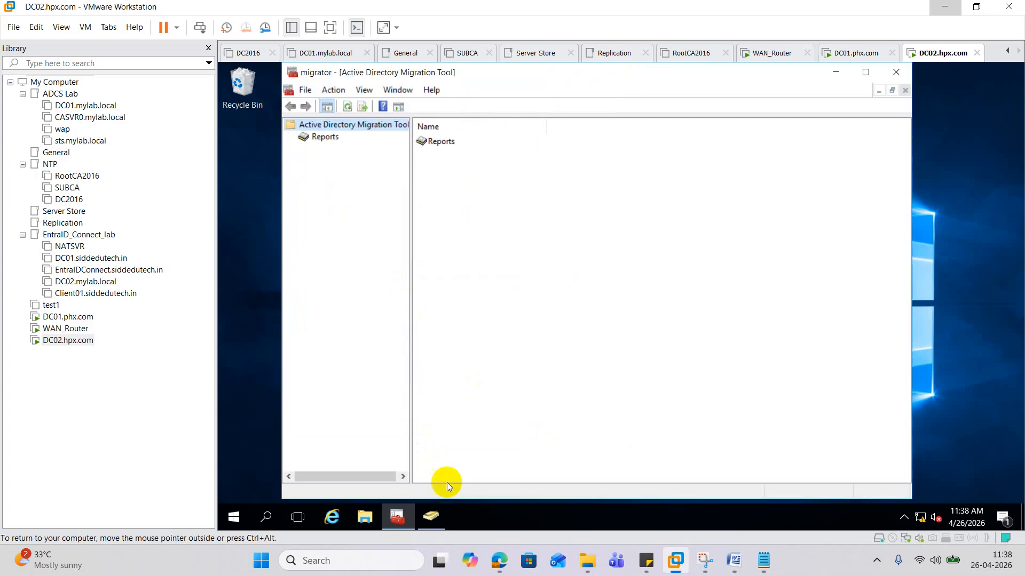
- Refresh New_ODC in ADUC to reveal Comp1, then bring the Google Meet call forward
{"action": "left_click", "coordinate": [431, 516]}
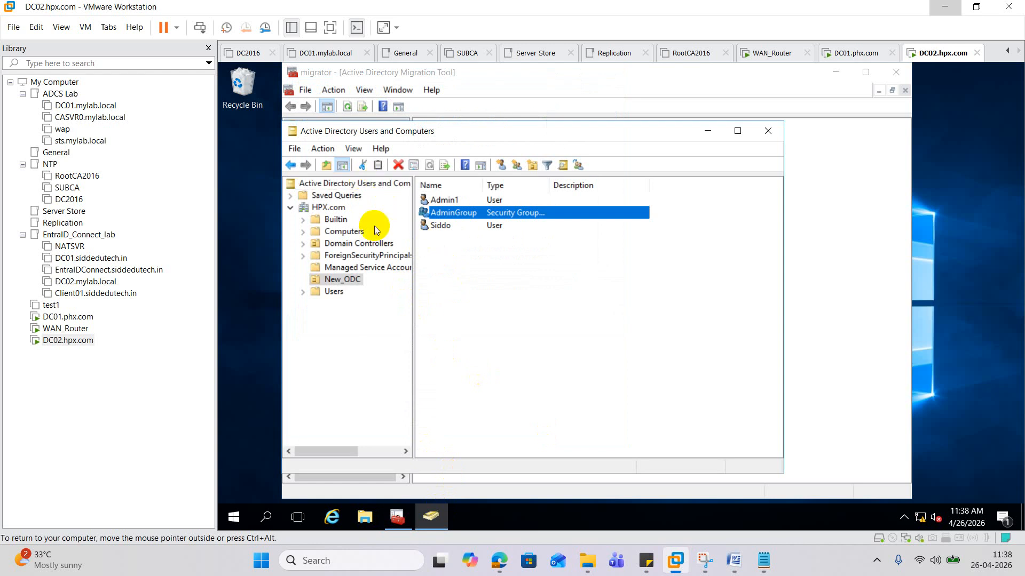
{"action": "left_click", "coordinate": [349, 280]}
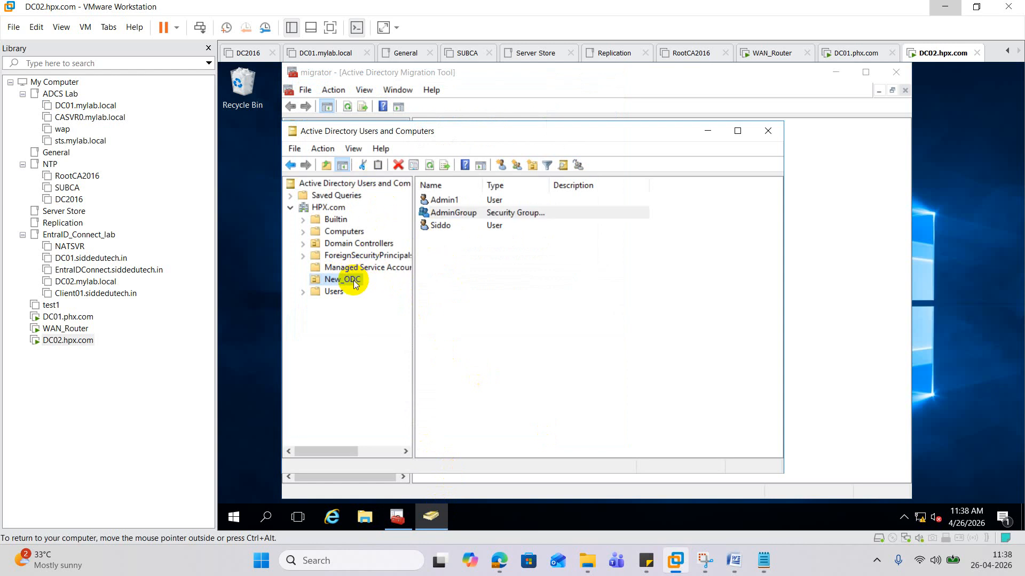
{"action": "left_click", "coordinate": [375, 270]}
{"action": "left_click", "coordinate": [352, 279]}
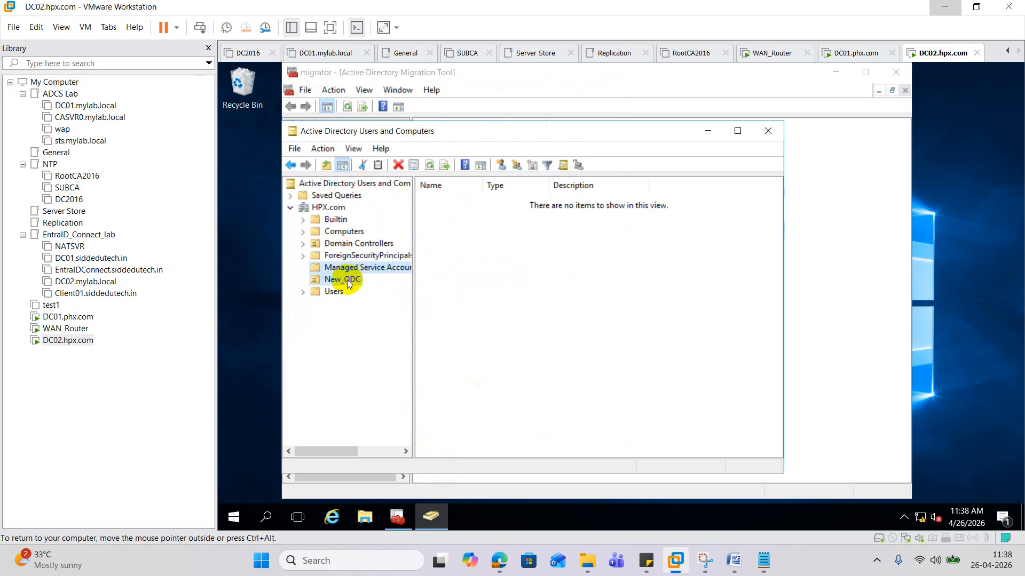
{"action": "left_click", "coordinate": [432, 166]}
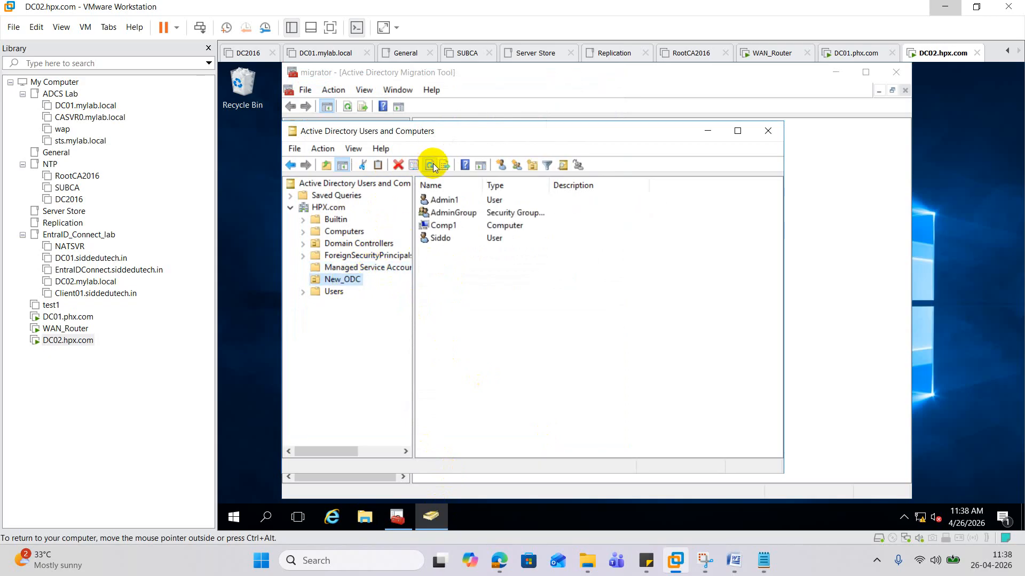
{"action": "left_click", "coordinate": [464, 225]}
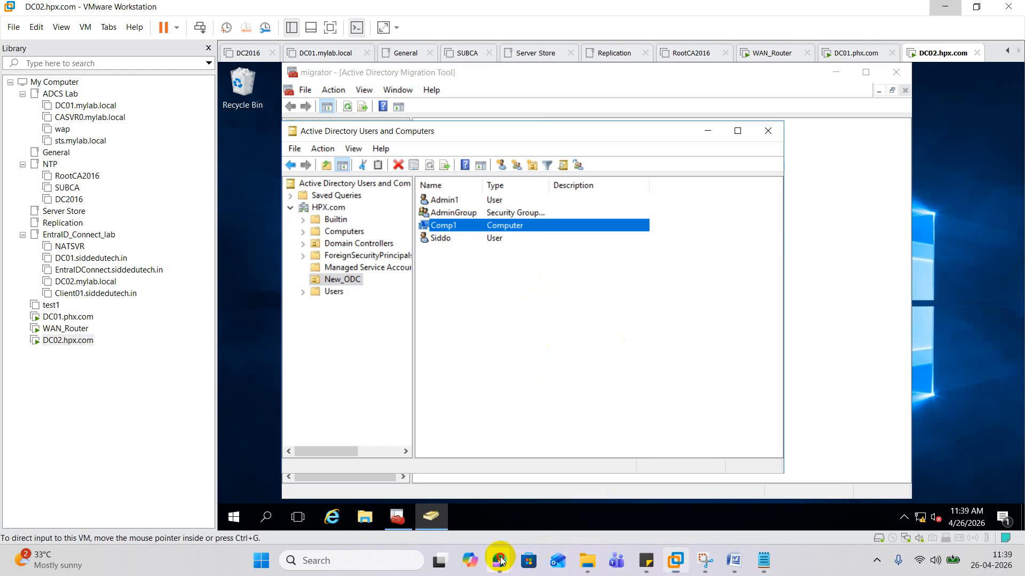
{"action": "mouse_move", "coordinate": [499, 560]}
{"action": "left_click", "coordinate": [439, 497]}
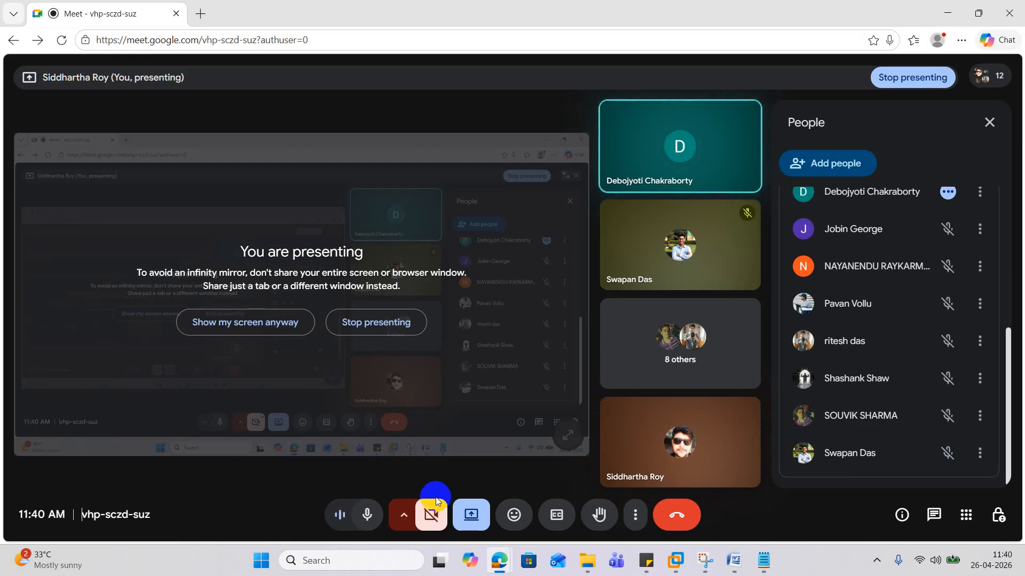
- Minimize the Edge Meet window to bring VMware Workstation back on screen
{"action": "left_click", "coordinate": [949, 10]}
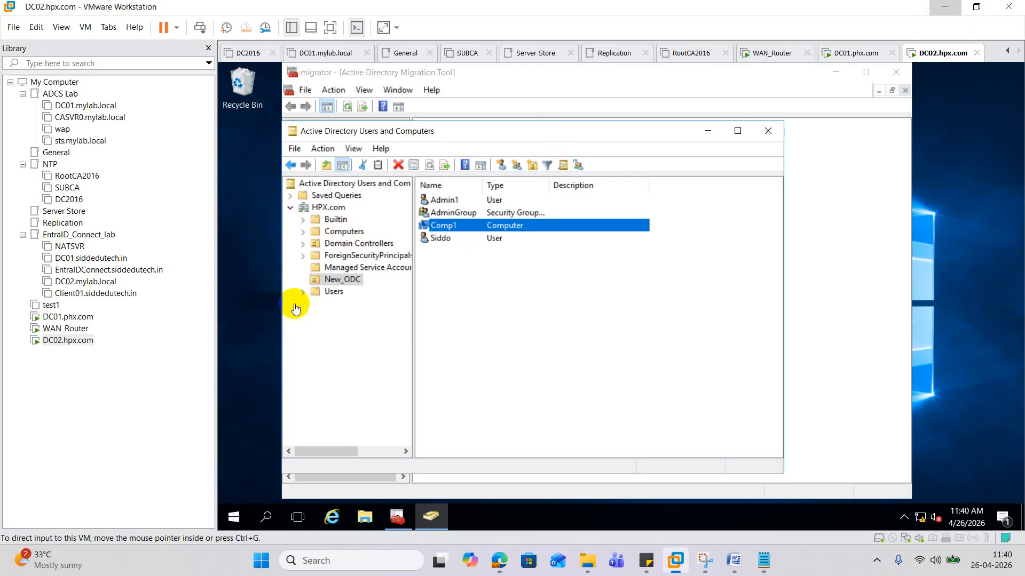
- Minimize ADUC on DC02, then switch to the DC01.phx.com VM and focus its console
{"action": "left_click", "coordinate": [396, 516]}
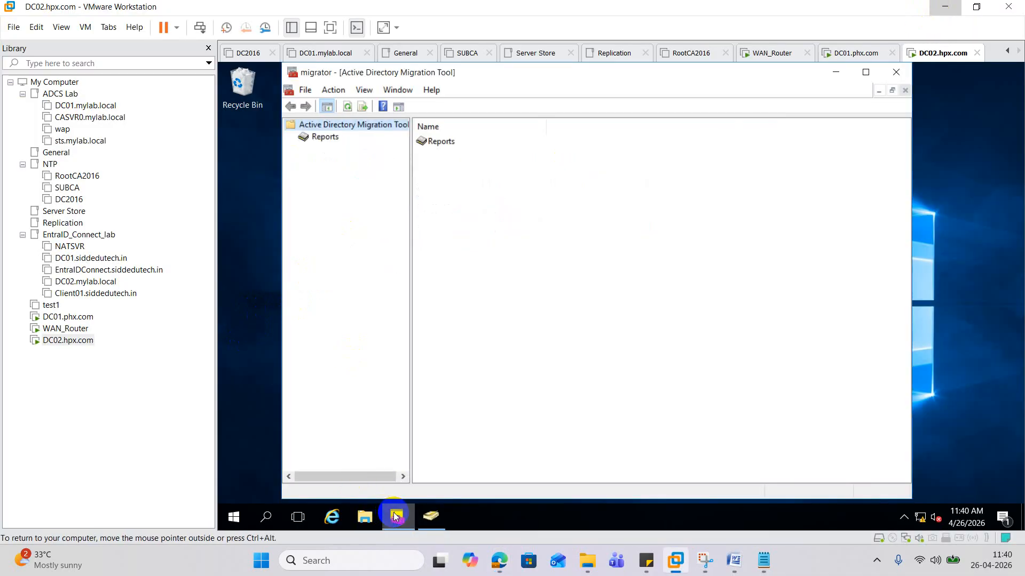
{"action": "right_click", "coordinate": [334, 123]}
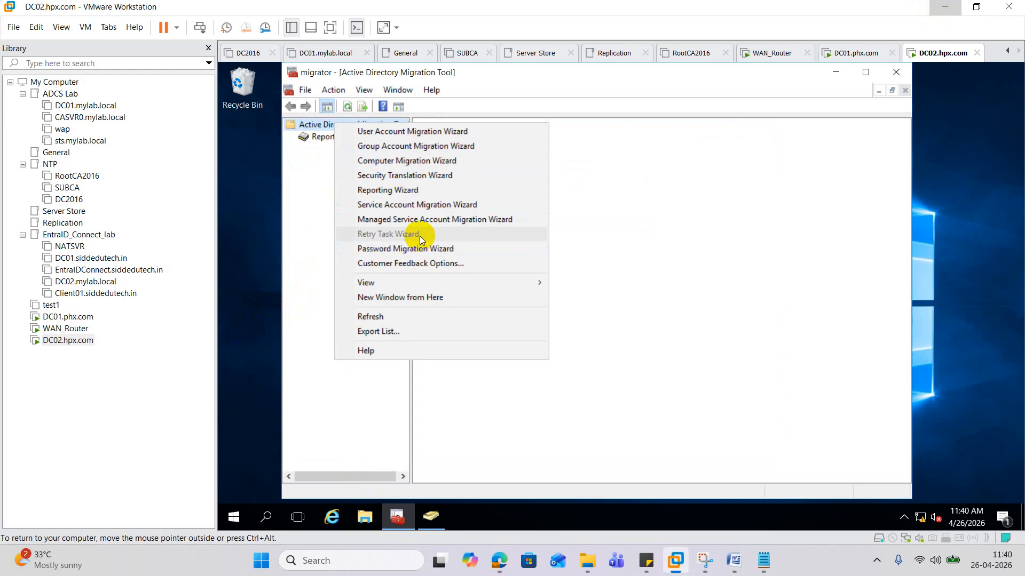
{"action": "left_click", "coordinate": [68, 316]}
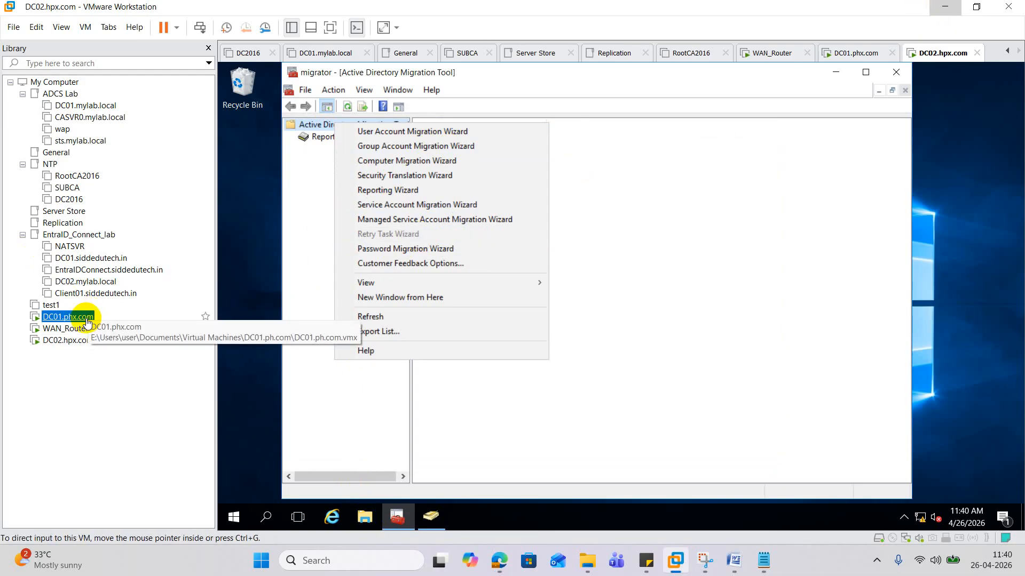
{"action": "left_click", "coordinate": [474, 290]}
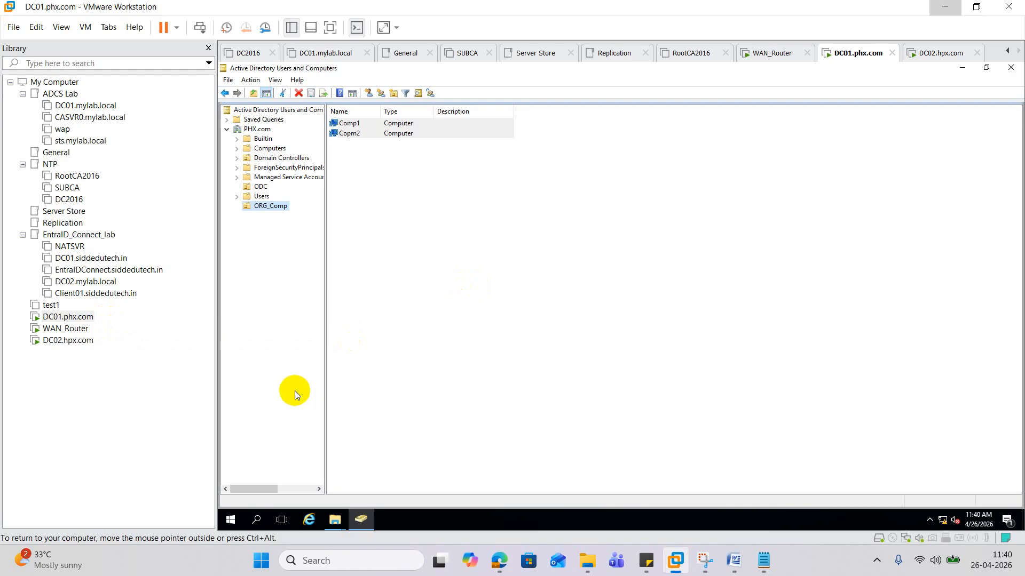
- Close ADUC on DC01, launch gpmc.msc, and right-click the WLPR policy object
{"action": "left_click", "coordinate": [1010, 67]}
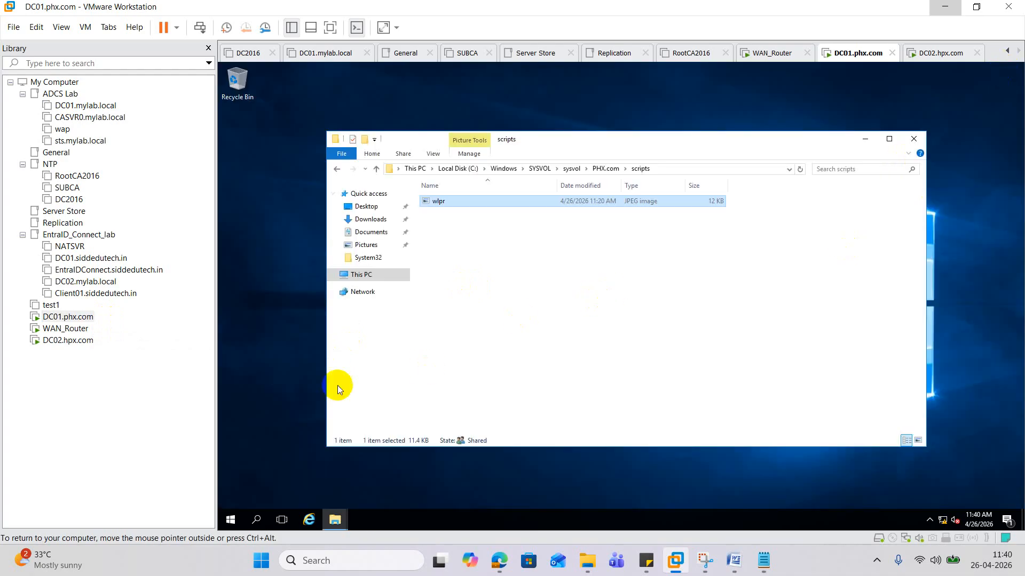
{"action": "left_click", "coordinate": [231, 519]}
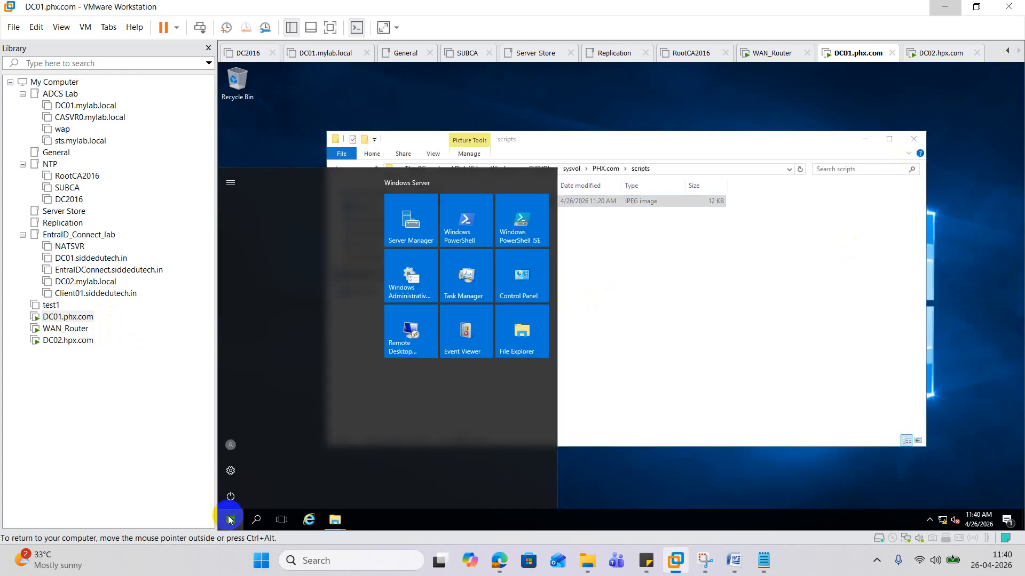
{"action": "left_click", "coordinate": [257, 519]}
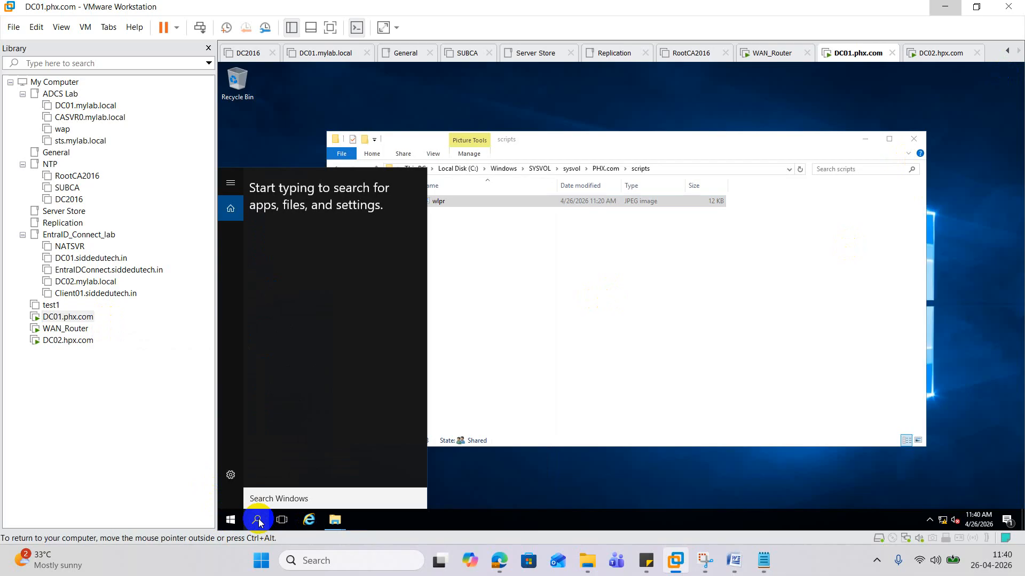
{"action": "type", "text": "gpmc"}
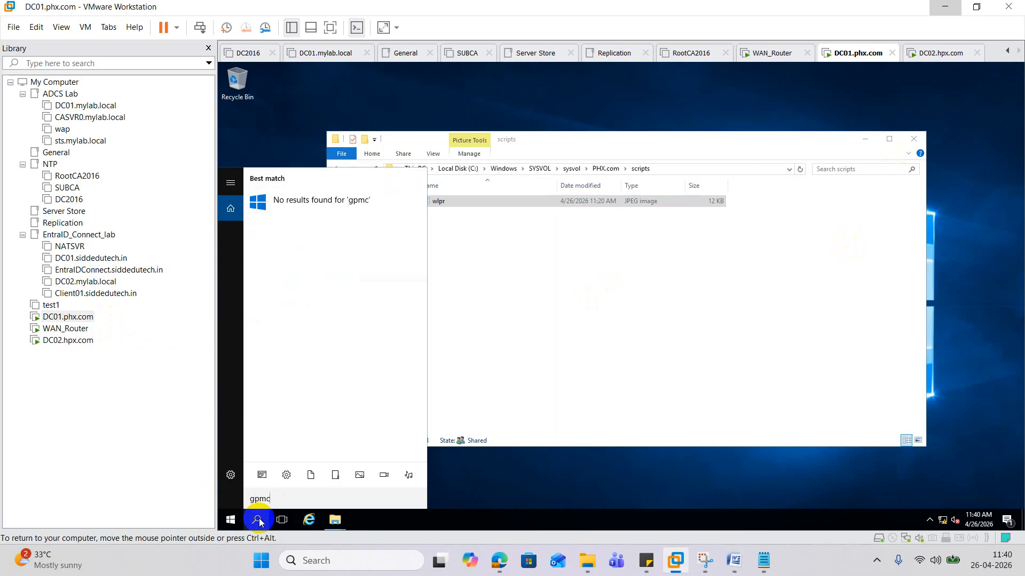
{"action": "type", "text": ".msc"}
{"action": "key", "text": "Return"}
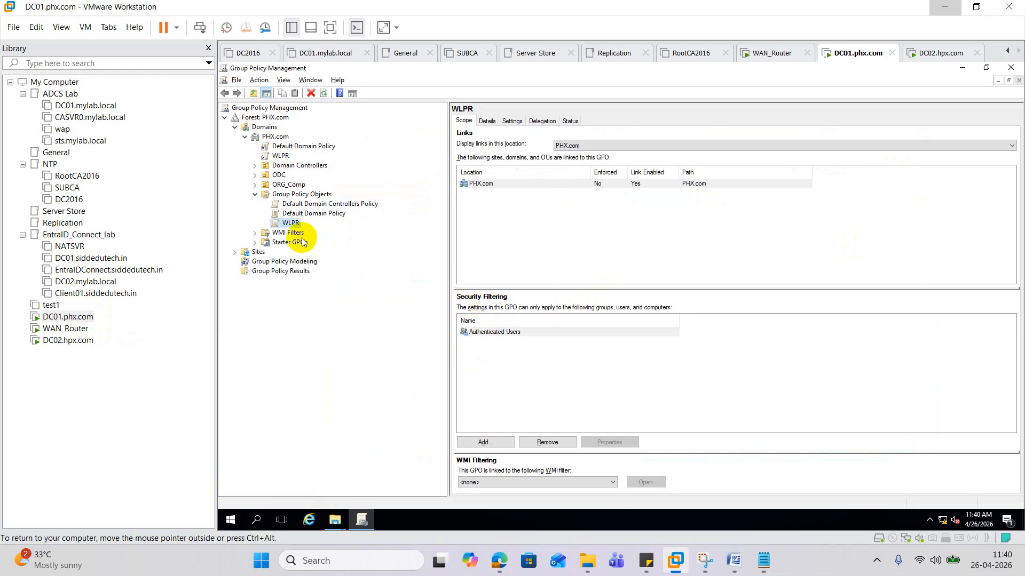
{"action": "right_click", "coordinate": [288, 225]}
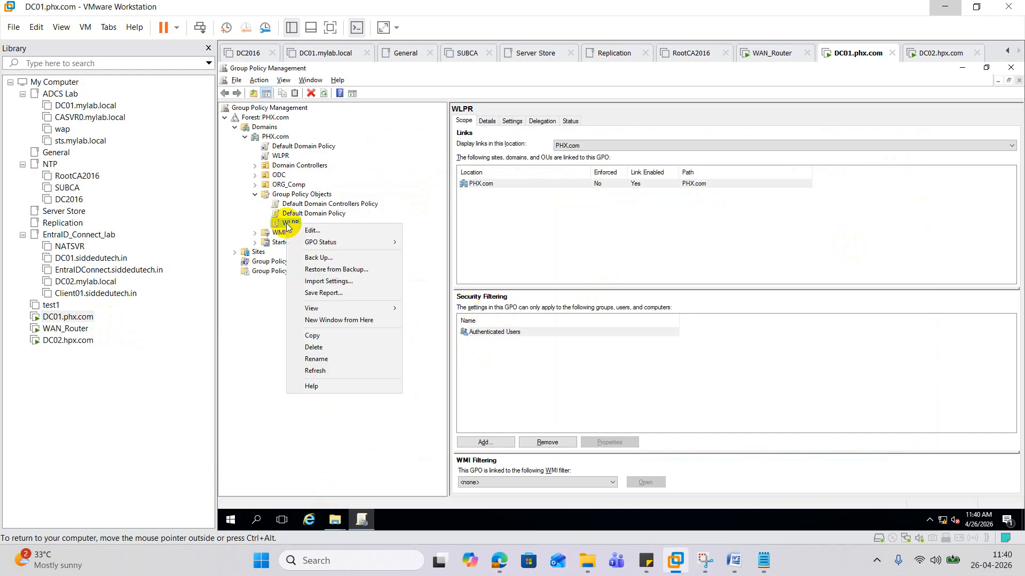
- Begin backing up WLPR to a typed Desktop\GPo path, which is rejected as invalid
{"action": "left_click", "coordinate": [326, 258]}
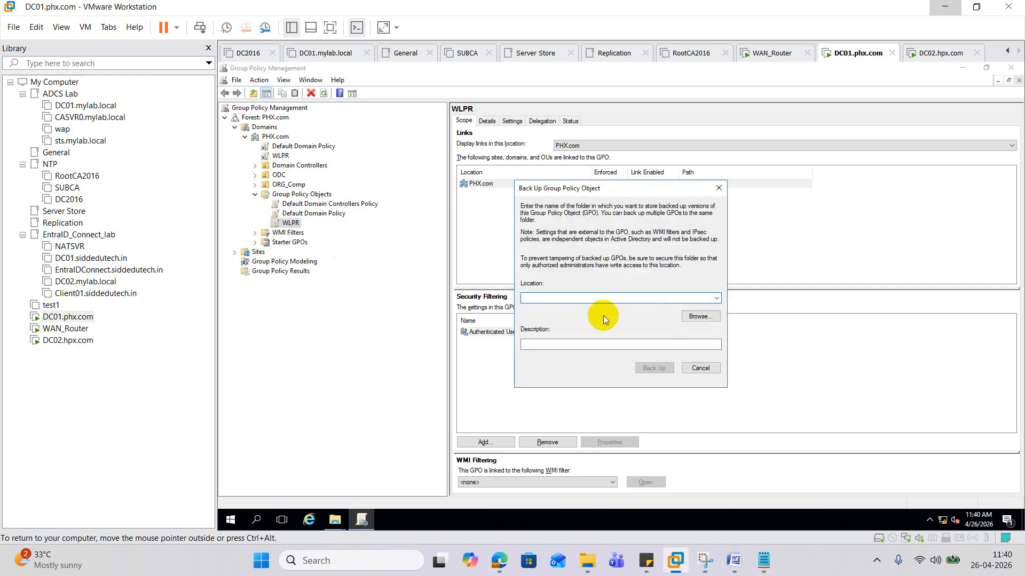
{"action": "left_click", "coordinate": [688, 318]}
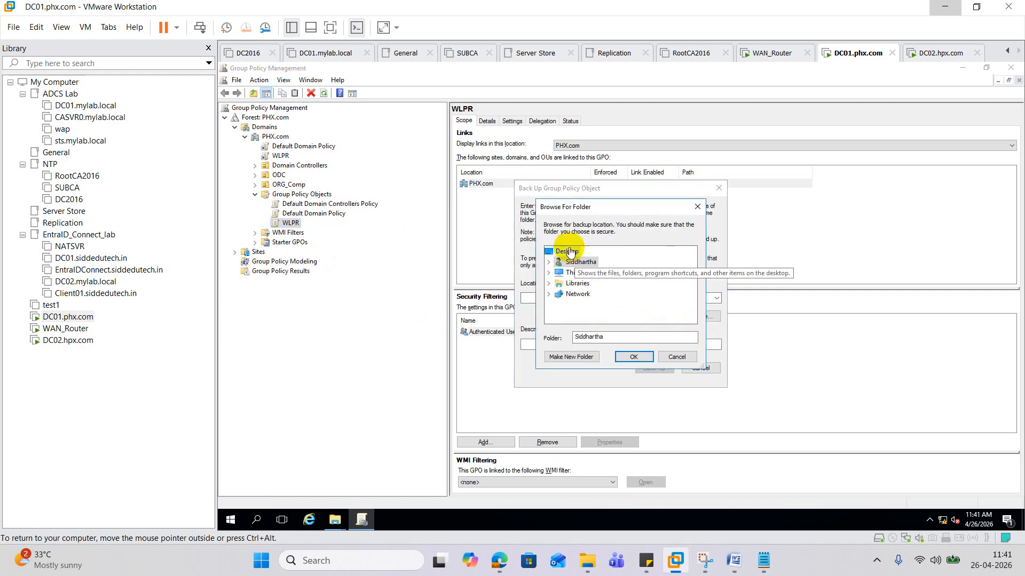
{"action": "left_click", "coordinate": [632, 358]}
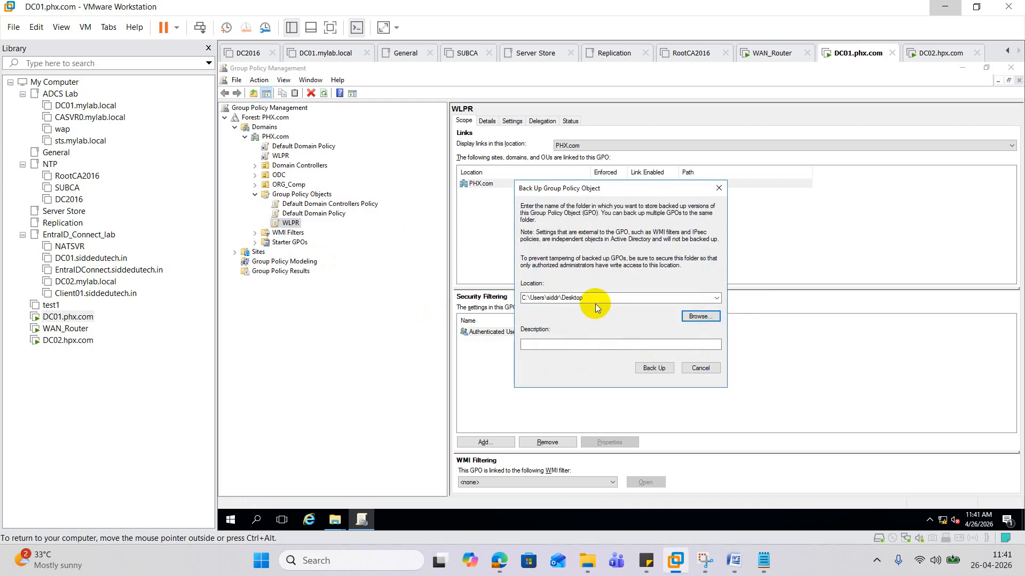
{"action": "left_click", "coordinate": [597, 298]}
{"action": "left_click", "coordinate": [596, 297]}
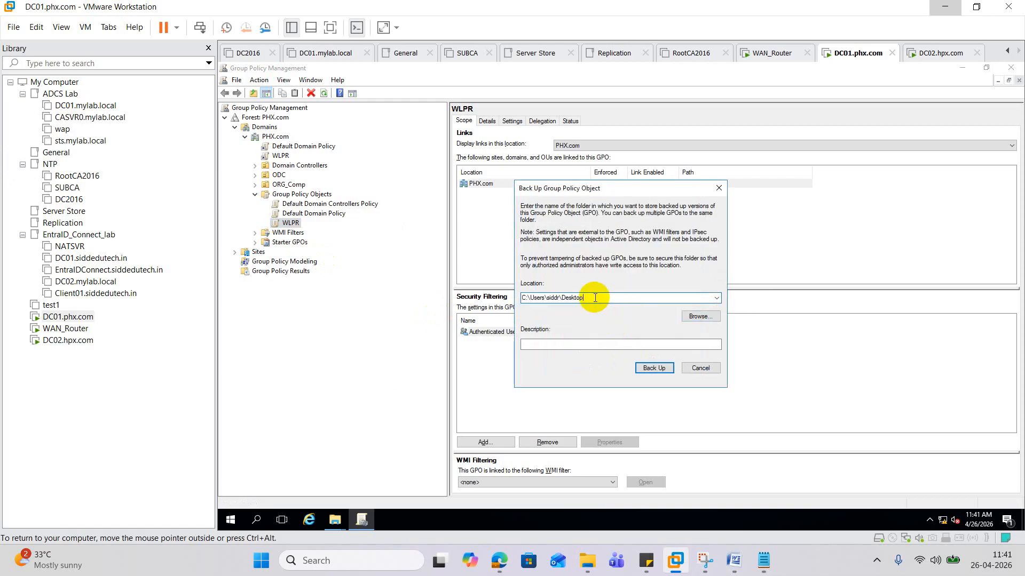
{"action": "type", "text": "\\GPo-backup"}
{"action": "left_click", "coordinate": [658, 370]}
{"action": "left_click", "coordinate": [654, 314]}
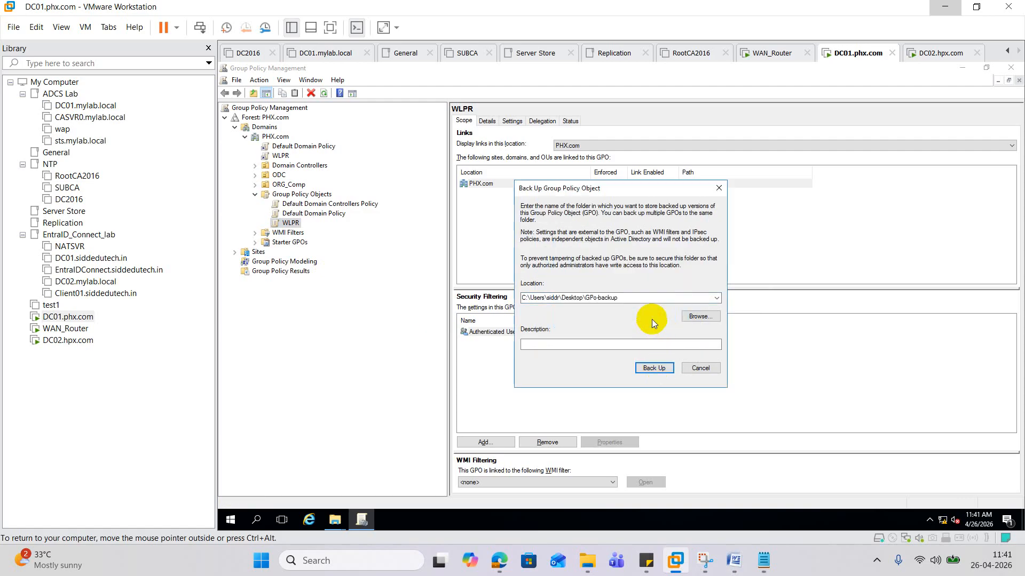
{"action": "double_click", "coordinate": [599, 299]}
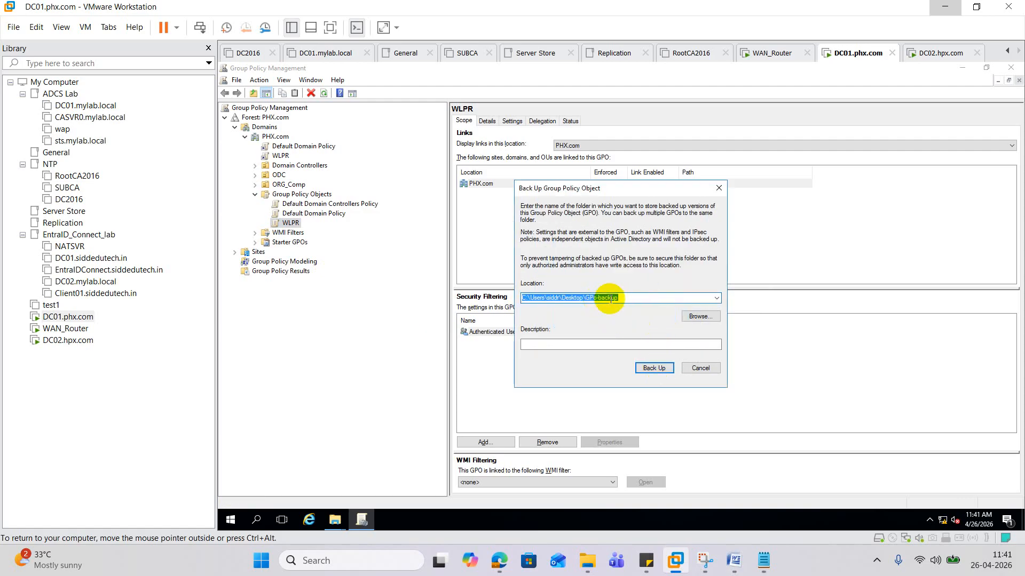
{"action": "left_click", "coordinate": [589, 298]}
{"action": "key", "text": "BackSpace"}
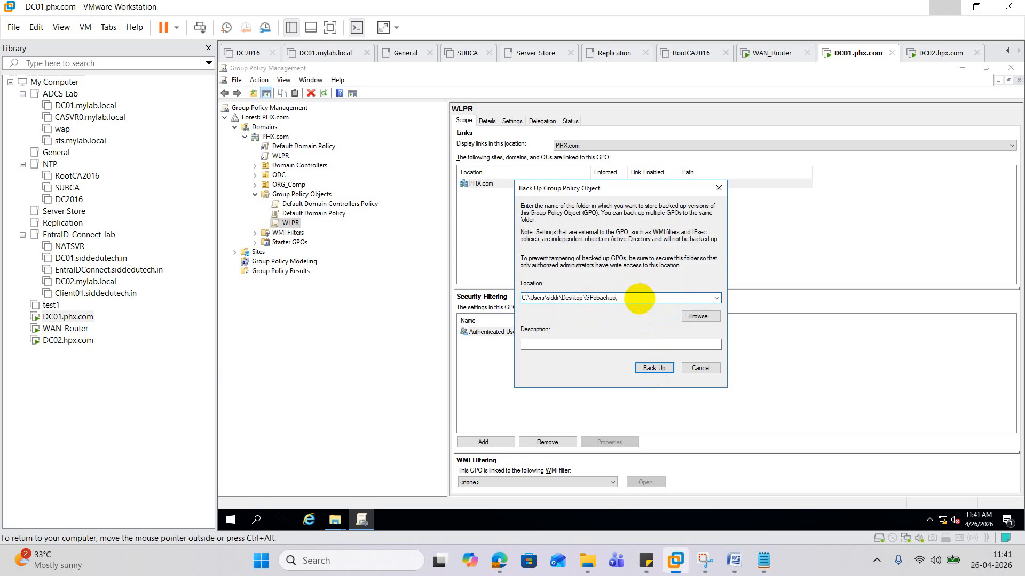
{"action": "left_click", "coordinate": [659, 371]}
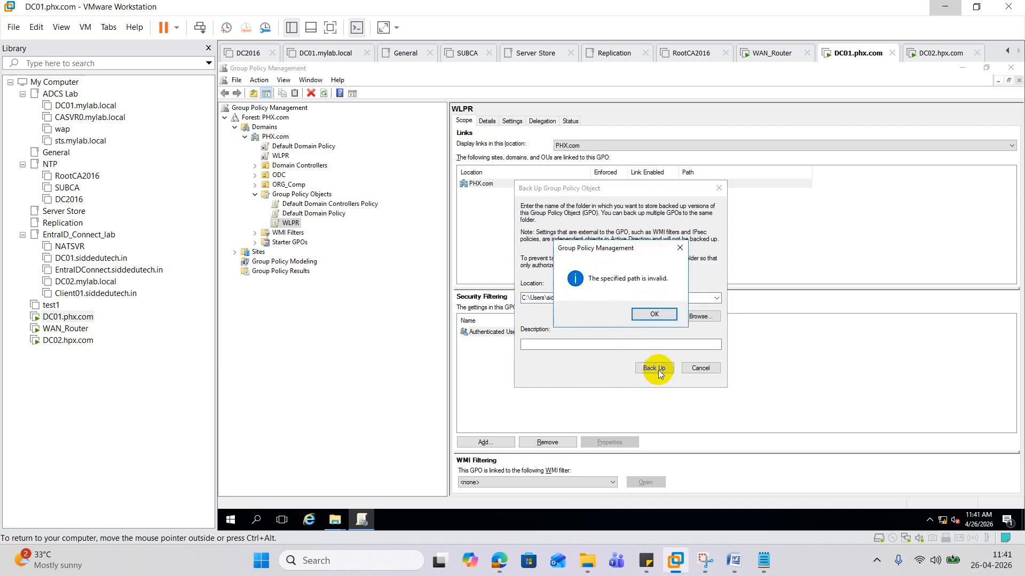
{"action": "left_click", "coordinate": [661, 315]}
- Create a GPOBackup folder on the Desktop and run the WLPR backup into it
{"action": "left_click", "coordinate": [687, 321]}
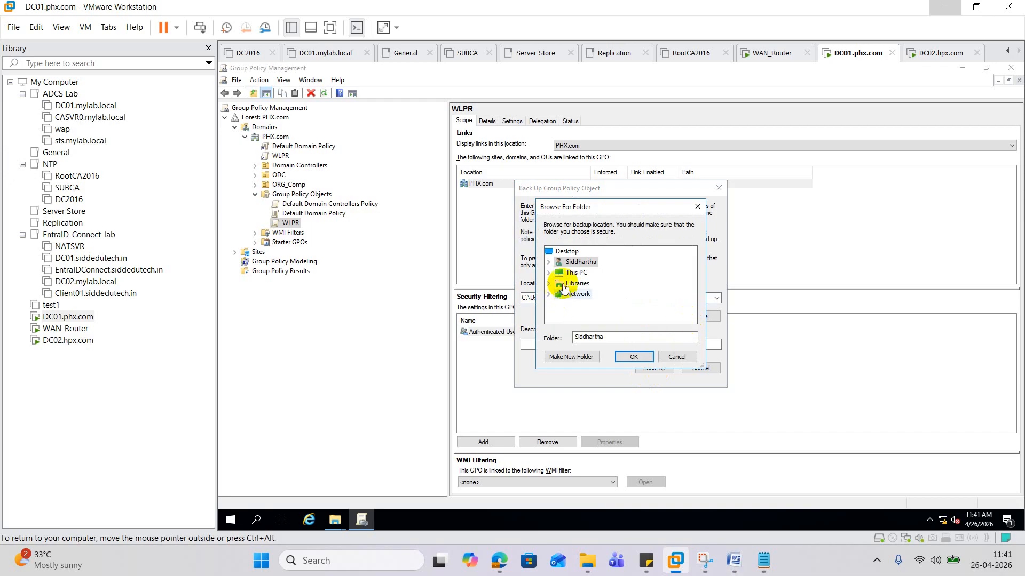
{"action": "left_click", "coordinate": [566, 253]}
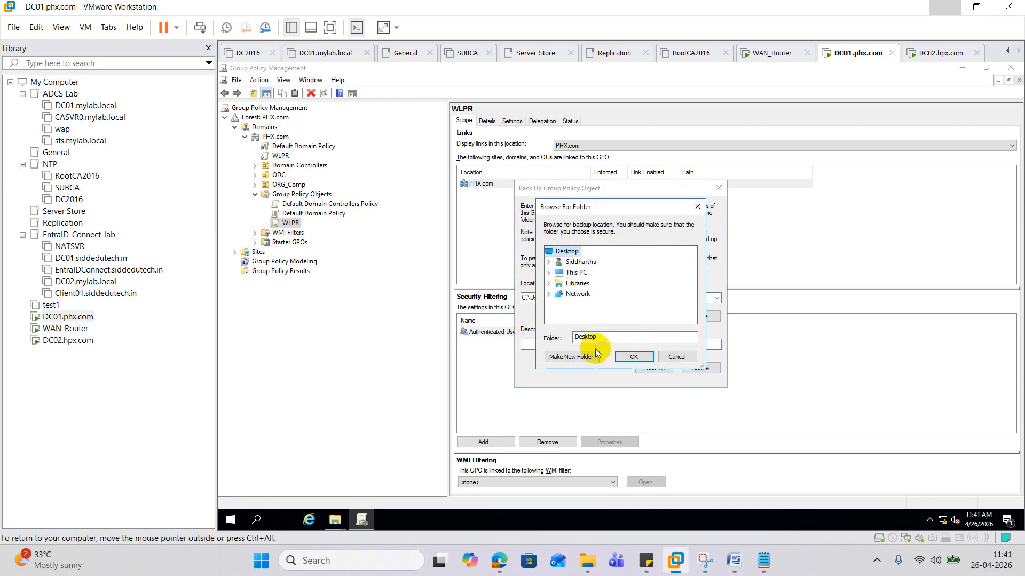
{"action": "left_click", "coordinate": [581, 356]}
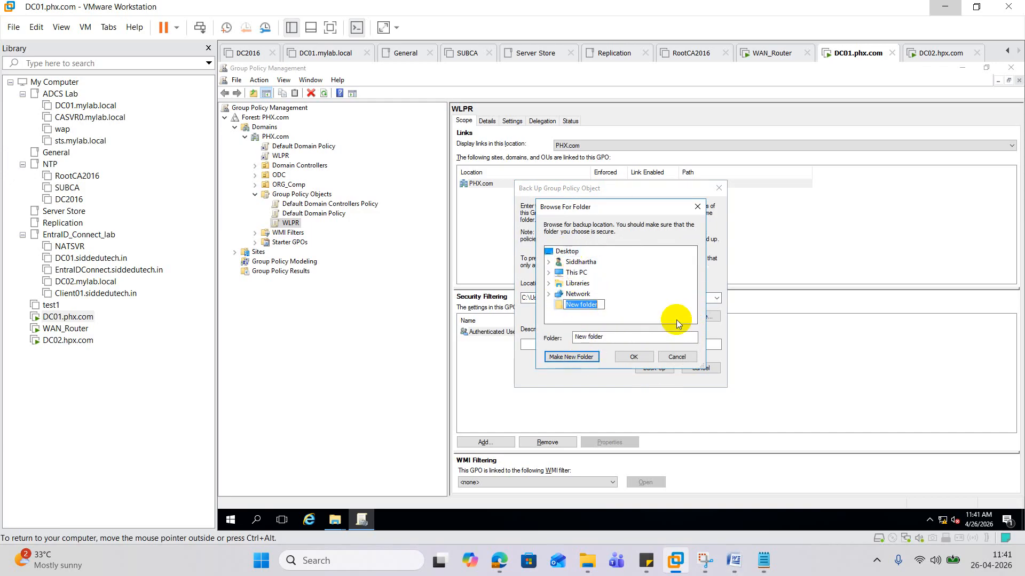
{"action": "type", "text": "GPO"}
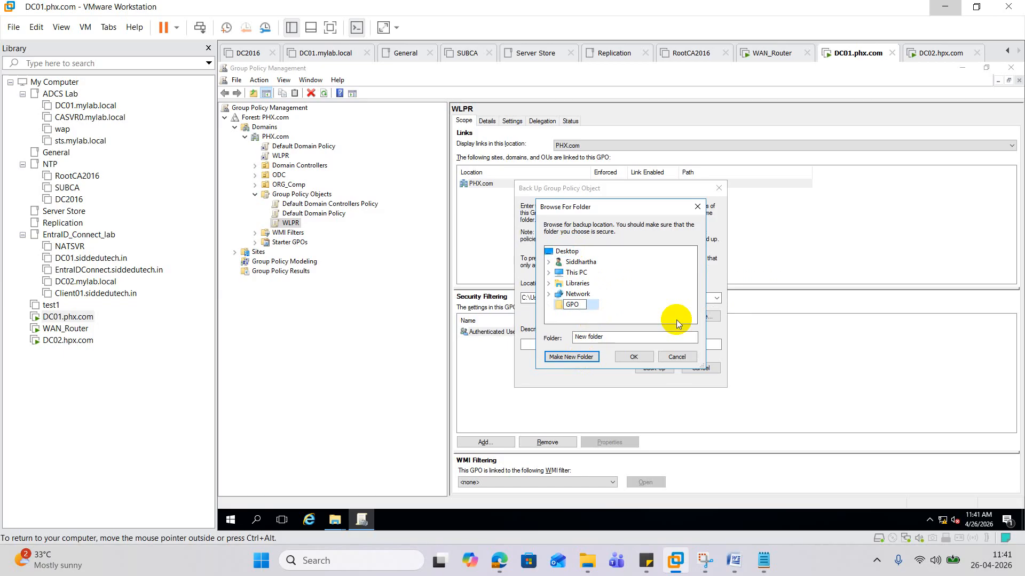
{"action": "type", "text": "Backup"}
{"action": "key", "text": "Return"}
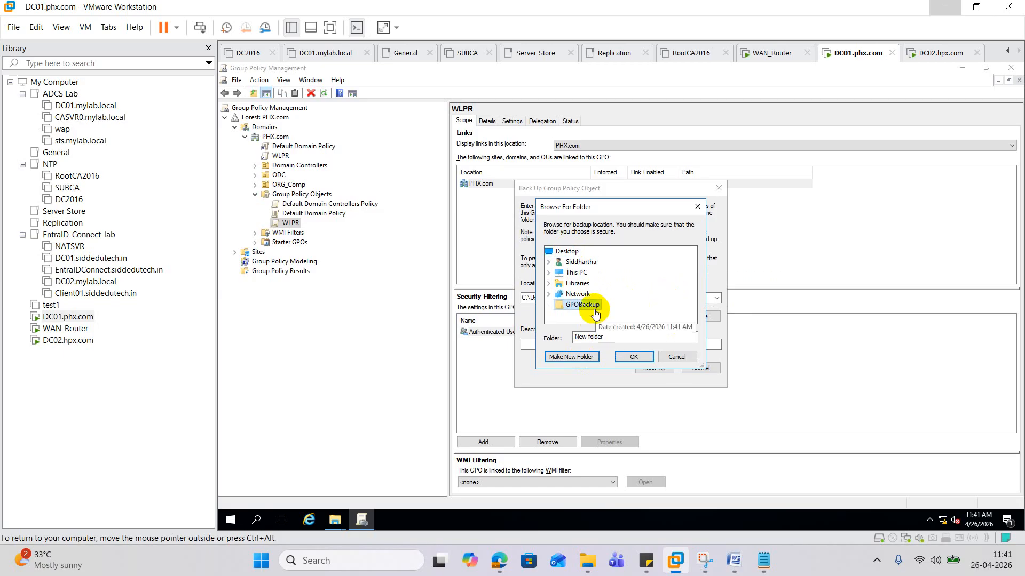
{"action": "left_click", "coordinate": [645, 357]}
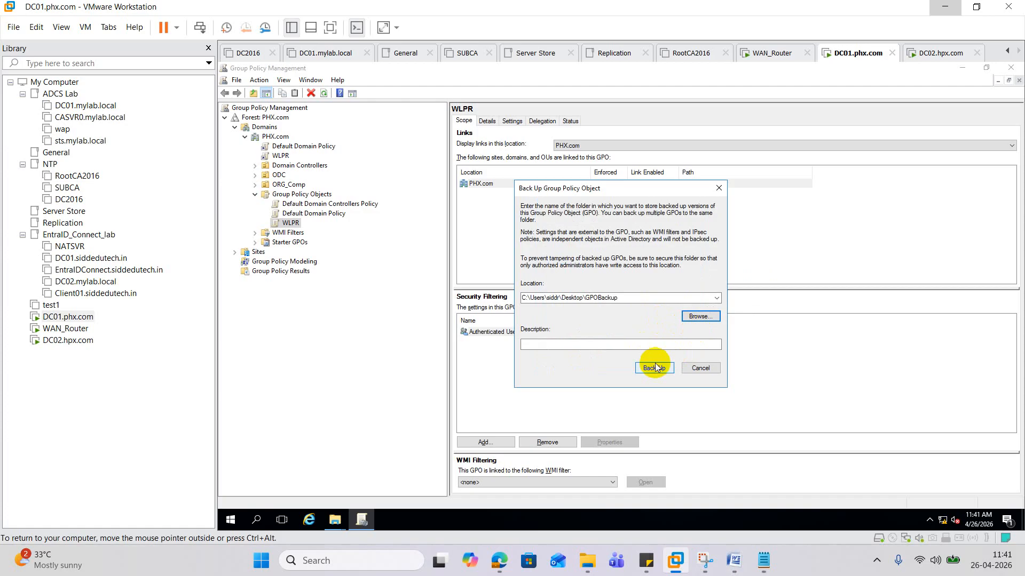
{"action": "left_click", "coordinate": [655, 368]}
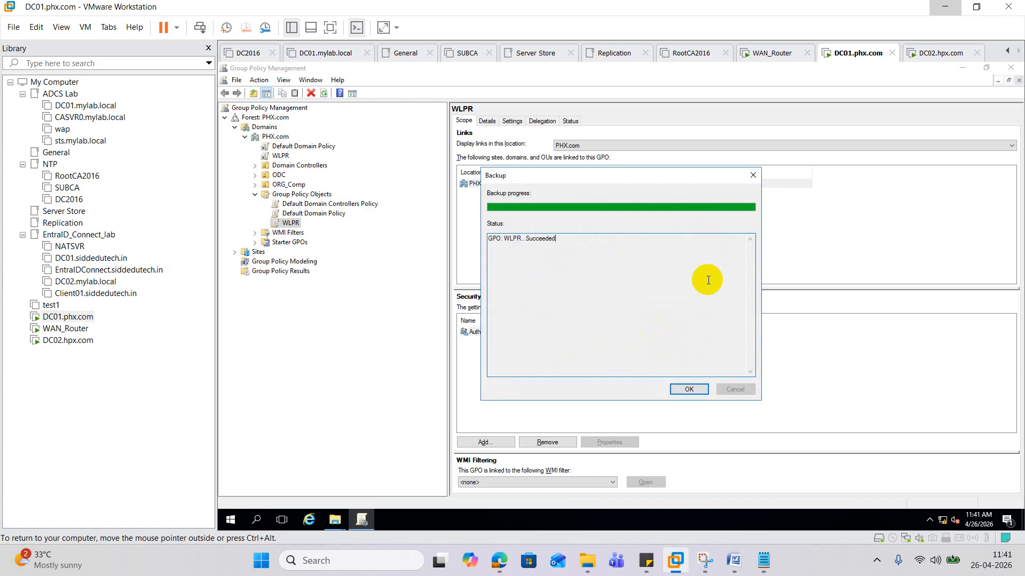
- Close the backup progress, switch to DC02, and minimize ADMT and ADUC
{"action": "left_click", "coordinate": [700, 389]}
{"action": "left_click", "coordinate": [945, 54]}
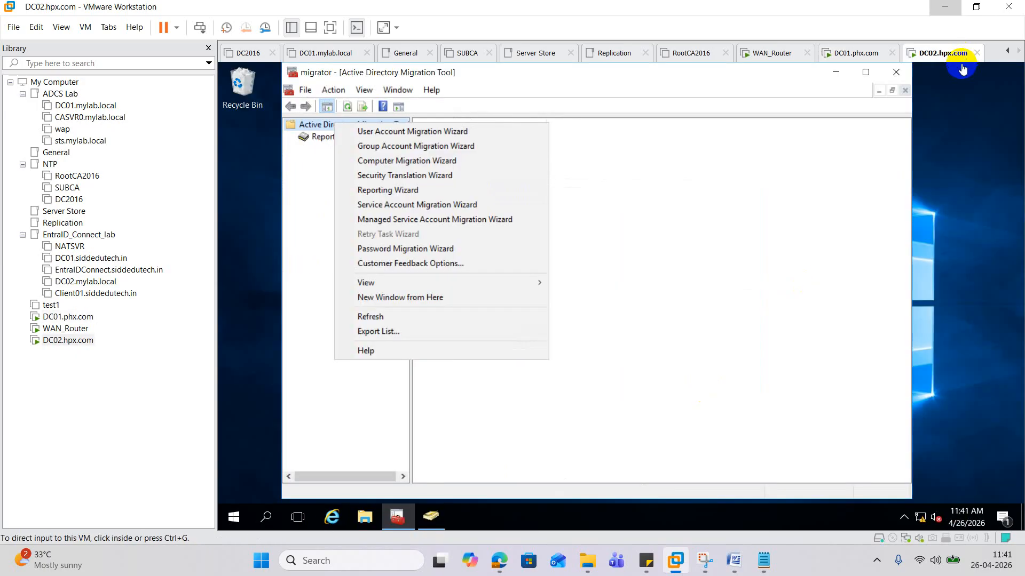
{"action": "left_click", "coordinate": [841, 73]}
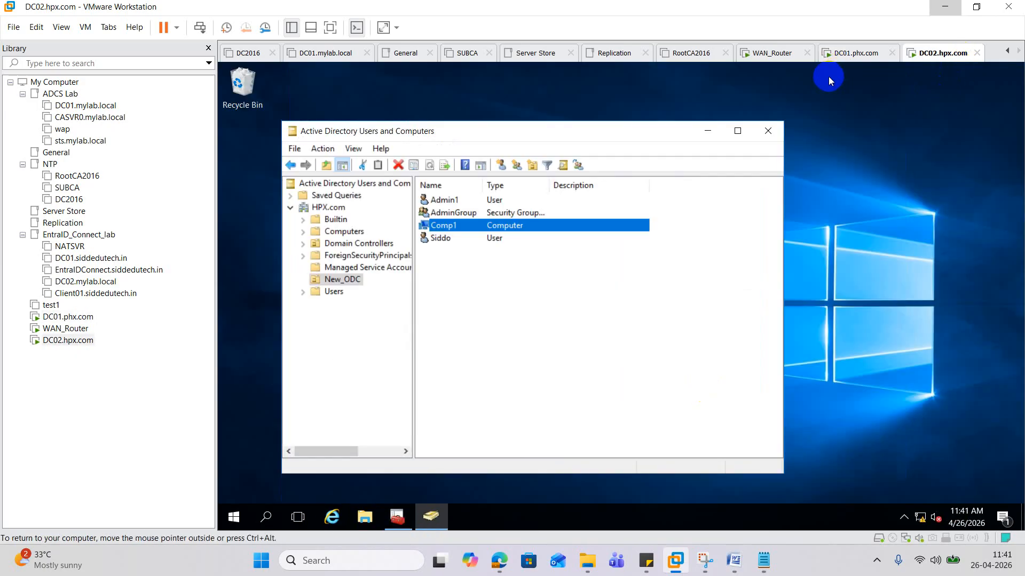
{"action": "left_click", "coordinate": [714, 129]}
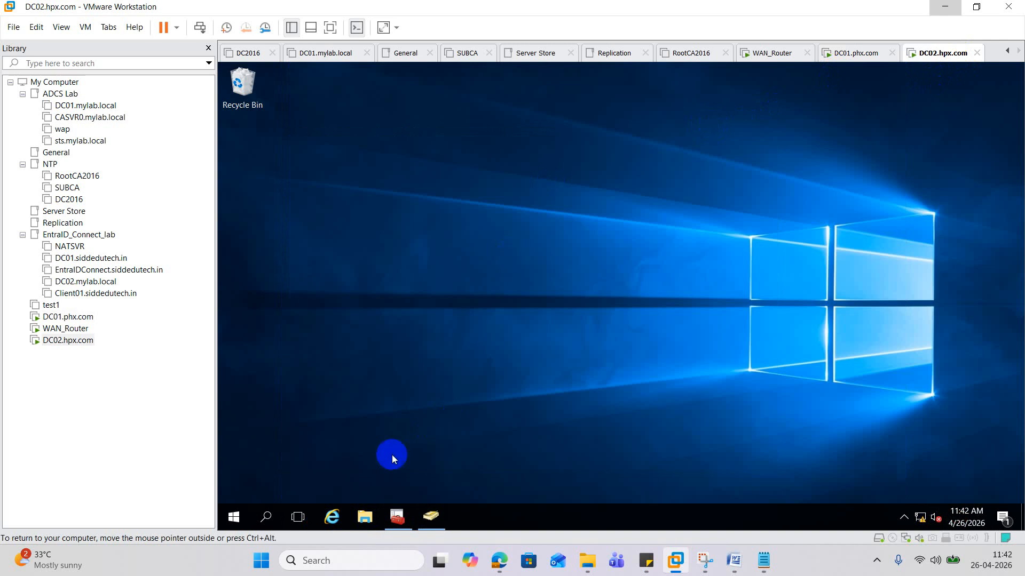
- Browse File Explorer to C:\Users and the user's profile folder, then switch to DC01
{"action": "left_click", "coordinate": [367, 524]}
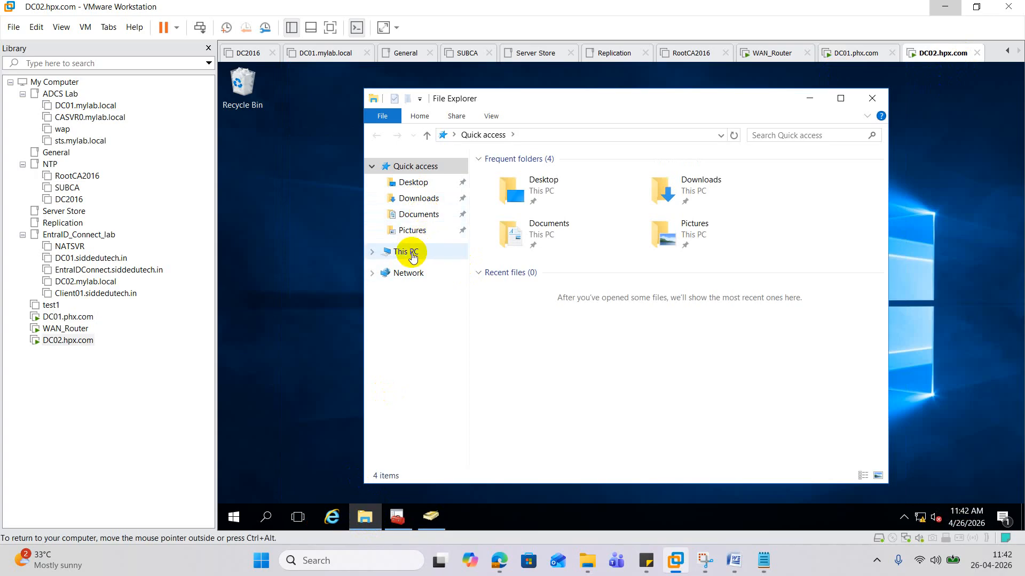
{"action": "left_click", "coordinate": [414, 255]}
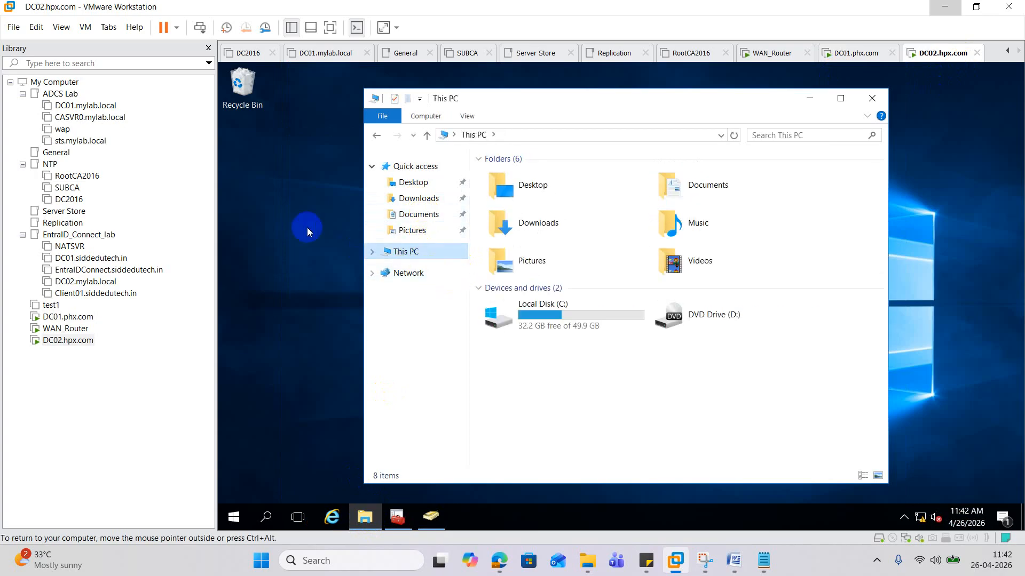
{"action": "left_click", "coordinate": [529, 313]}
{"action": "double_click", "coordinate": [528, 312]}
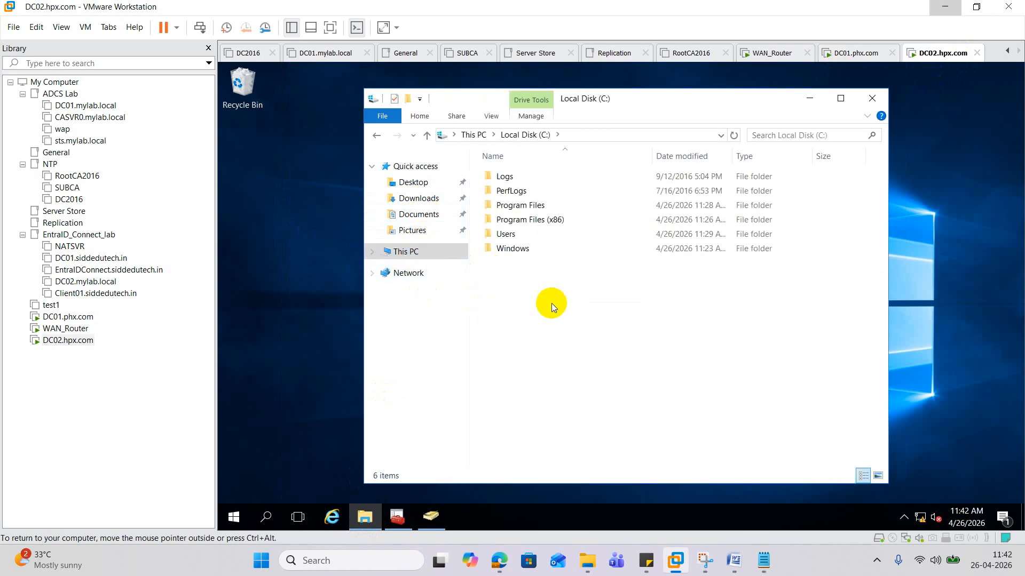
{"action": "double_click", "coordinate": [507, 233]}
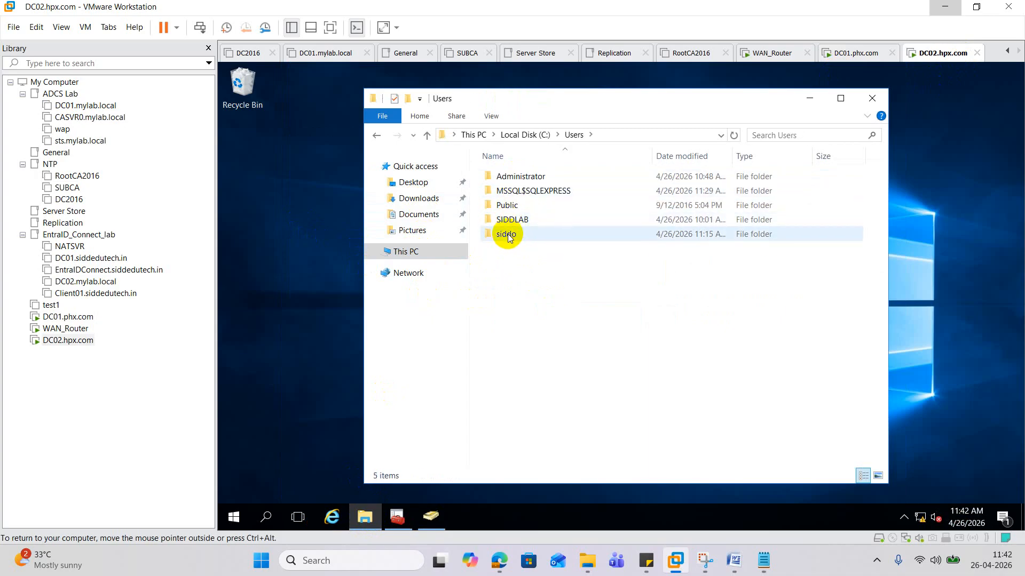
{"action": "double_click", "coordinate": [506, 234]}
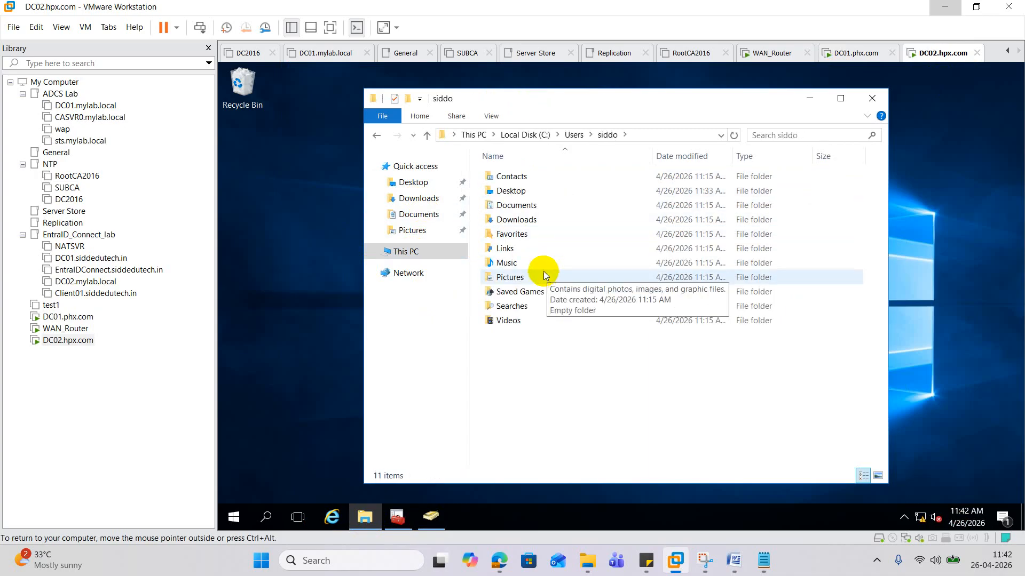
{"action": "left_click", "coordinate": [73, 319]}
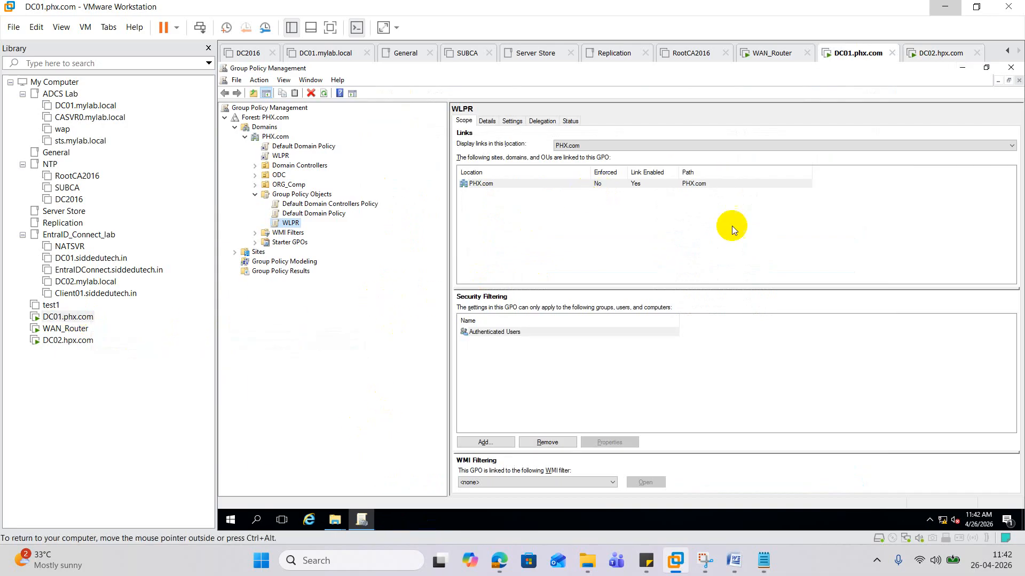
- Copy the GPOBackup folder from DC01's desktop, then open and dismiss DC02's desktop menu
{"action": "left_click", "coordinate": [959, 69]}
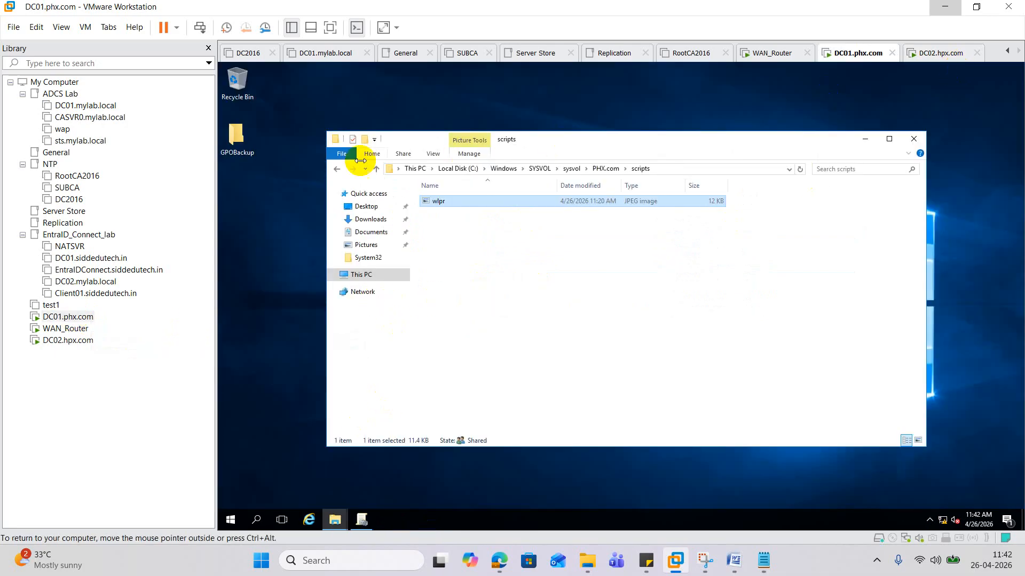
{"action": "left_click", "coordinate": [238, 143]}
{"action": "right_click", "coordinate": [239, 143]}
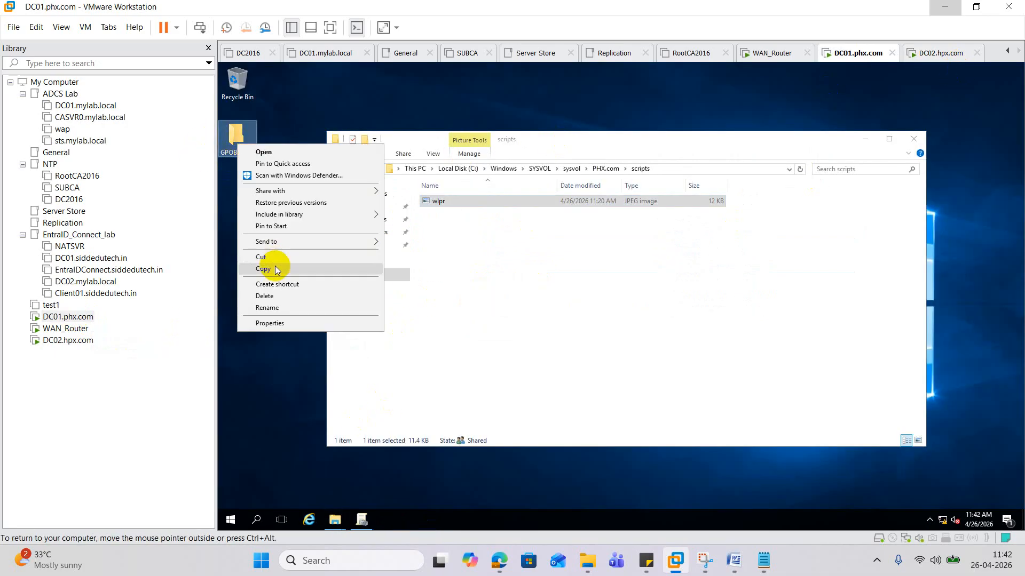
{"action": "left_click", "coordinate": [274, 266]}
{"action": "left_click", "coordinate": [88, 346]}
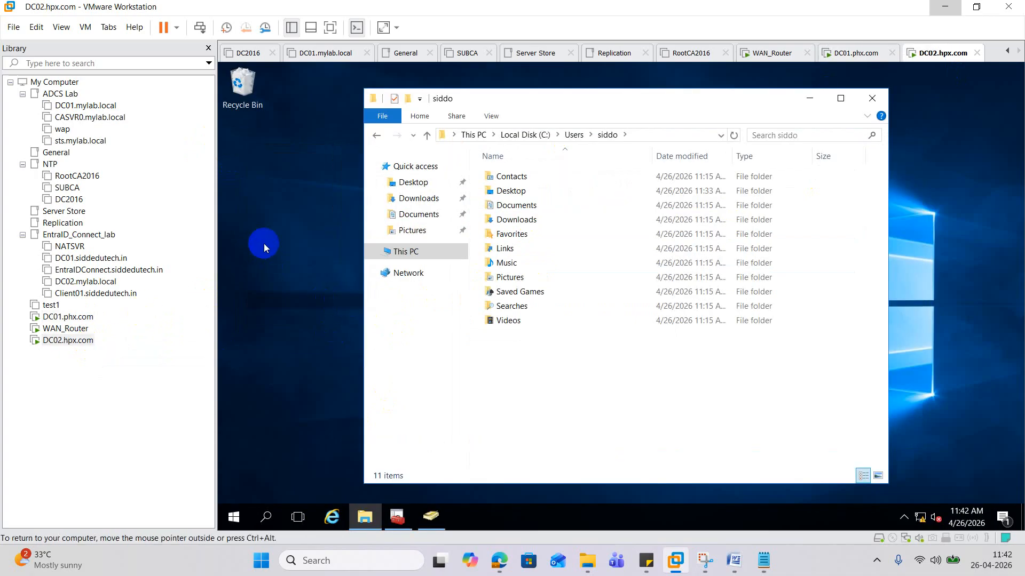
{"action": "right_click", "coordinate": [265, 243]}
{"action": "left_click", "coordinate": [255, 241]}
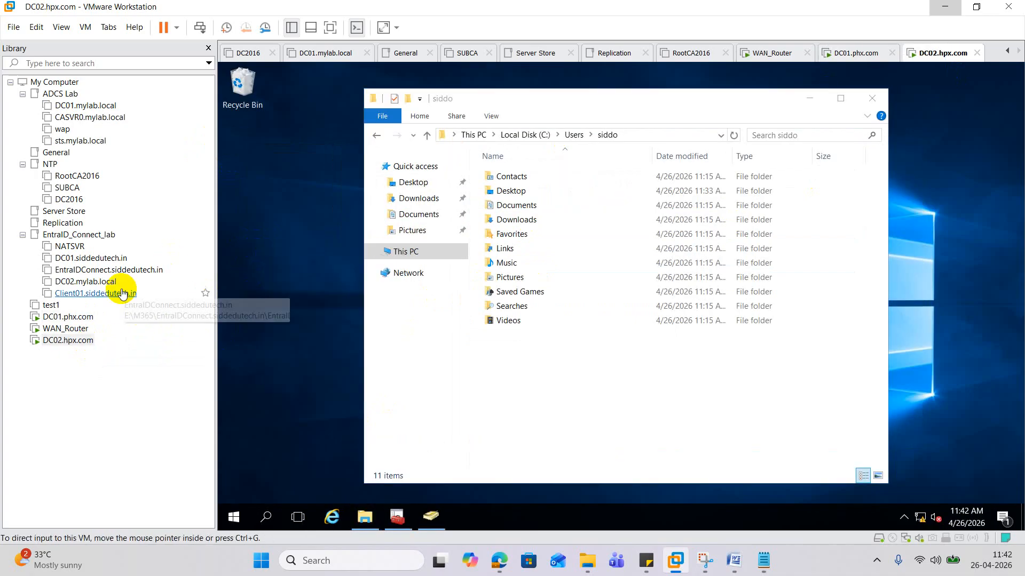
- Copy GPOBackup on DC01 again, open DC02's desktop menu, then bring up the host Downloads folder
{"action": "left_click", "coordinate": [67, 317]}
{"action": "left_click", "coordinate": [245, 151]}
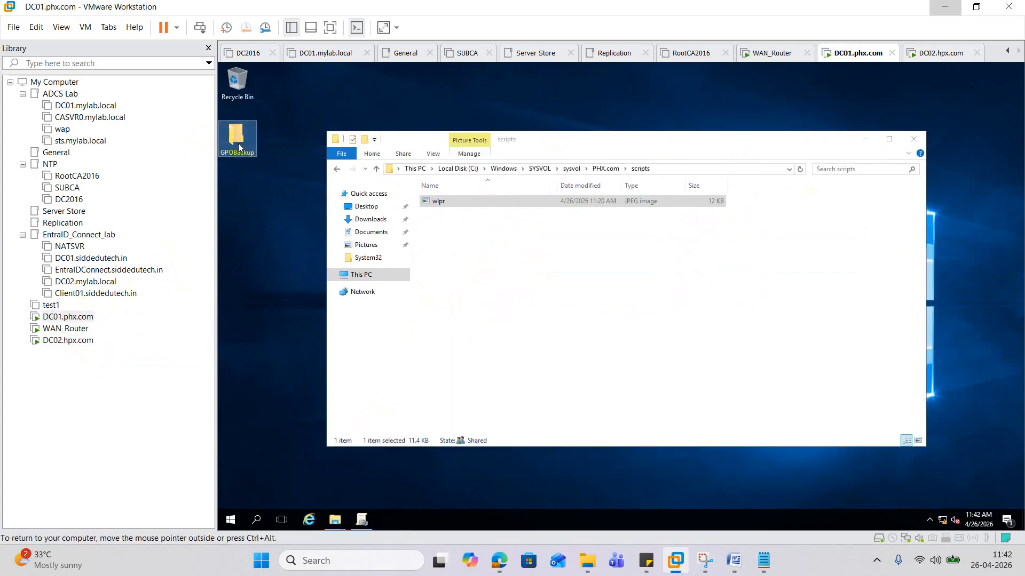
{"action": "right_click", "coordinate": [238, 143]}
{"action": "left_click", "coordinate": [265, 268]}
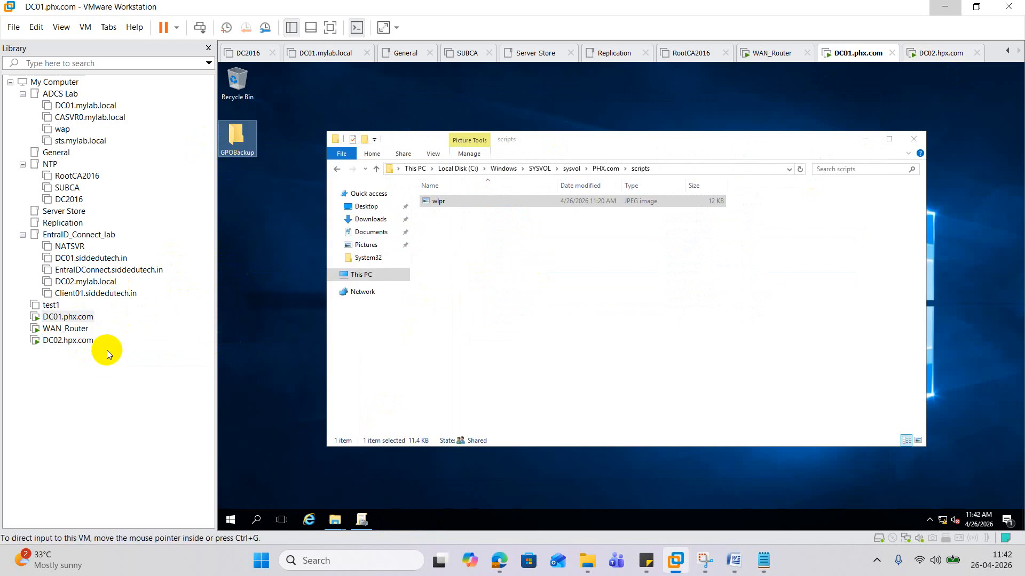
{"action": "left_click", "coordinate": [70, 340]}
{"action": "right_click", "coordinate": [261, 245]}
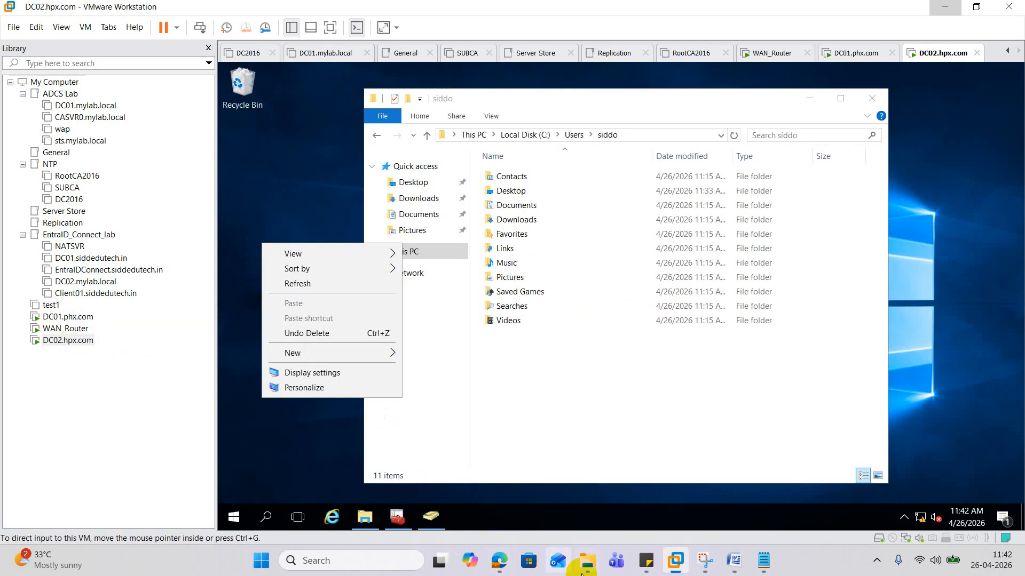
{"action": "left_click", "coordinate": [587, 560]}
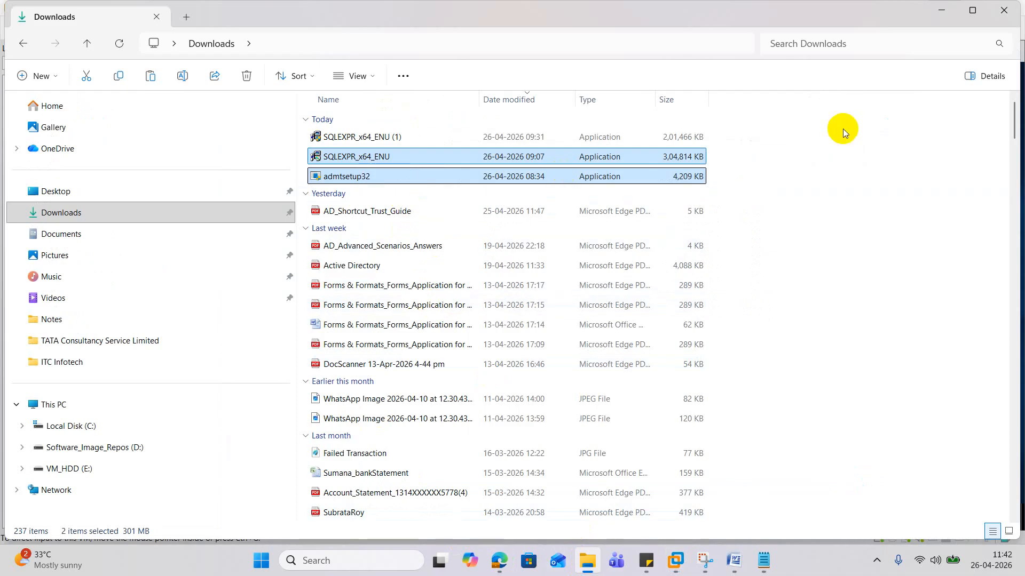
- Paste the clipboard into host Downloads, creating copies of admtsetup32 and SQLEXPR_x64_ENU
{"action": "right_click", "coordinate": [844, 136]}
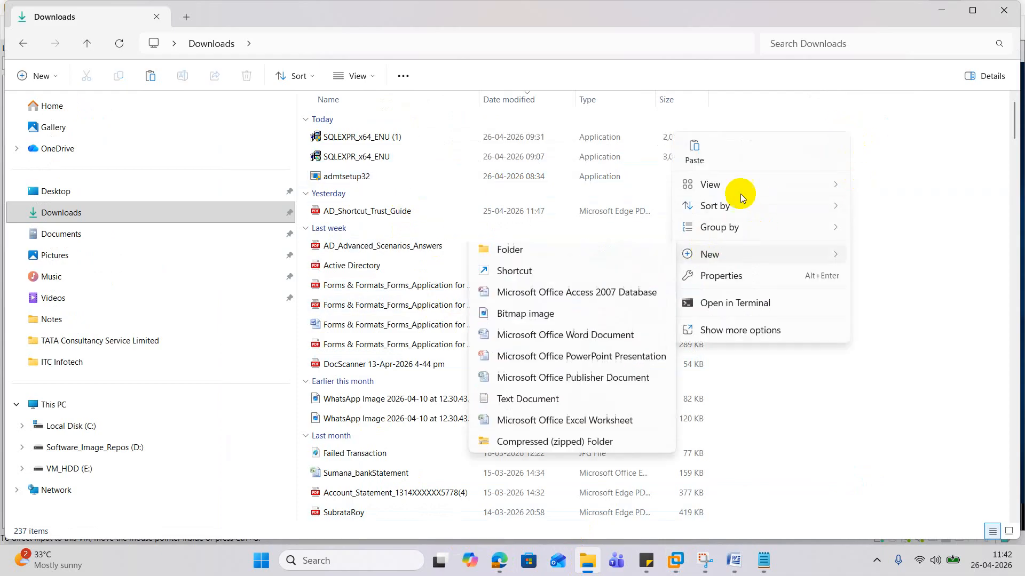
{"action": "left_click", "coordinate": [695, 152]}
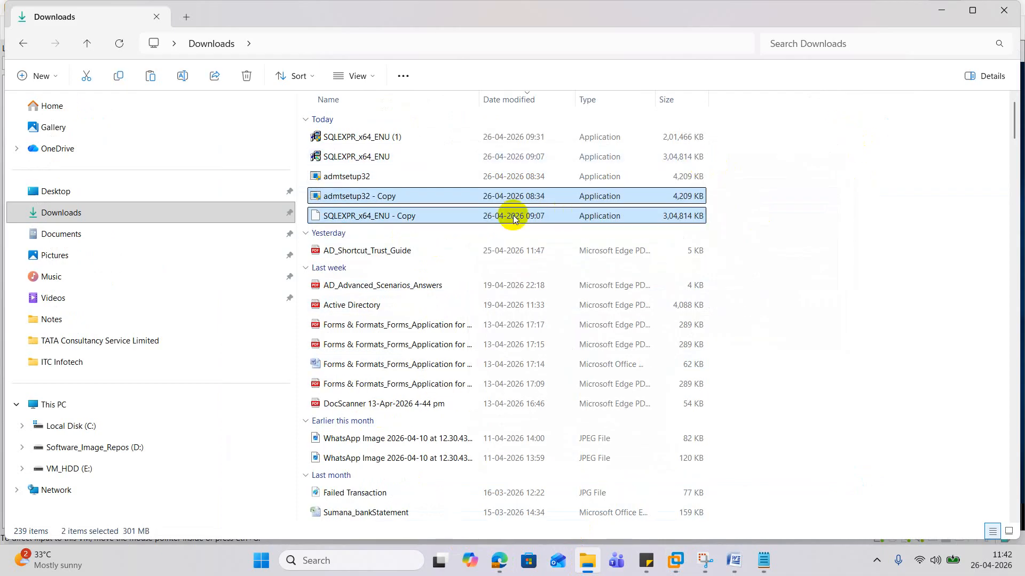
{"action": "left_click", "coordinate": [921, 139]}
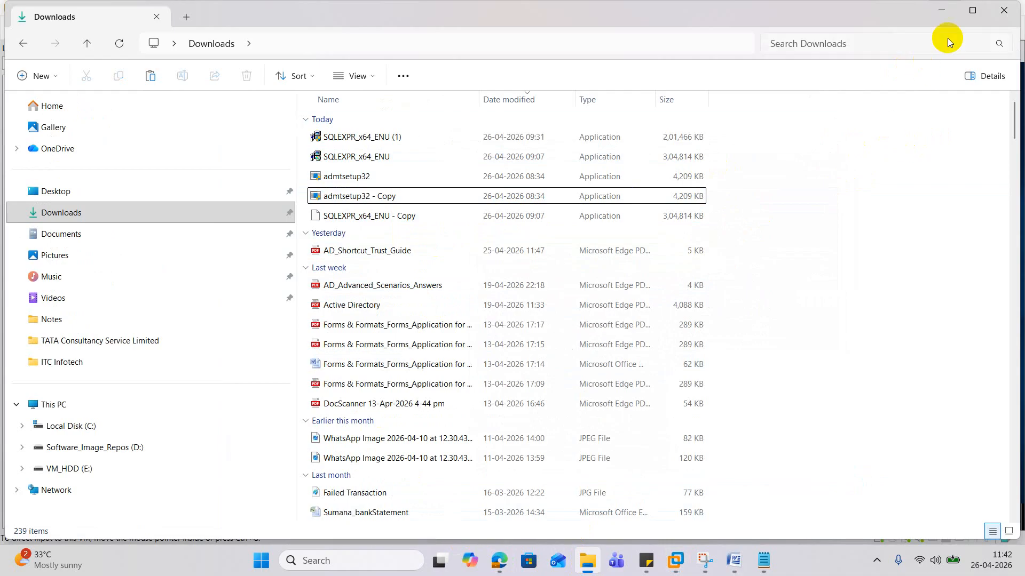
{"action": "left_click", "coordinate": [942, 9]}
{"action": "left_click", "coordinate": [276, 205]}
- Copy GPOBackup on DC01 again and paste it into the host Downloads folder
{"action": "left_click", "coordinate": [68, 317]}
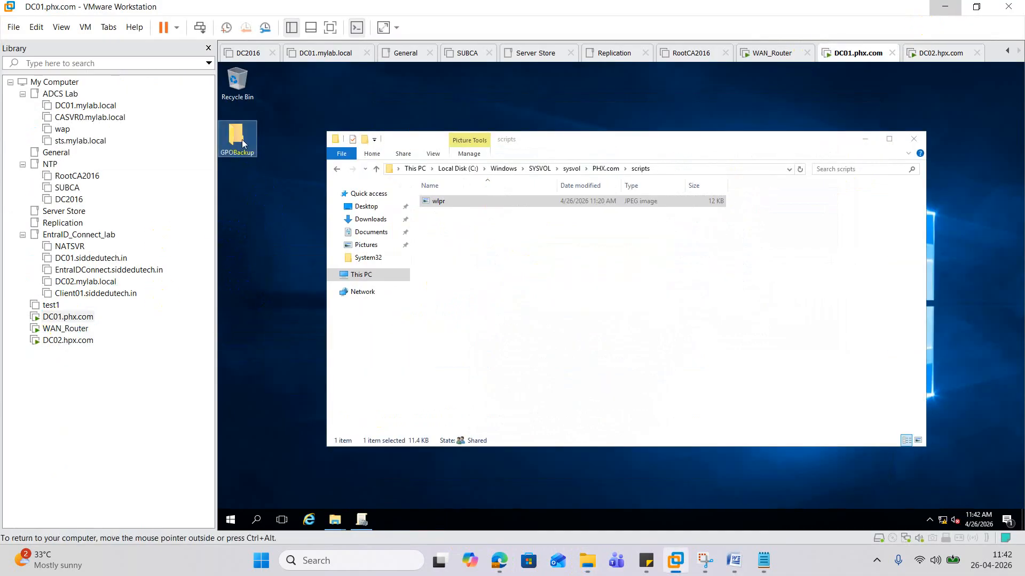
{"action": "right_click", "coordinate": [235, 137]}
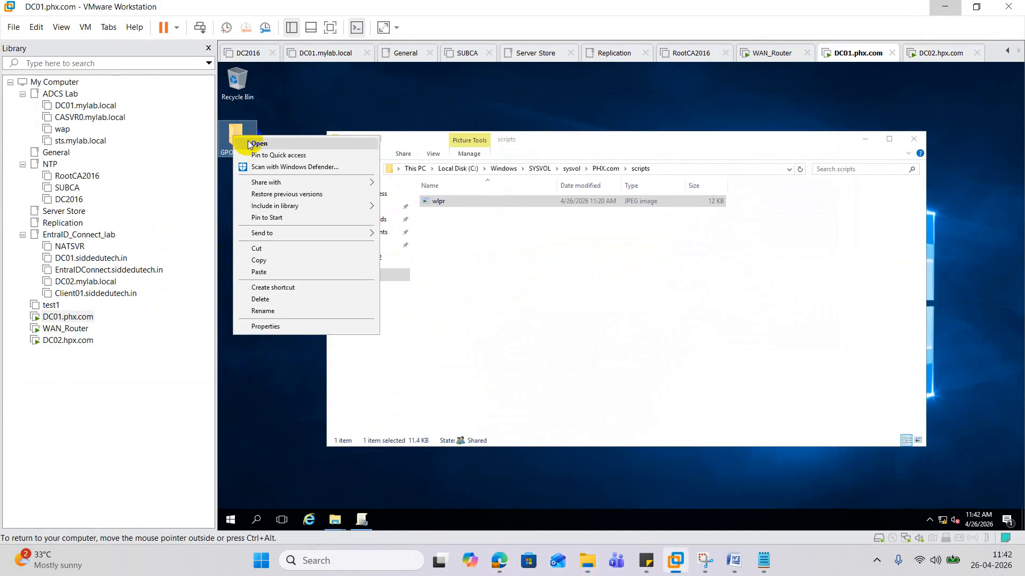
{"action": "left_click", "coordinate": [262, 260]}
{"action": "left_click", "coordinate": [586, 561]}
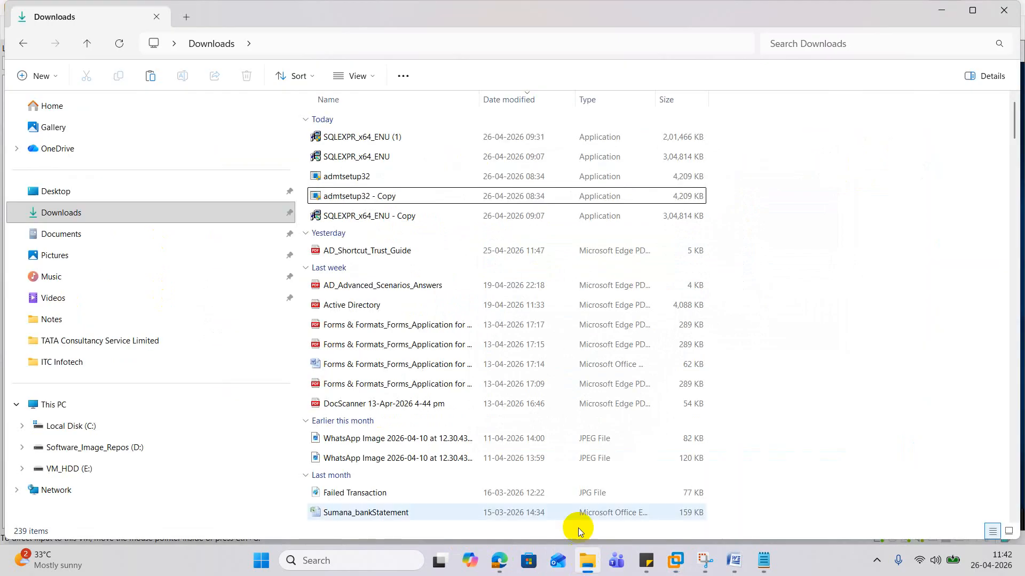
{"action": "left_click", "coordinate": [808, 267]}
{"action": "right_click", "coordinate": [807, 267]}
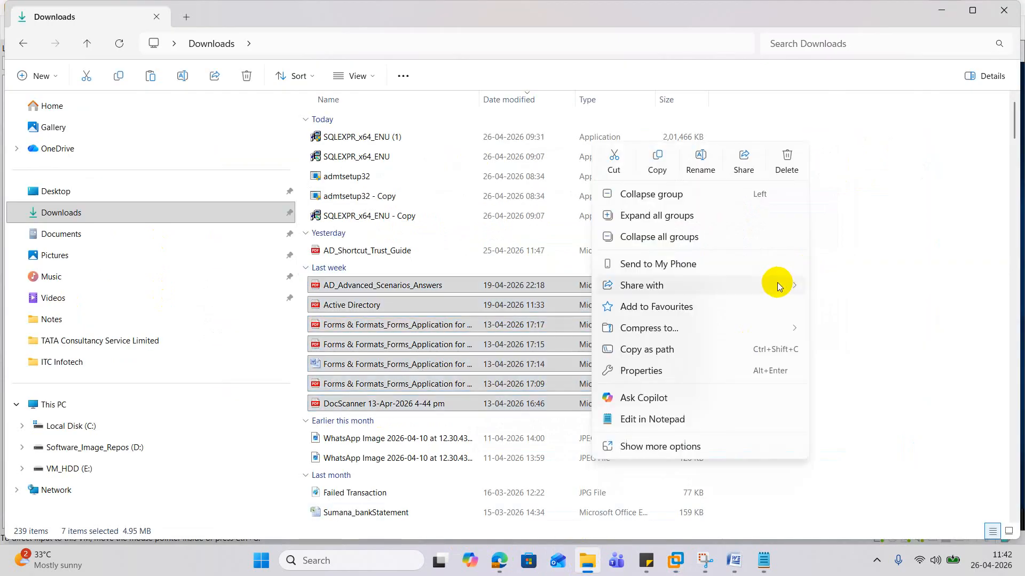
{"action": "right_click", "coordinate": [908, 170]}
{"action": "left_click", "coordinate": [763, 185]}
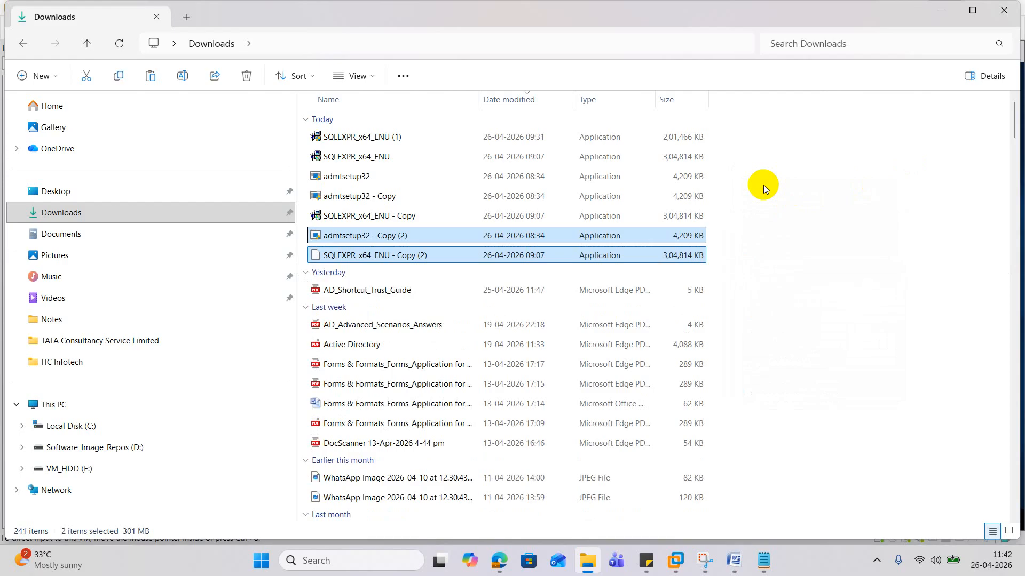
- Start reinstalling VMware Tools on the DC01 virtual machine
{"action": "left_click", "coordinate": [940, 9]}
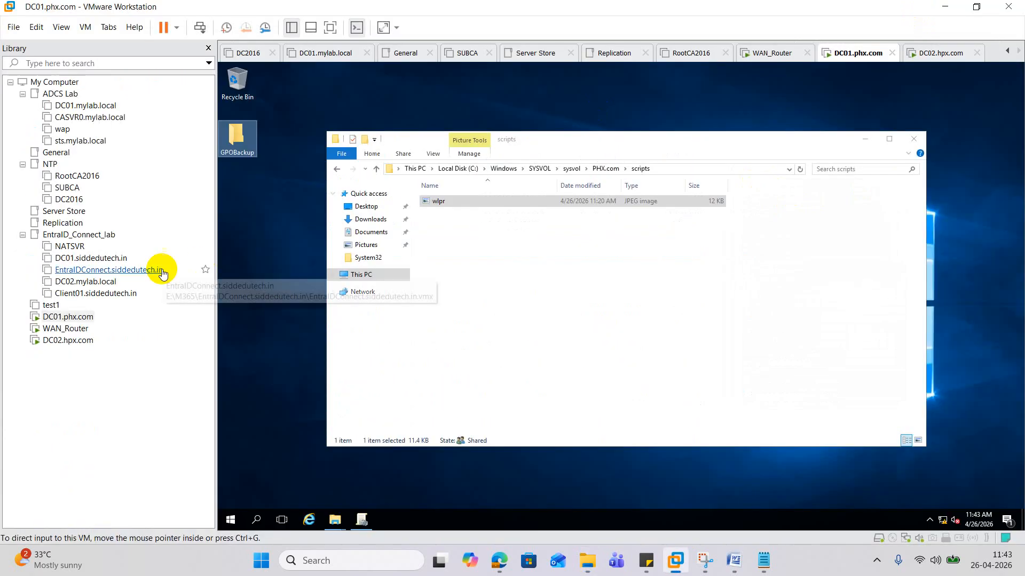
{"action": "right_click", "coordinate": [51, 317]}
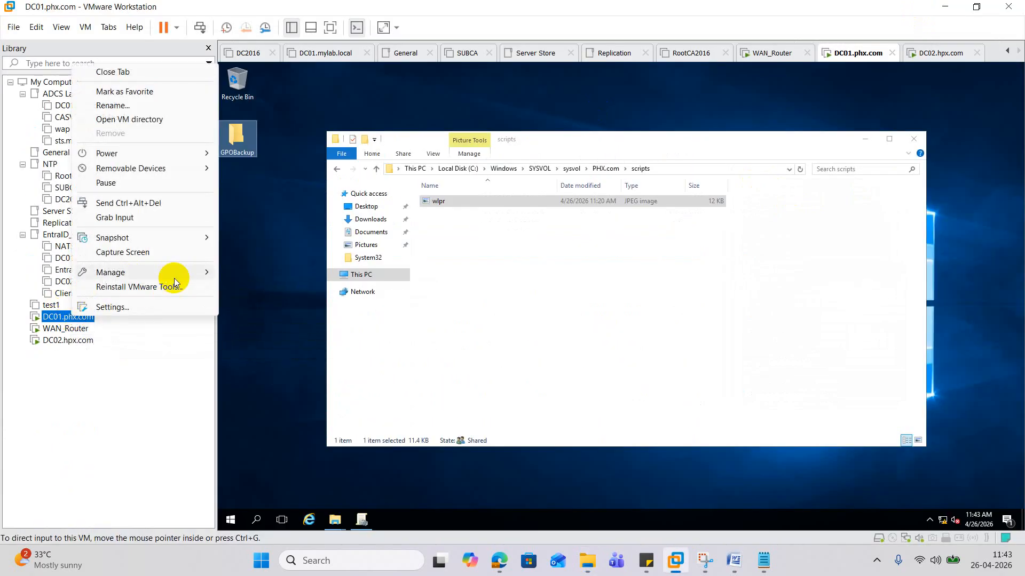
{"action": "left_click", "coordinate": [165, 291]}
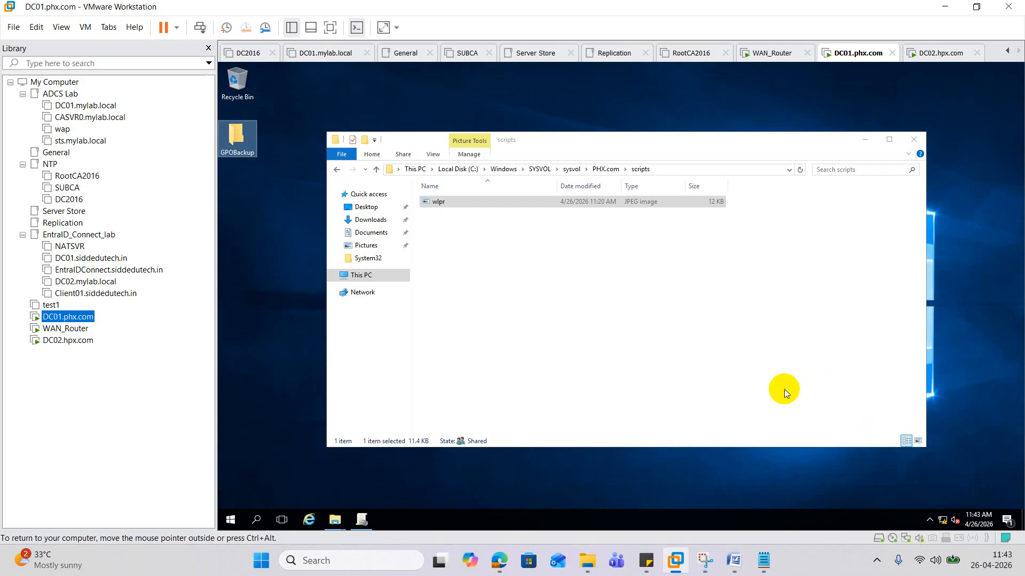
- Copy GPOBackup on DC01 and paste a 'GPOBackup - Copy' onto DC01's desktop
{"action": "right_click", "coordinate": [245, 136]}
{"action": "left_click", "coordinate": [289, 260]}
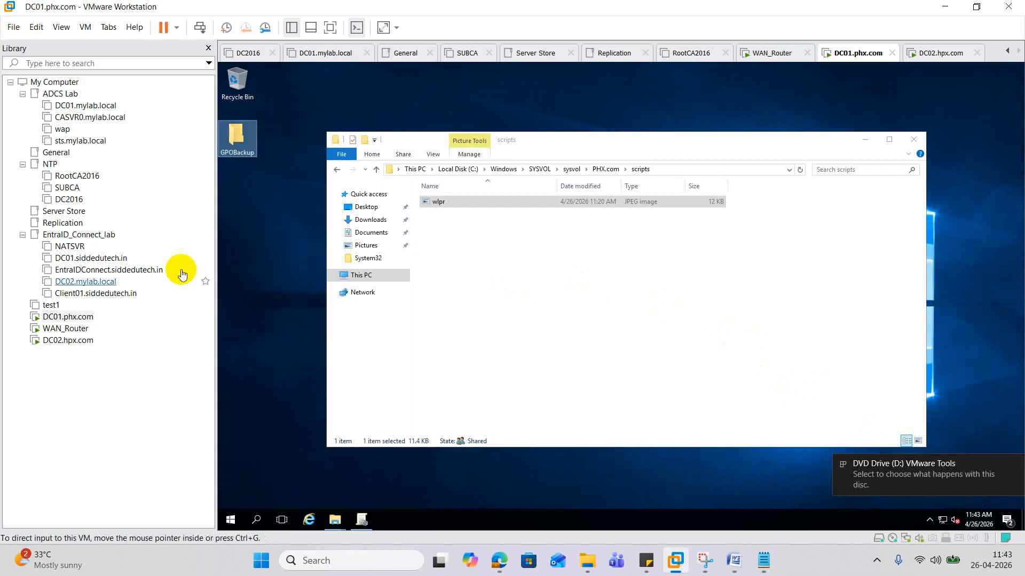
{"action": "left_click", "coordinate": [72, 342]}
{"action": "right_click", "coordinate": [267, 285]}
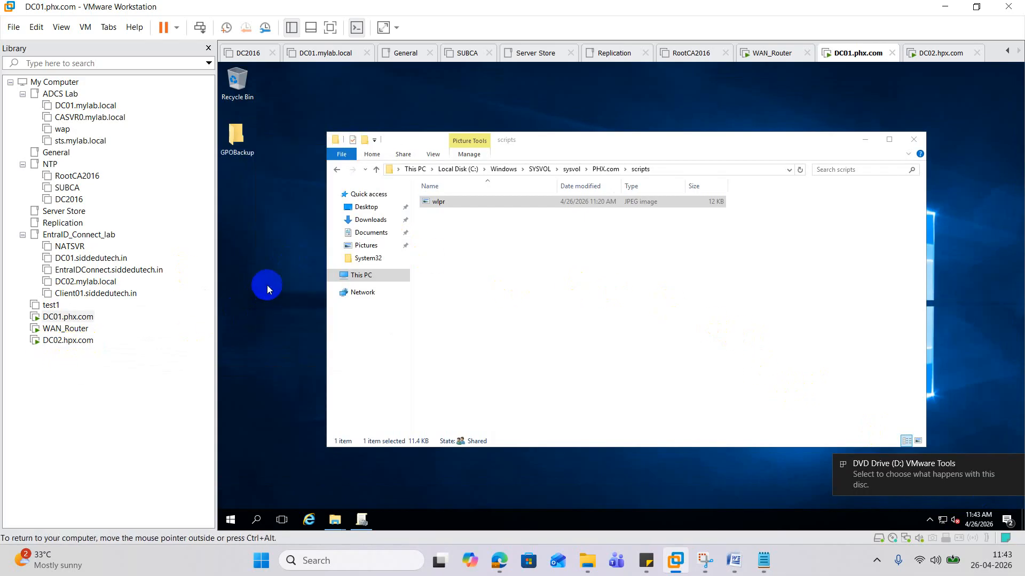
{"action": "left_click", "coordinate": [298, 330]}
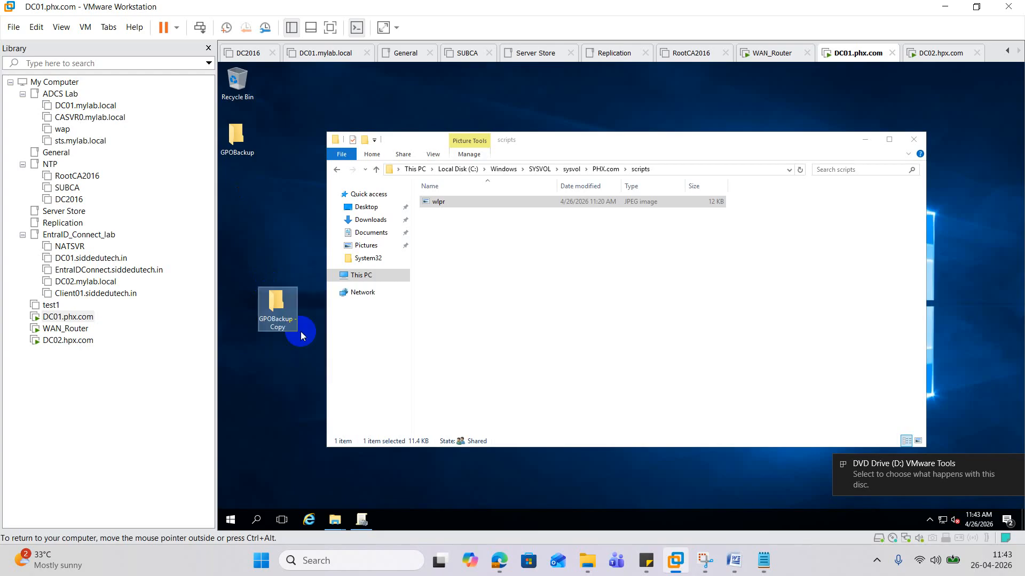
{"action": "left_click", "coordinate": [271, 222]}
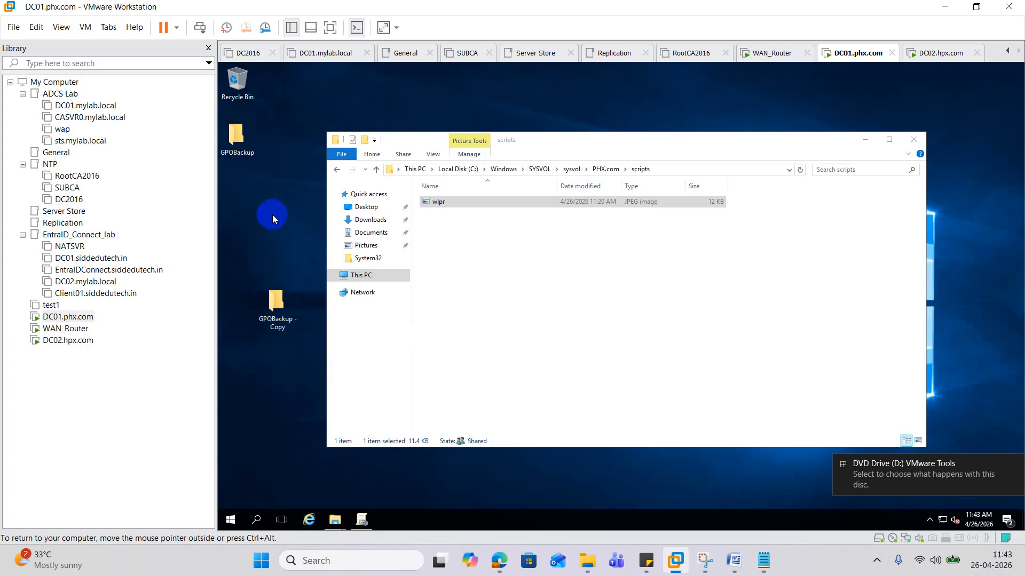
- Refresh the DC02 desktop and reopen its context menu
{"action": "left_click", "coordinate": [64, 341]}
{"action": "right_click", "coordinate": [276, 246]}
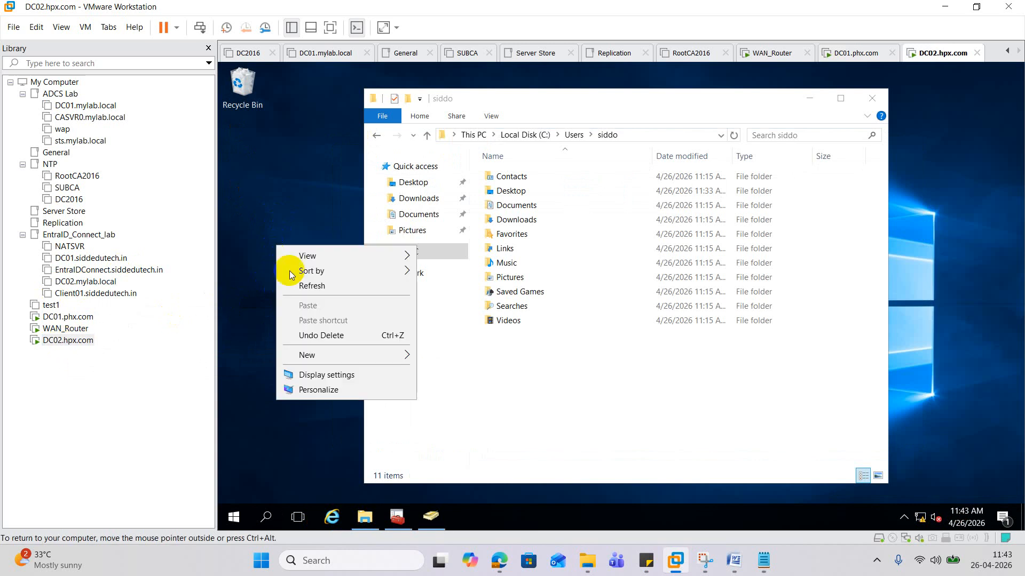
{"action": "left_click", "coordinate": [315, 288]}
{"action": "right_click", "coordinate": [280, 258]}
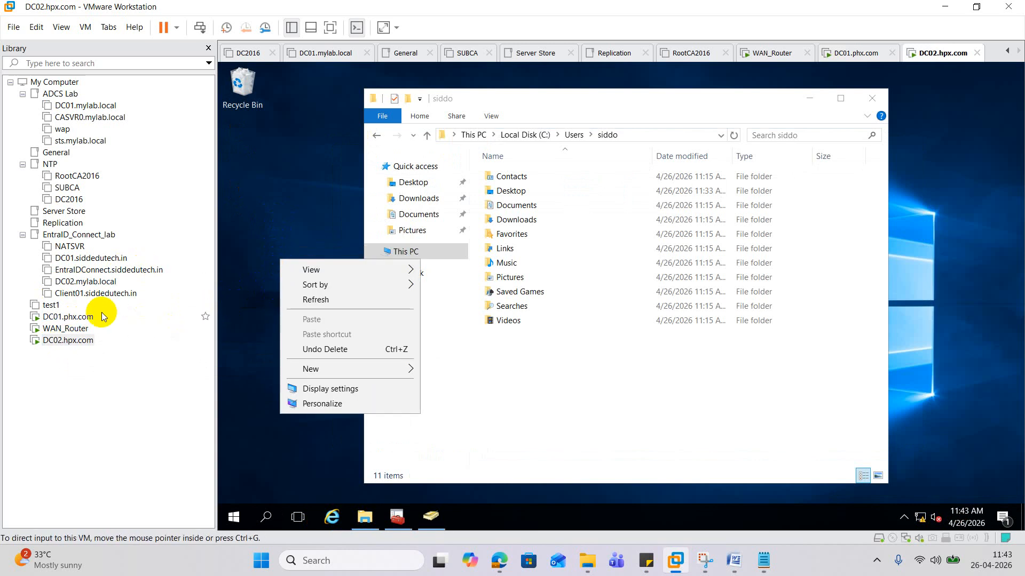
- Copy the 'GPOBackup - Copy' folder on DC01 and paste it into the host Downloads folder
{"action": "left_click", "coordinate": [60, 317]}
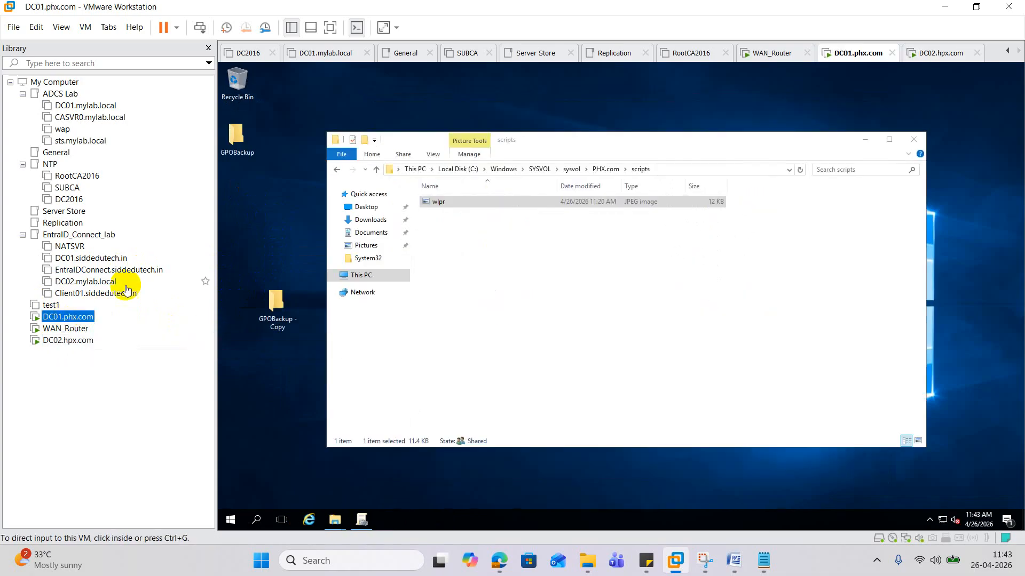
{"action": "right_click", "coordinate": [277, 305]}
{"action": "left_click", "coordinate": [302, 424]}
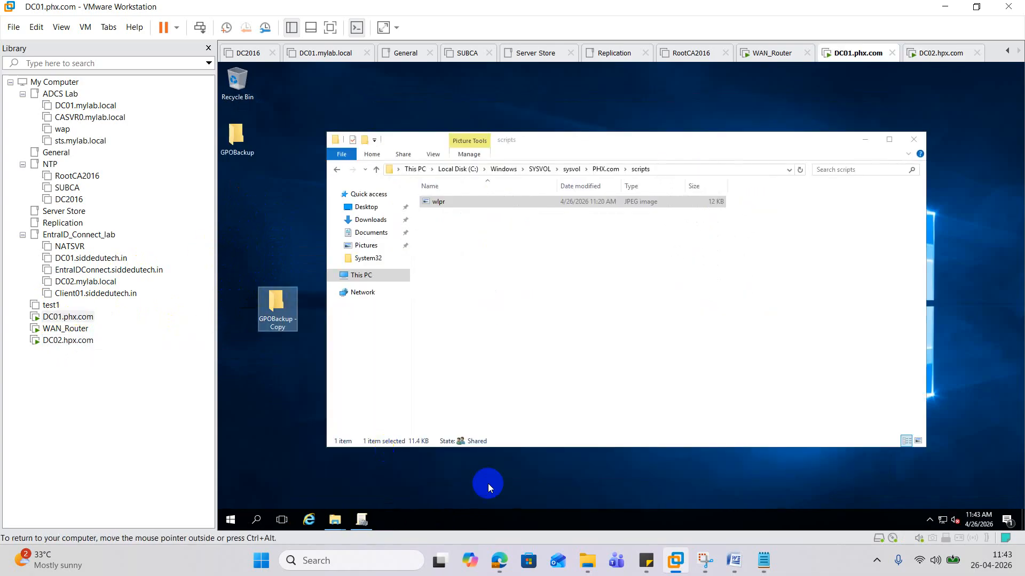
{"action": "left_click", "coordinate": [587, 560]}
{"action": "left_click", "coordinate": [827, 294]}
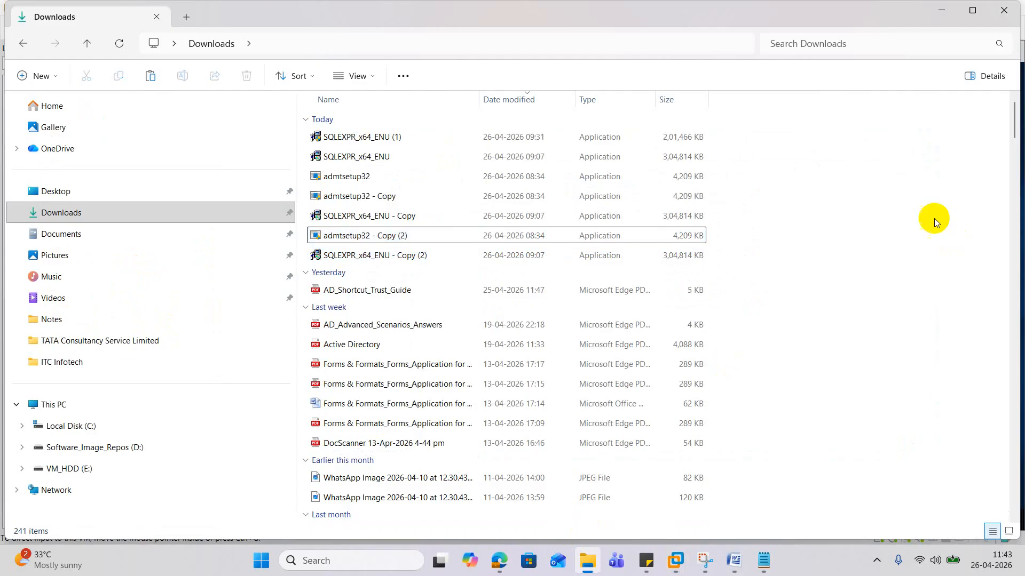
{"action": "right_click", "coordinate": [879, 156]}
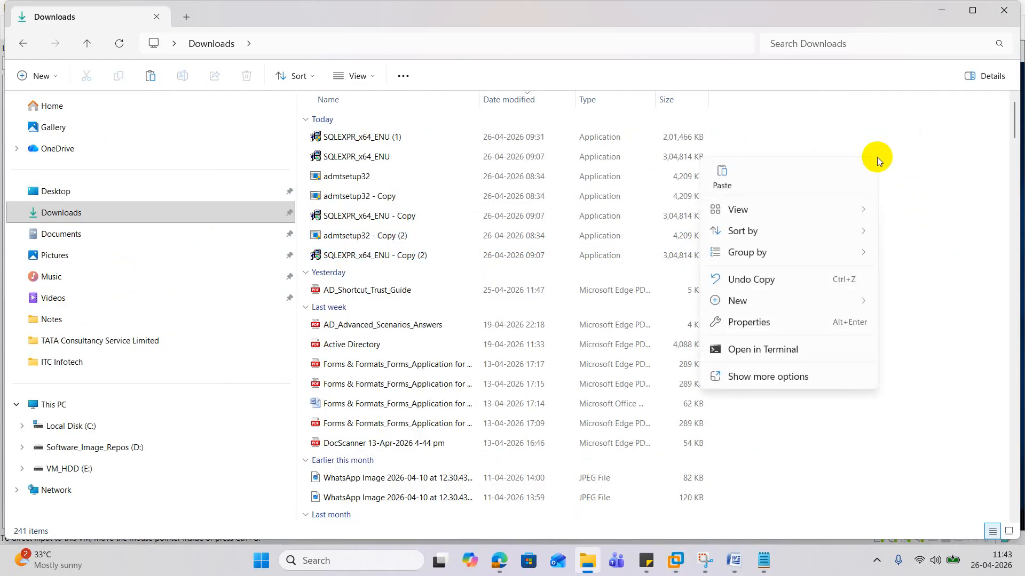
{"action": "left_click", "coordinate": [725, 179]}
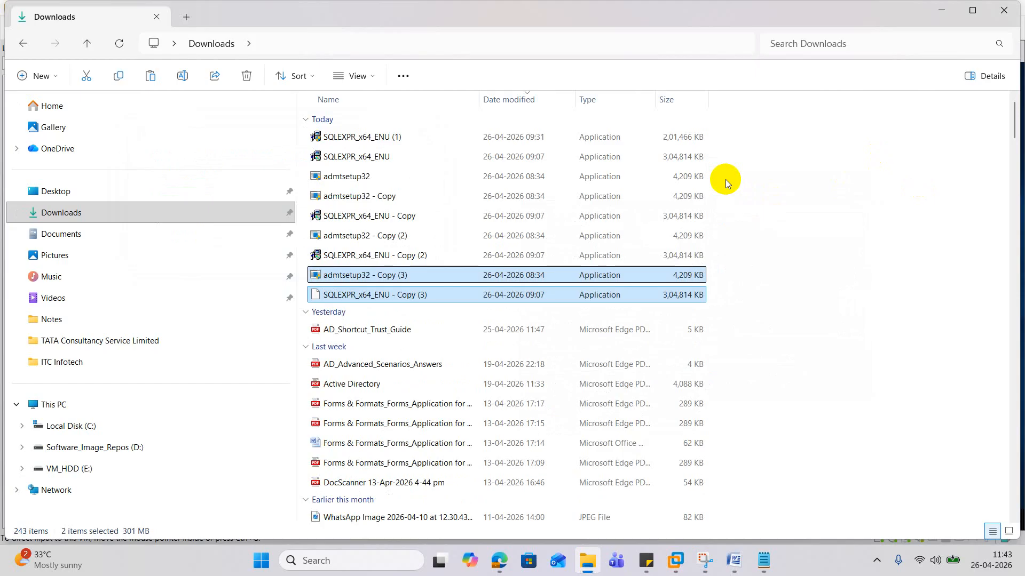
- Delete the six duplicate '- Copy' files from host Downloads and return to the VM
{"action": "key", "text": "shift+Up"}
{"action": "key", "text": "shift+Up"}
{"action": "key", "text": "shift+Up"}
{"action": "key", "text": "shift+Up"}
{"action": "key", "text": "shift+Up"}
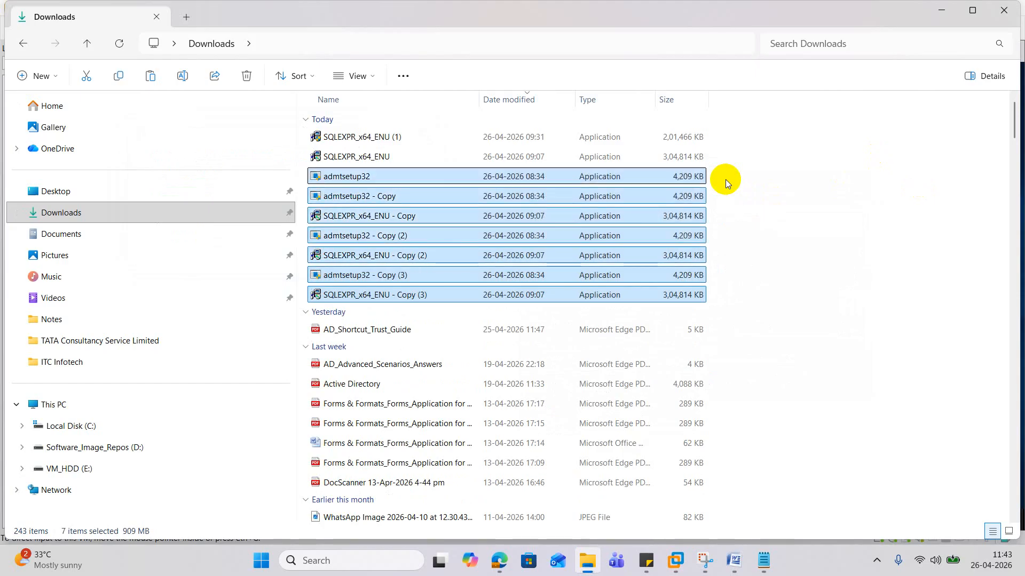
{"action": "key", "text": "shift+Down"}
{"action": "key", "text": "Delete"}
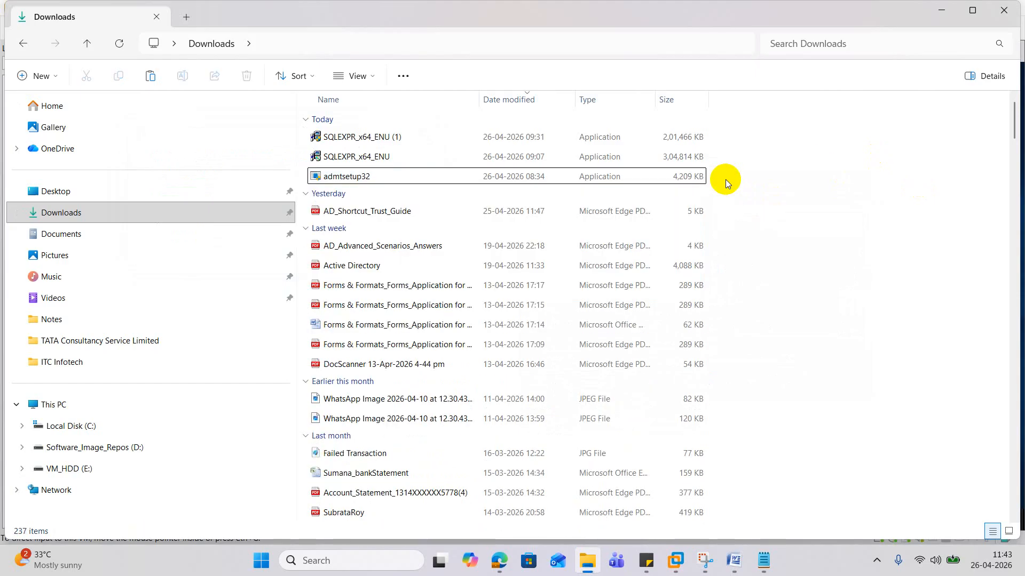
{"action": "left_click", "coordinate": [942, 9]}
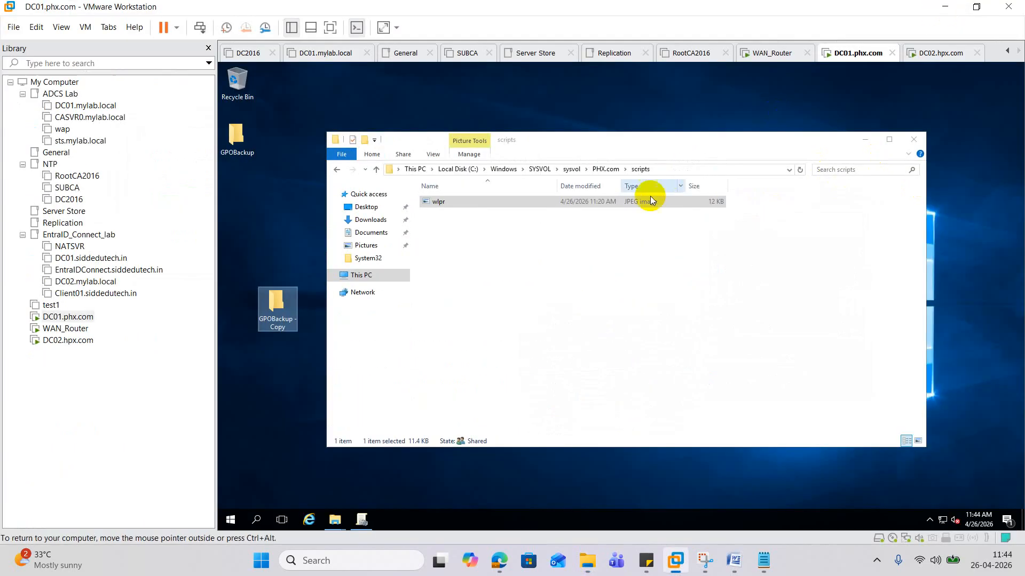
- Open DC01's virtual machine settings and close them unchanged
{"action": "right_click", "coordinate": [71, 319]}
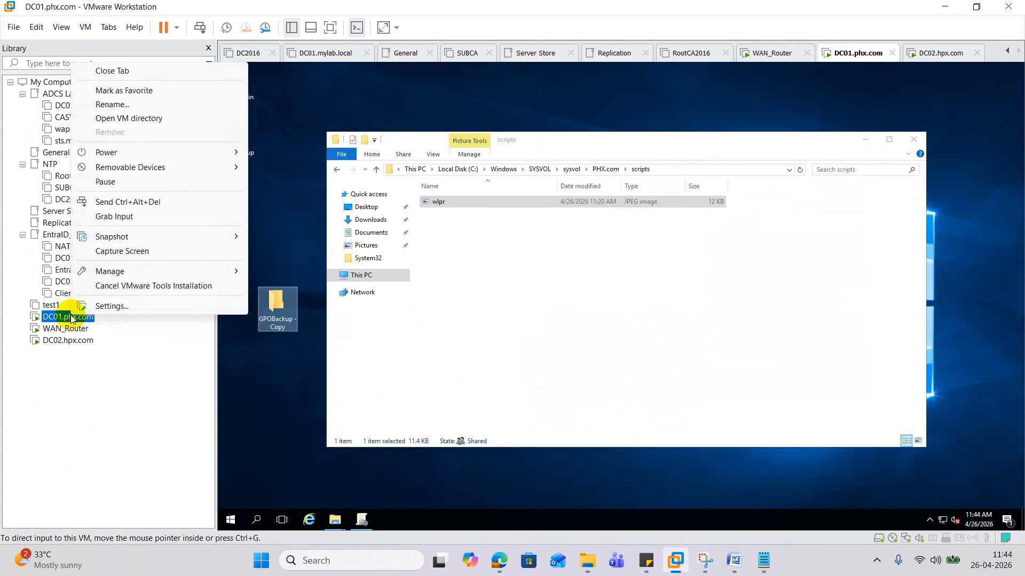
{"action": "left_click", "coordinate": [113, 305]}
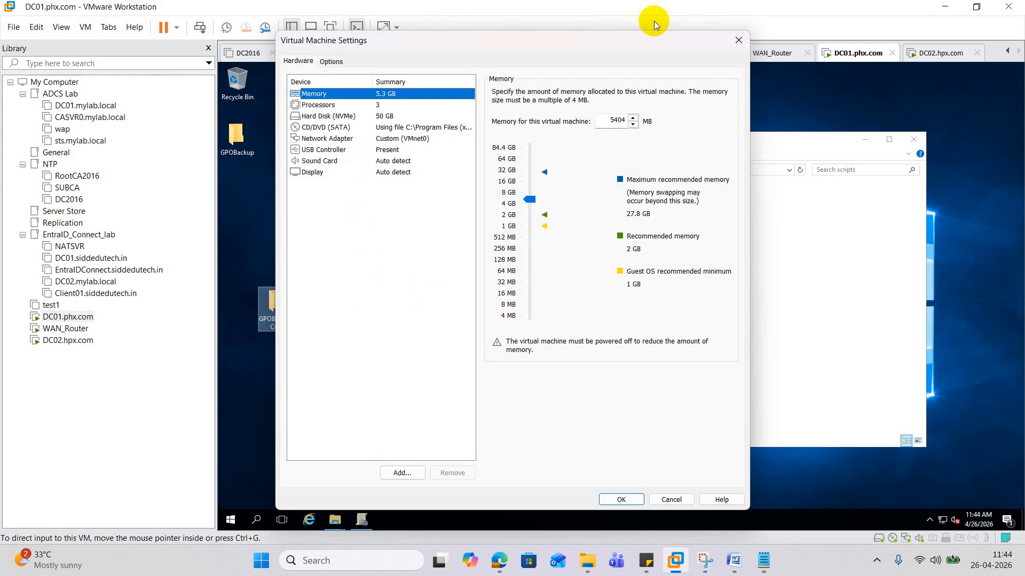
{"action": "left_click", "coordinate": [737, 42]}
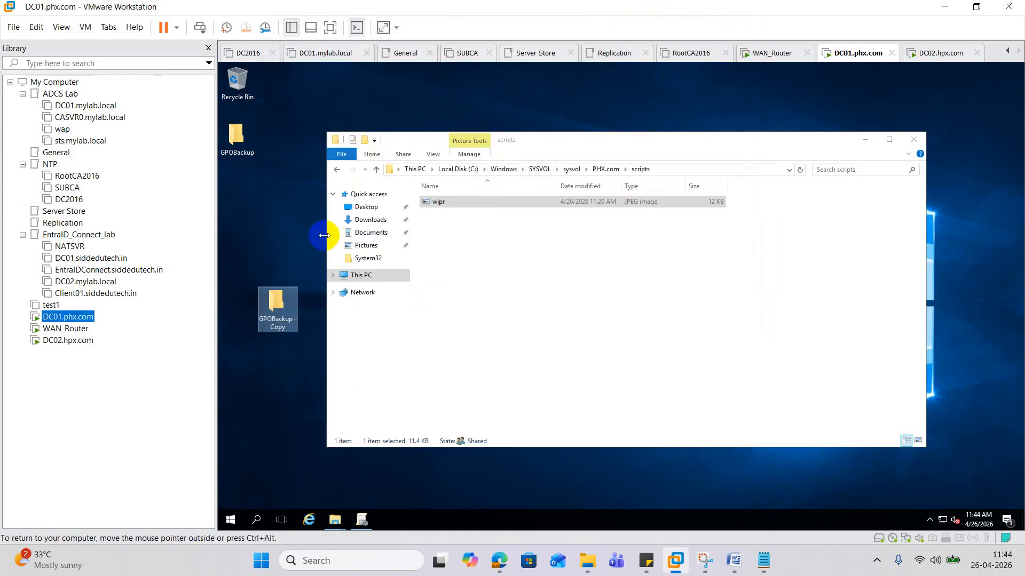
- Share GPOBackup with Everyone from its Properties Sharing tab, then close the dialogs
{"action": "right_click", "coordinate": [237, 141]}
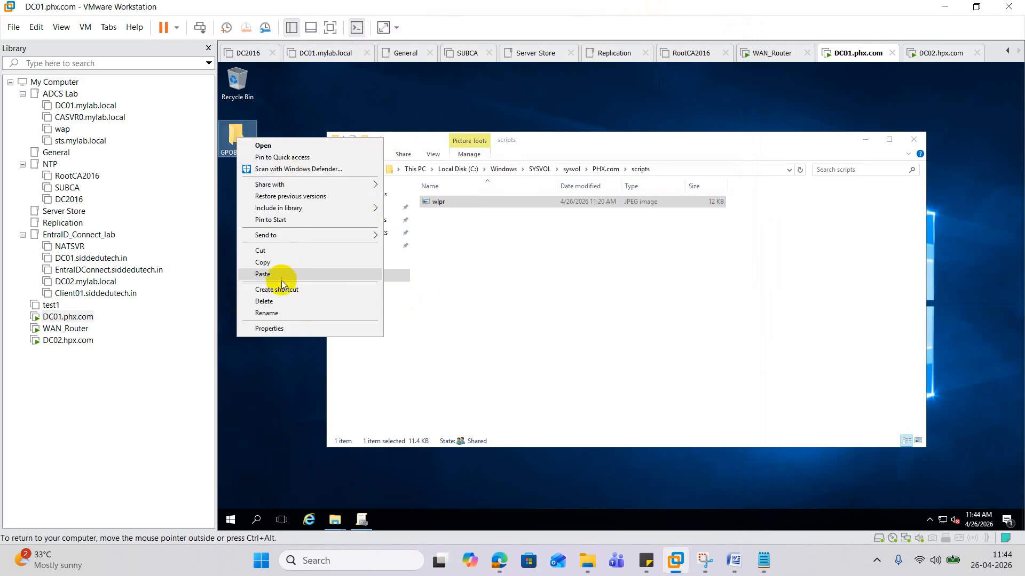
{"action": "left_click", "coordinate": [282, 329]}
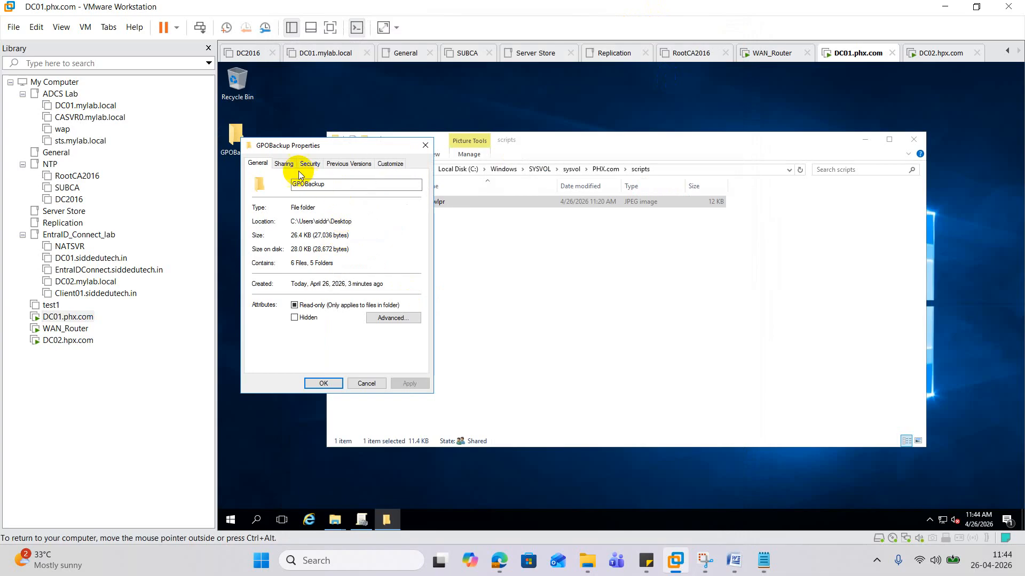
{"action": "left_click", "coordinate": [283, 164]}
{"action": "left_click", "coordinate": [274, 236]}
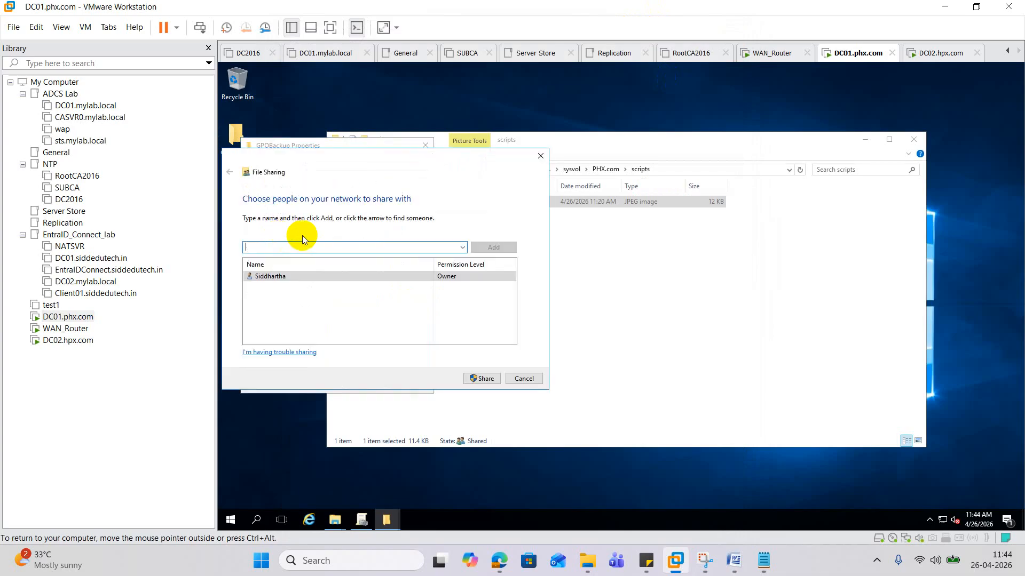
{"action": "left_click", "coordinate": [462, 247]}
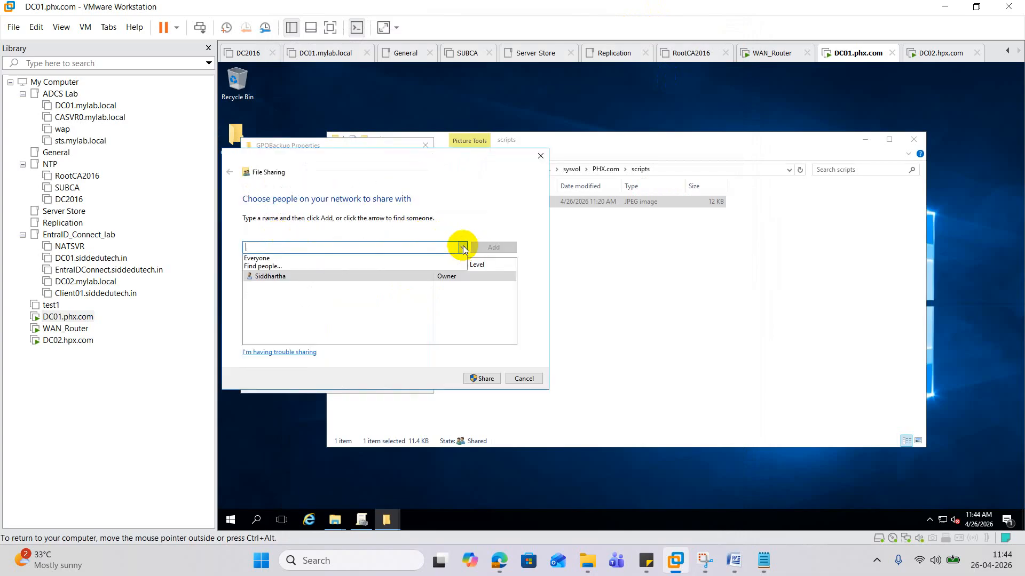
{"action": "left_click", "coordinate": [258, 258]}
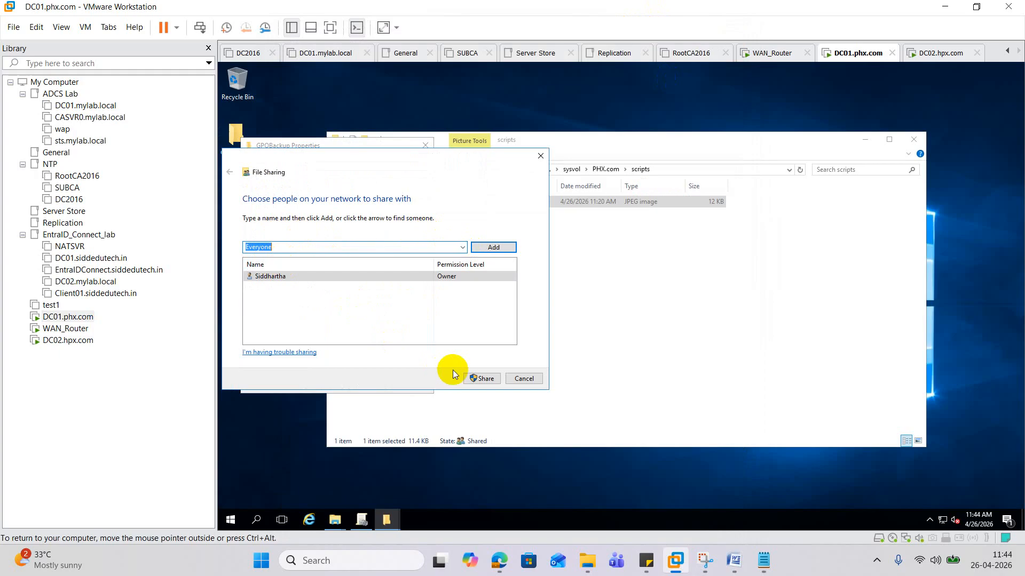
{"action": "left_click", "coordinate": [482, 378]}
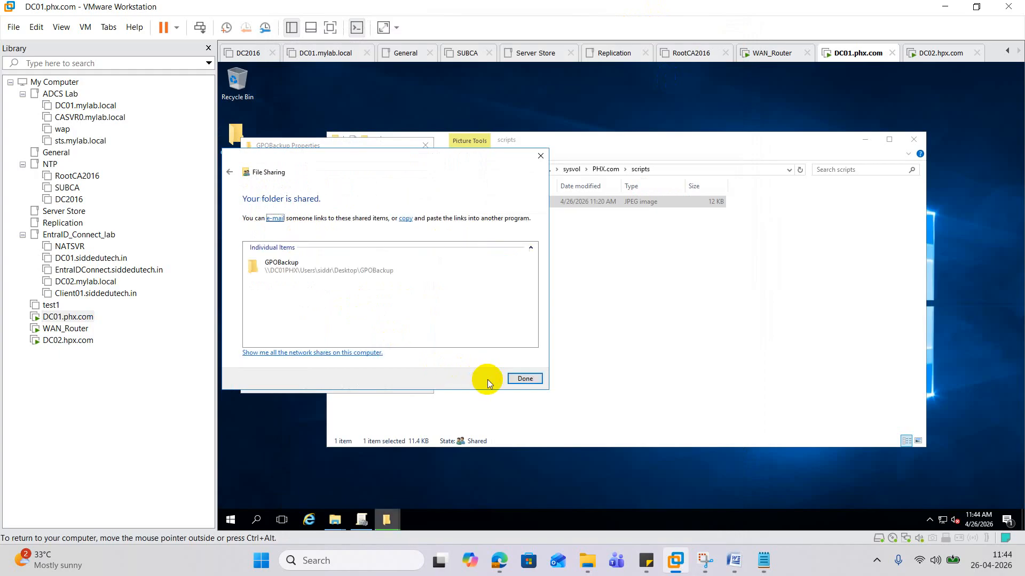
{"action": "left_click", "coordinate": [524, 379]}
{"action": "left_click", "coordinate": [322, 384]}
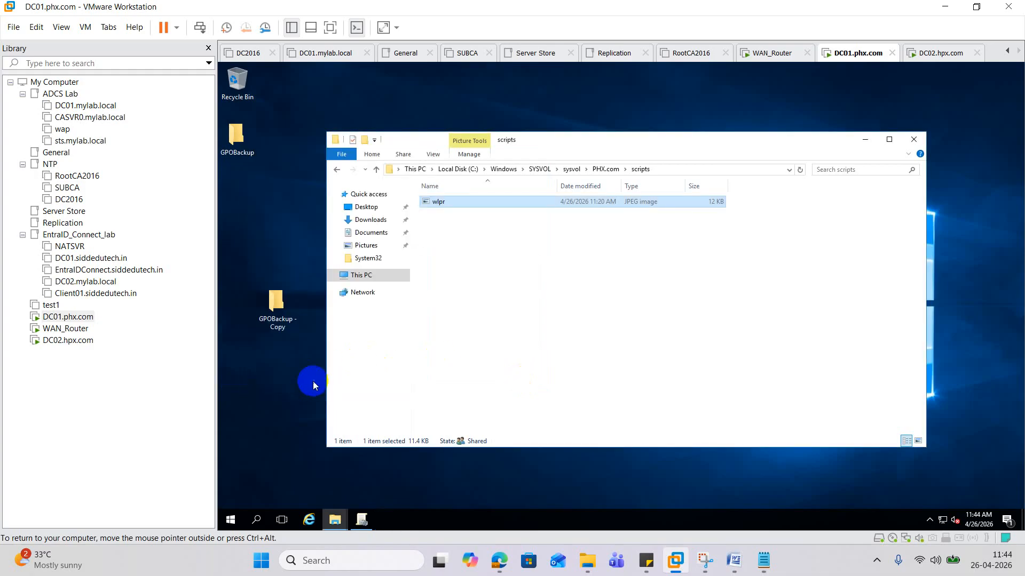
{"action": "left_click", "coordinate": [73, 341]}
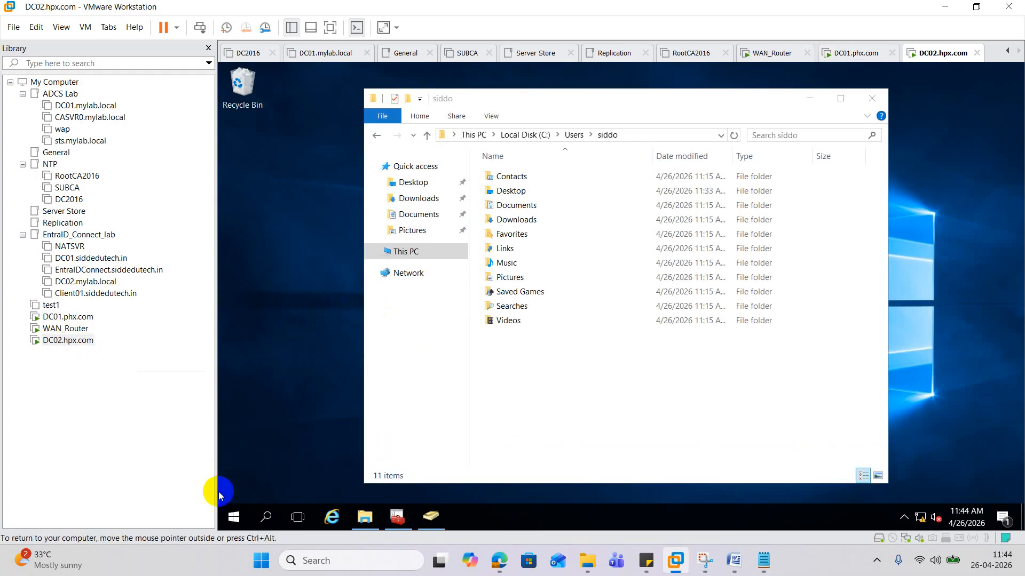
{"action": "right_click", "coordinate": [233, 516]}
{"action": "left_click", "coordinate": [300, 455]}
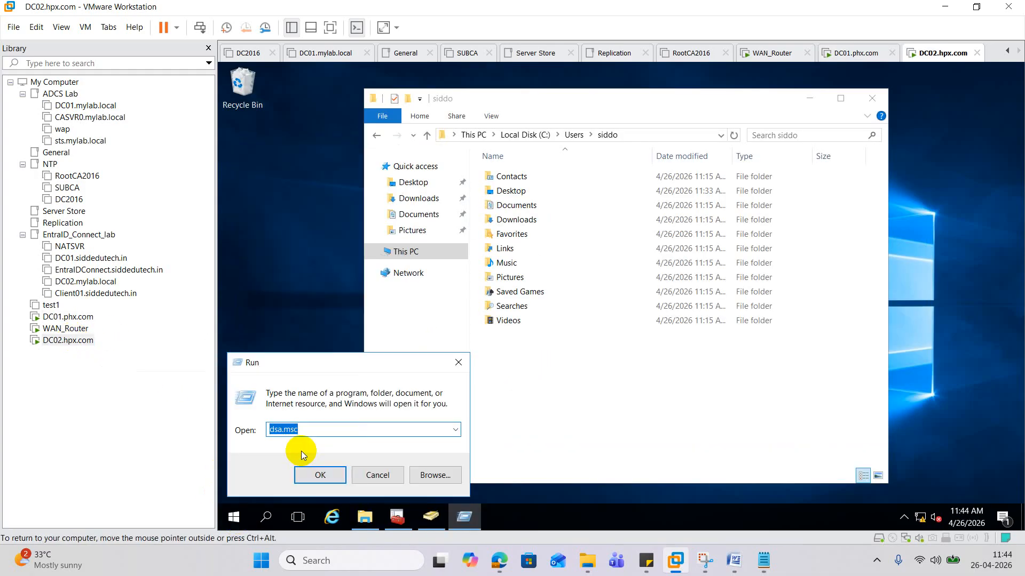
{"action": "type", "text": "\\\\dc01phx.com\\"}
{"action": "key", "text": "Return"}
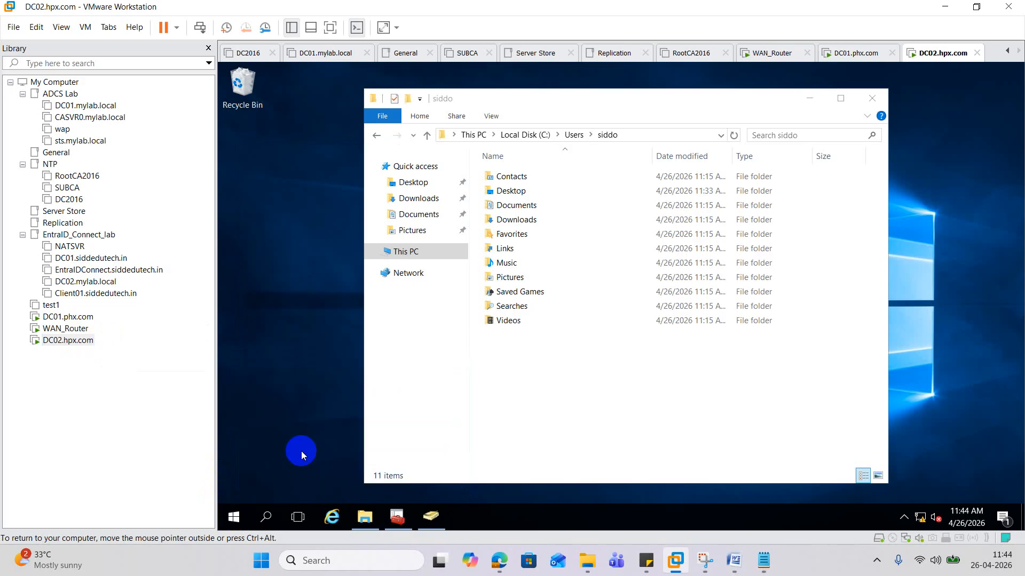
{"action": "left_click", "coordinate": [810, 99]}
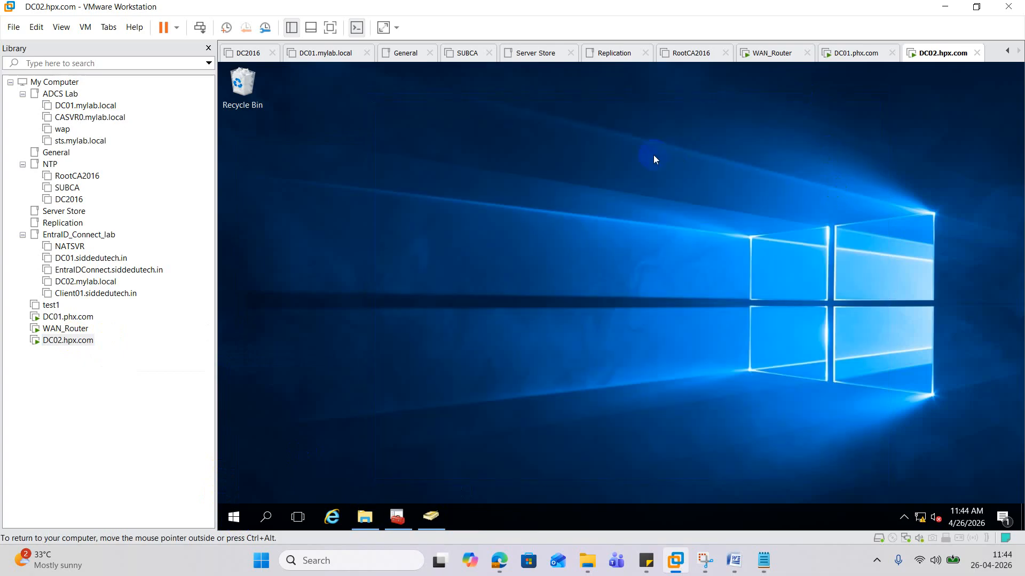
{"action": "left_click", "coordinate": [517, 141]}
{"action": "left_click", "coordinate": [80, 317]}
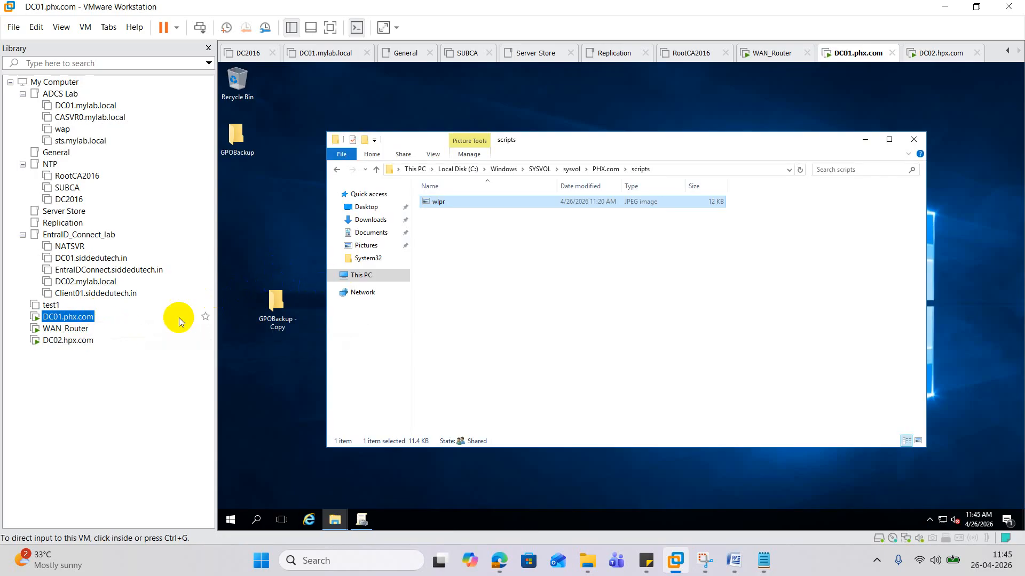
- On DC01, launch the VMware Tools installer from DVD Drive (D:) and approve the UAC prompt
{"action": "left_click", "coordinate": [300, 489]}
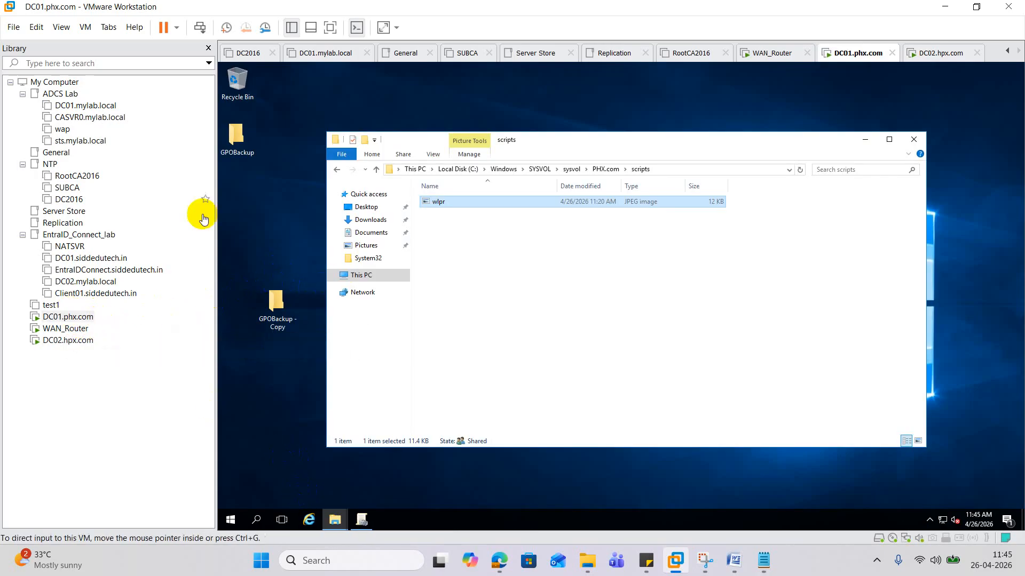
{"action": "double_click", "coordinate": [237, 81]}
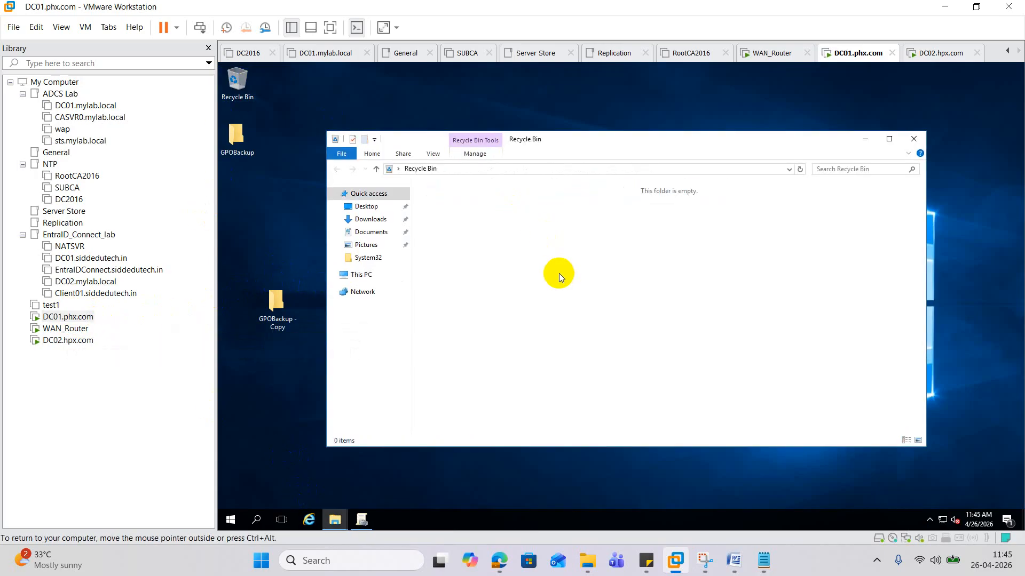
{"action": "left_click", "coordinate": [360, 209]}
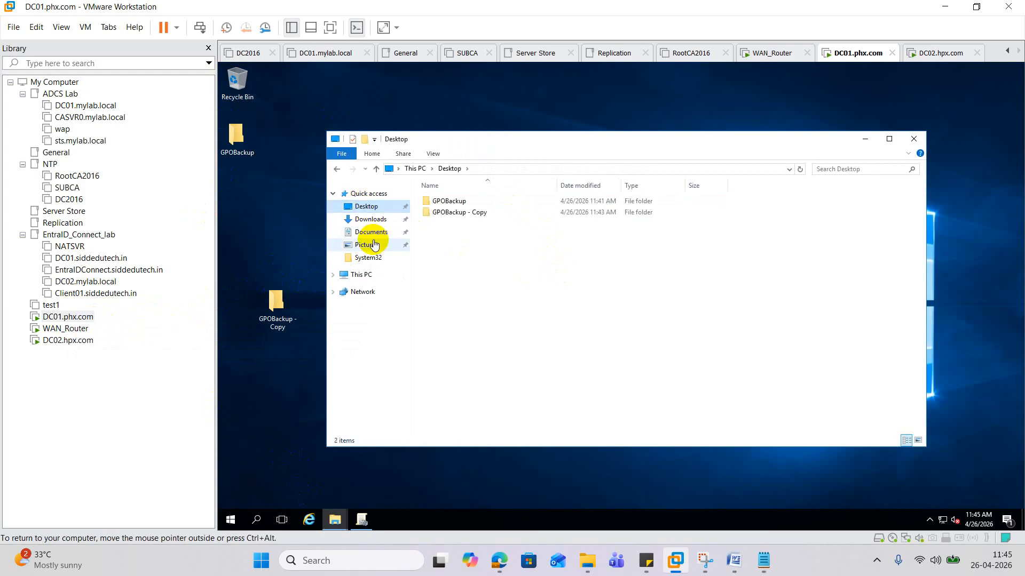
{"action": "left_click", "coordinate": [367, 274]}
{"action": "left_click", "coordinate": [587, 291]}
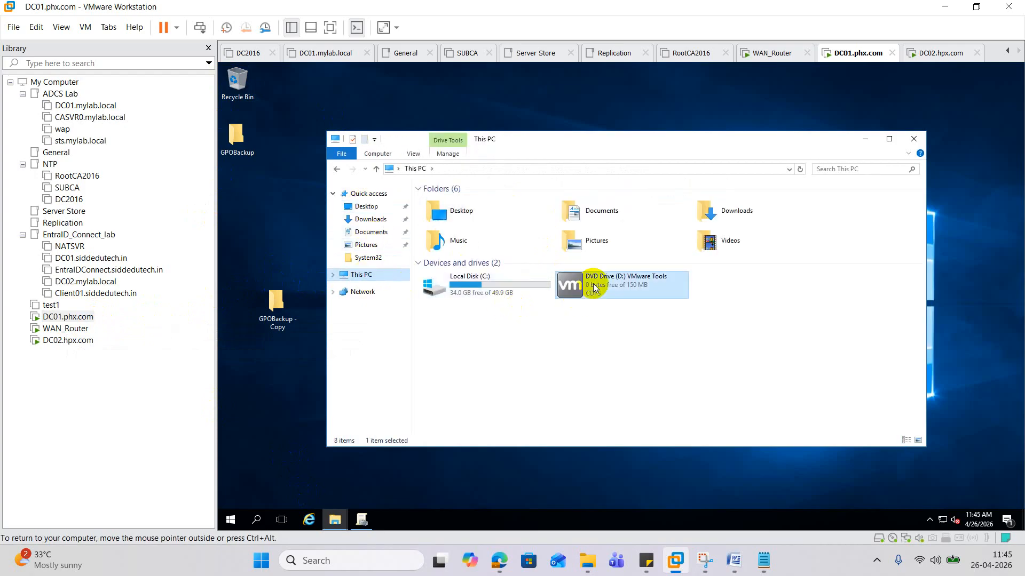
{"action": "double_click", "coordinate": [594, 284]}
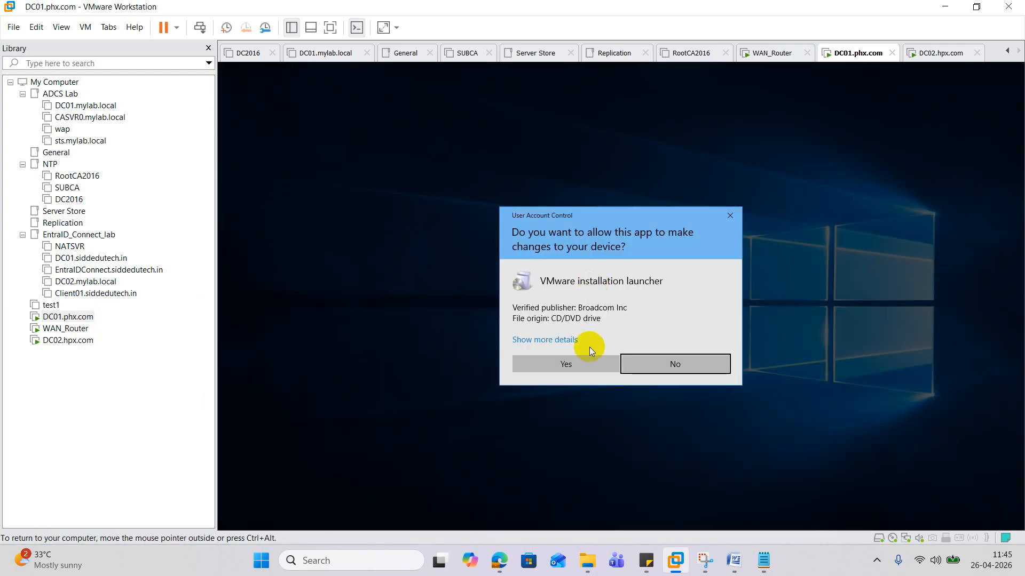
{"action": "left_click", "coordinate": [581, 365]}
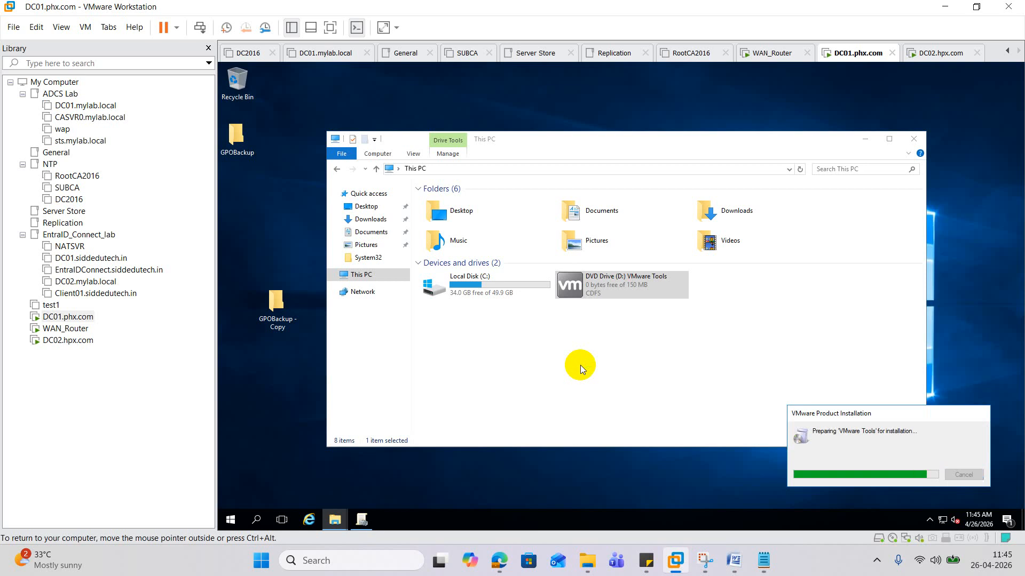
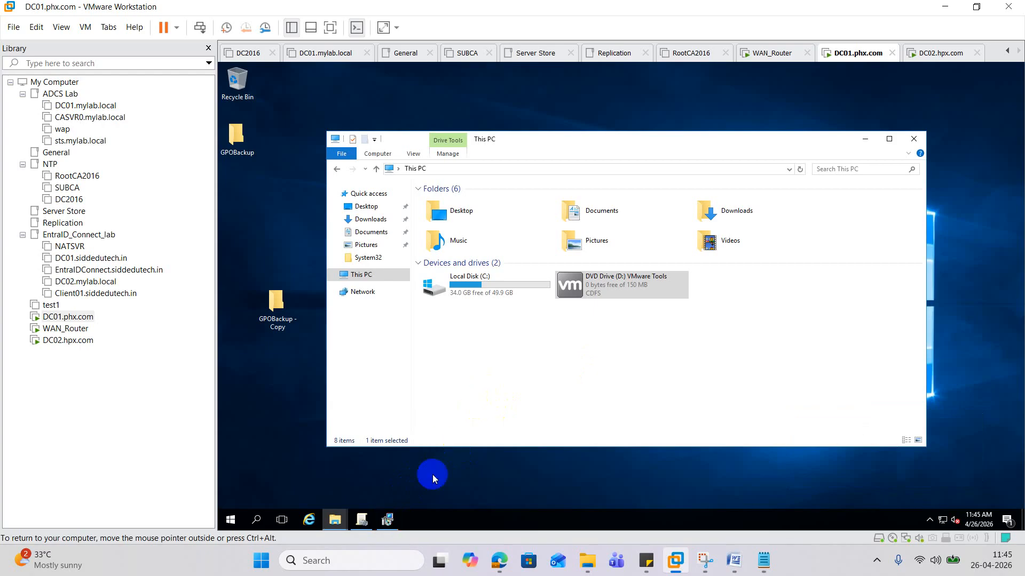
- Run VMware Tools setup on DC01 as a Modify through Custom Setup, apply the change and finish
{"action": "left_click", "coordinate": [389, 516]}
{"action": "left_click", "coordinate": [685, 375]}
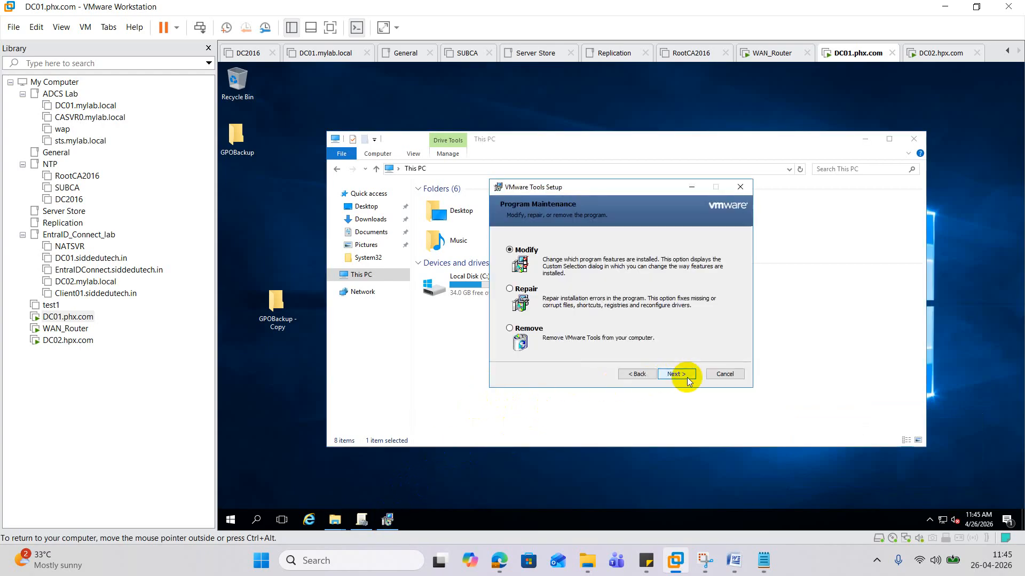
{"action": "left_click", "coordinate": [687, 376]}
{"action": "left_click", "coordinate": [687, 376]}
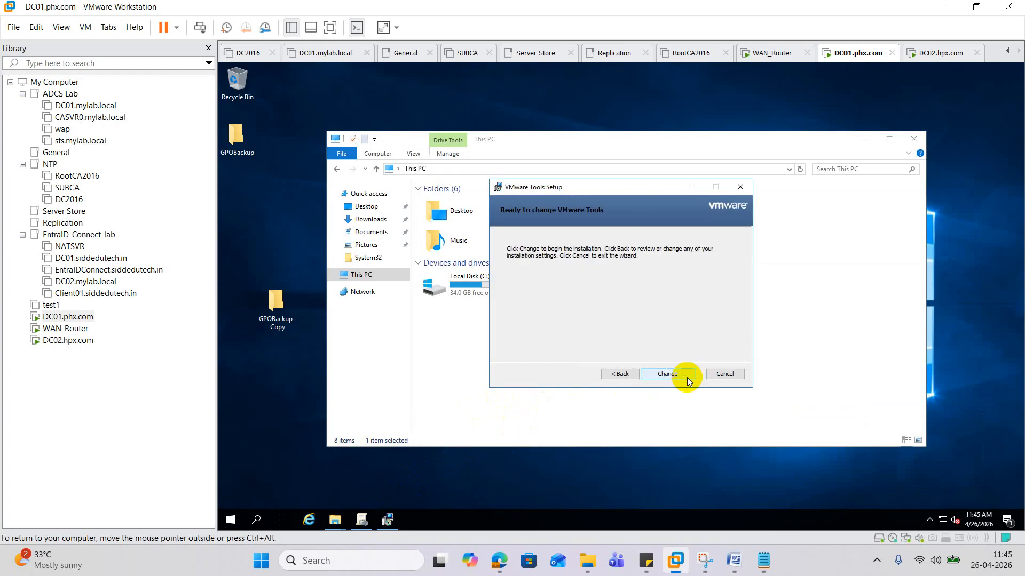
{"action": "left_click", "coordinate": [614, 375]}
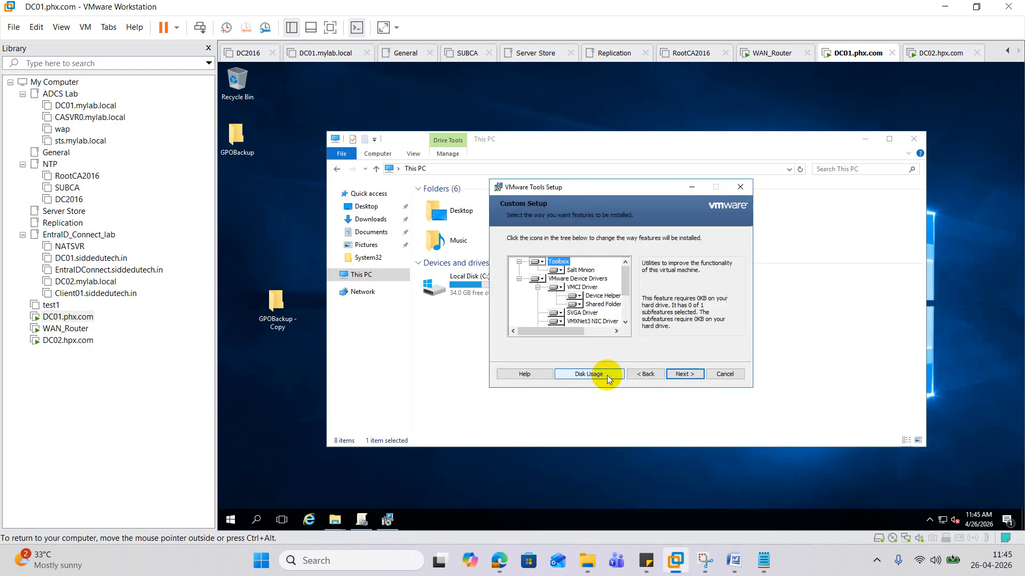
{"action": "left_click", "coordinate": [682, 374]}
{"action": "left_click", "coordinate": [682, 373]}
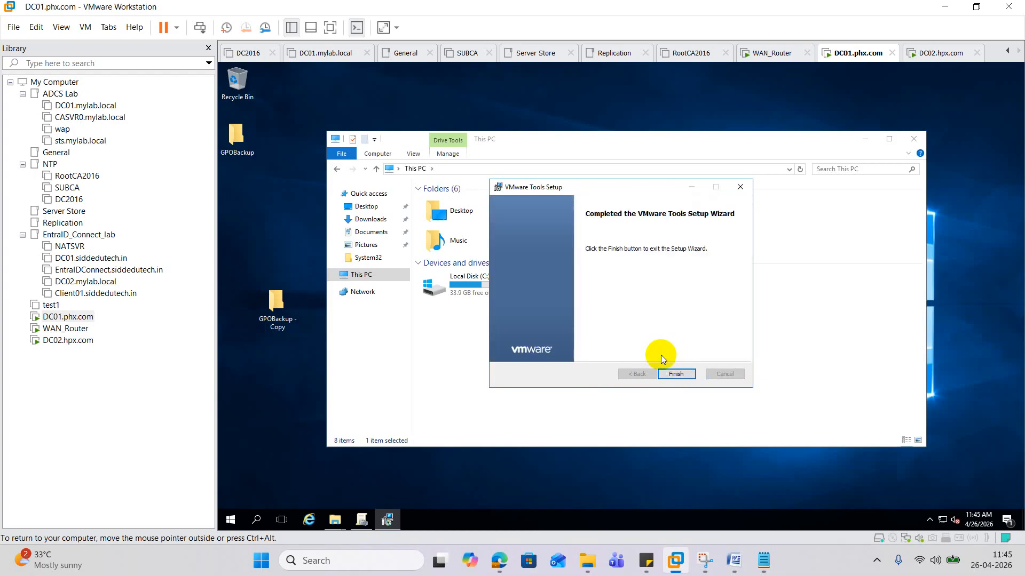
{"action": "left_click", "coordinate": [676, 374]}
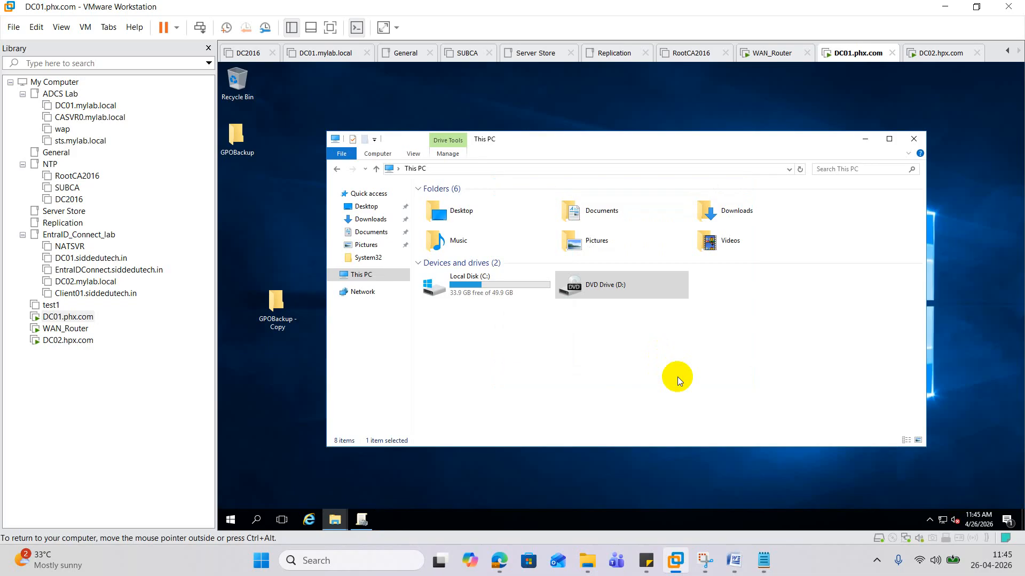
- Copy GPOBackup on DC01, then try pasting it on DC02 and dismiss the DC01 network name error
{"action": "right_click", "coordinate": [240, 135]}
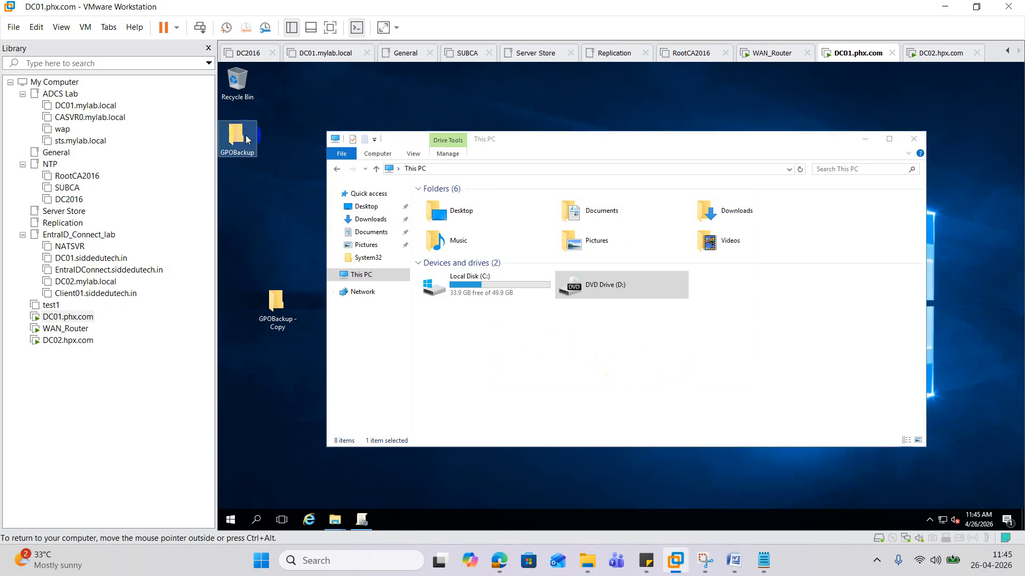
{"action": "left_click", "coordinate": [283, 260]}
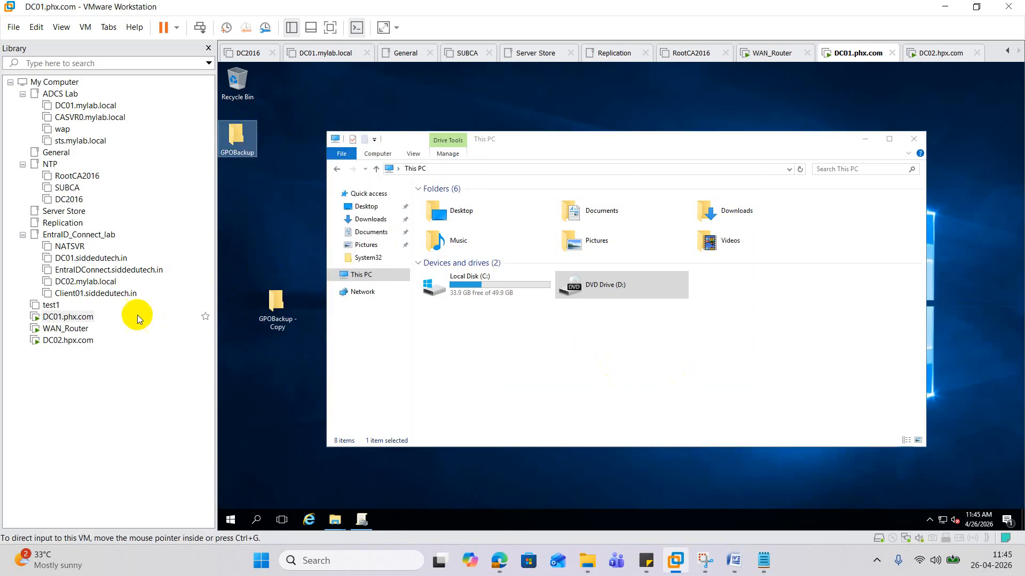
{"action": "left_click", "coordinate": [68, 339]}
{"action": "left_click", "coordinate": [266, 288]}
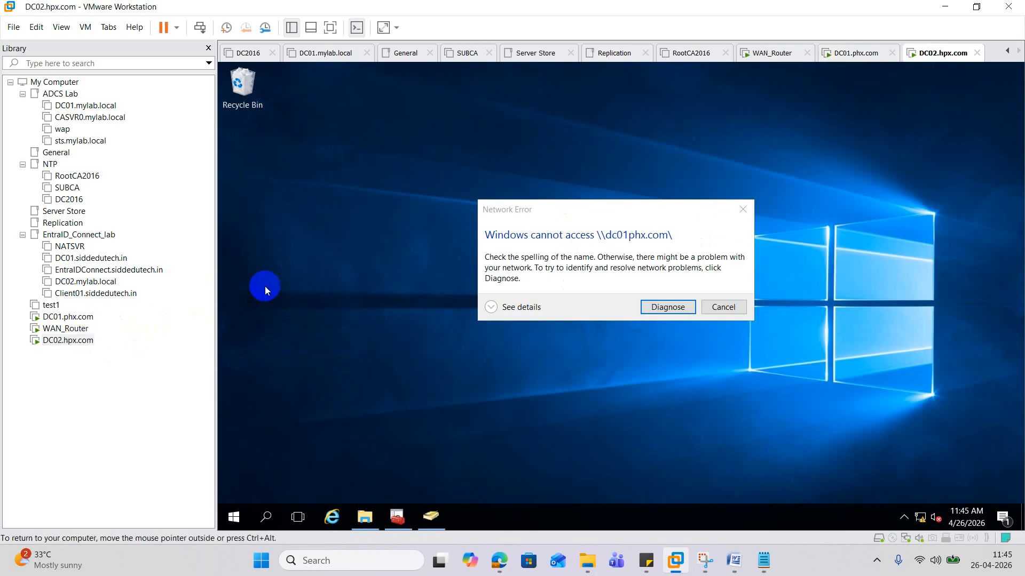
{"action": "right_click", "coordinate": [308, 230]}
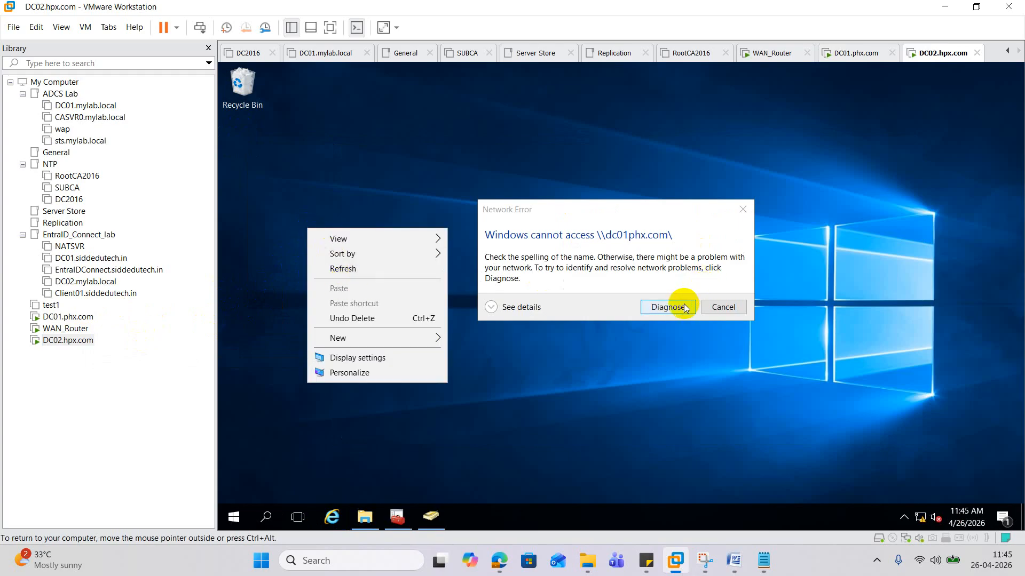
{"action": "left_click", "coordinate": [751, 208]}
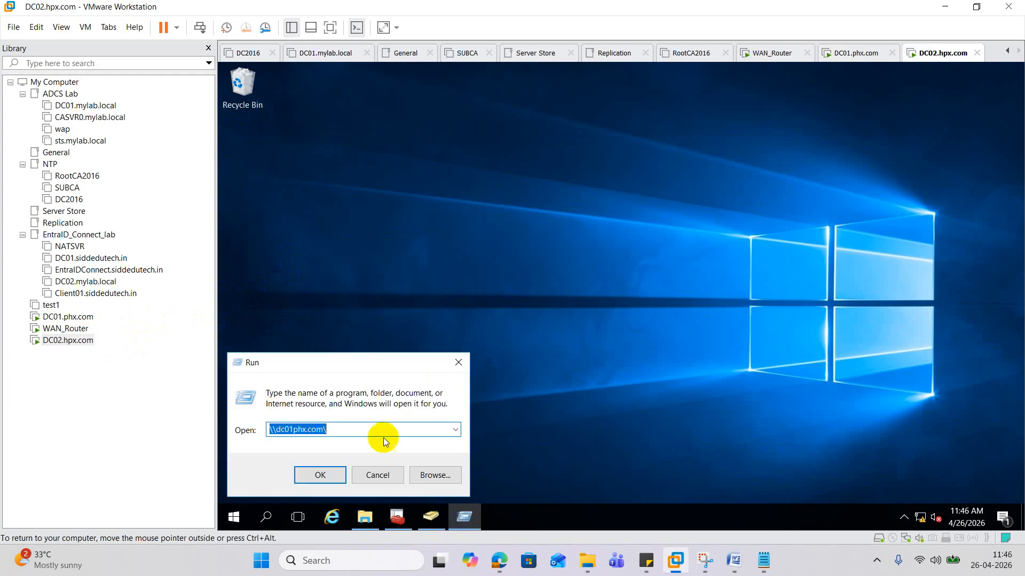
{"action": "left_click", "coordinate": [360, 427]}
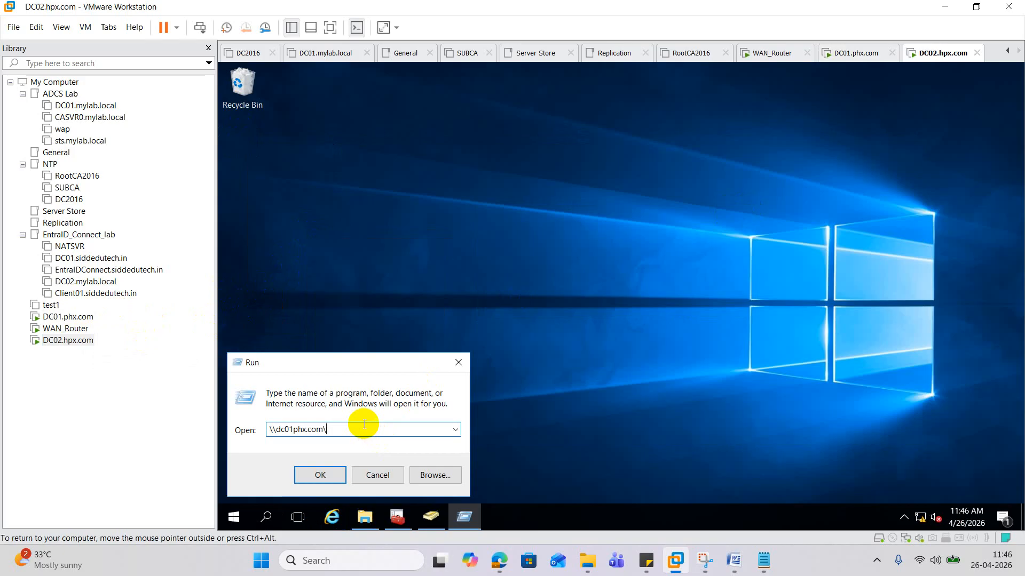
- Check GPOBackup's share path in its Sharing properties on DC01, then run the trimmed \\dc01phx\ path on DC02
{"action": "left_click", "coordinate": [75, 318]}
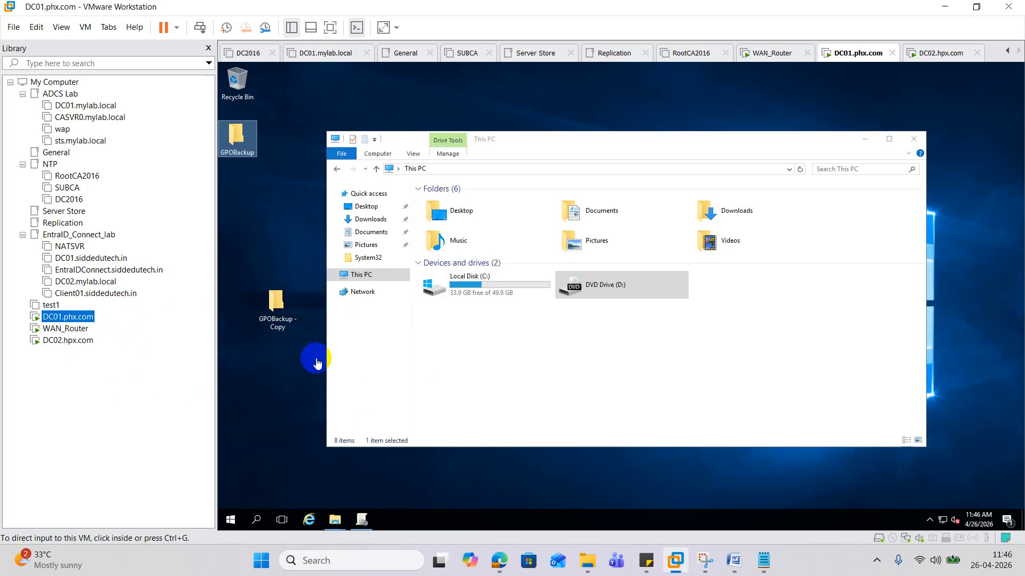
{"action": "right_click", "coordinate": [232, 521]}
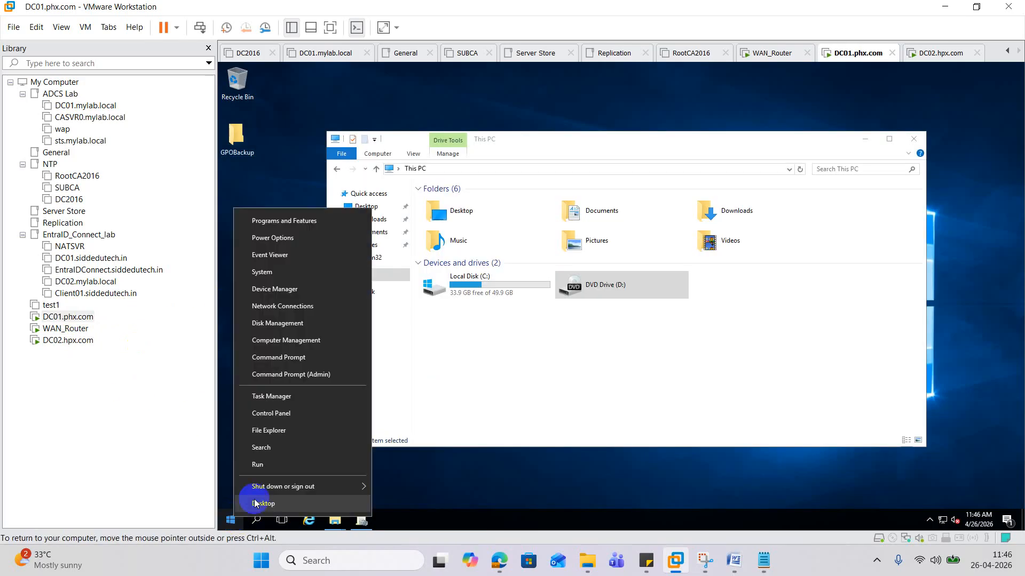
{"action": "left_click", "coordinate": [284, 460]}
{"action": "left_click", "coordinate": [280, 319]}
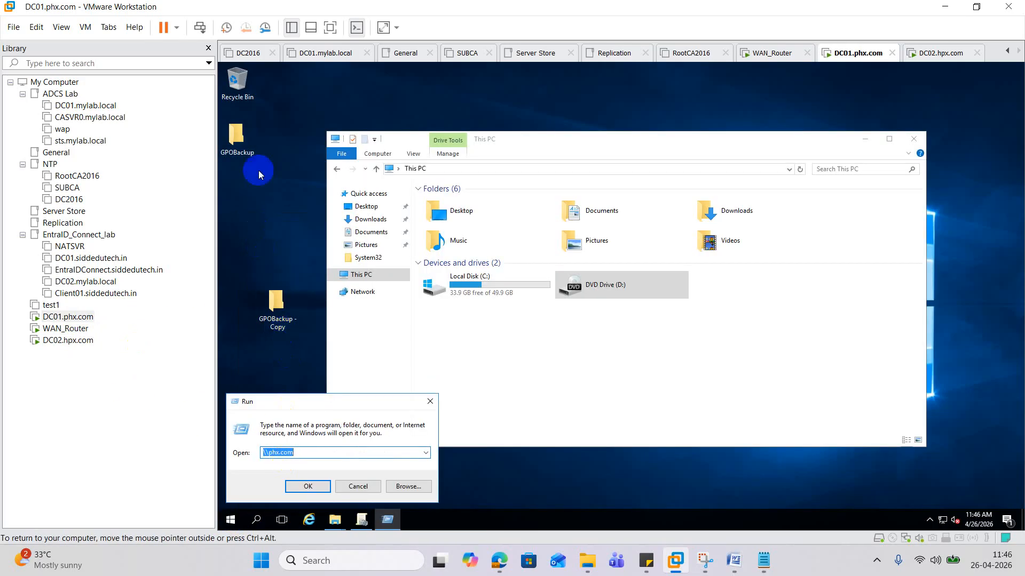
{"action": "right_click", "coordinate": [235, 135]}
{"action": "left_click", "coordinate": [277, 325]}
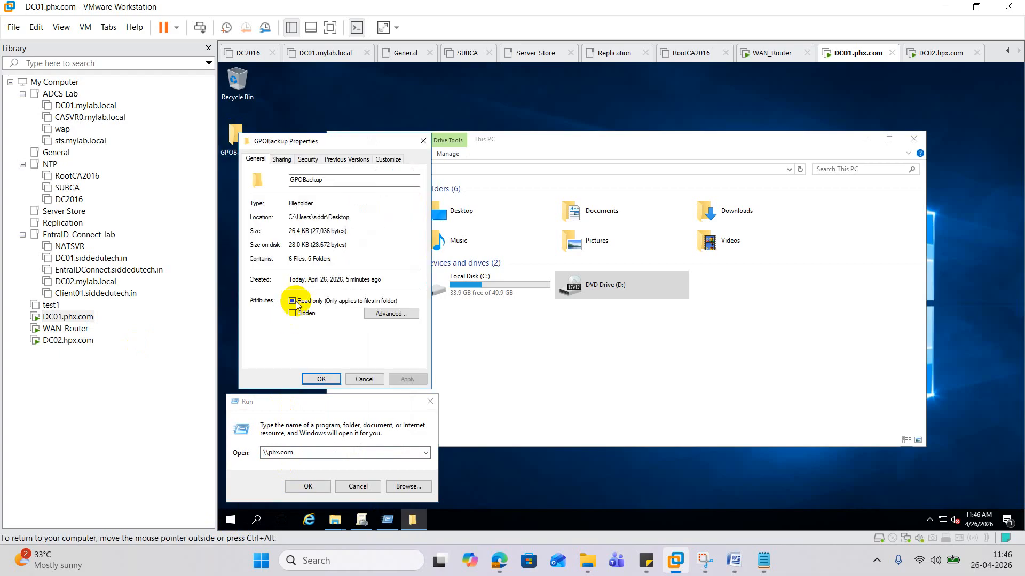
{"action": "left_click", "coordinate": [280, 160]}
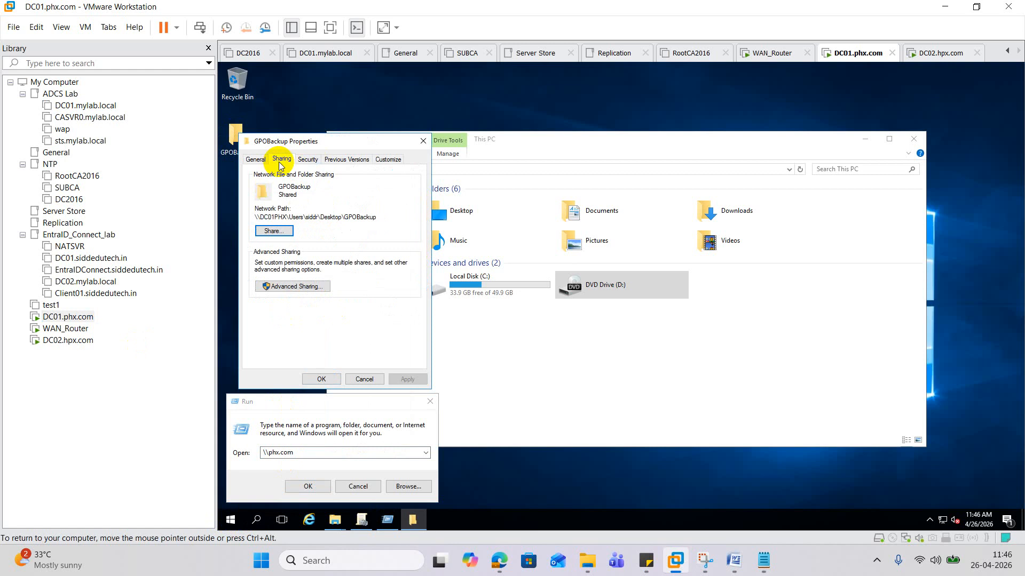
{"action": "left_click", "coordinate": [84, 340]}
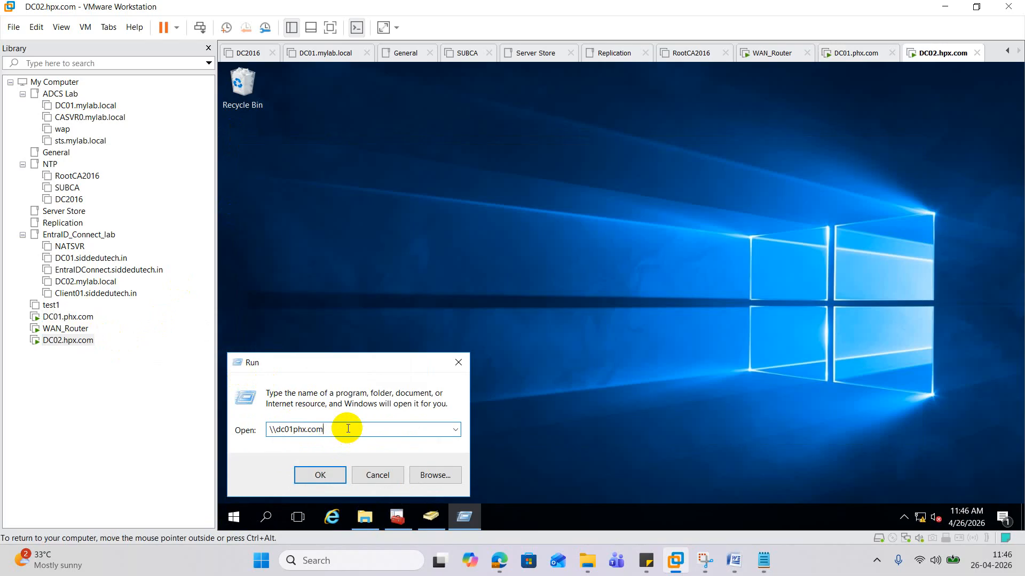
{"action": "key", "text": "BackSpace"}
{"action": "key", "text": "BackSpace"}
{"action": "key", "text": "BackSpace"}
{"action": "key", "text": "Return"}
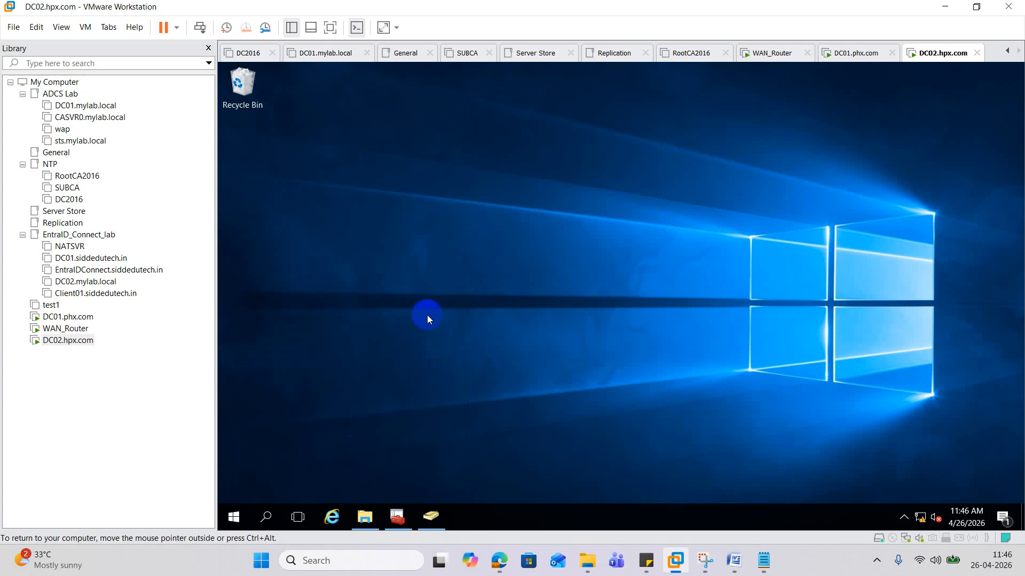
- Open \\10.10.10.10 from DC02, check and refresh the empty Users share, then return to DC01
{"action": "left_click", "coordinate": [744, 210]}
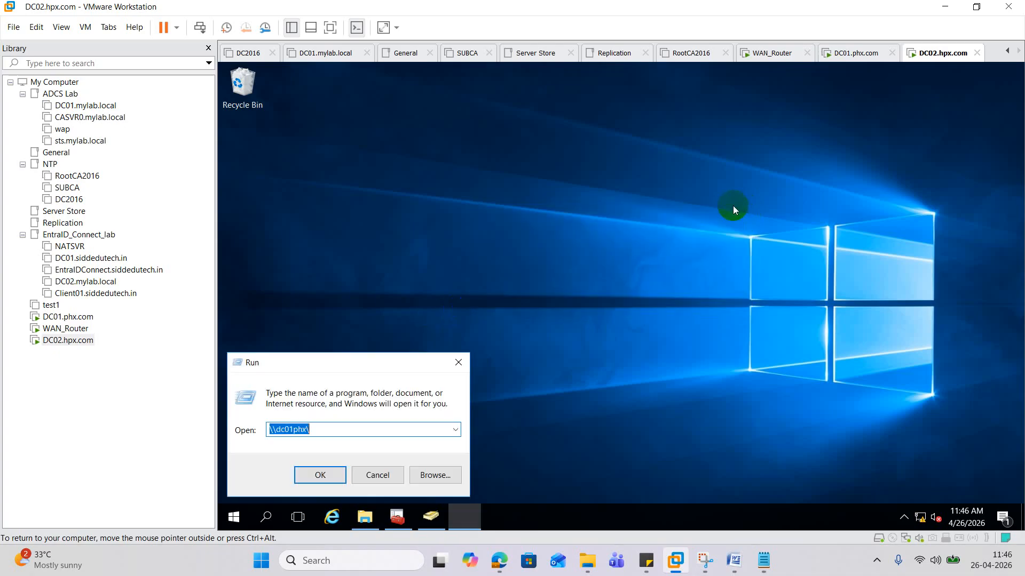
{"action": "type", "text": "\\\\10.10.1"}
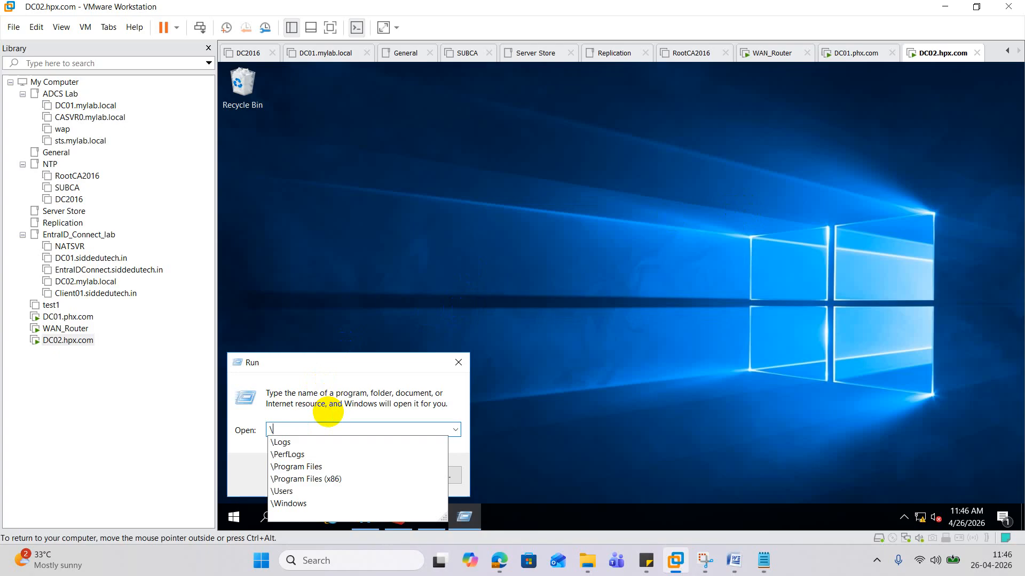
{"action": "type", "text": "0.10"}
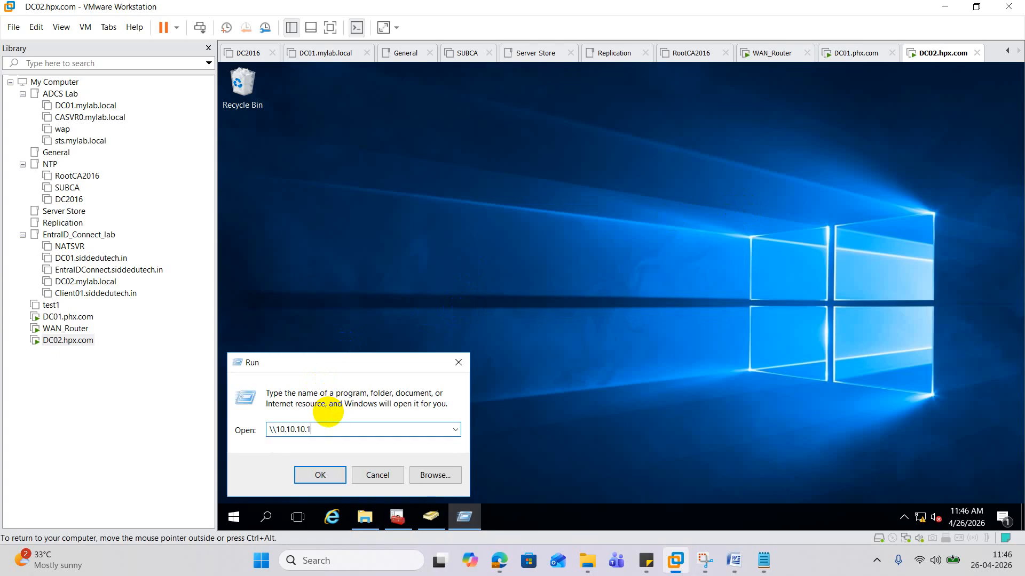
{"action": "key", "text": "Return"}
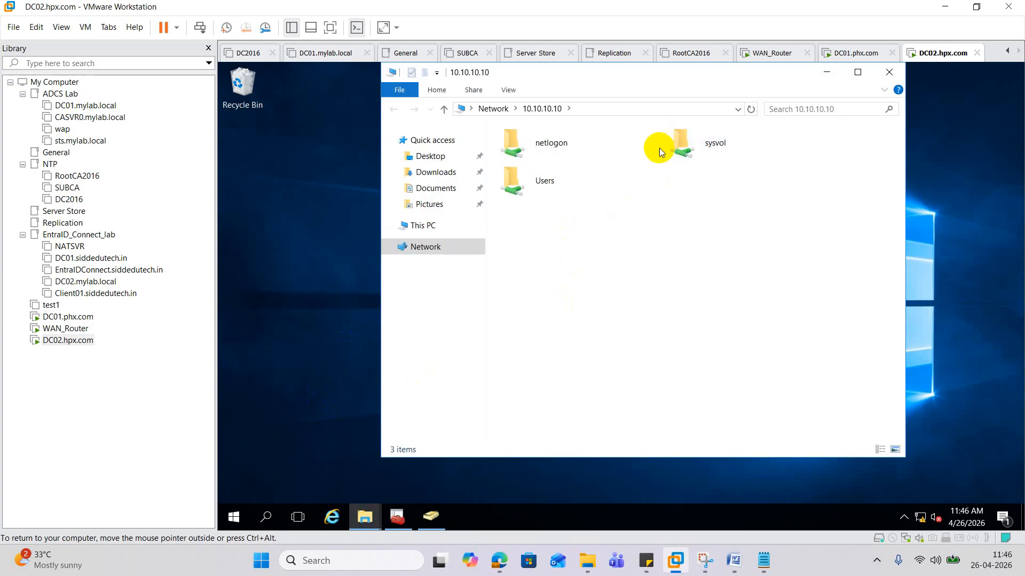
{"action": "double_click", "coordinate": [546, 179]}
{"action": "right_click", "coordinate": [559, 161]}
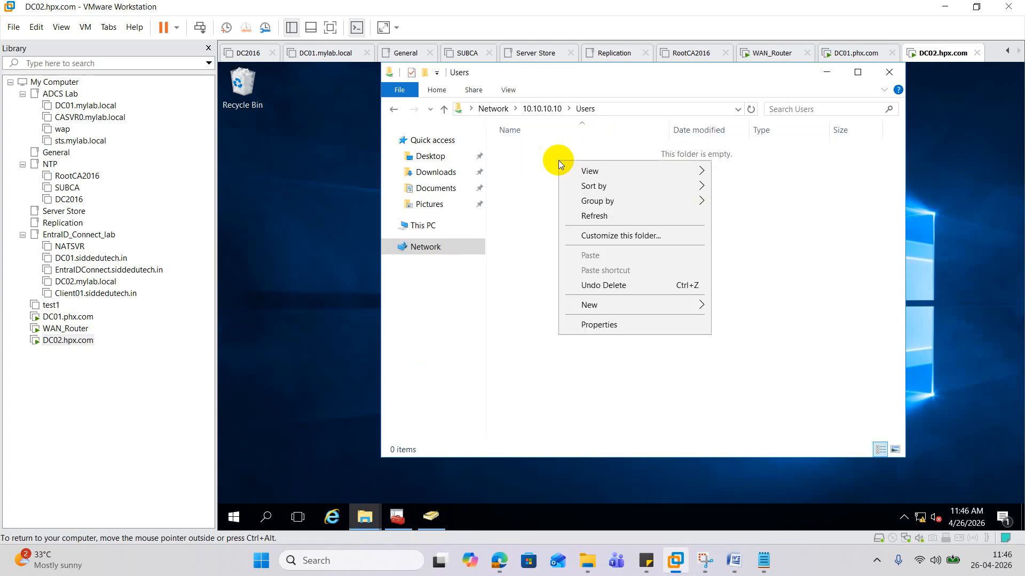
{"action": "left_click", "coordinate": [606, 217]}
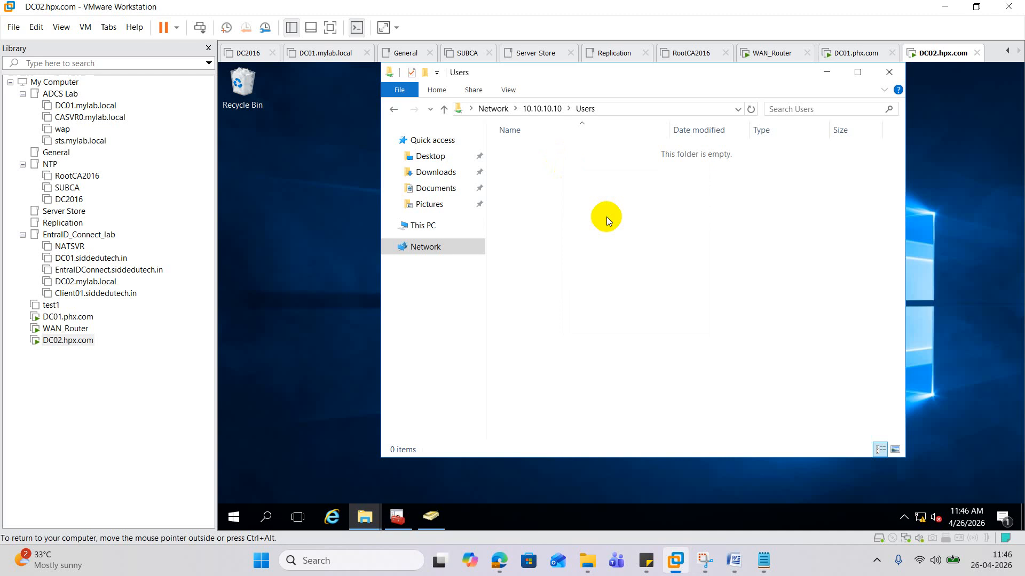
{"action": "left_click", "coordinate": [538, 108]}
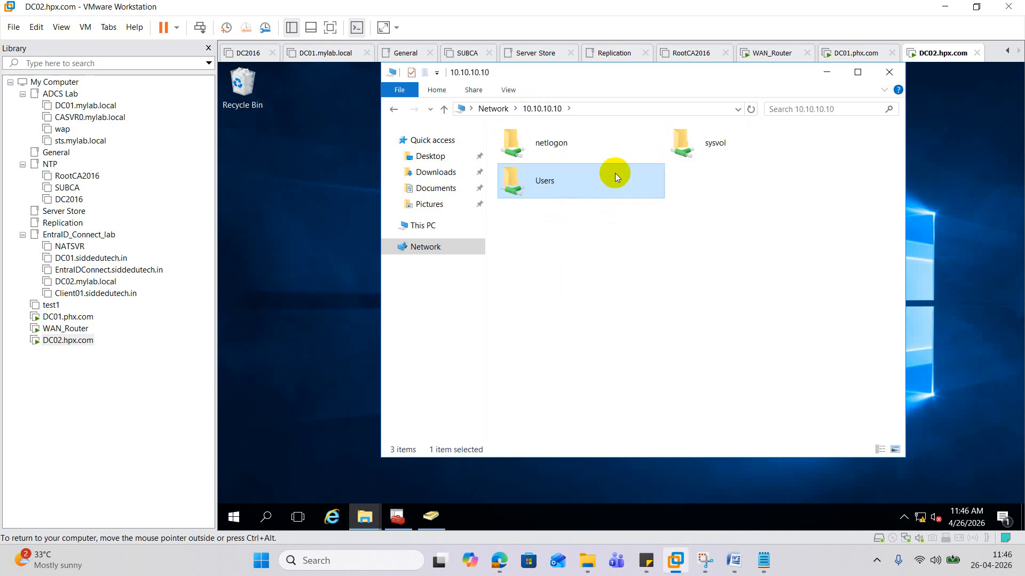
{"action": "left_click", "coordinate": [68, 316]}
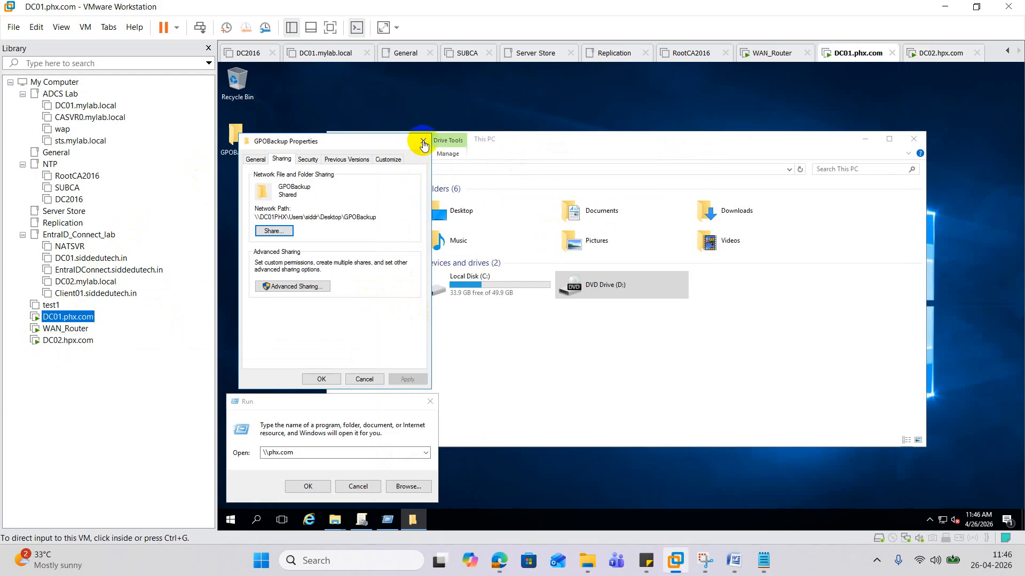
- Copy GPOBackup on DC01, pasting a duplicate on the desktop, and browse into C:\Windows
{"action": "left_click", "coordinate": [422, 143]}
{"action": "right_click", "coordinate": [237, 135]}
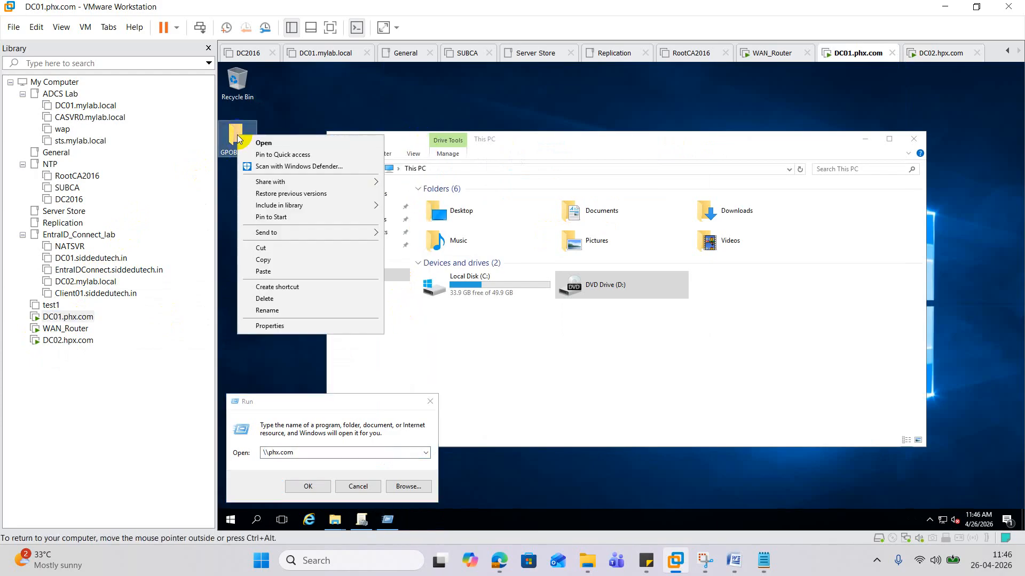
{"action": "left_click", "coordinate": [270, 260]}
{"action": "key", "text": "ctrl+v"}
{"action": "left_click", "coordinate": [626, 374]}
{"action": "left_click", "coordinate": [508, 293]}
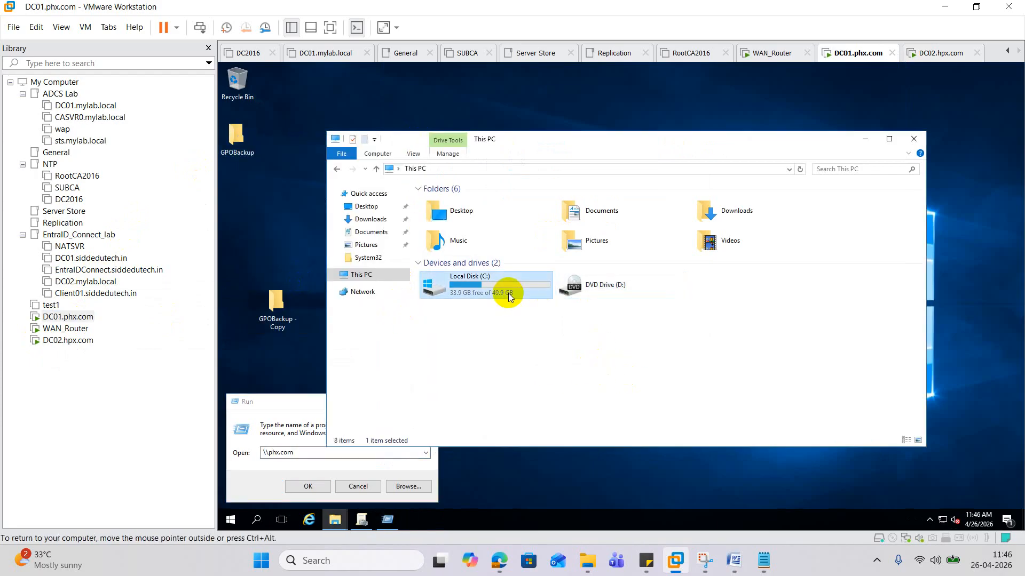
{"action": "double_click", "coordinate": [508, 293]}
{"action": "double_click", "coordinate": [445, 256]}
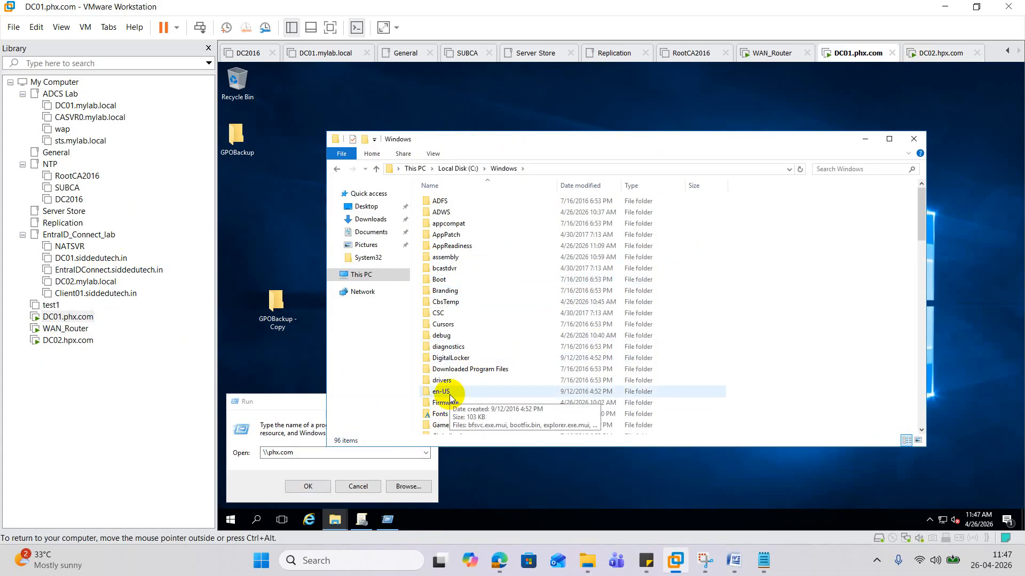
- Paste GPOBackup into SYSVOL\sysvol\PHX.com\scripts with admin permission, then try netlogon from DC02
{"action": "left_click", "coordinate": [448, 347]}
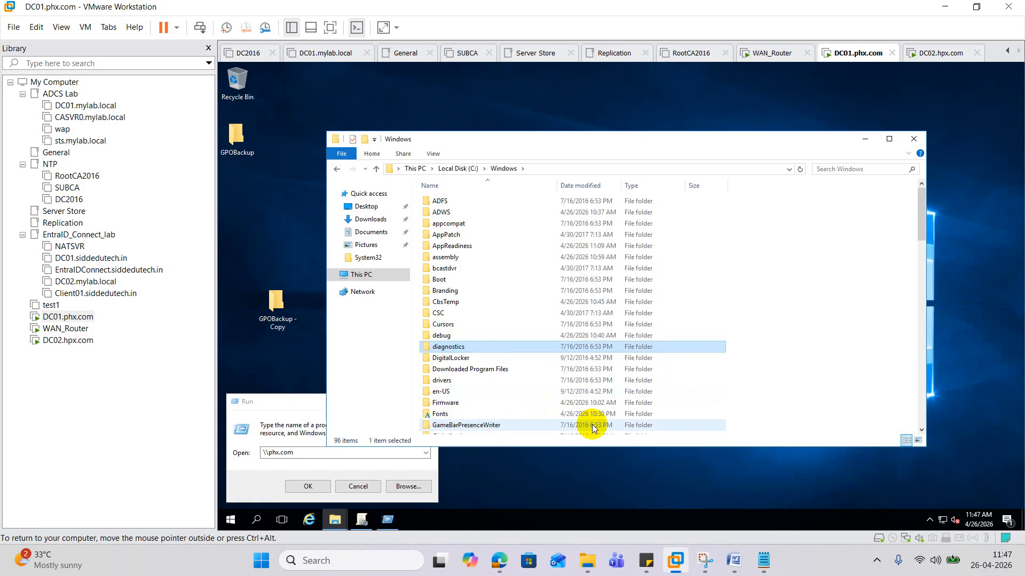
{"action": "type", "text": "sys"}
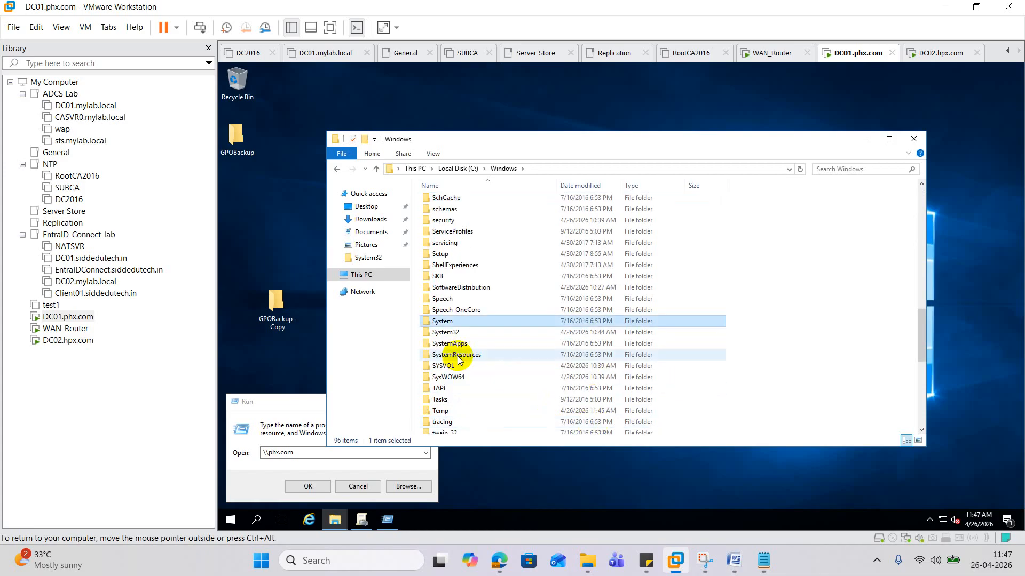
{"action": "double_click", "coordinate": [449, 366]}
{"action": "double_click", "coordinate": [439, 235]}
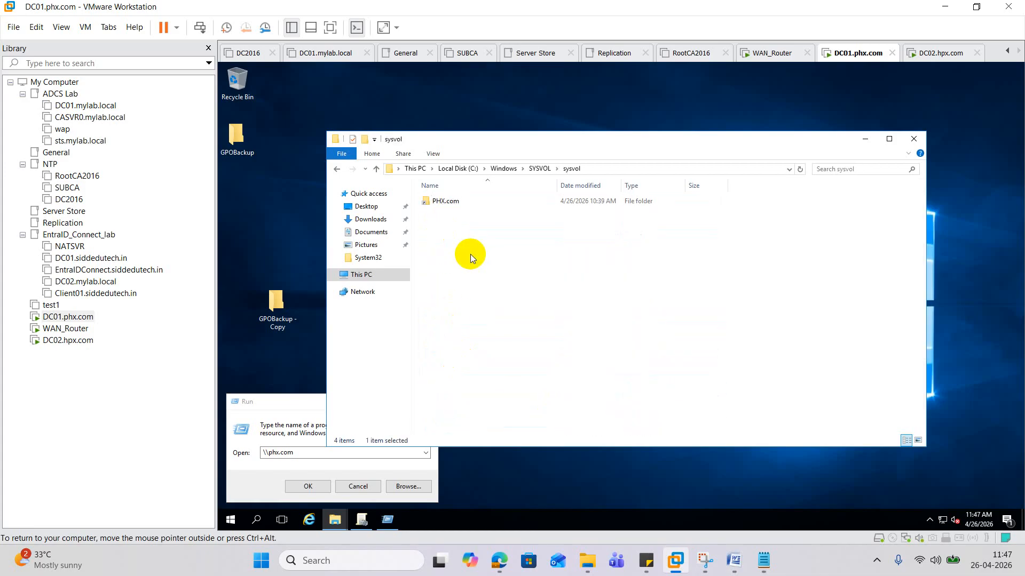
{"action": "double_click", "coordinate": [452, 208]}
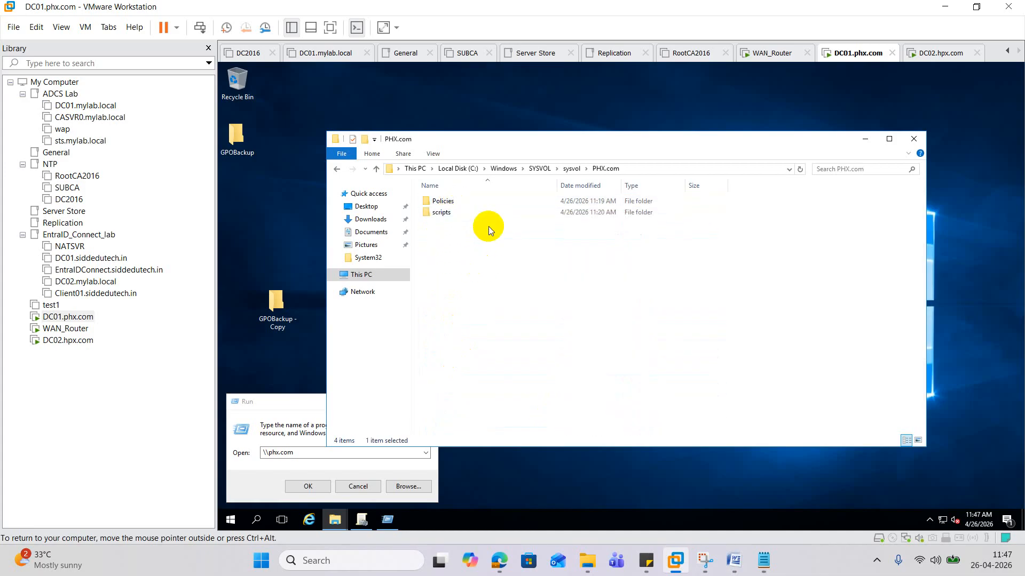
{"action": "double_click", "coordinate": [445, 213]}
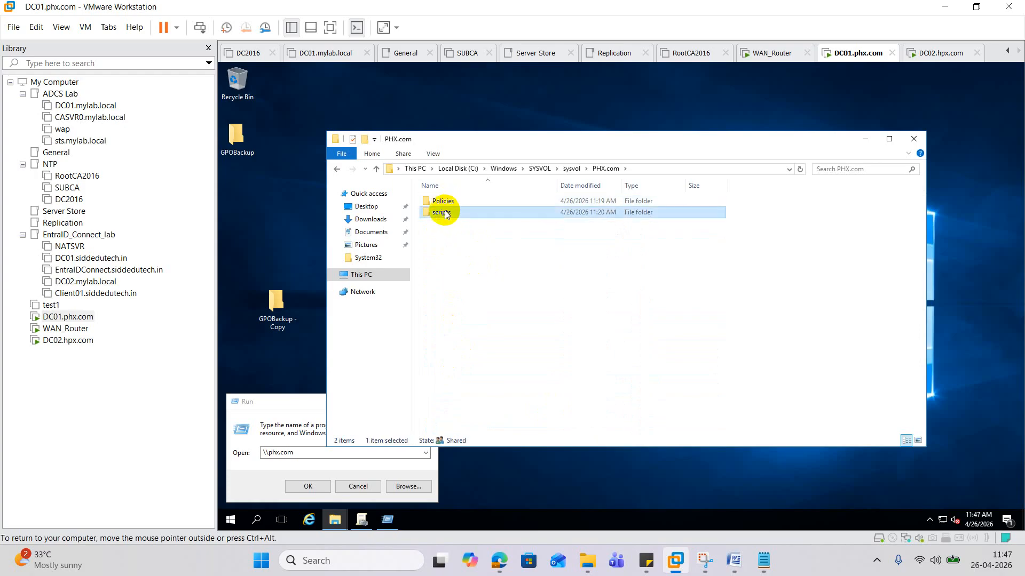
{"action": "right_click", "coordinate": [474, 252]}
{"action": "left_click", "coordinate": [526, 328]}
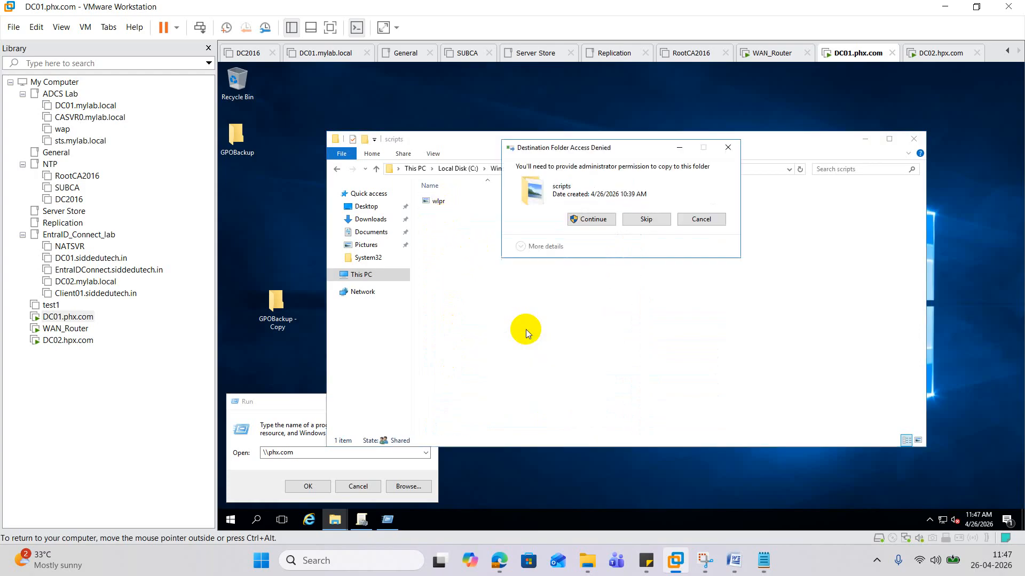
{"action": "left_click", "coordinate": [591, 220]}
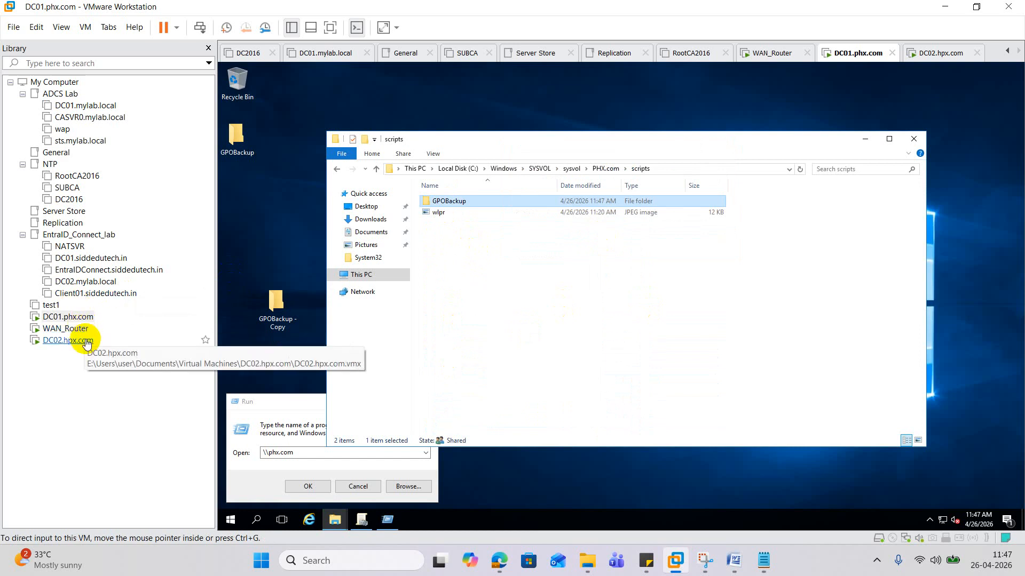
{"action": "left_click", "coordinate": [68, 339]}
{"action": "left_click", "coordinate": [565, 151]}
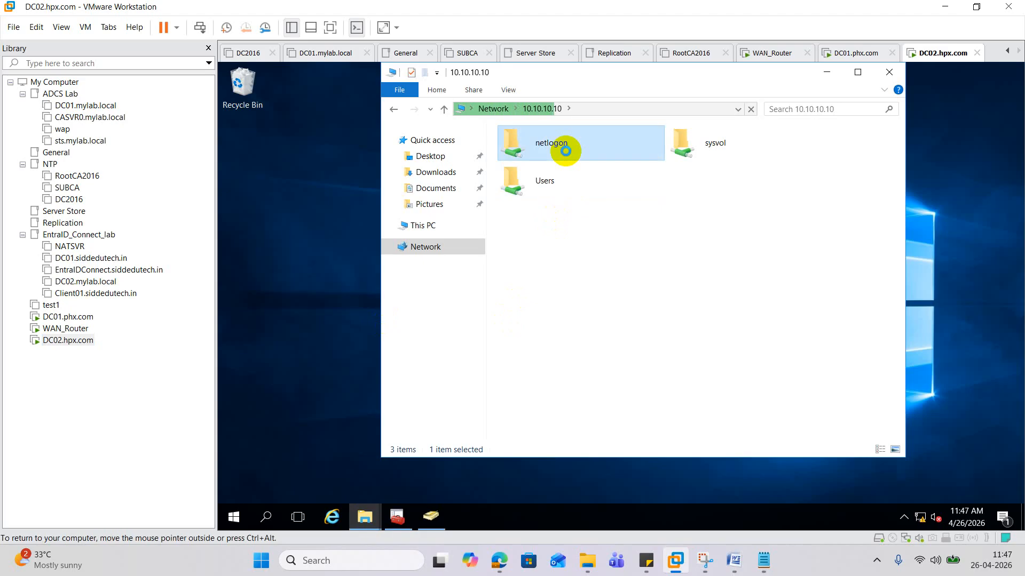
- Paste GPOBackup into the root of DC01's C: drive
{"action": "left_click", "coordinate": [92, 317]}
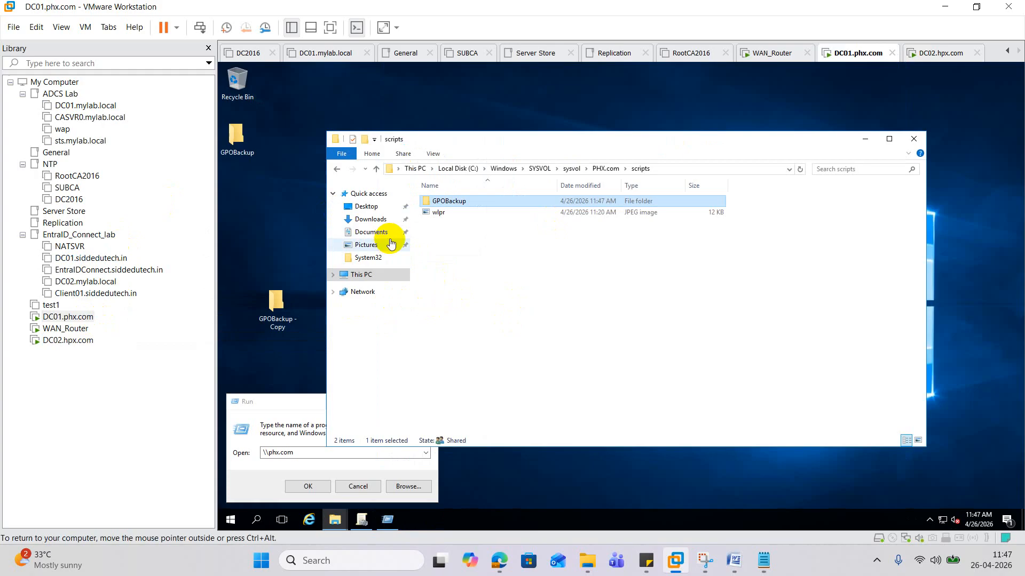
{"action": "left_click", "coordinate": [368, 276]}
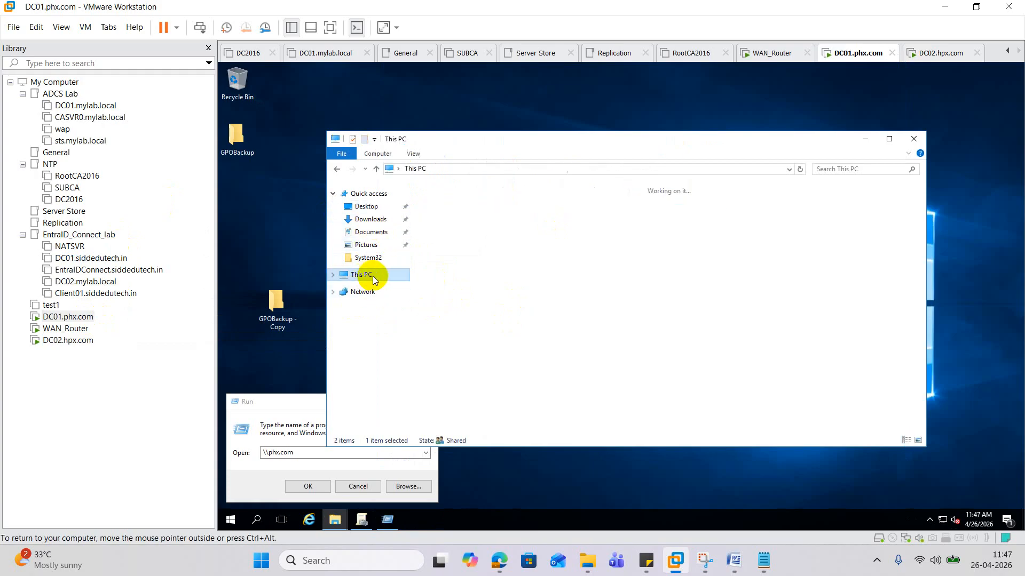
{"action": "double_click", "coordinate": [494, 284]}
{"action": "right_click", "coordinate": [440, 294]}
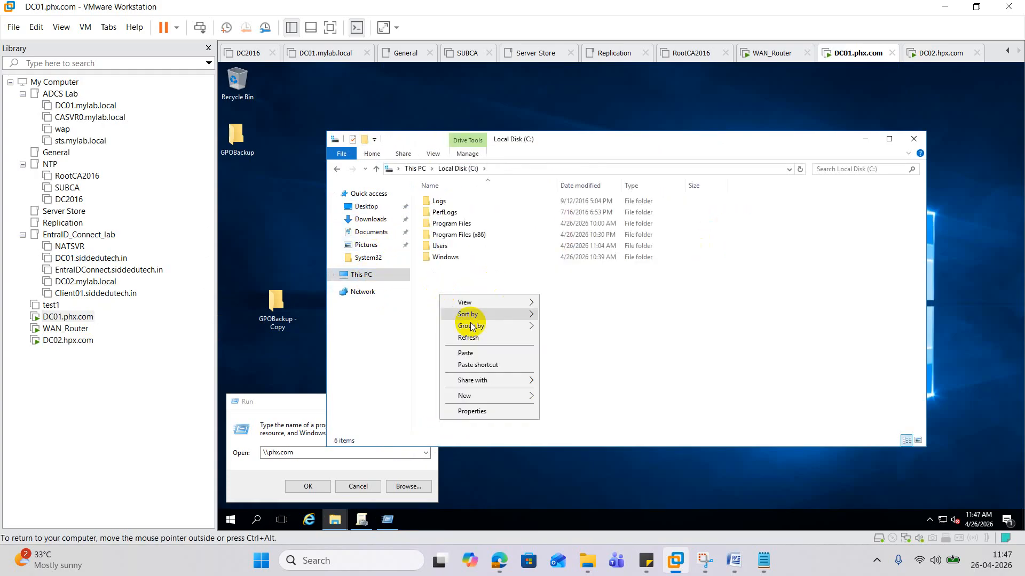
{"action": "left_click", "coordinate": [465, 352]}
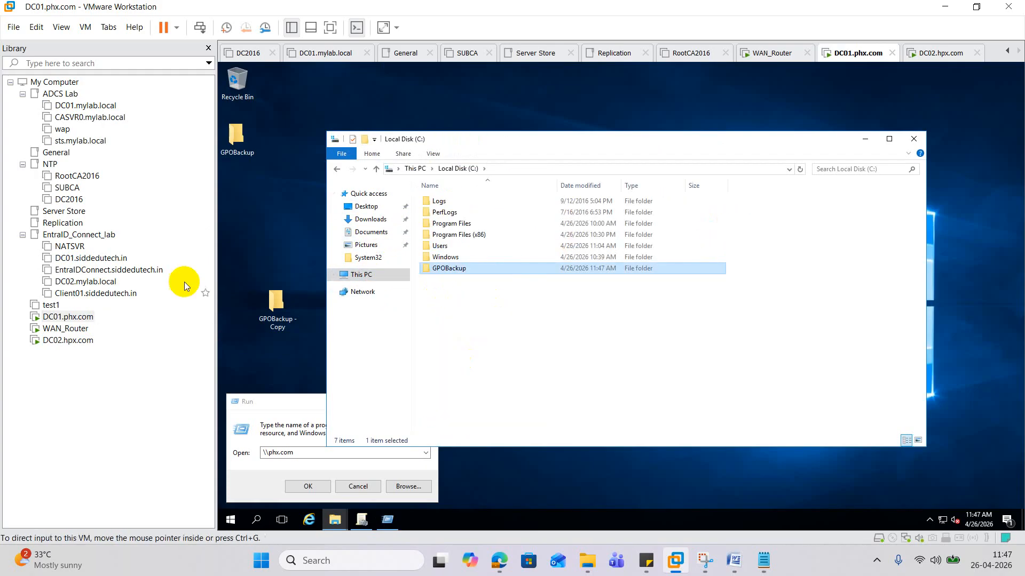
- On DC02, run \\10.10.10.10\C$ to open DC01's C$ share
{"action": "left_click", "coordinate": [68, 340]}
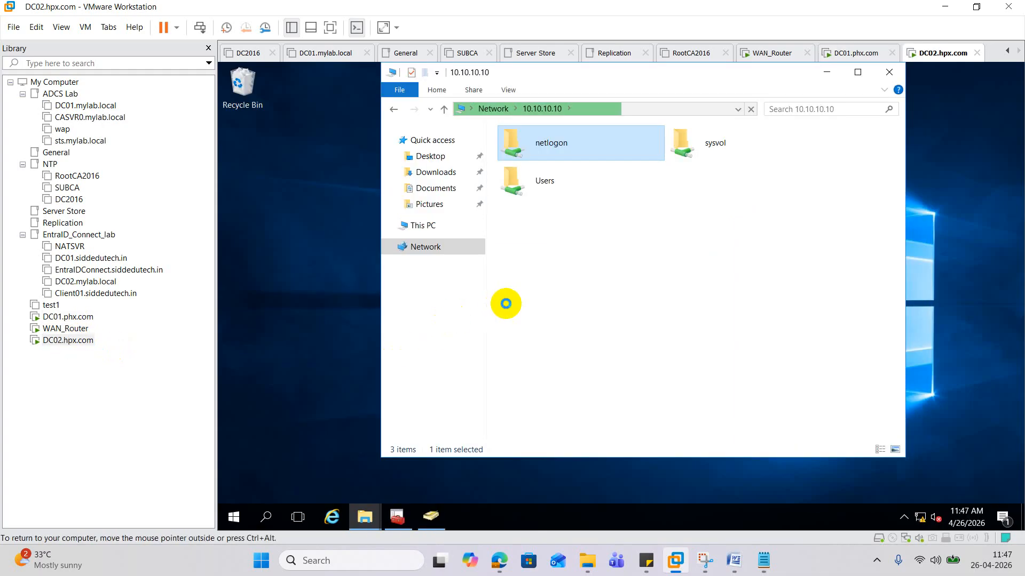
{"action": "right_click", "coordinate": [234, 515]}
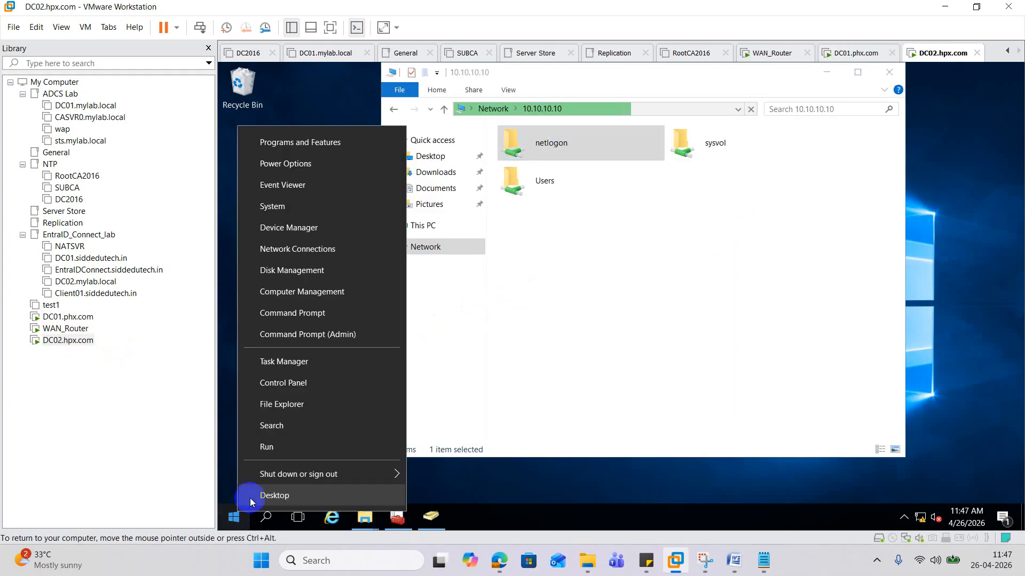
{"action": "left_click", "coordinate": [267, 448]}
{"action": "left_click", "coordinate": [339, 433]}
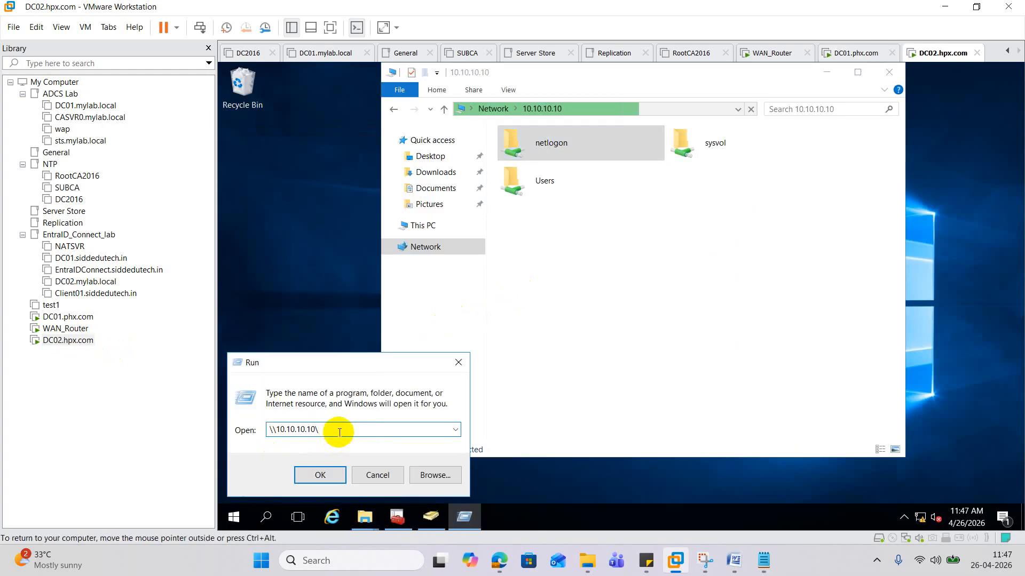
{"action": "type", "text": "C$"}
{"action": "key", "text": "Return"}
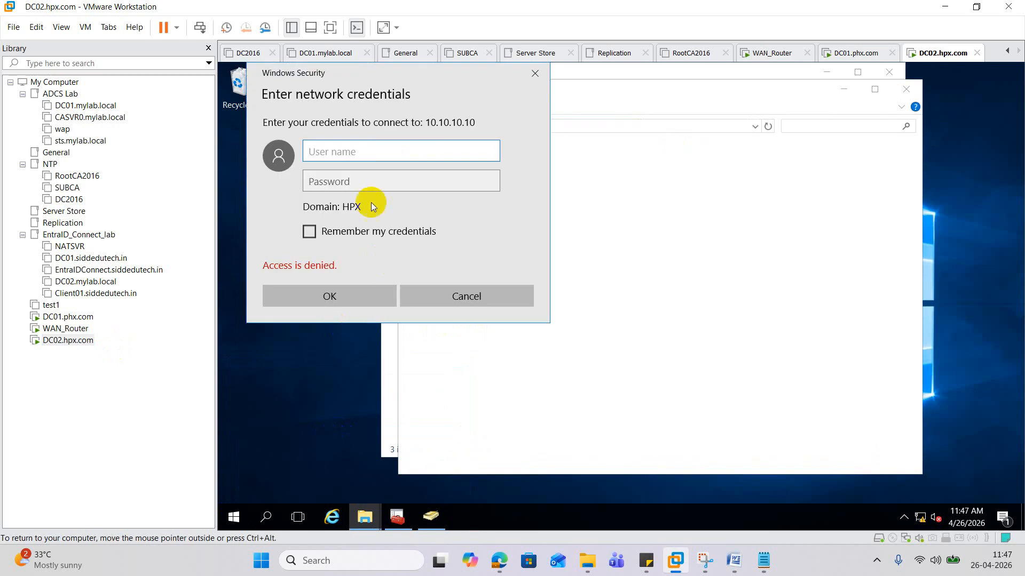
- Sign in to the C$ share with the domain user name and password
{"action": "left_click", "coordinate": [329, 148]}
{"action": "type", "text": "siddr@p"}
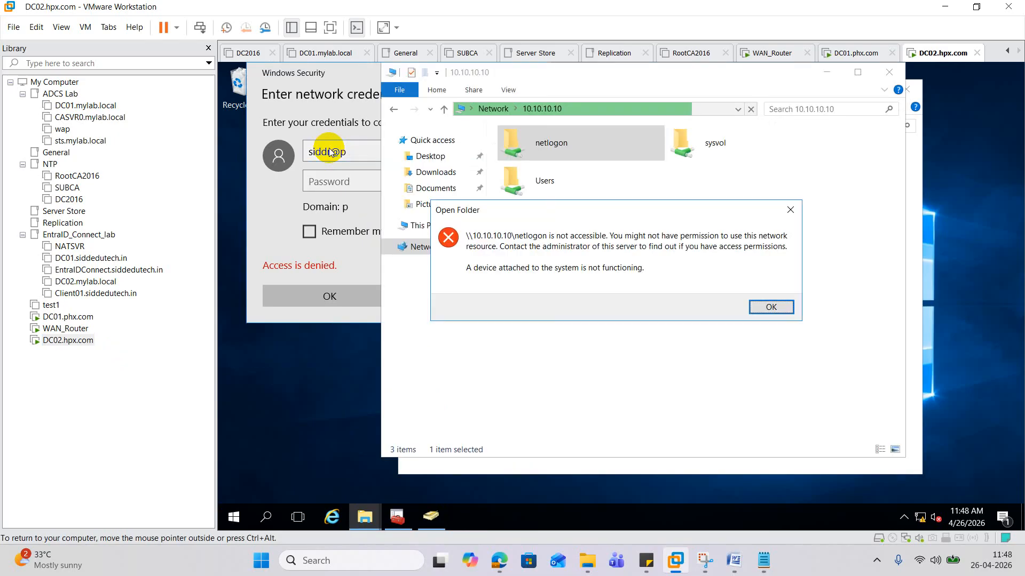
{"action": "left_click", "coordinate": [789, 210]}
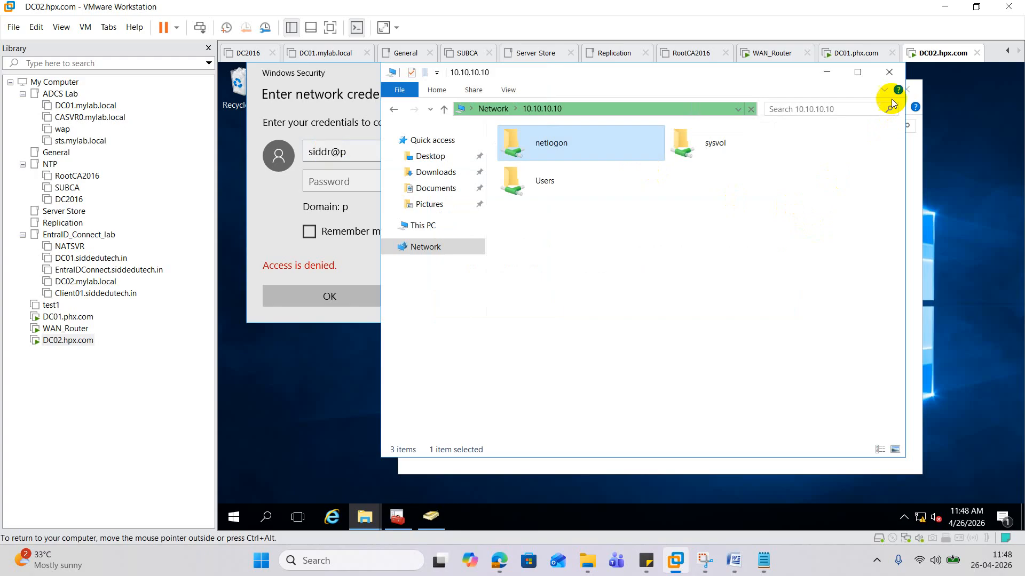
{"action": "left_click", "coordinate": [890, 72]}
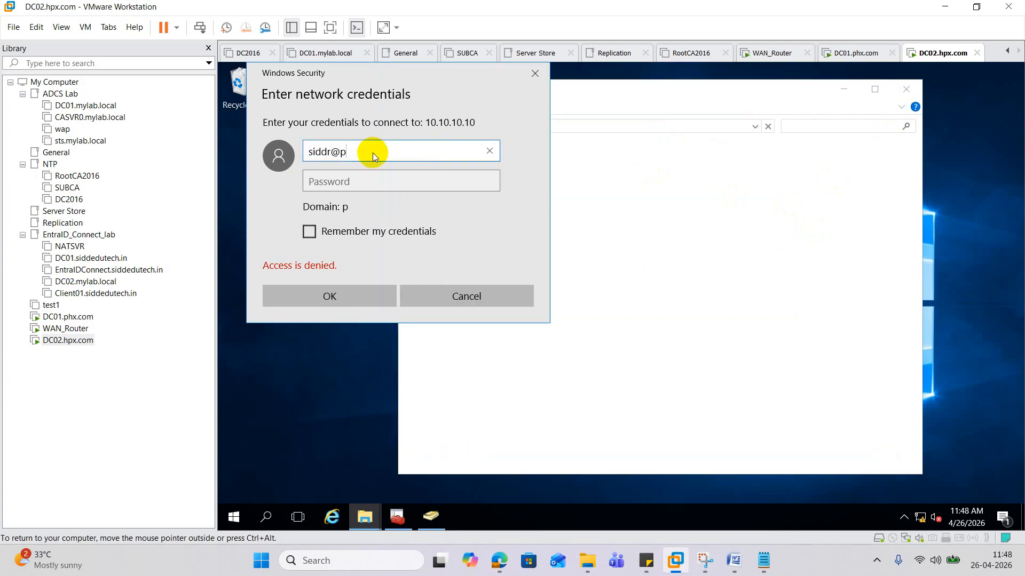
{"action": "type", "text": "hx.com"}
{"action": "key", "text": "Tab"}
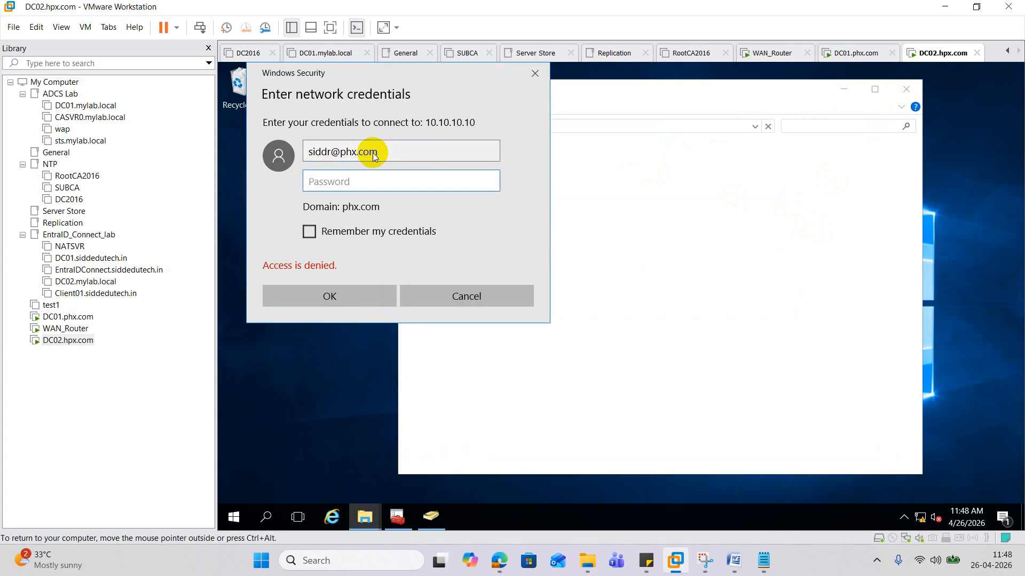
{"action": "type", "text": "************"}
{"action": "key", "text": "Return"}
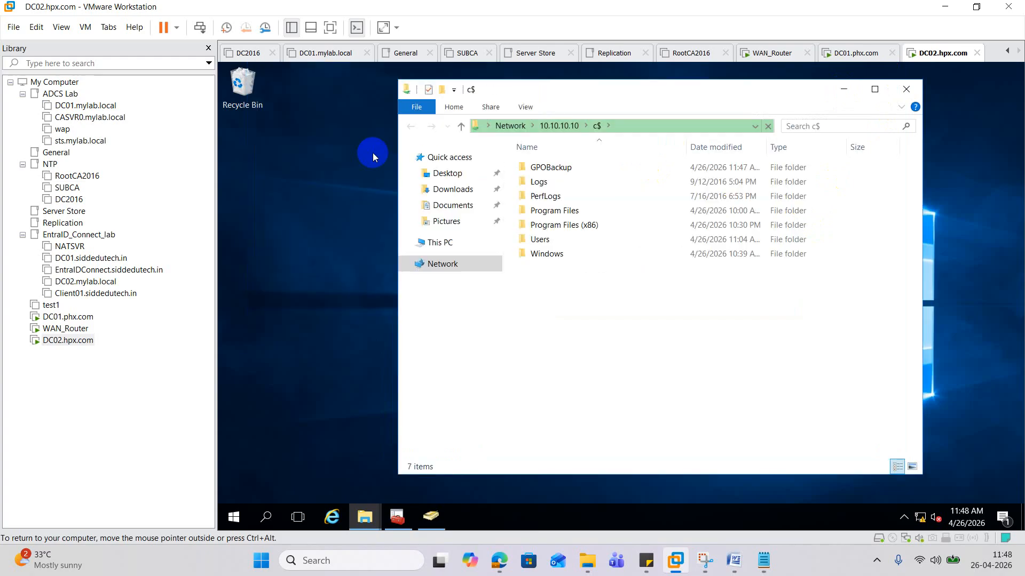
- Drag GPOBackup from the C$ share onto DC02's desktop and check the copied folder
{"action": "left_click", "coordinate": [547, 167]}
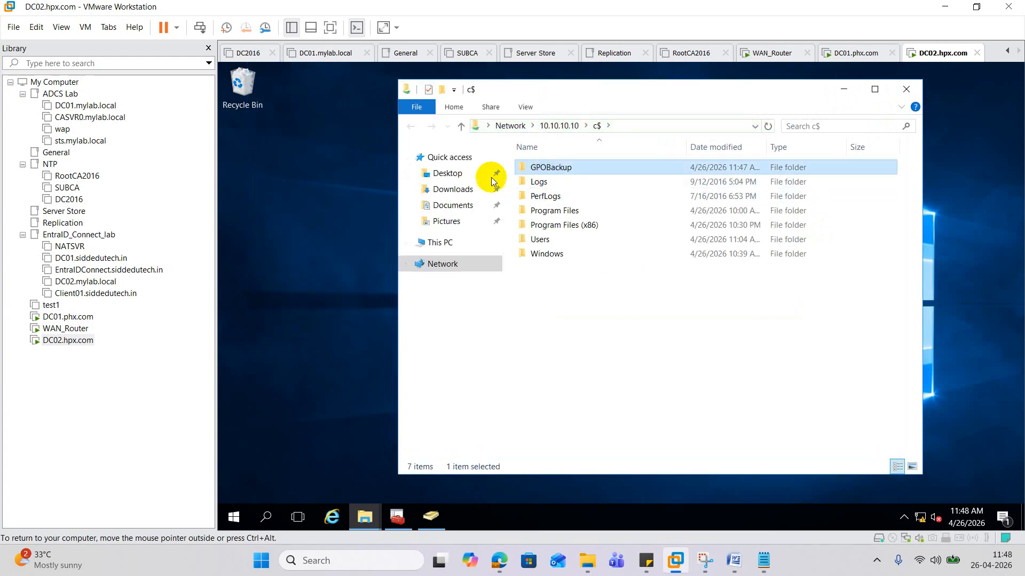
{"action": "left_click_drag", "start_coordinate": [491, 177], "coordinate": [353, 194]}
{"action": "left_click", "coordinate": [667, 296]}
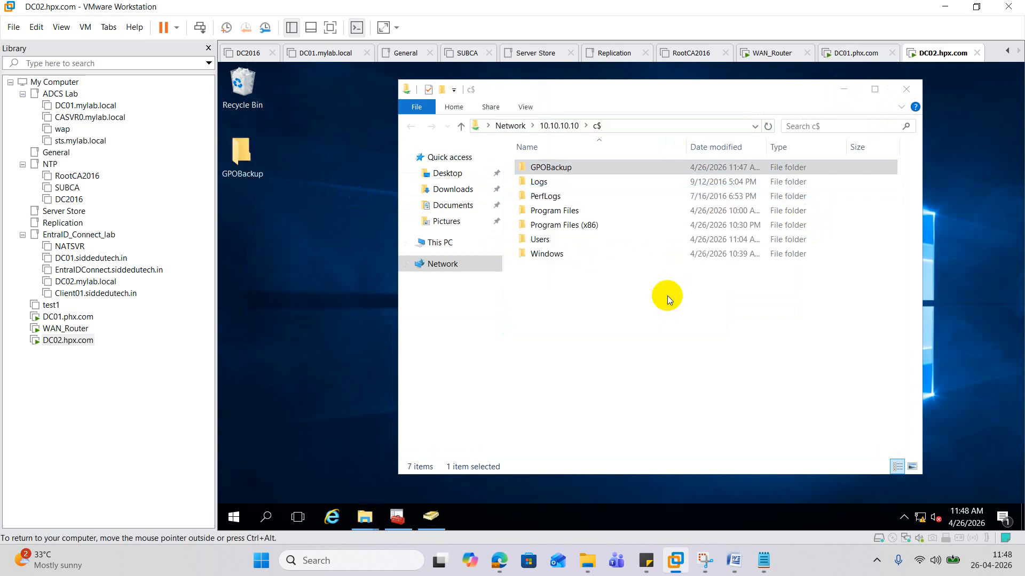
{"action": "left_click", "coordinate": [907, 90]}
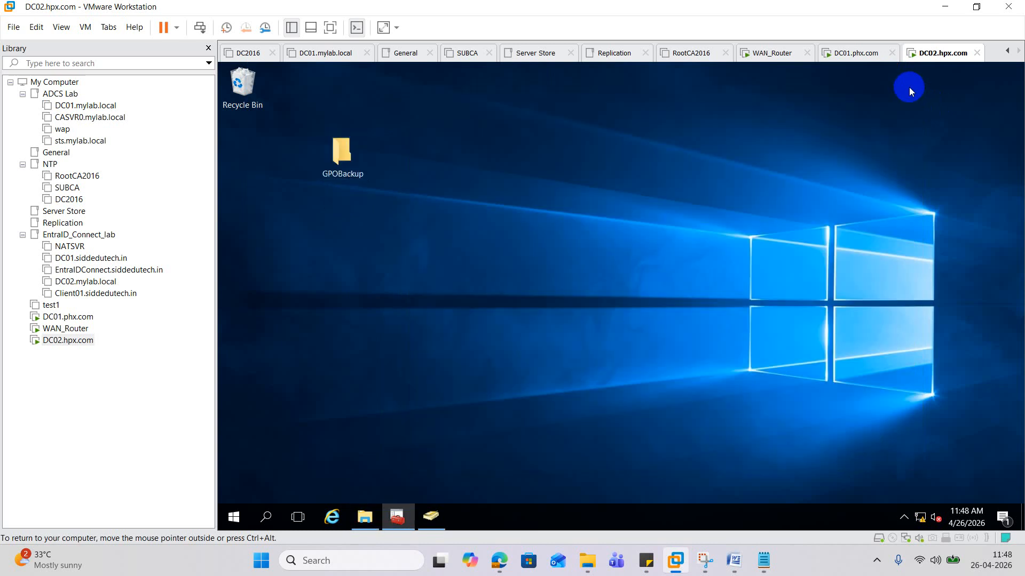
{"action": "double_click", "coordinate": [347, 145]}
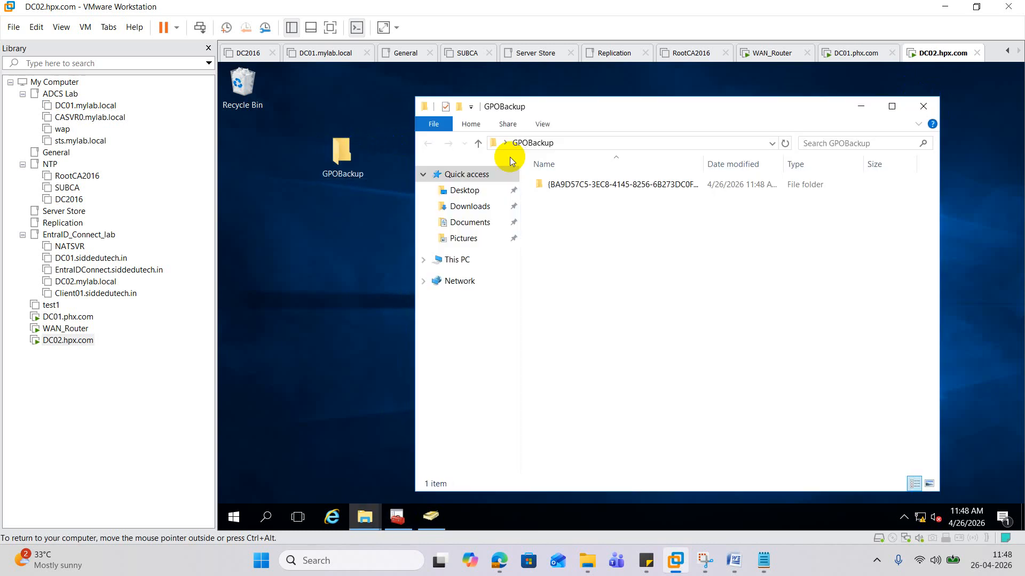
{"action": "left_click", "coordinate": [920, 106]}
{"action": "left_click", "coordinate": [233, 515]}
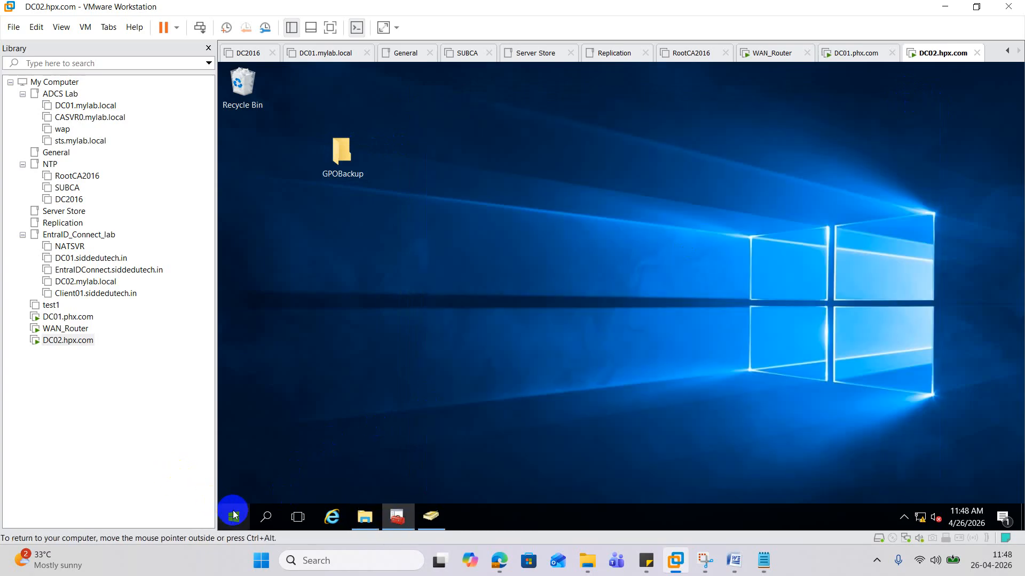
- Launch gpmc.msc and expand Forest > Domains > HPX.com > Group Policy Objects
{"action": "left_click", "coordinate": [288, 459]}
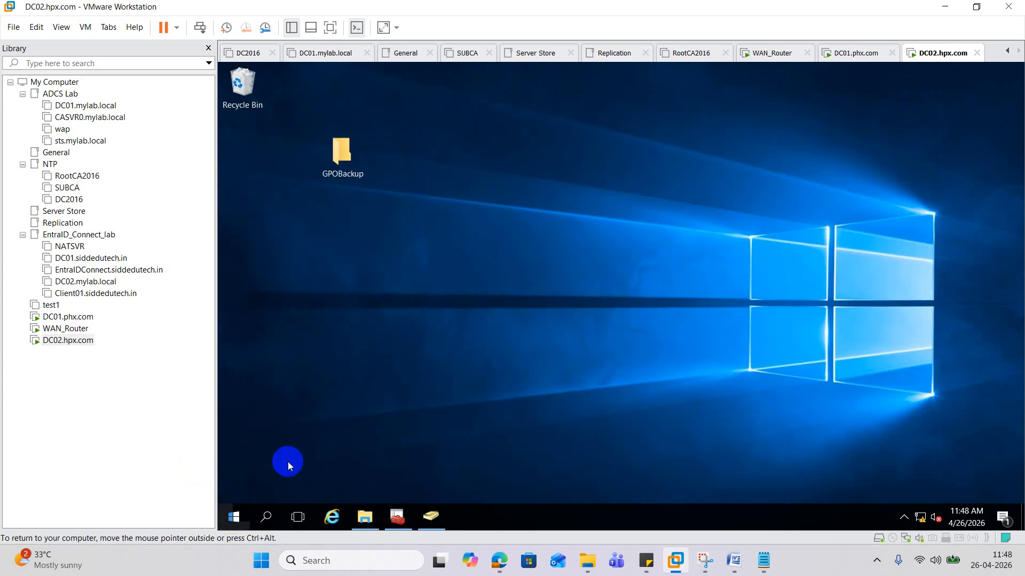
{"action": "type", "text": "gpmc.m"}
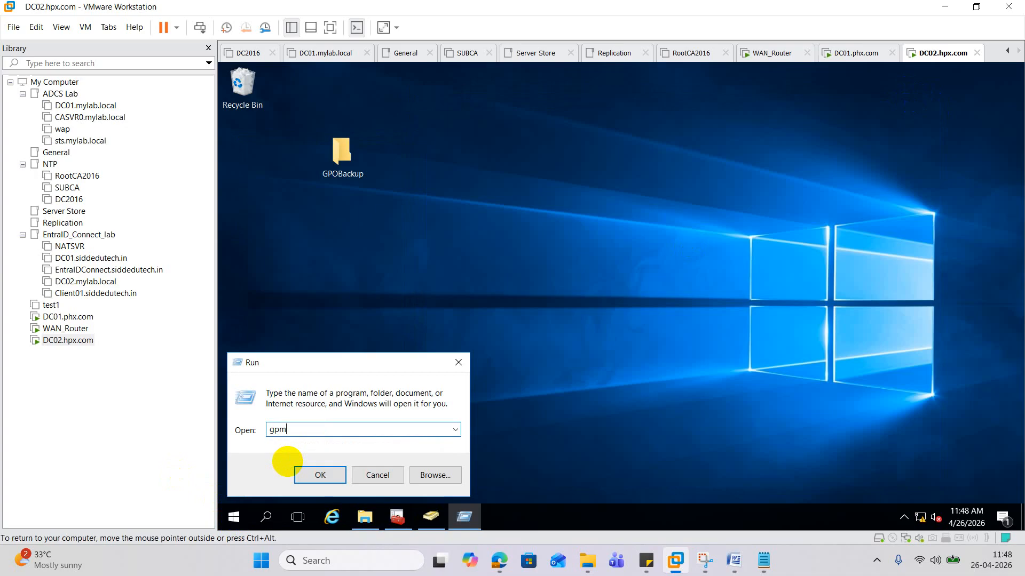
{"action": "type", "text": "sc"}
{"action": "key", "text": "Return"}
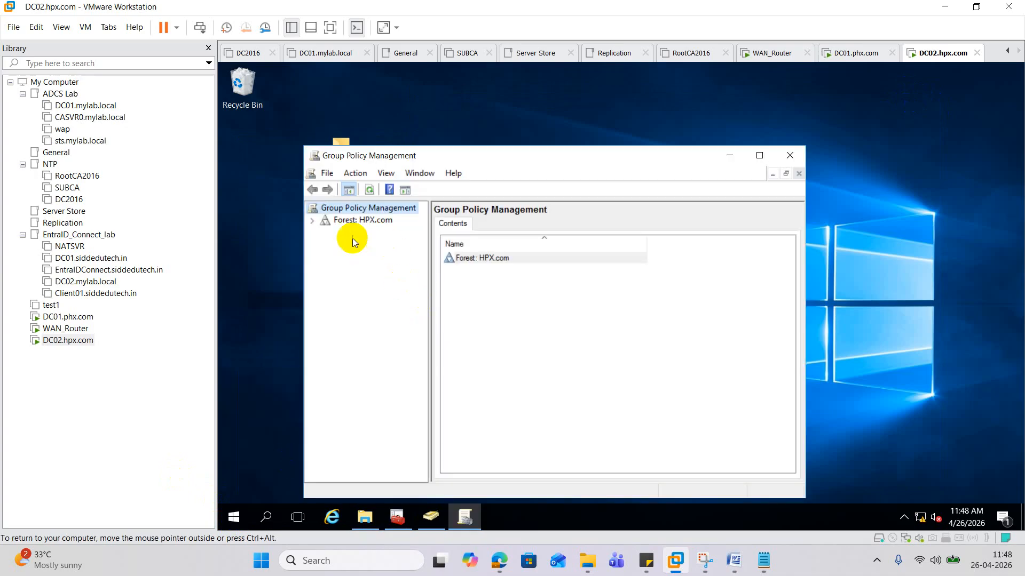
{"action": "left_click", "coordinate": [311, 222]}
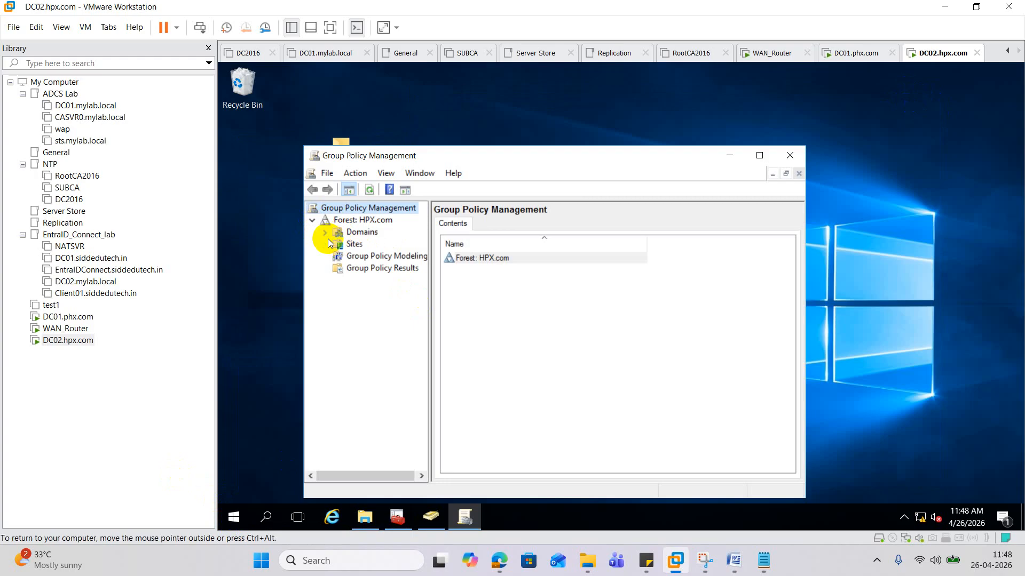
{"action": "left_click", "coordinate": [325, 233]}
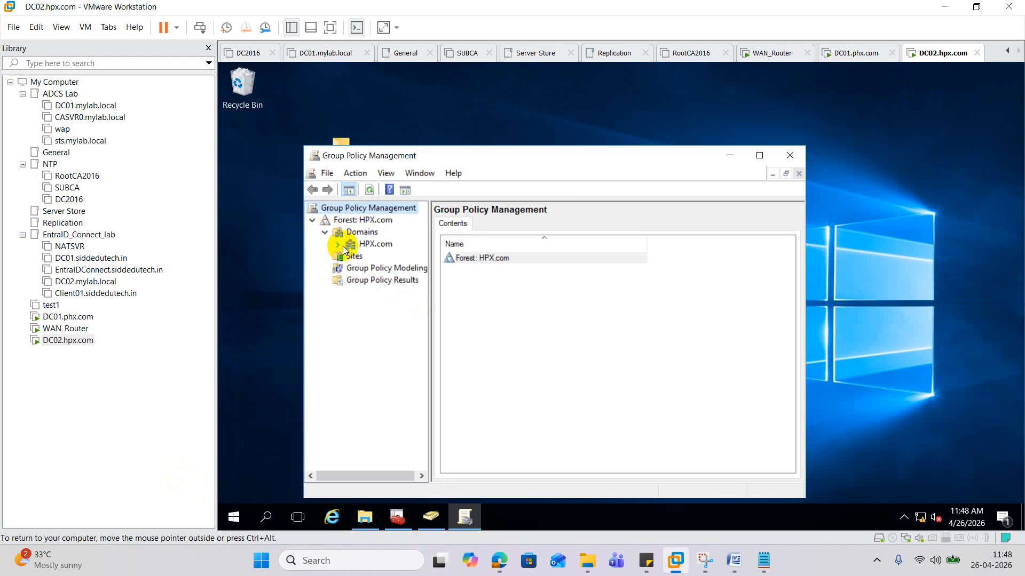
{"action": "left_click", "coordinate": [337, 245]}
{"action": "left_click", "coordinate": [759, 154]}
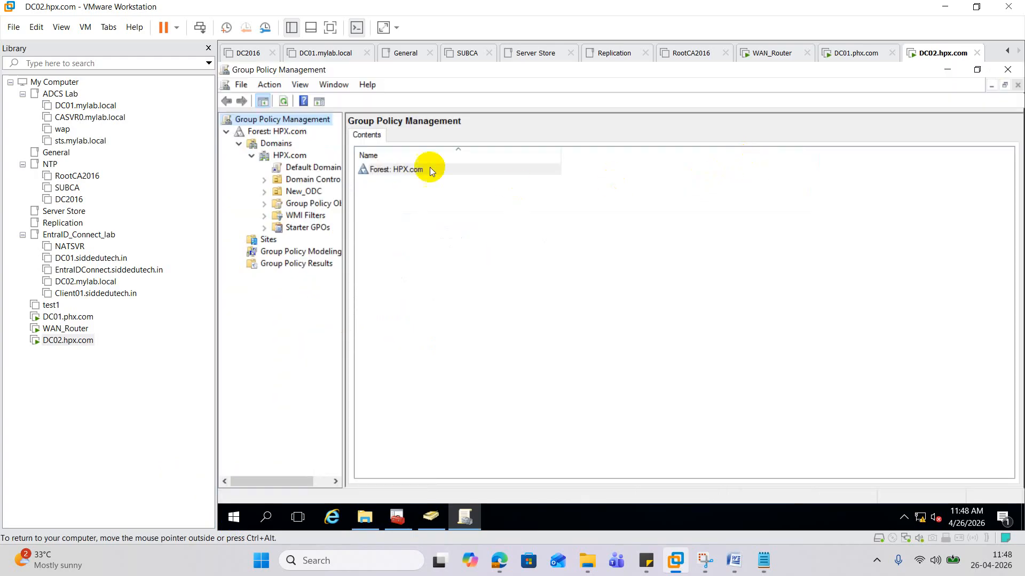
{"action": "left_click_drag", "start_coordinate": [343, 192], "coordinate": [514, 240]}
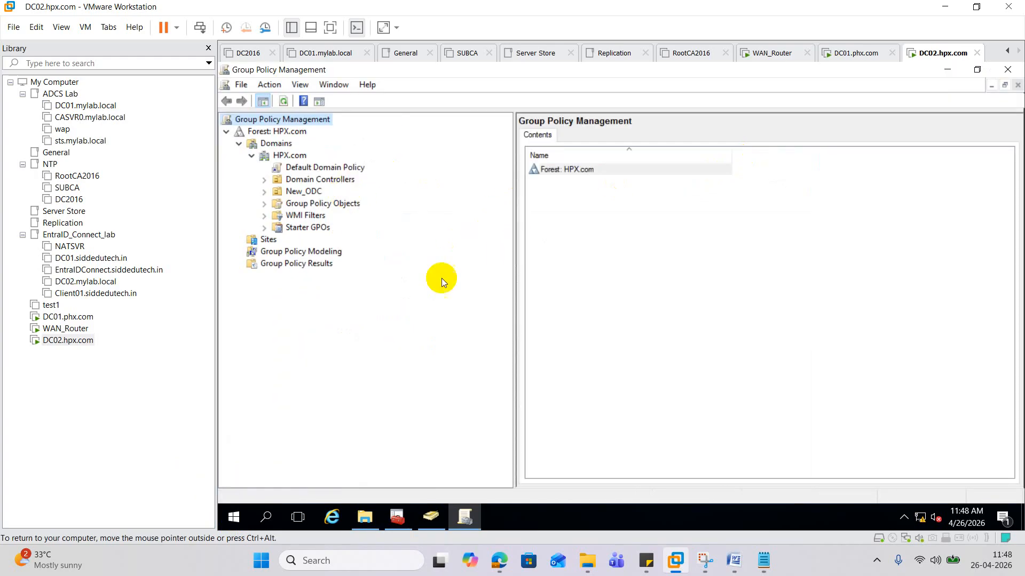
{"action": "left_click", "coordinate": [264, 203]}
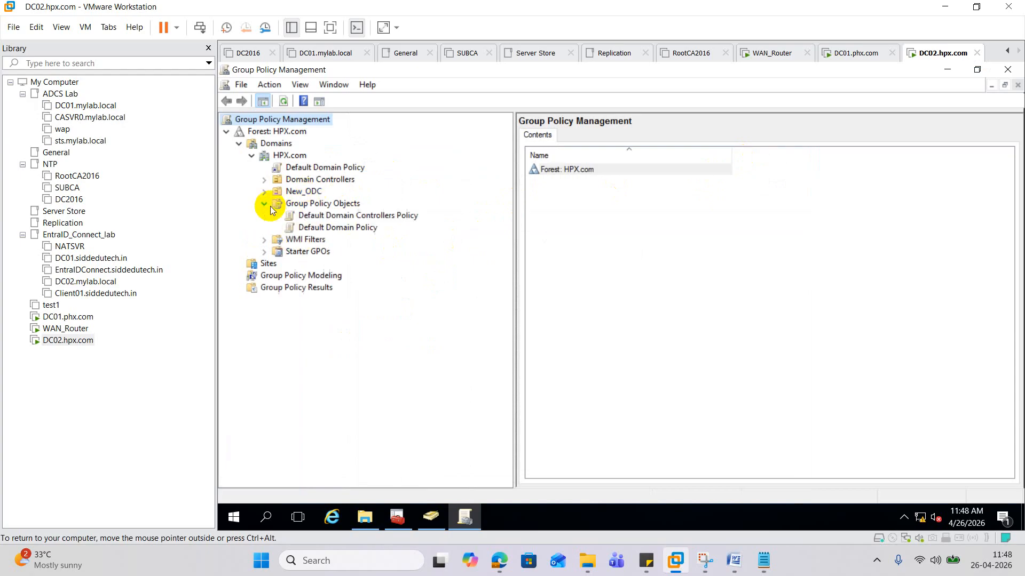
- Create a new GPO named WLPR under Group Policy Objects
{"action": "right_click", "coordinate": [311, 209]}
{"action": "left_click", "coordinate": [364, 217]}
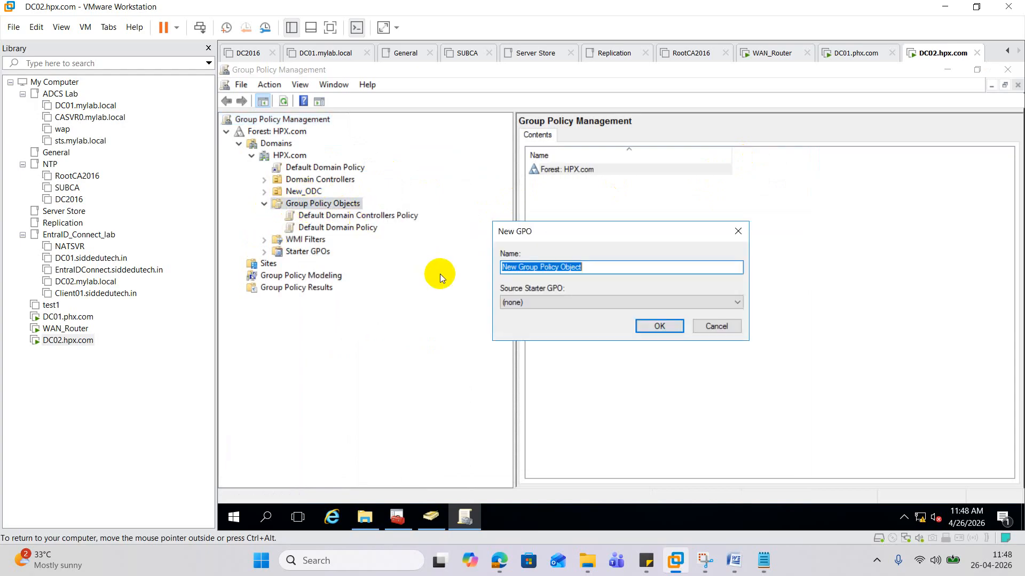
{"action": "type", "text": "WLPR"}
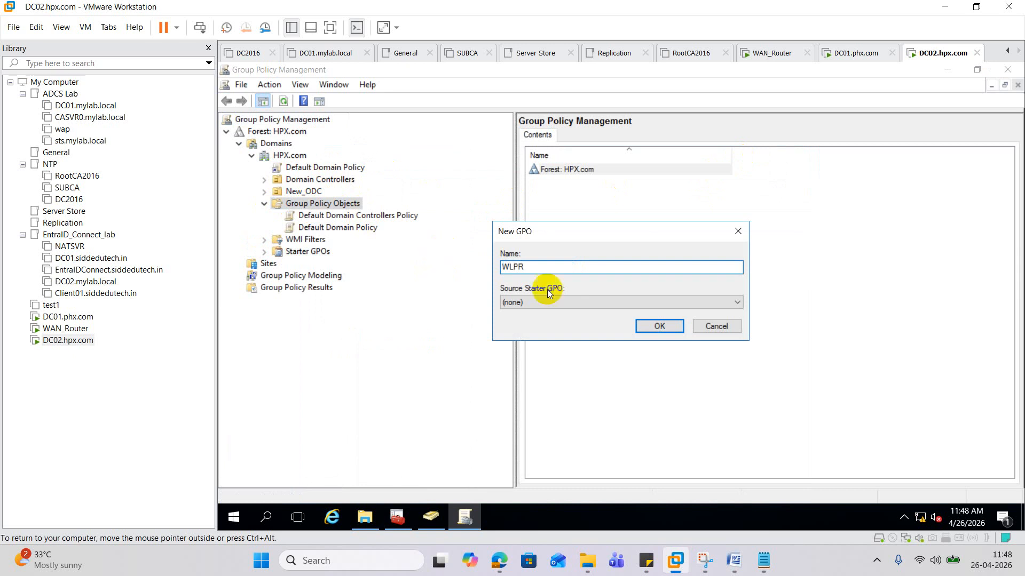
{"action": "left_click", "coordinate": [646, 326]}
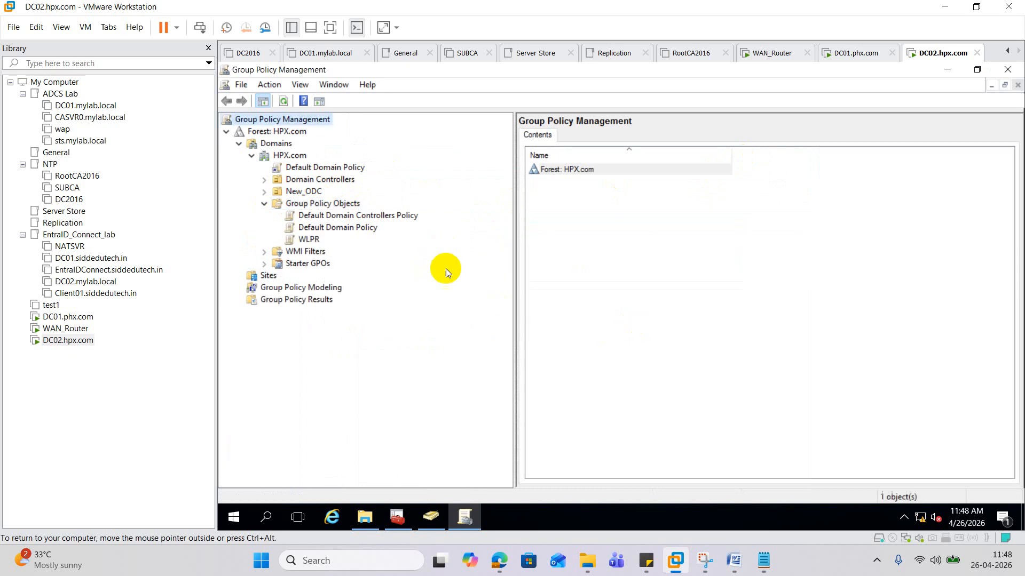
{"action": "right_click", "coordinate": [319, 239]}
{"action": "left_click", "coordinate": [389, 297]}
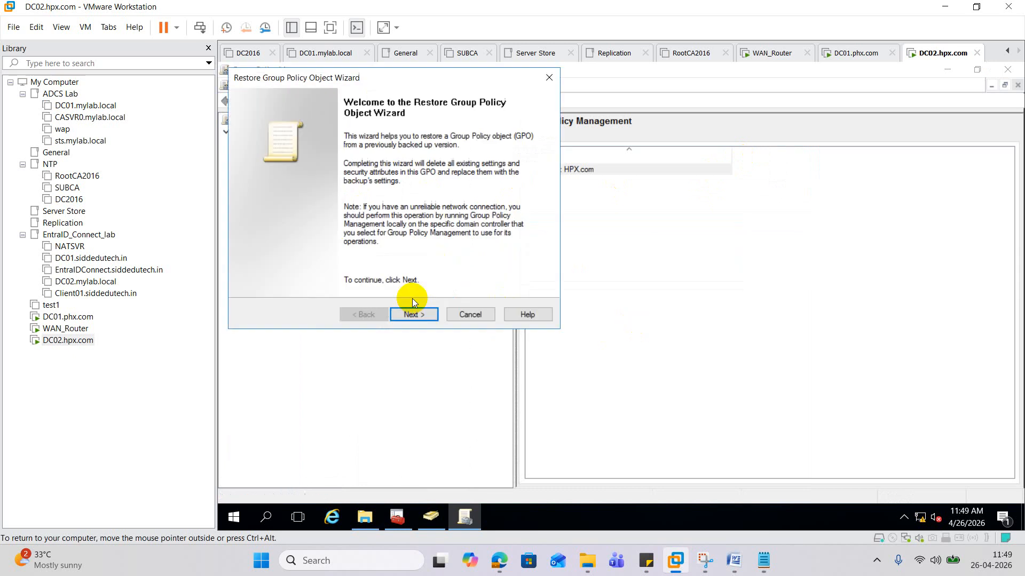
{"action": "left_click", "coordinate": [415, 314]}
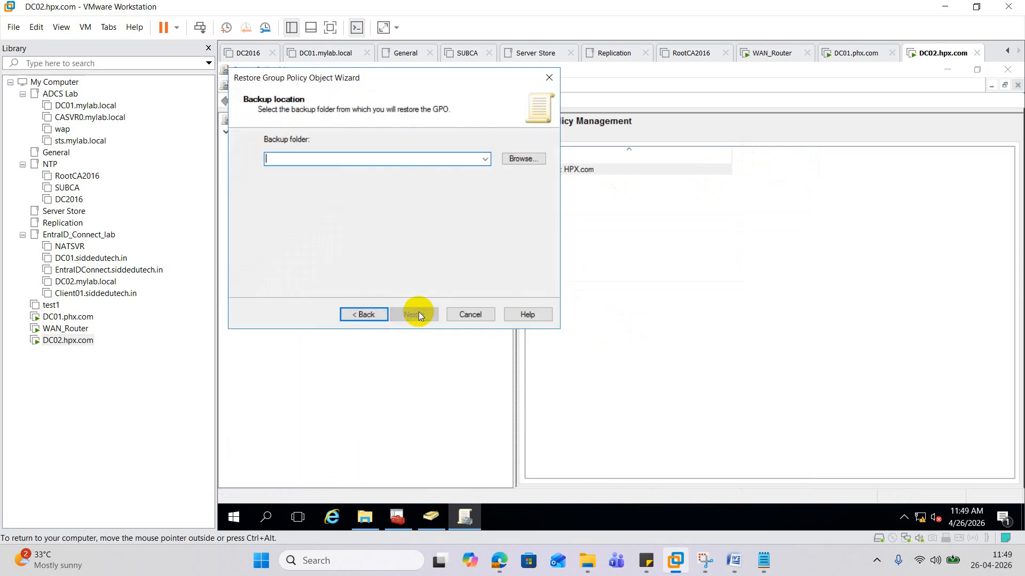
{"action": "left_click", "coordinate": [521, 159]}
{"action": "left_click", "coordinate": [346, 225]}
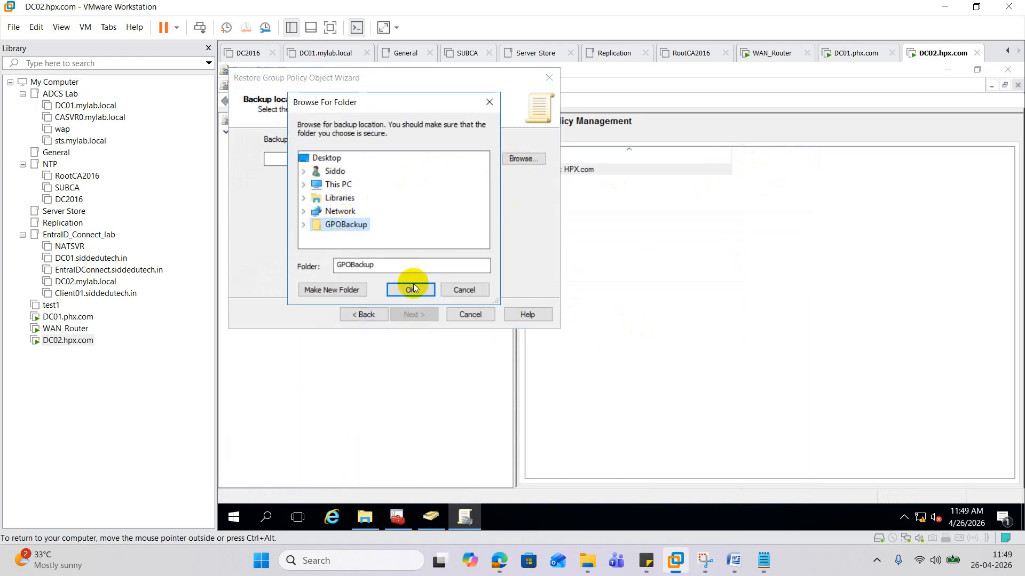
{"action": "left_click", "coordinate": [410, 290]}
{"action": "left_click", "coordinate": [421, 313]}
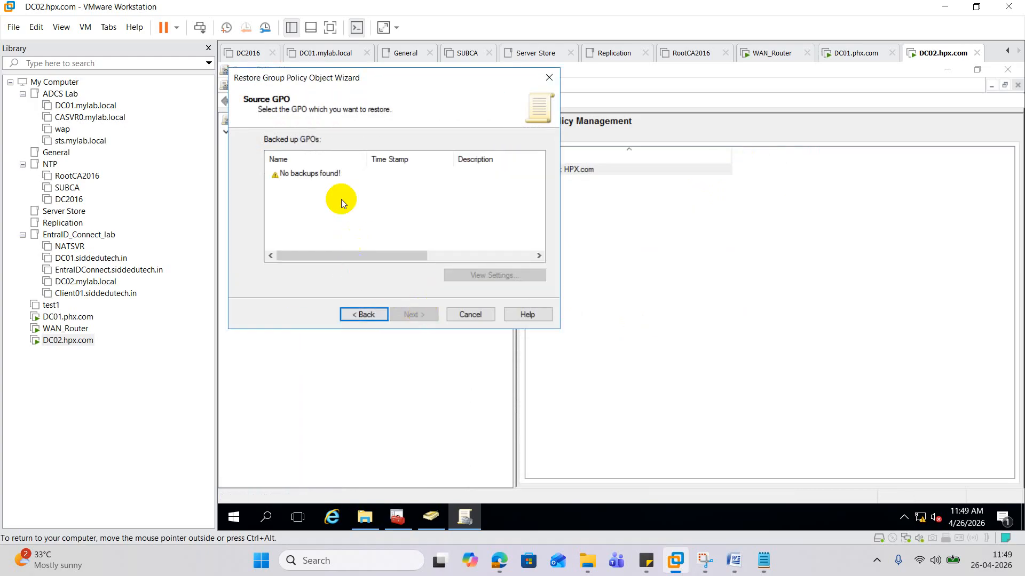
{"action": "left_click", "coordinate": [322, 176]}
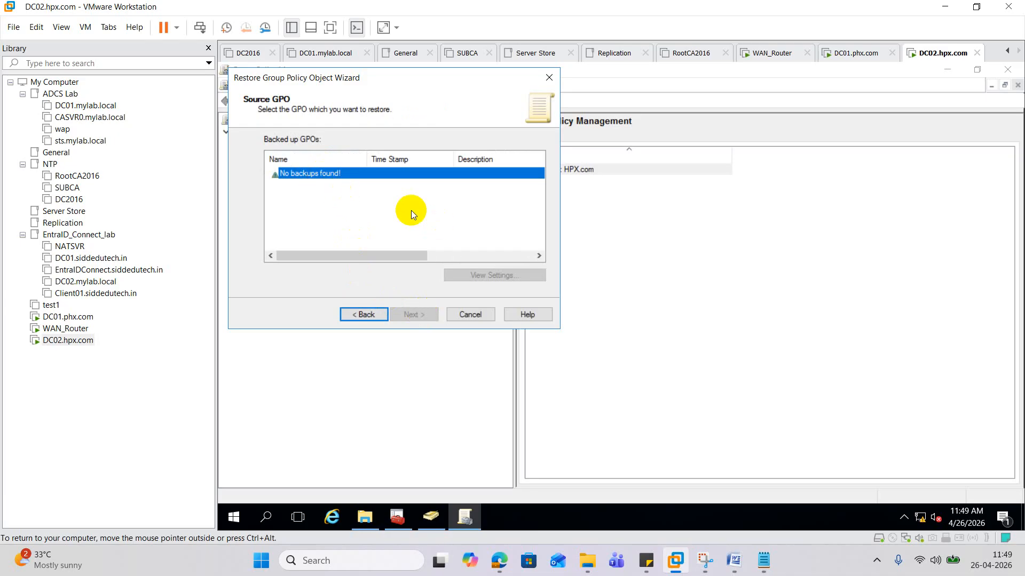
{"action": "left_click", "coordinate": [368, 313]}
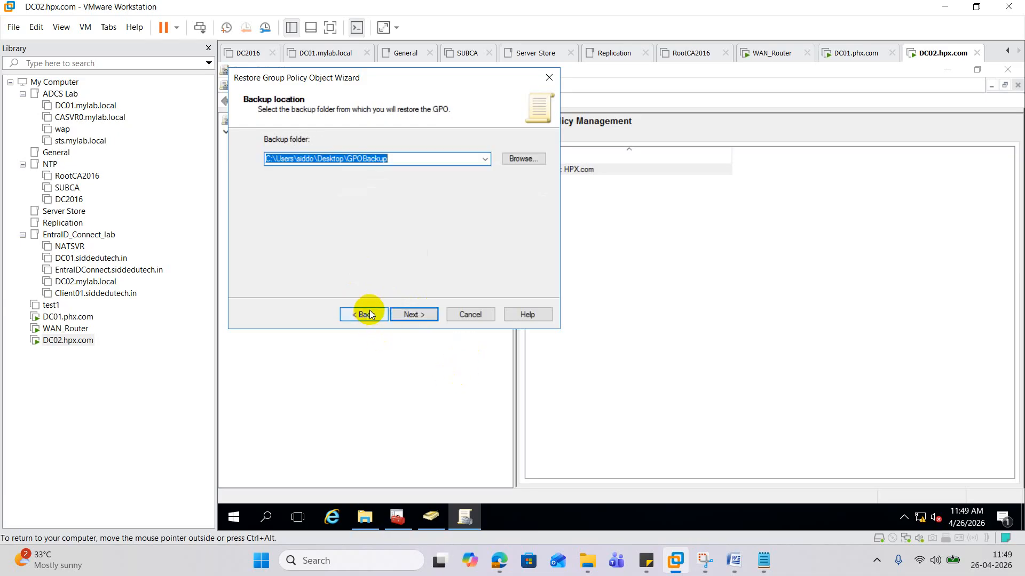
{"action": "left_click", "coordinate": [537, 79]}
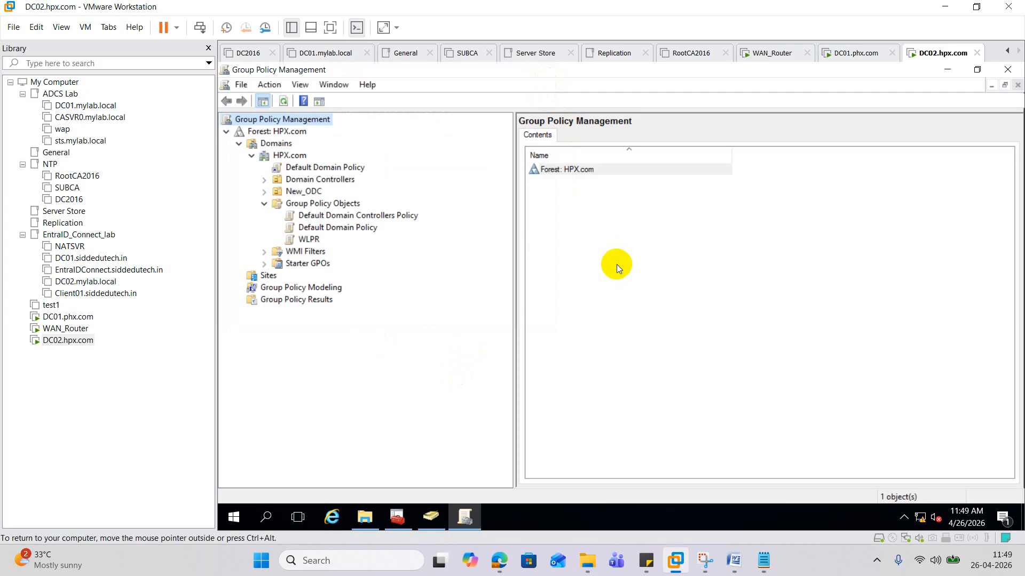
- Import settings into WLPR from the GPOBackup folder without backing it up first
{"action": "right_click", "coordinate": [318, 240]}
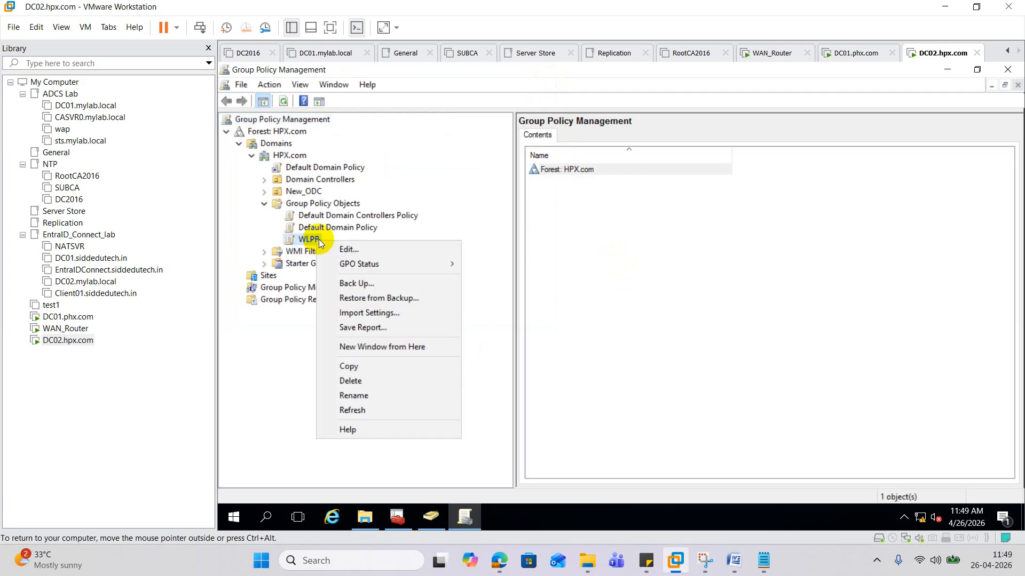
{"action": "left_click", "coordinate": [397, 312]}
{"action": "left_click", "coordinate": [419, 314]}
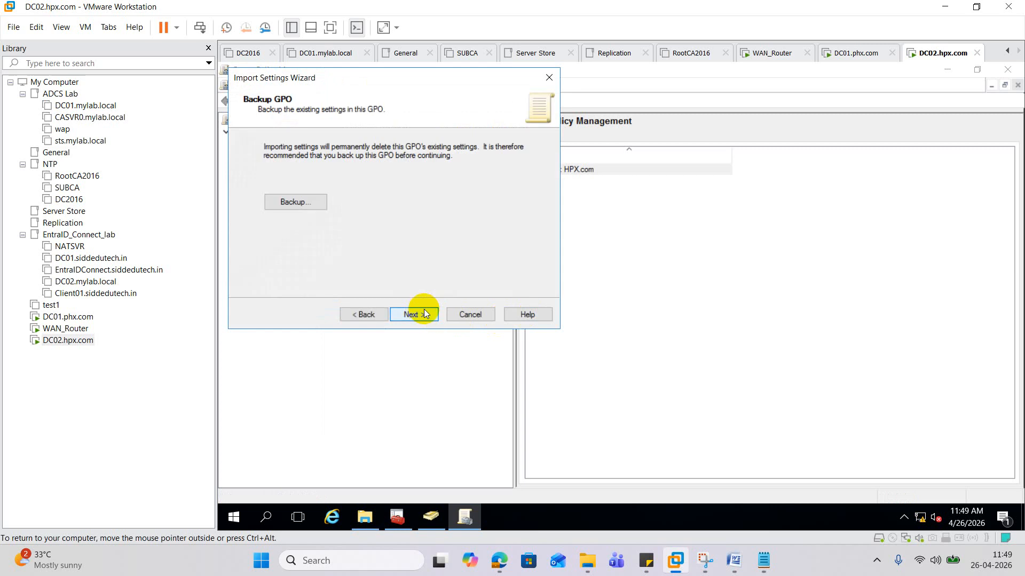
{"action": "left_click", "coordinate": [296, 195]}
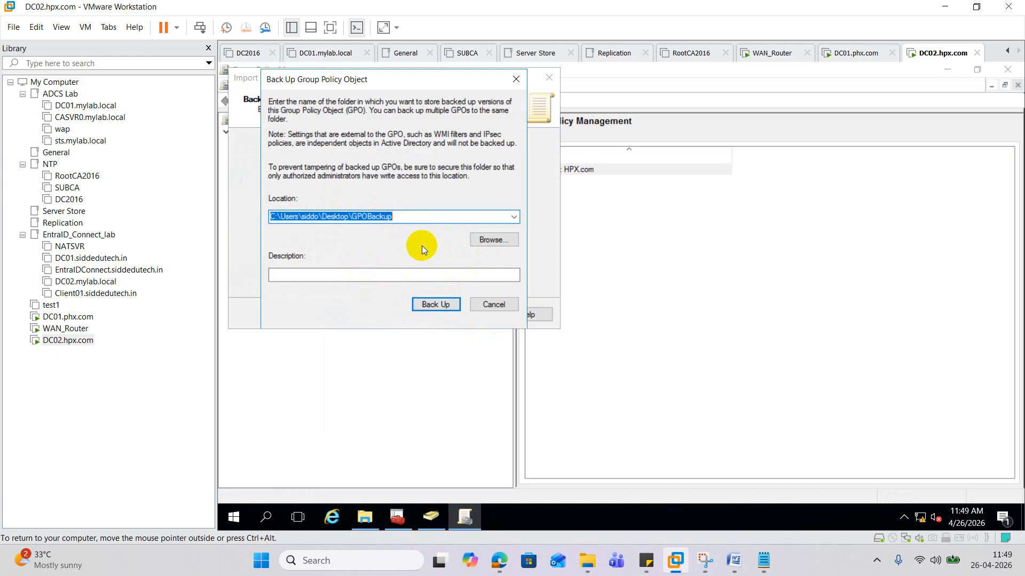
{"action": "left_click", "coordinate": [511, 79]}
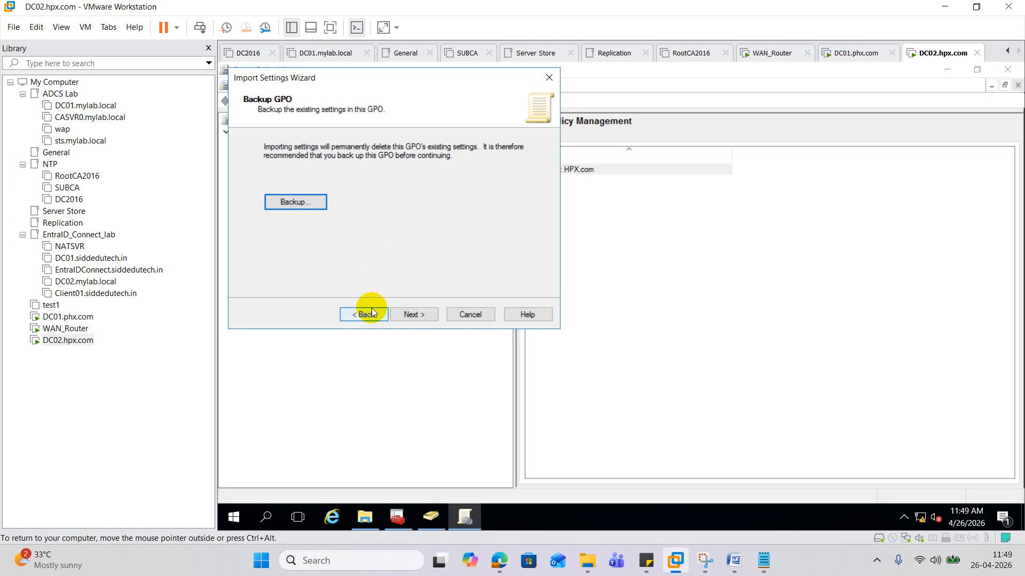
{"action": "left_click", "coordinate": [418, 313]}
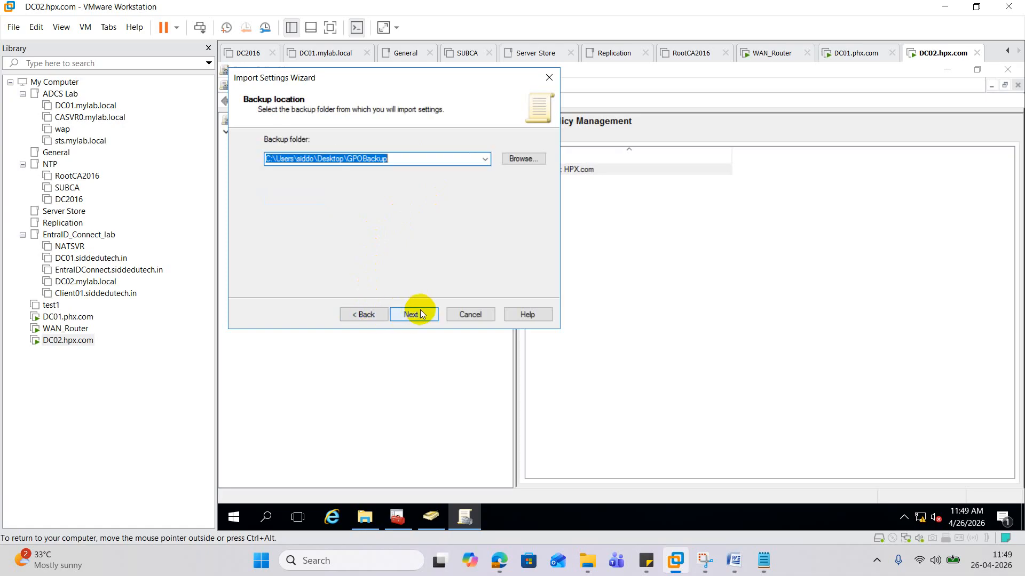
{"action": "left_click", "coordinate": [420, 311]}
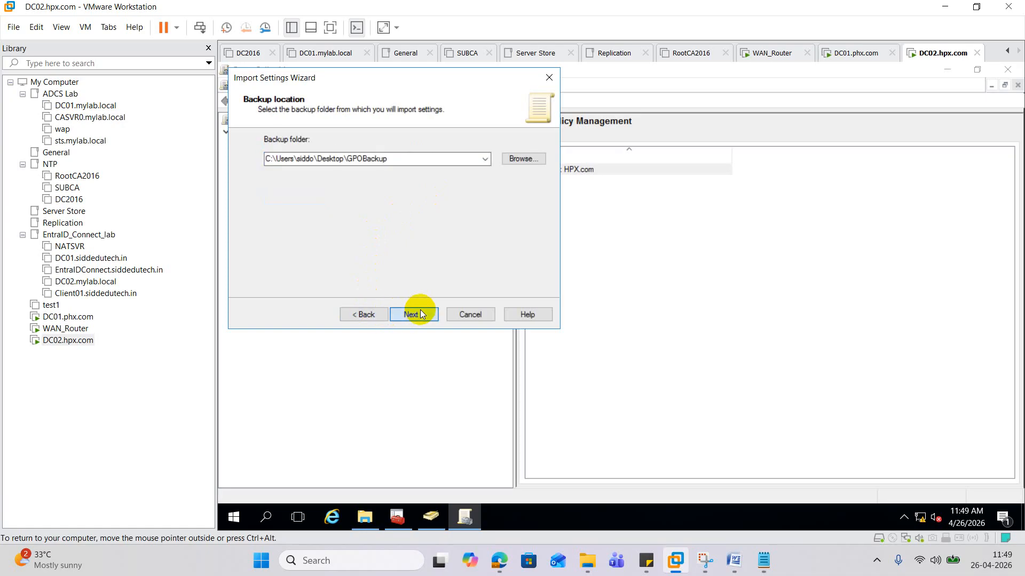
{"action": "left_click", "coordinate": [421, 312]}
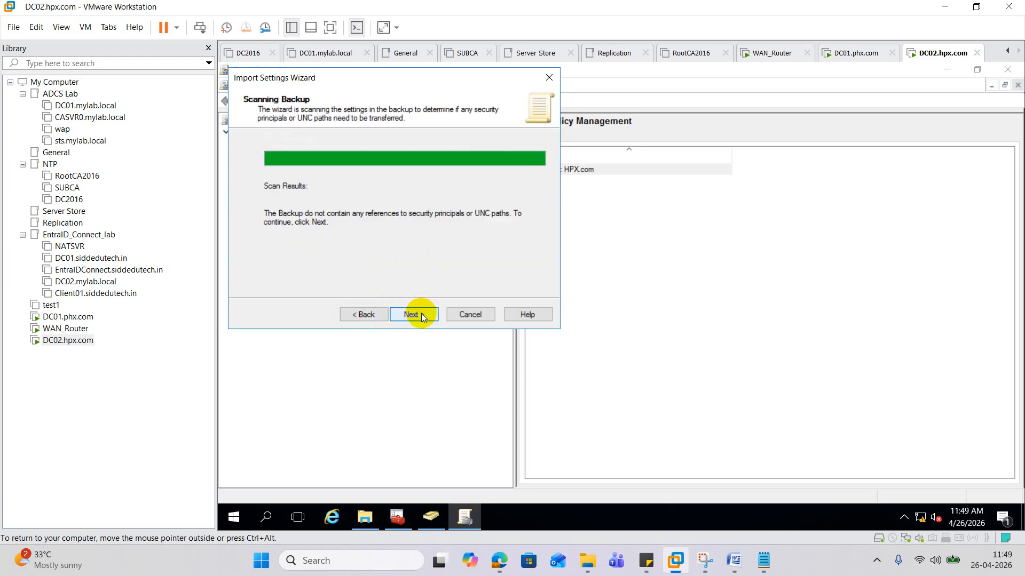
{"action": "left_click", "coordinate": [421, 313]}
{"action": "left_click", "coordinate": [419, 314]}
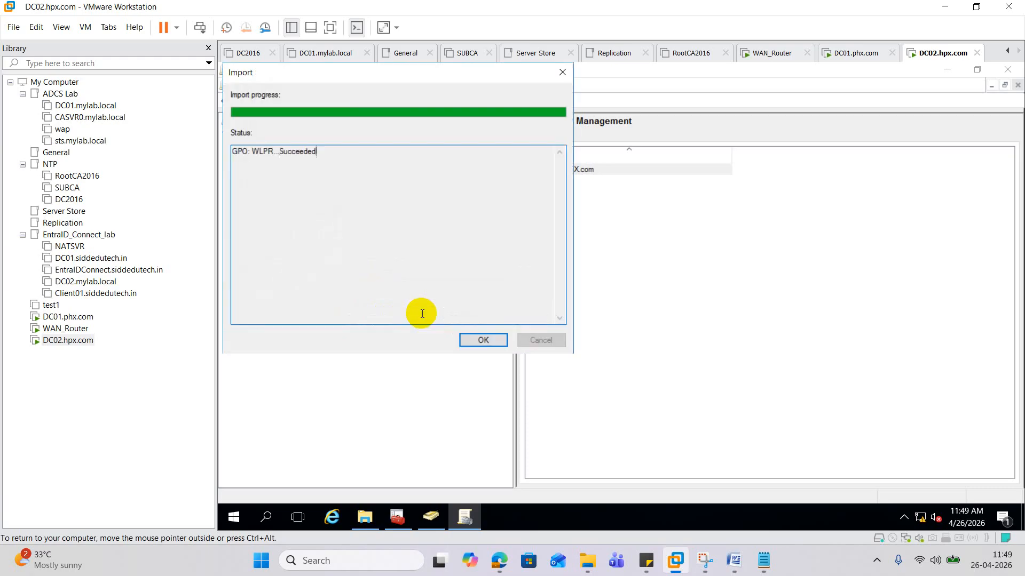
{"action": "left_click", "coordinate": [492, 341]}
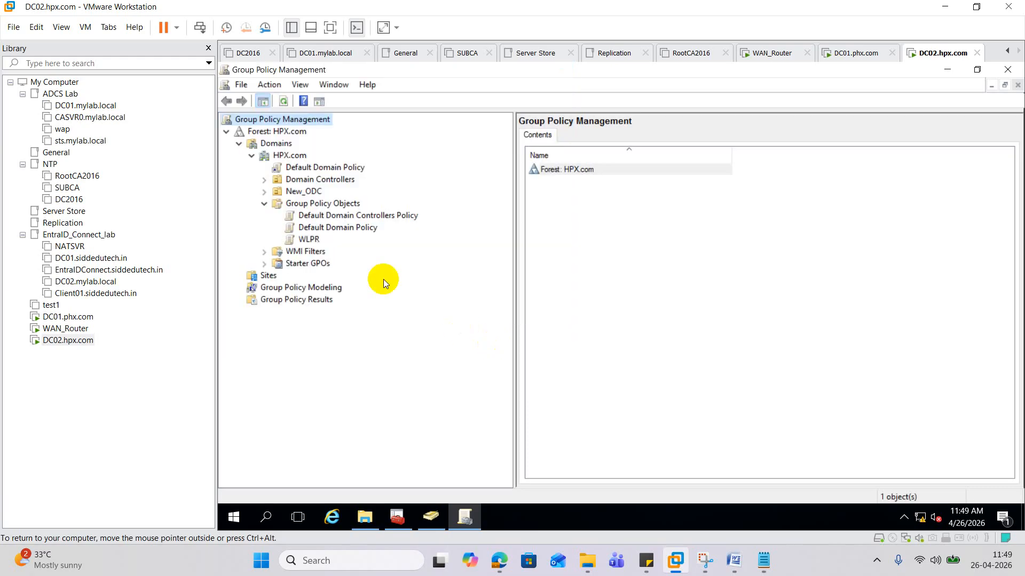
- Review WLPR's Settings report showing Desktop Wallpaper enabled, then switch to the Google Meet window
{"action": "left_click", "coordinate": [303, 239]}
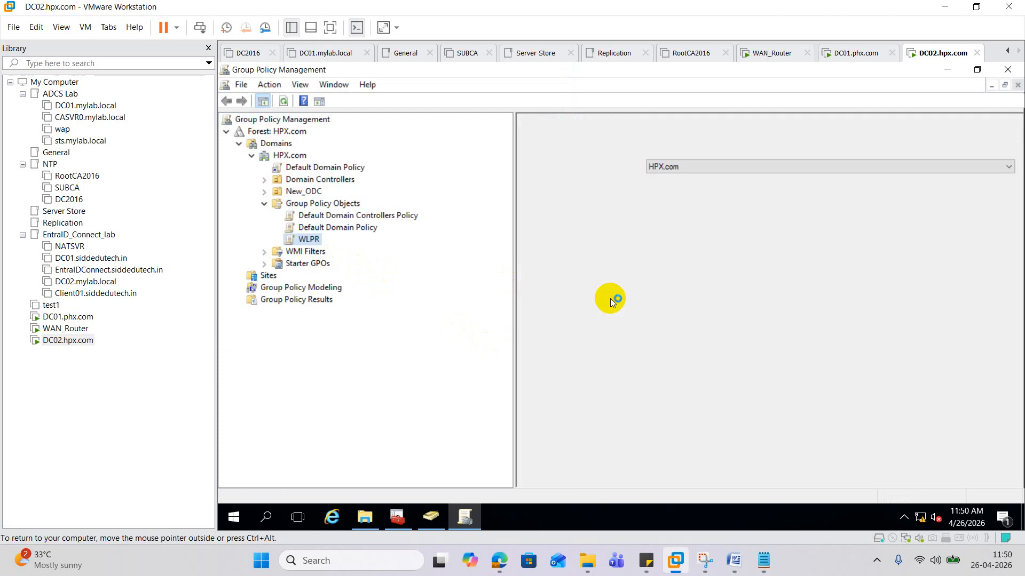
{"action": "left_click", "coordinate": [593, 134]}
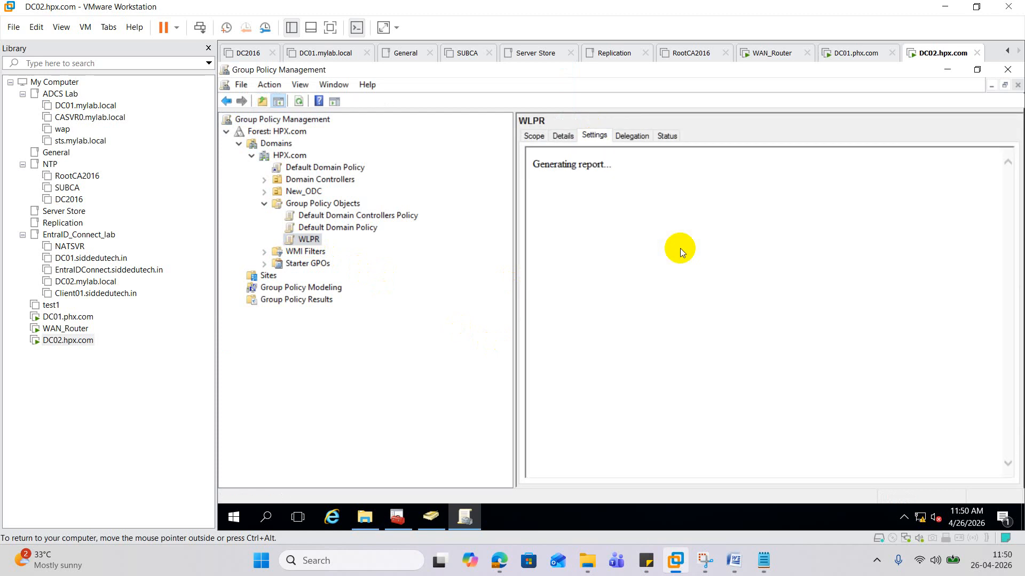
{"action": "left_click", "coordinate": [712, 197]}
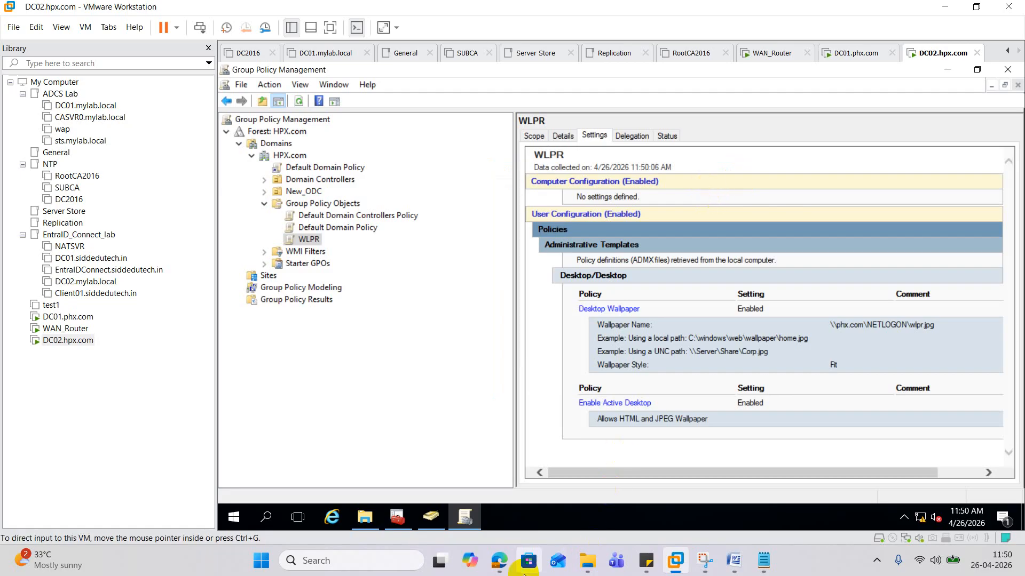
{"action": "mouse_move", "coordinate": [508, 560]}
{"action": "left_click", "coordinate": [433, 489]}
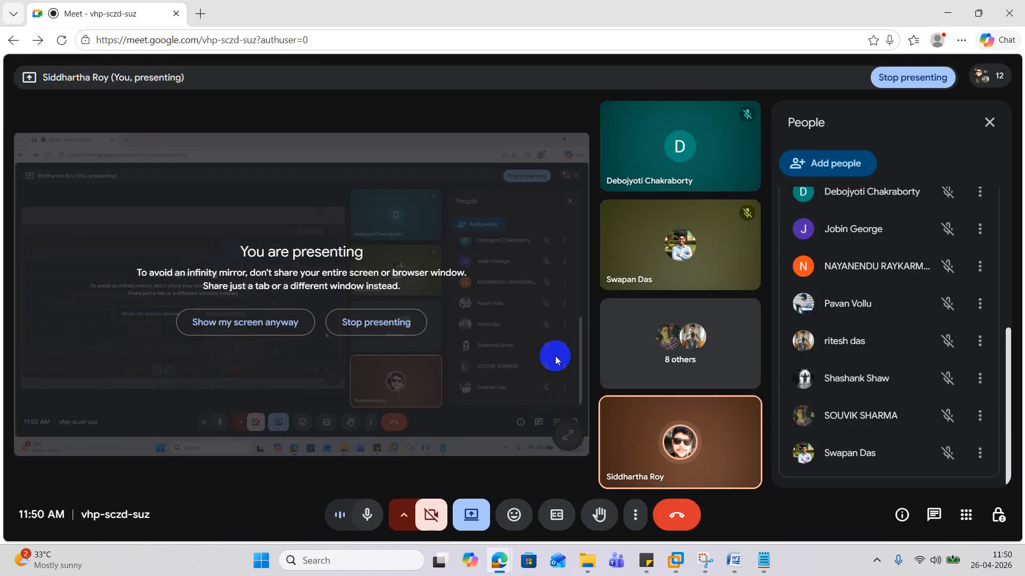